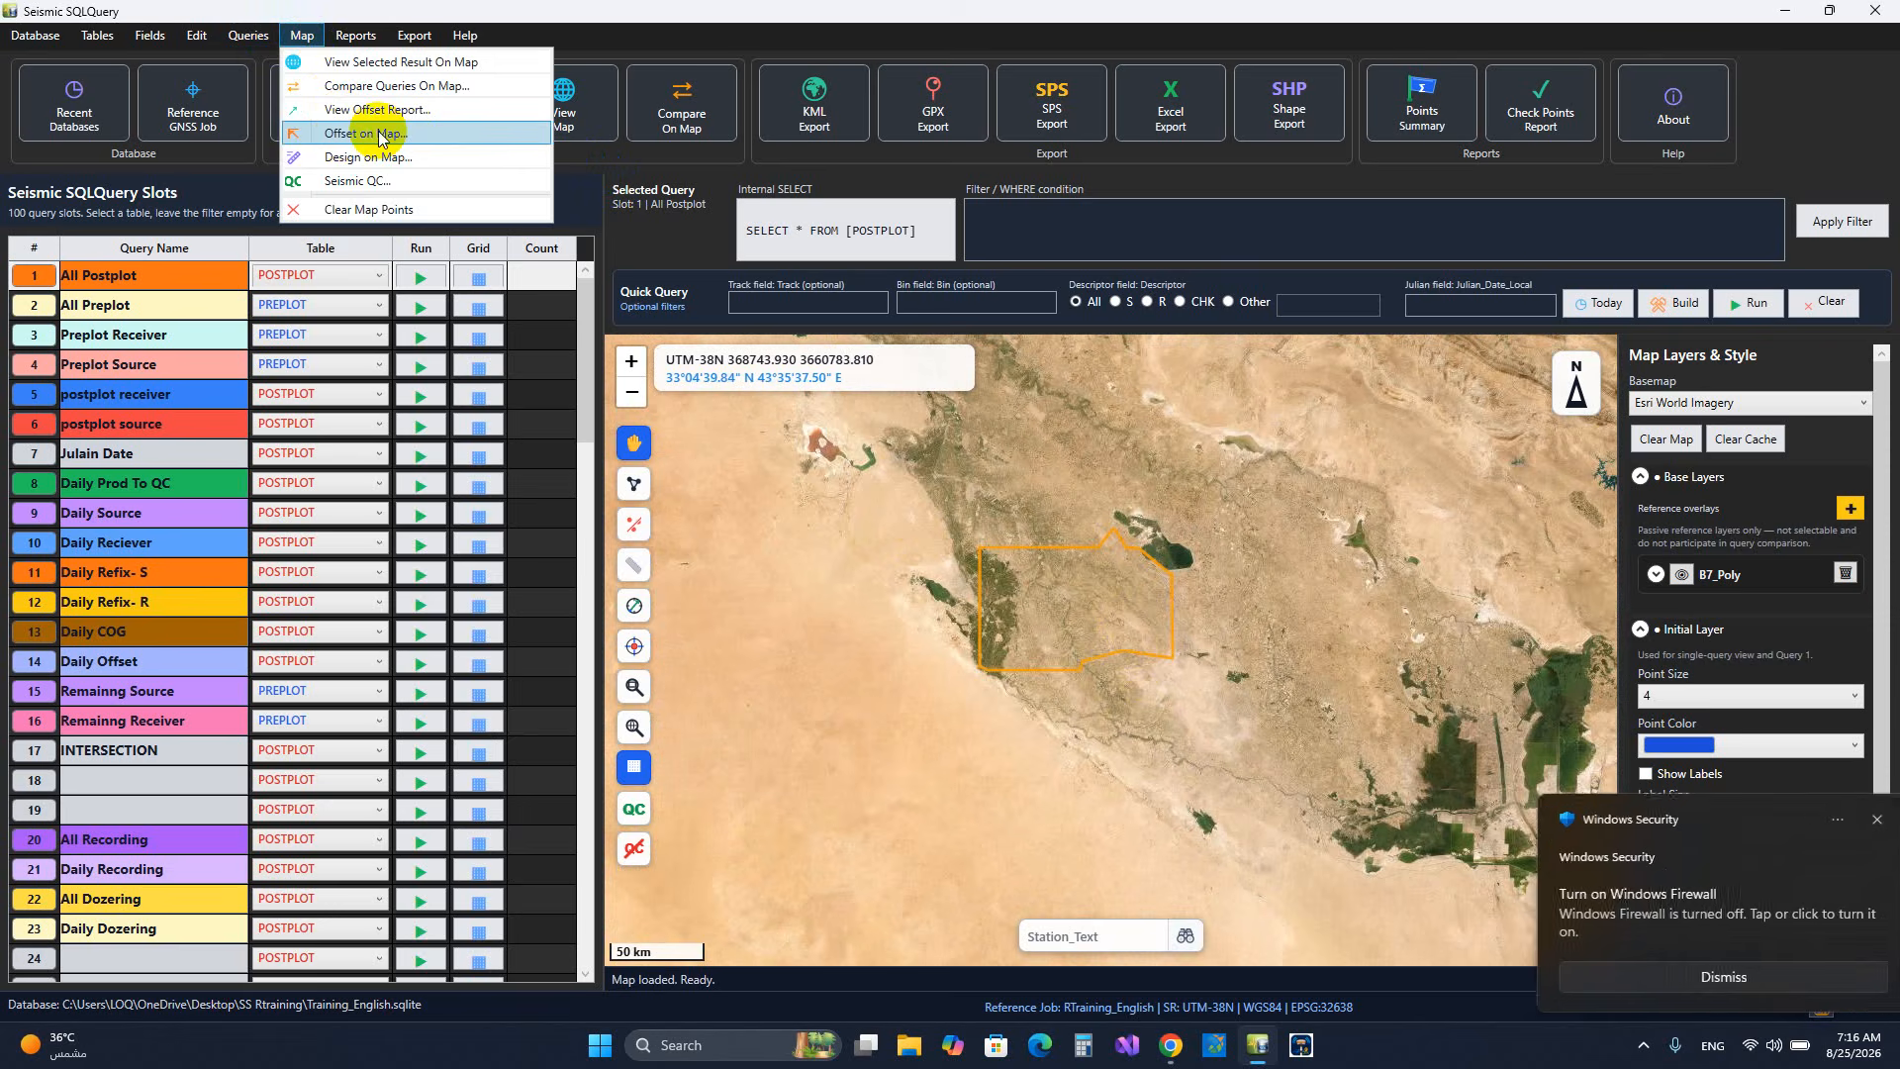
{"action": "left_click", "coordinate": [1857, 820]}
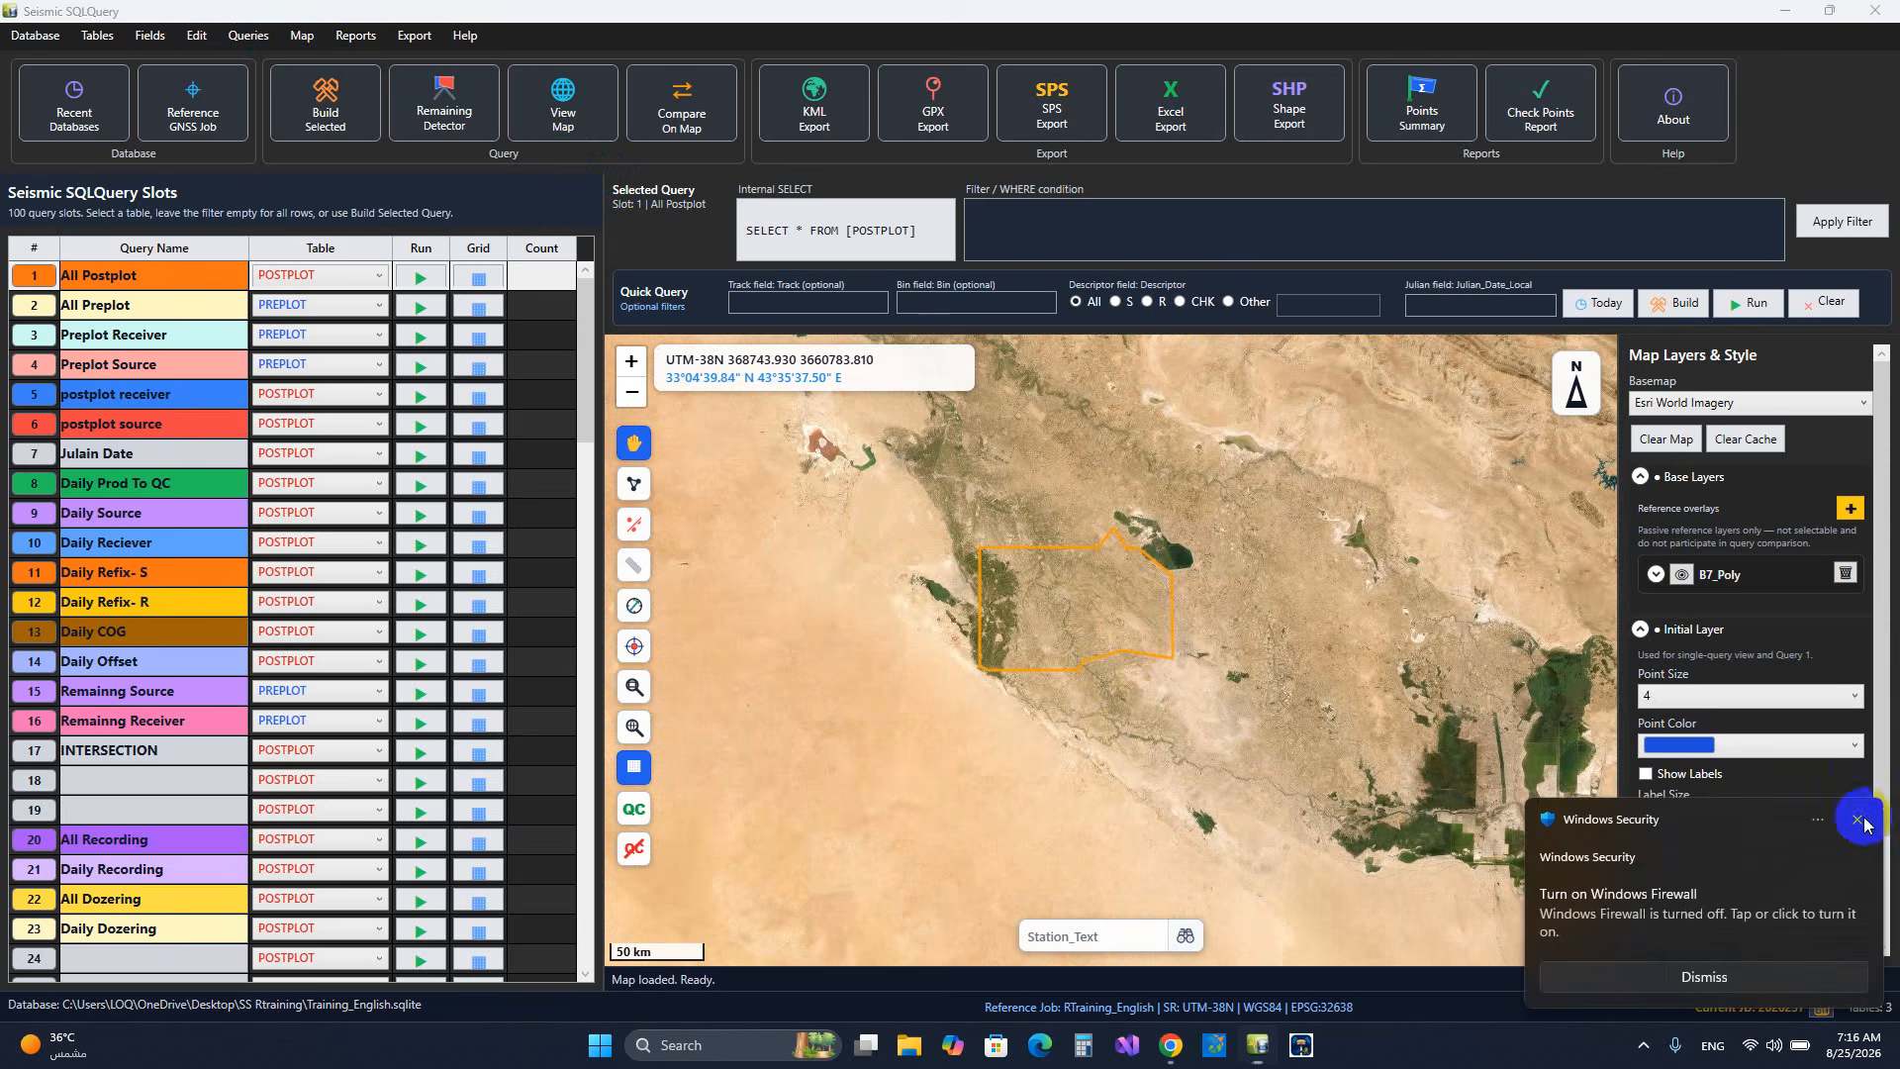
{"action": "left_click", "coordinate": [302, 36]}
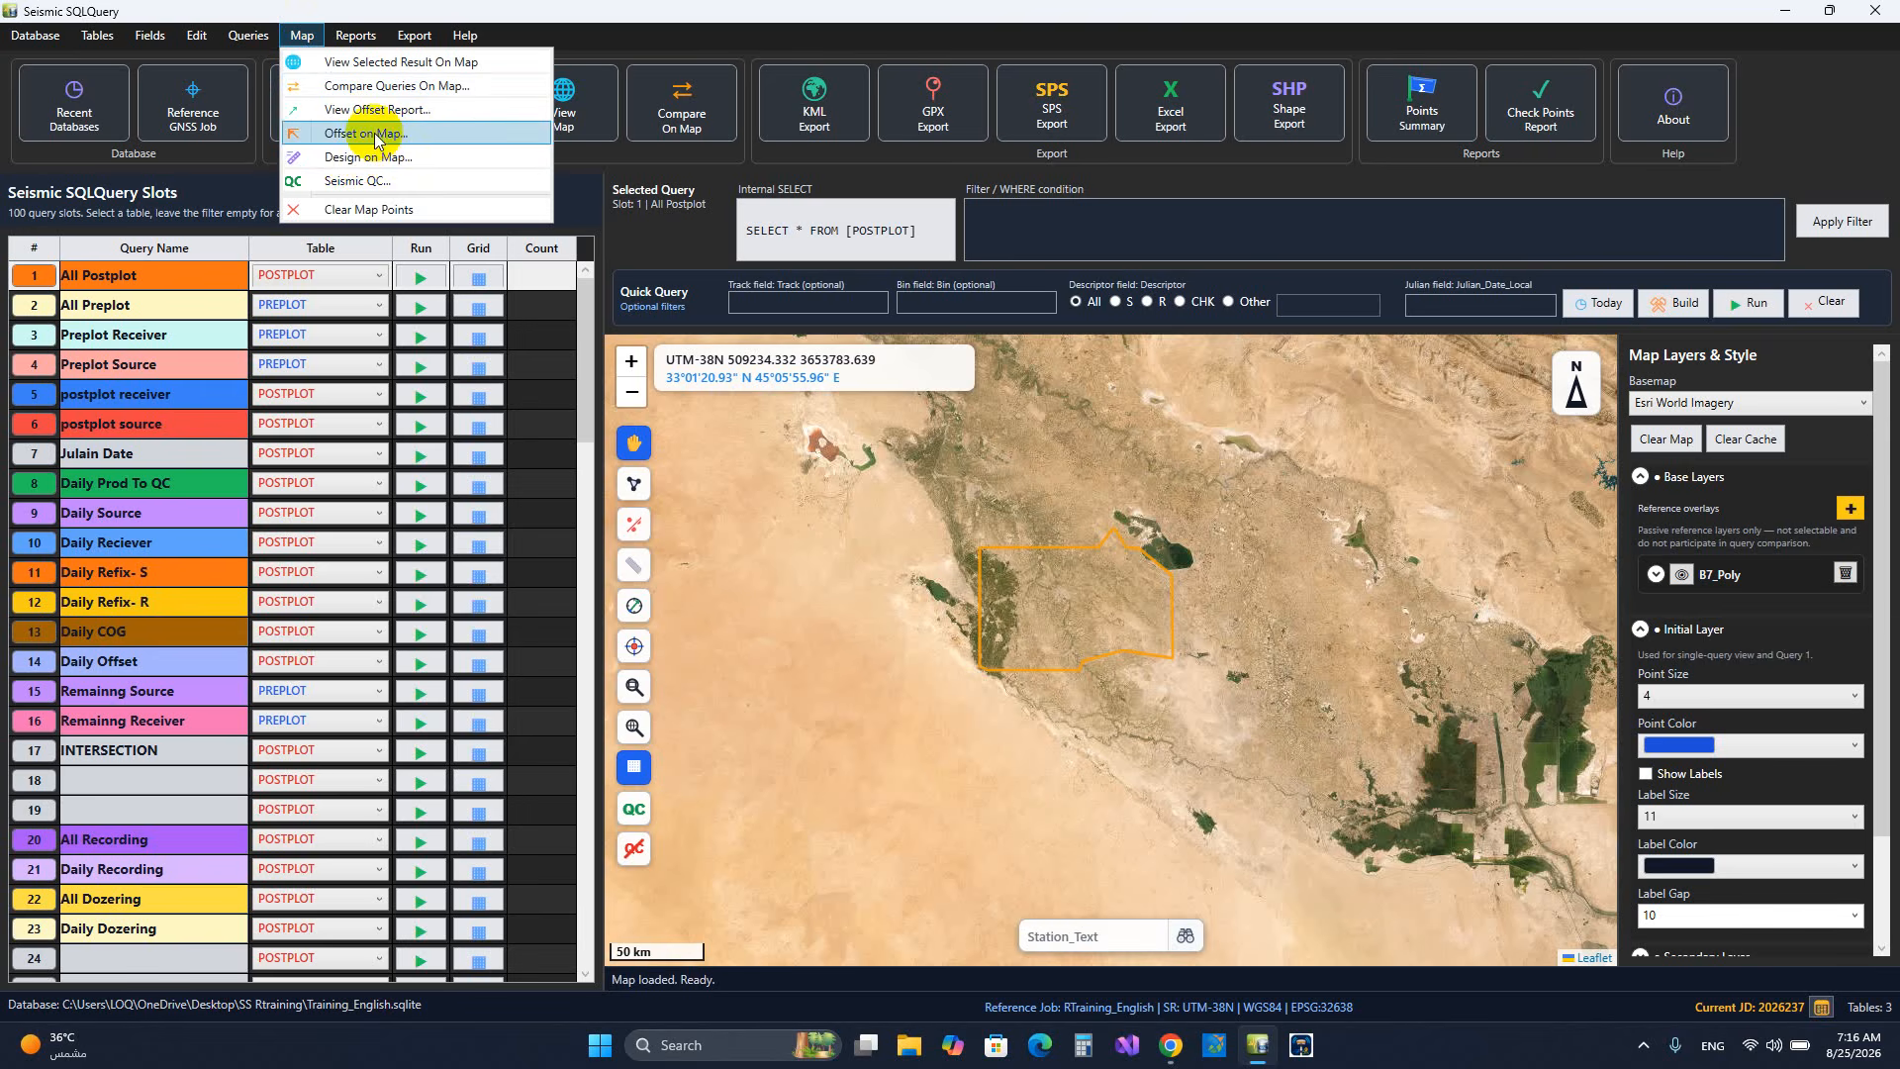
{"action": "left_click", "coordinate": [377, 140]}
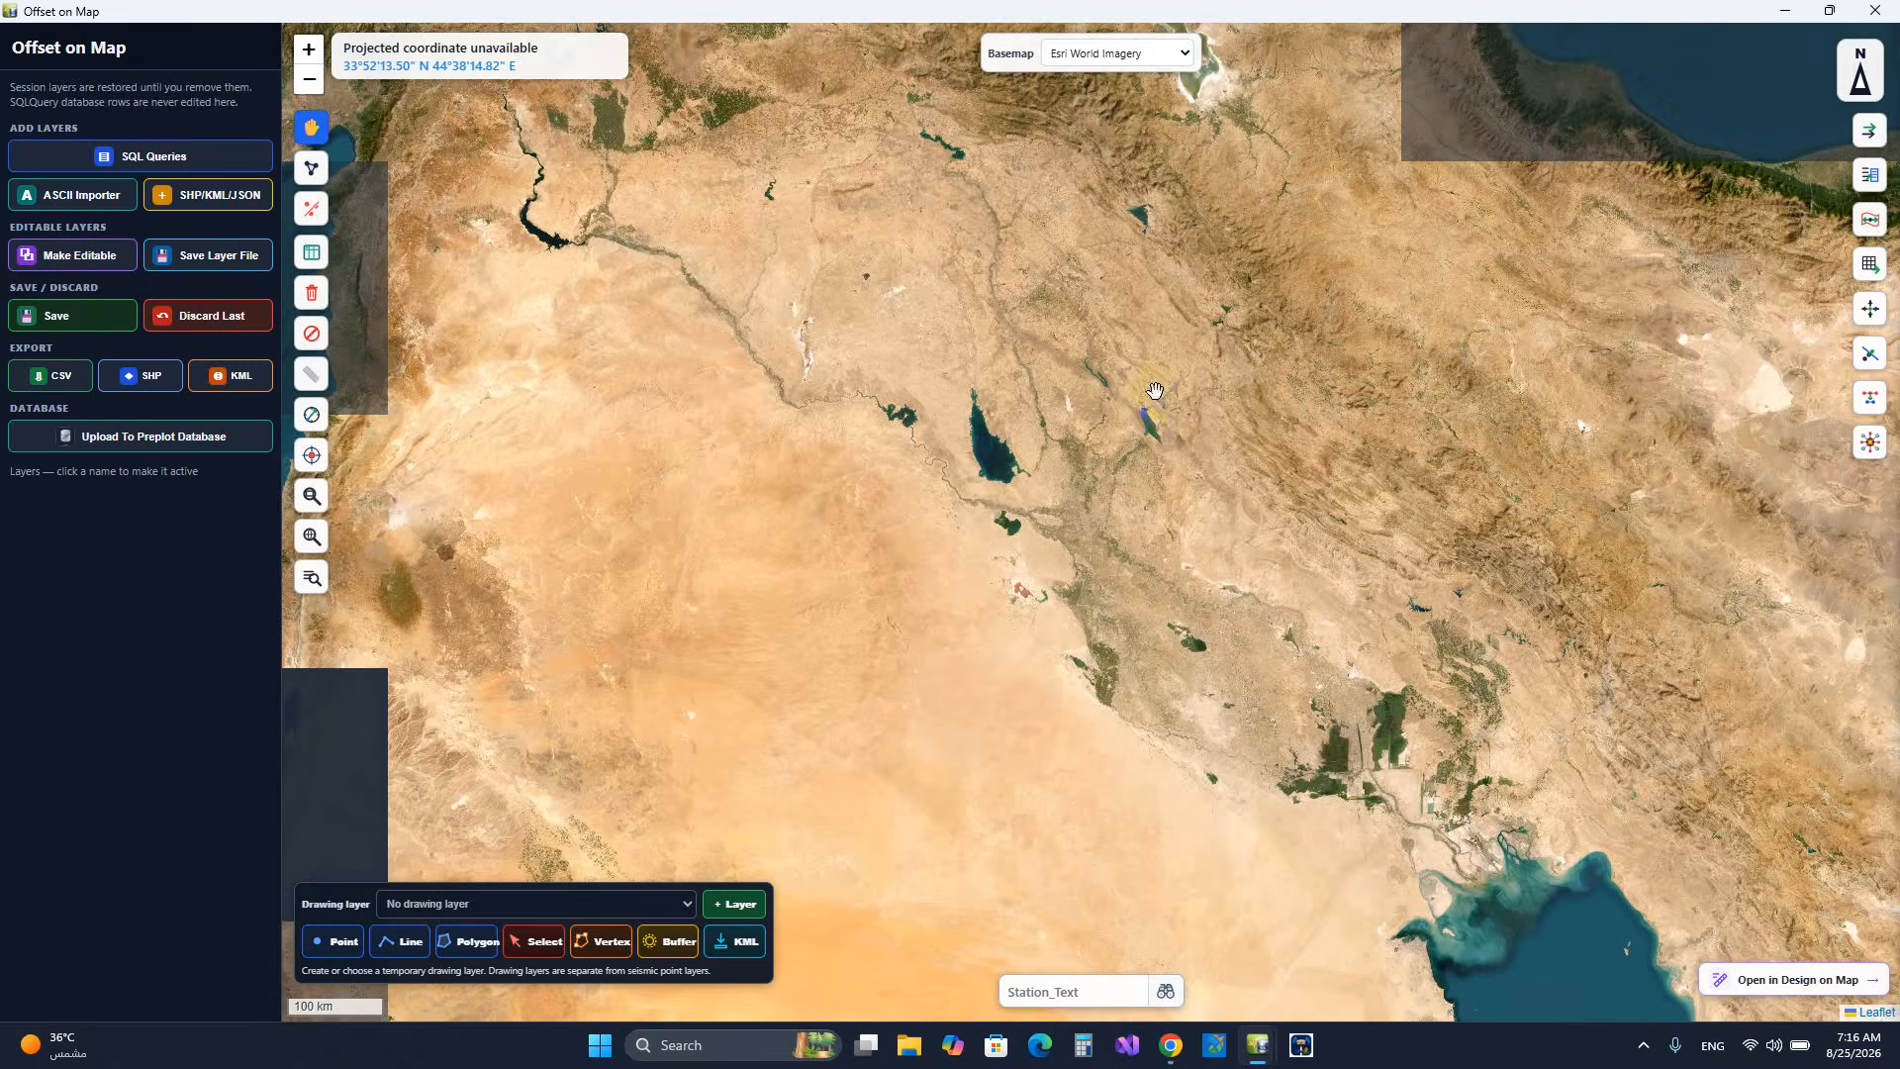
{"action": "left_click", "coordinate": [1875, 10]}
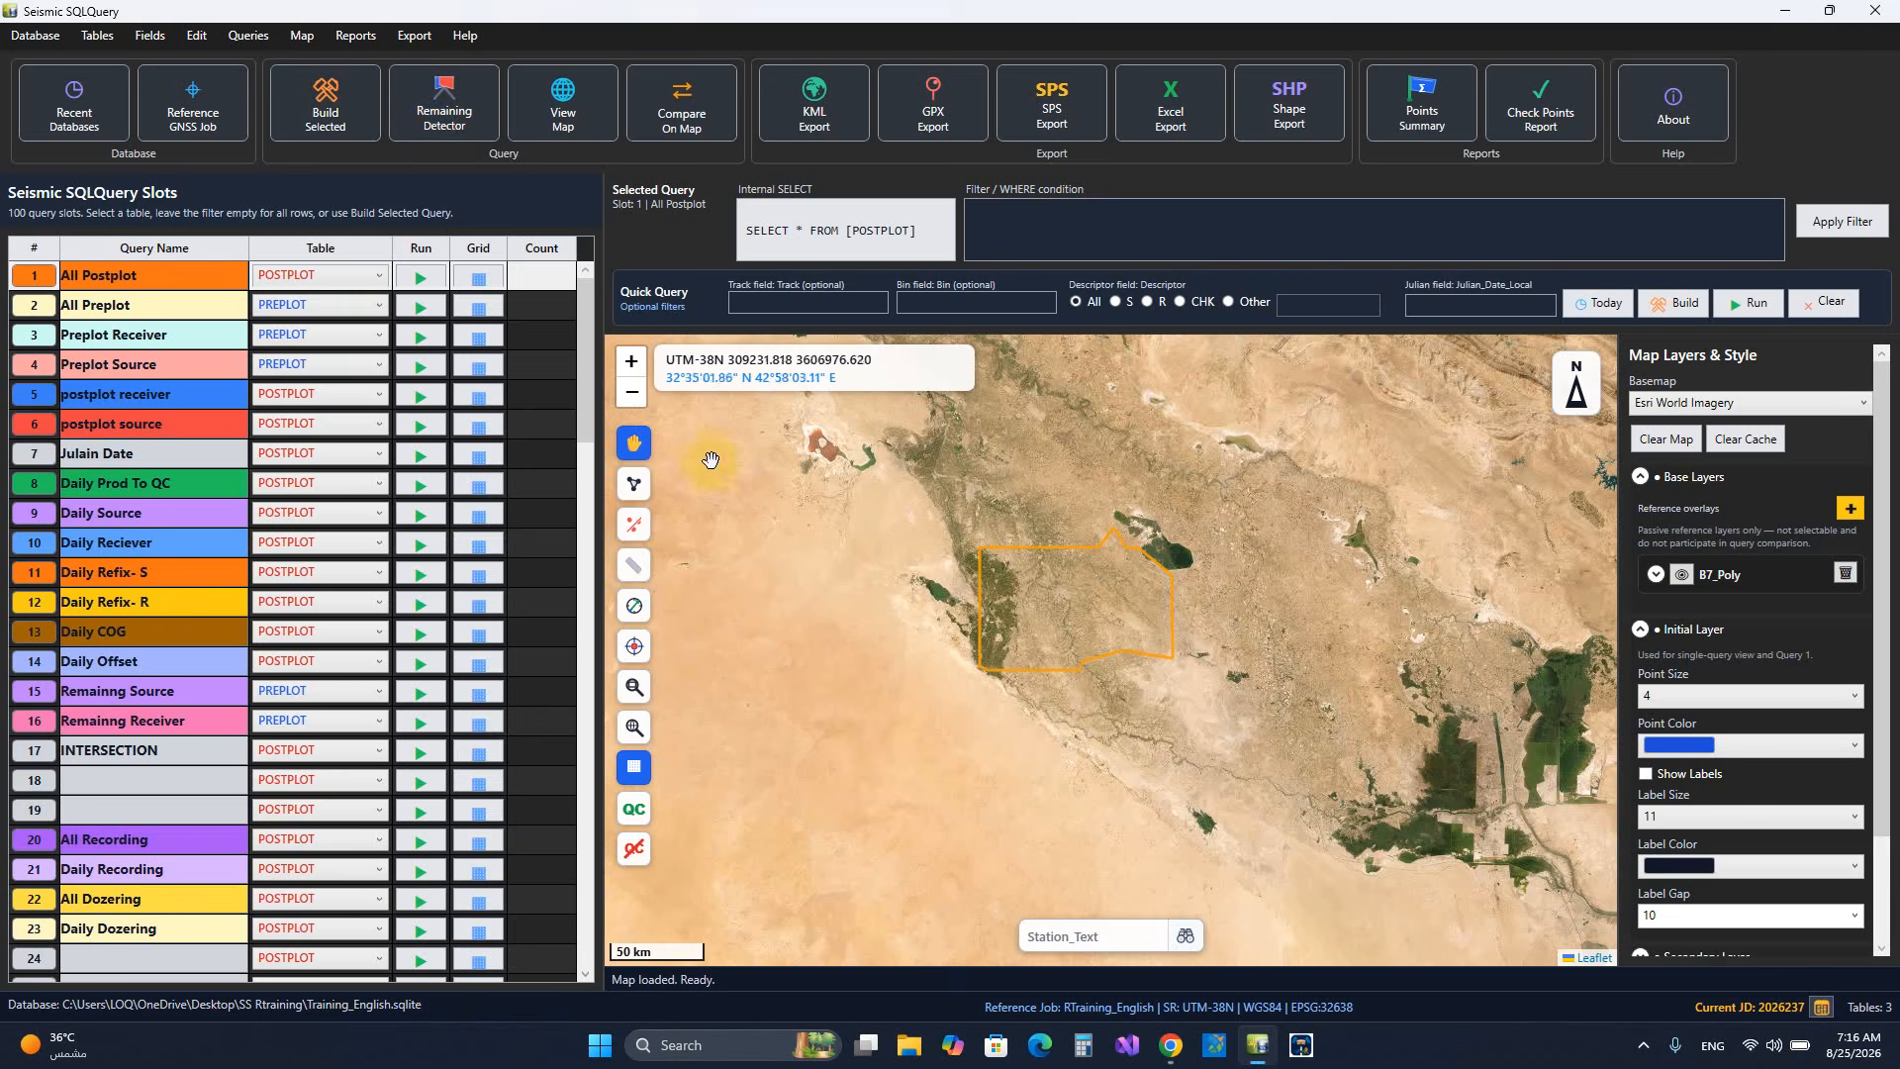
- Run the Line Pre query in slot 28 and display its result on the map
{"action": "left_click_drag", "start_coordinate": [581, 397], "coordinate": [611, 544]}
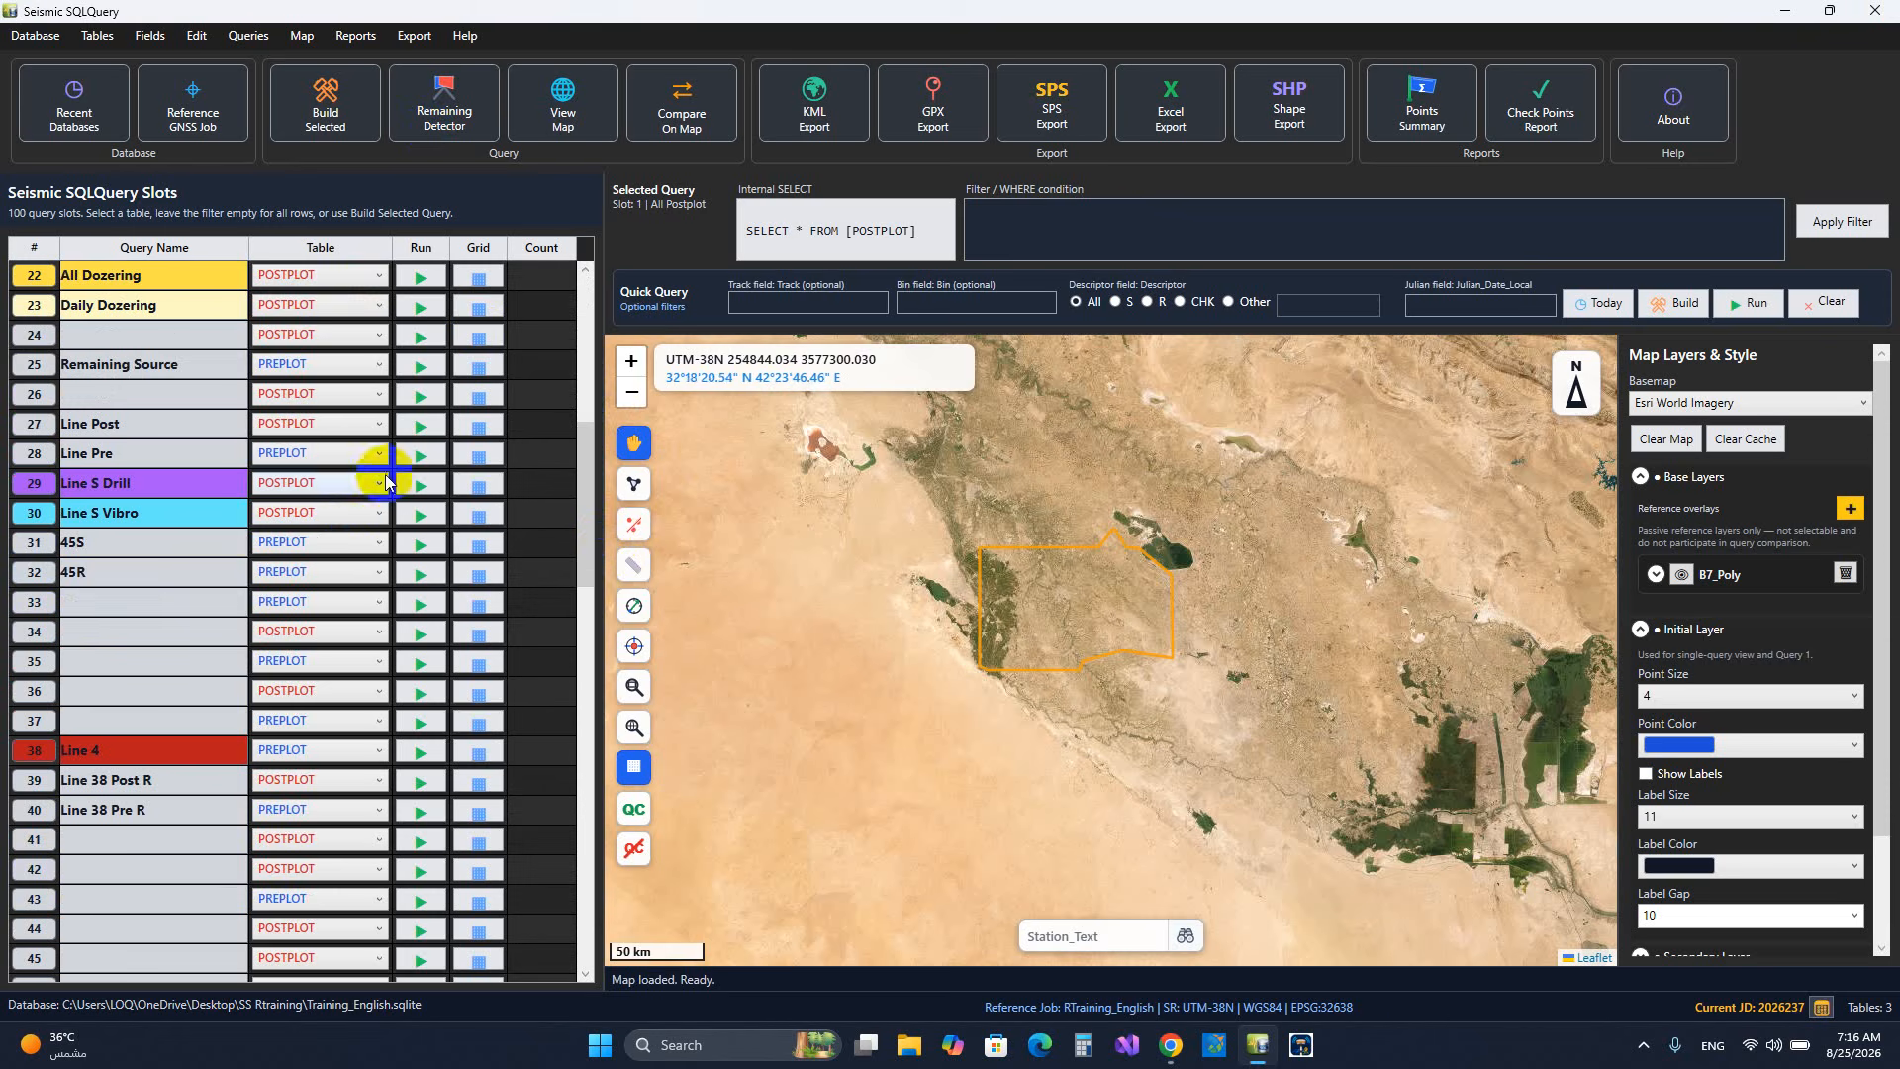
{"action": "left_click", "coordinate": [416, 462]}
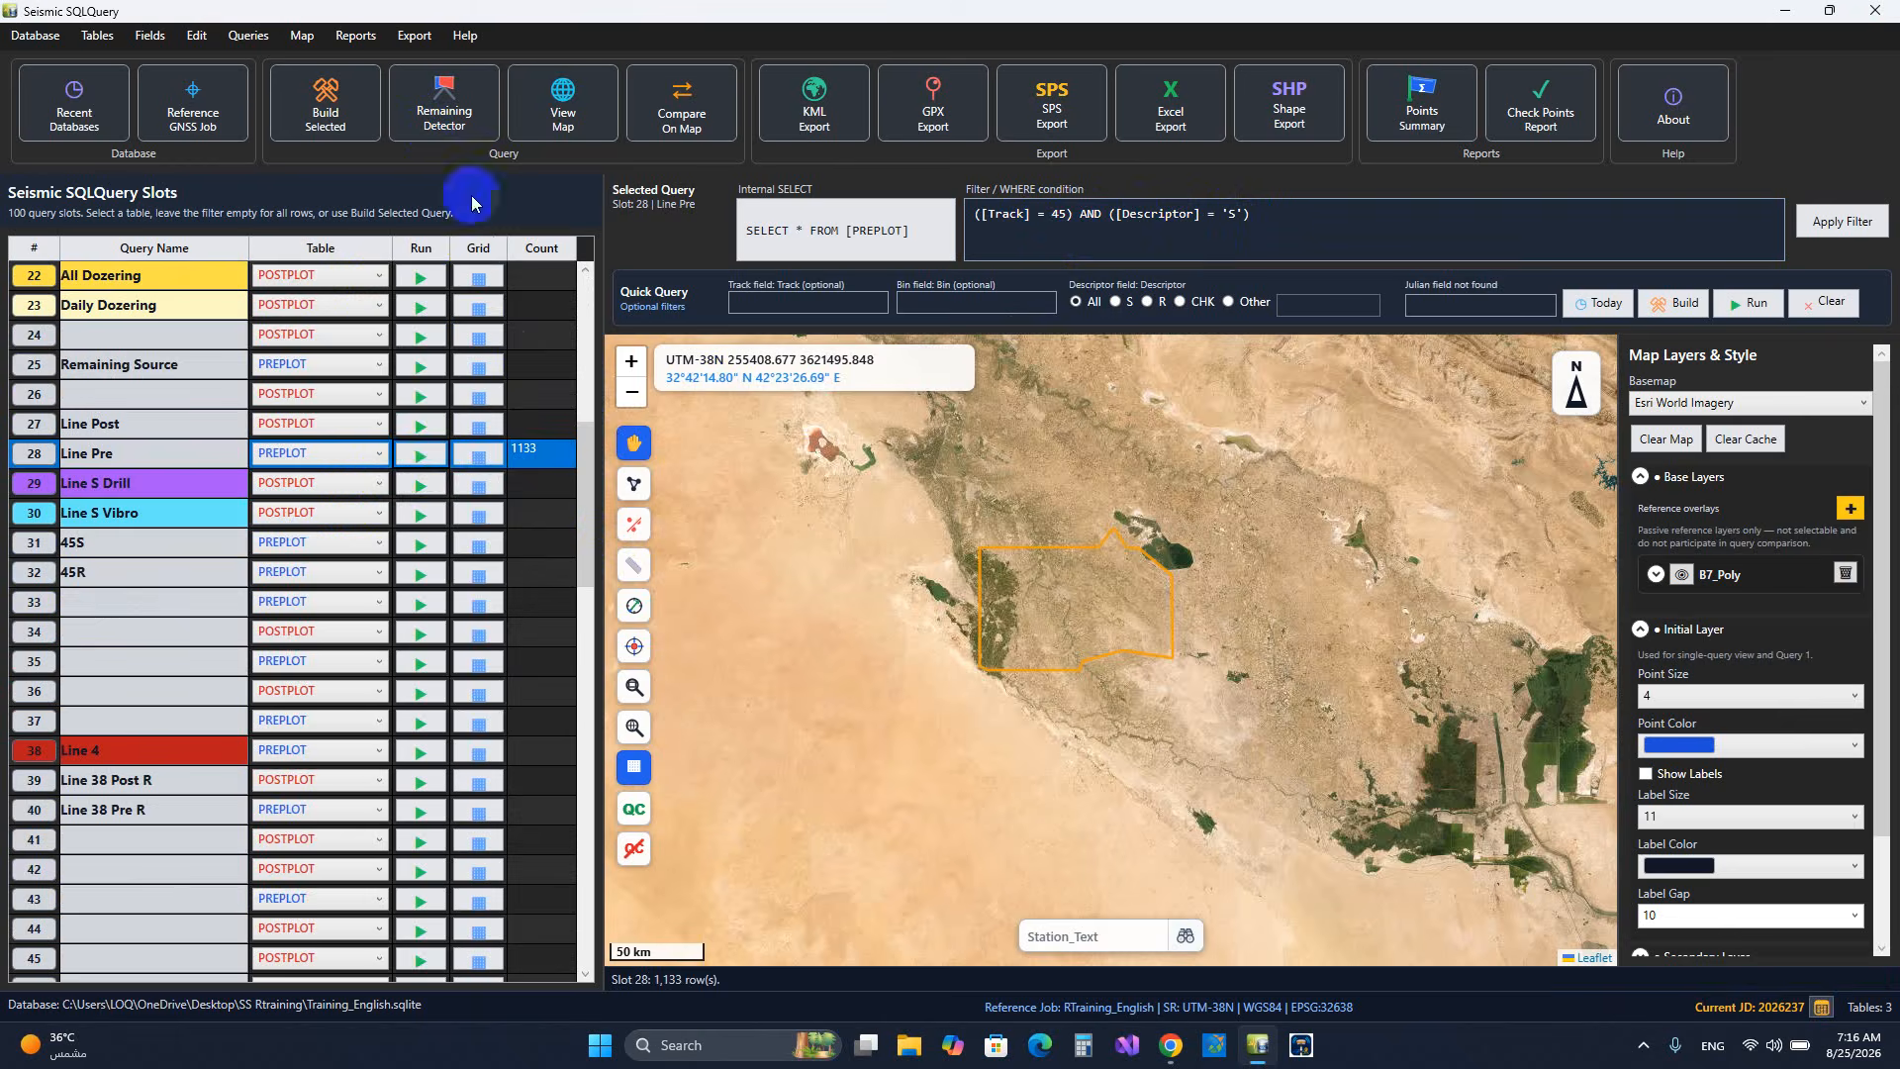
{"action": "left_click", "coordinate": [542, 96]}
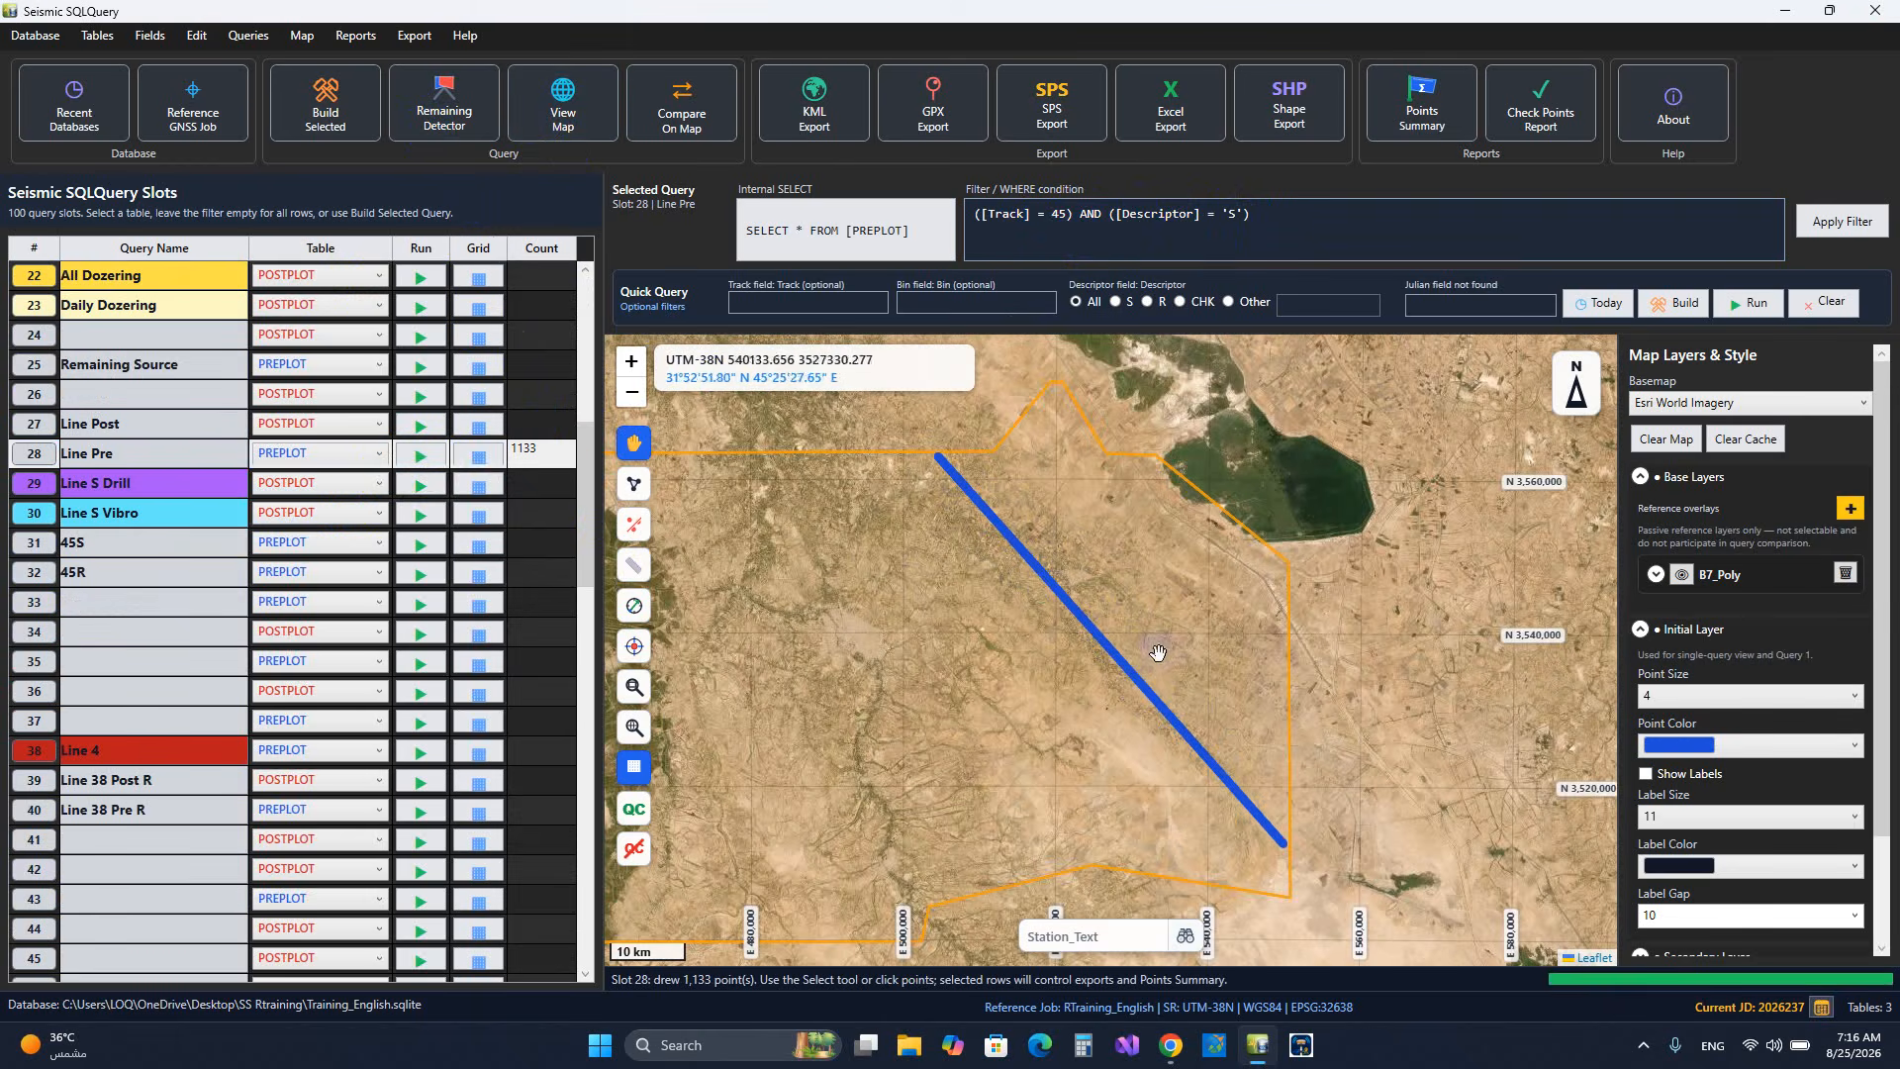
- Open Offset on Map and remove the restored Query 4 - Preplot Source layer
{"action": "left_click", "coordinate": [302, 37]}
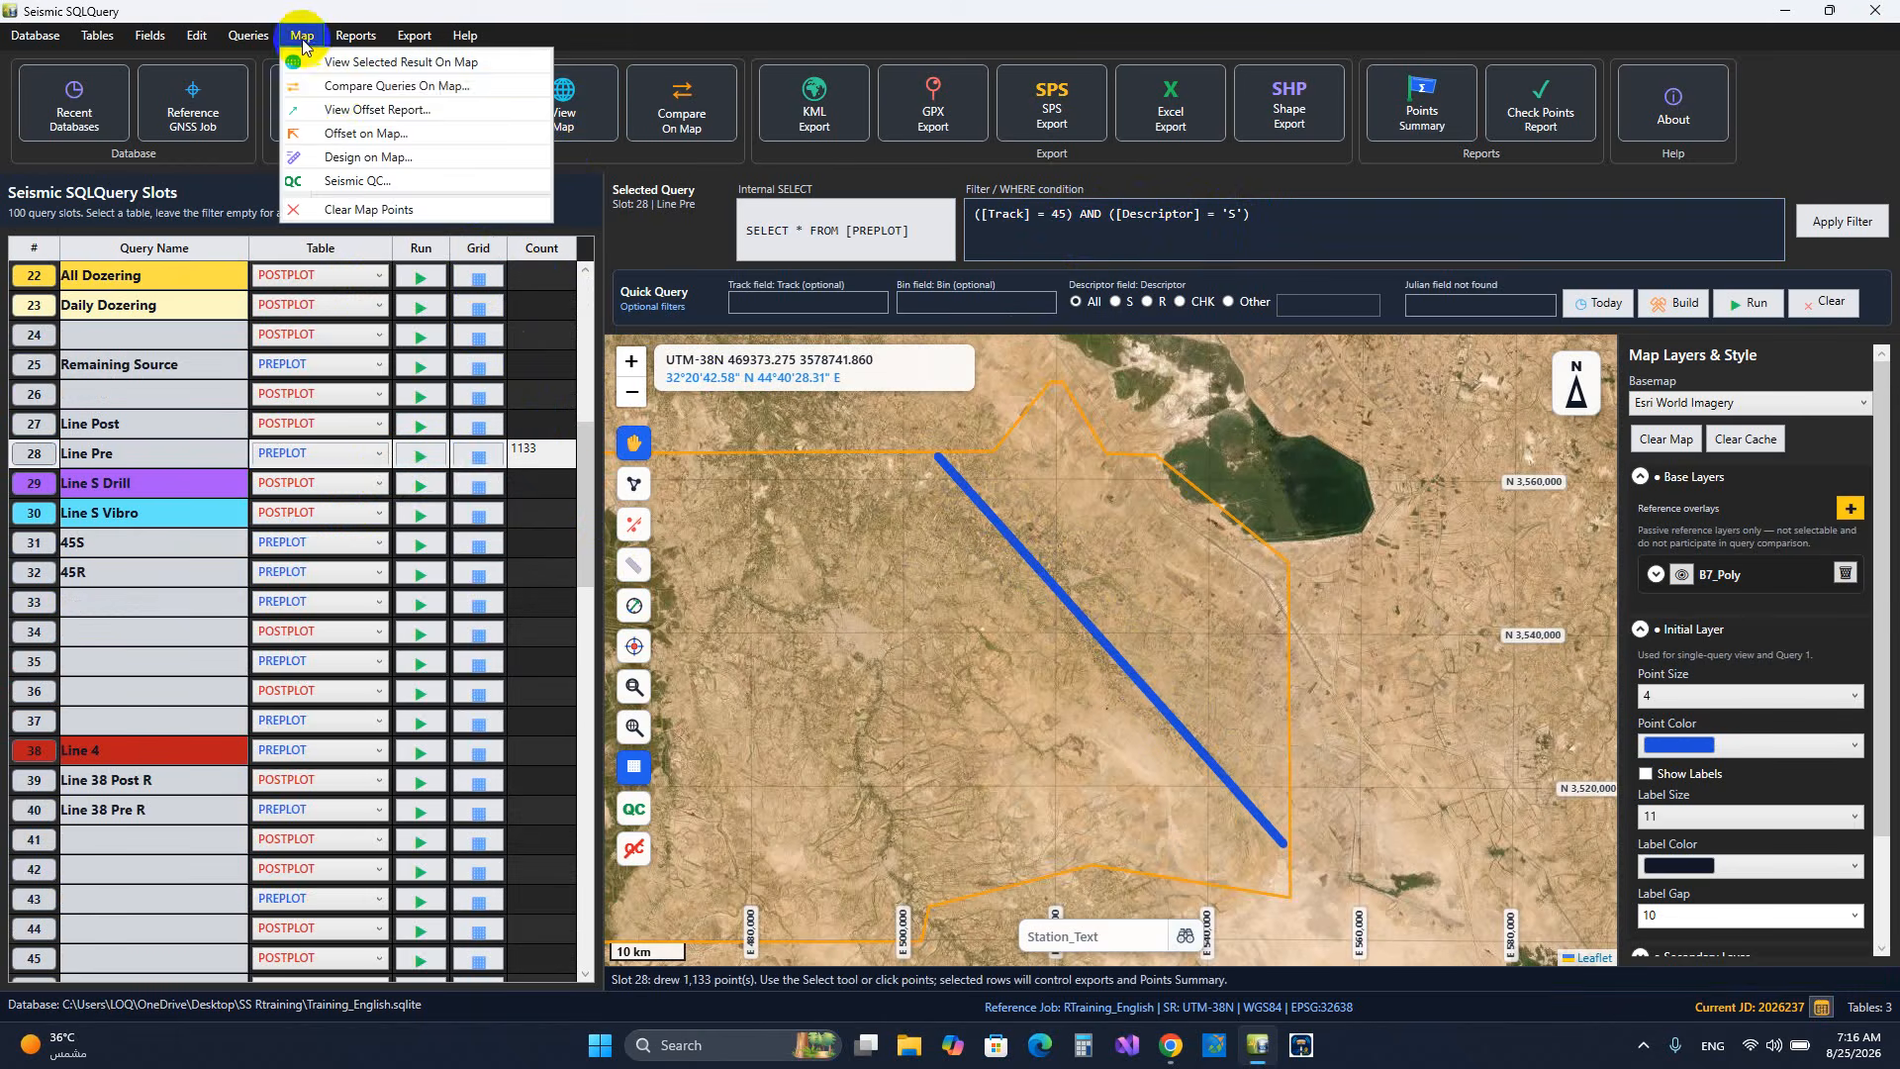
{"action": "left_click", "coordinate": [357, 136]}
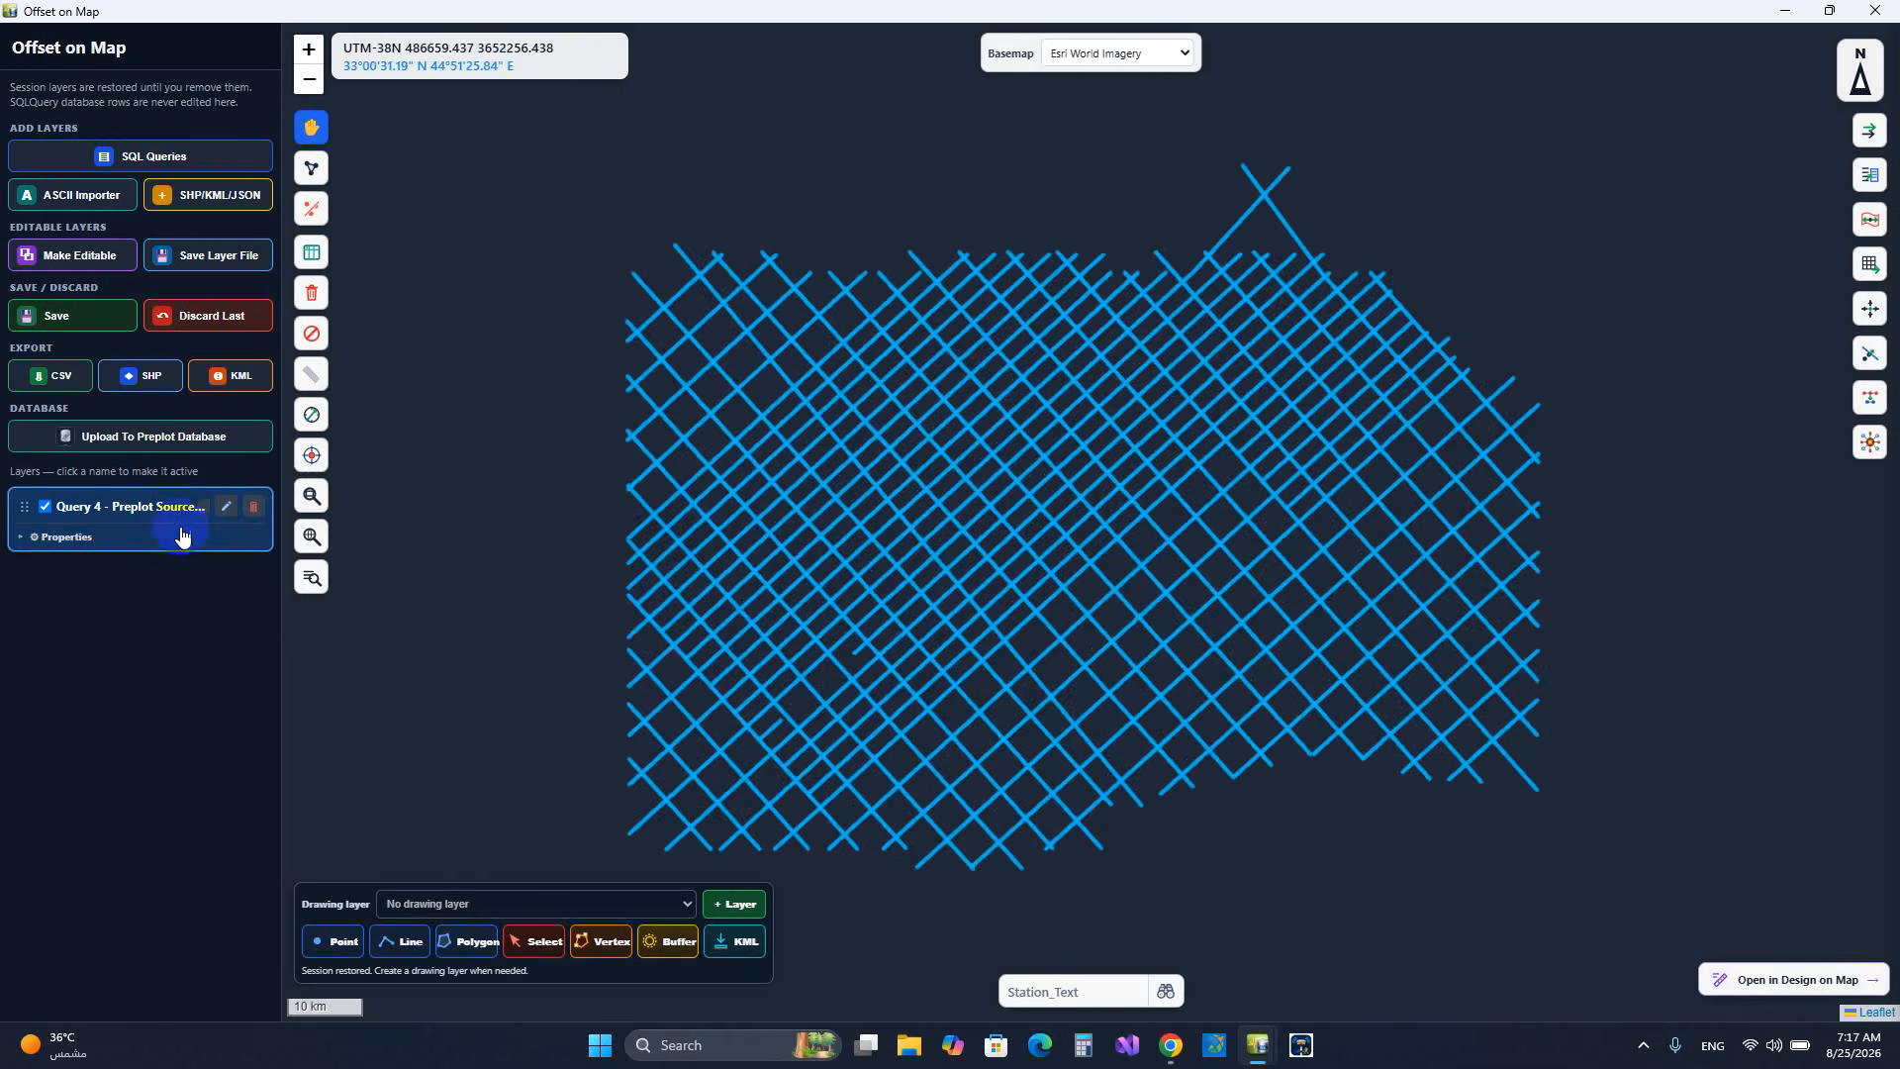
{"action": "left_click", "coordinate": [254, 508]}
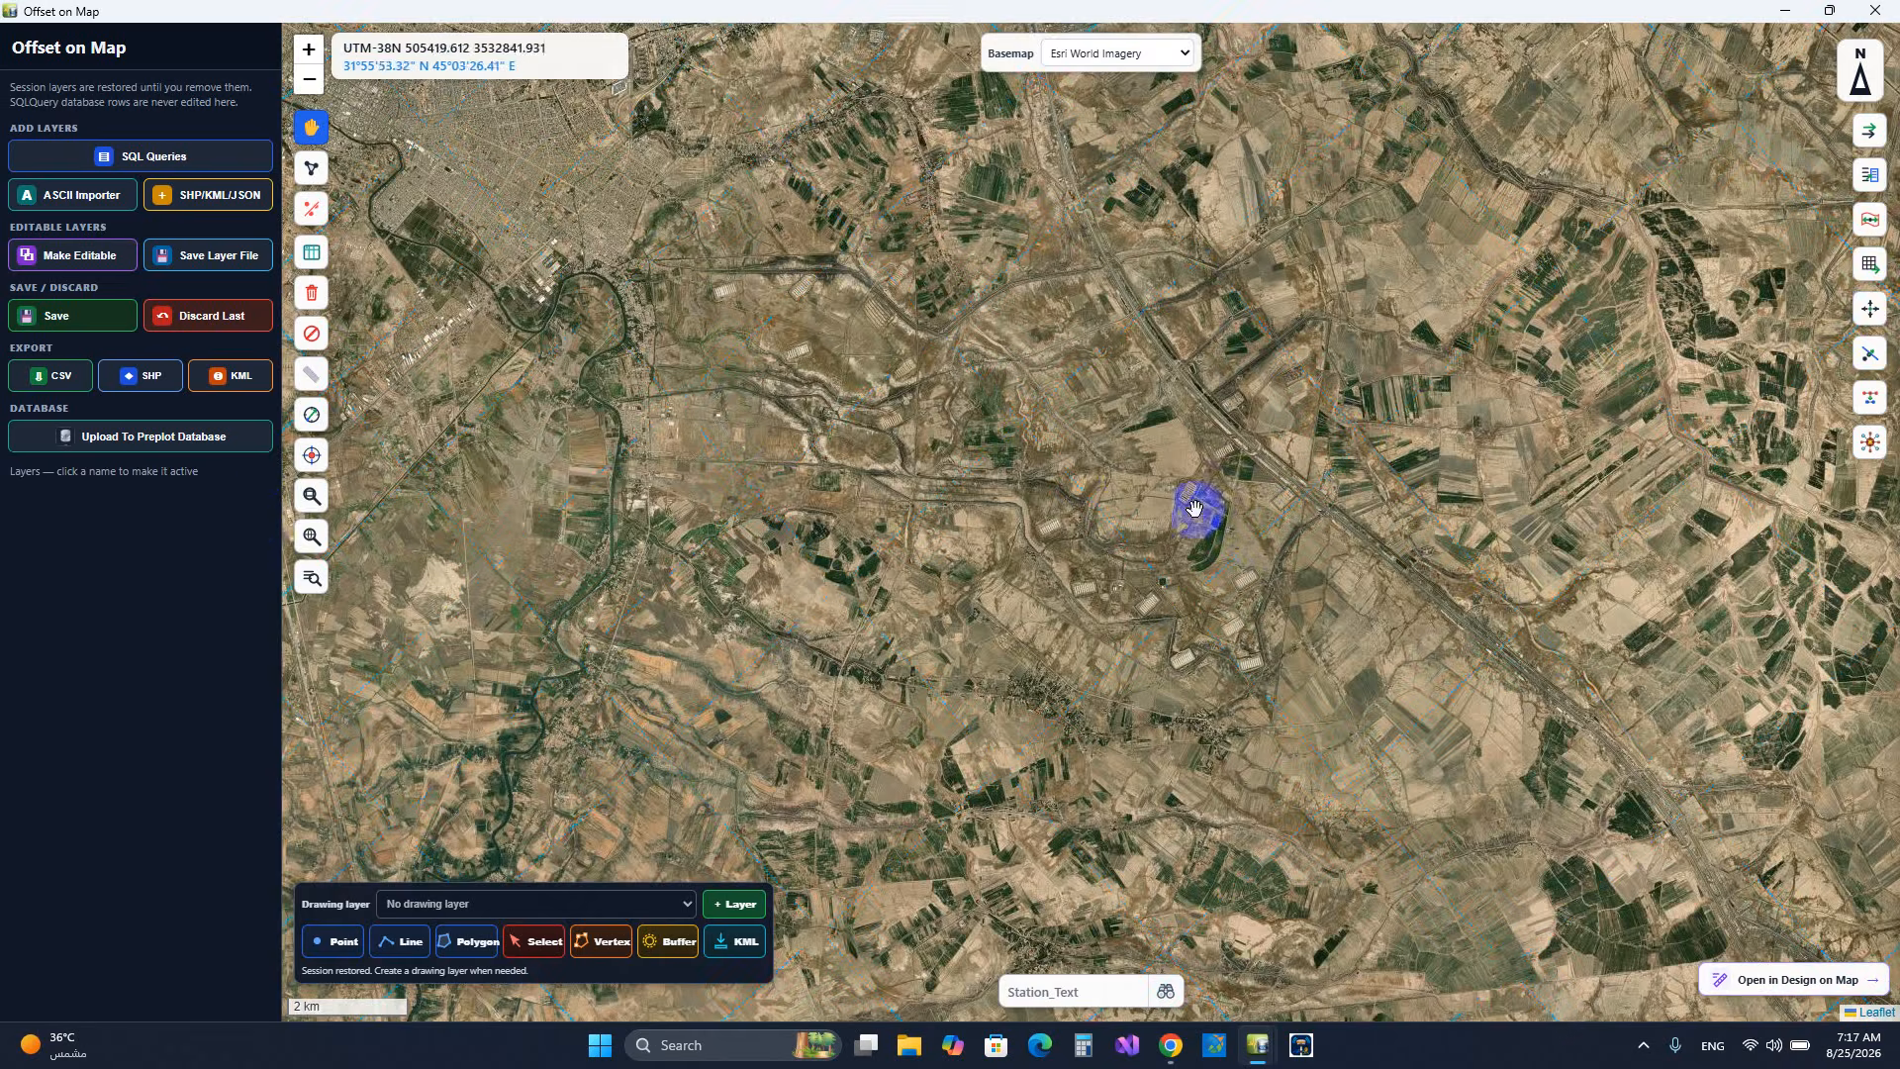
{"action": "left_click_drag", "start_coordinate": [1196, 509], "coordinate": [1111, 462]}
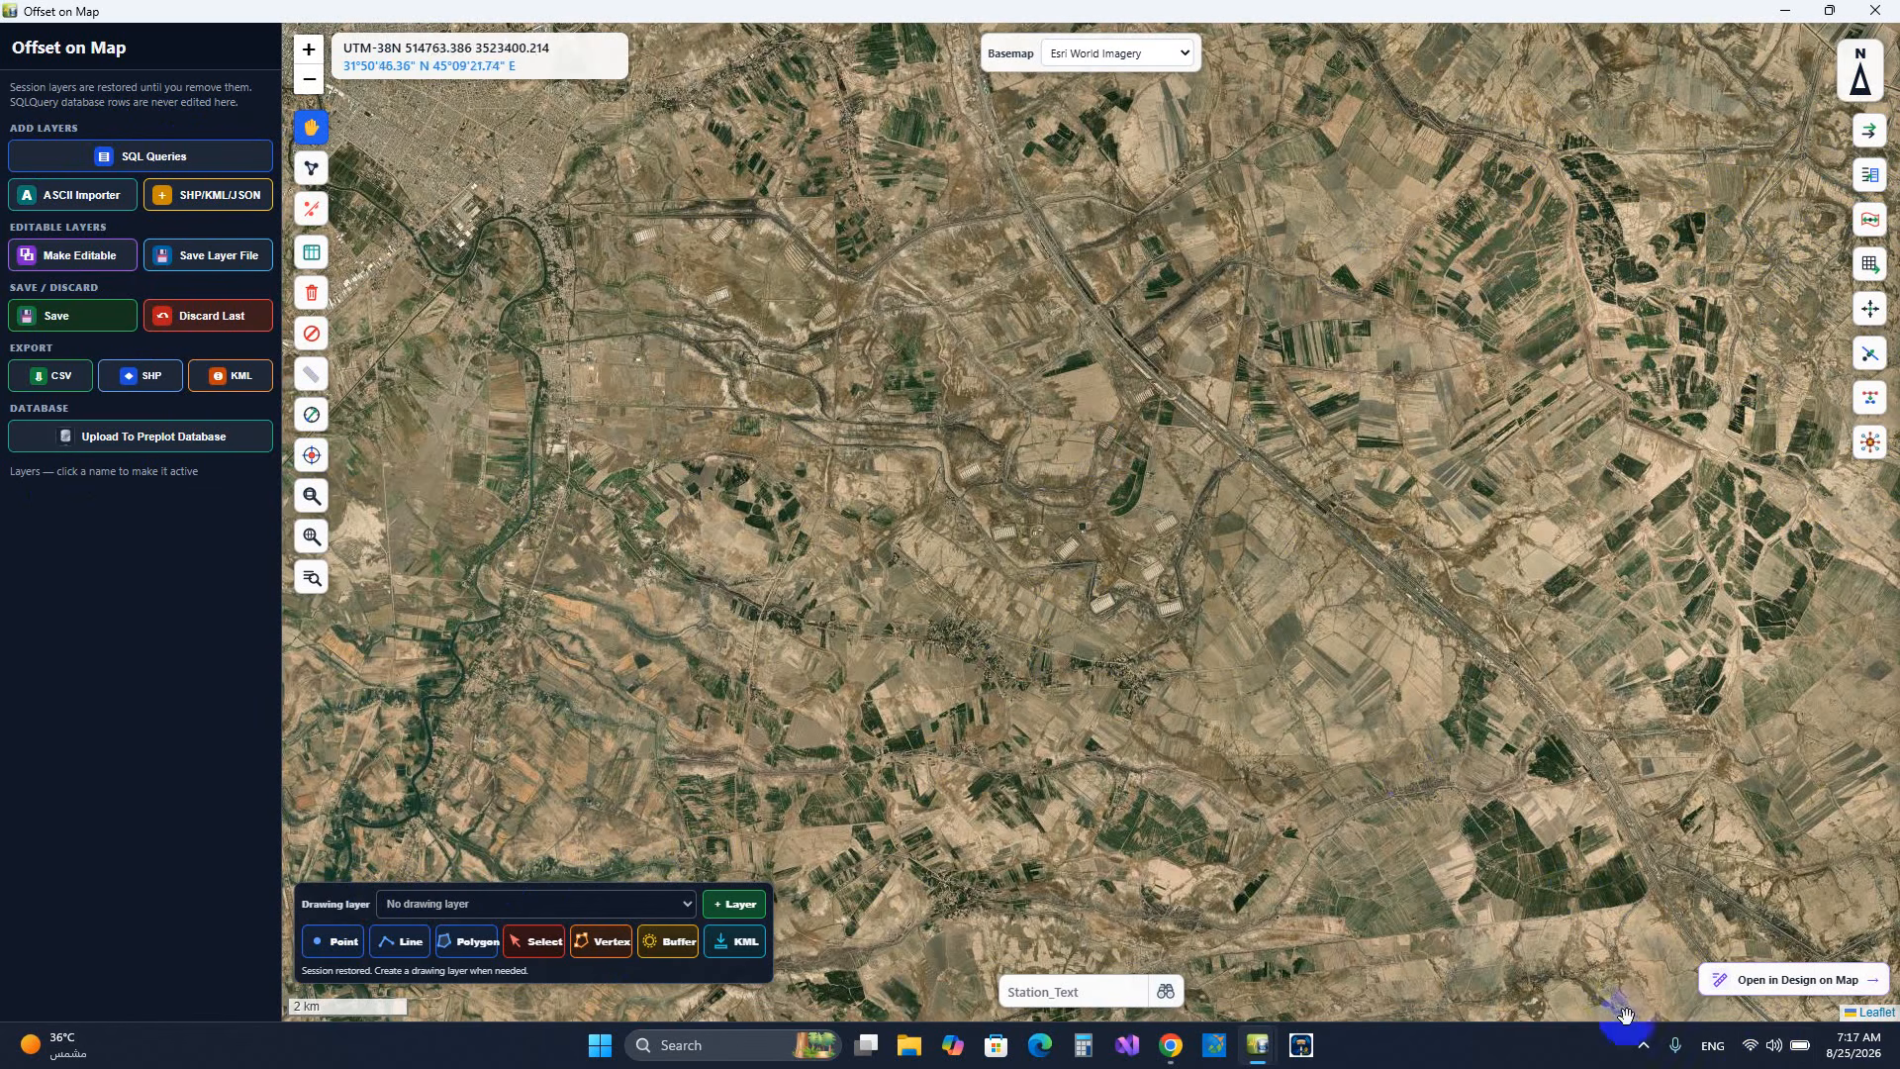
- Switch between Offset on Map and Design on Map, ending back in Offset on Map
{"action": "left_click", "coordinate": [1736, 983]}
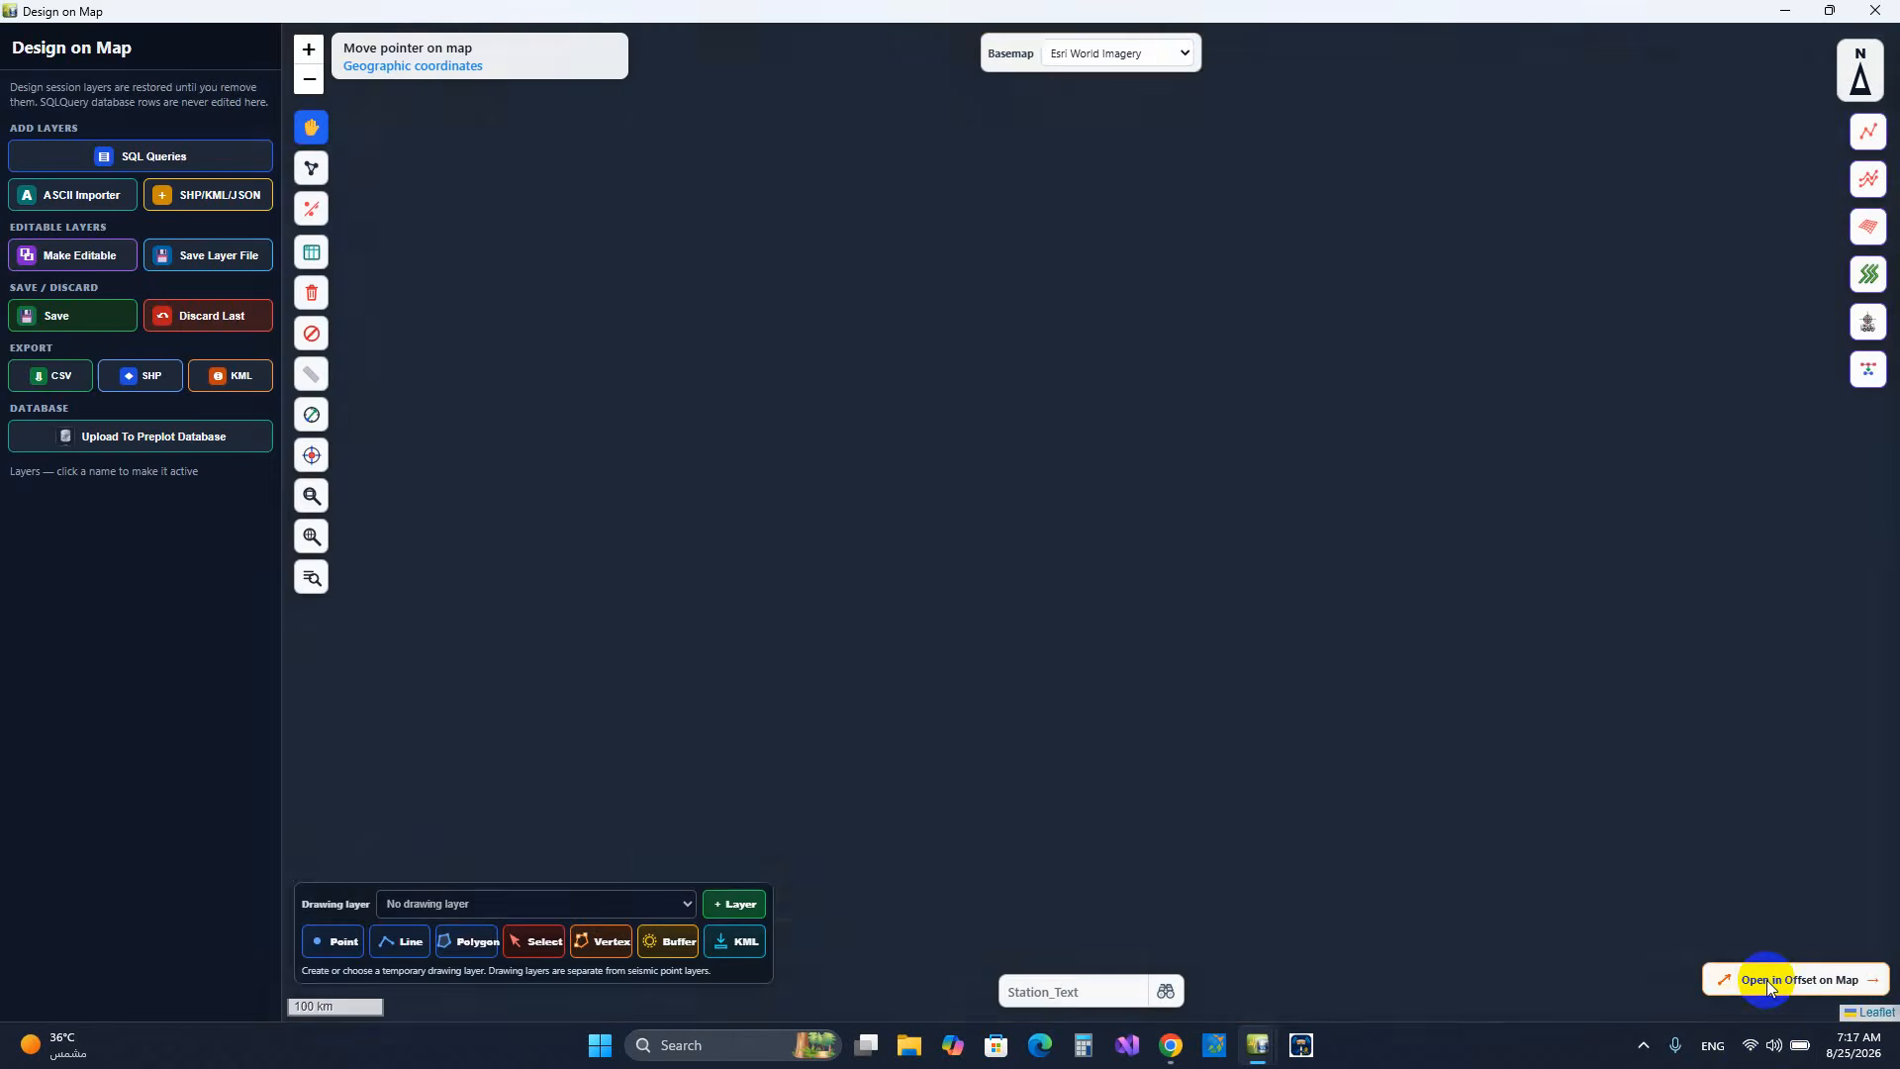
{"action": "left_click", "coordinate": [1768, 984]}
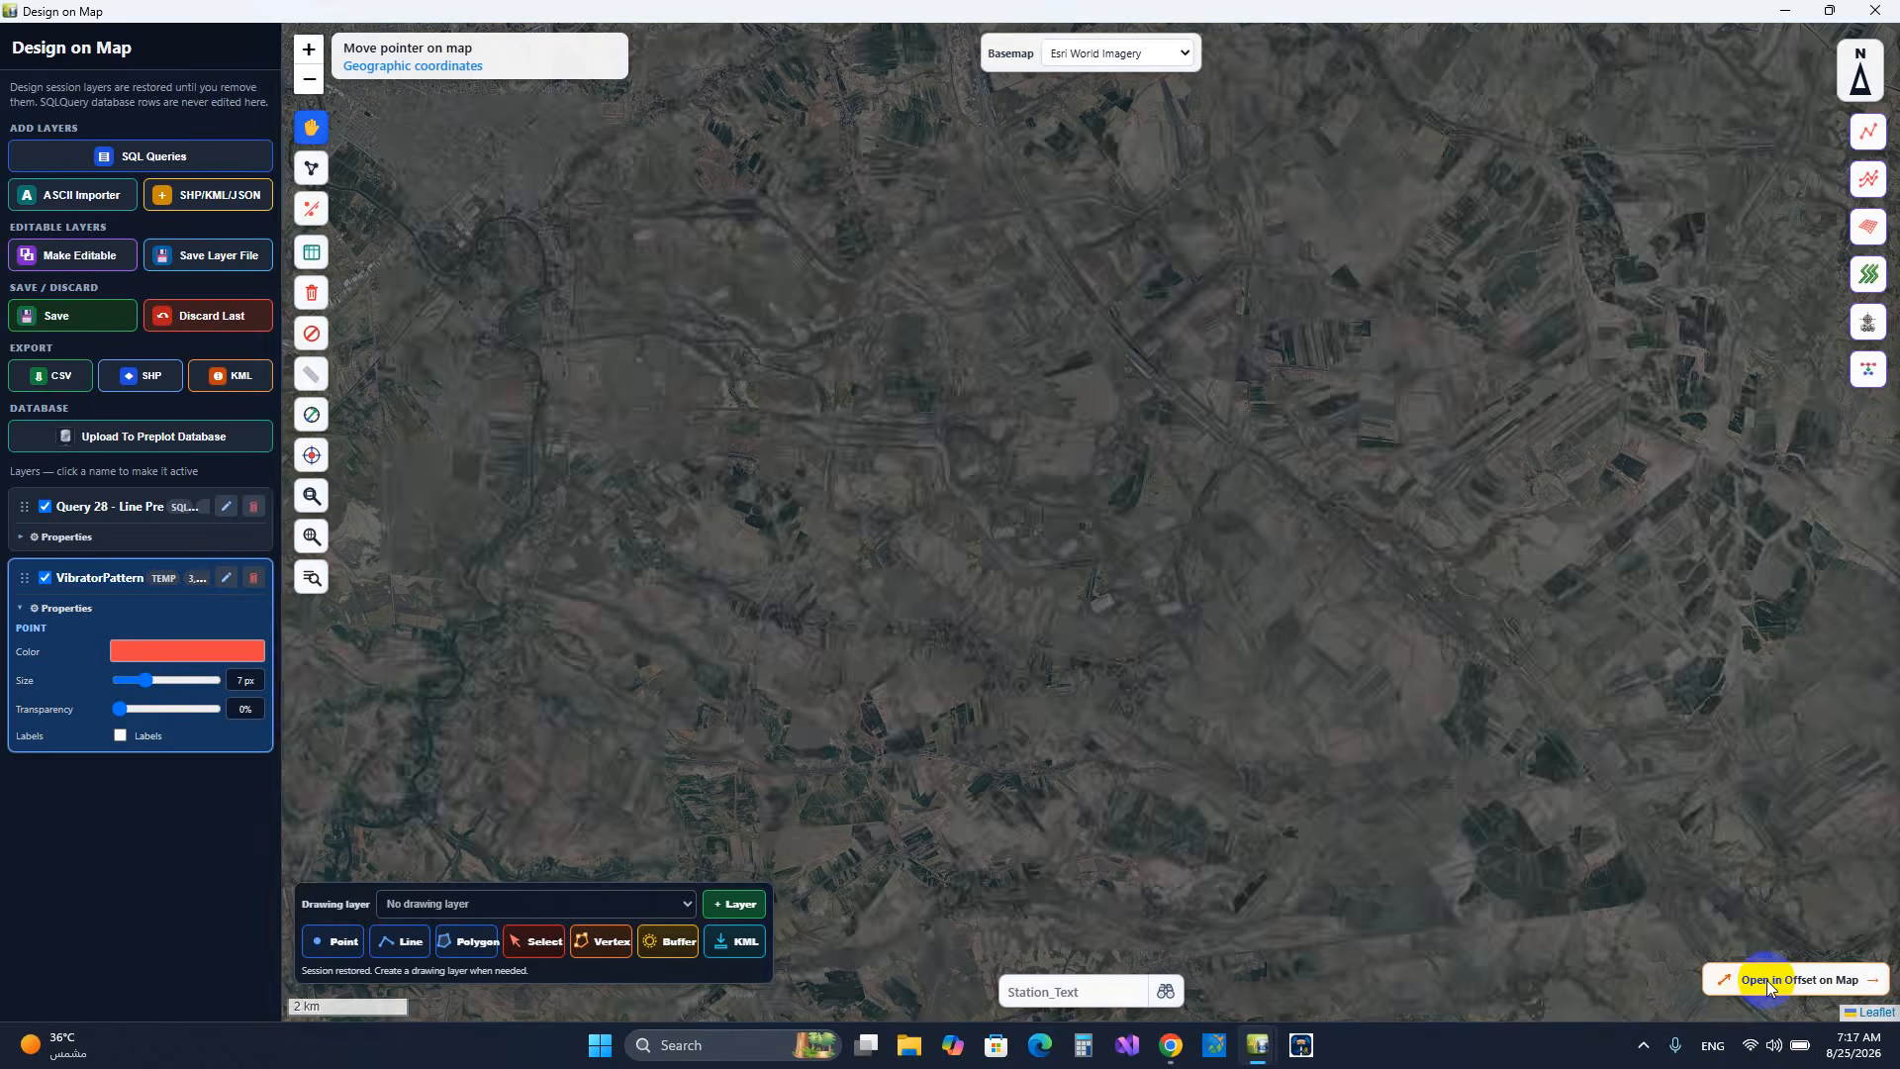
{"action": "left_click", "coordinate": [1769, 983]}
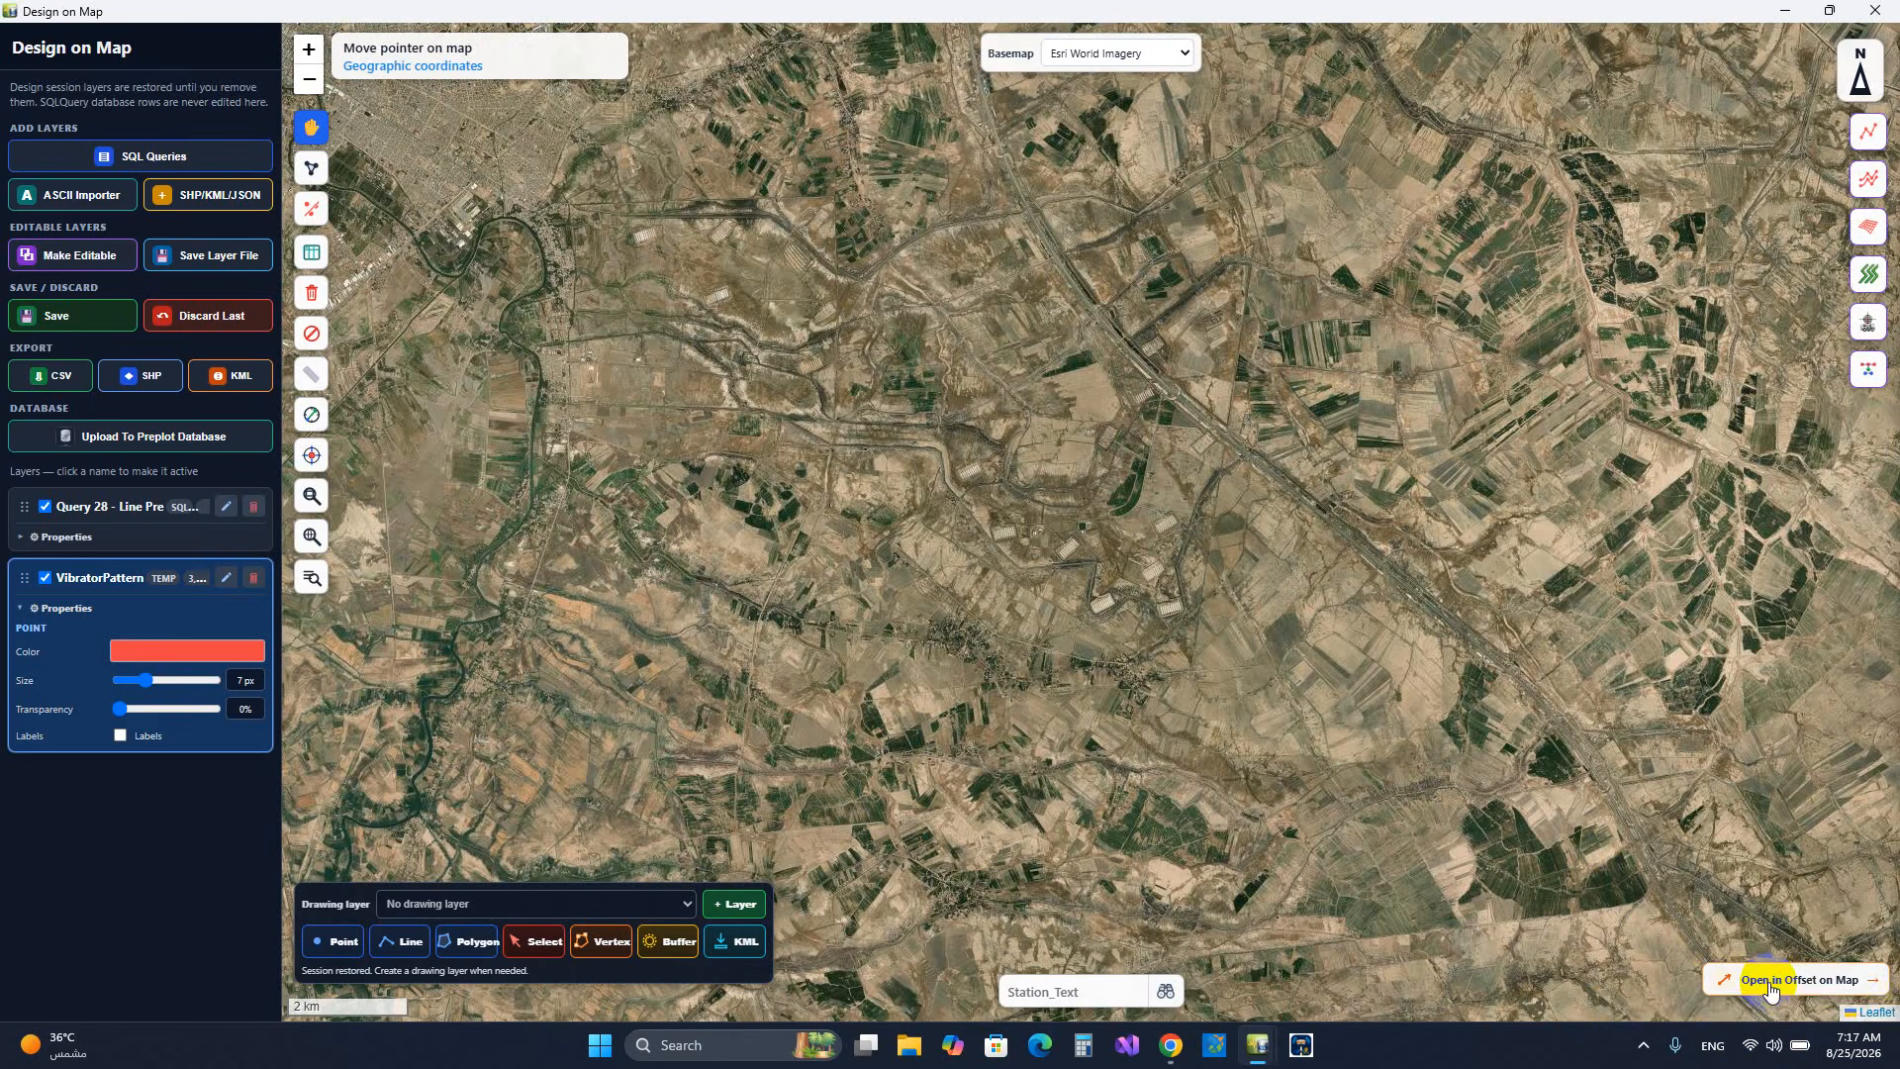
{"action": "left_click", "coordinate": [1768, 983]}
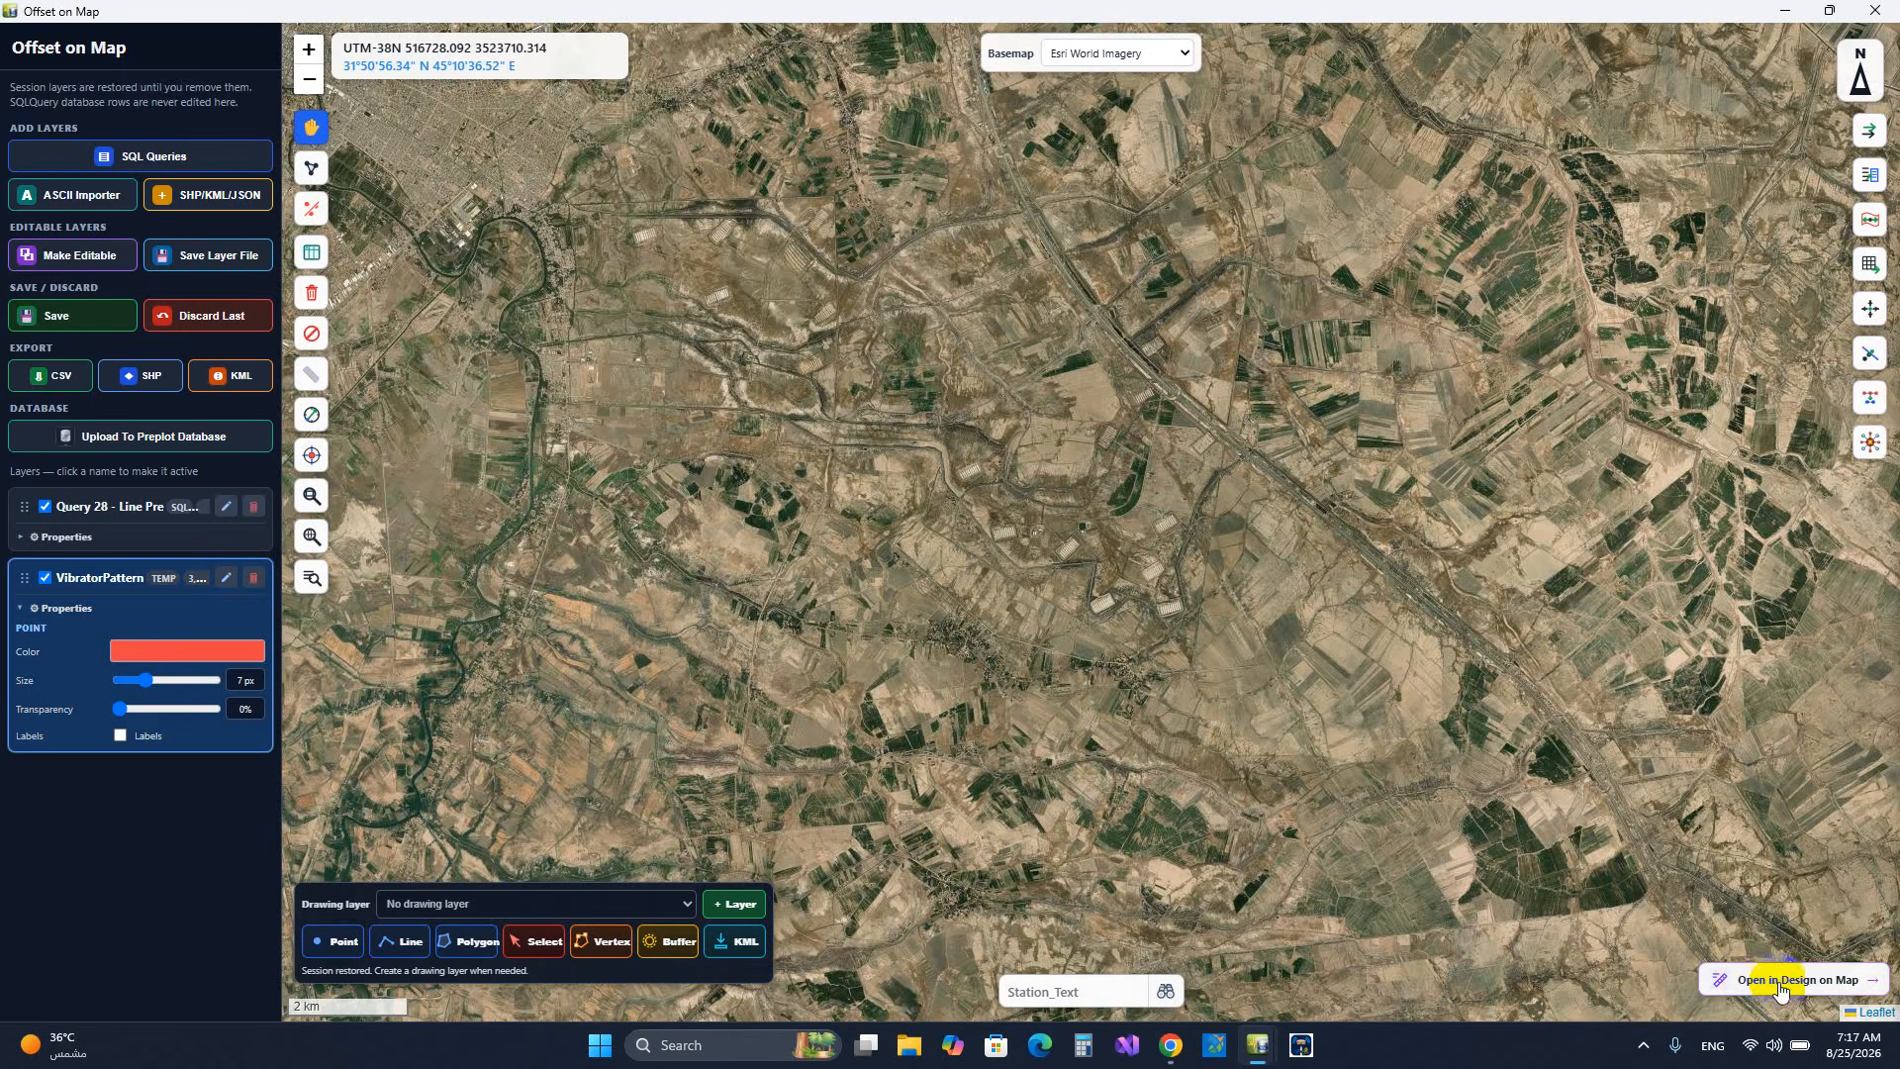
{"action": "left_click", "coordinate": [1784, 985]}
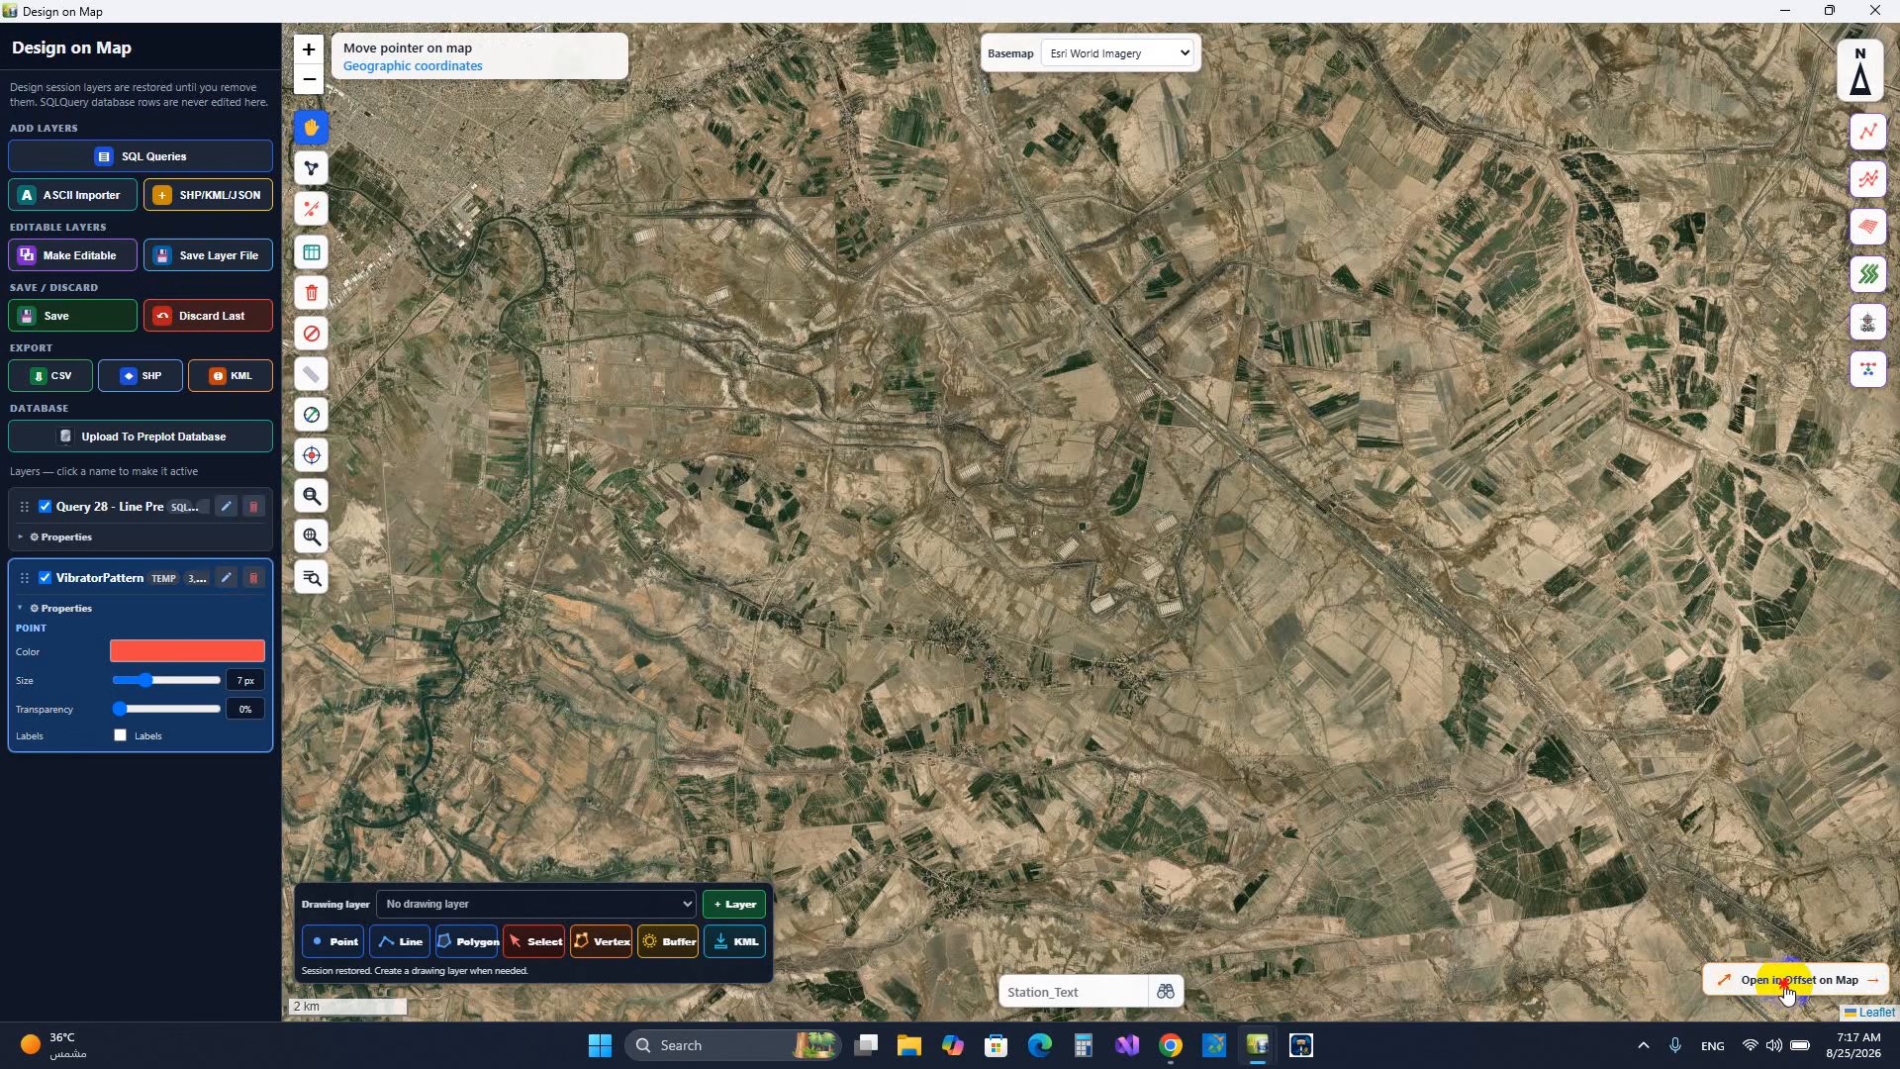
{"action": "left_click", "coordinate": [1787, 985]}
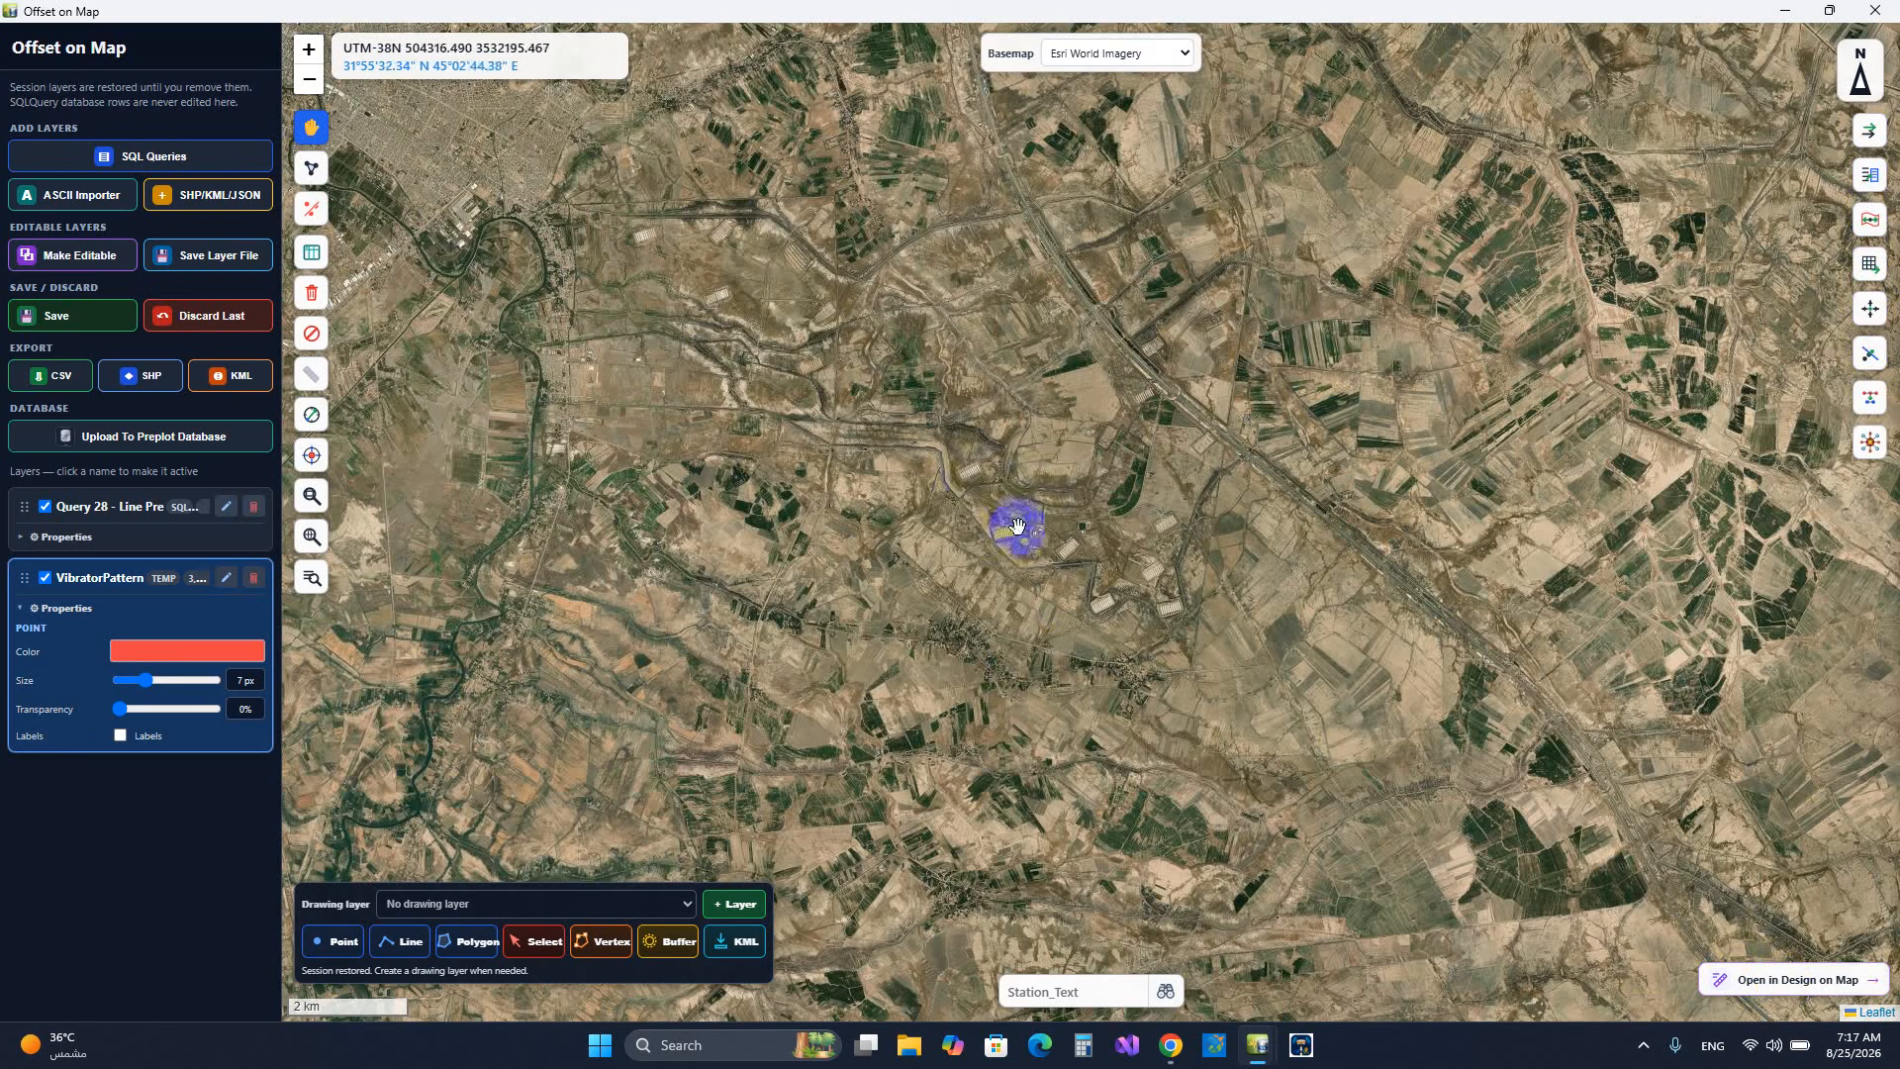
- Remove the VibratorPattern and Query 28 layers and add the Query 28 - Line Pre SQL result as a layer
{"action": "left_click", "coordinate": [253, 577]}
{"action": "left_click", "coordinate": [253, 507]}
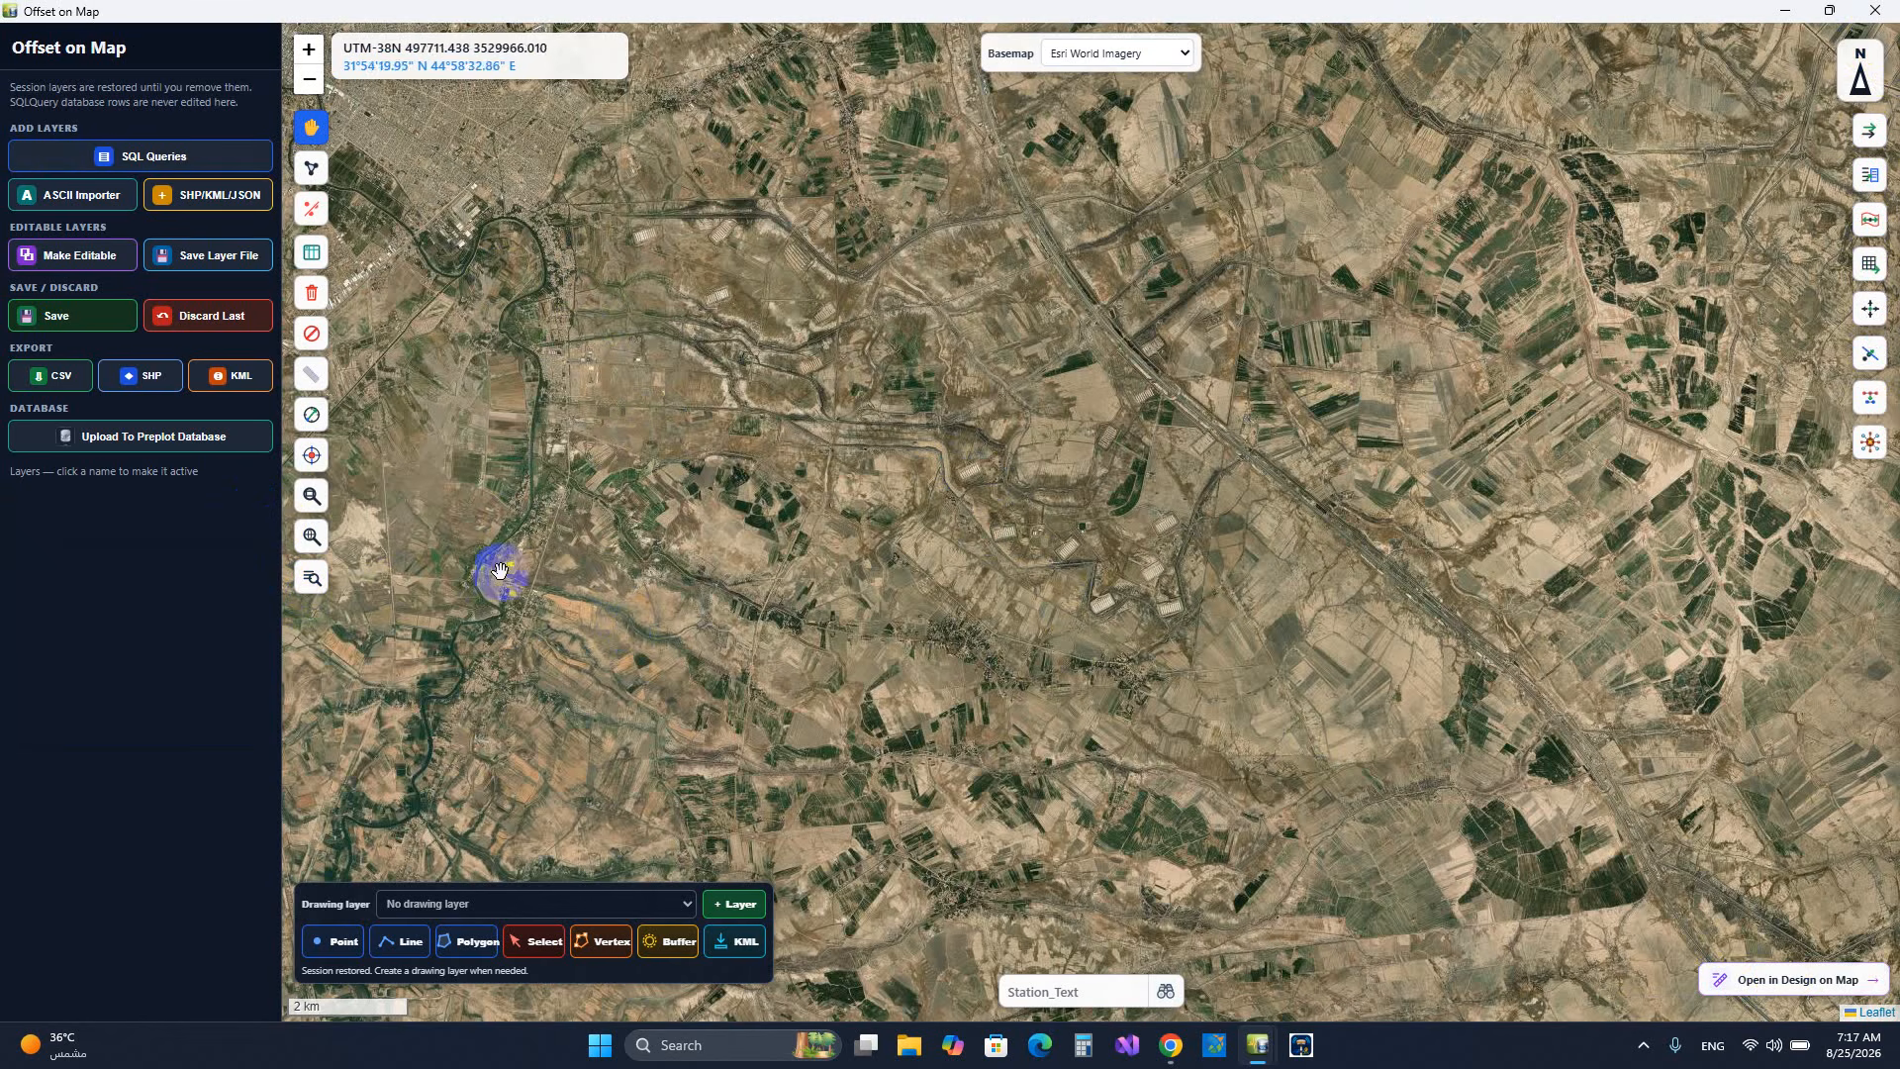
{"action": "left_click", "coordinate": [178, 158]}
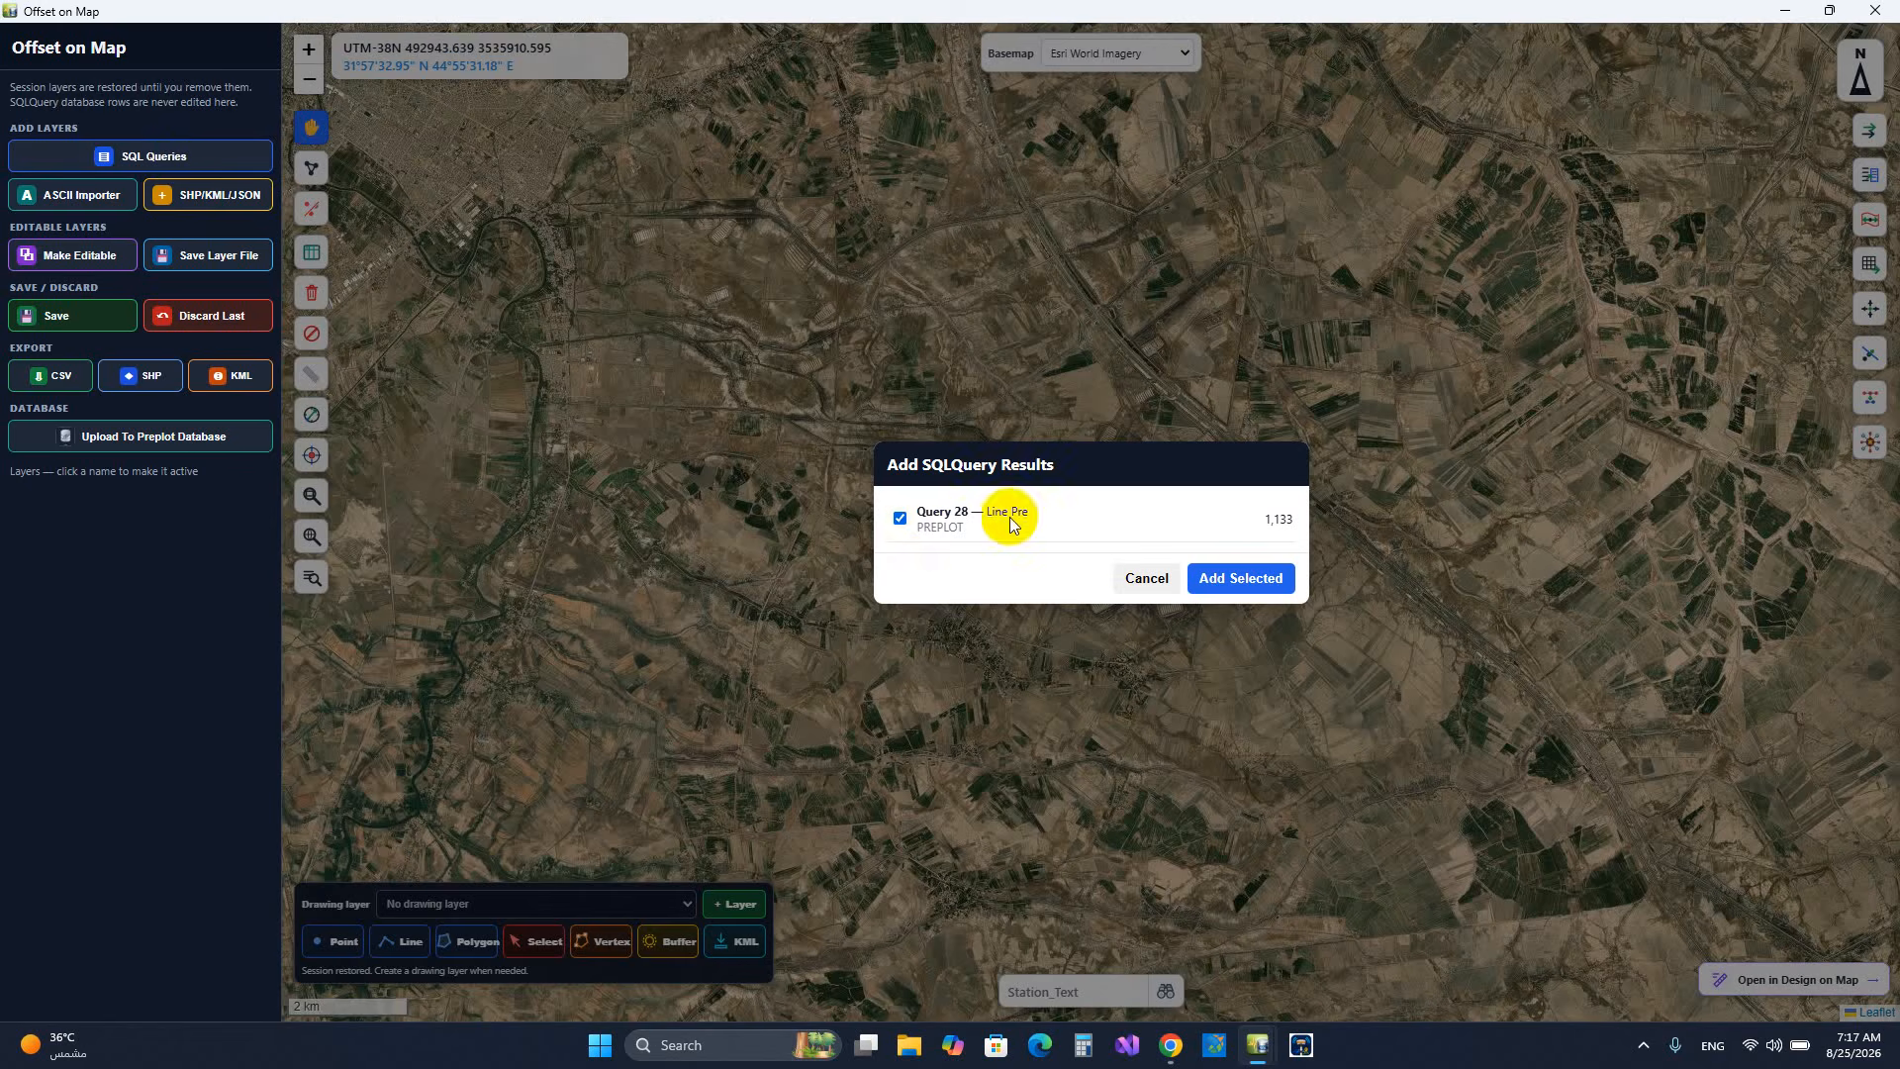
{"action": "left_click", "coordinate": [1231, 584]}
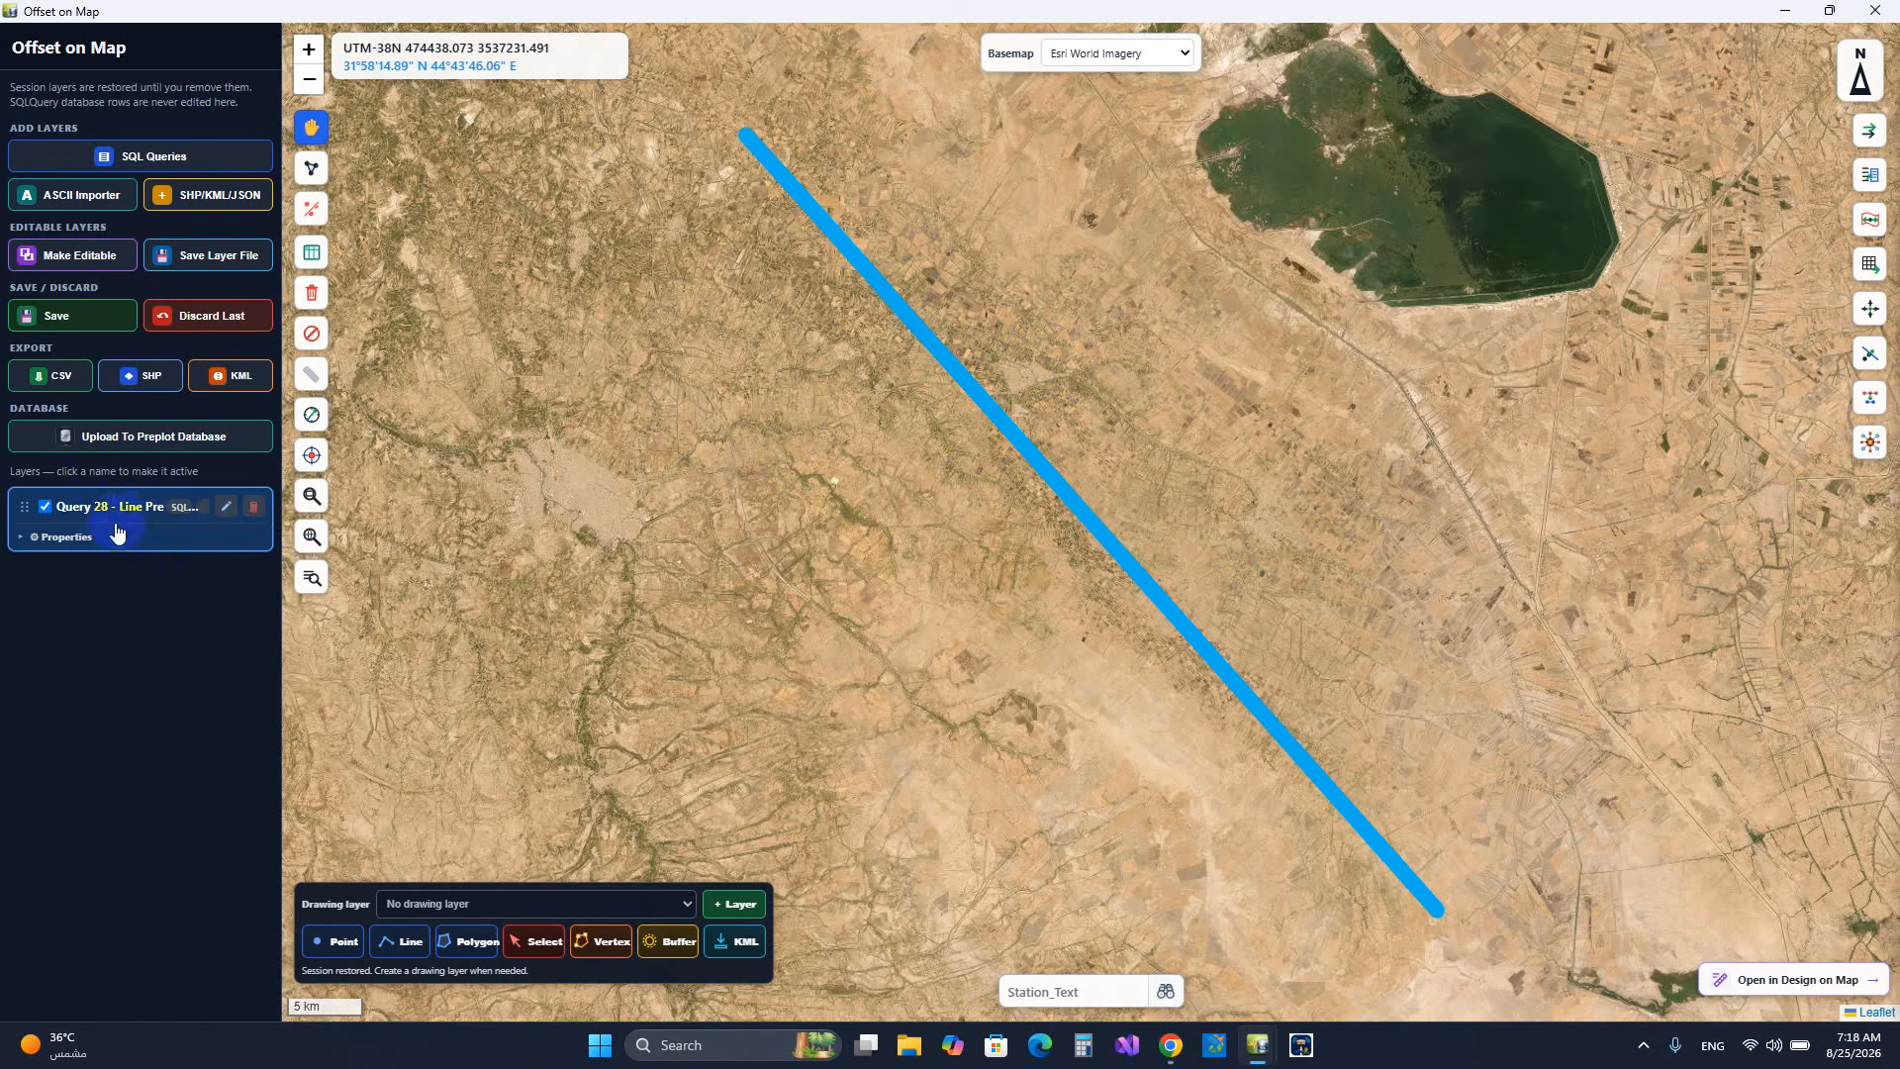
- Make an editable copy of the Query 28 - Line Pre layer and remove the original layer
{"action": "left_click", "coordinate": [79, 259]}
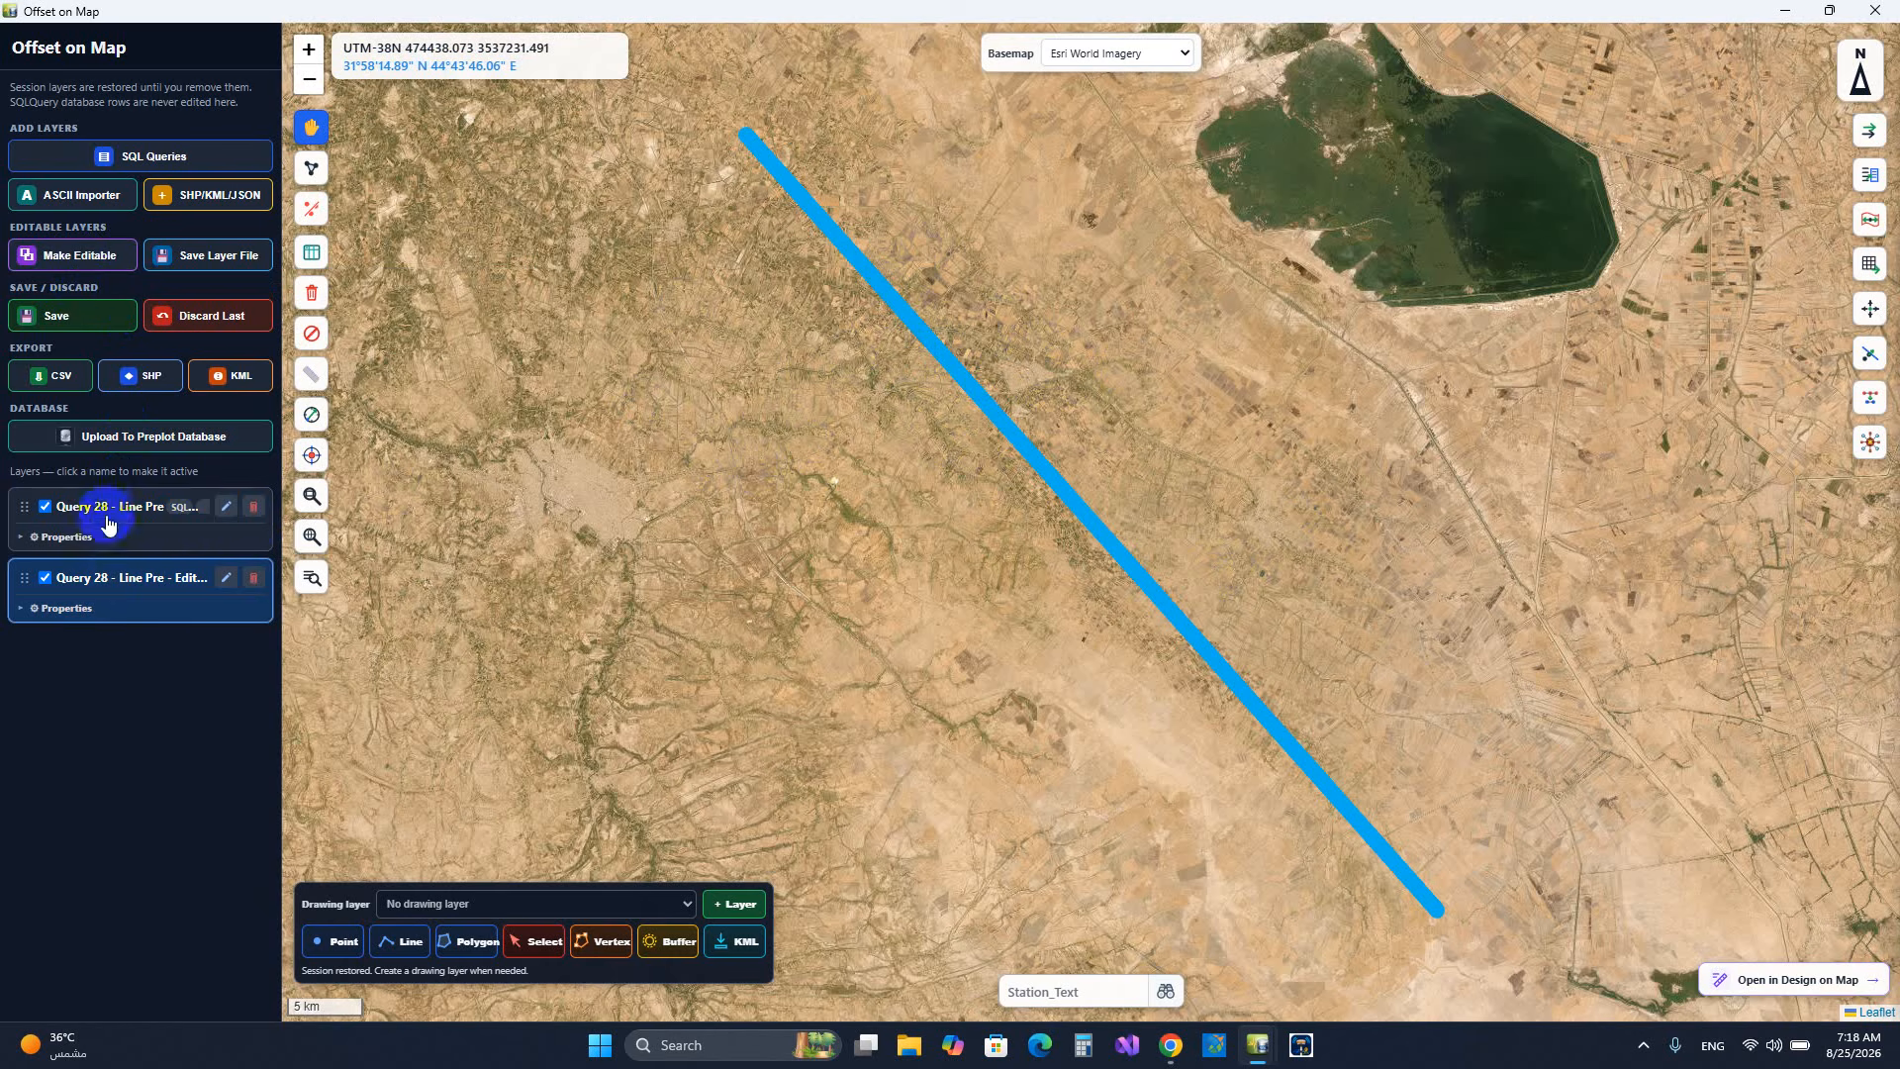
{"action": "left_click", "coordinate": [254, 508]}
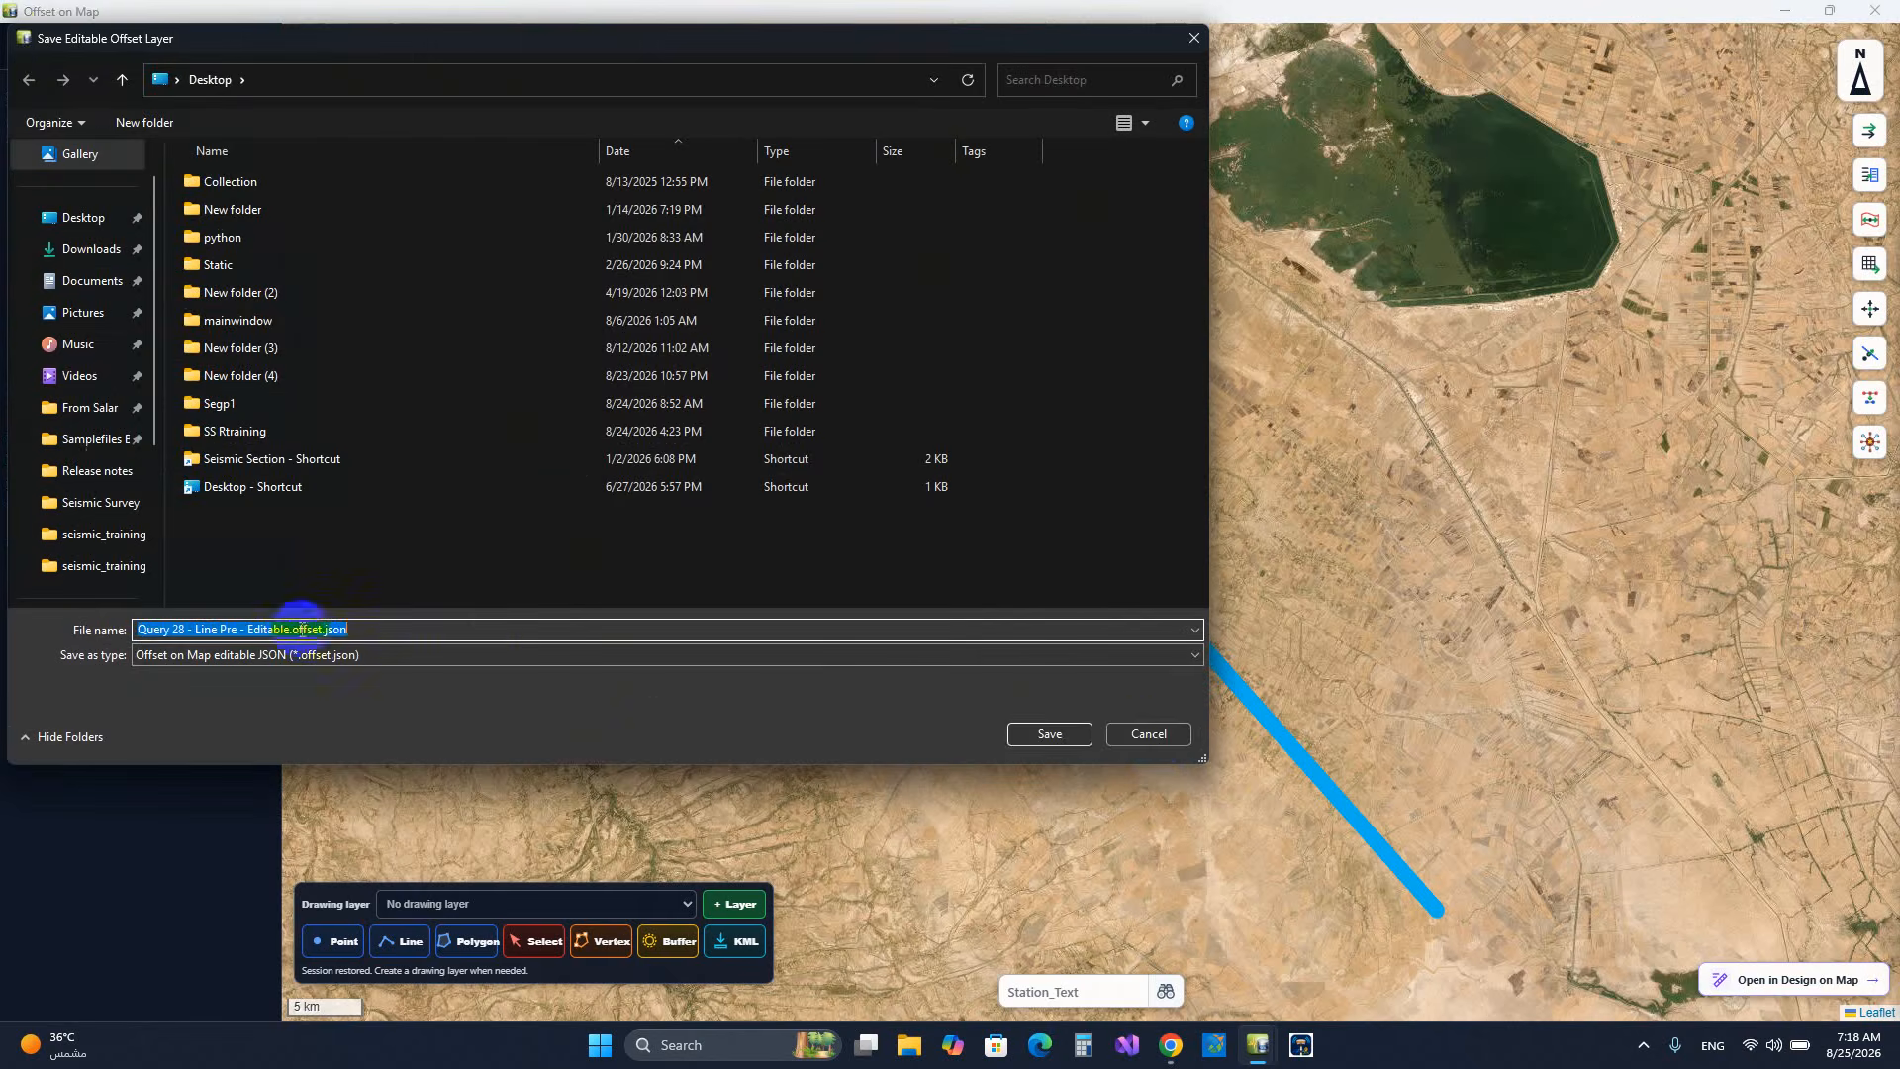
{"action": "left_click", "coordinate": [1150, 734]}
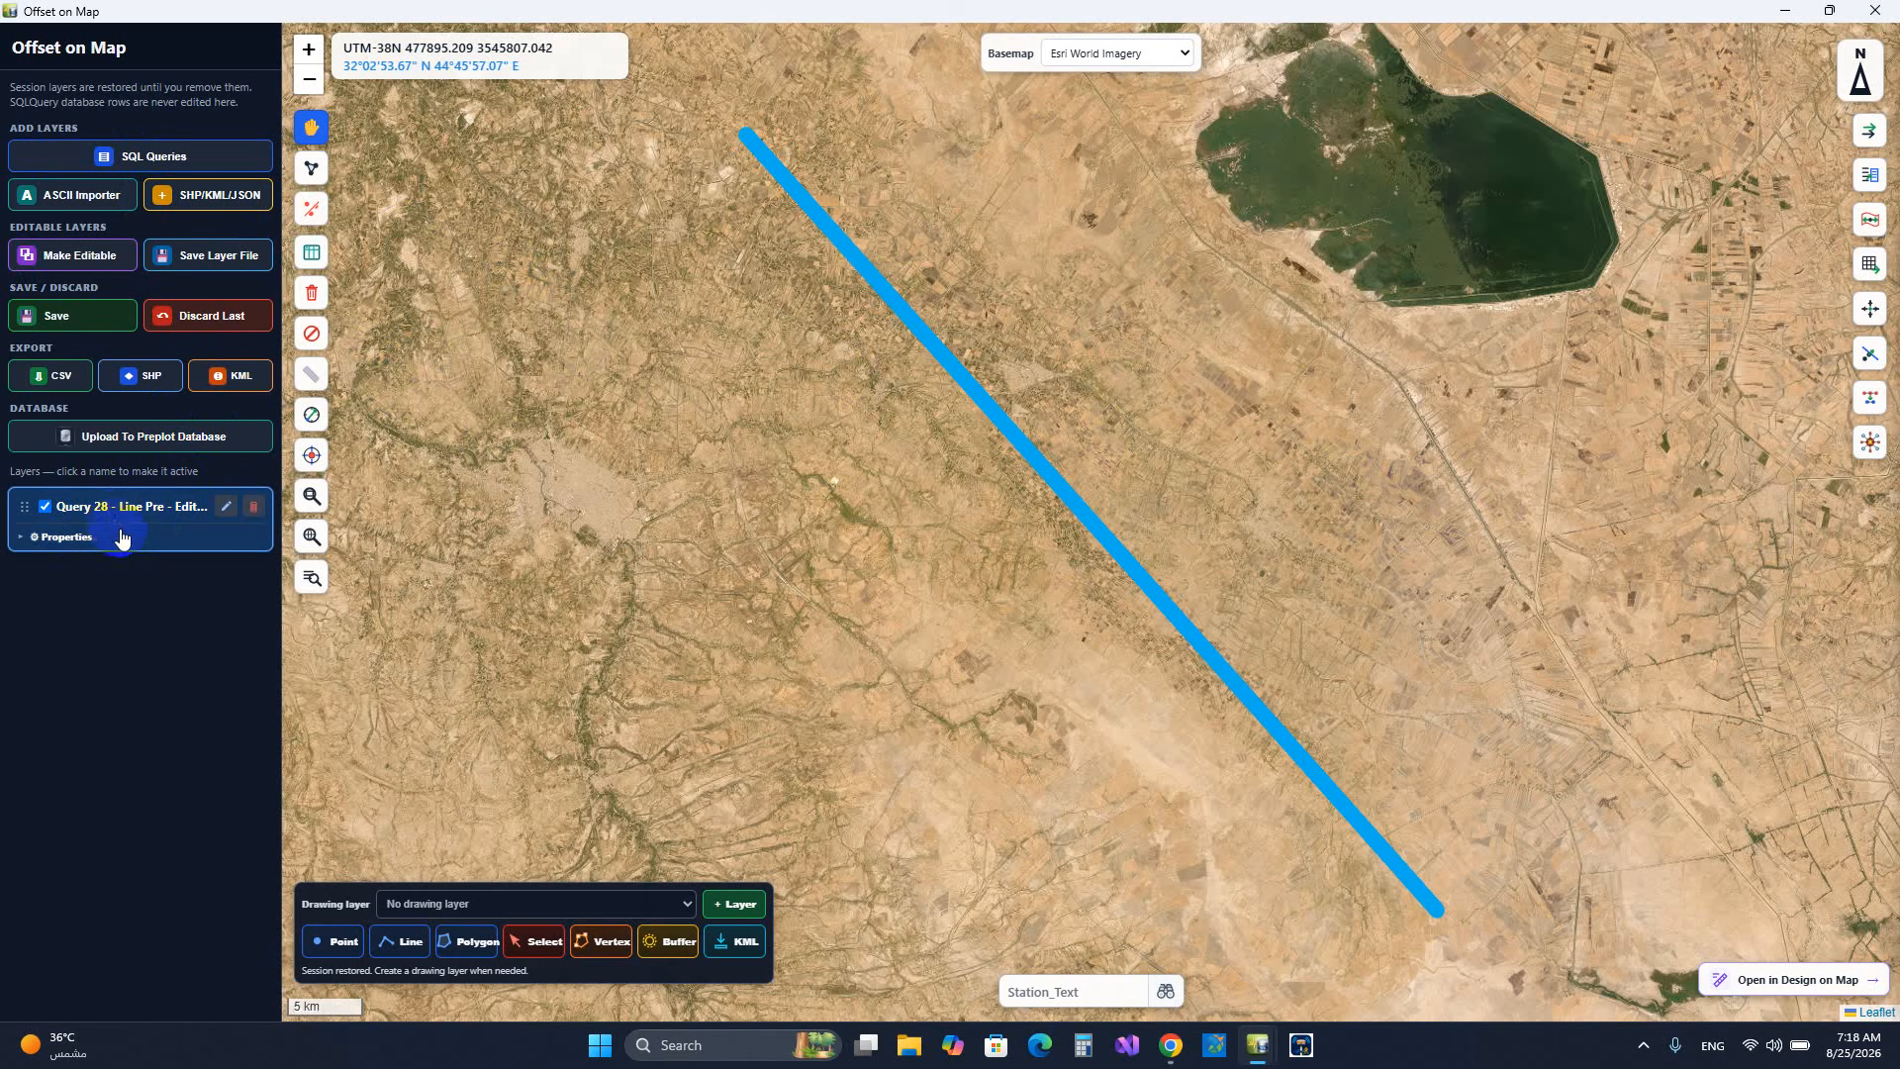
- Examine the ASCII Importer's file type and mapping options and the SHP/KML/JSON import, closing both without importing
{"action": "left_click", "coordinate": [89, 196]}
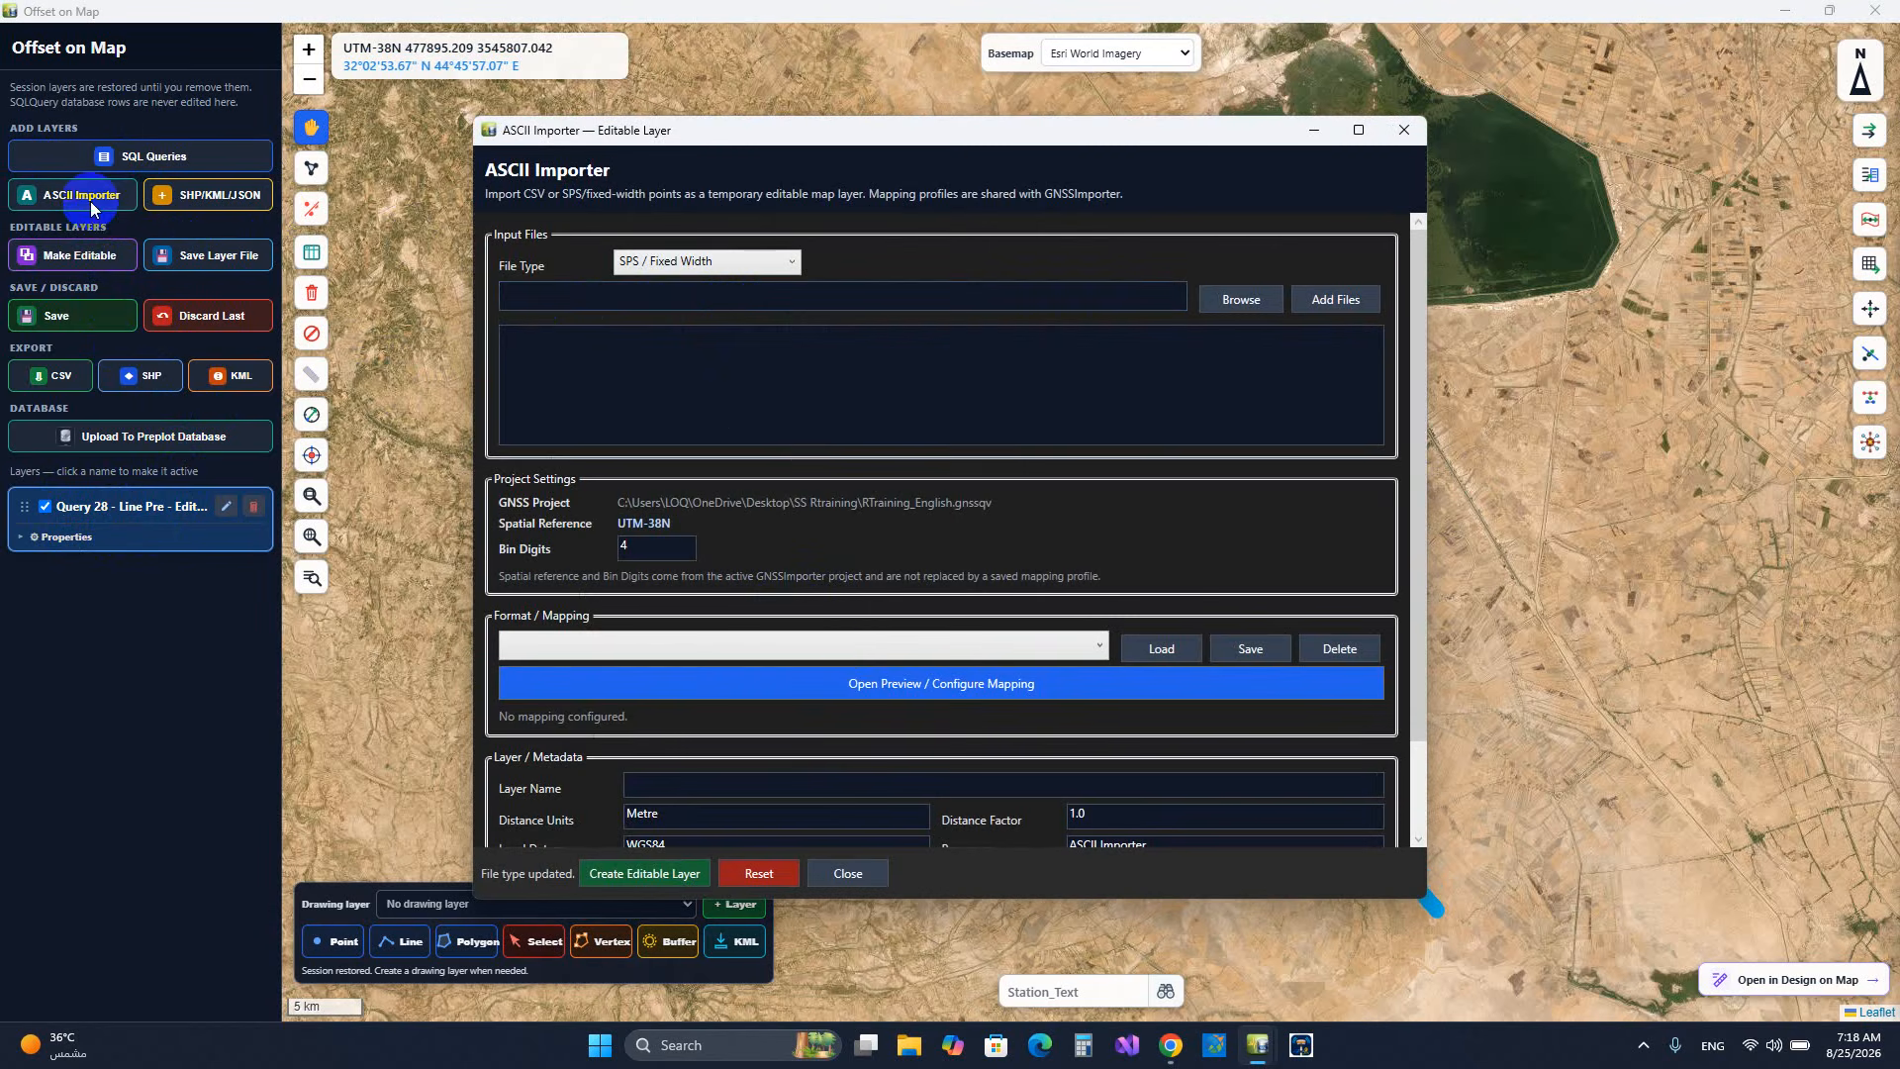
{"action": "left_click", "coordinate": [725, 341]}
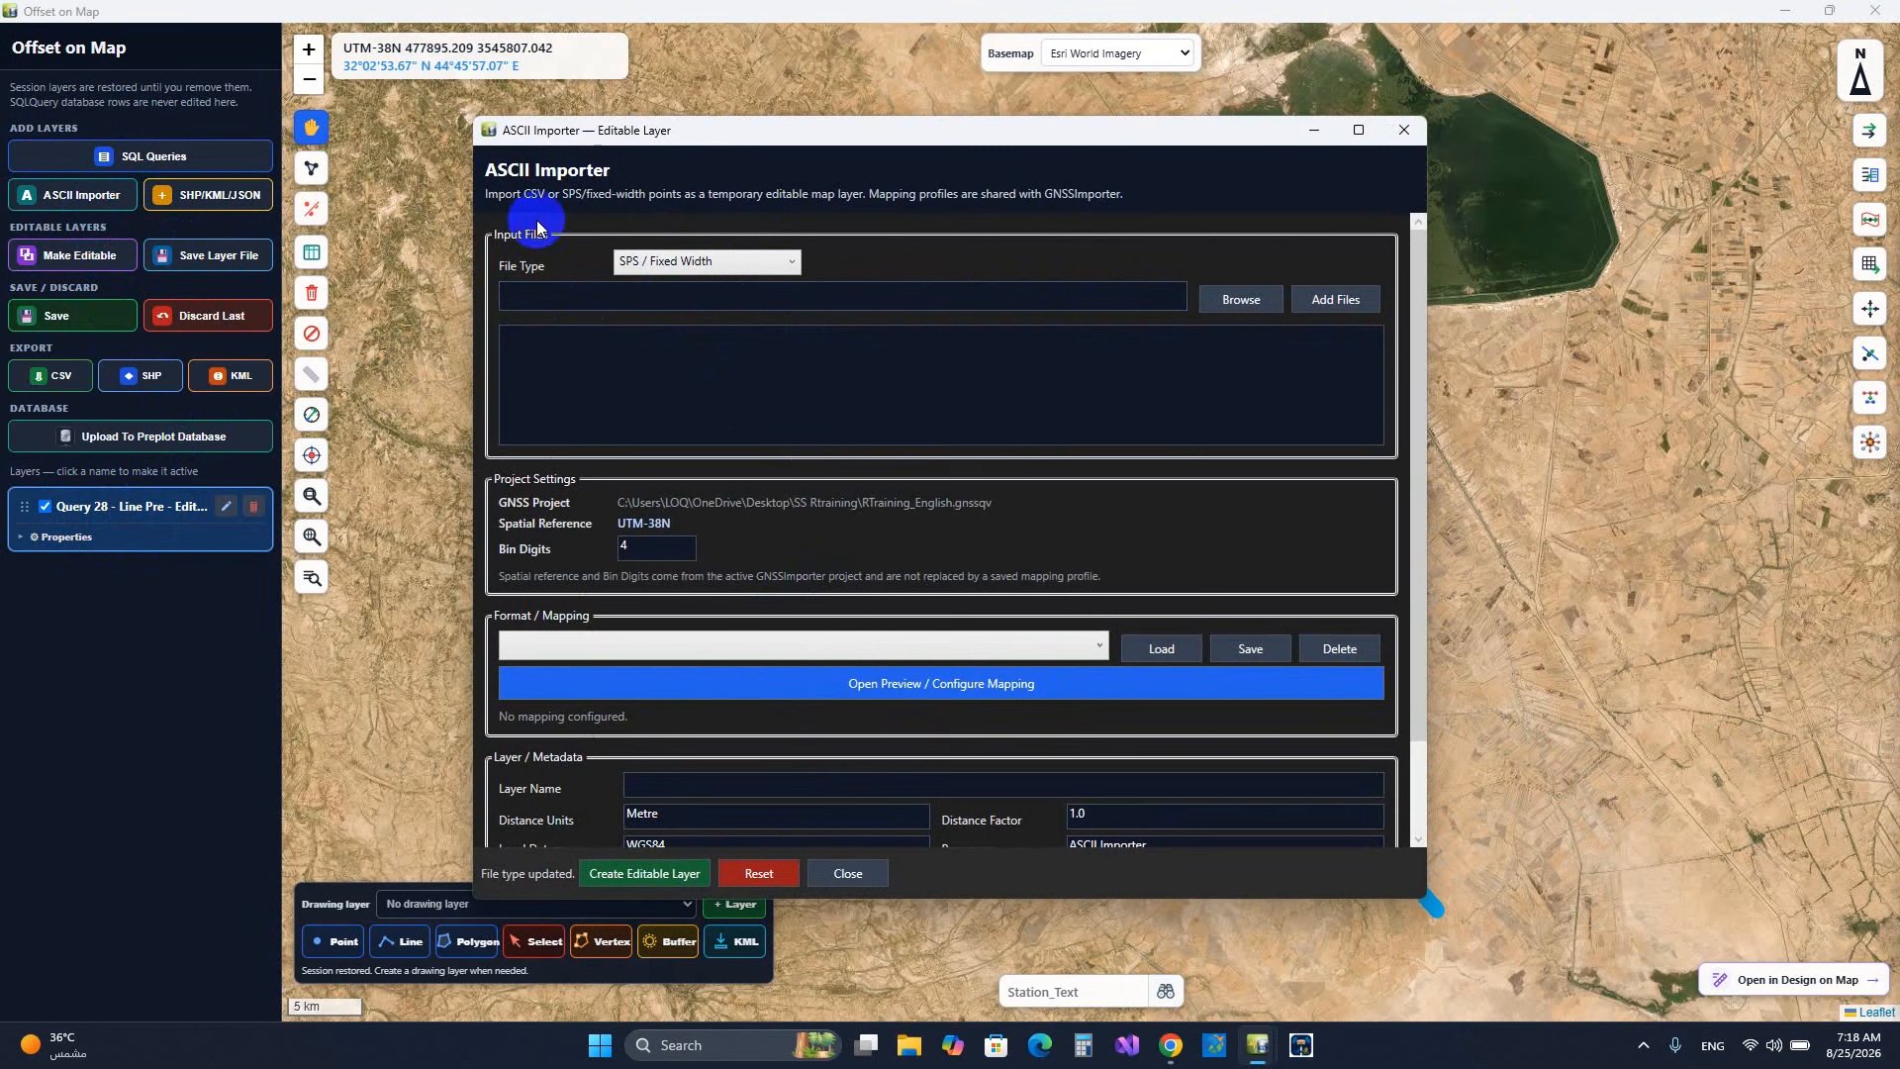
{"action": "left_click", "coordinate": [927, 687]}
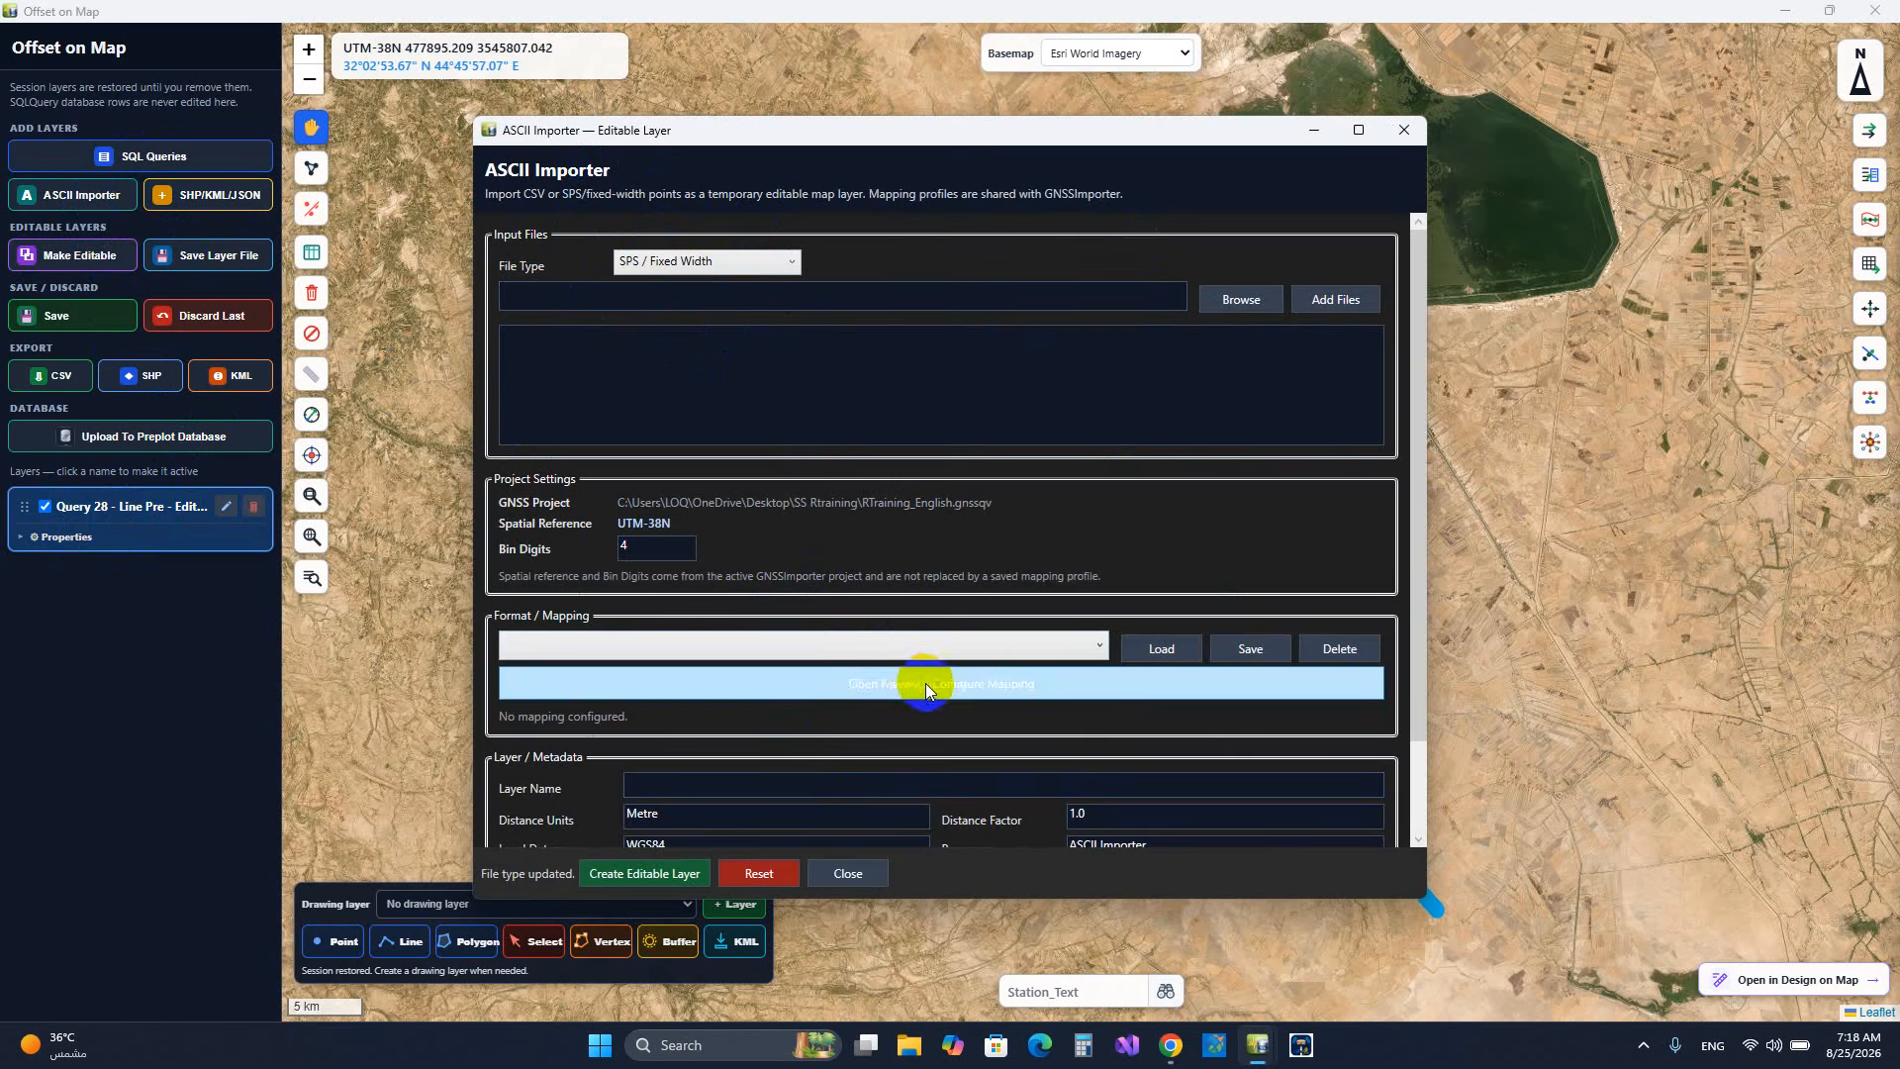
{"action": "left_click", "coordinate": [752, 261]}
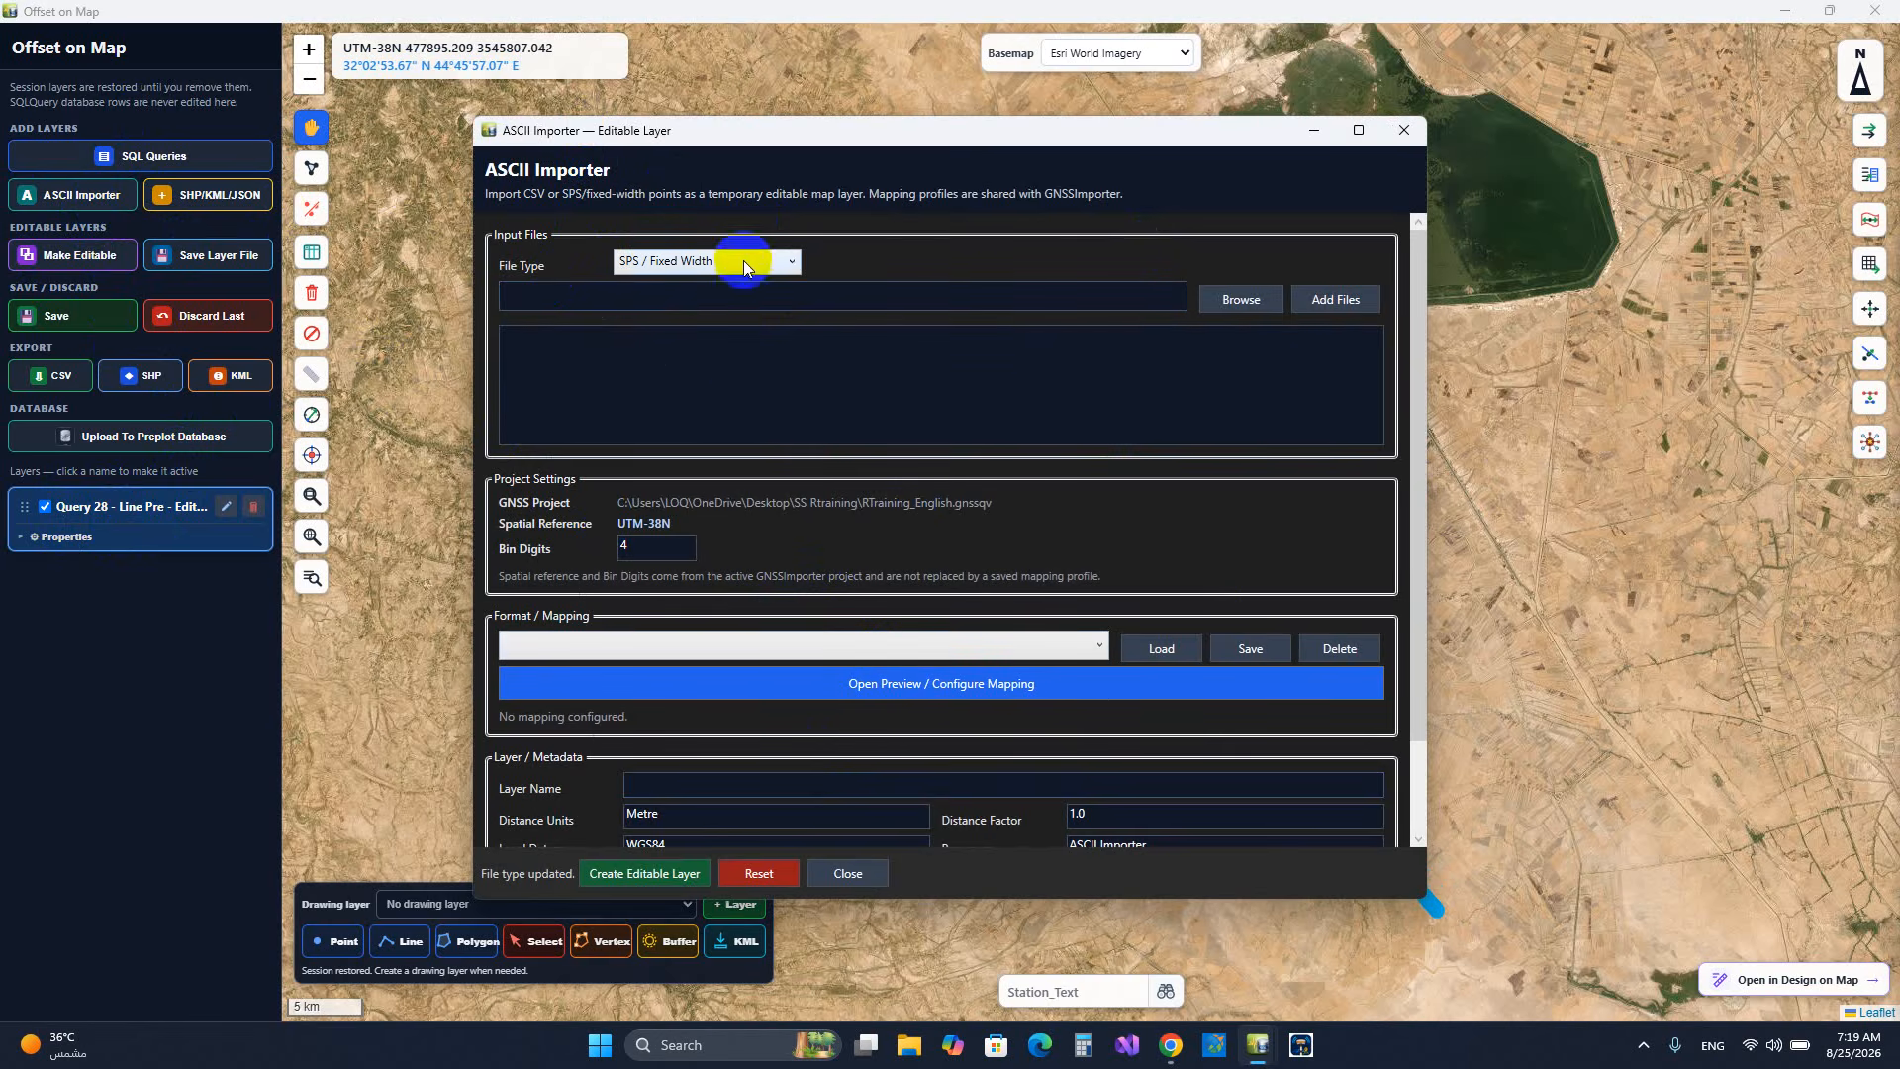
{"action": "left_click", "coordinate": [736, 266]}
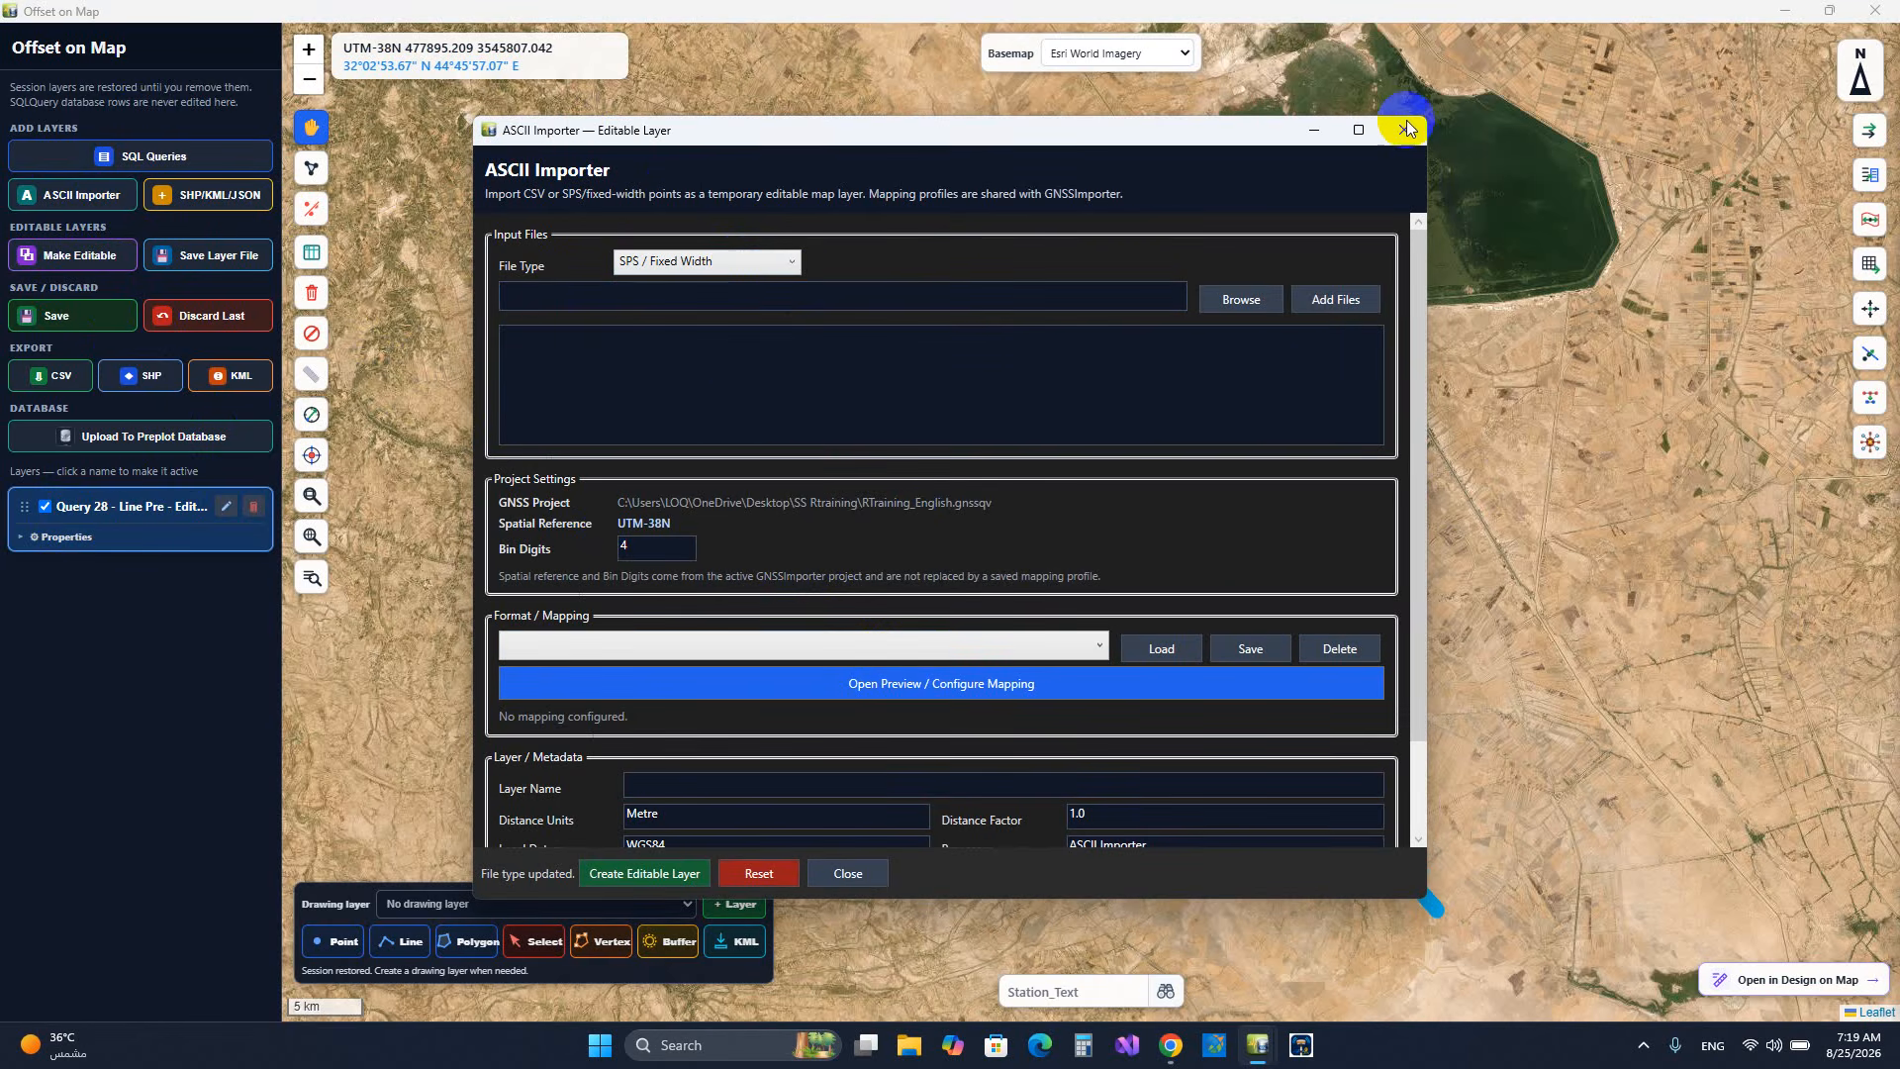
{"action": "left_click", "coordinate": [1400, 130]}
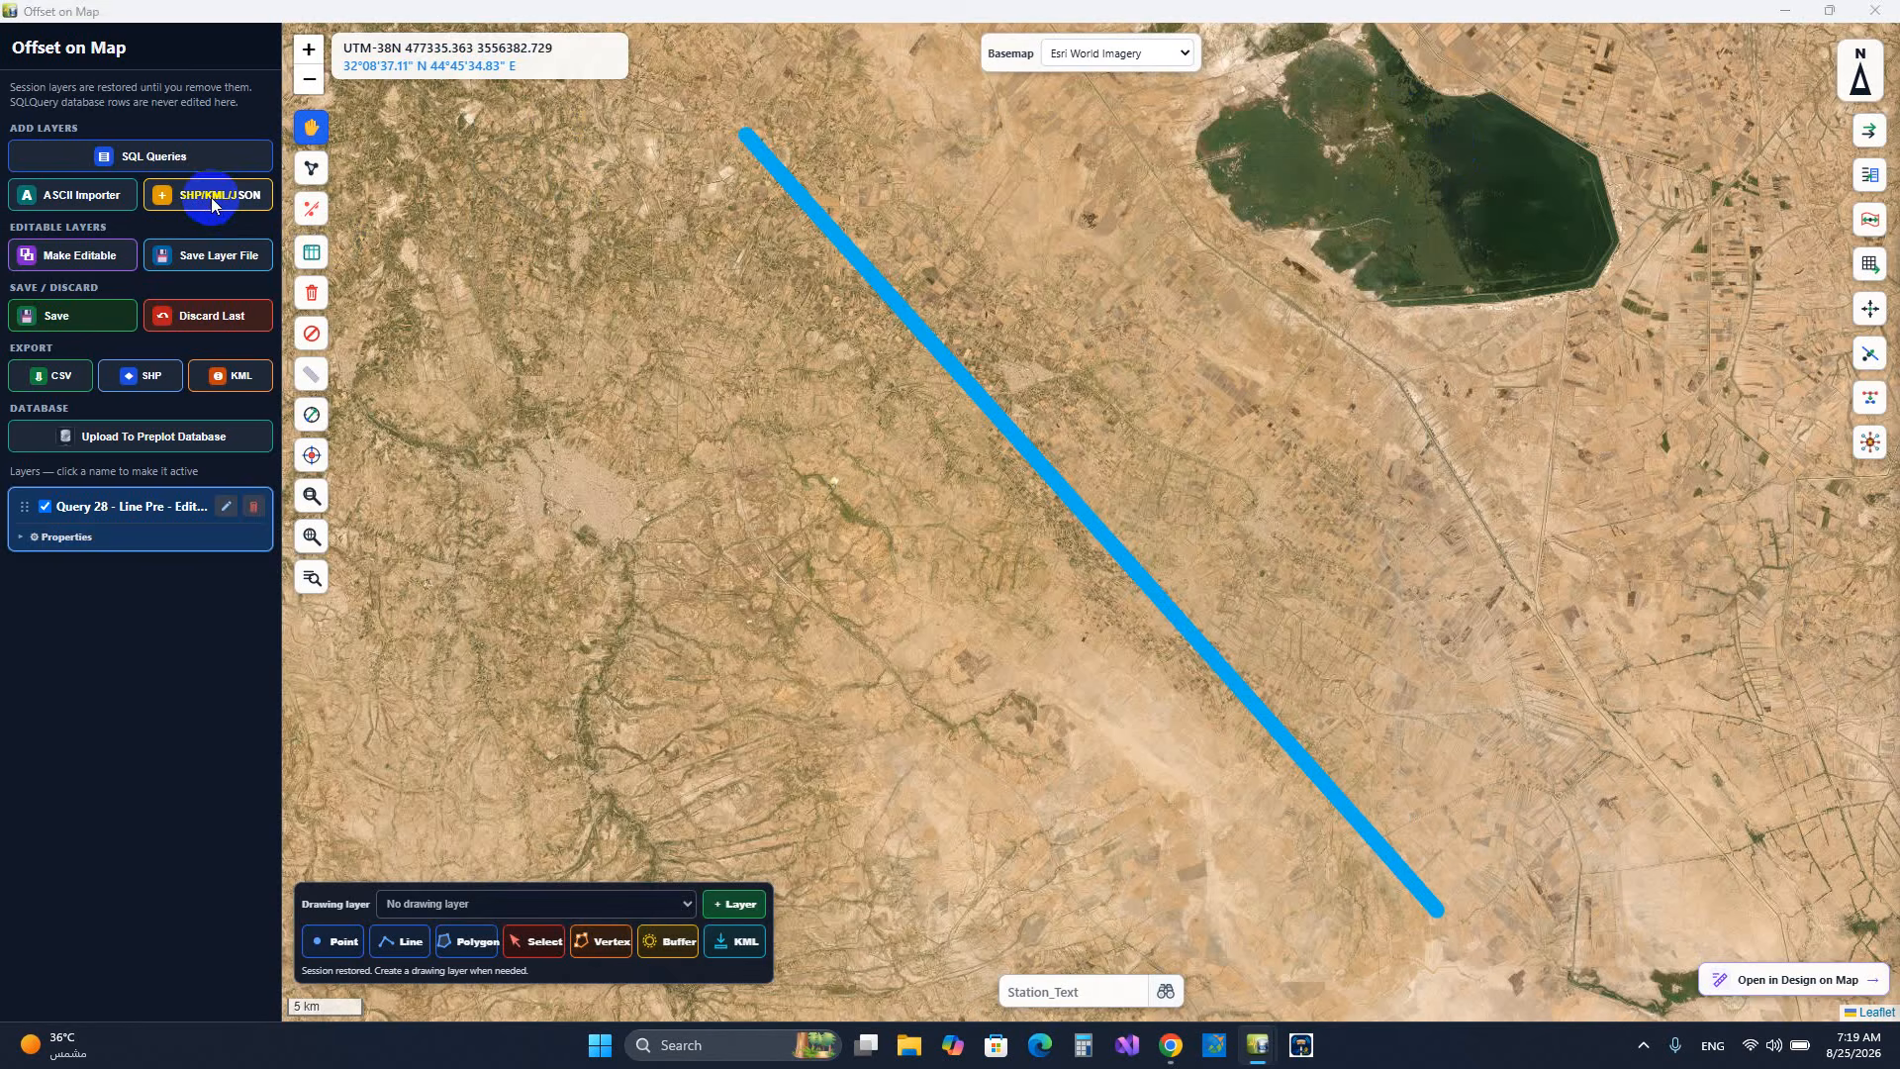
{"action": "left_click", "coordinate": [210, 198]}
{"action": "left_click", "coordinate": [1195, 18]}
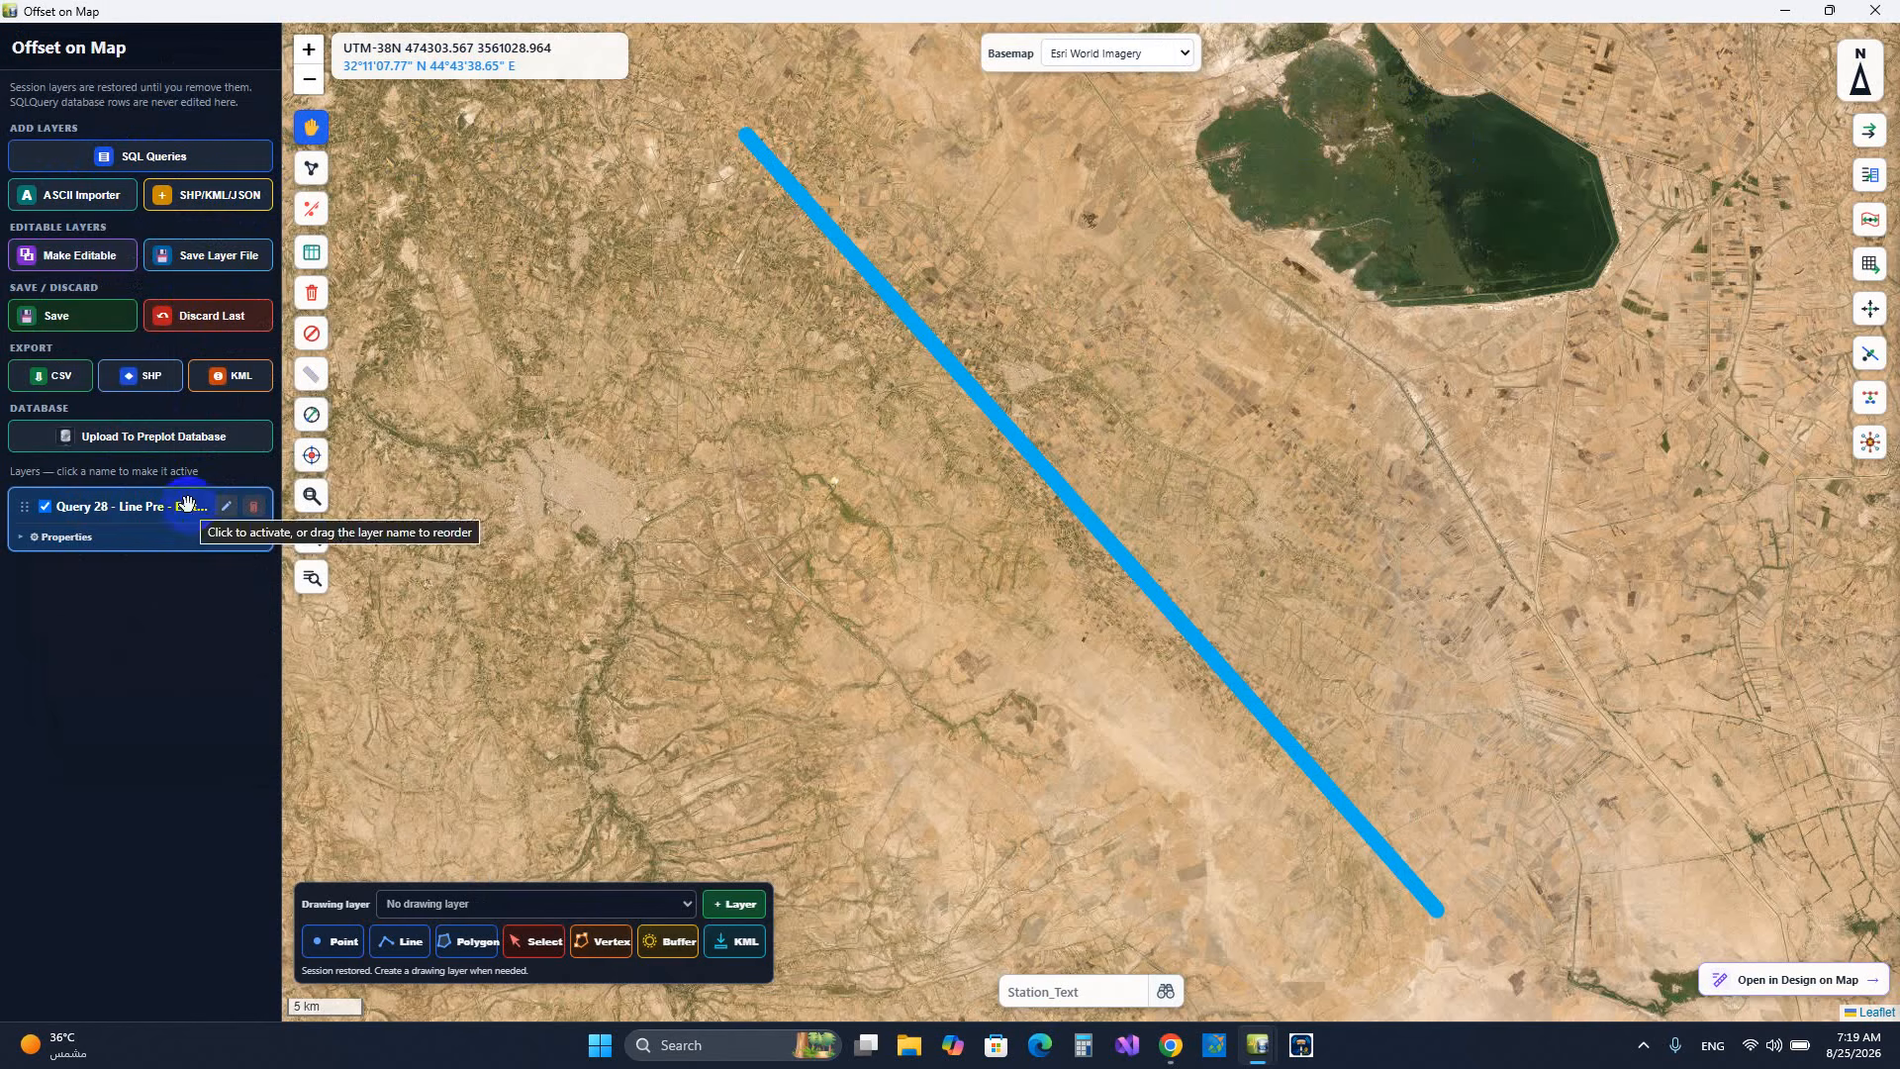
- Open the Interactive Offset tool for the Line Pre editable layer where its line passes the roadside village
{"action": "scroll", "coordinate": [1116, 540], "scroll_direction": "up", "scroll_amount": 1}
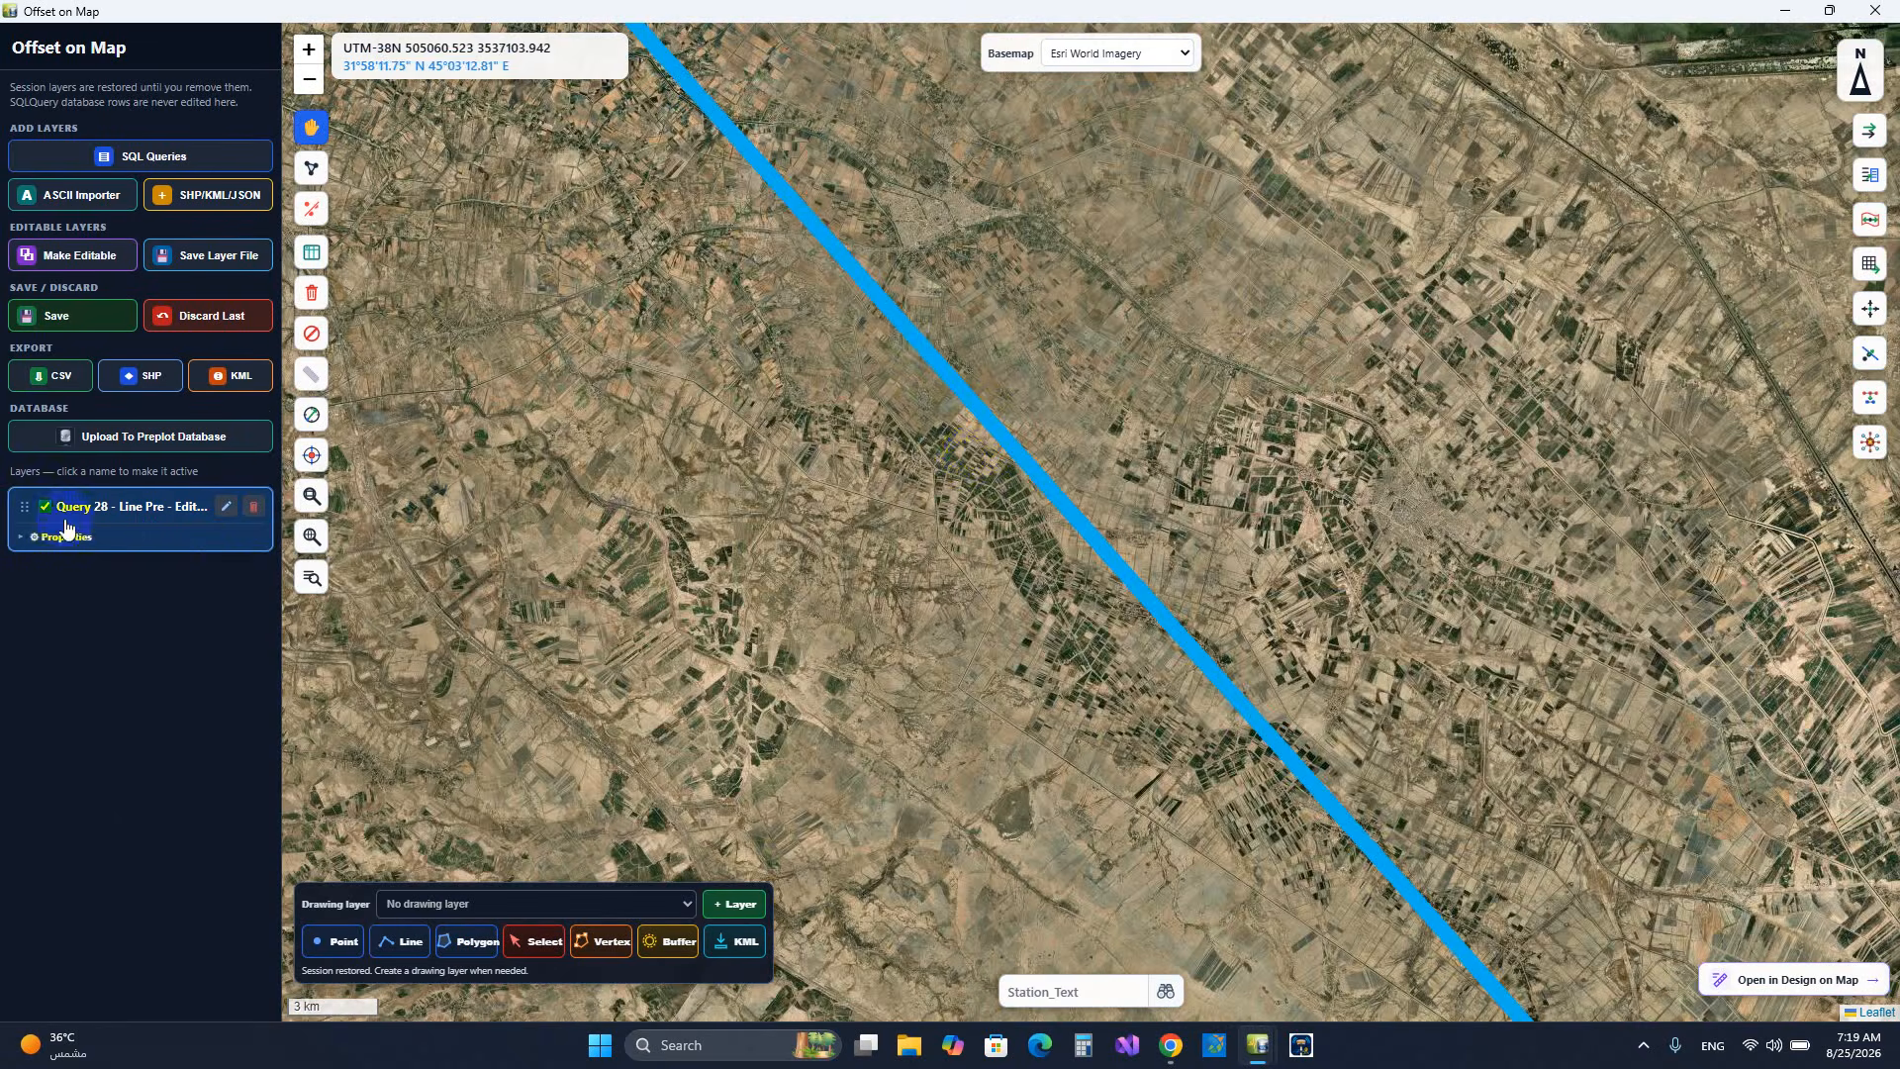
{"action": "scroll", "coordinate": [995, 480], "scroll_direction": "up", "scroll_amount": 3}
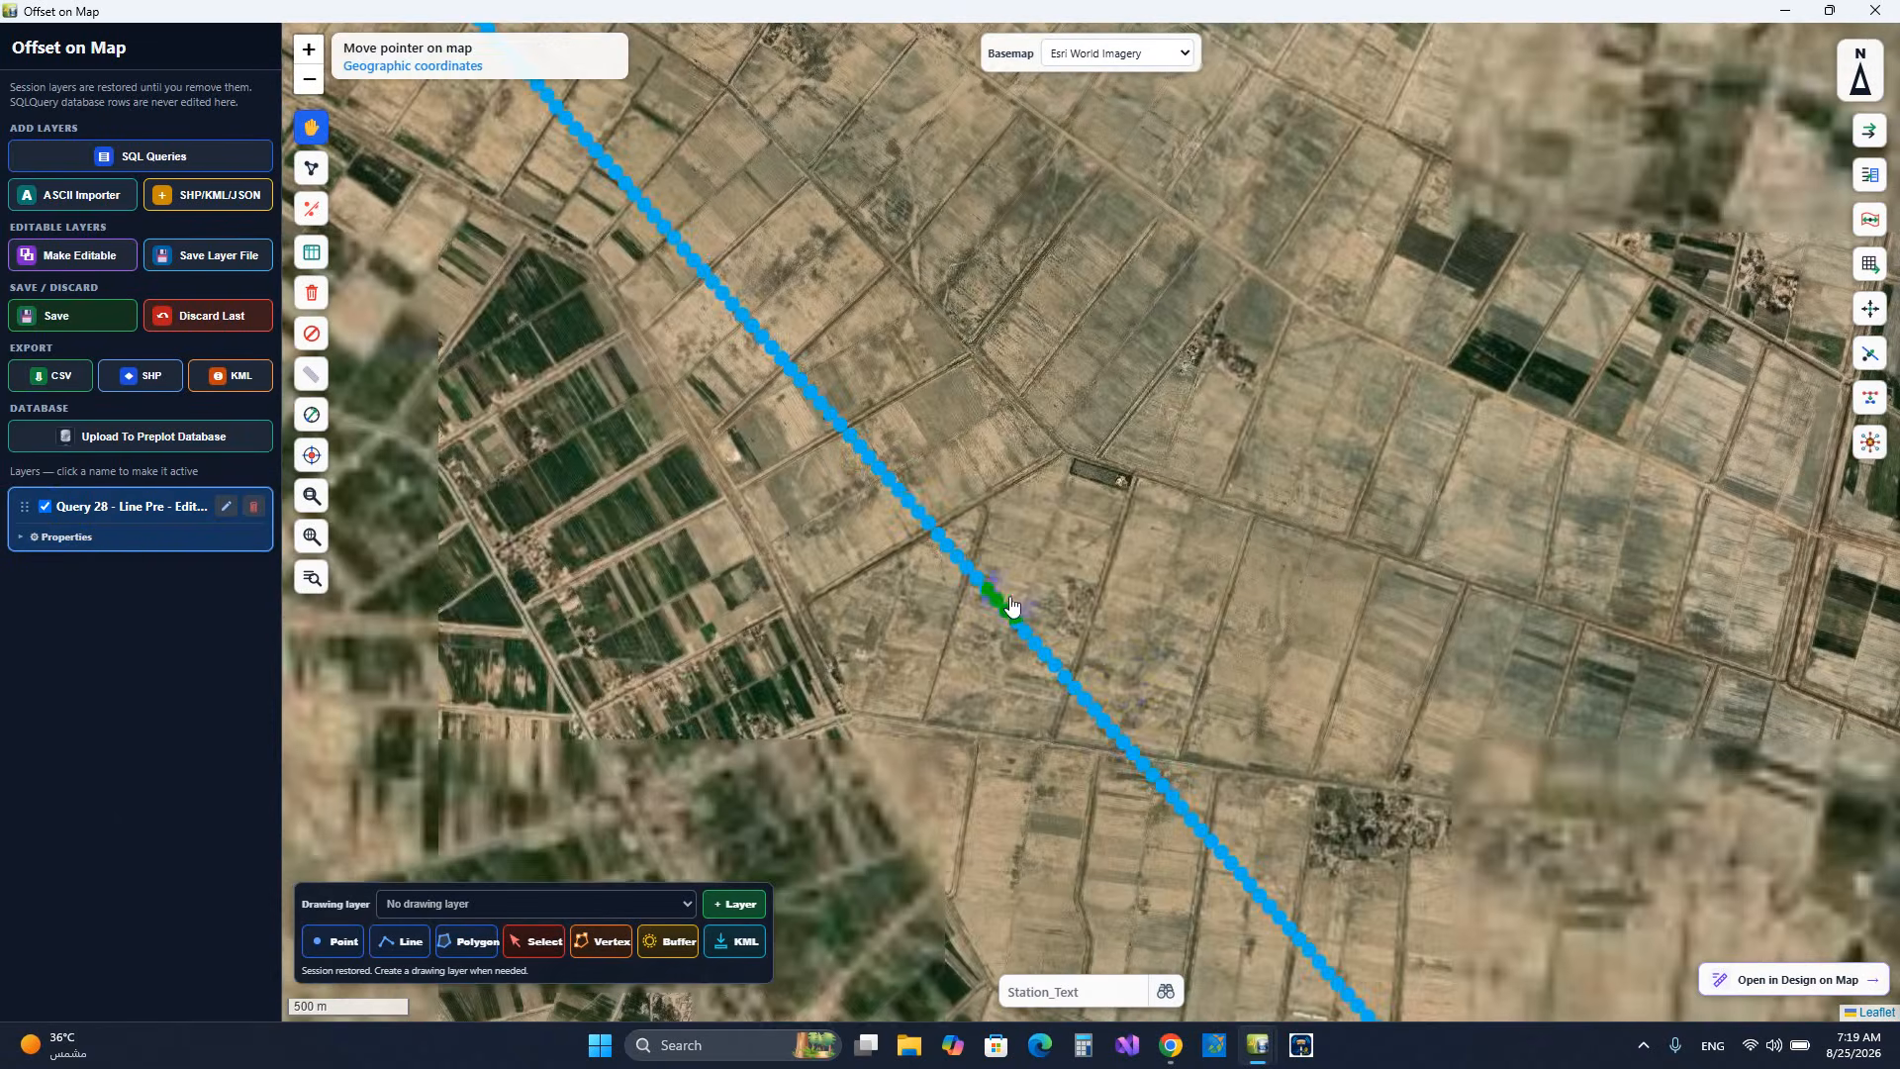
{"action": "left_click_drag", "start_coordinate": [1124, 644], "coordinate": [998, 58]}
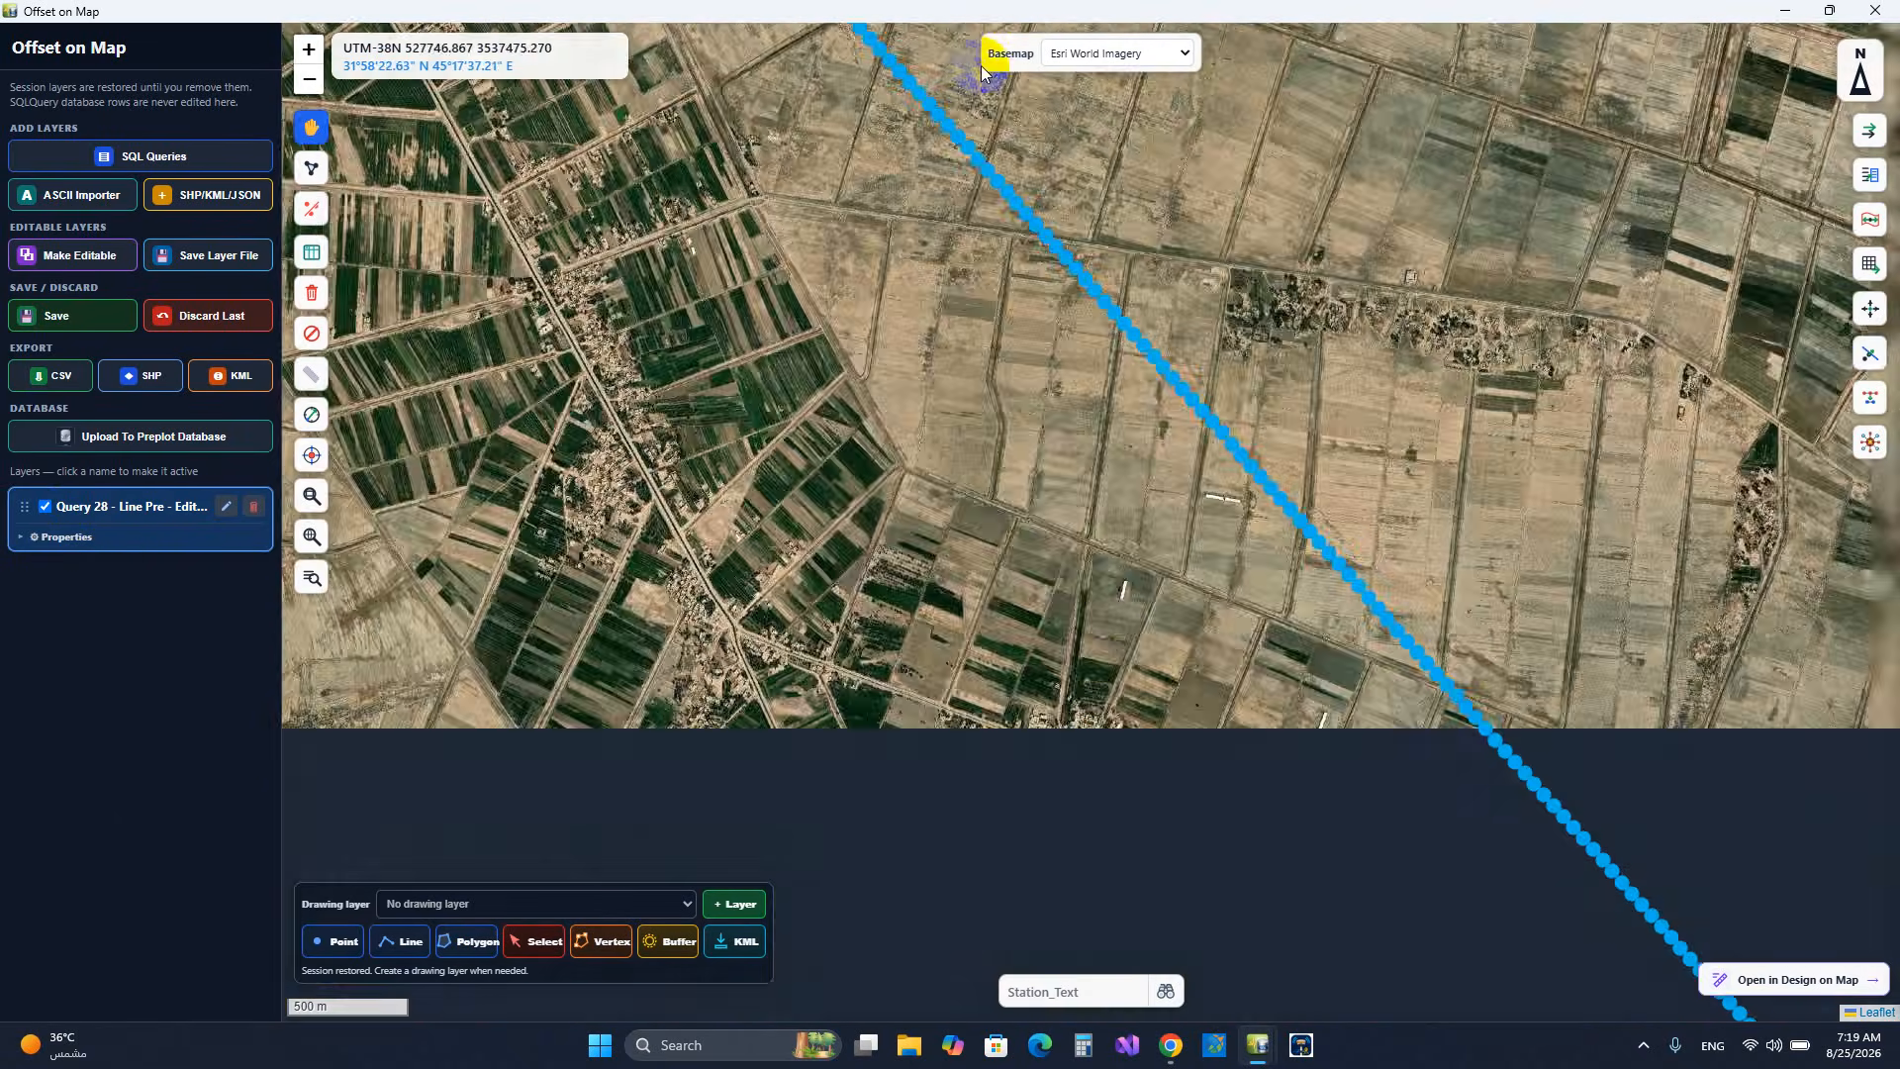
{"action": "left_click_drag", "start_coordinate": [1583, 773], "coordinate": [814, 288]}
{"action": "left_click_drag", "start_coordinate": [883, 358], "coordinate": [910, 410]}
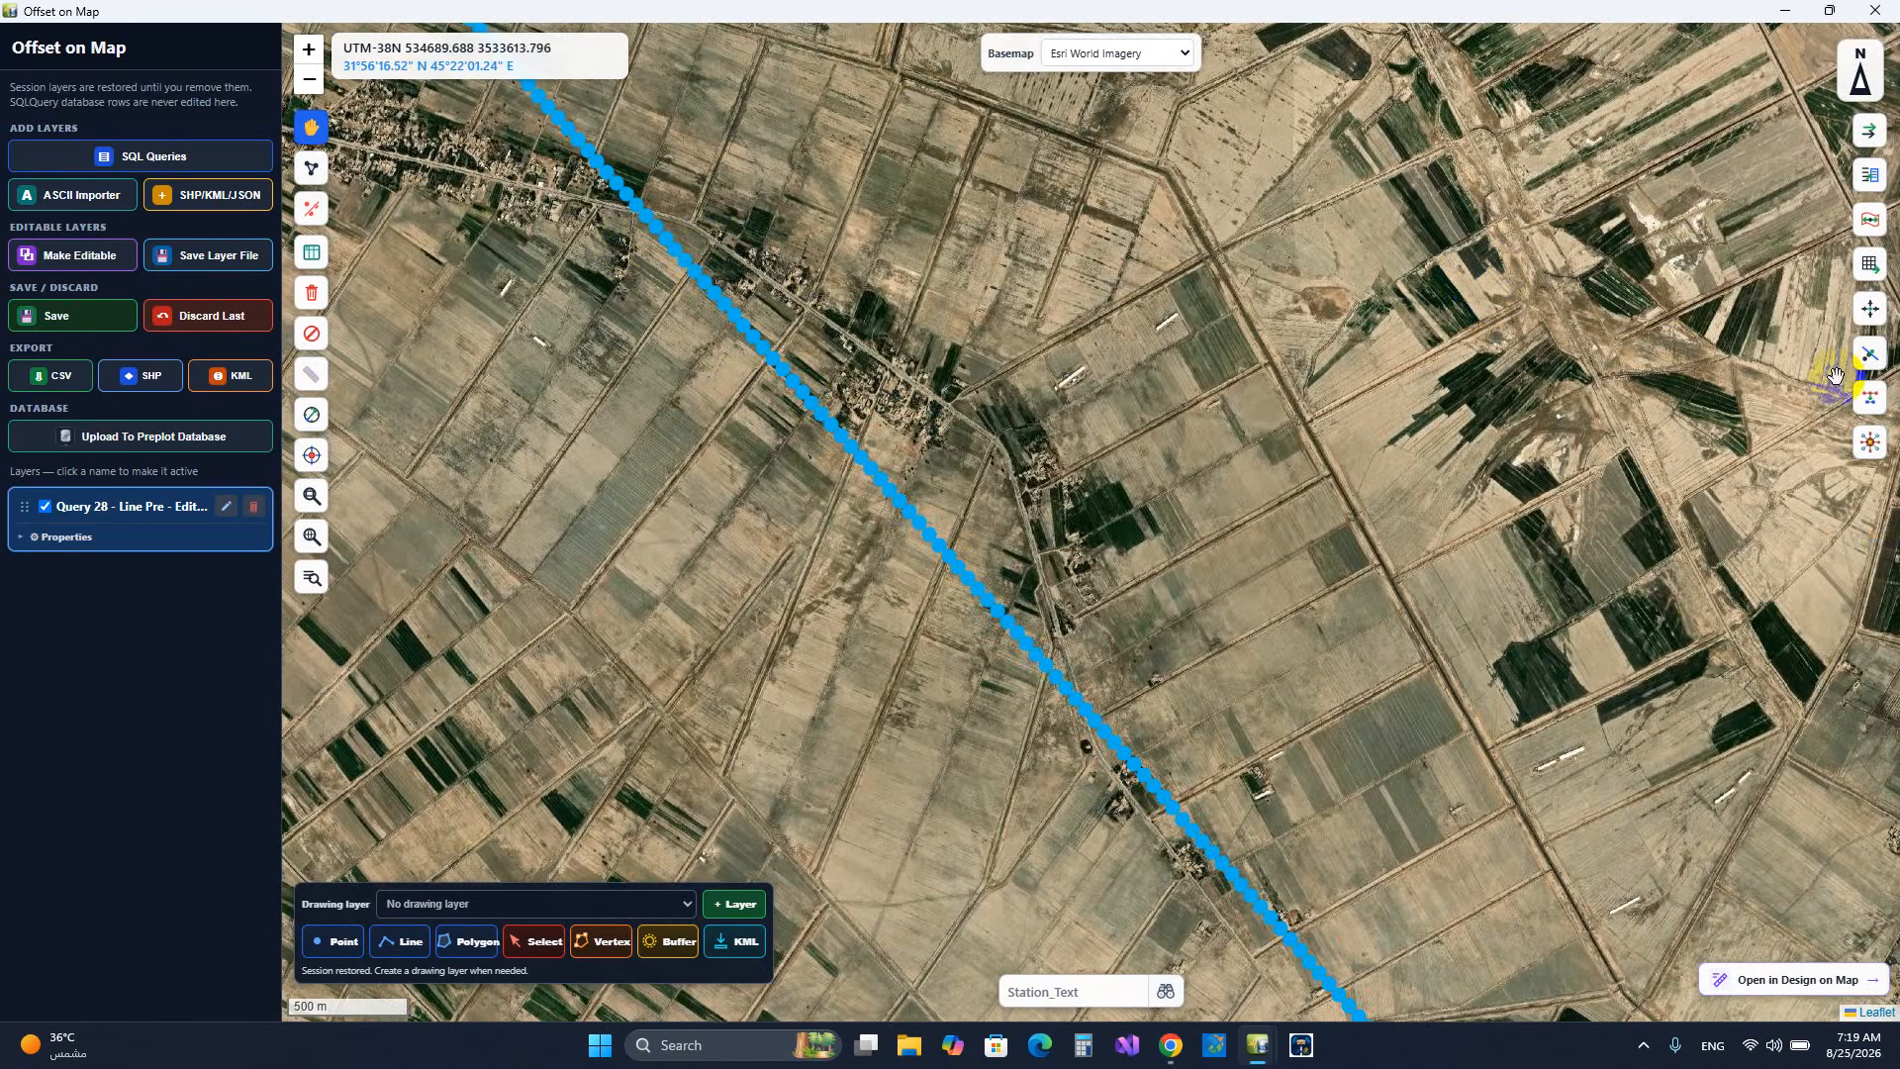
{"action": "left_click", "coordinate": [1870, 132]}
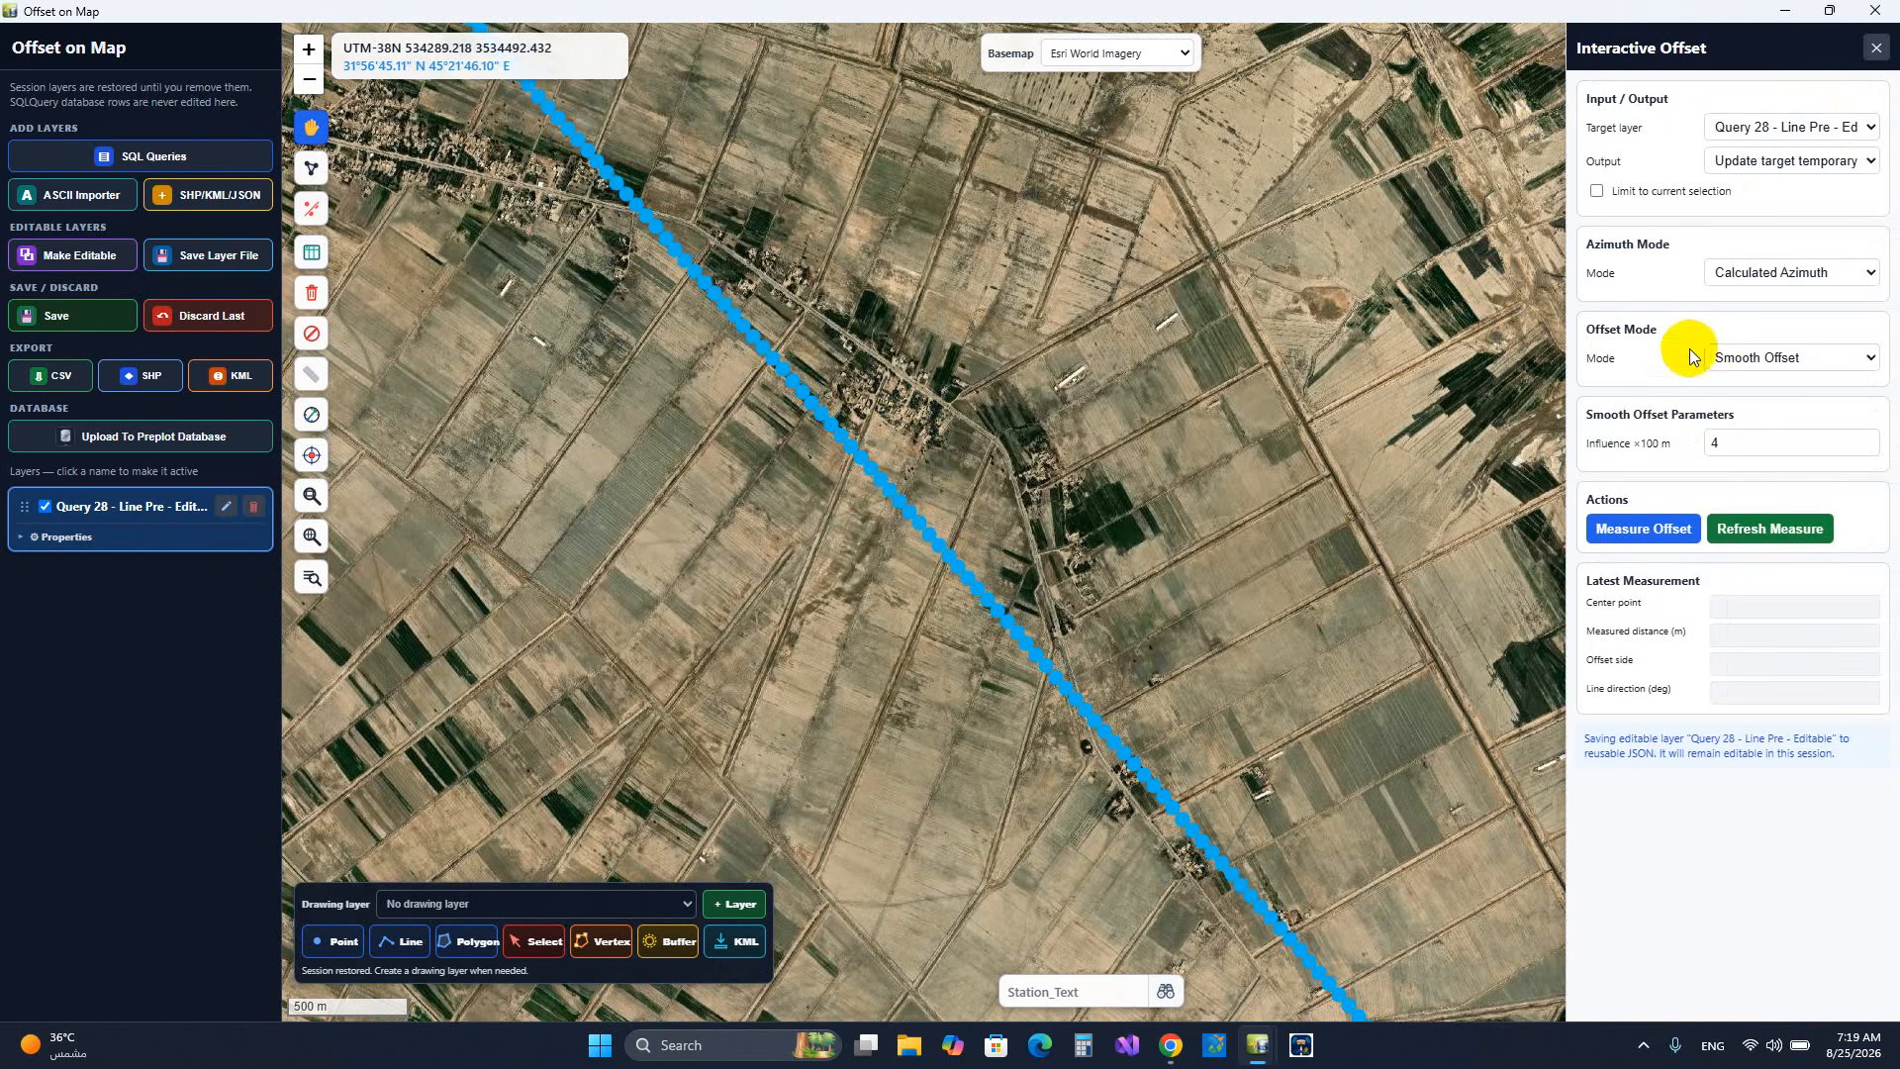
- Keep Calculated Azimuth, choose Smooth Offset as the offset mode, and set the influence to 8 ×100 m
{"action": "left_click", "coordinate": [1821, 276]}
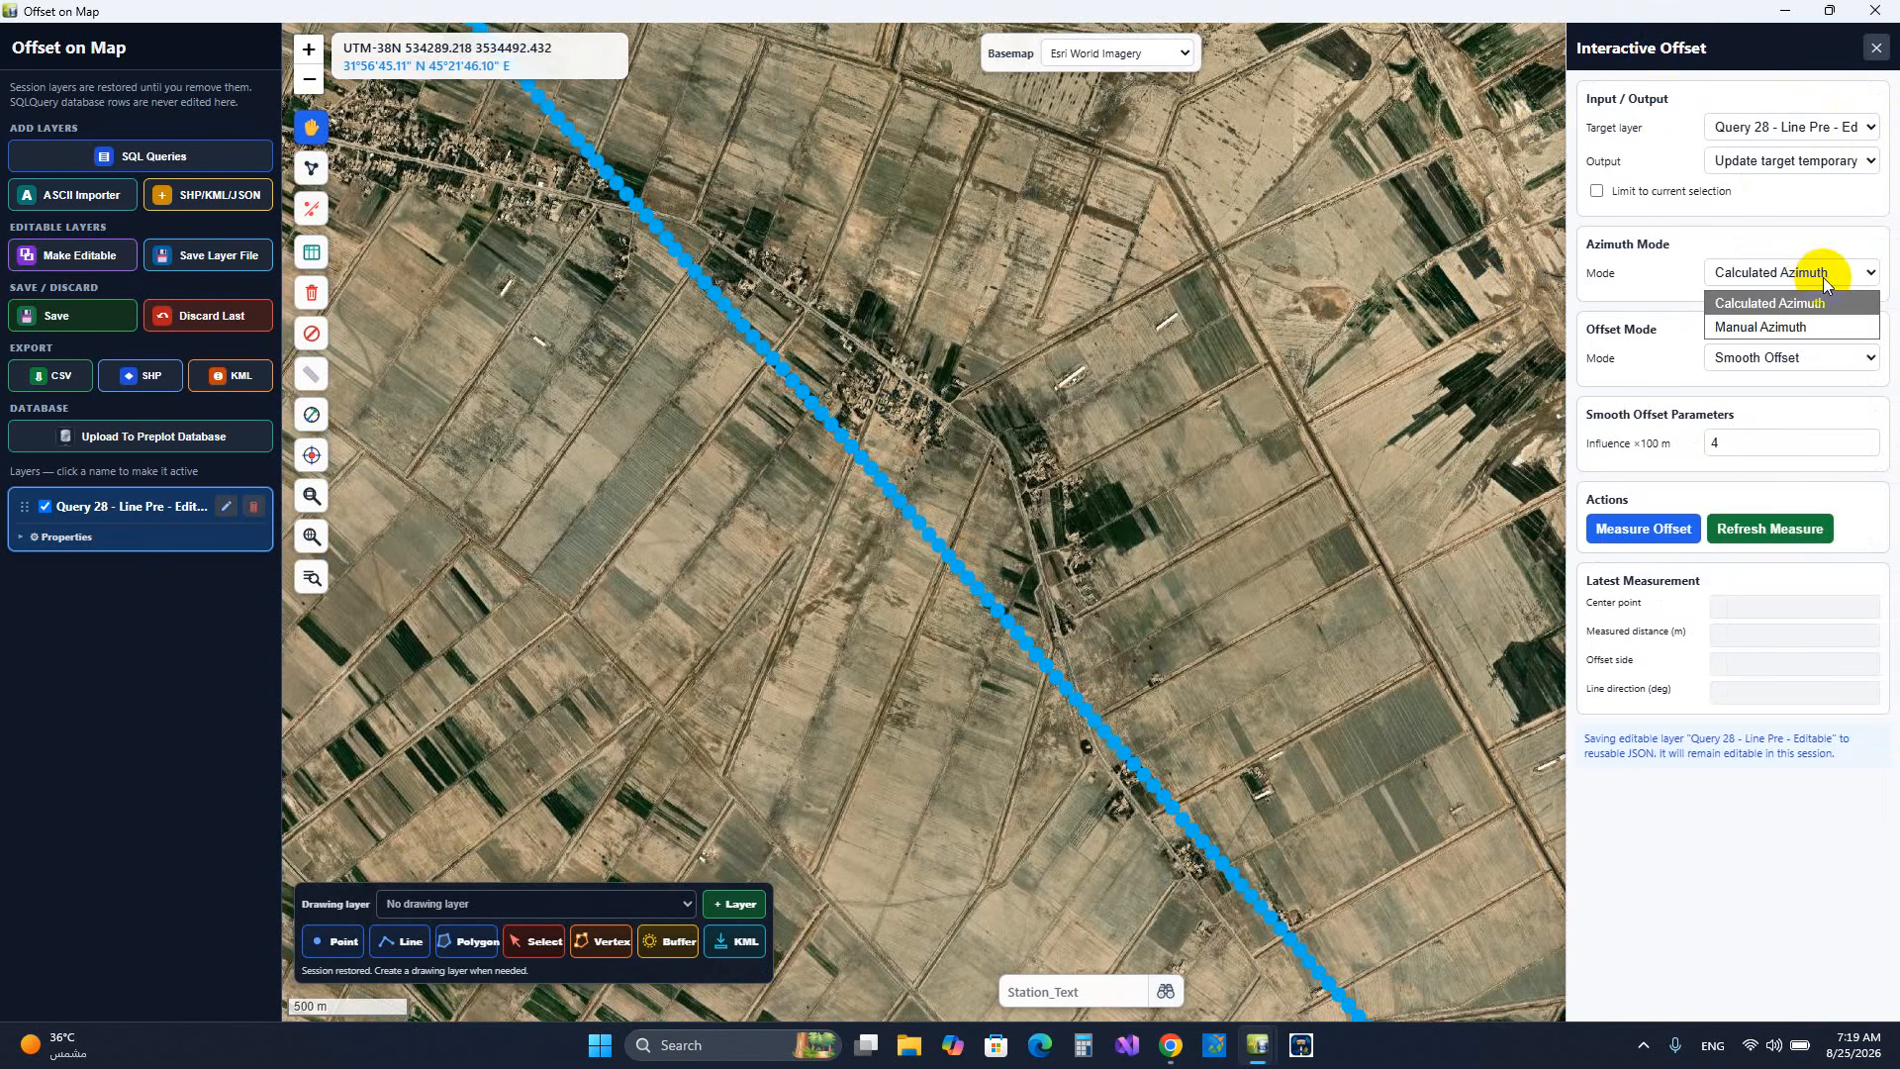
{"action": "left_click", "coordinate": [1823, 277]}
{"action": "left_click", "coordinate": [1814, 358]}
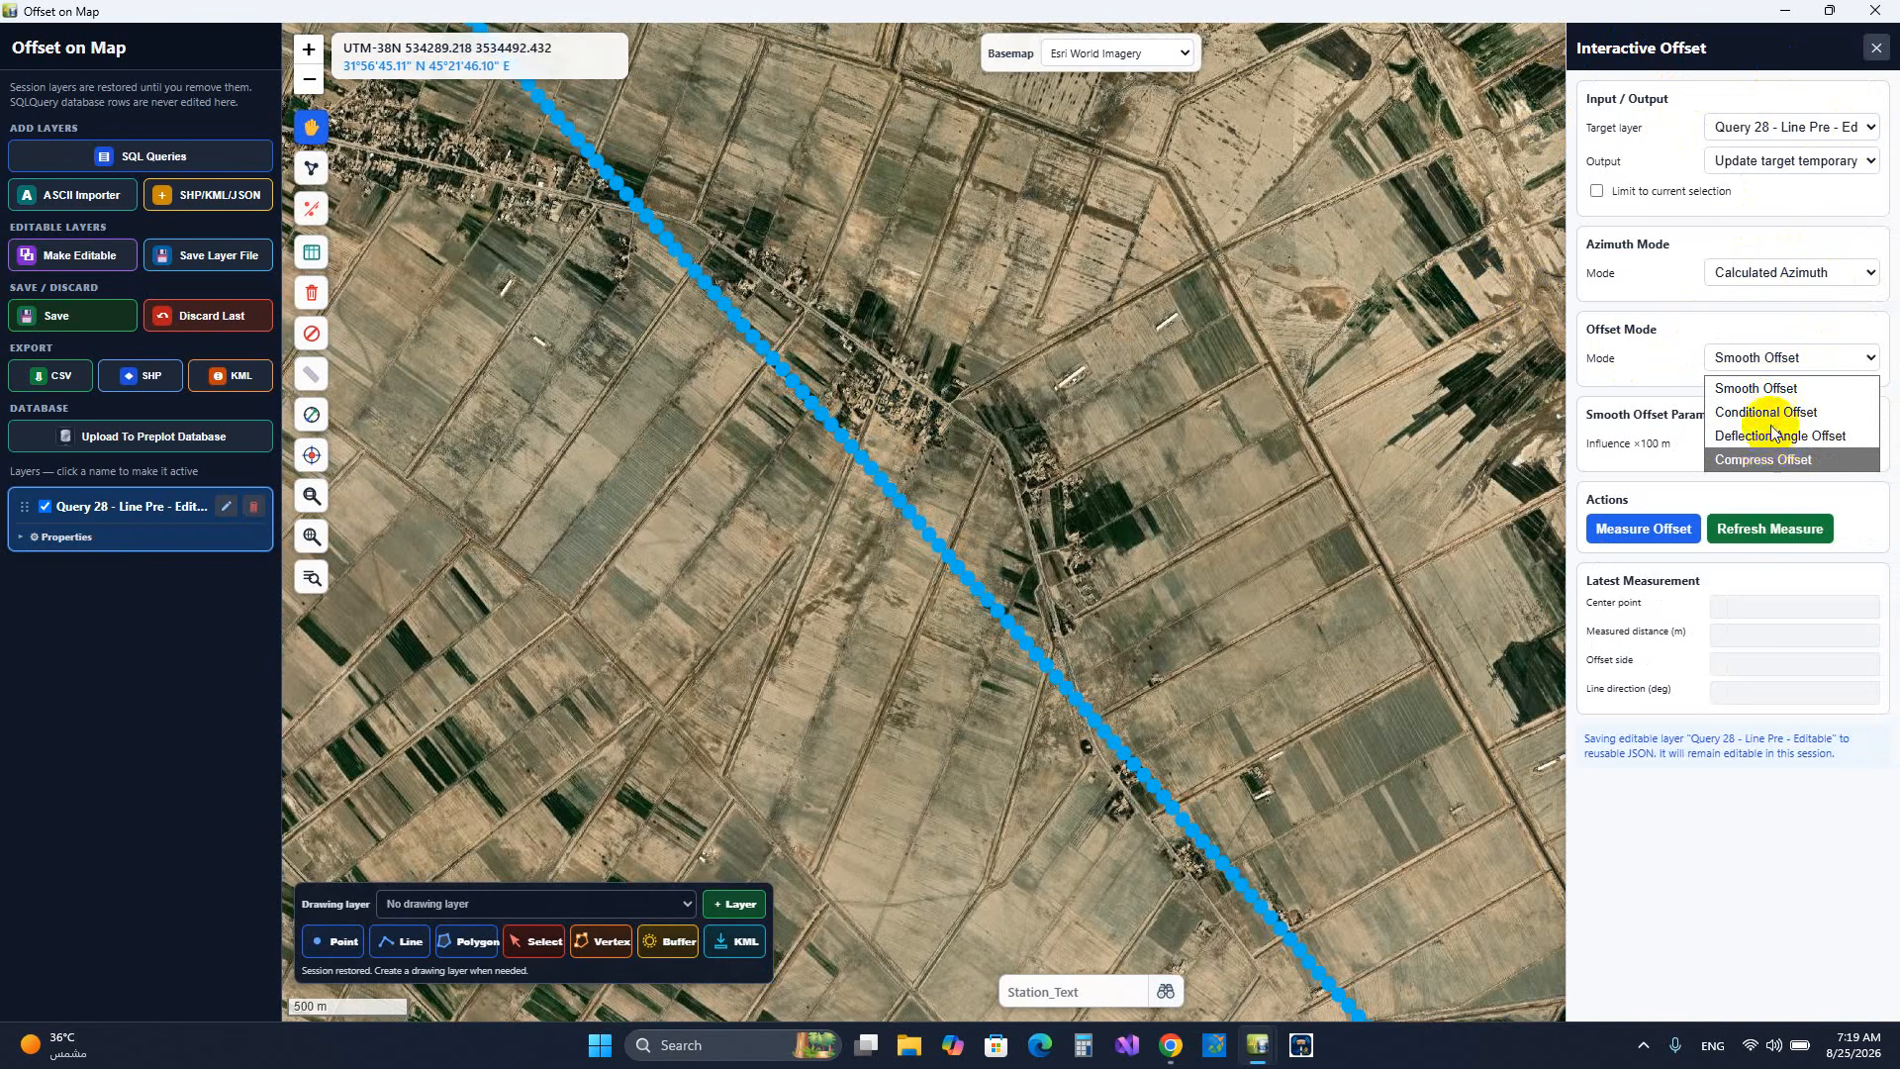
{"action": "left_click", "coordinate": [1767, 389]}
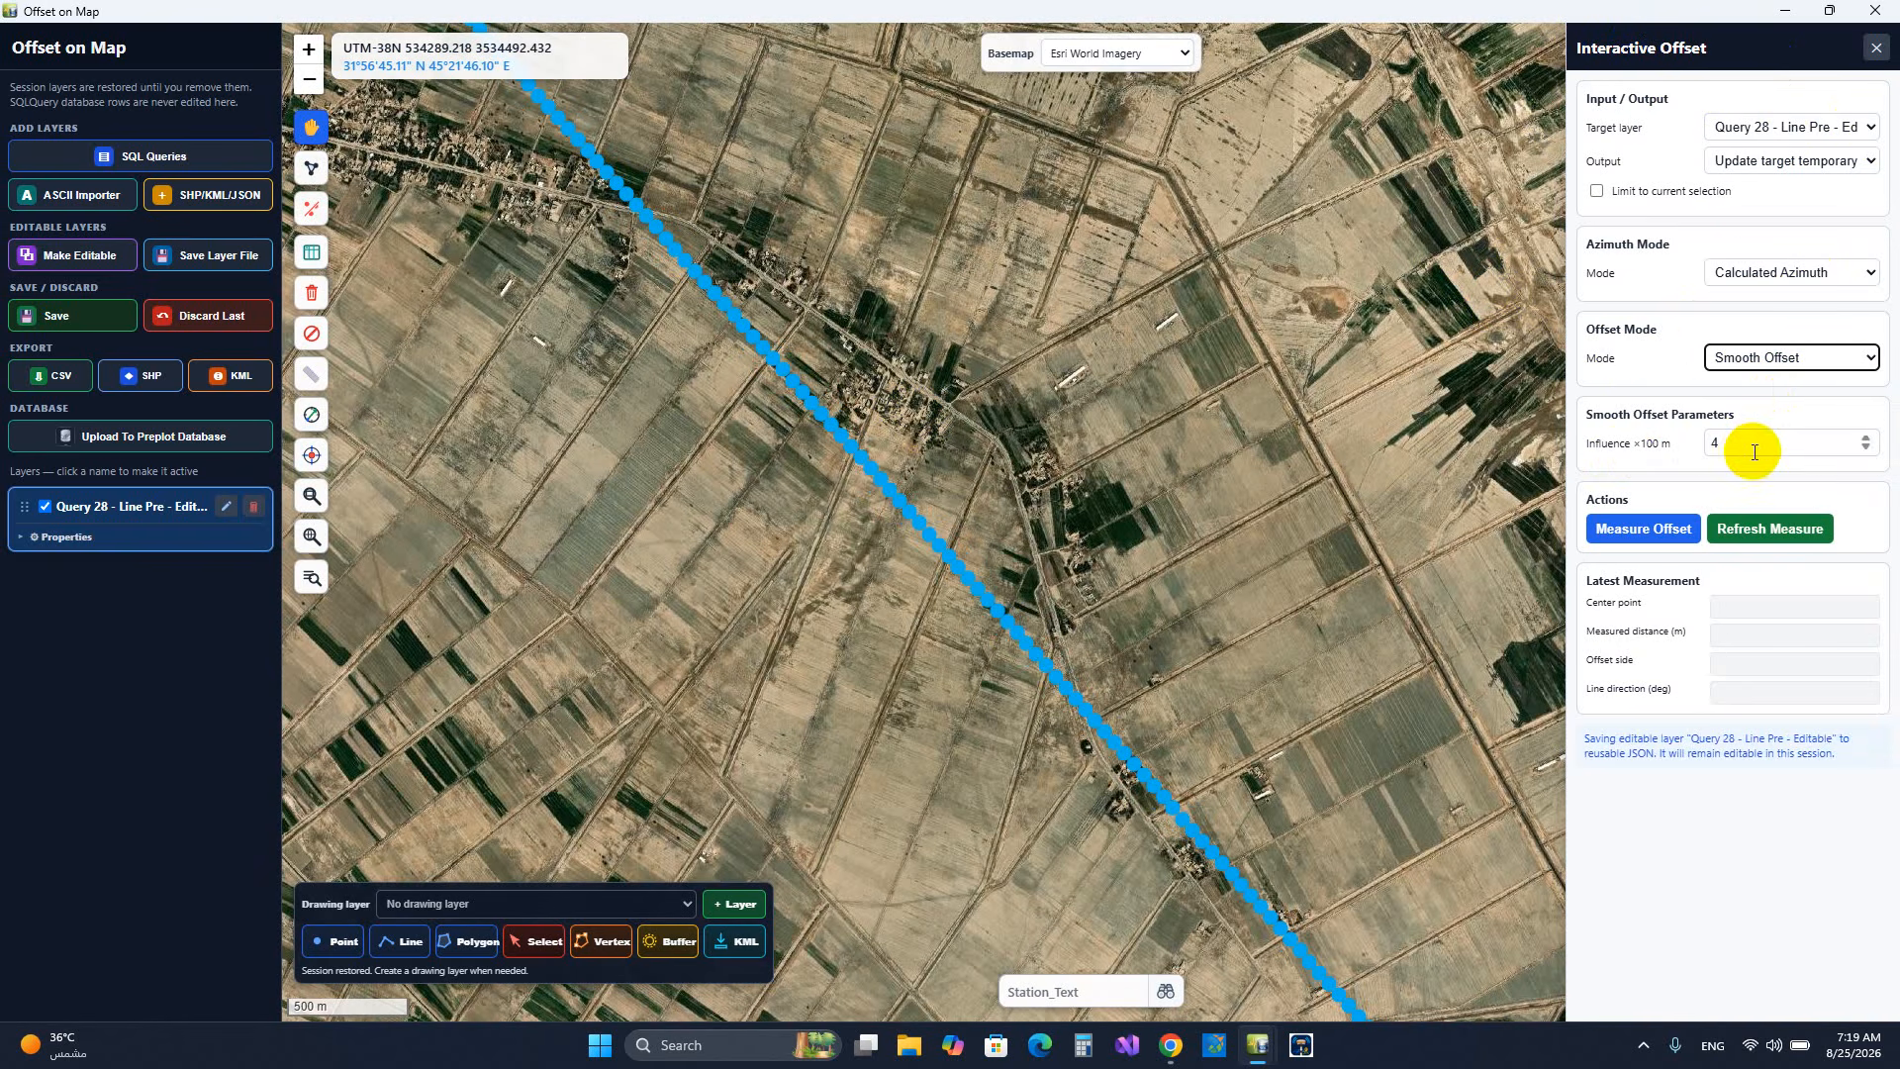
{"action": "left_click", "coordinate": [1685, 445]}
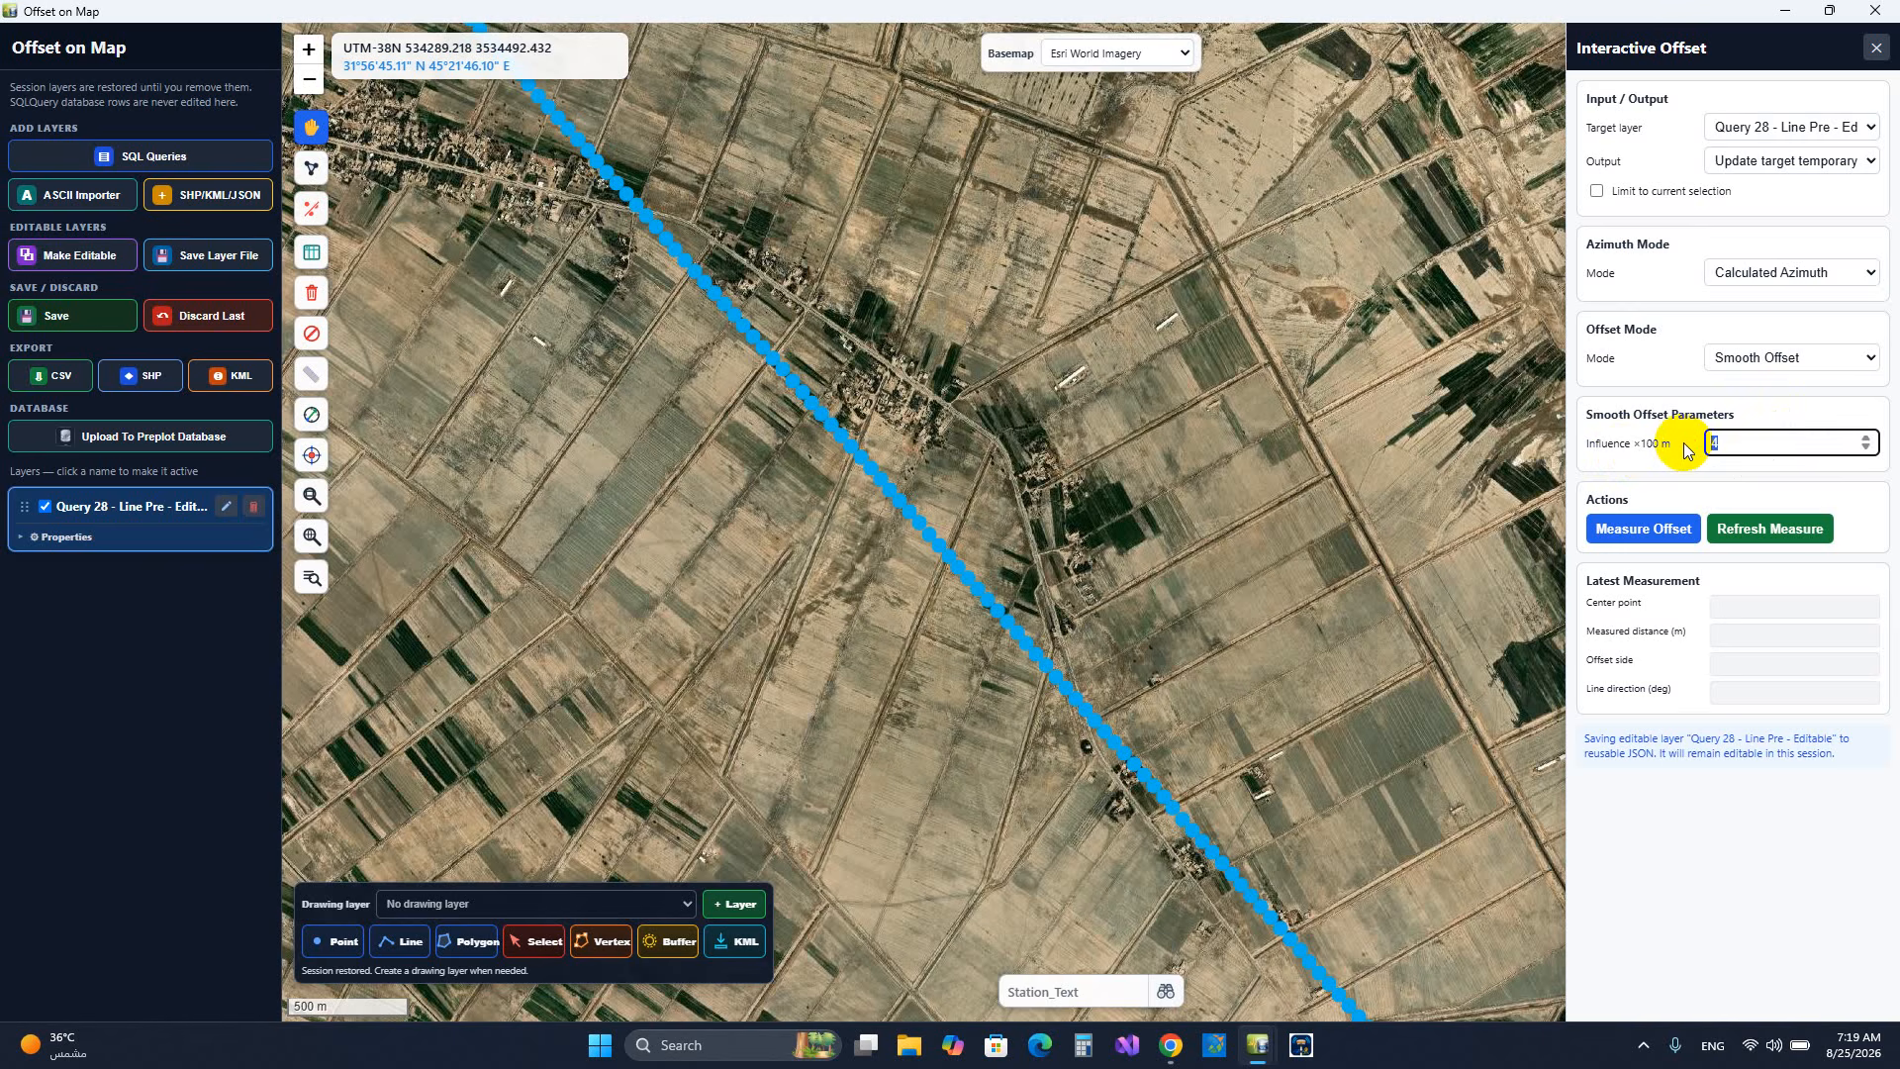
{"action": "type", "text": "8"}
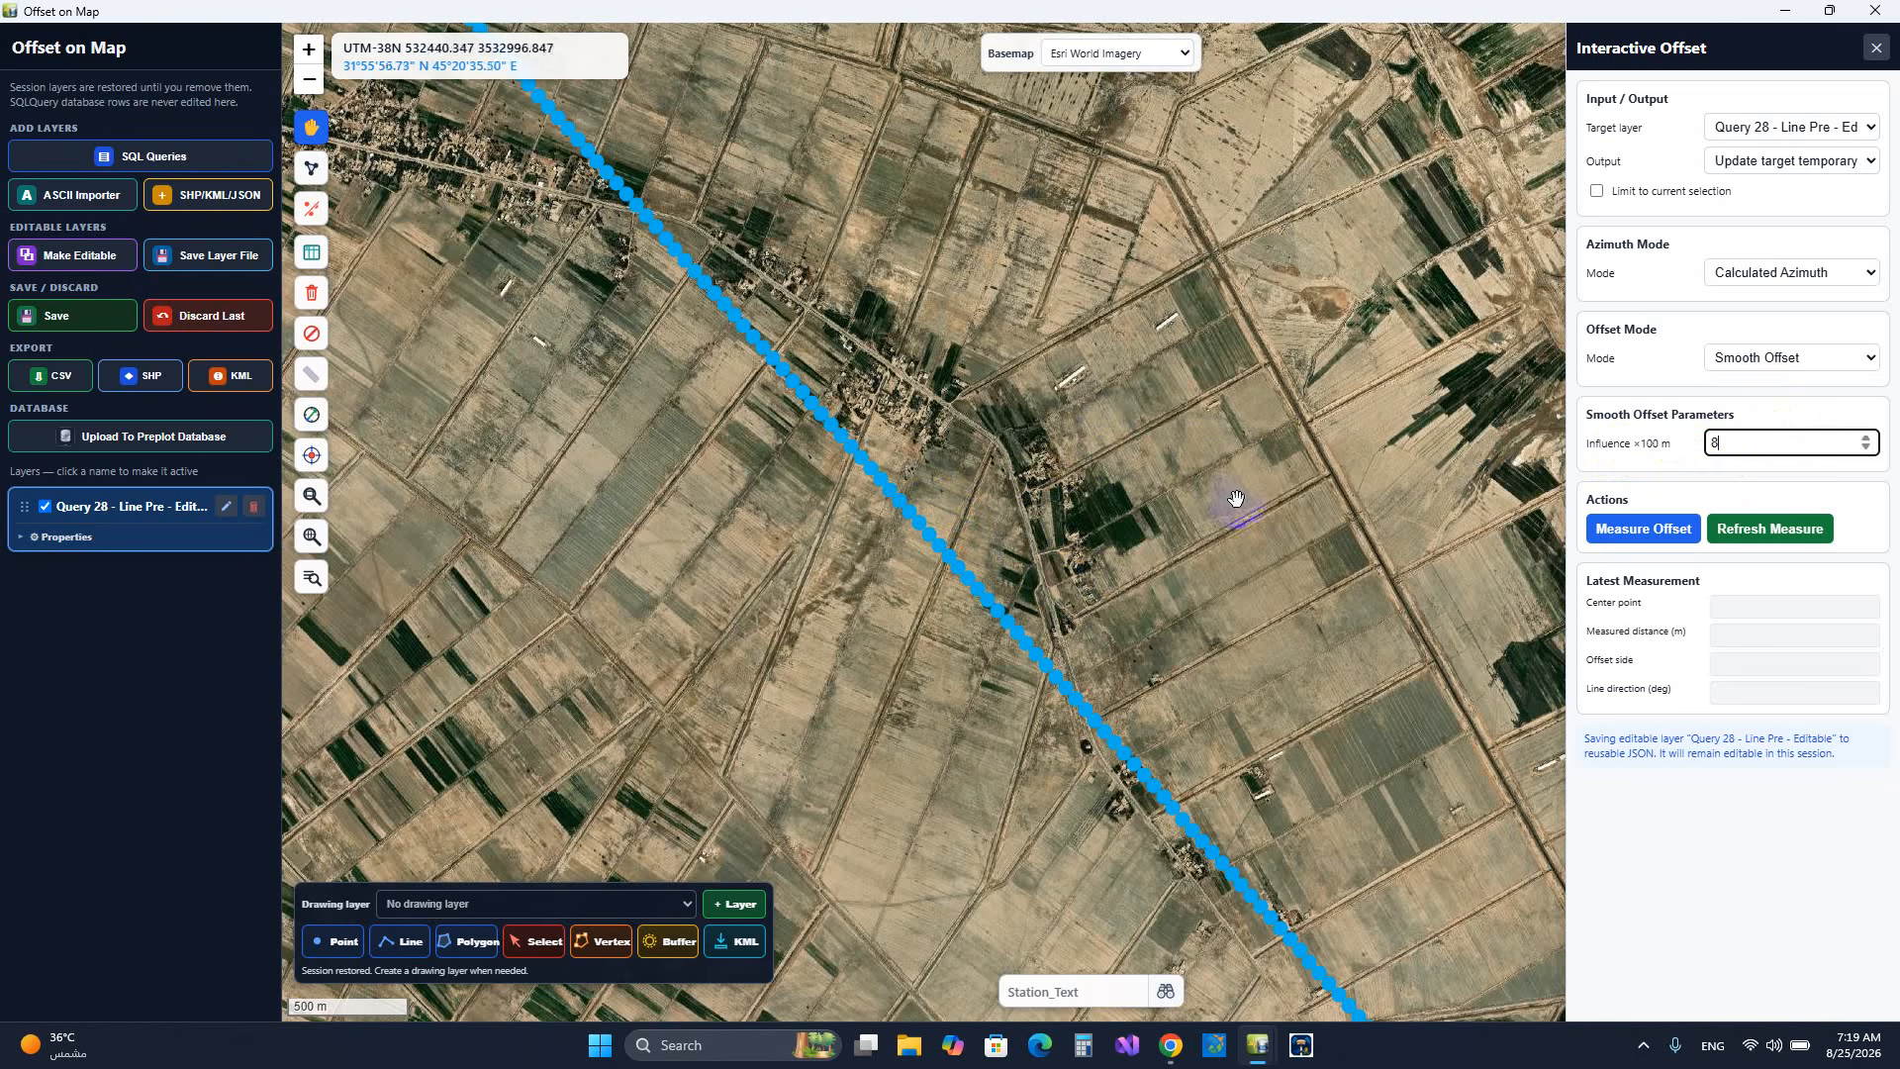
{"action": "left_click", "coordinate": [1718, 473]}
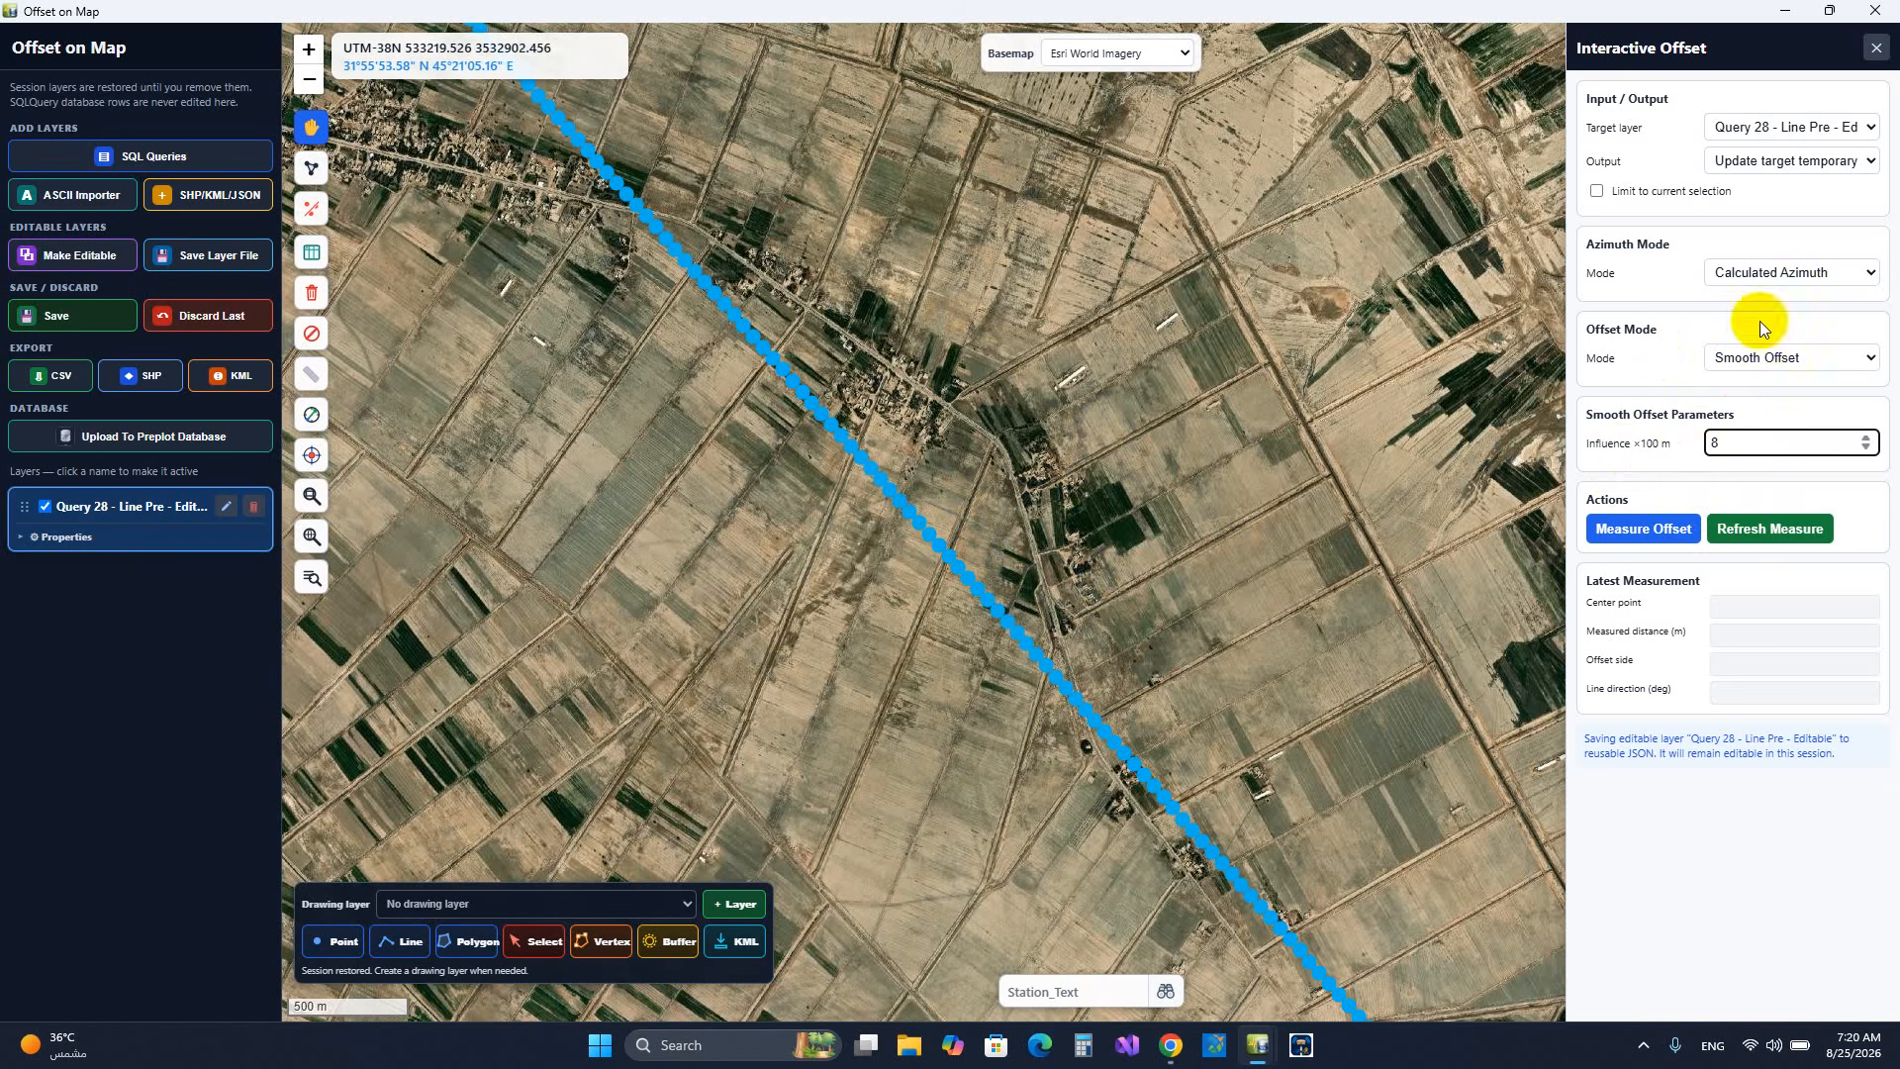
- Apply a smooth offset of about 687 m to the left side of the line near the village
{"action": "left_click", "coordinate": [1668, 536]}
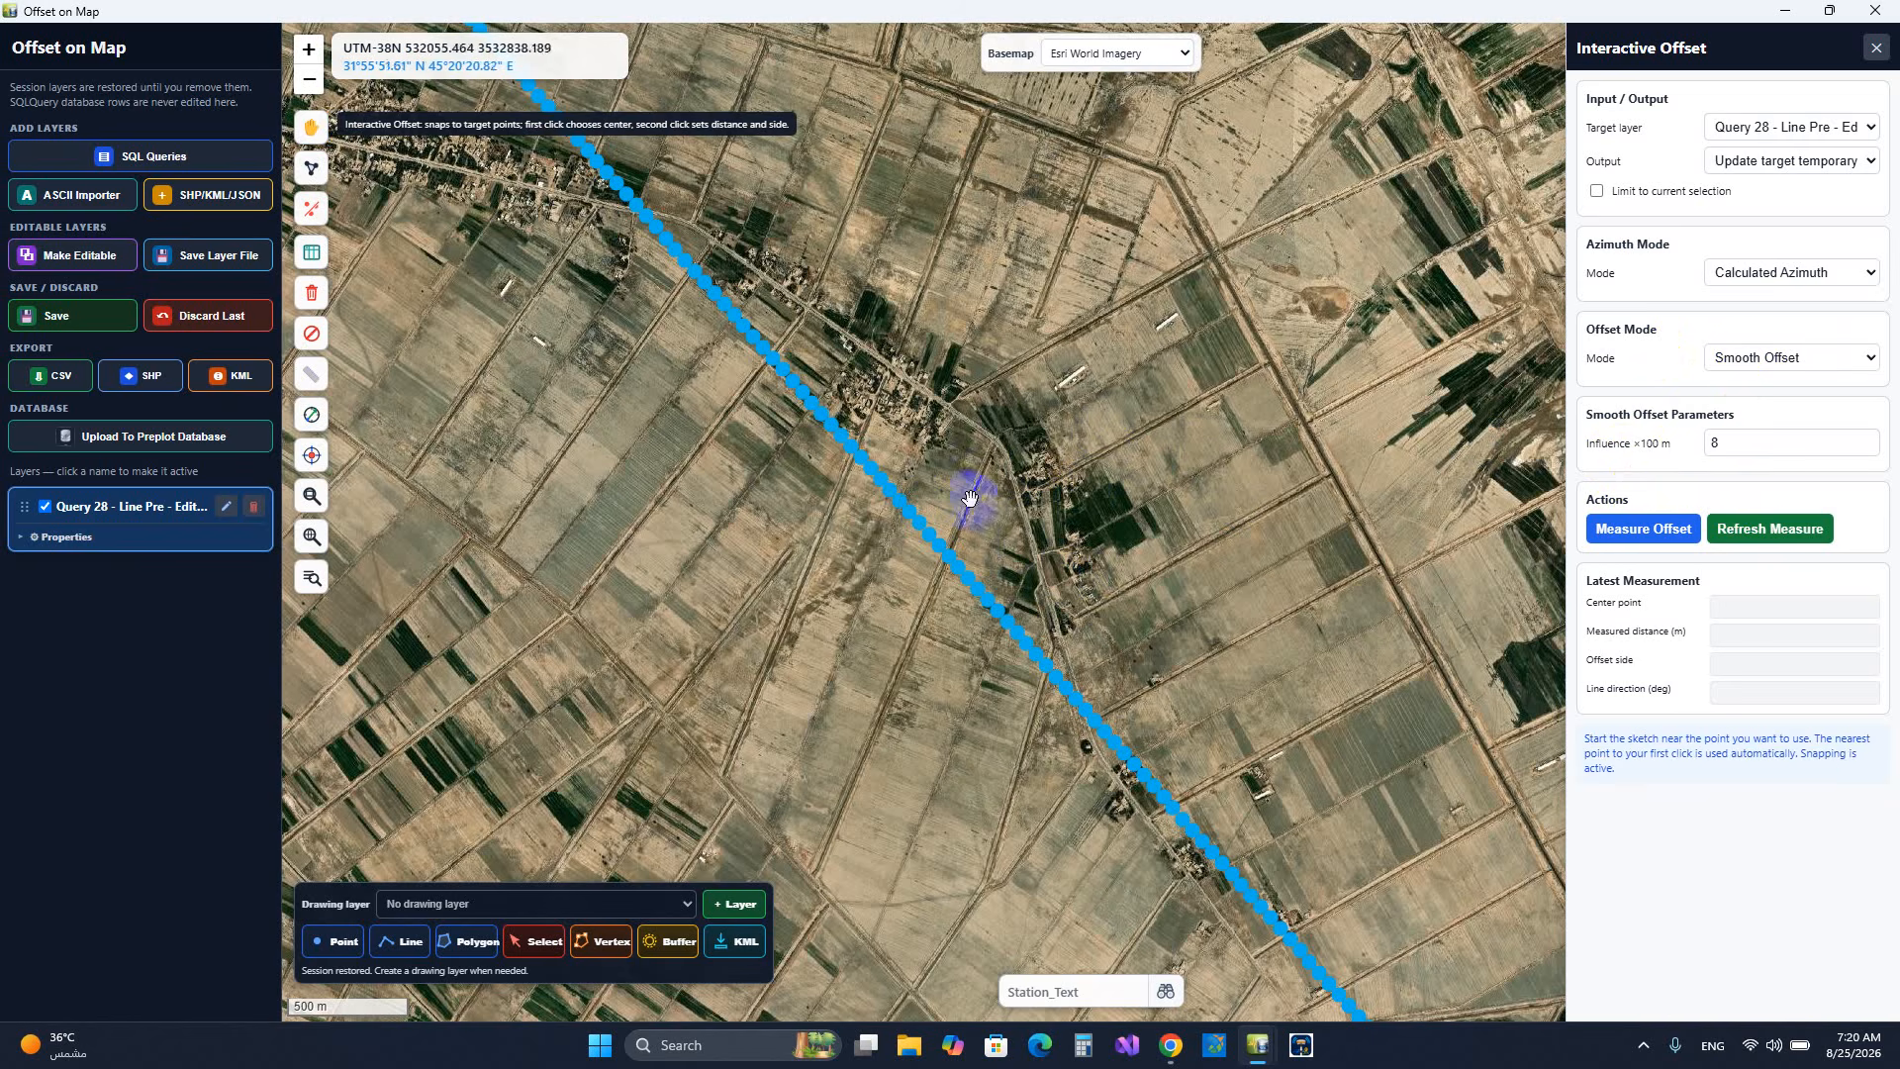
{"action": "left_click", "coordinate": [899, 514]}
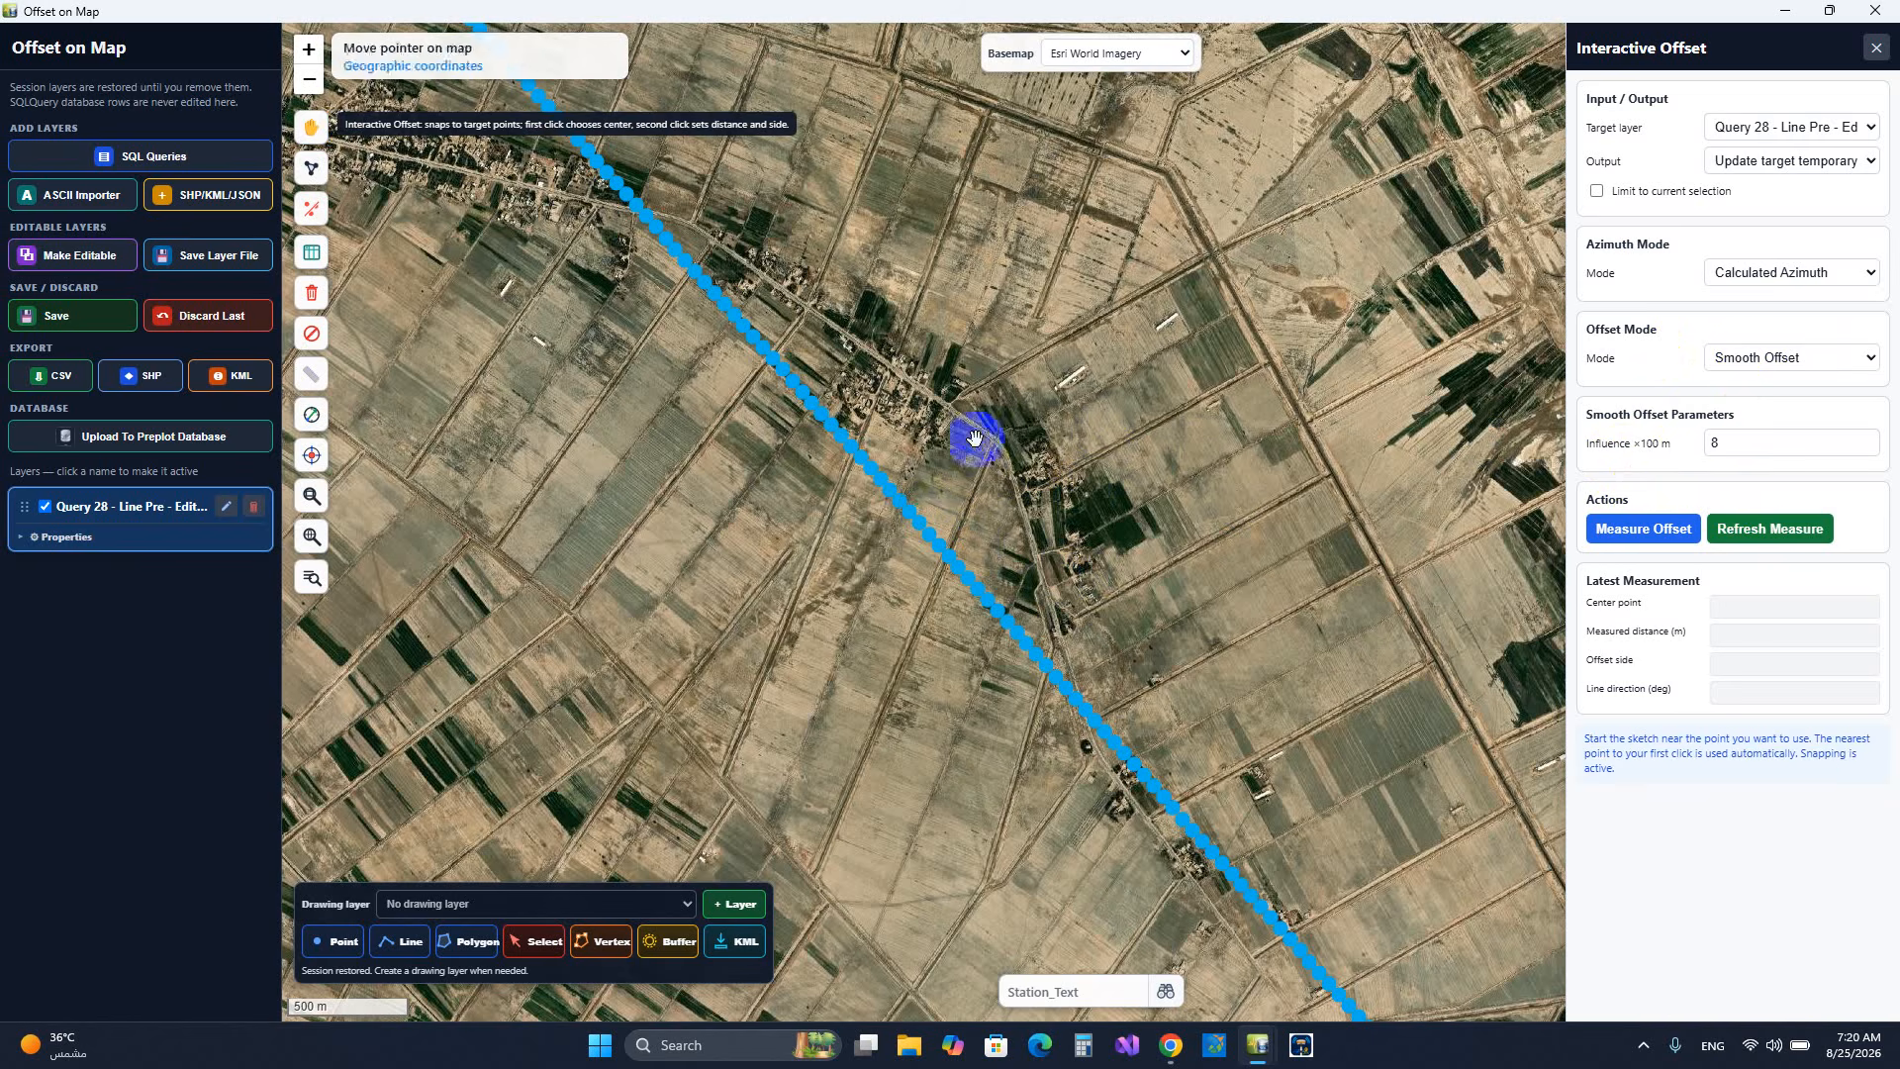
{"action": "left_click", "coordinate": [1041, 442]}
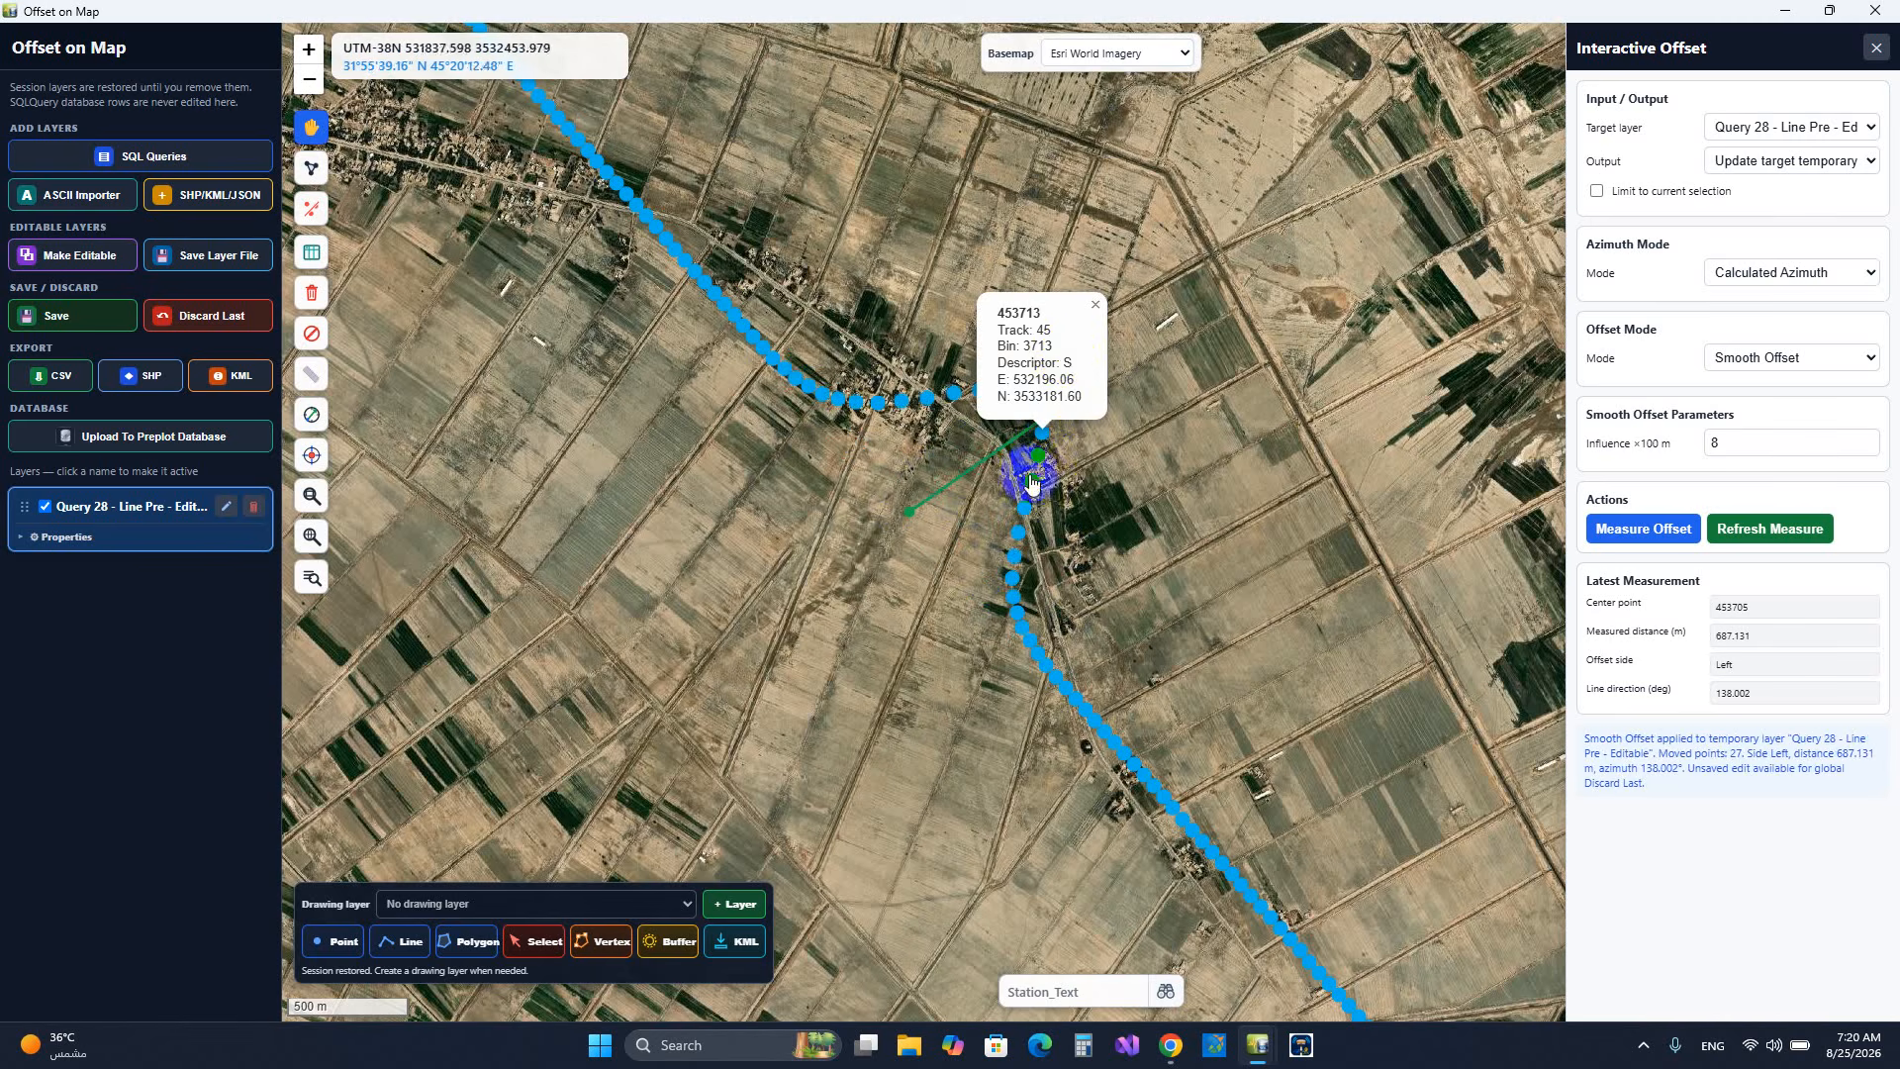
{"action": "left_click", "coordinate": [1096, 304]}
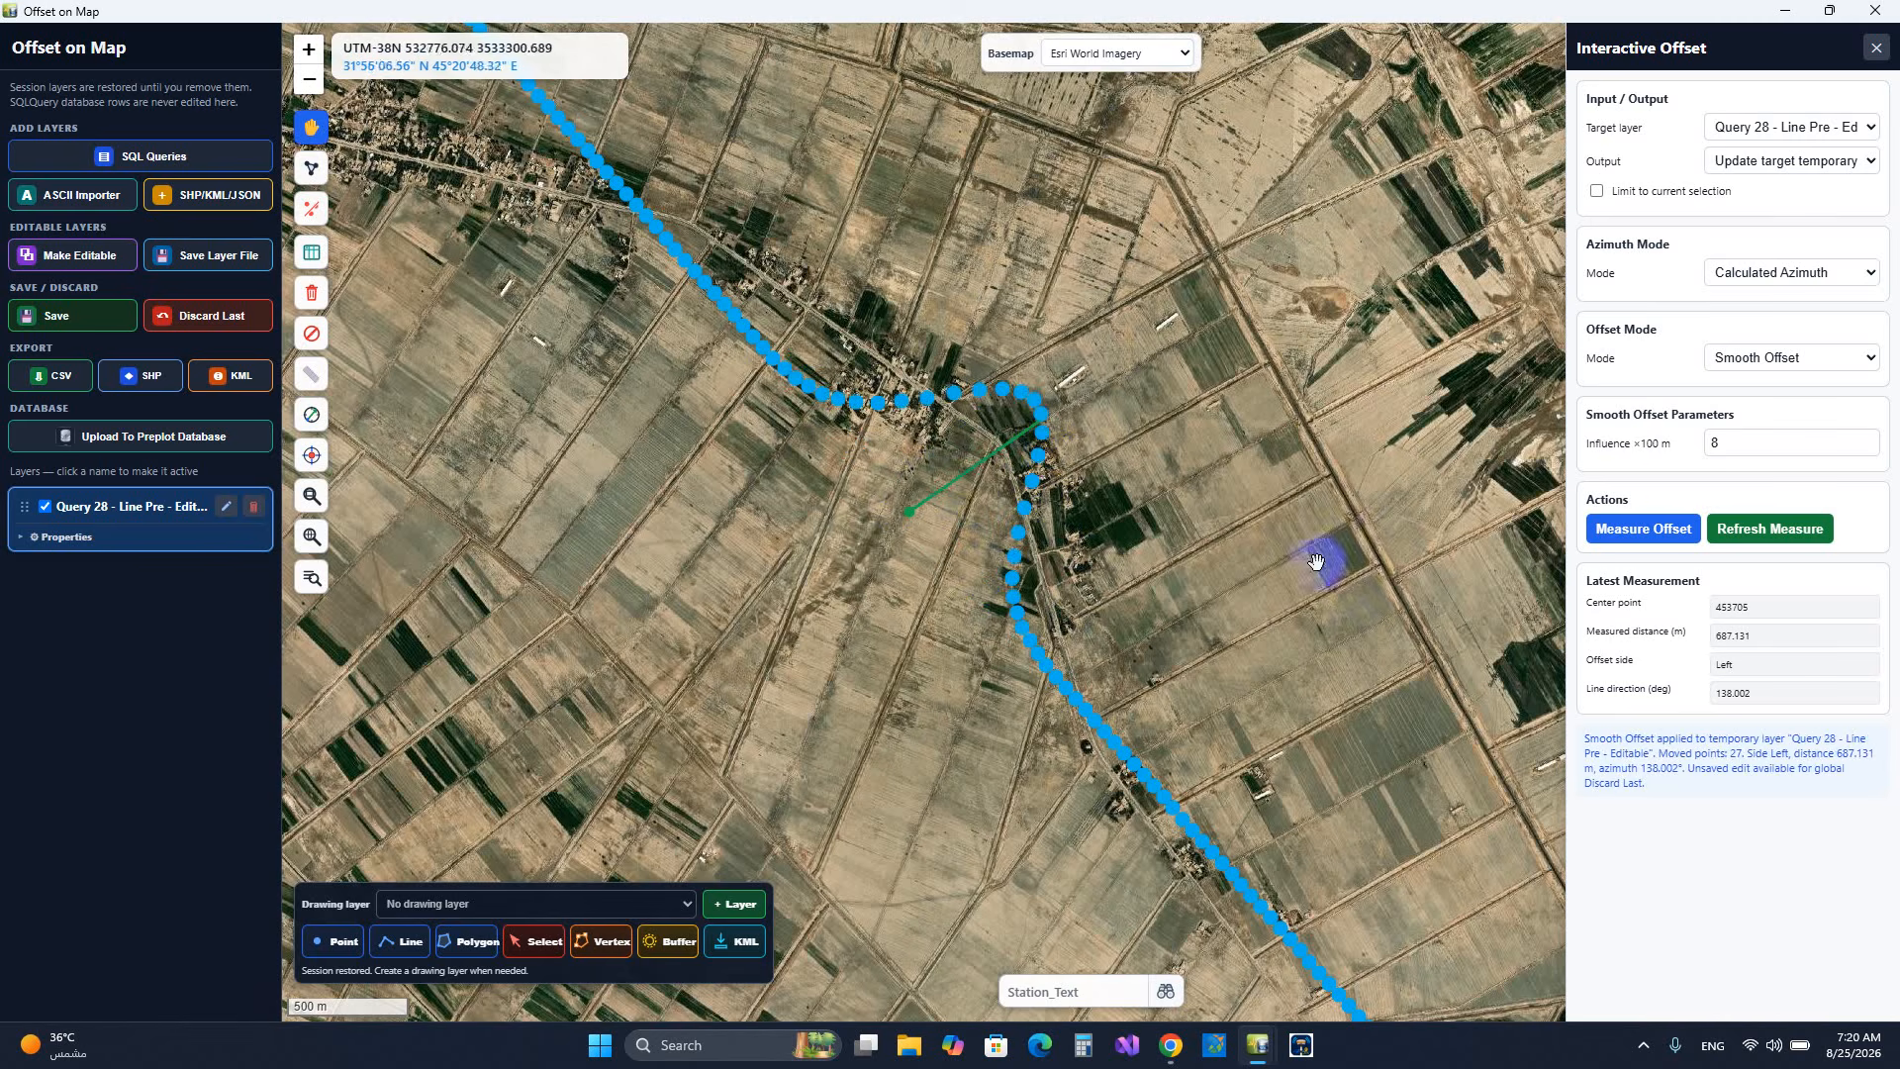
- Clear the offset measurement and discard the last smooth offset edit
{"action": "left_click", "coordinate": [1756, 531]}
{"action": "left_click", "coordinate": [1781, 531]}
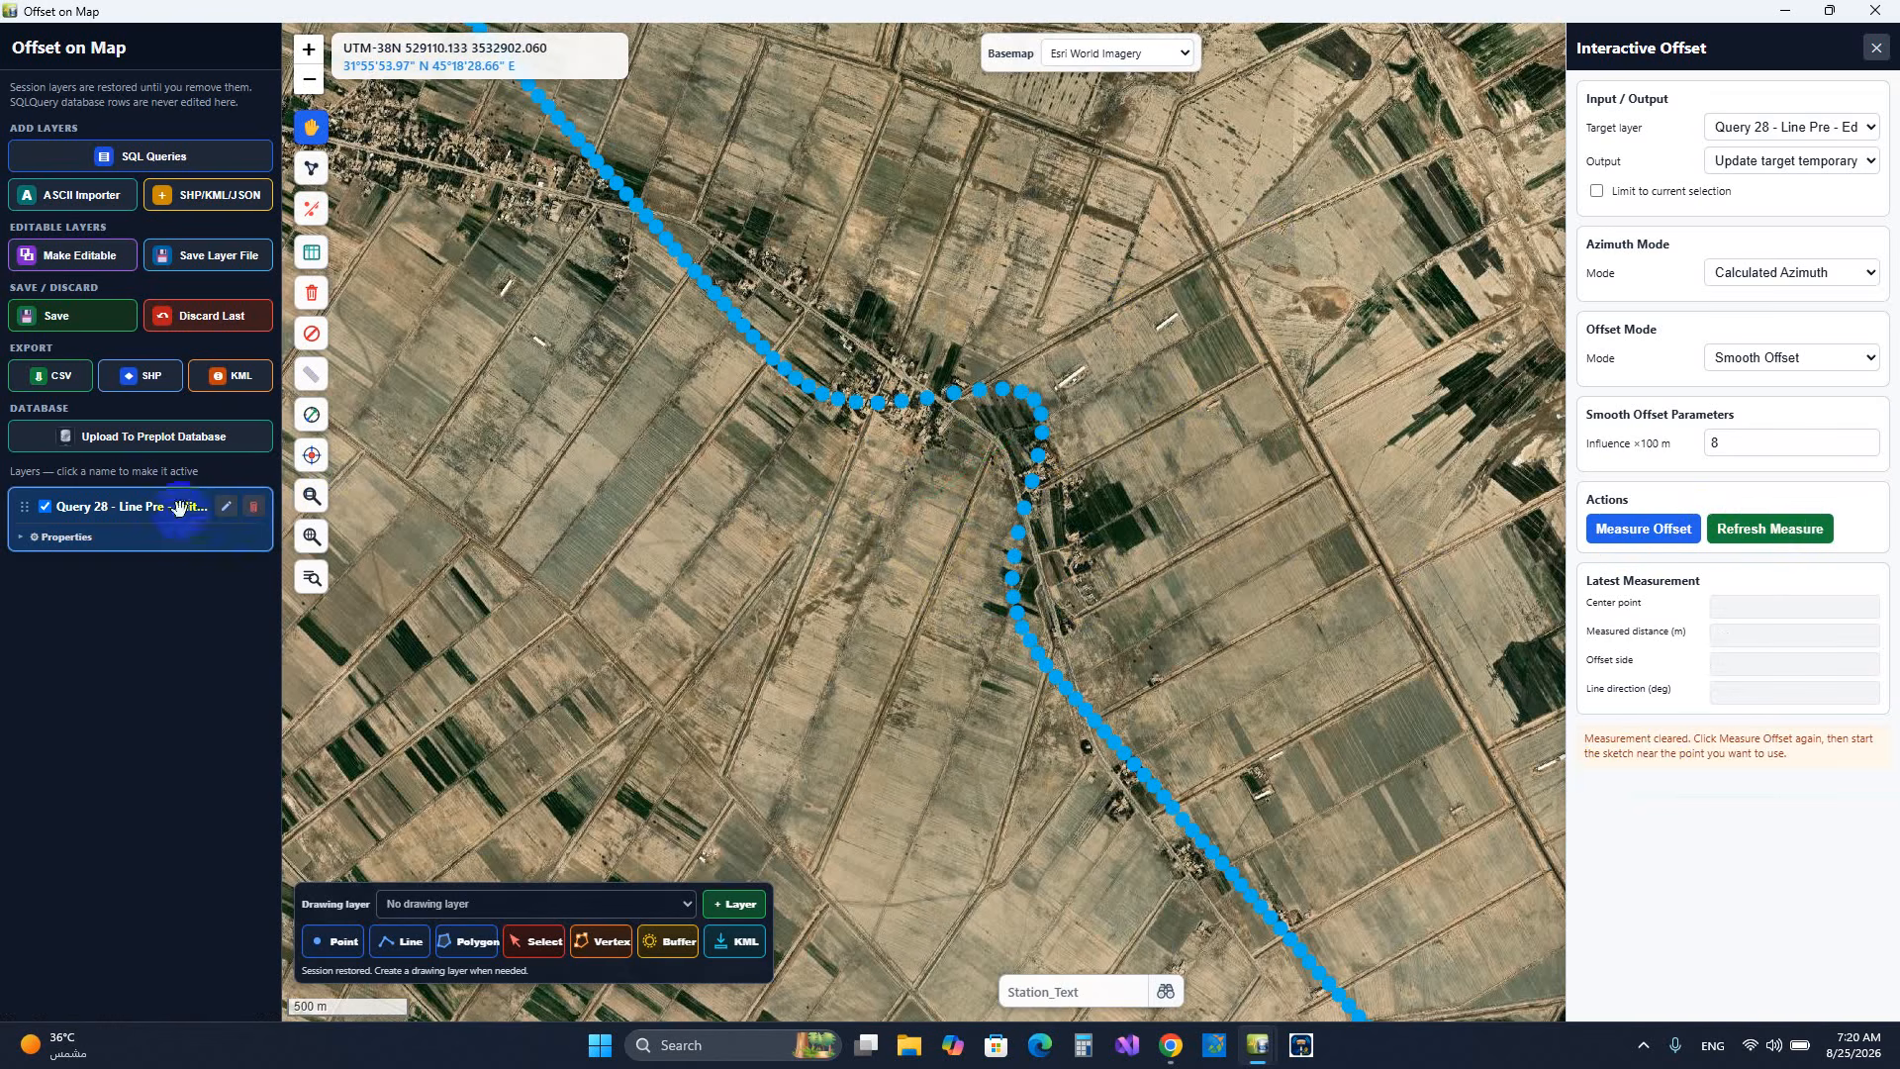
{"action": "left_click", "coordinate": [231, 330]}
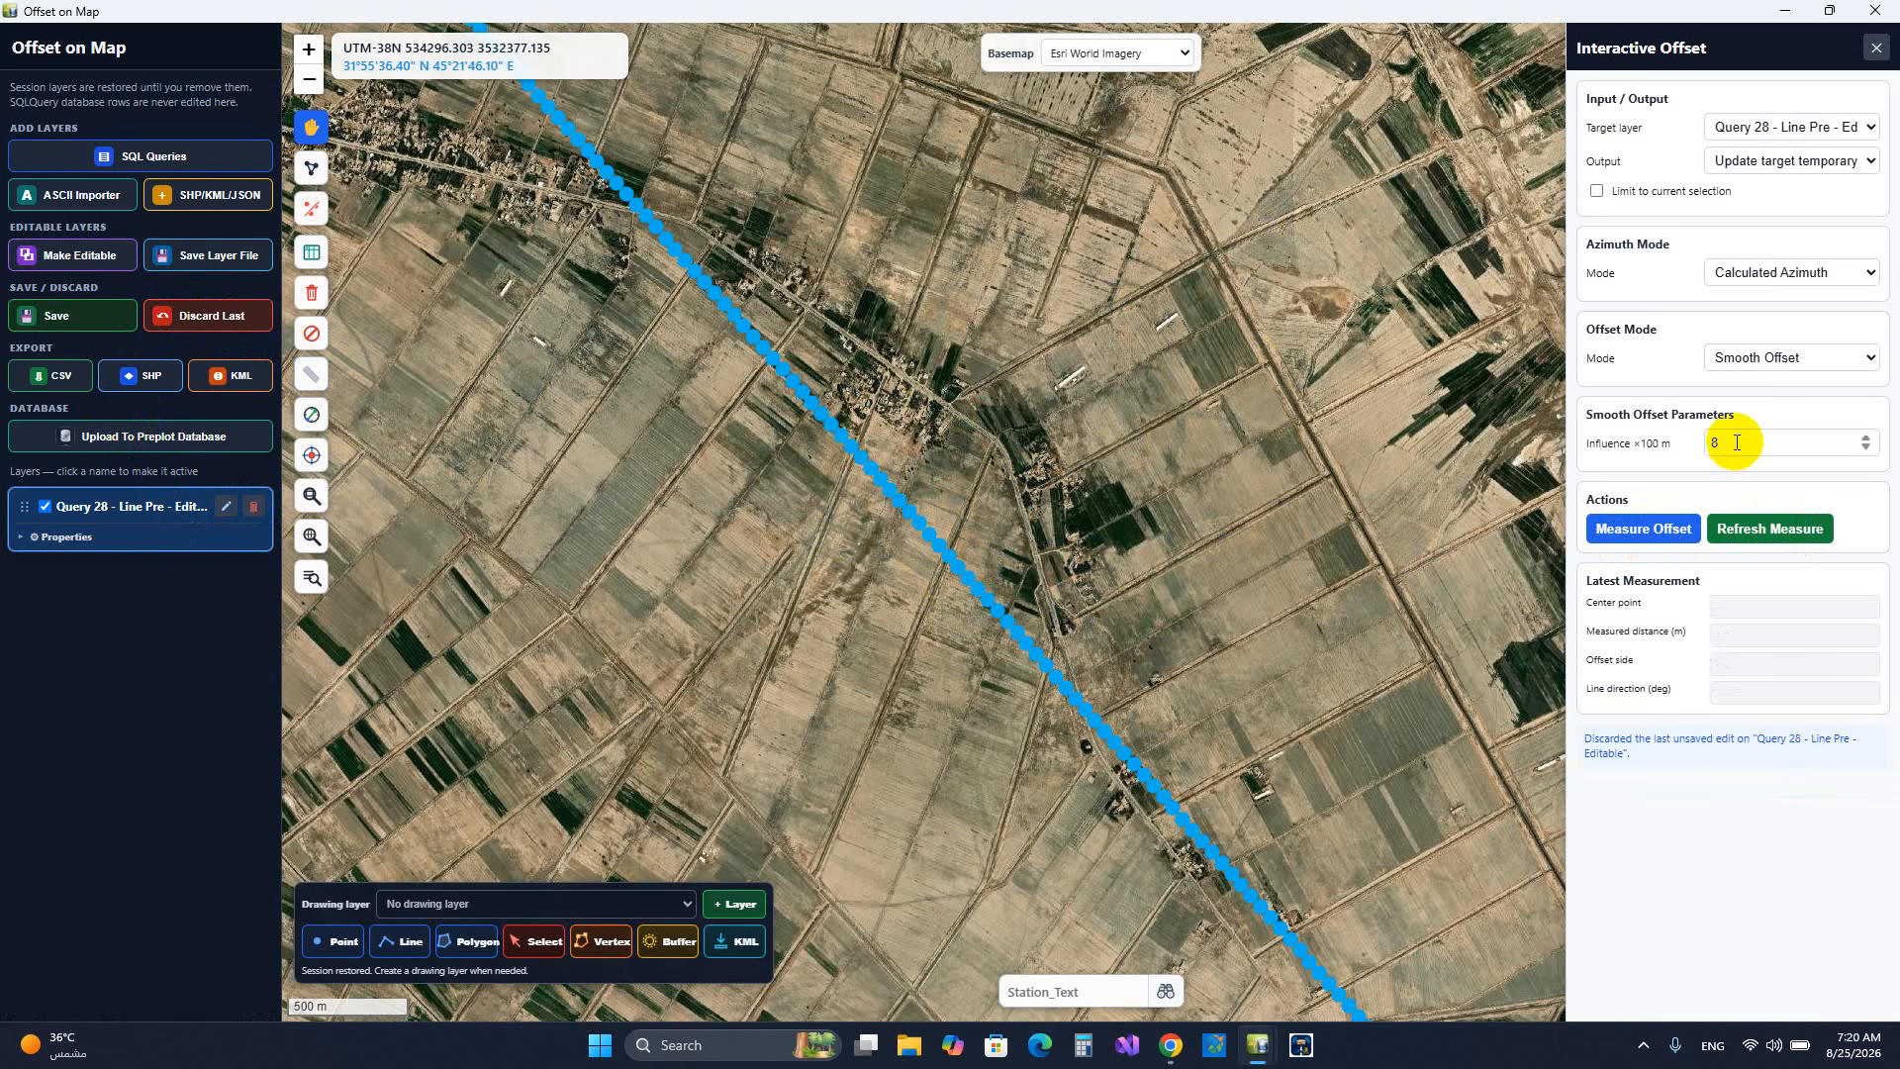
- Set the influence to 12 ×100 m and apply a smooth offset of about 575 m to the line's left side at the village
{"action": "left_click", "coordinate": [1676, 442]}
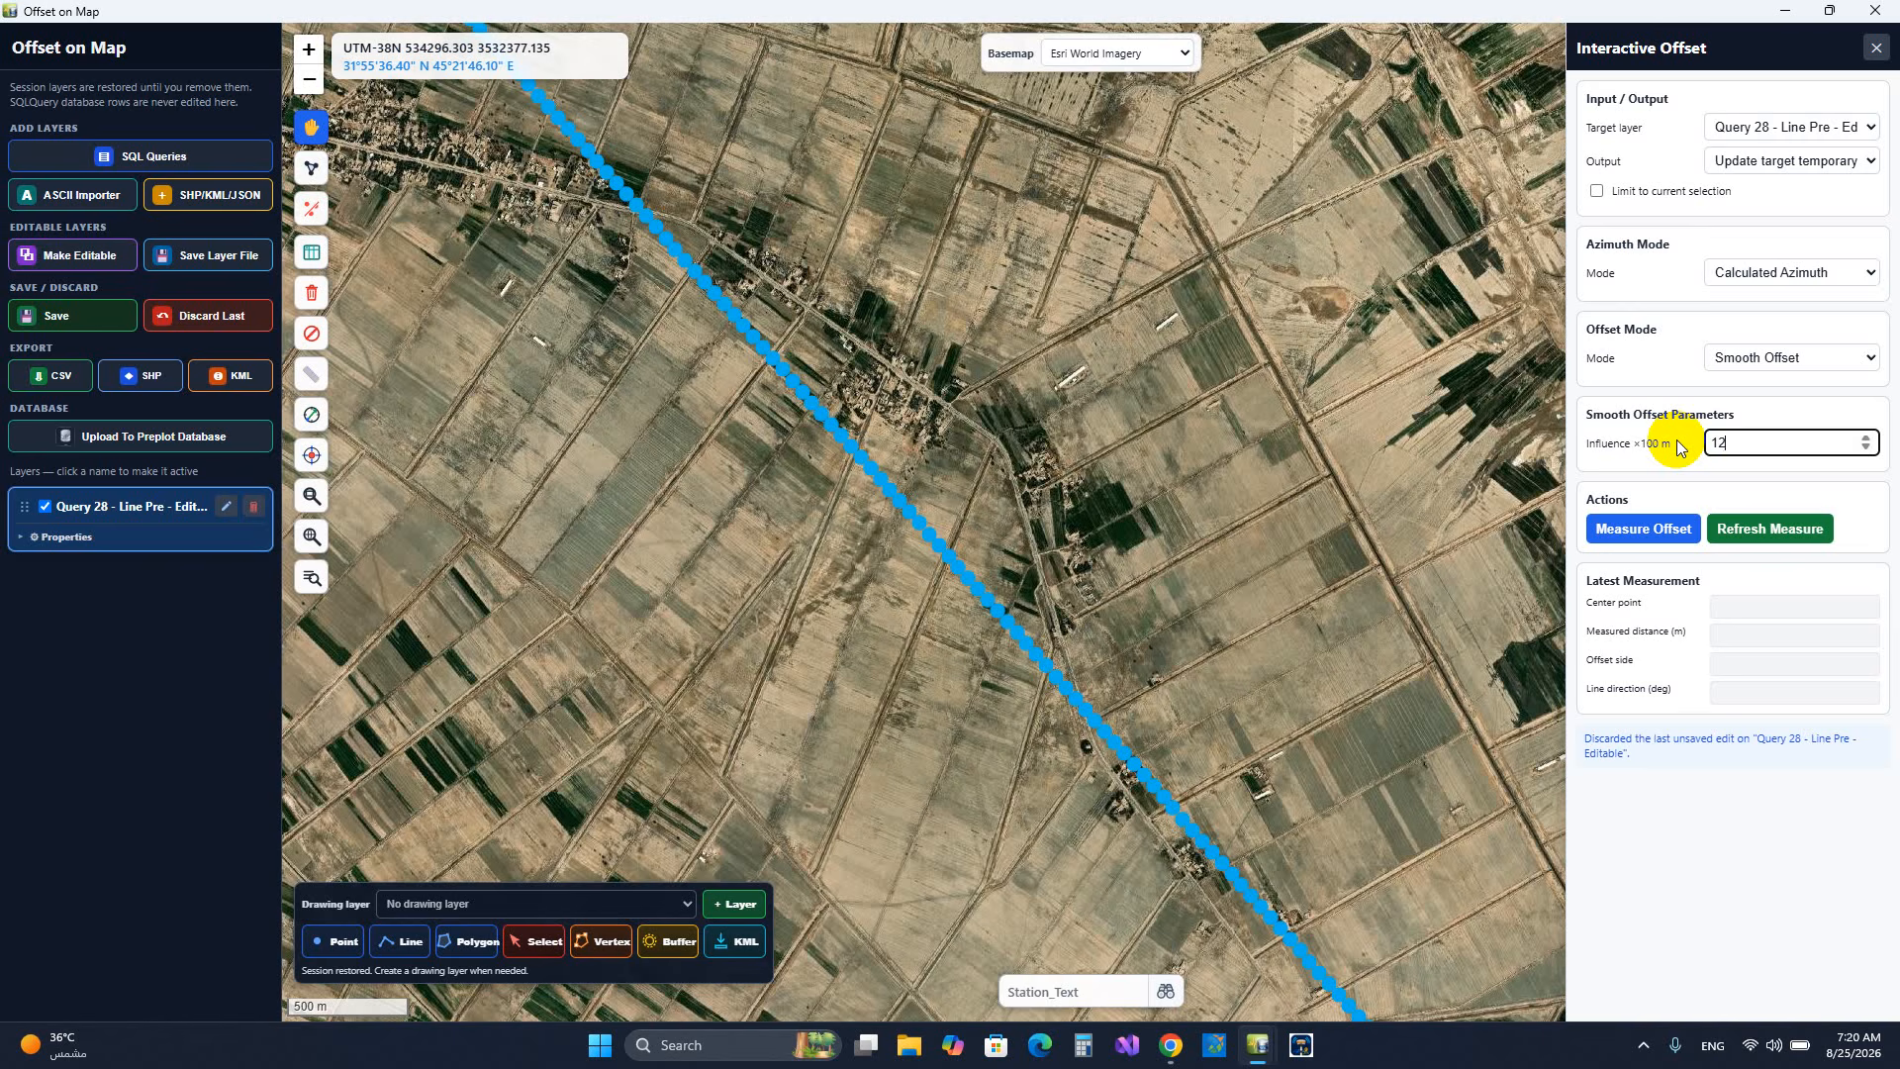
{"action": "type", "text": "12"}
{"action": "left_click", "coordinate": [1647, 530]}
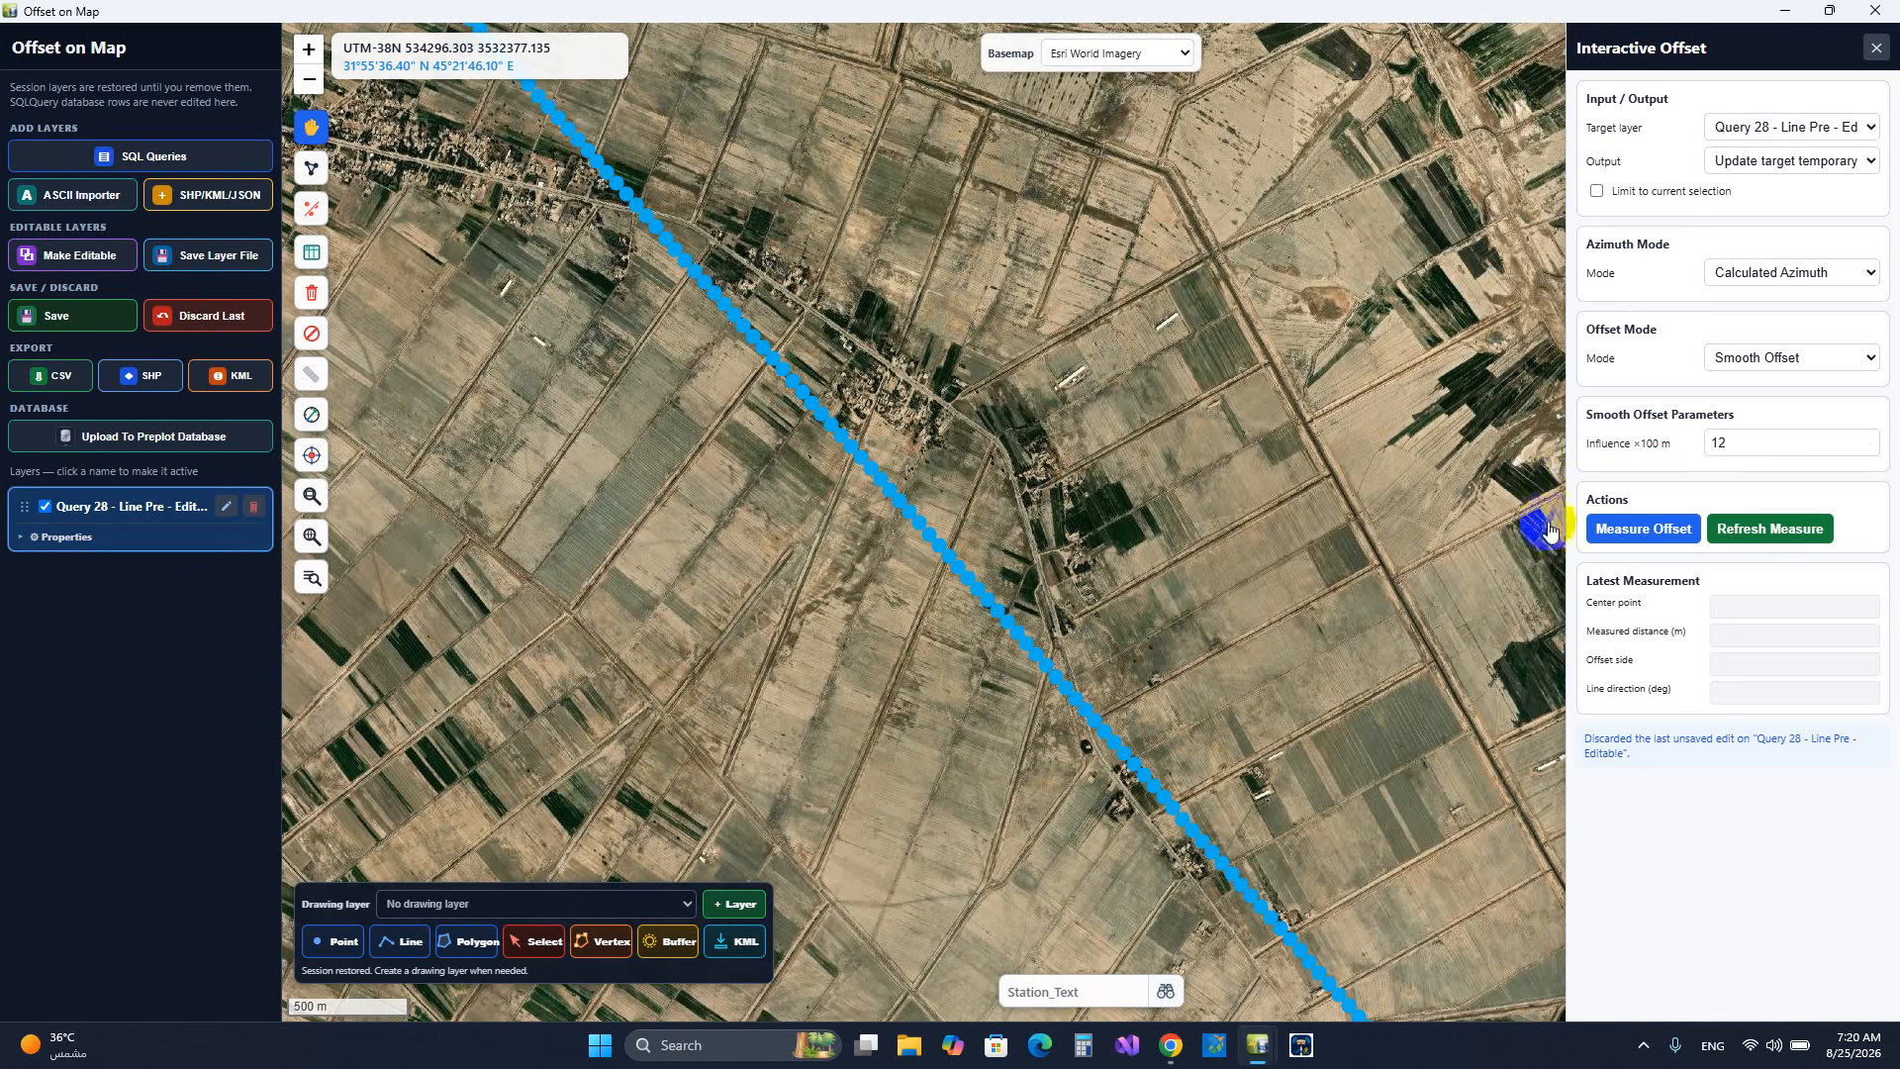
{"action": "left_click", "coordinate": [889, 505]}
{"action": "left_click", "coordinate": [1010, 416]}
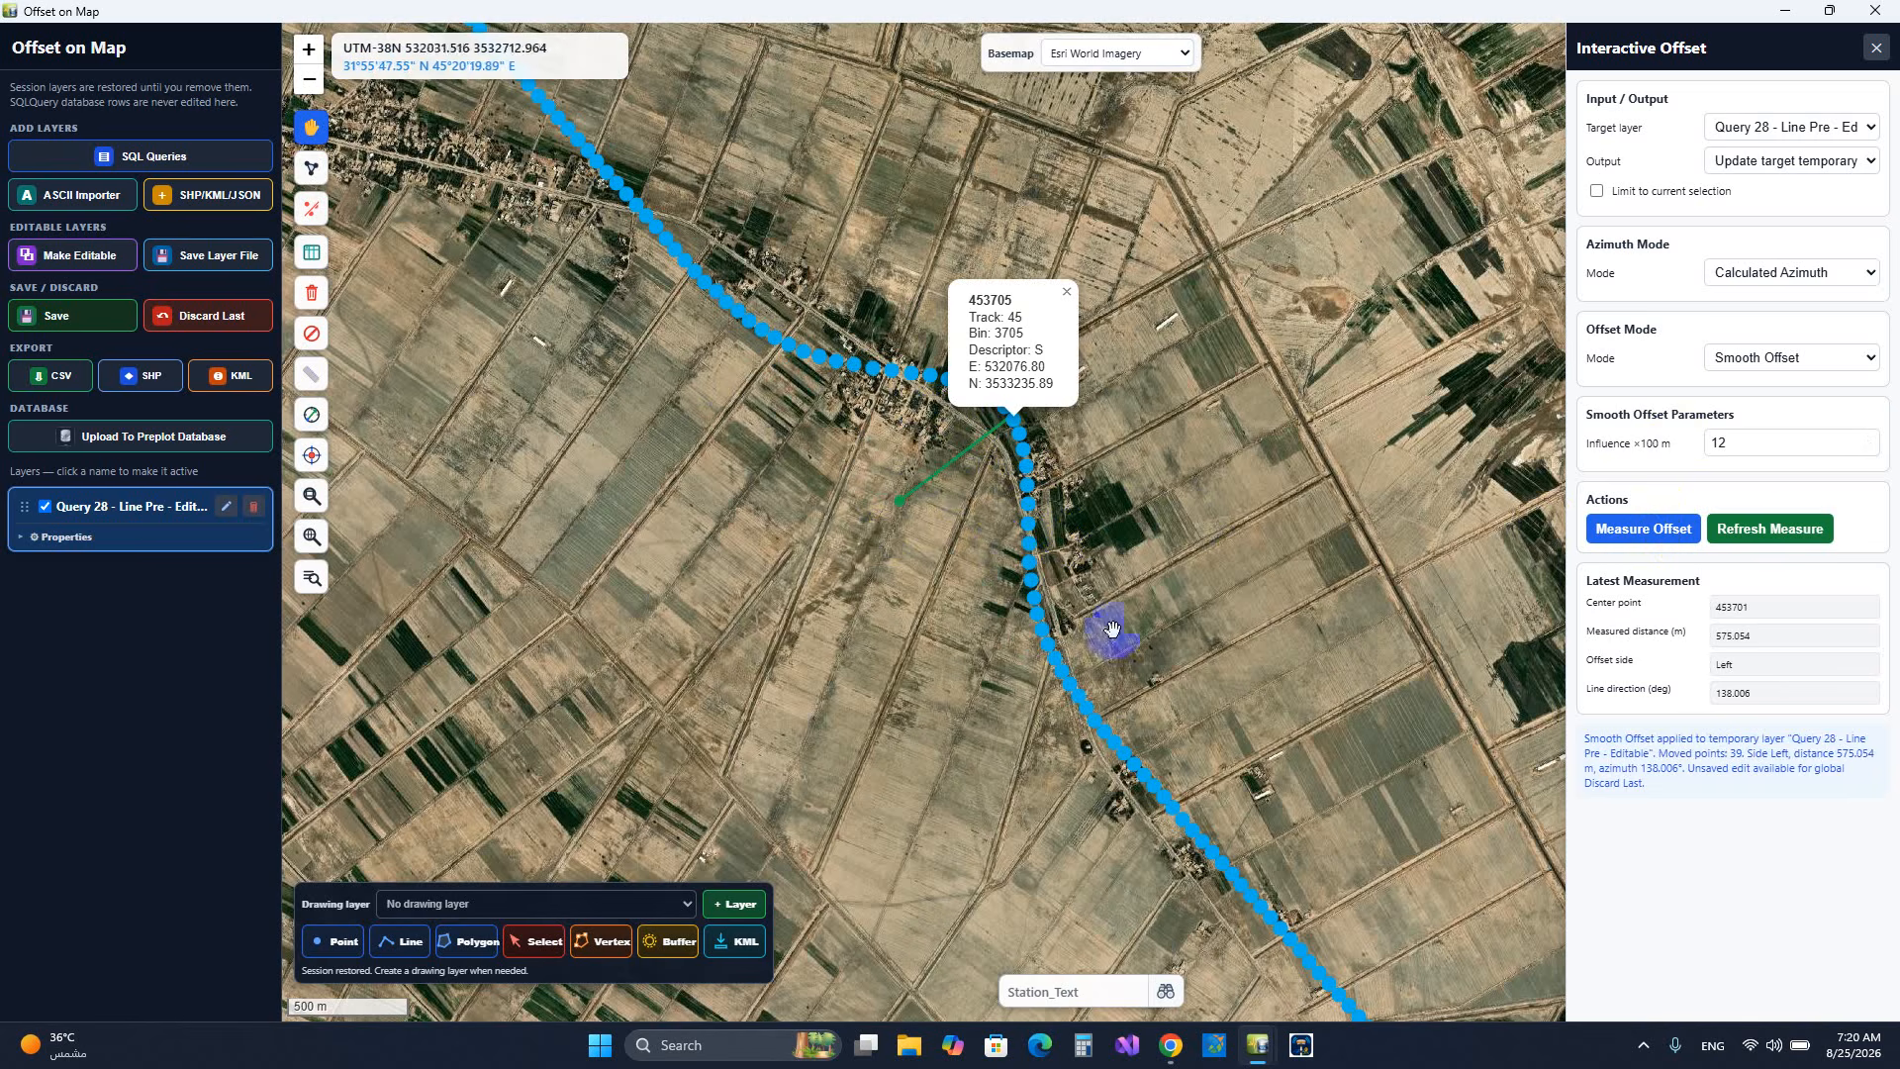
- Clear the measurement and discard the smooth offset made with the 12 ×100 m influence
{"action": "left_click", "coordinate": [1769, 527]}
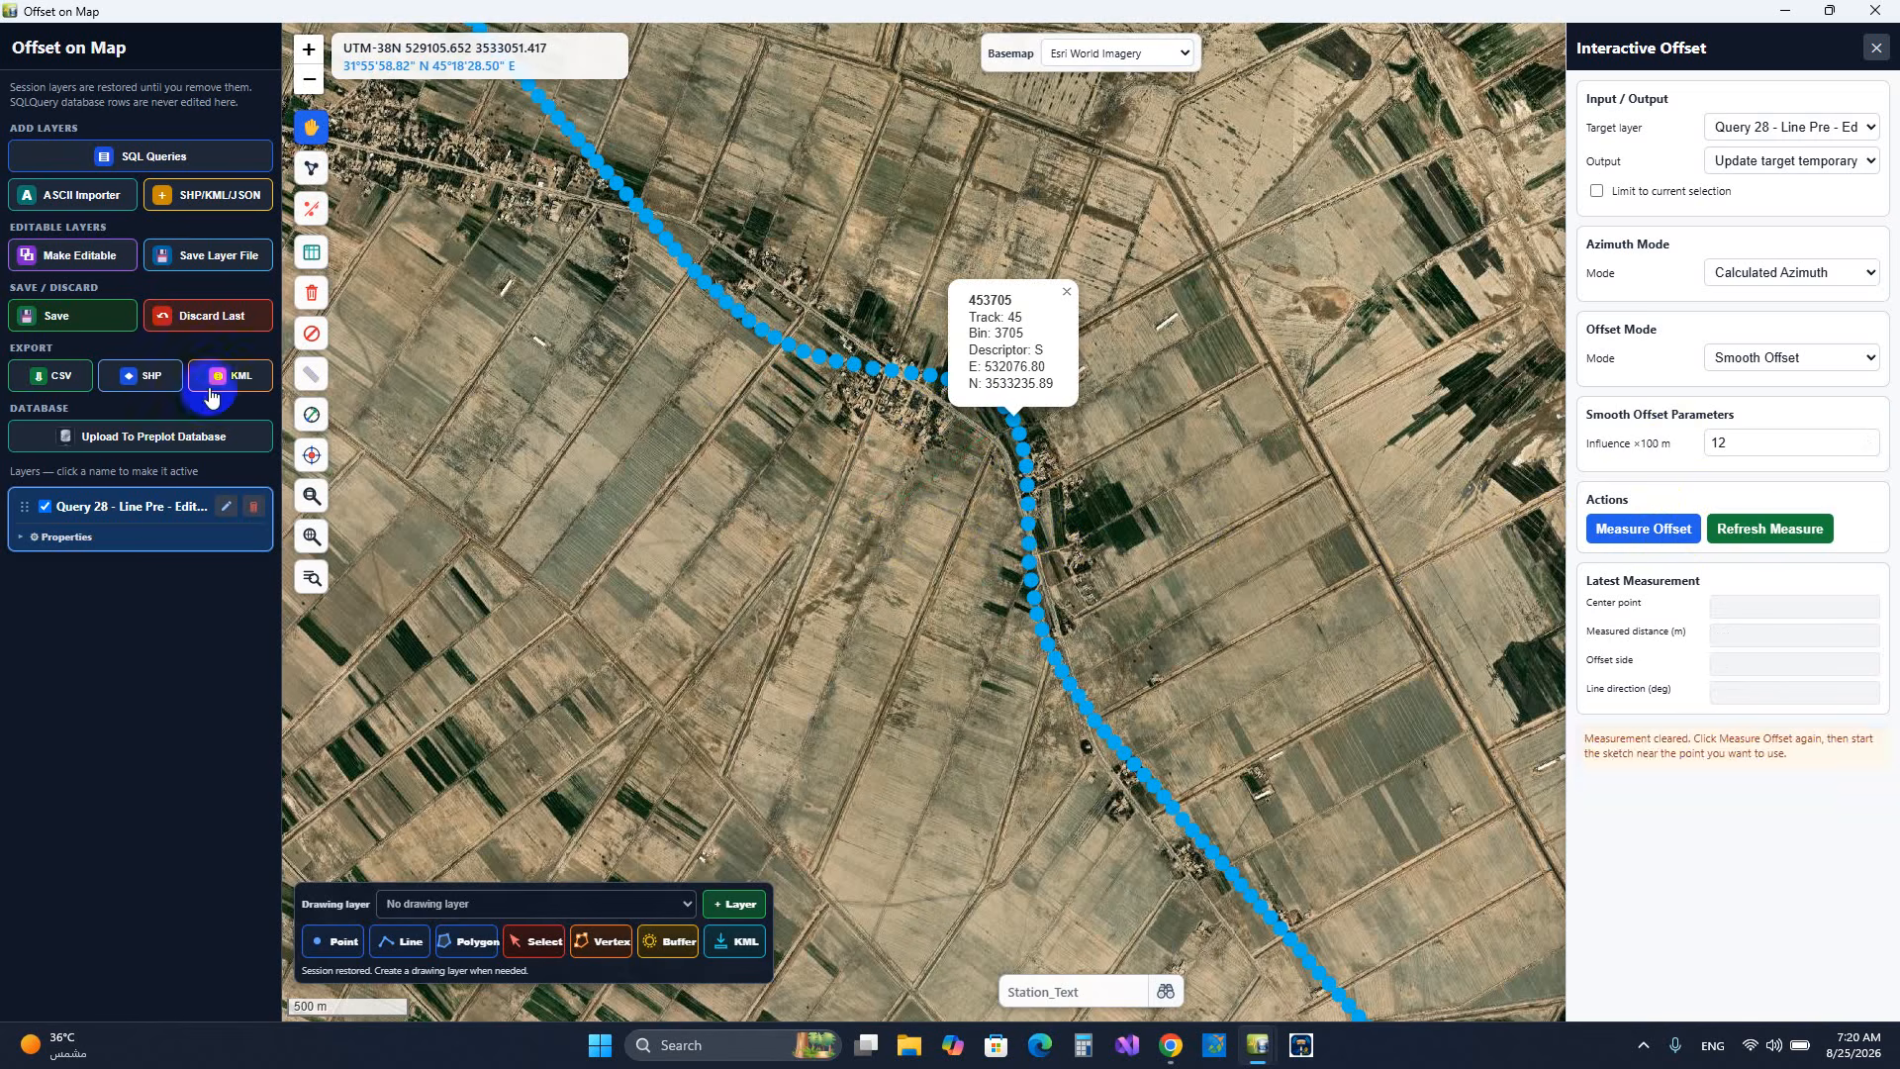
{"action": "left_click", "coordinate": [229, 331]}
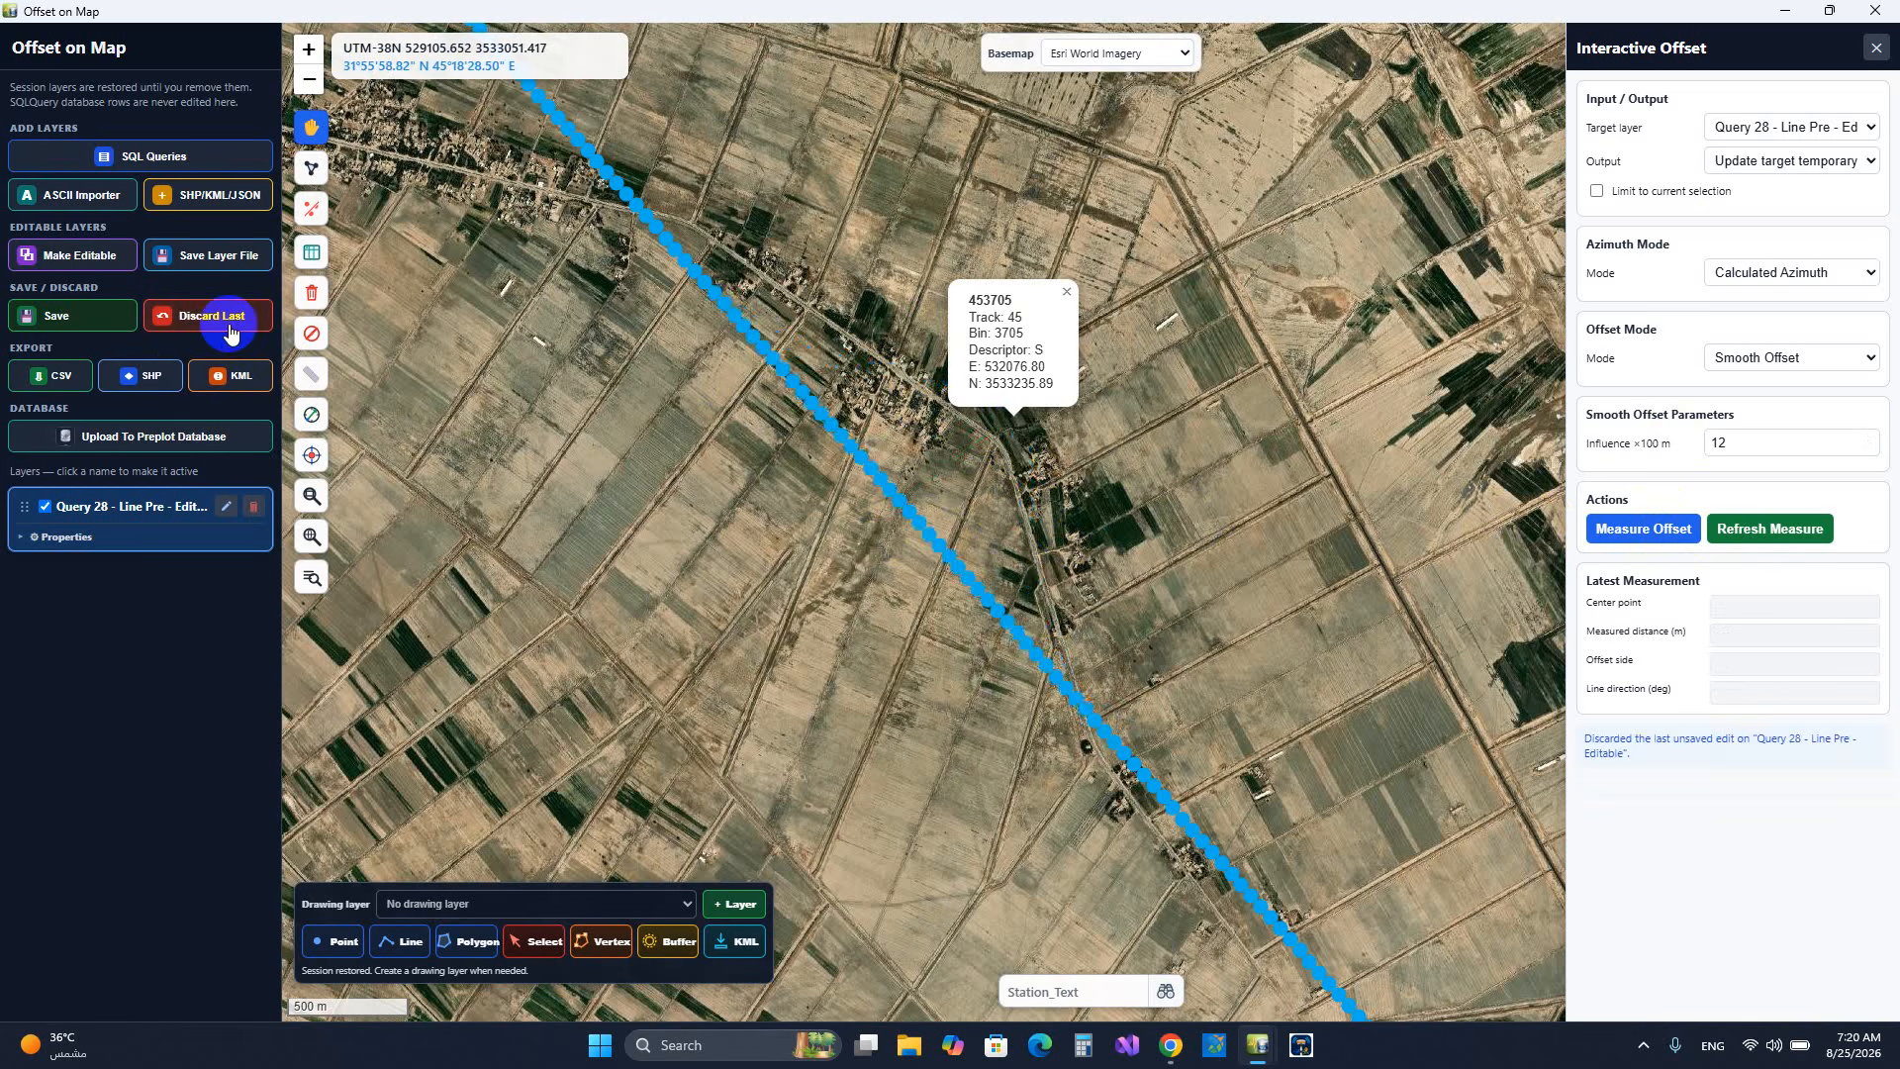
- Switch the offset mode to Conditional Offset, keeping the edge-middle steps at 25 and setting the center flat points to 3
{"action": "left_click", "coordinate": [1816, 362]}
{"action": "left_click", "coordinate": [1813, 409]}
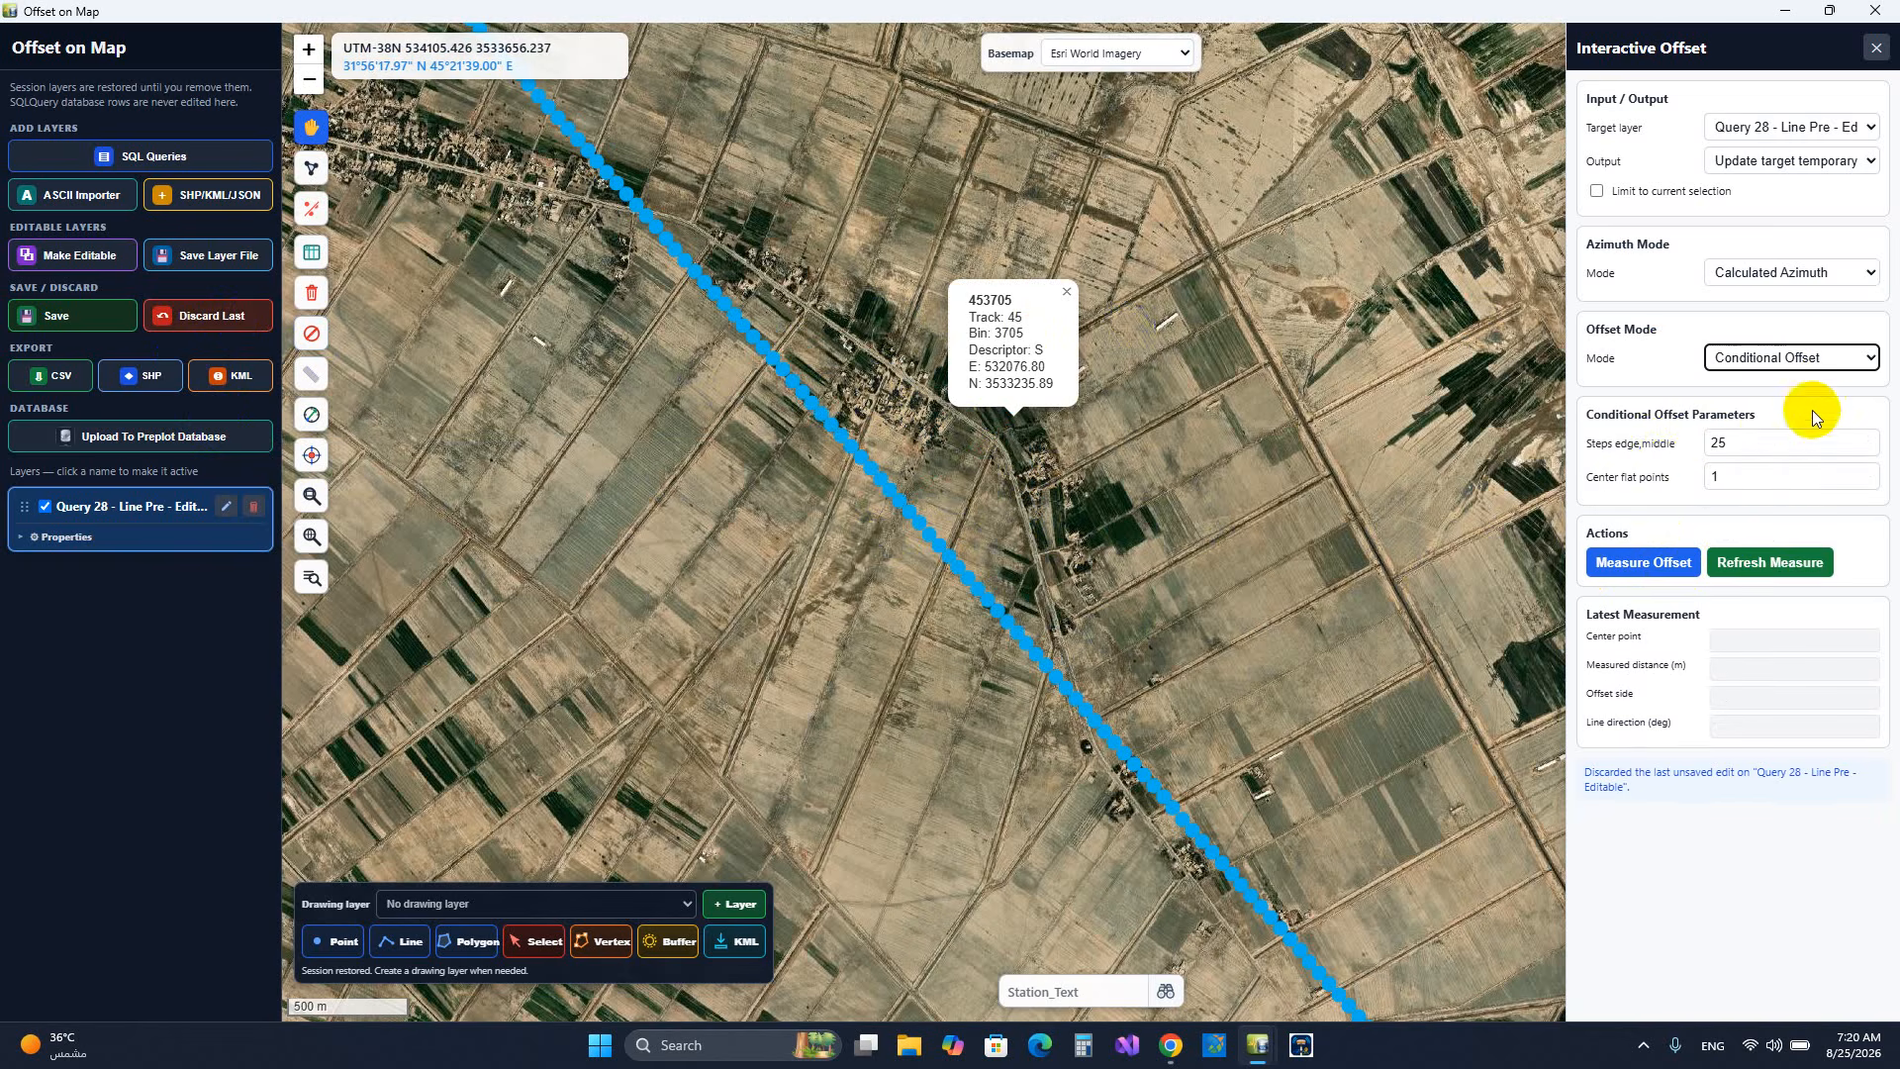
{"action": "left_click", "coordinate": [1738, 439]}
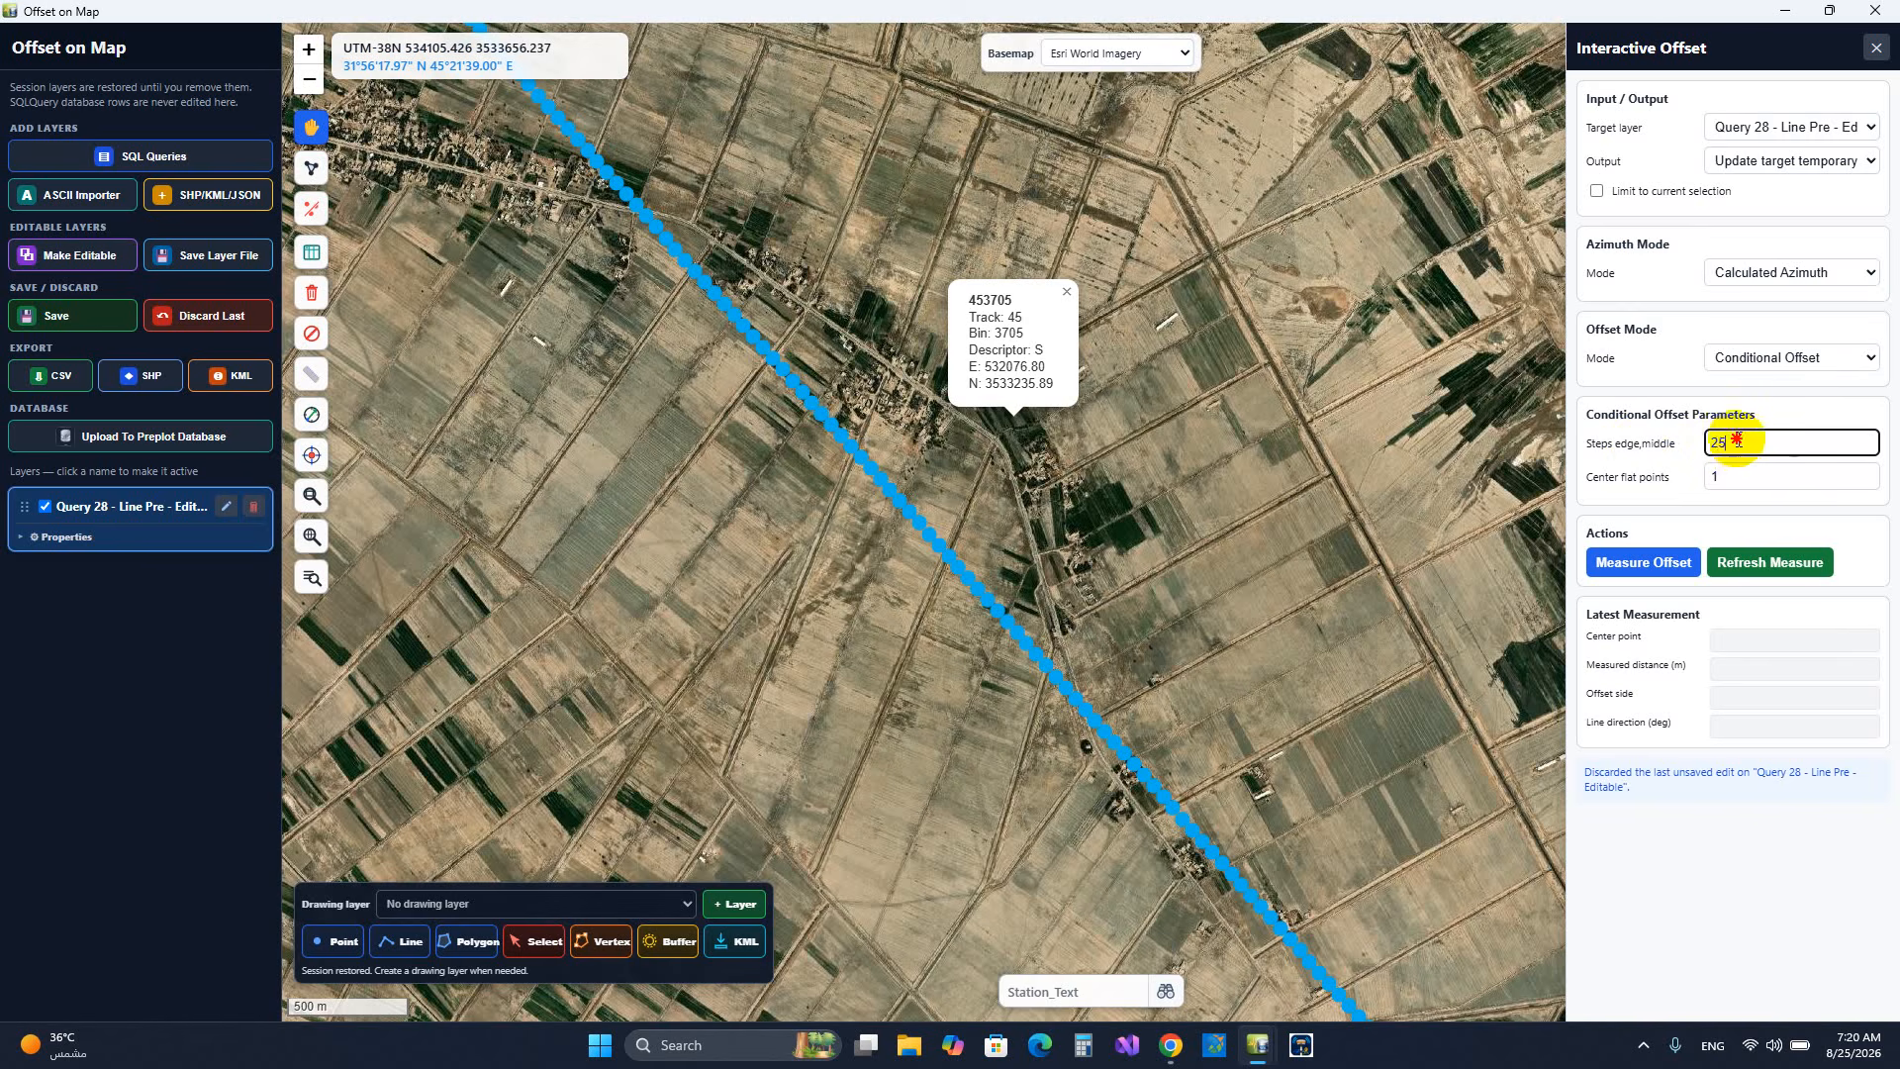
{"action": "double_click", "coordinate": [1744, 447]}
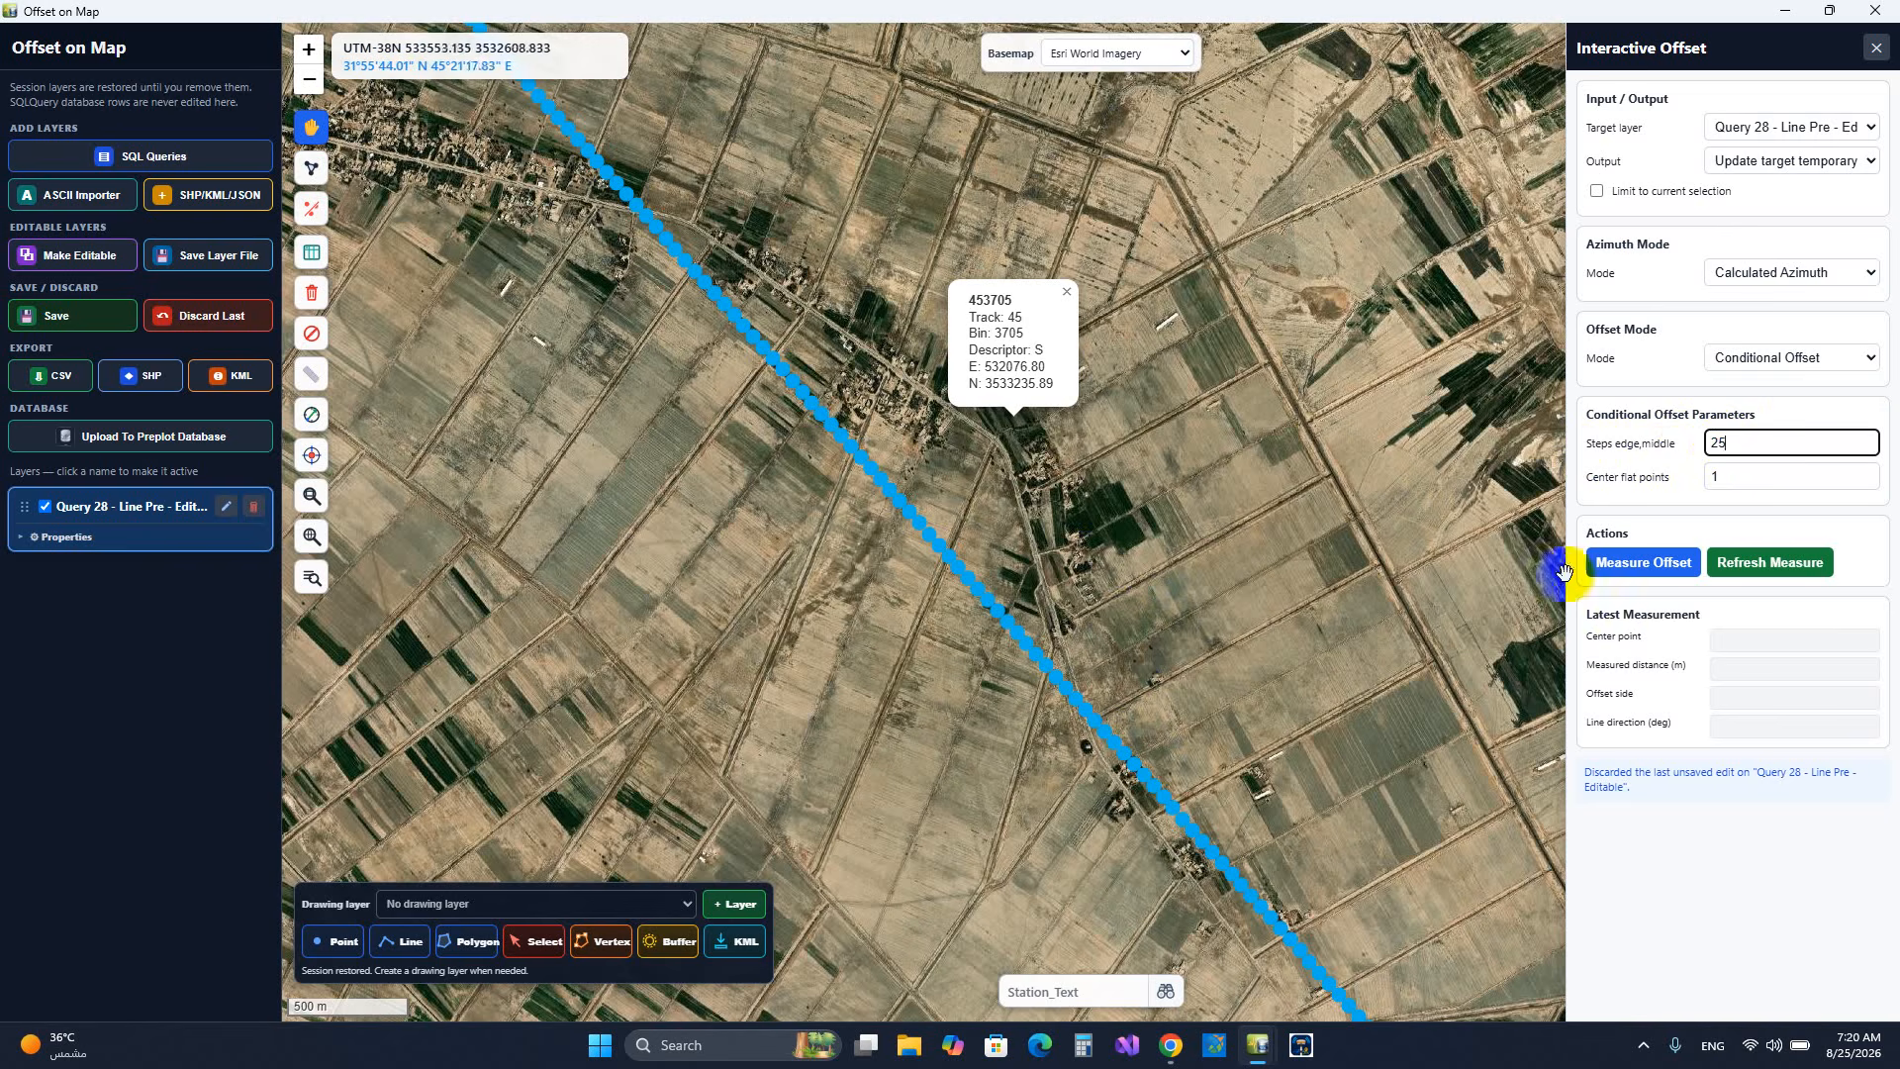
{"action": "left_click", "coordinate": [1661, 485]}
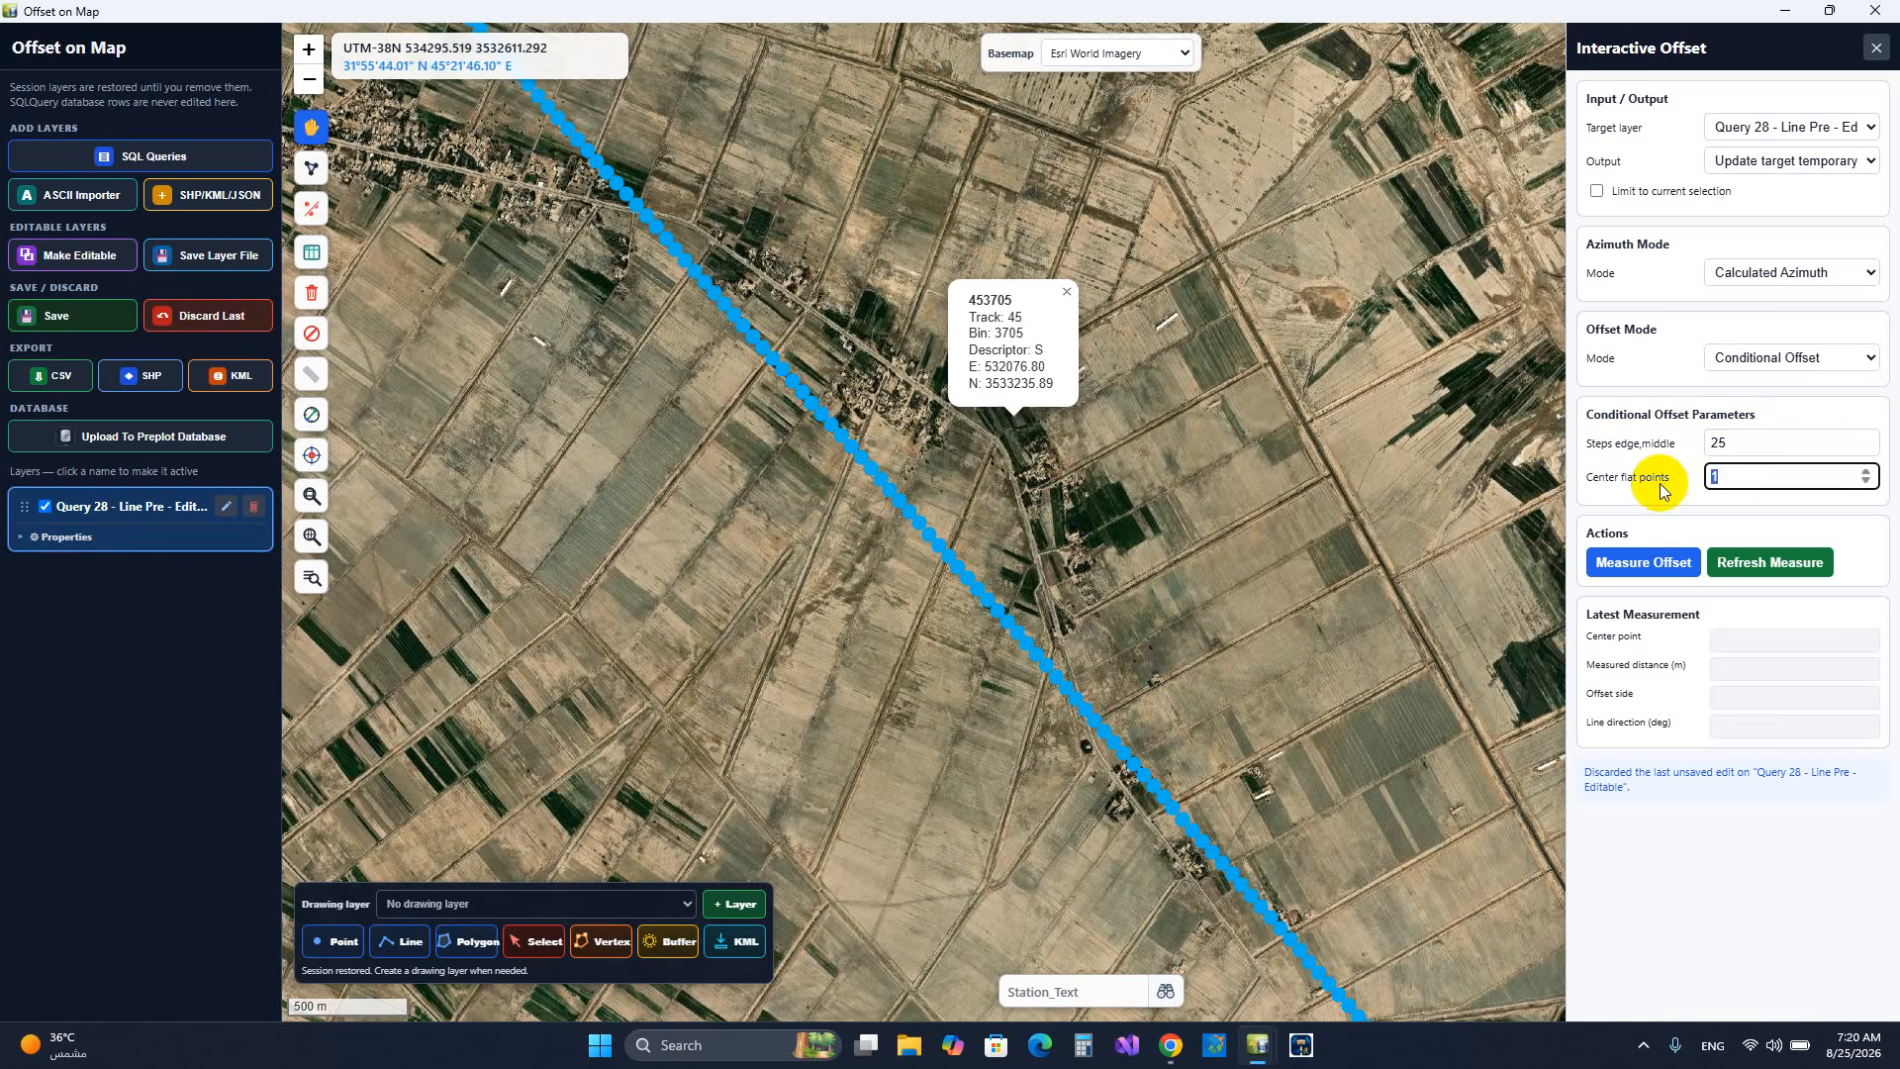
{"action": "type", "text": "3"}
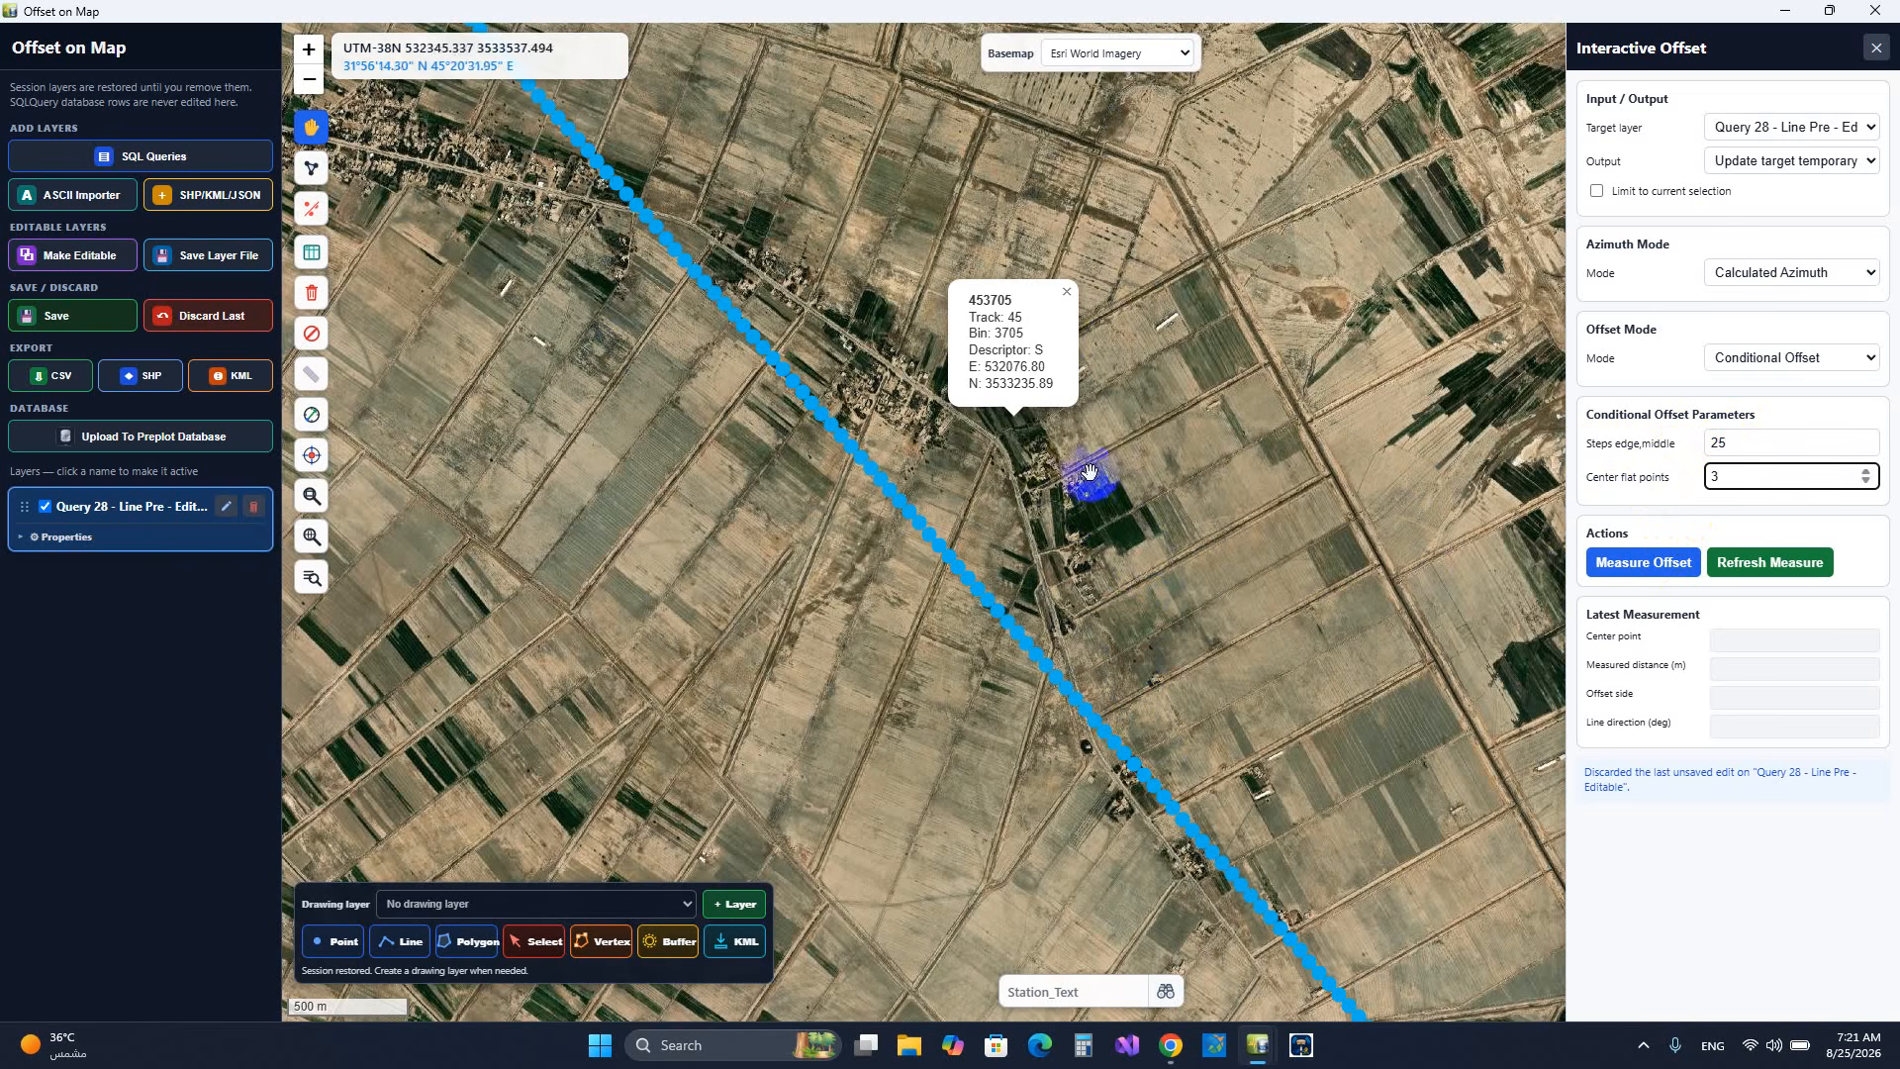
{"action": "left_click", "coordinate": [1179, 378]}
- Apply a conditional offset of about 564 m to the line's left side at the village and inspect the flat center points
{"action": "left_click", "coordinate": [1608, 561]}
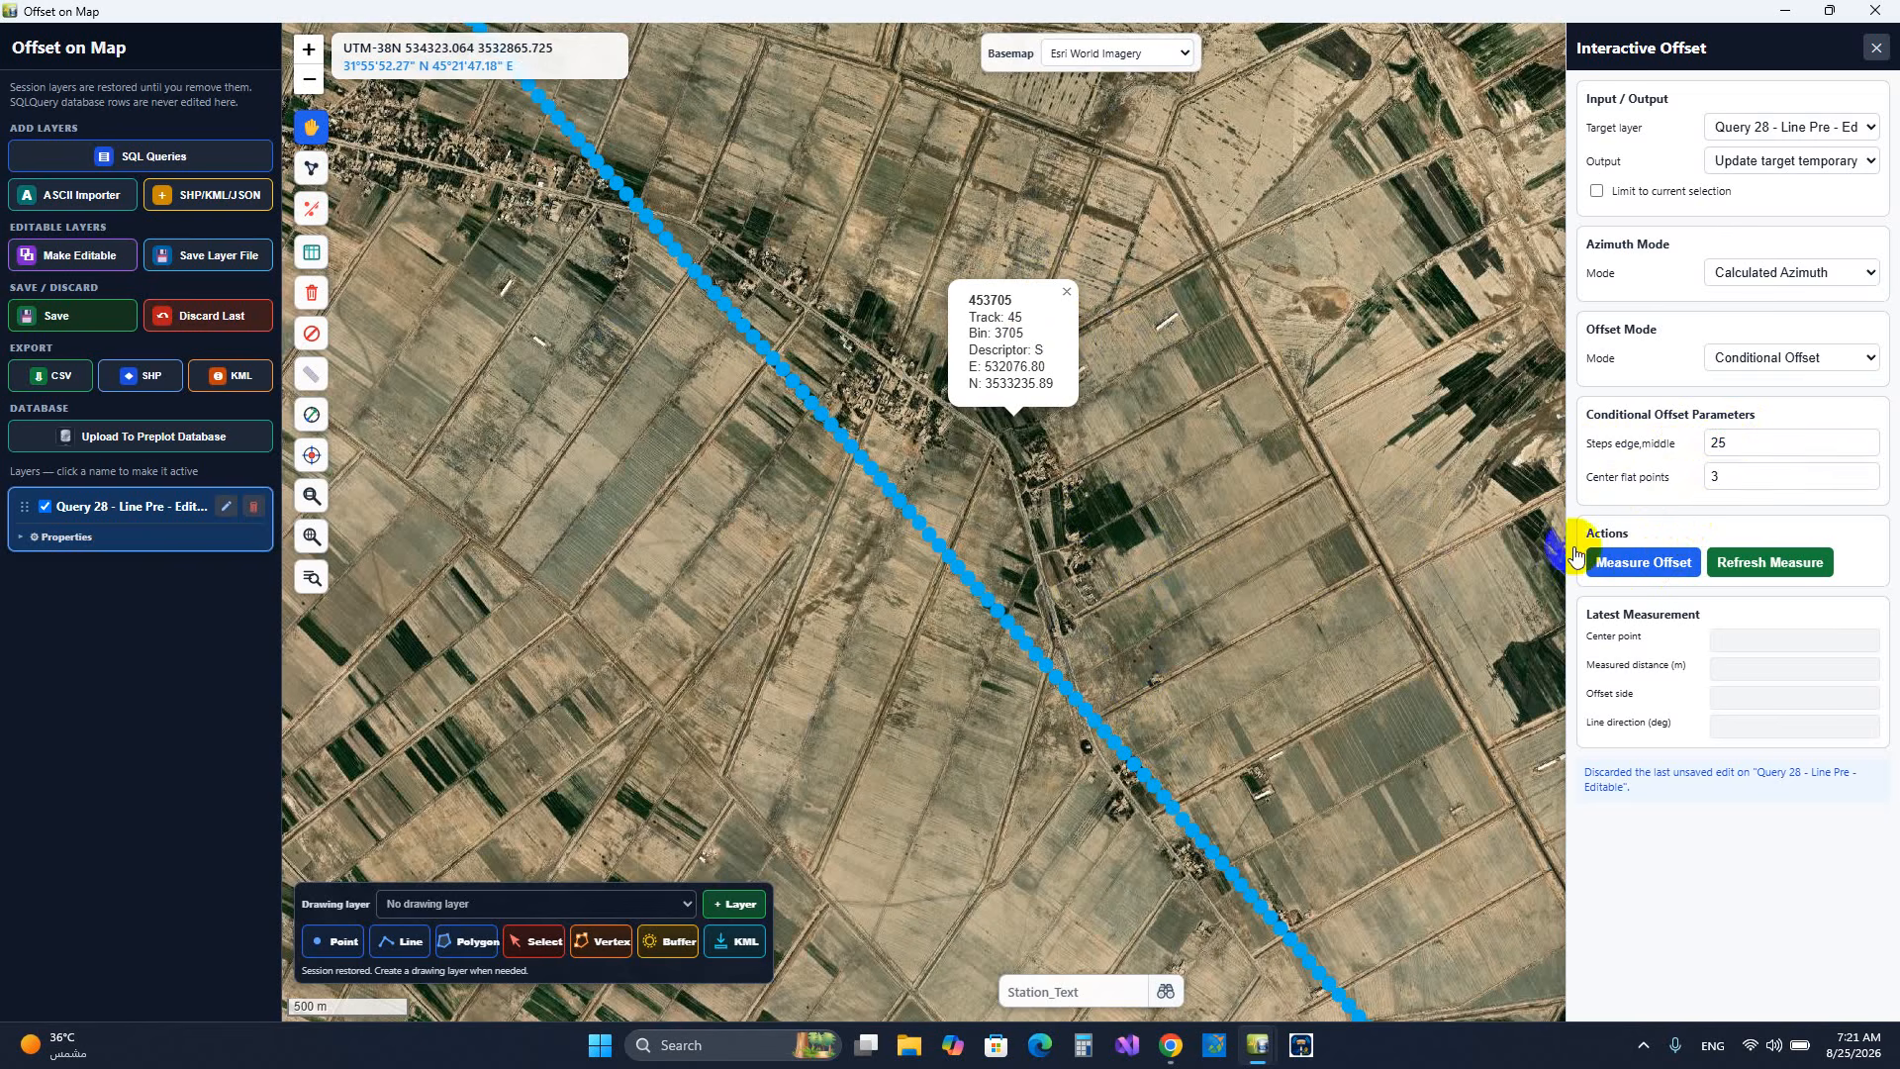
{"action": "left_click", "coordinate": [896, 507]}
{"action": "left_click", "coordinate": [1007, 528]}
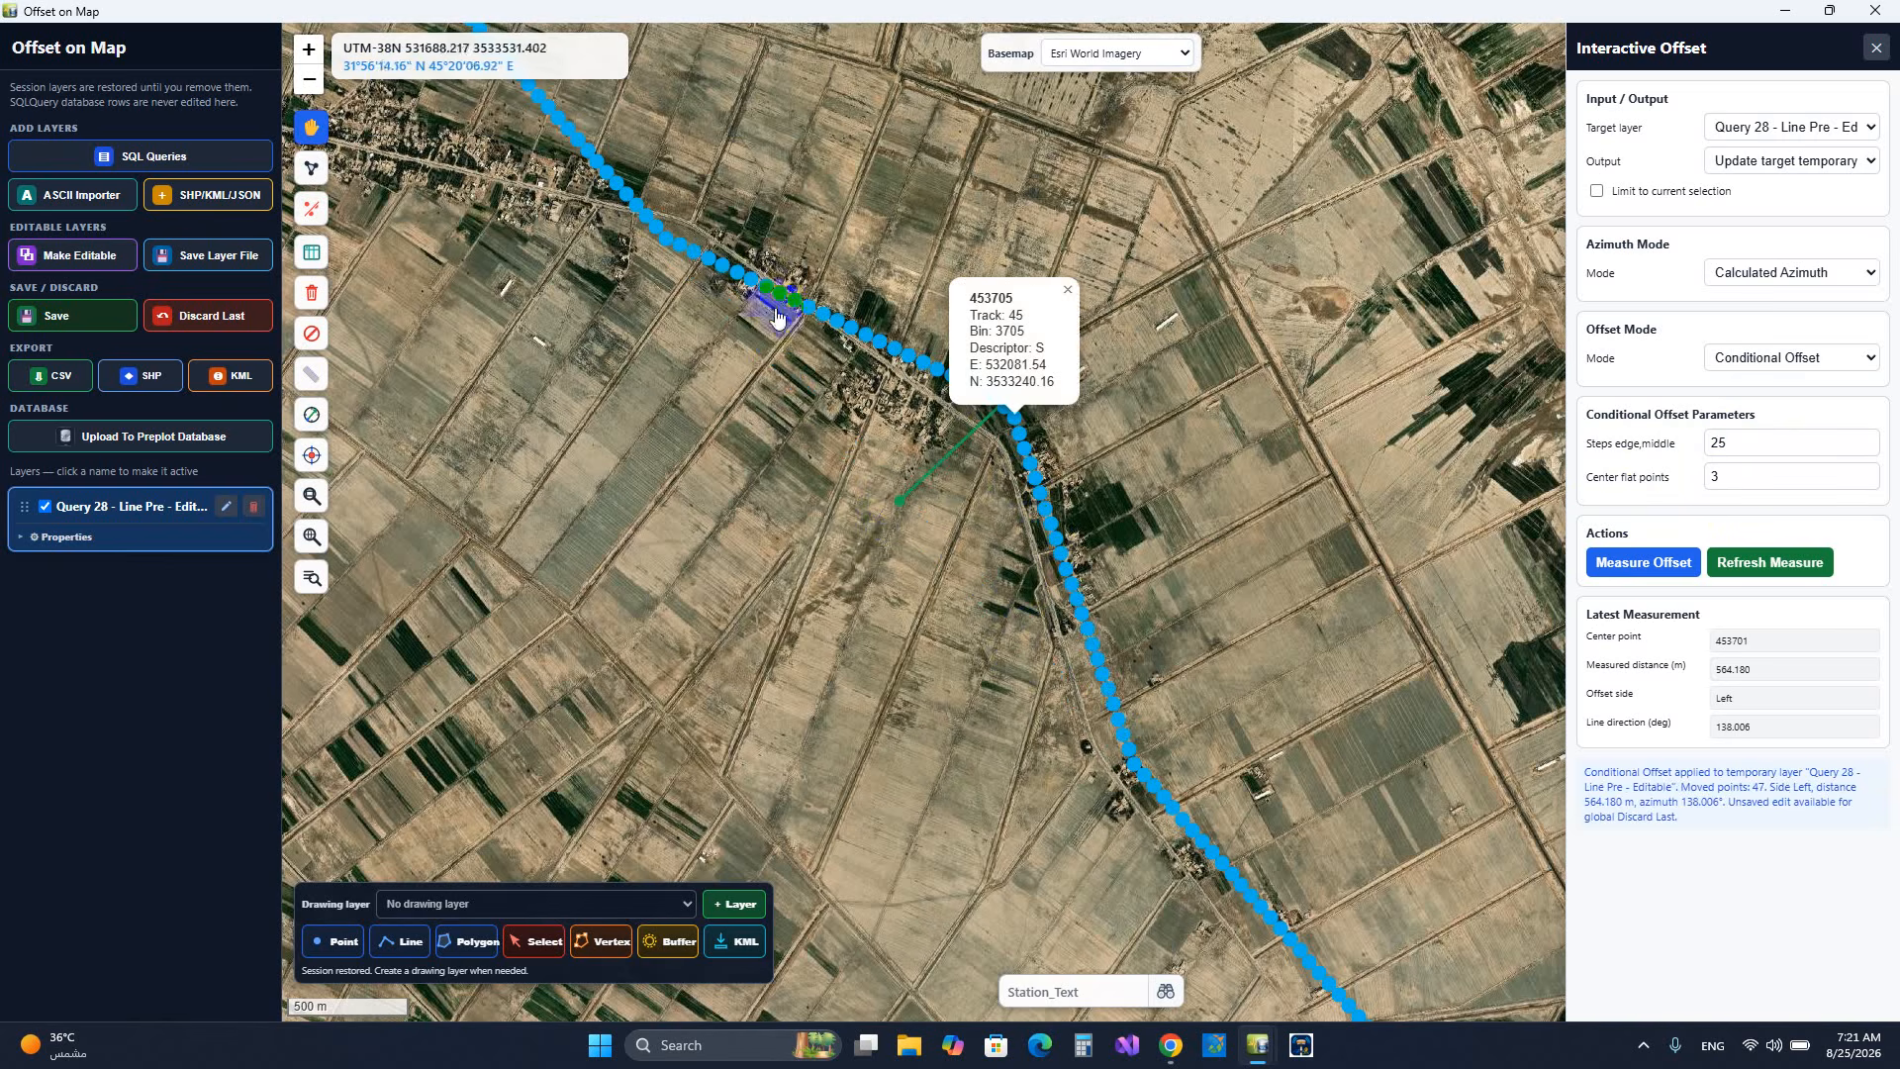
{"action": "left_click", "coordinate": [1064, 300]}
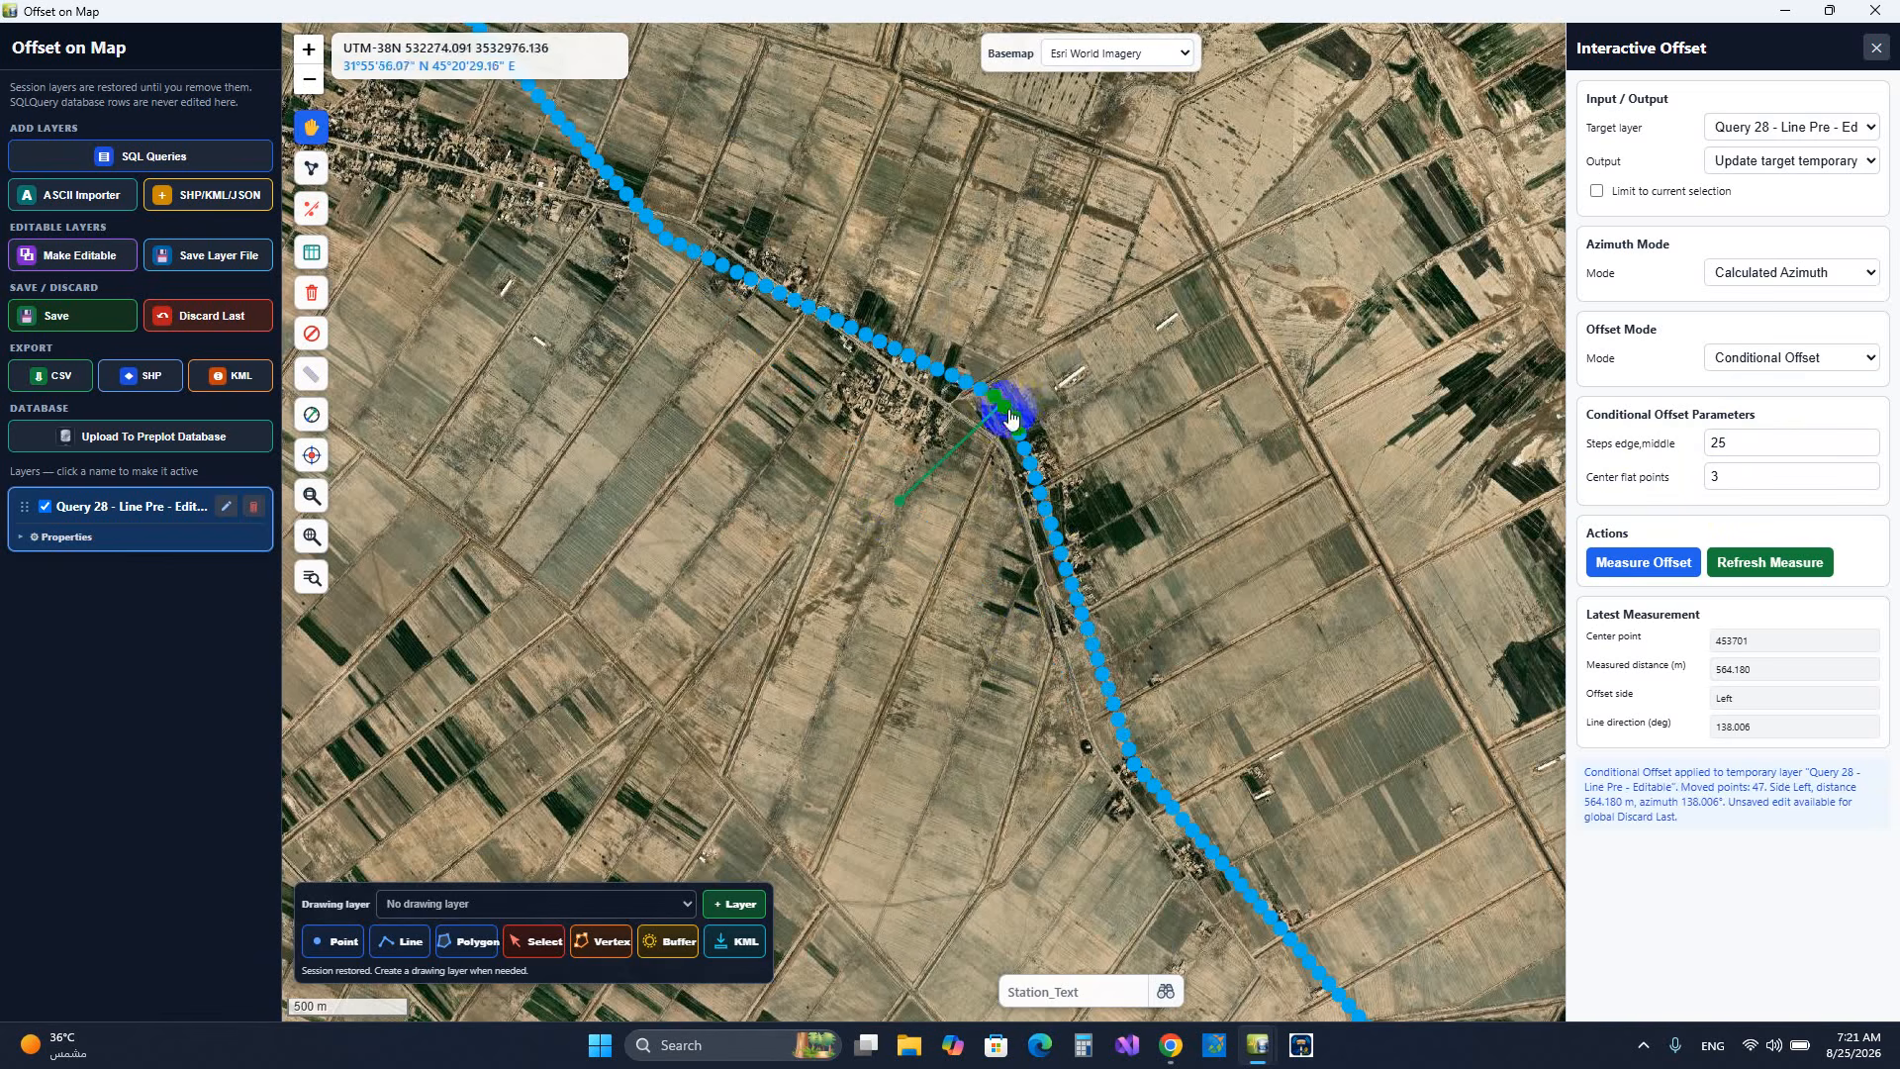
{"action": "scroll", "coordinate": [907, 385], "scroll_direction": "up", "scroll_amount": 3}
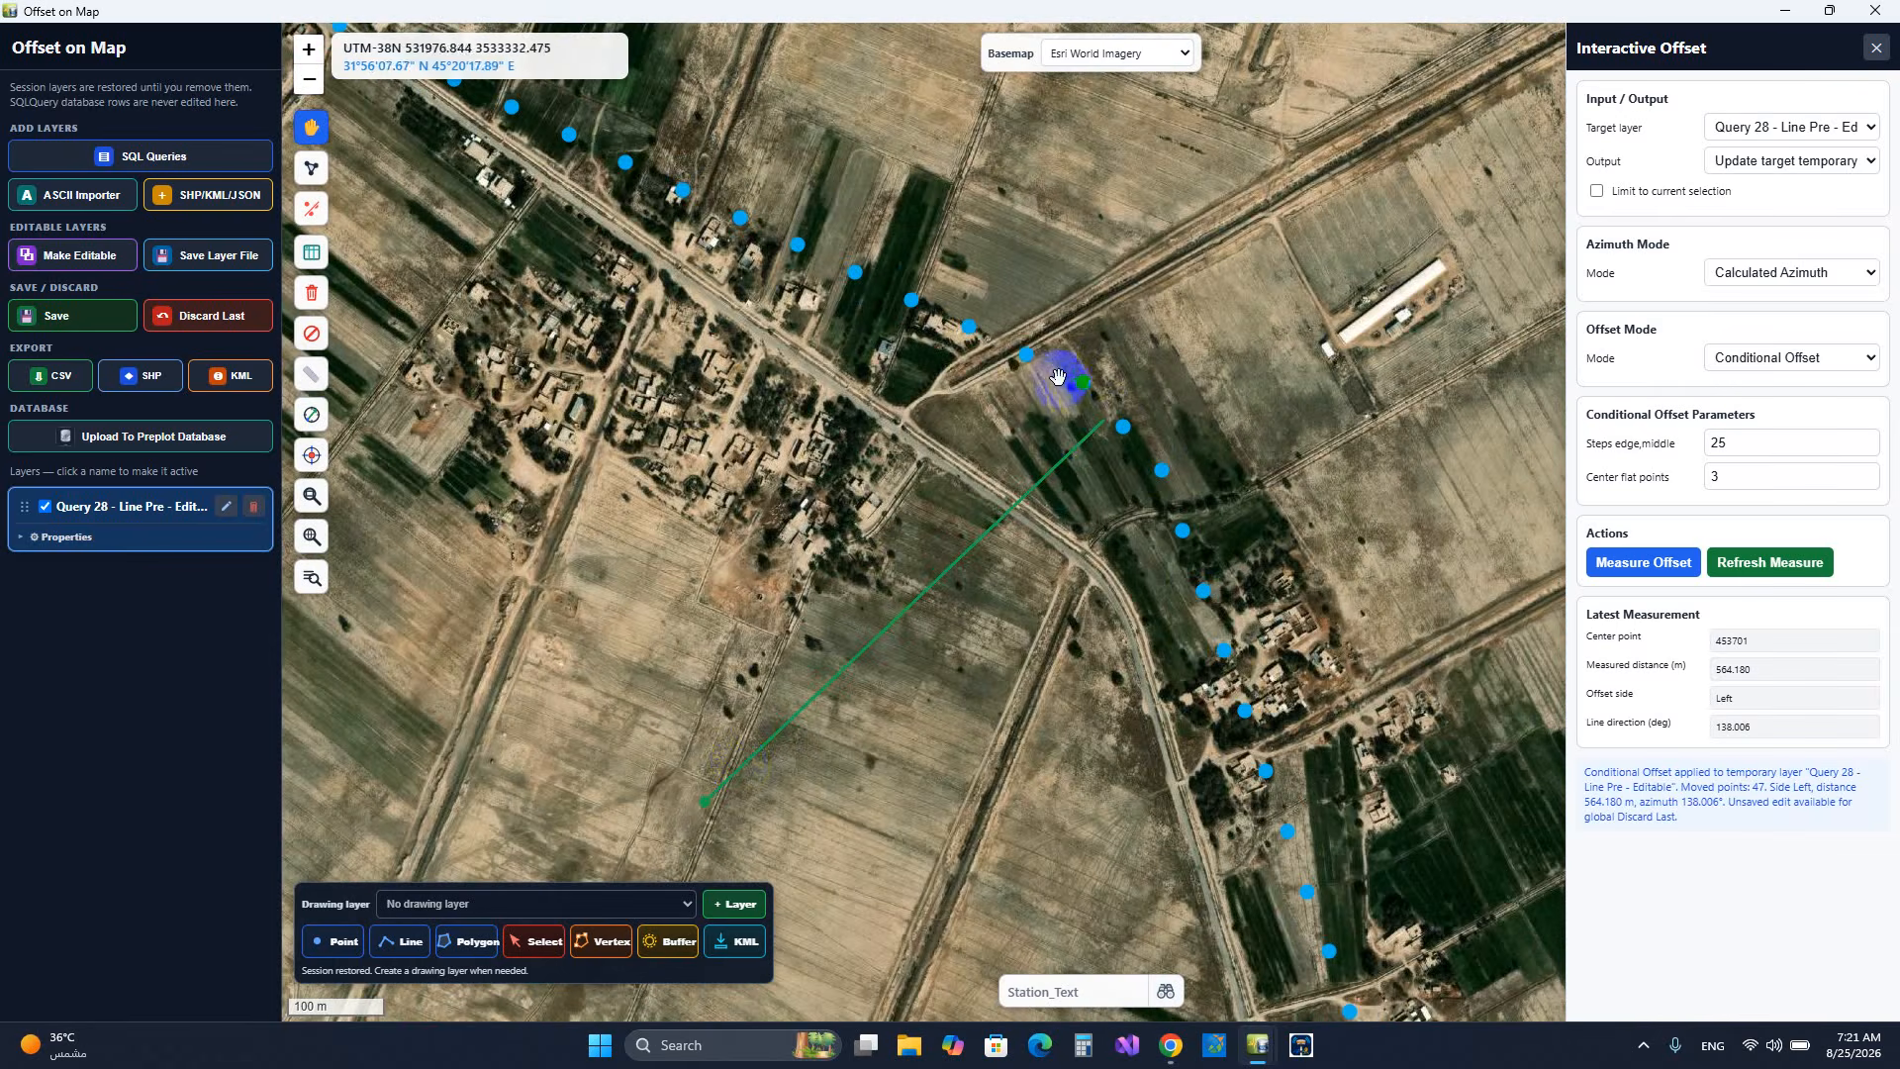
{"action": "scroll", "coordinate": [1131, 488], "scroll_direction": "down", "scroll_amount": 3}
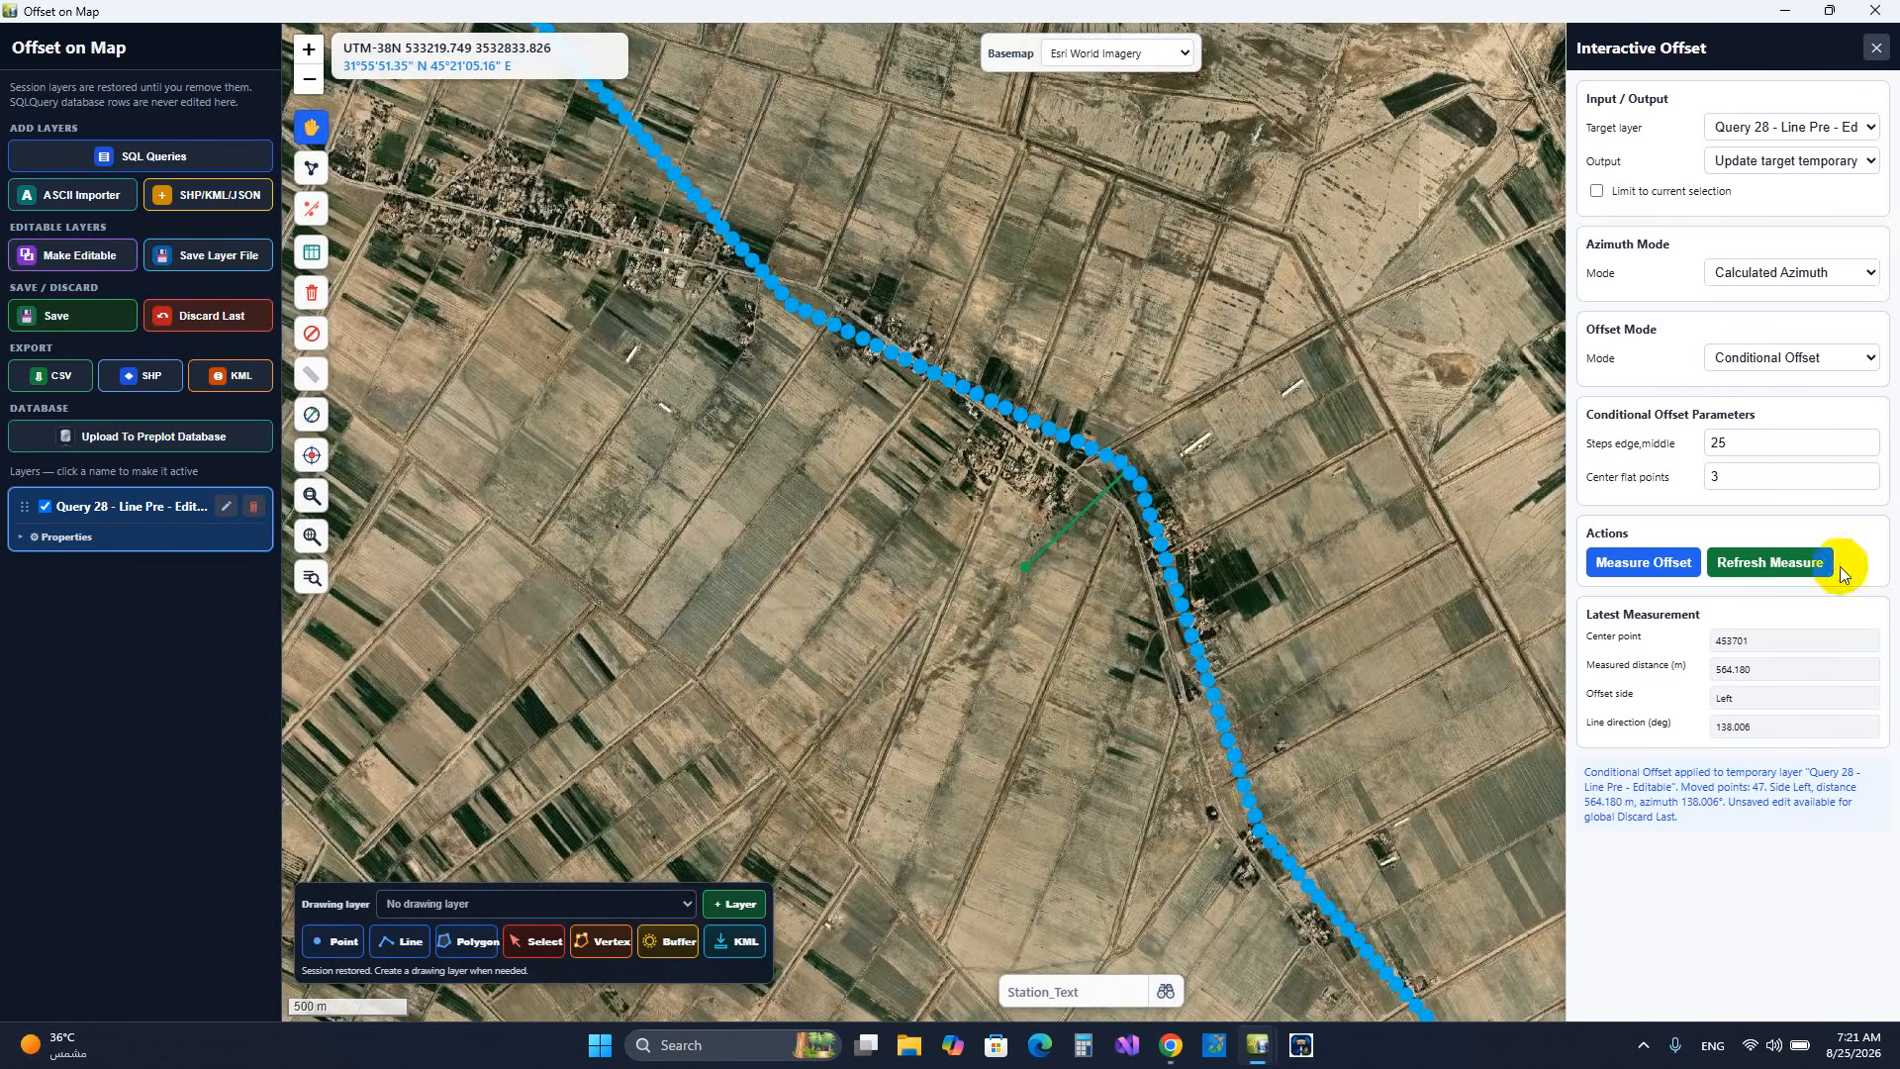
- Clear the measurement and discard the conditional offset edit
{"action": "left_click", "coordinate": [1811, 560]}
{"action": "left_click", "coordinate": [210, 318]}
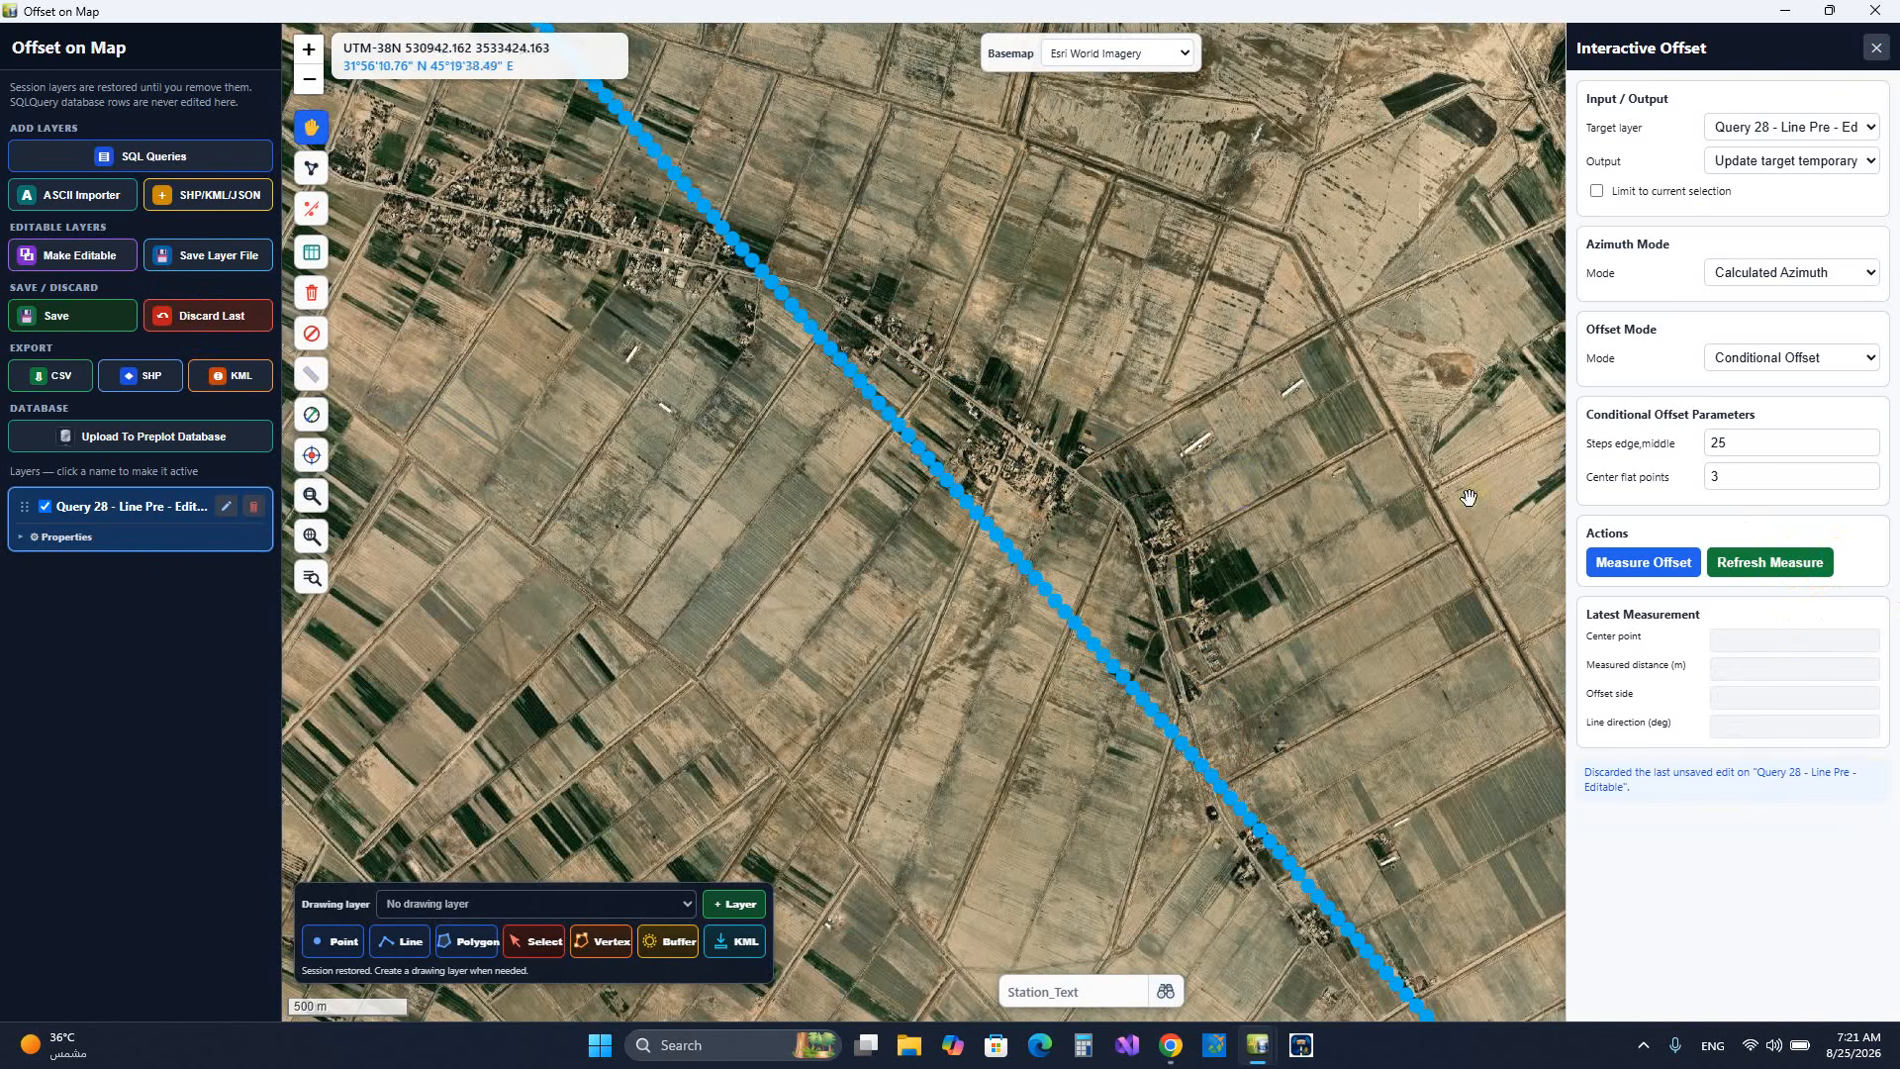
- Switch to Deflection Angle Offset, keeping max angle 10 and padding points 1, and offset the line about 566 m to the left at the village
{"action": "left_click", "coordinate": [1836, 358]}
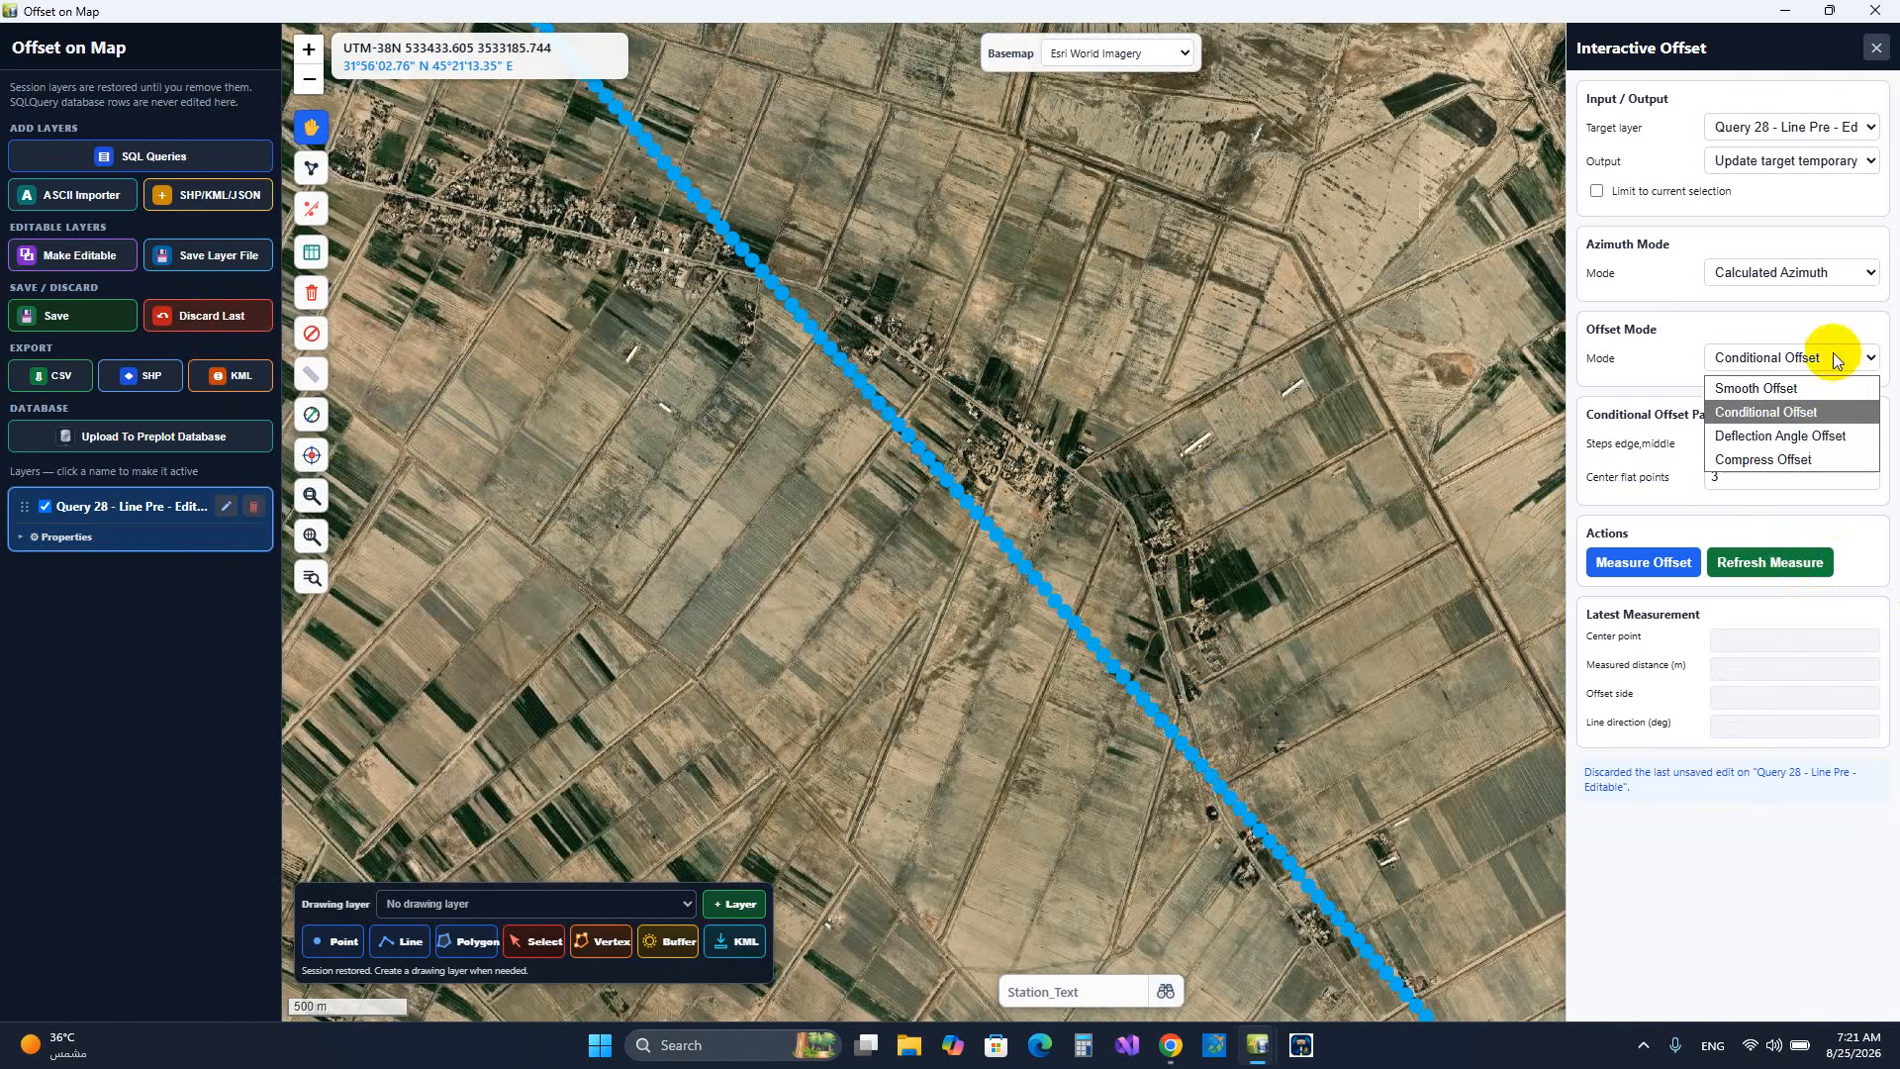
{"action": "left_click", "coordinate": [1796, 432]}
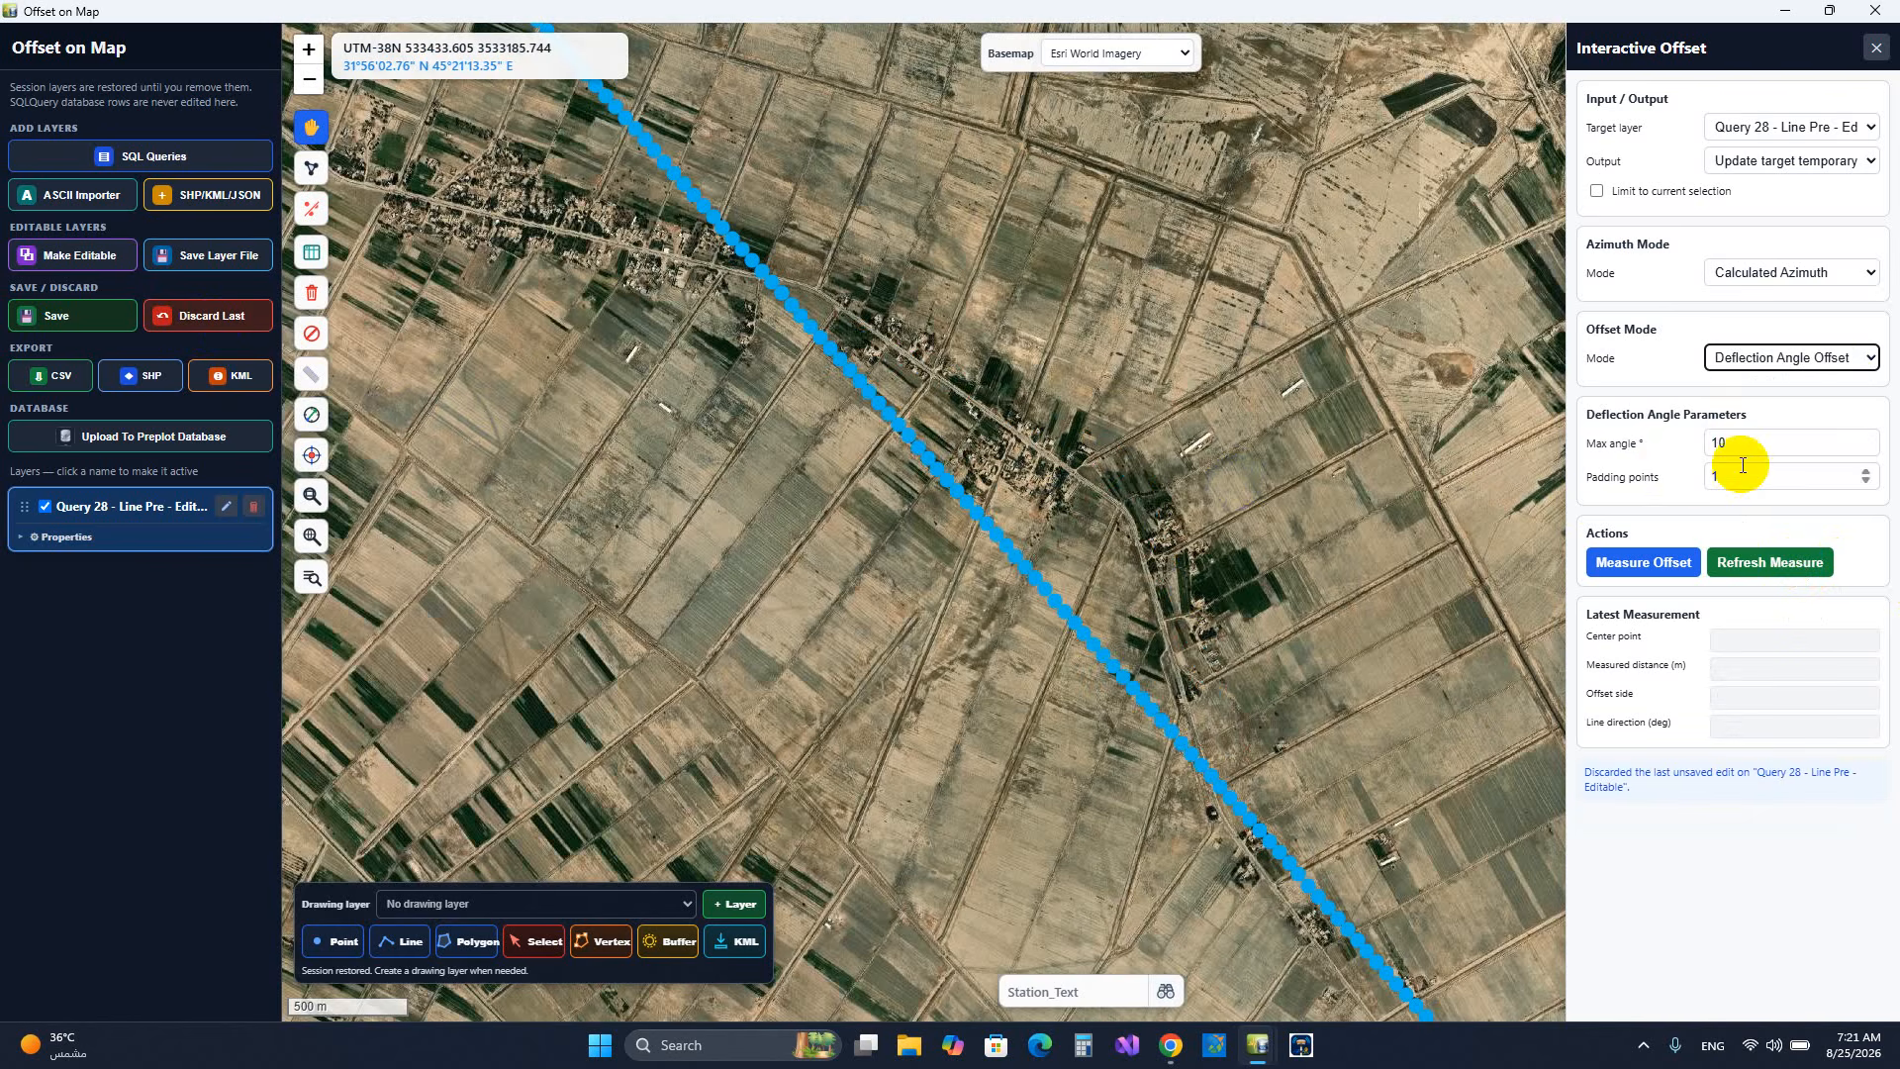
{"action": "scroll", "coordinate": [1175, 692], "scroll_direction": "down", "scroll_amount": 1}
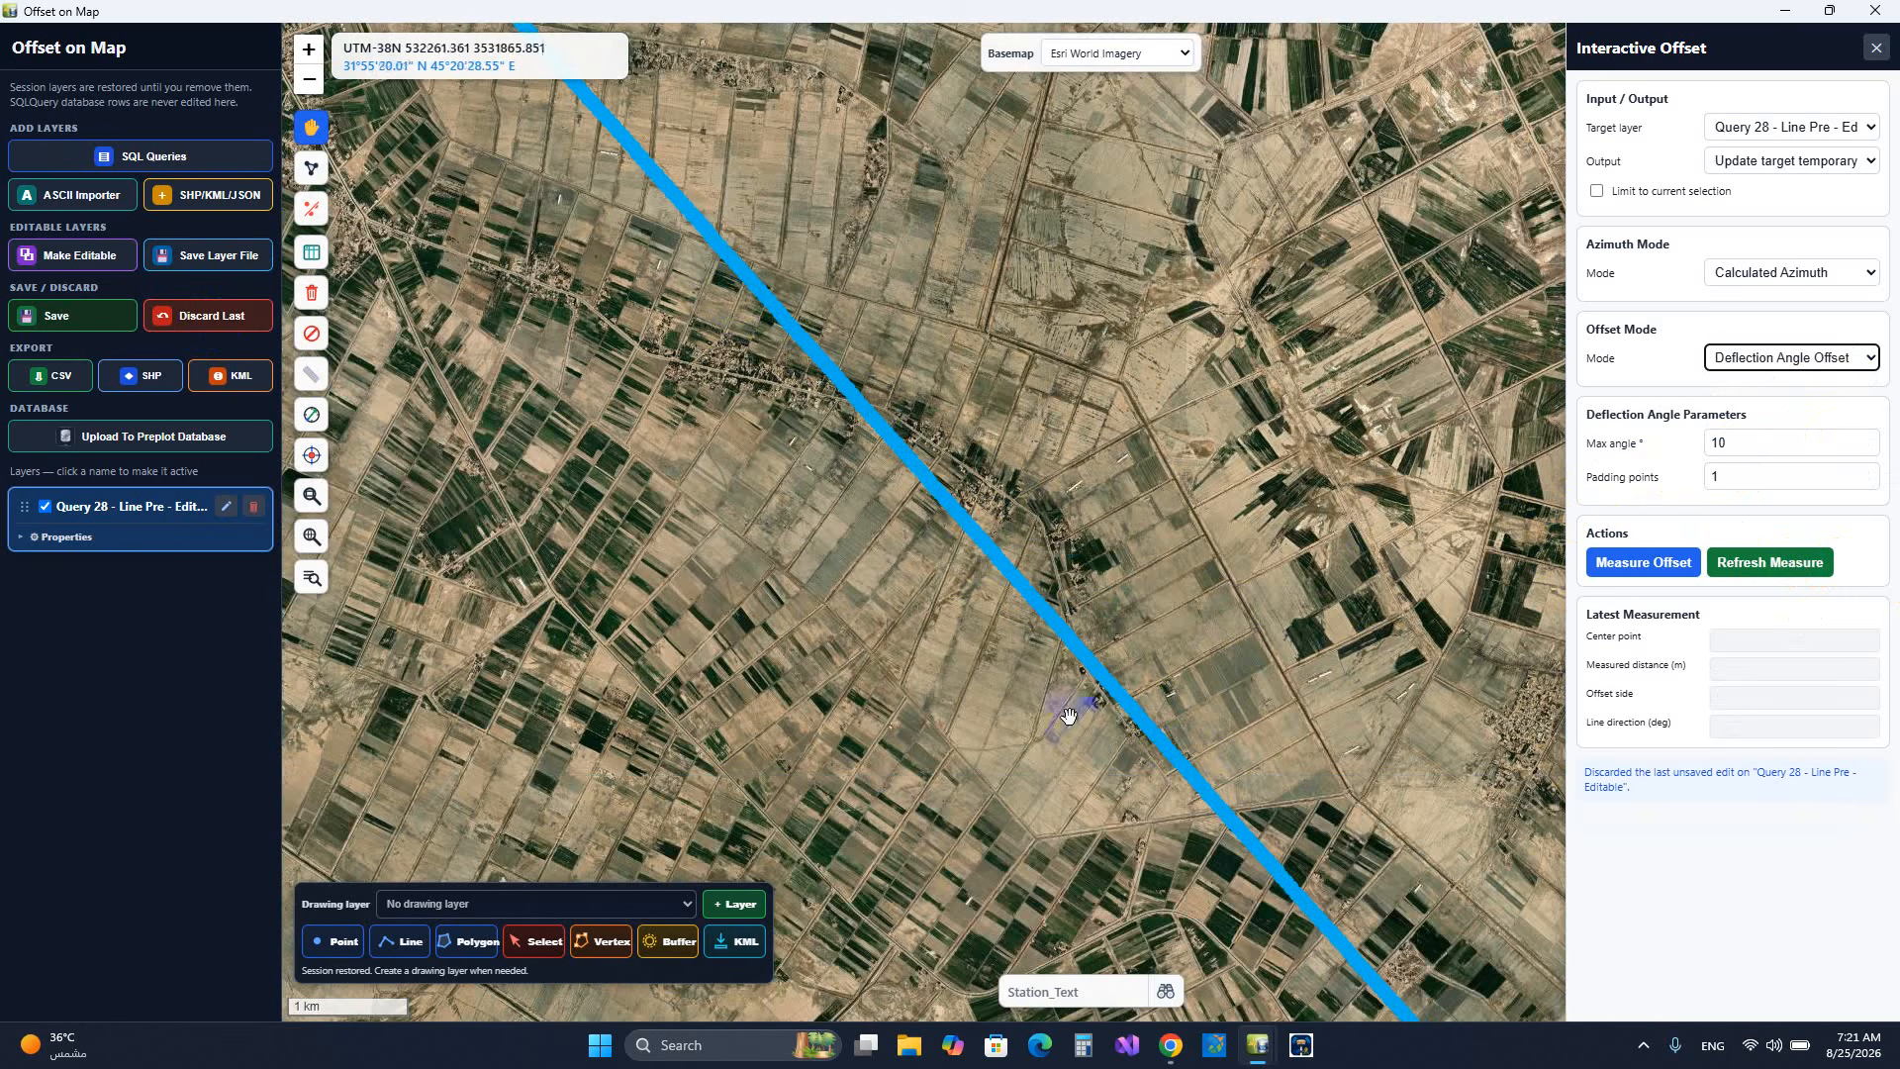
{"action": "left_click", "coordinate": [1643, 563]}
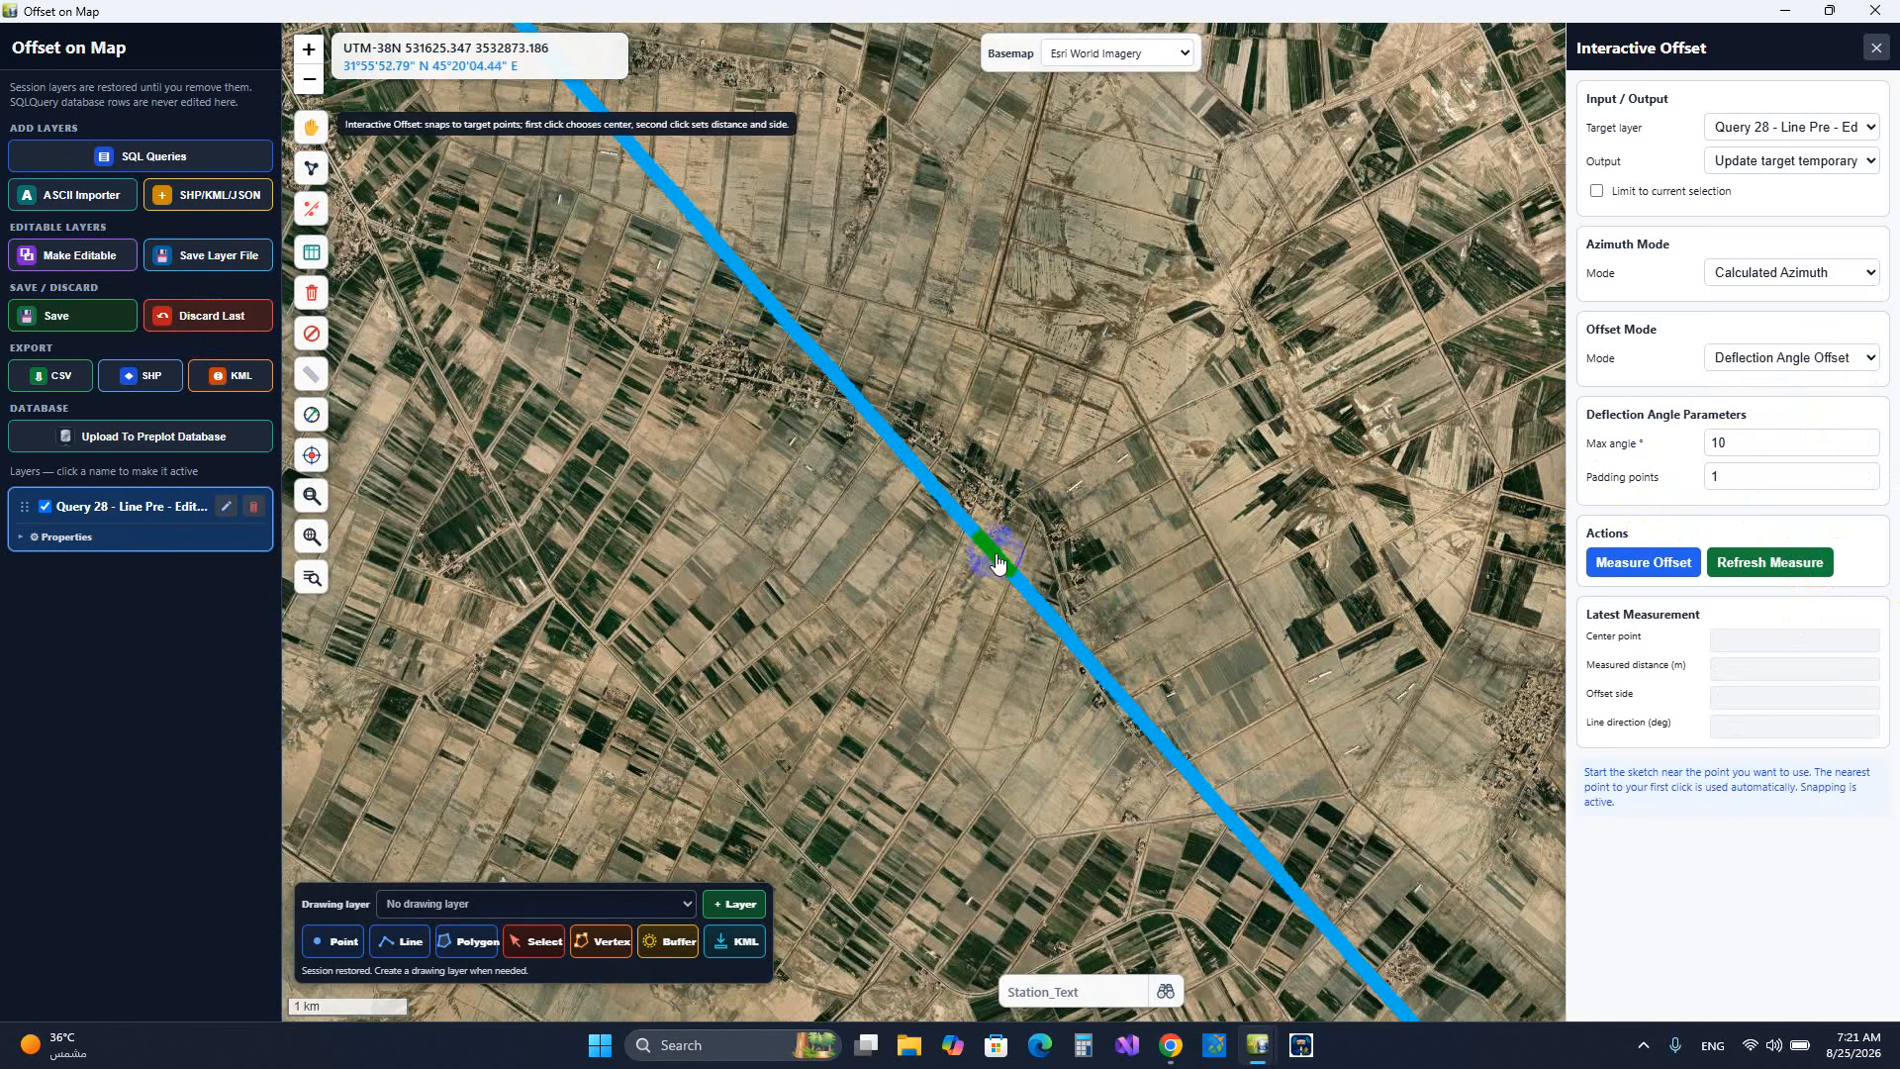
{"action": "left_click", "coordinate": [1053, 514]}
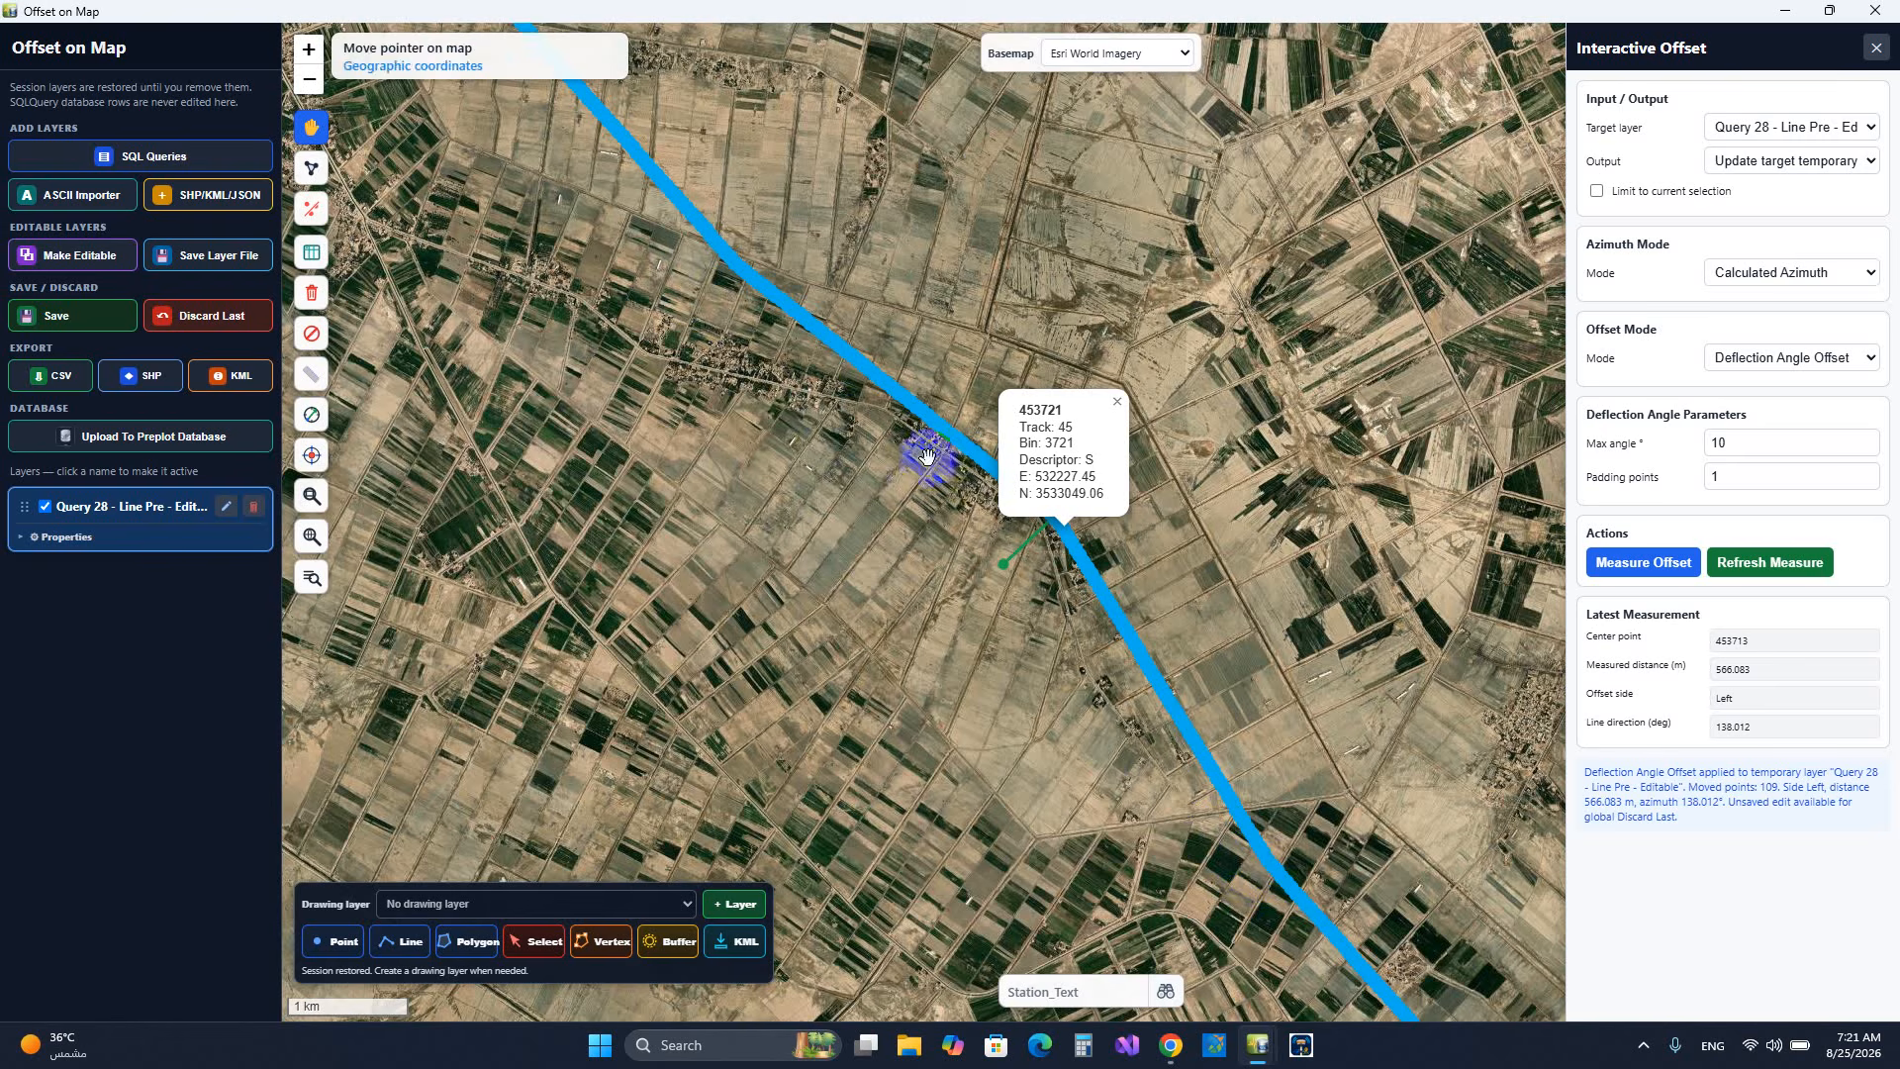
{"action": "left_click", "coordinate": [1116, 407]}
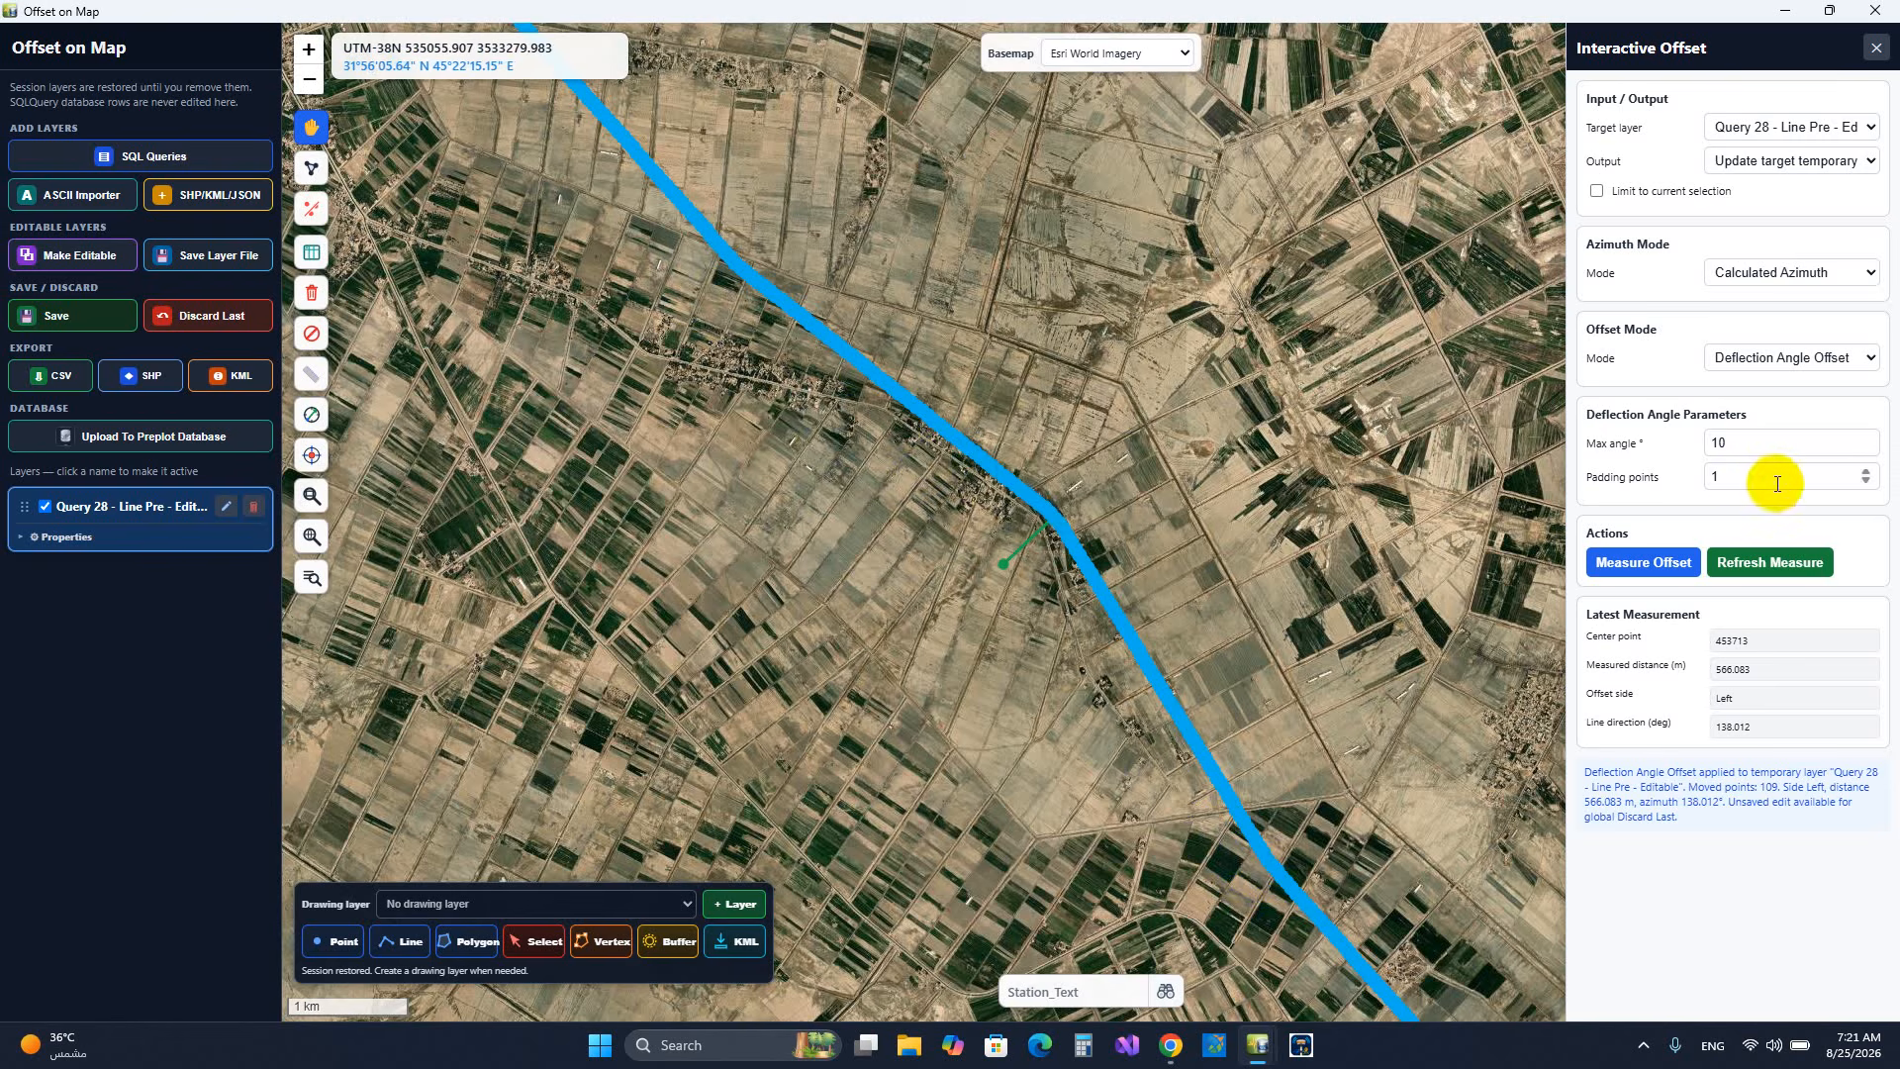
- Clear the measurement and discard the deflection angle offset edit
{"action": "left_click", "coordinate": [1613, 480]}
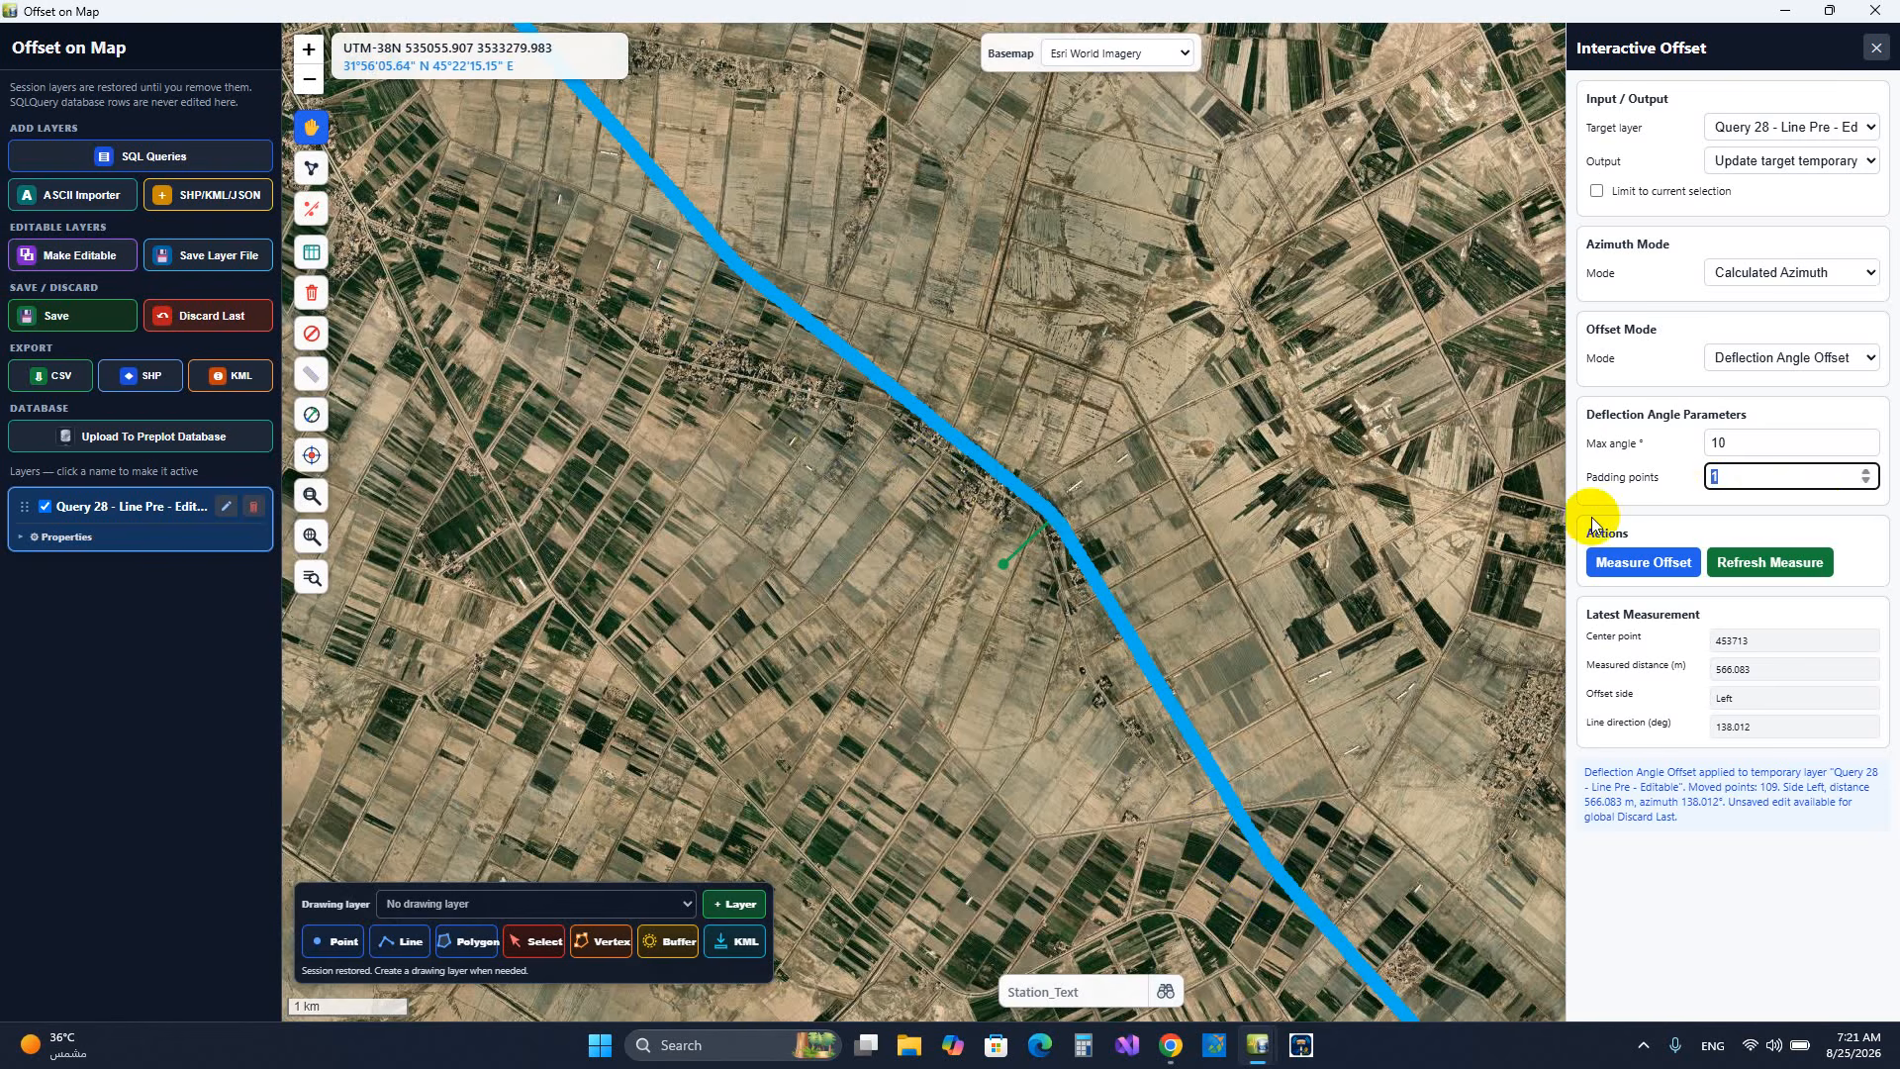
{"action": "left_click", "coordinate": [1781, 563]}
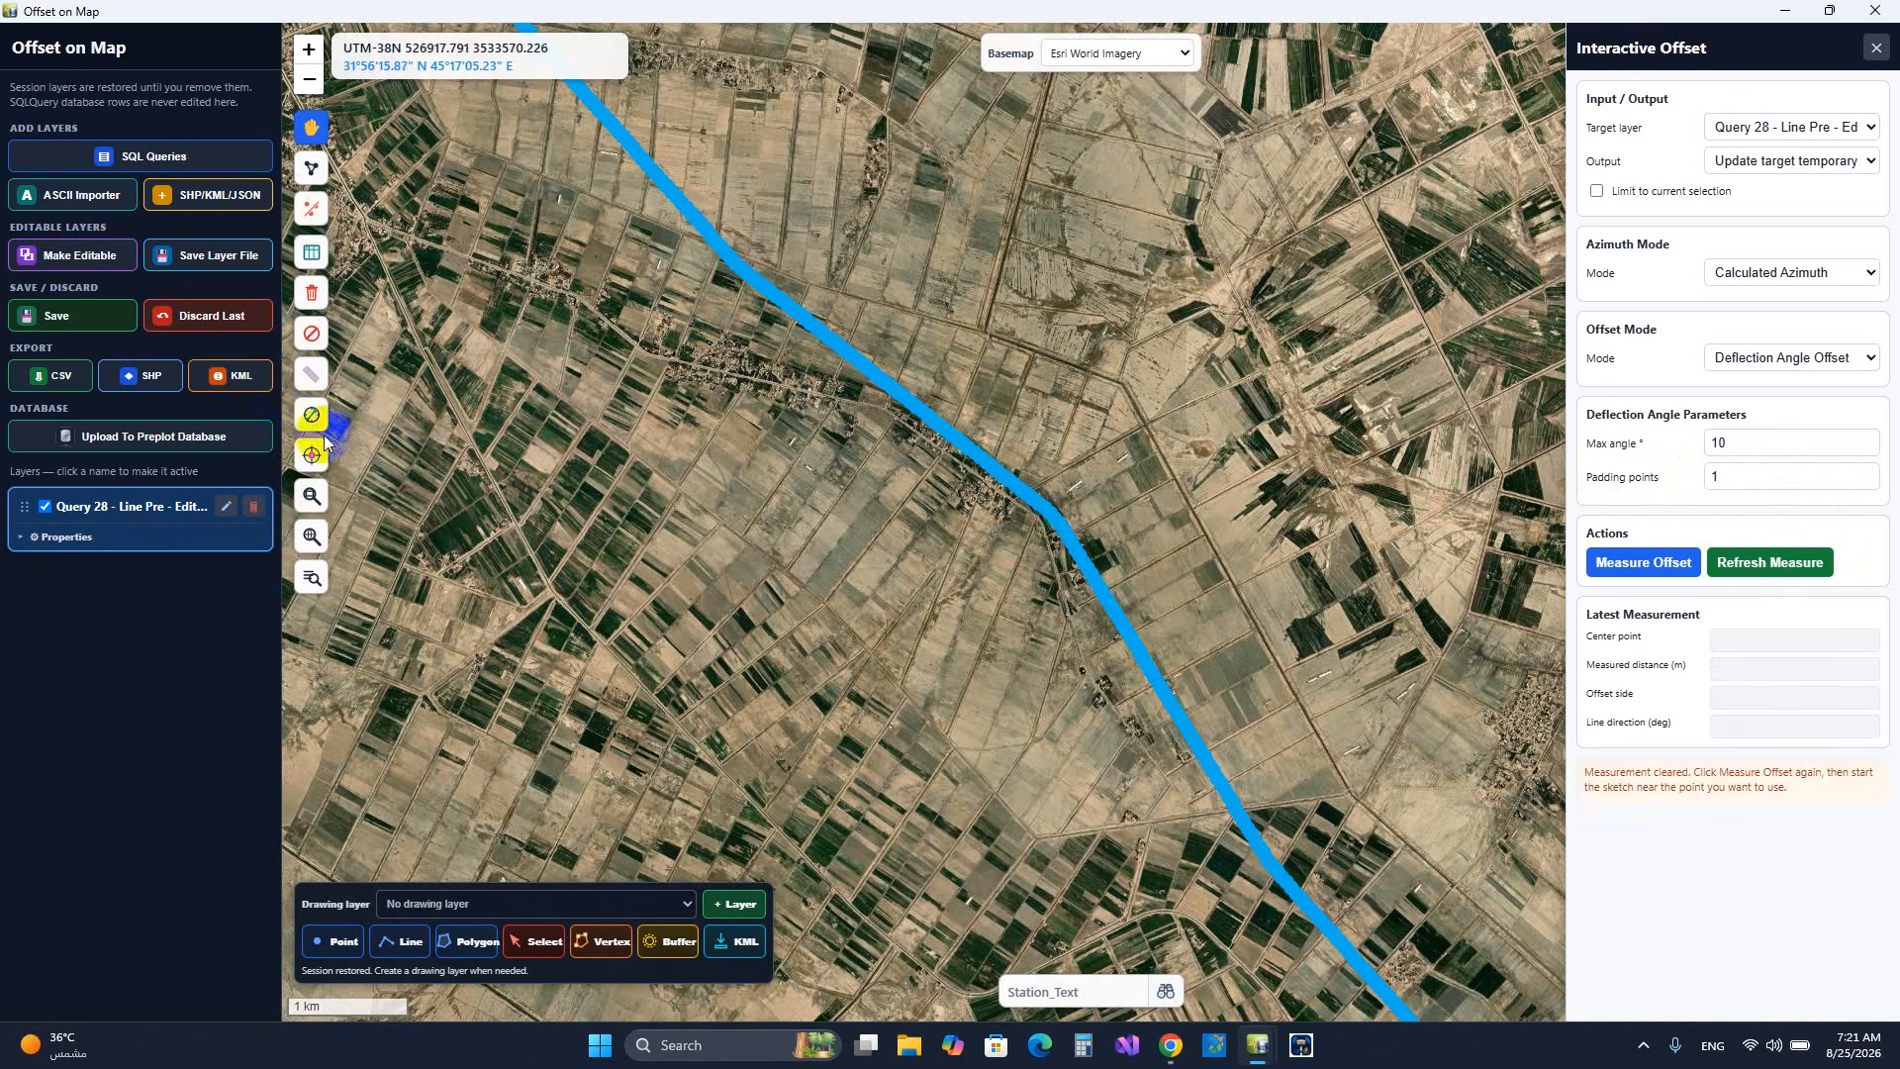
{"action": "left_click", "coordinate": [237, 313]}
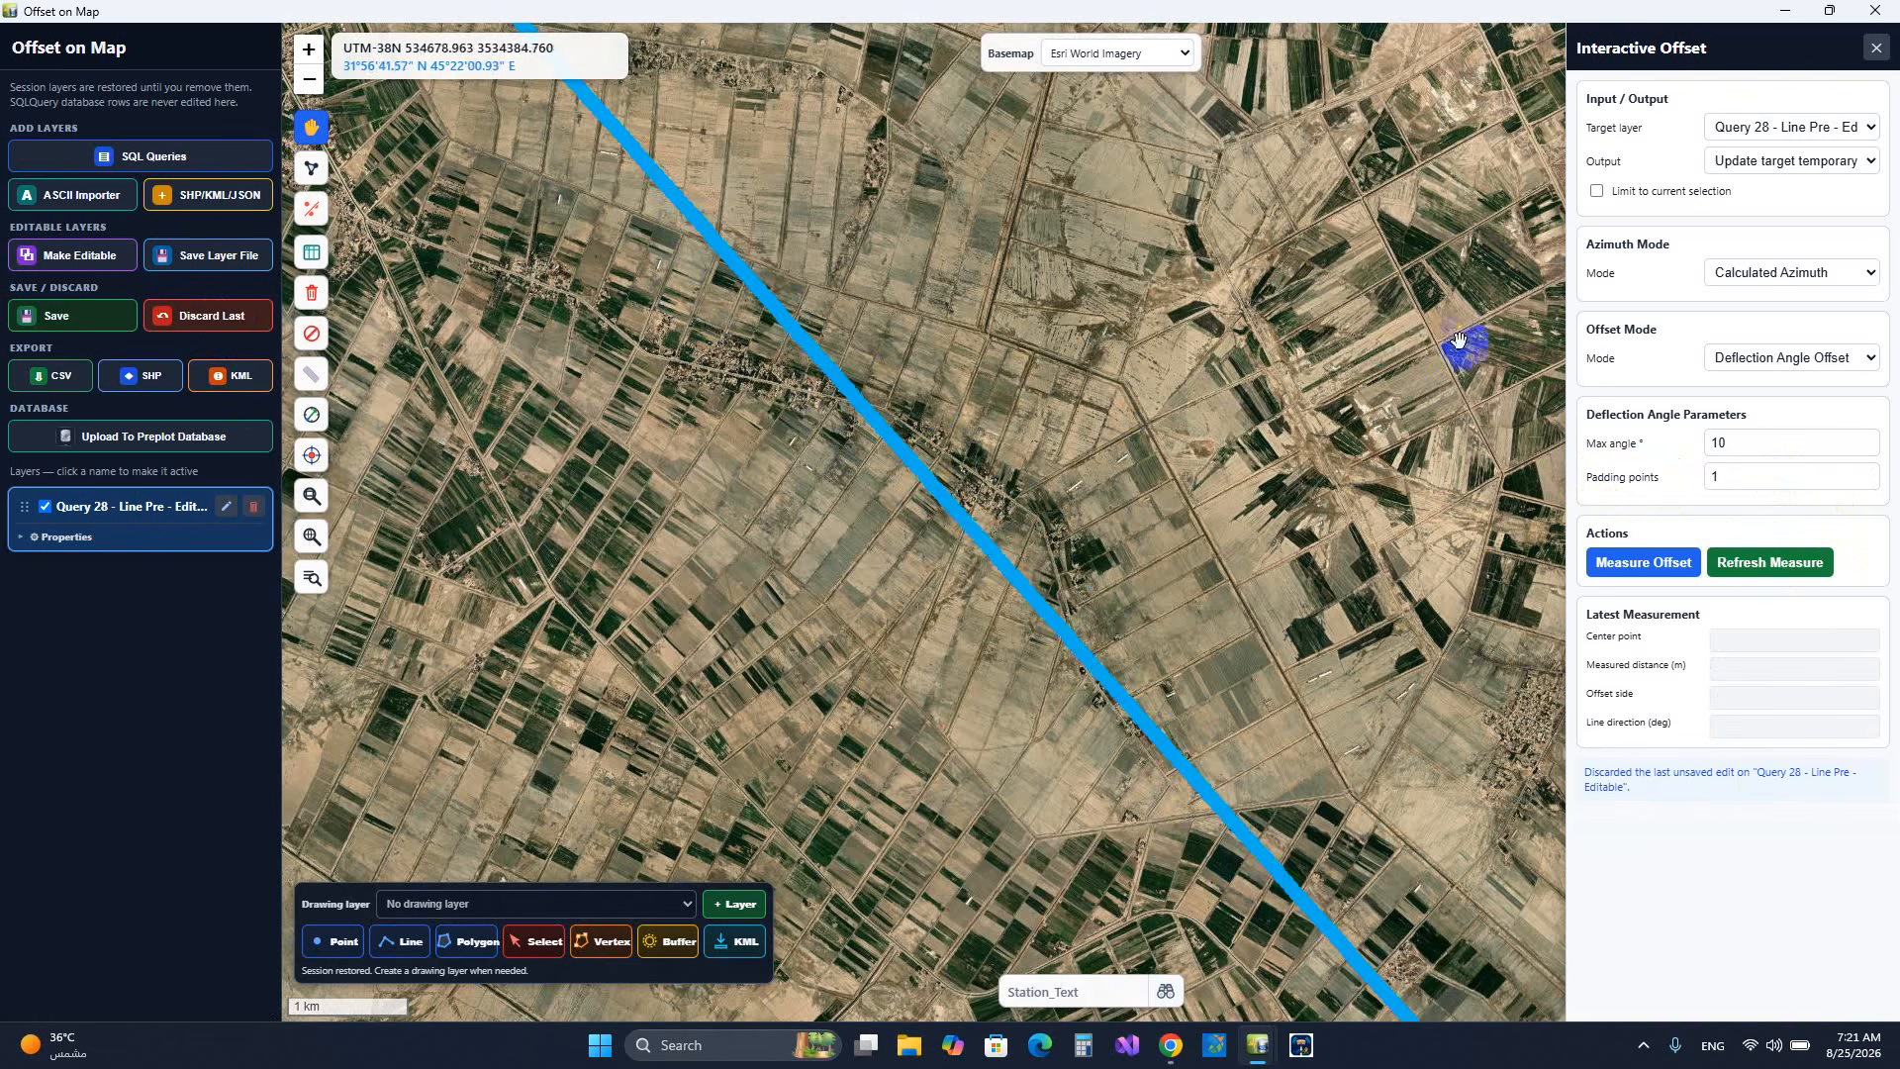
- Switch the offset mode to Compress Offset, keeping the 15 m interval
{"action": "left_click", "coordinate": [1802, 362]}
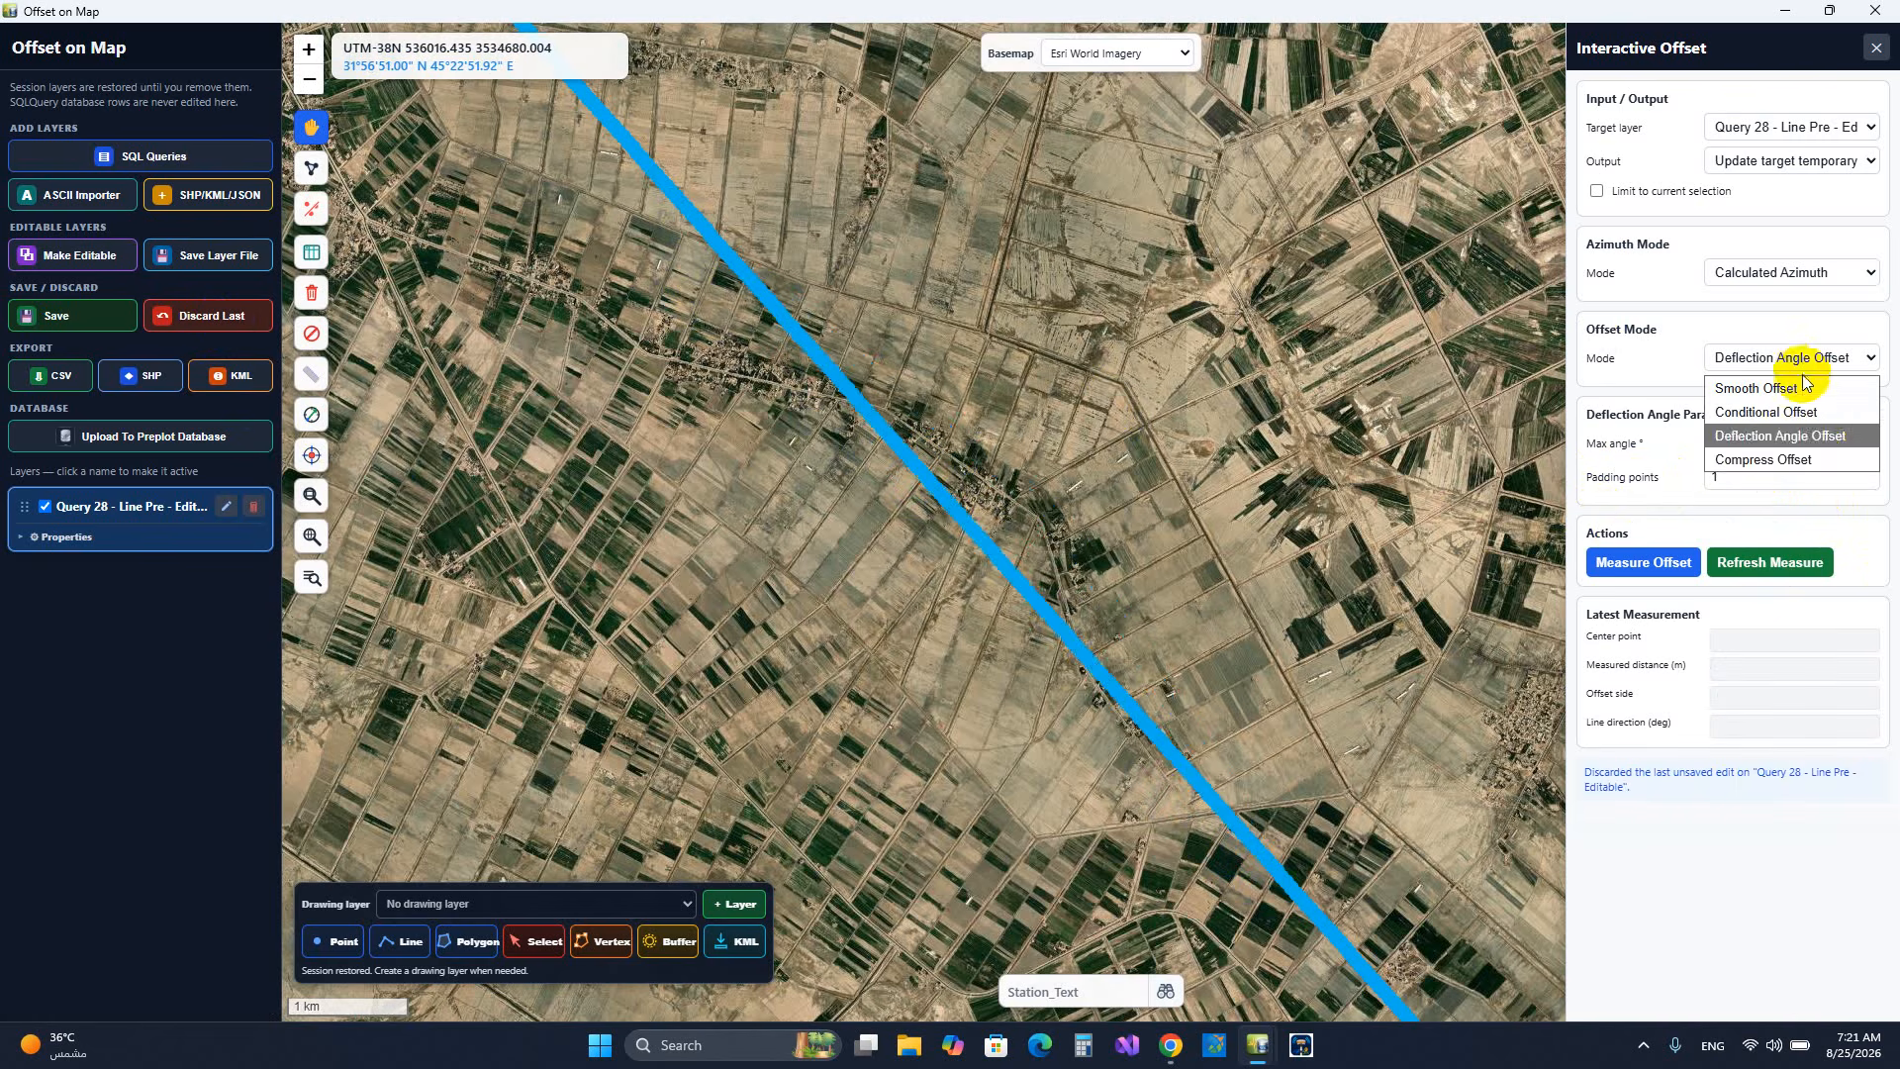
{"action": "left_click", "coordinate": [1796, 461]}
- Apply a compress offset along the line, measuring about 240 m forward across the road beside the small settlement
{"action": "left_click_drag", "start_coordinate": [1145, 606], "coordinate": [1019, 299]}
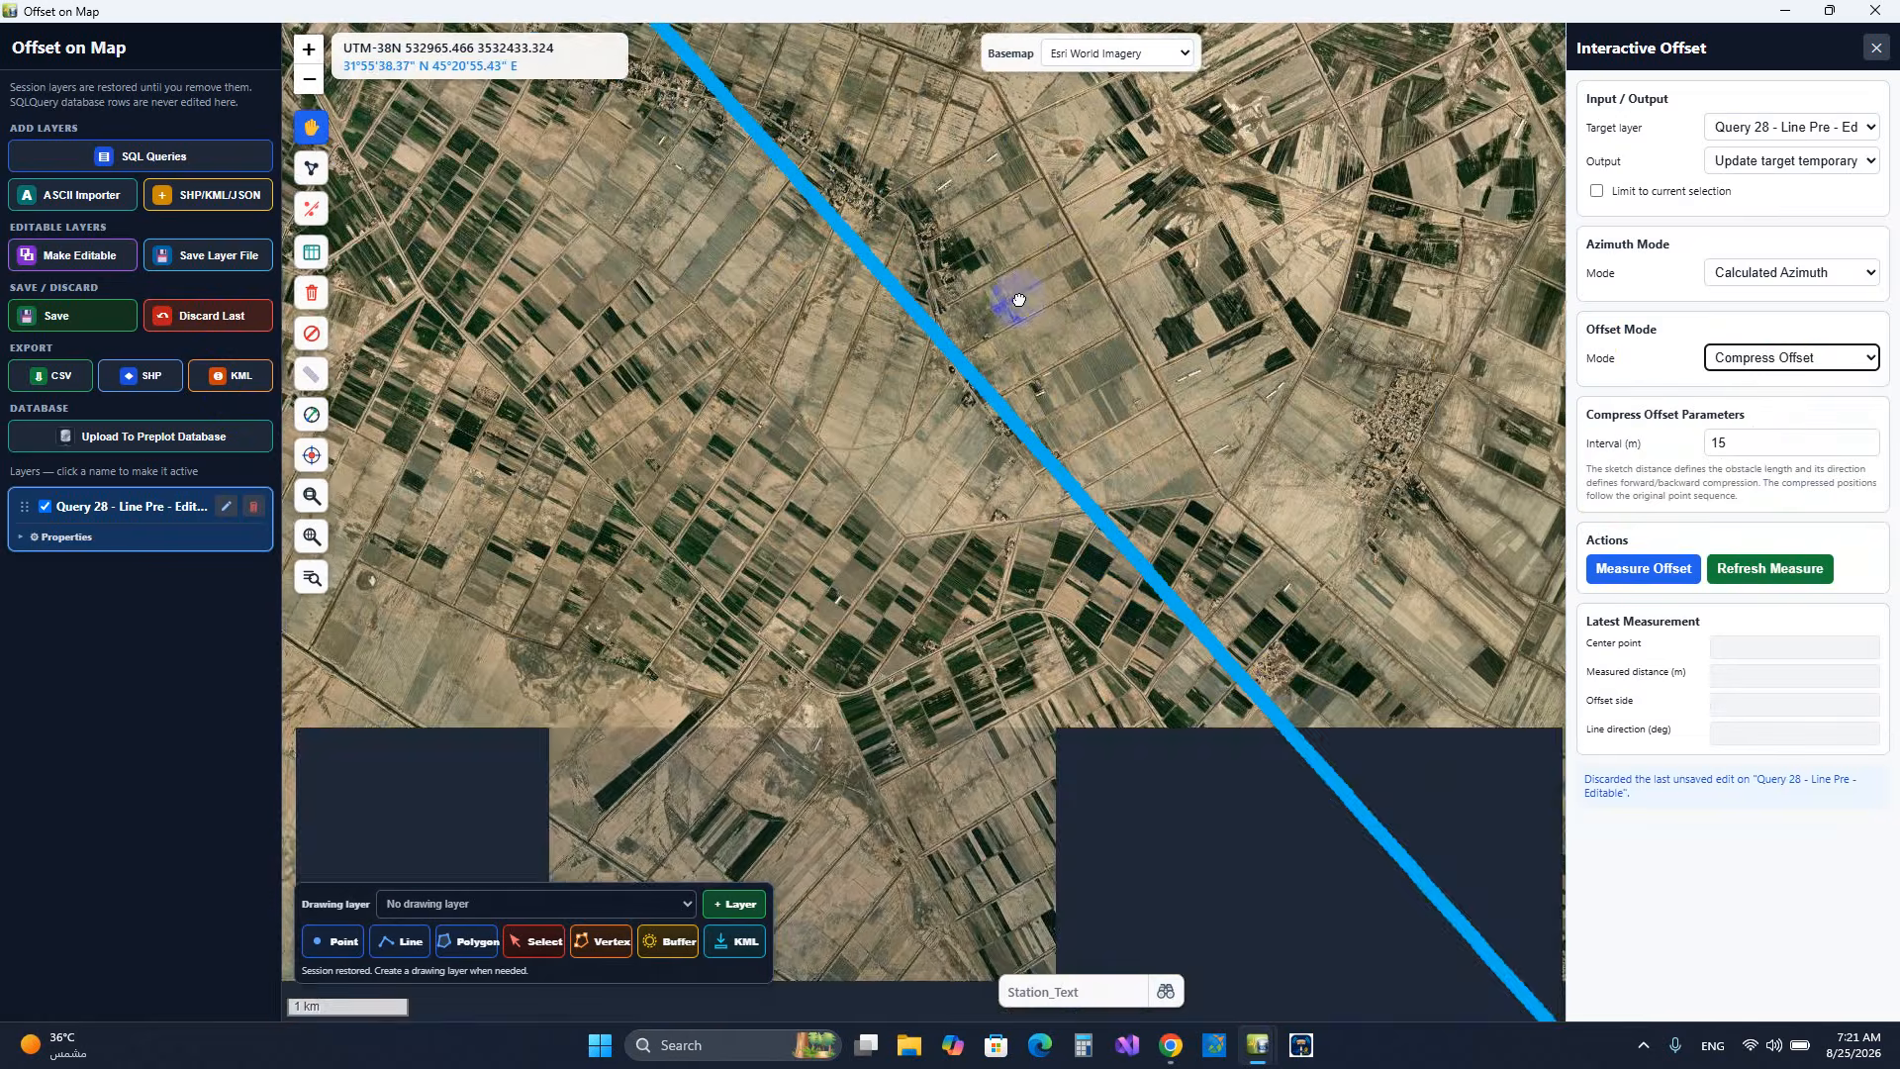
{"action": "scroll", "coordinate": [1200, 551], "scroll_direction": "up", "scroll_amount": 2}
{"action": "scroll", "coordinate": [1294, 679], "scroll_direction": "up", "scroll_amount": 2}
{"action": "scroll", "coordinate": [1088, 645], "scroll_direction": "up", "scroll_amount": 1}
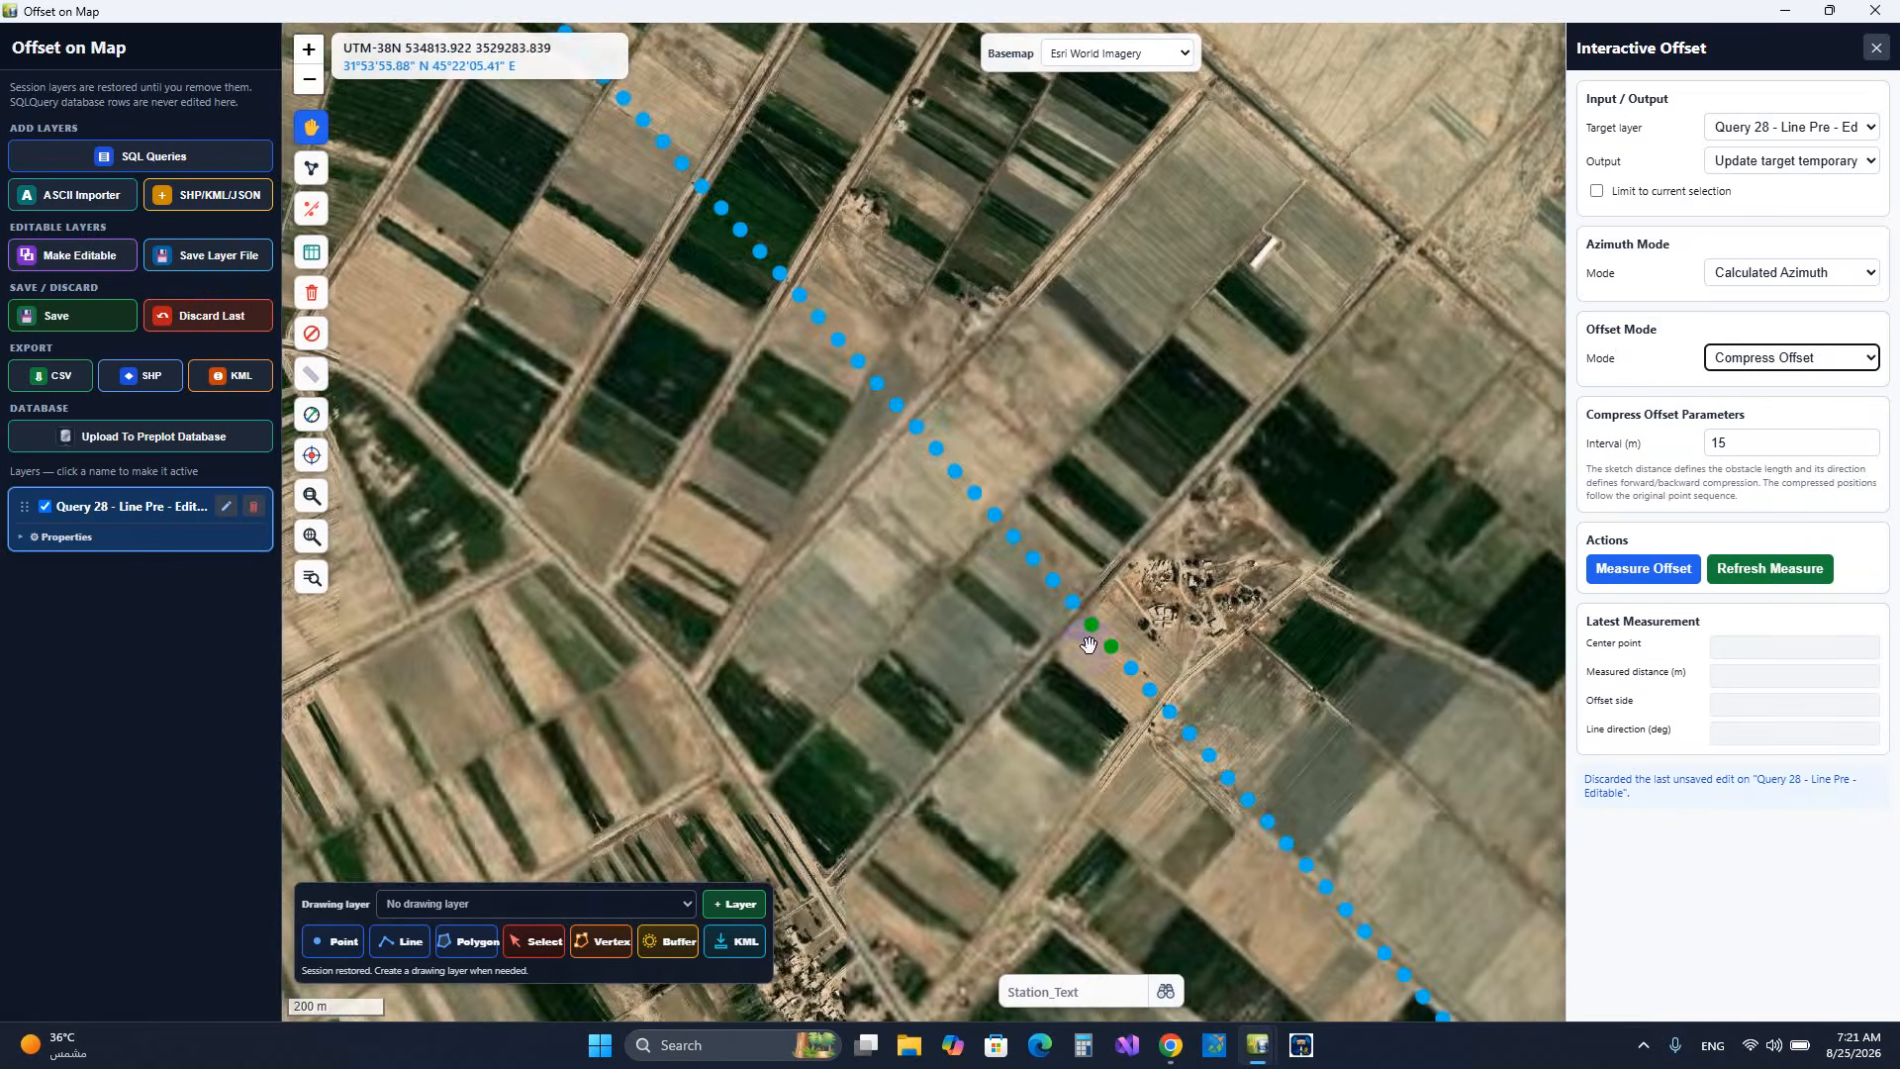
{"action": "scroll", "coordinate": [1089, 645], "scroll_direction": "up", "scroll_amount": 1}
{"action": "left_click_drag", "start_coordinate": [1072, 636], "coordinate": [748, 223]}
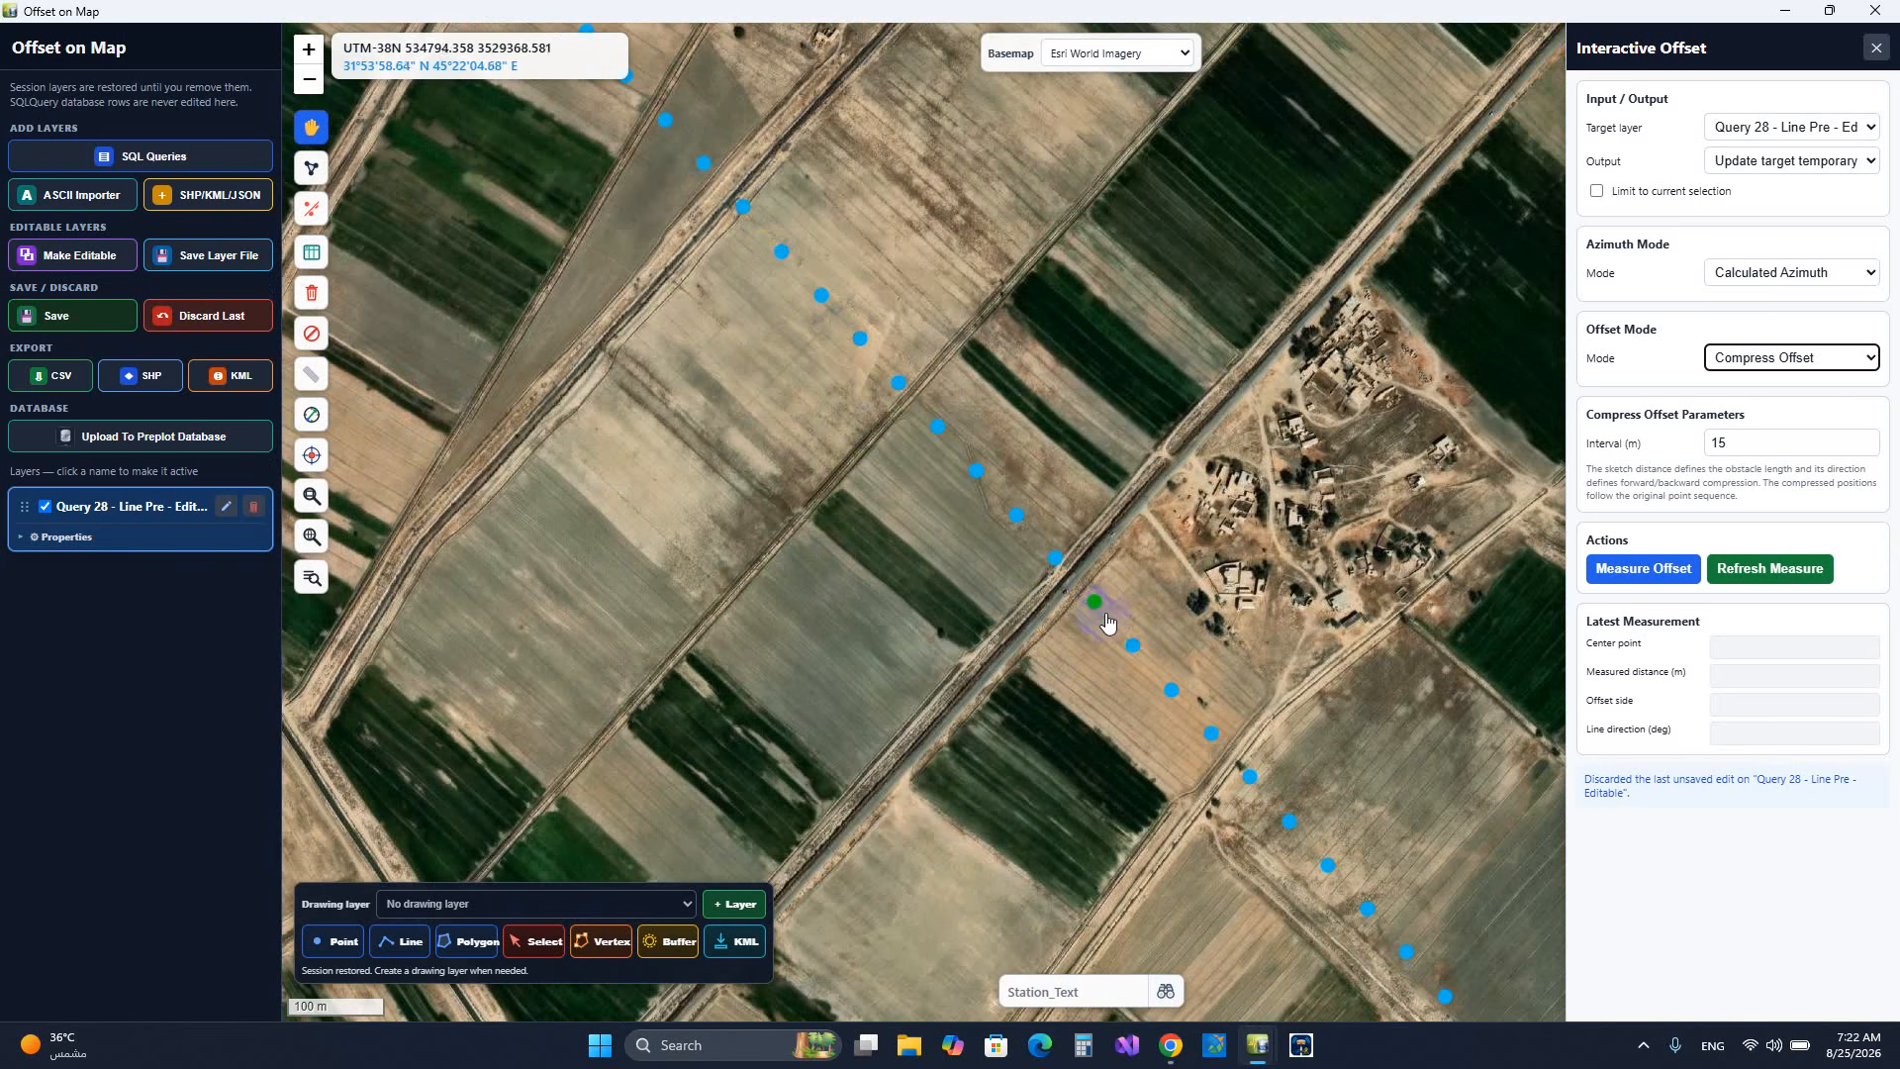
{"action": "scroll", "coordinate": [1104, 624], "scroll_direction": "up", "scroll_amount": 2}
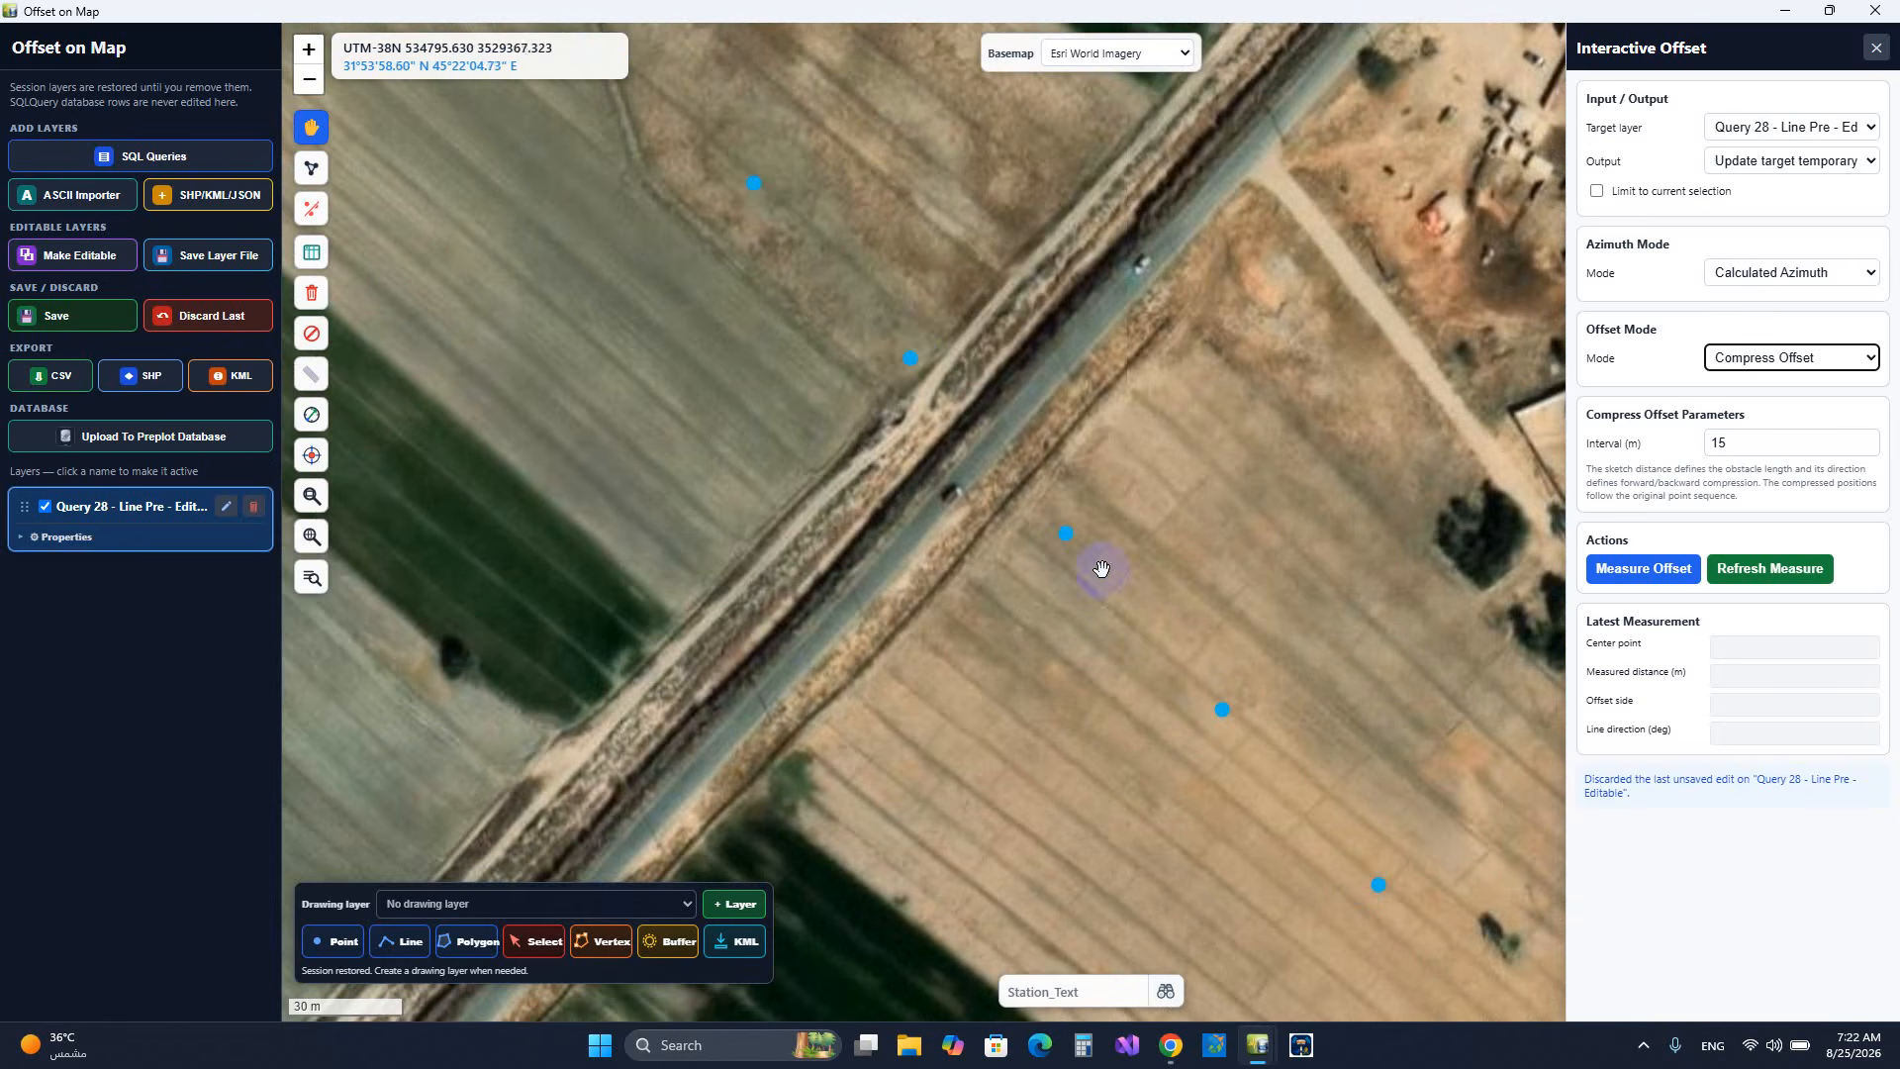
{"action": "scroll", "coordinate": [1191, 678], "scroll_direction": "down", "scroll_amount": 2}
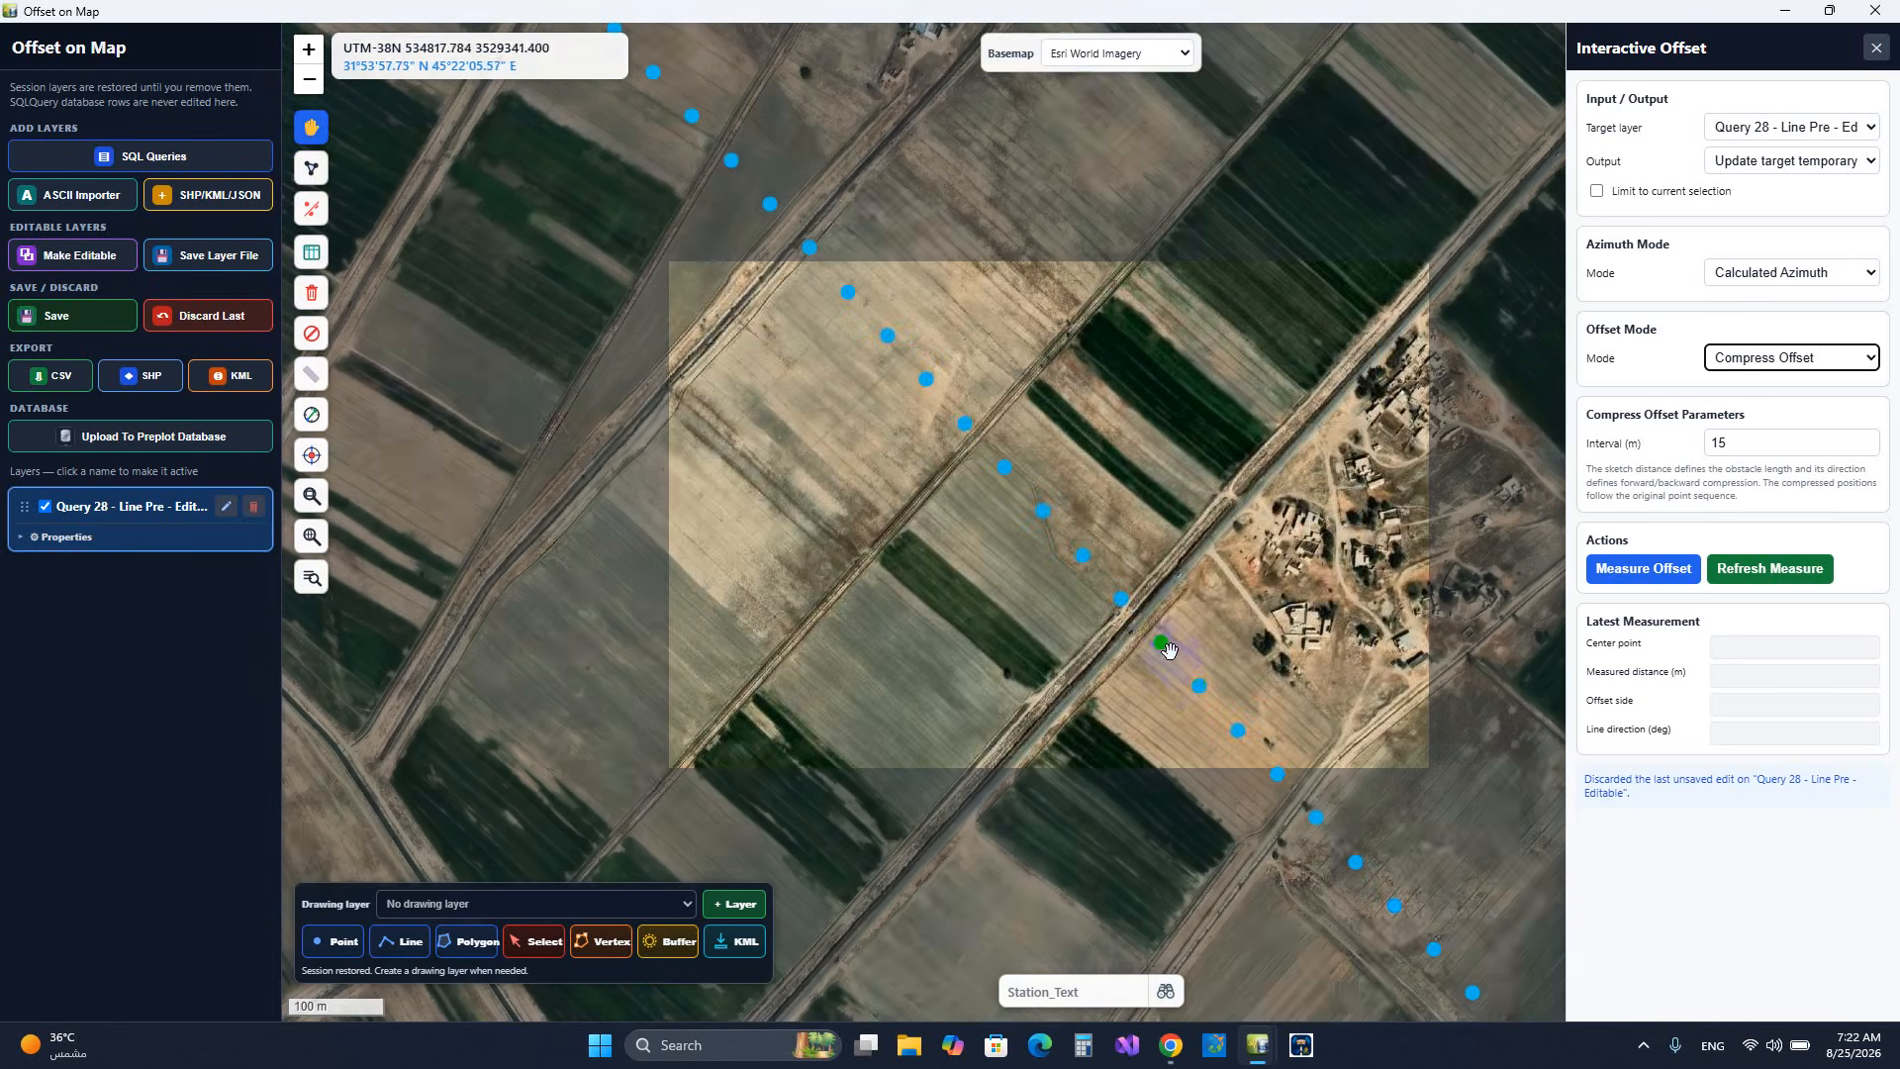
{"action": "scroll", "coordinate": [1176, 679], "scroll_direction": "up", "scroll_amount": 1}
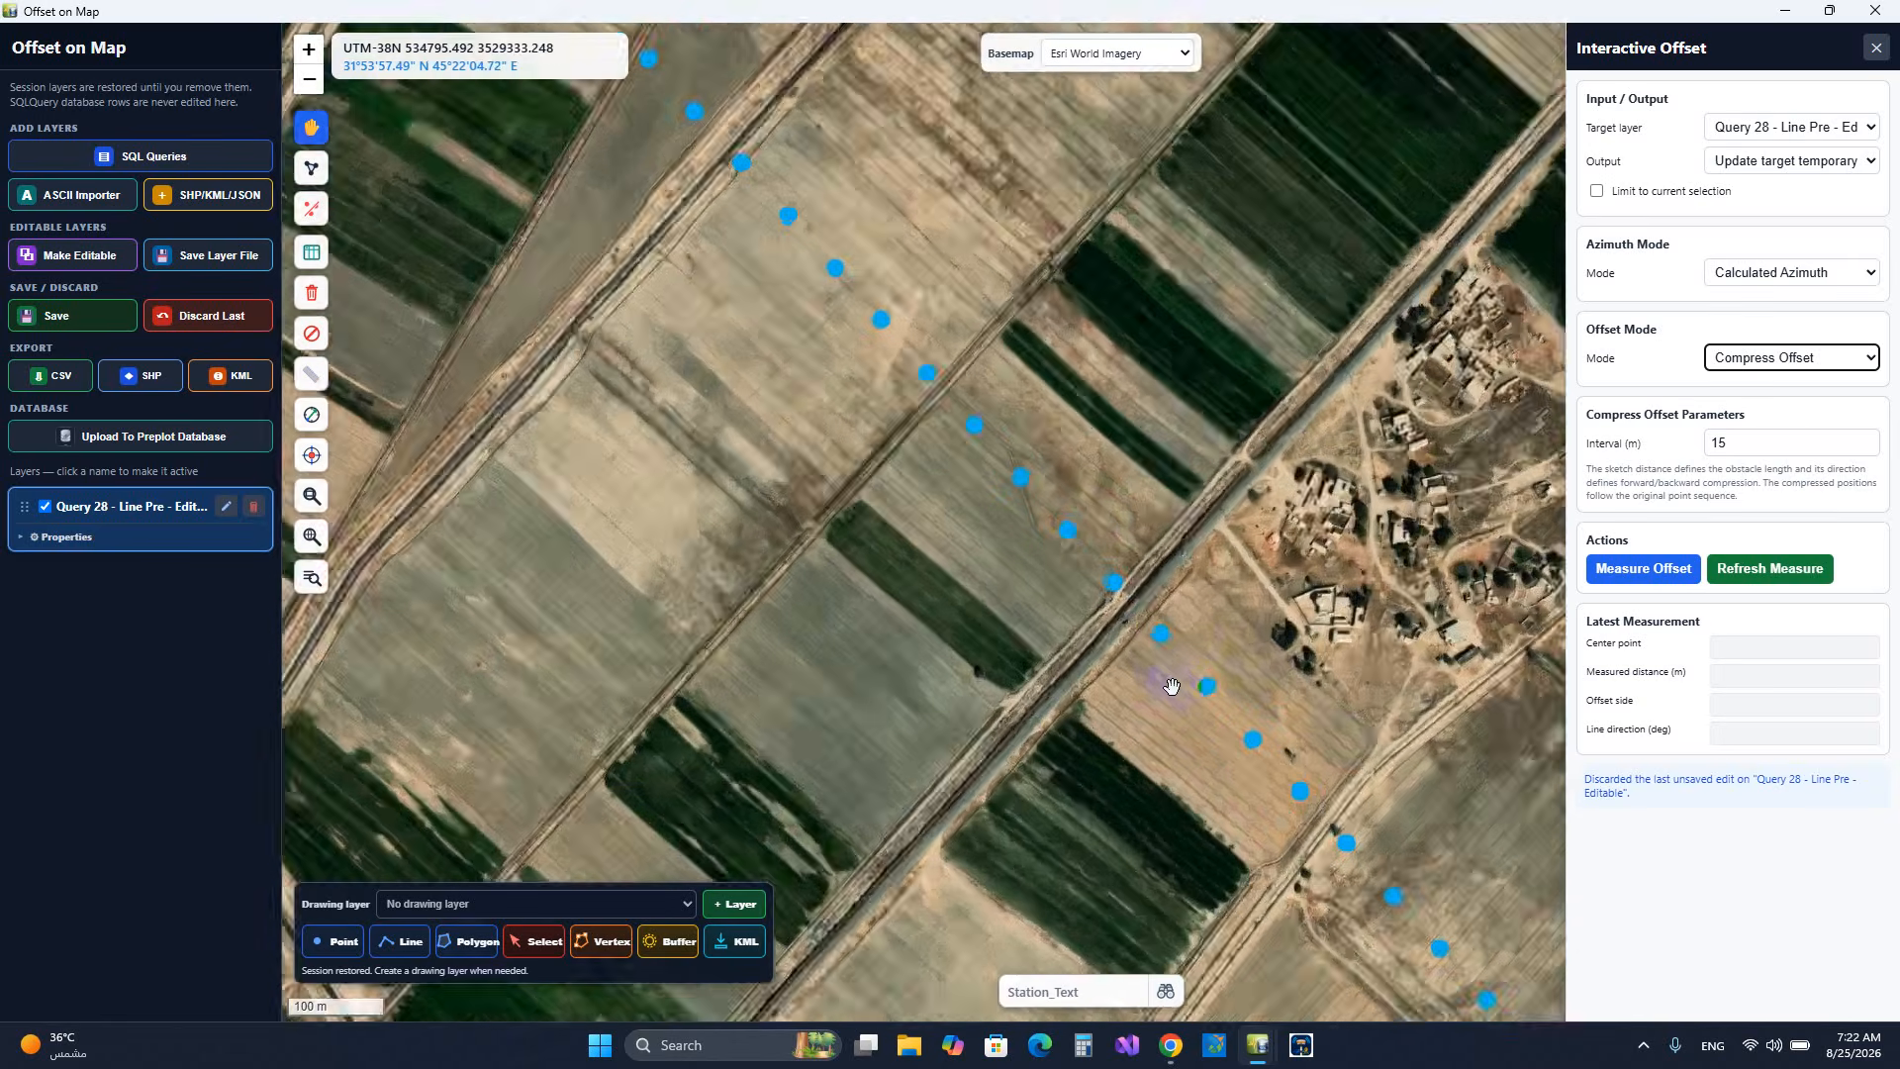
{"action": "left_click_drag", "start_coordinate": [1172, 671], "coordinate": [800, 201]}
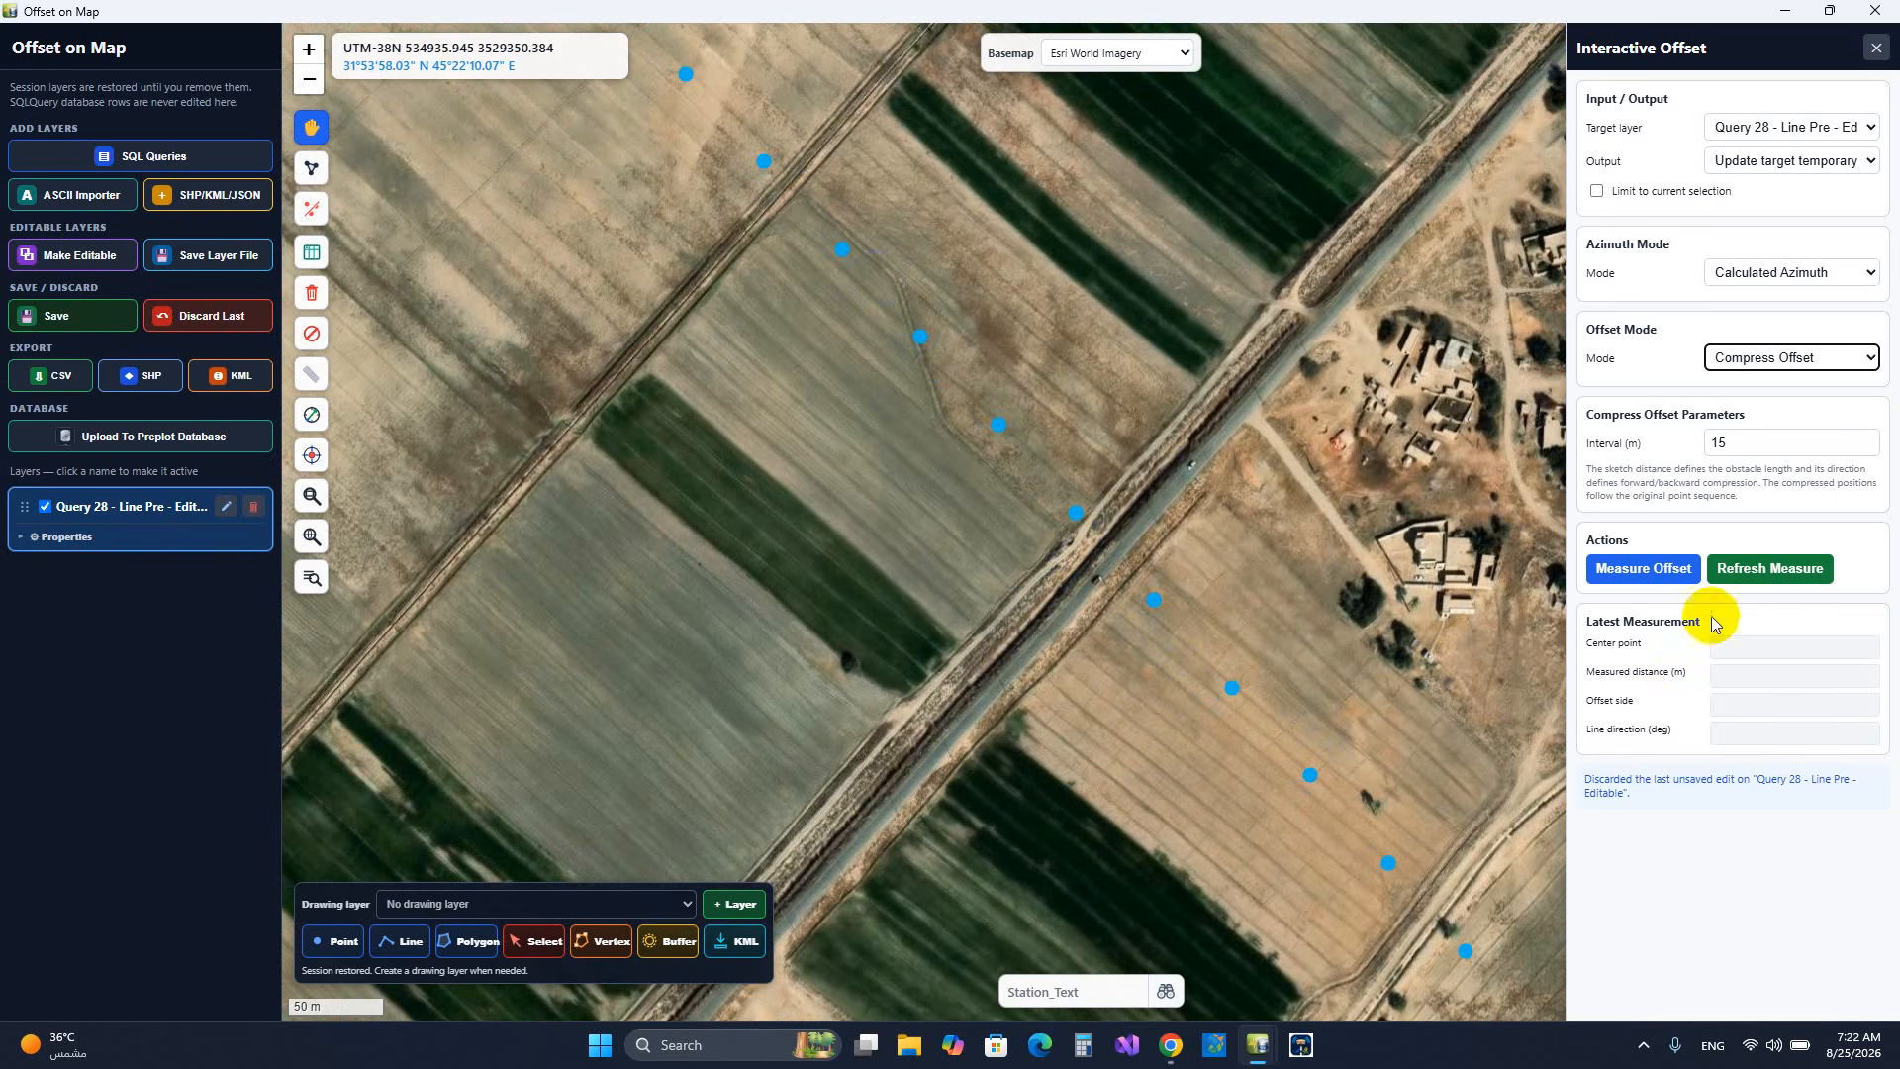
{"action": "left_click", "coordinate": [1660, 582]}
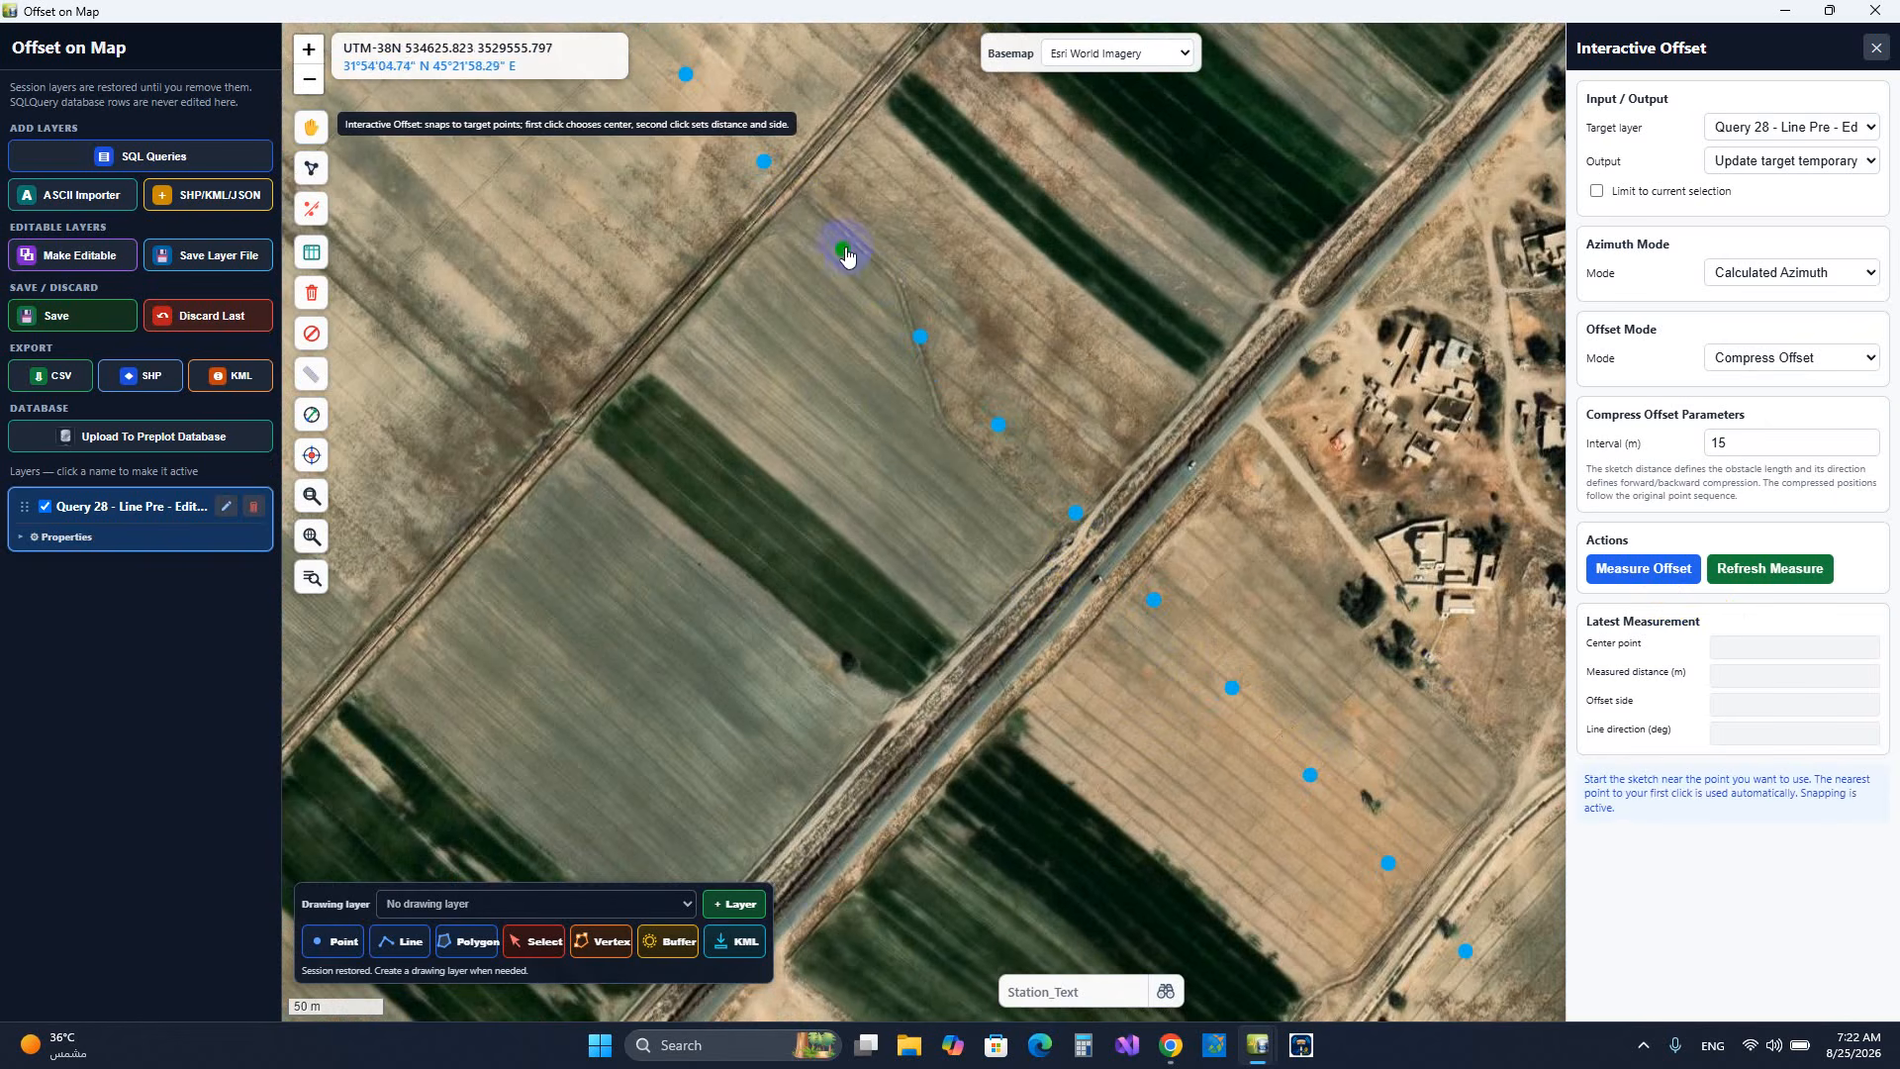
{"action": "left_click", "coordinate": [1158, 608]}
{"action": "left_click", "coordinate": [1185, 458]}
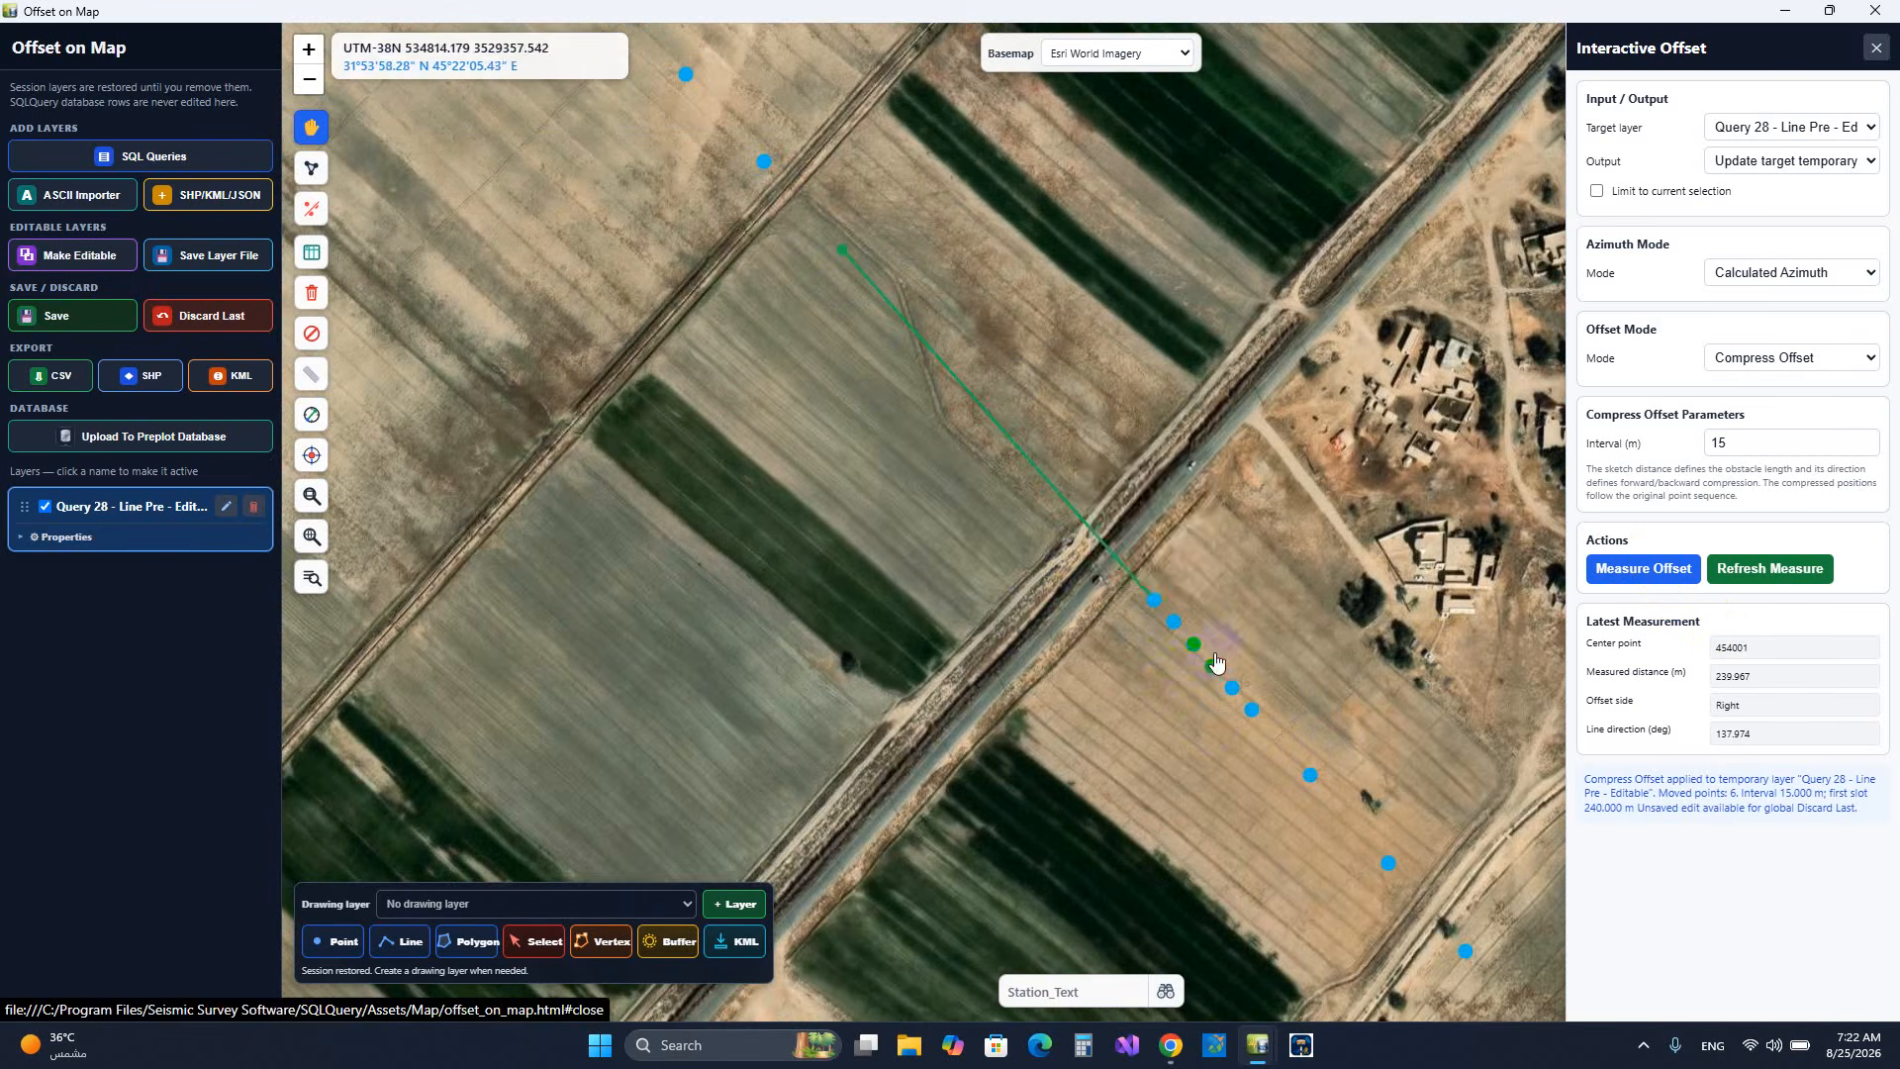
- Turn on point labels for the editable Line Pre layer and examine the sequence of the compressed points
{"action": "scroll", "coordinate": [1170, 592], "scroll_direction": "up", "scroll_amount": 2}
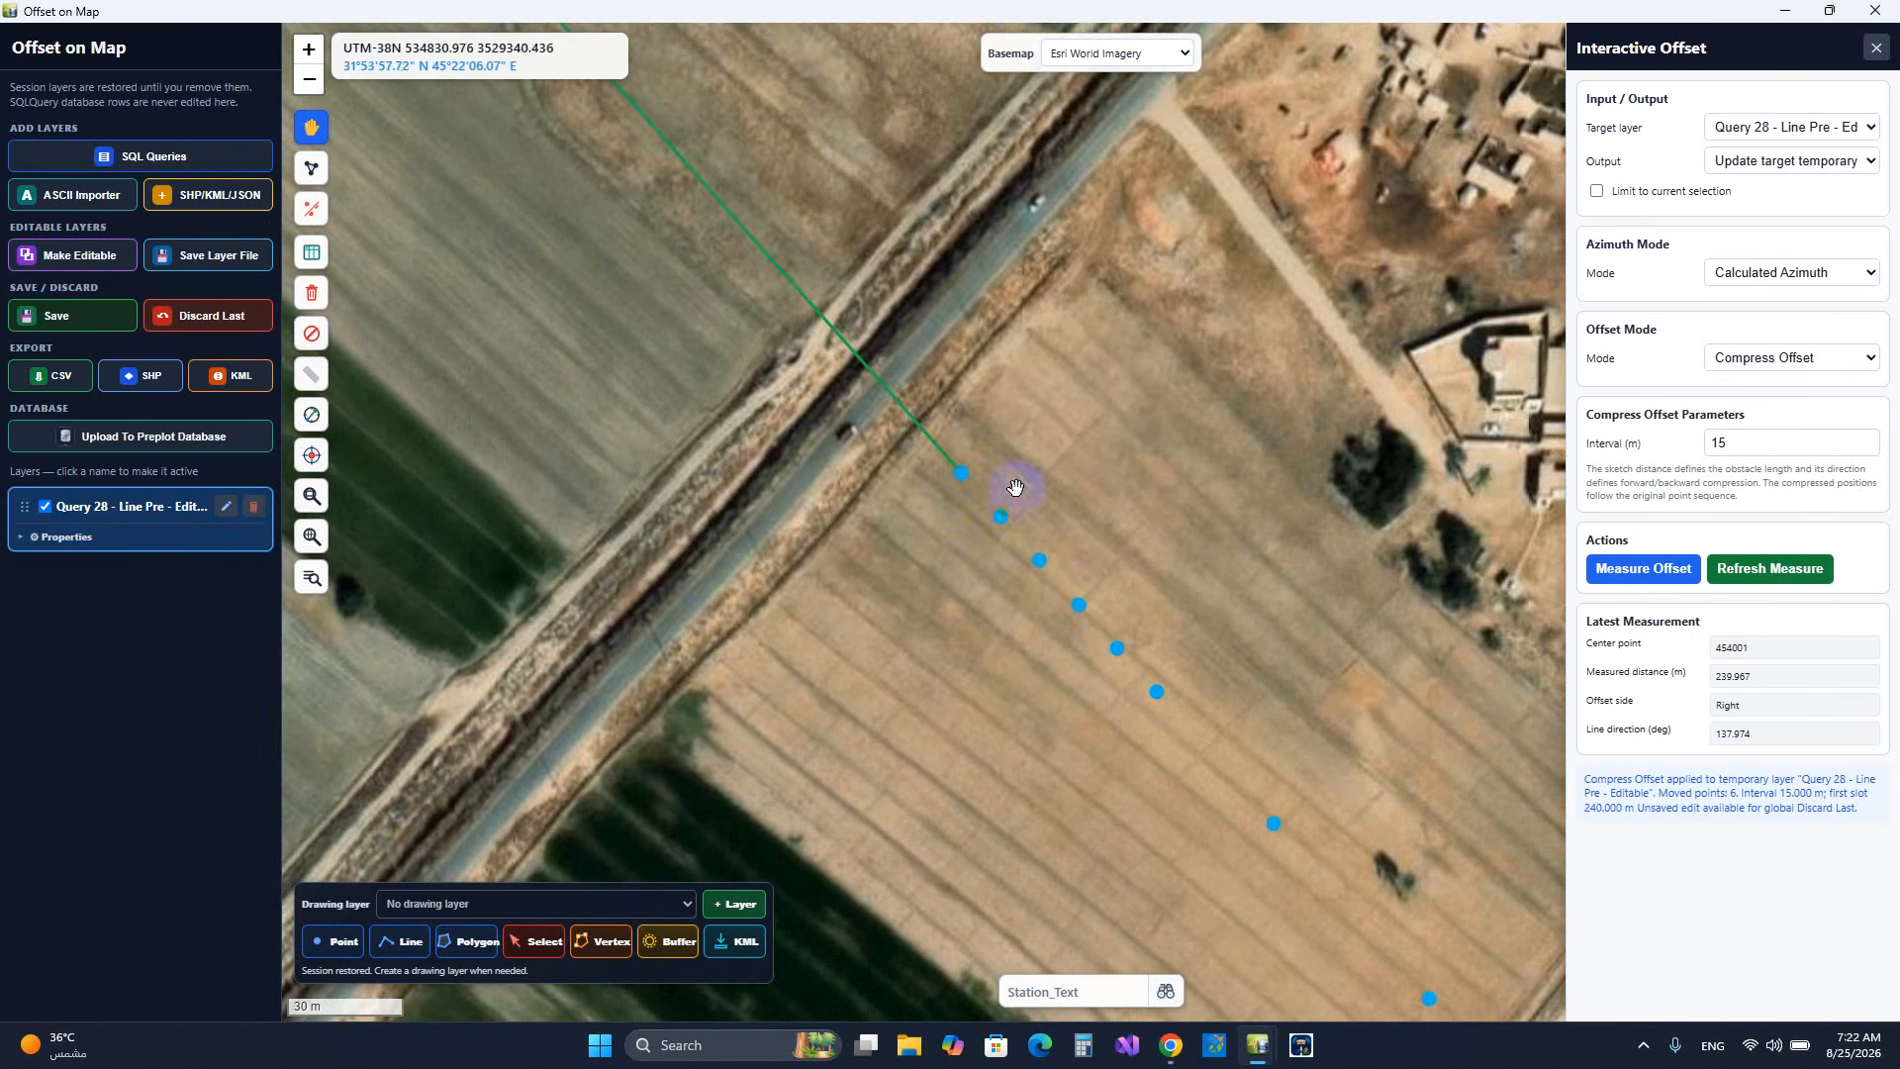
{"action": "left_click", "coordinate": [44, 537]}
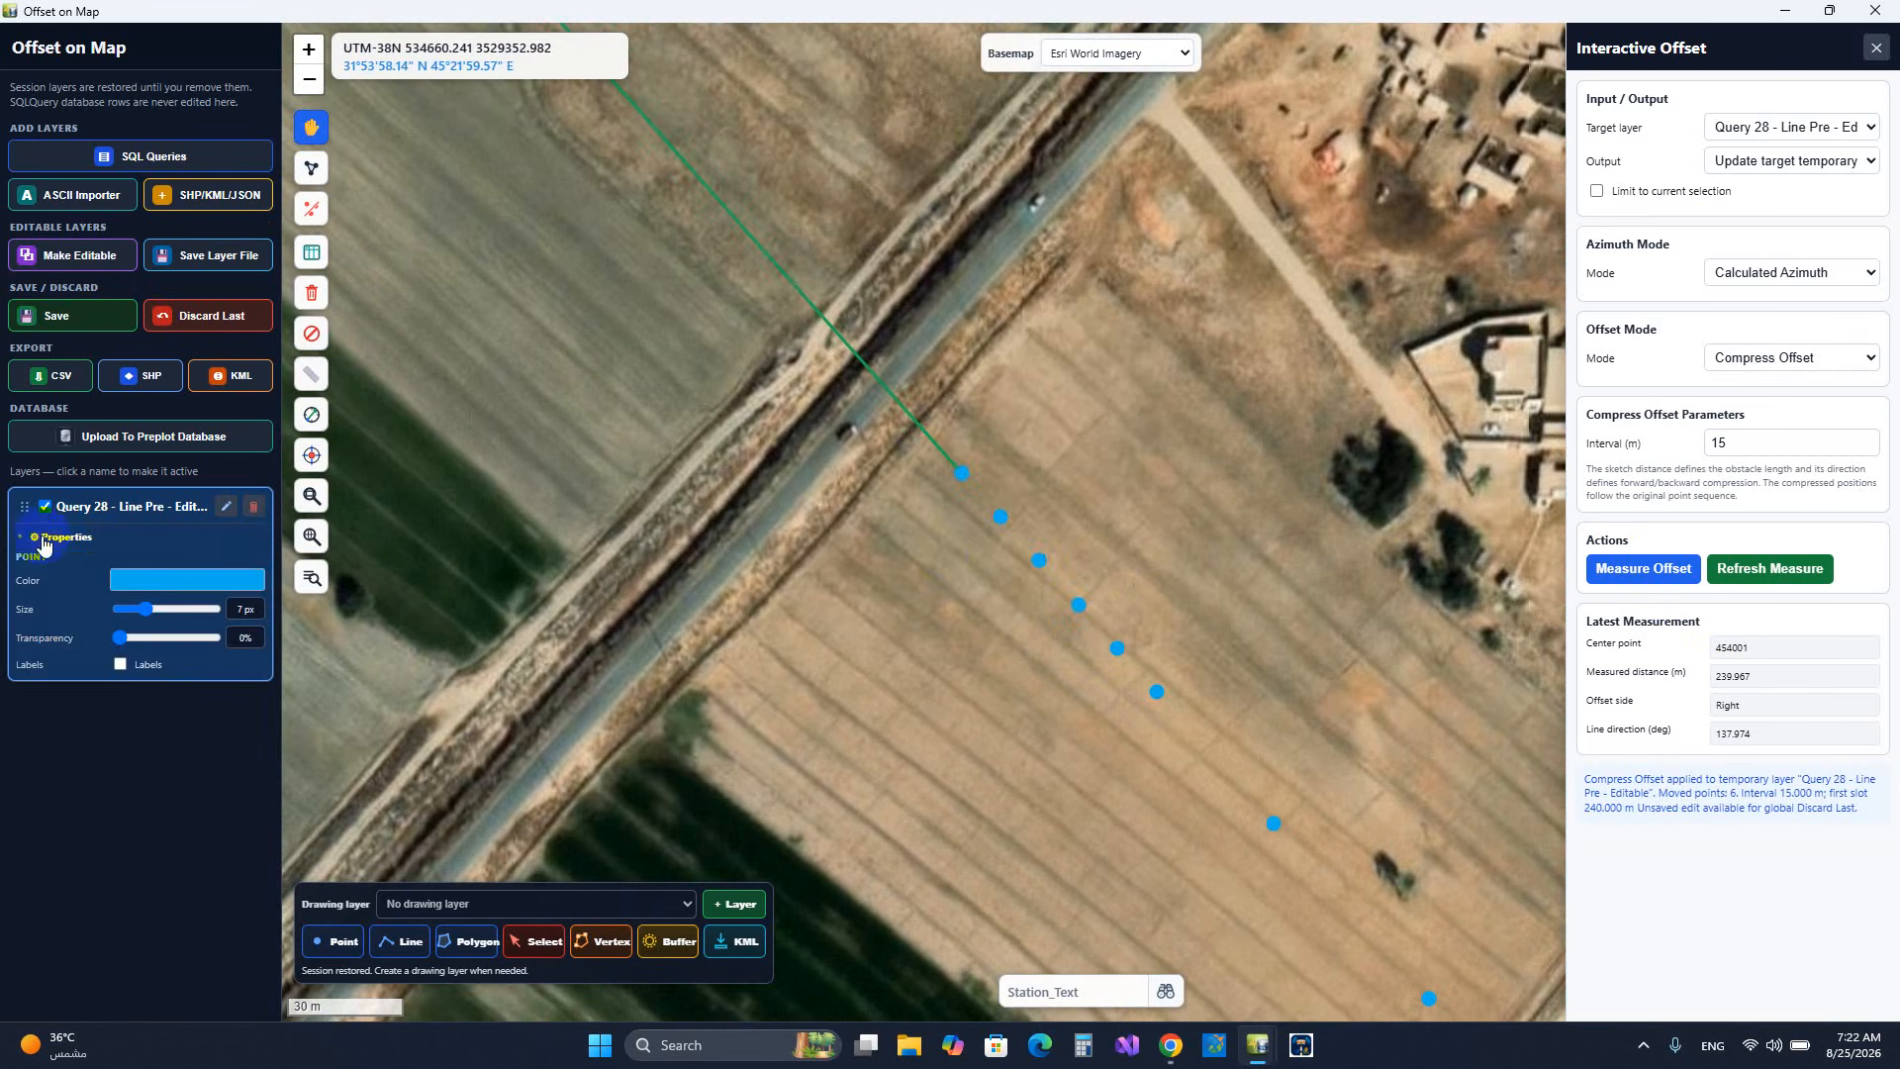
{"action": "left_click", "coordinate": [119, 665]}
{"action": "scroll", "coordinate": [1119, 598], "scroll_direction": "up", "scroll_amount": 2}
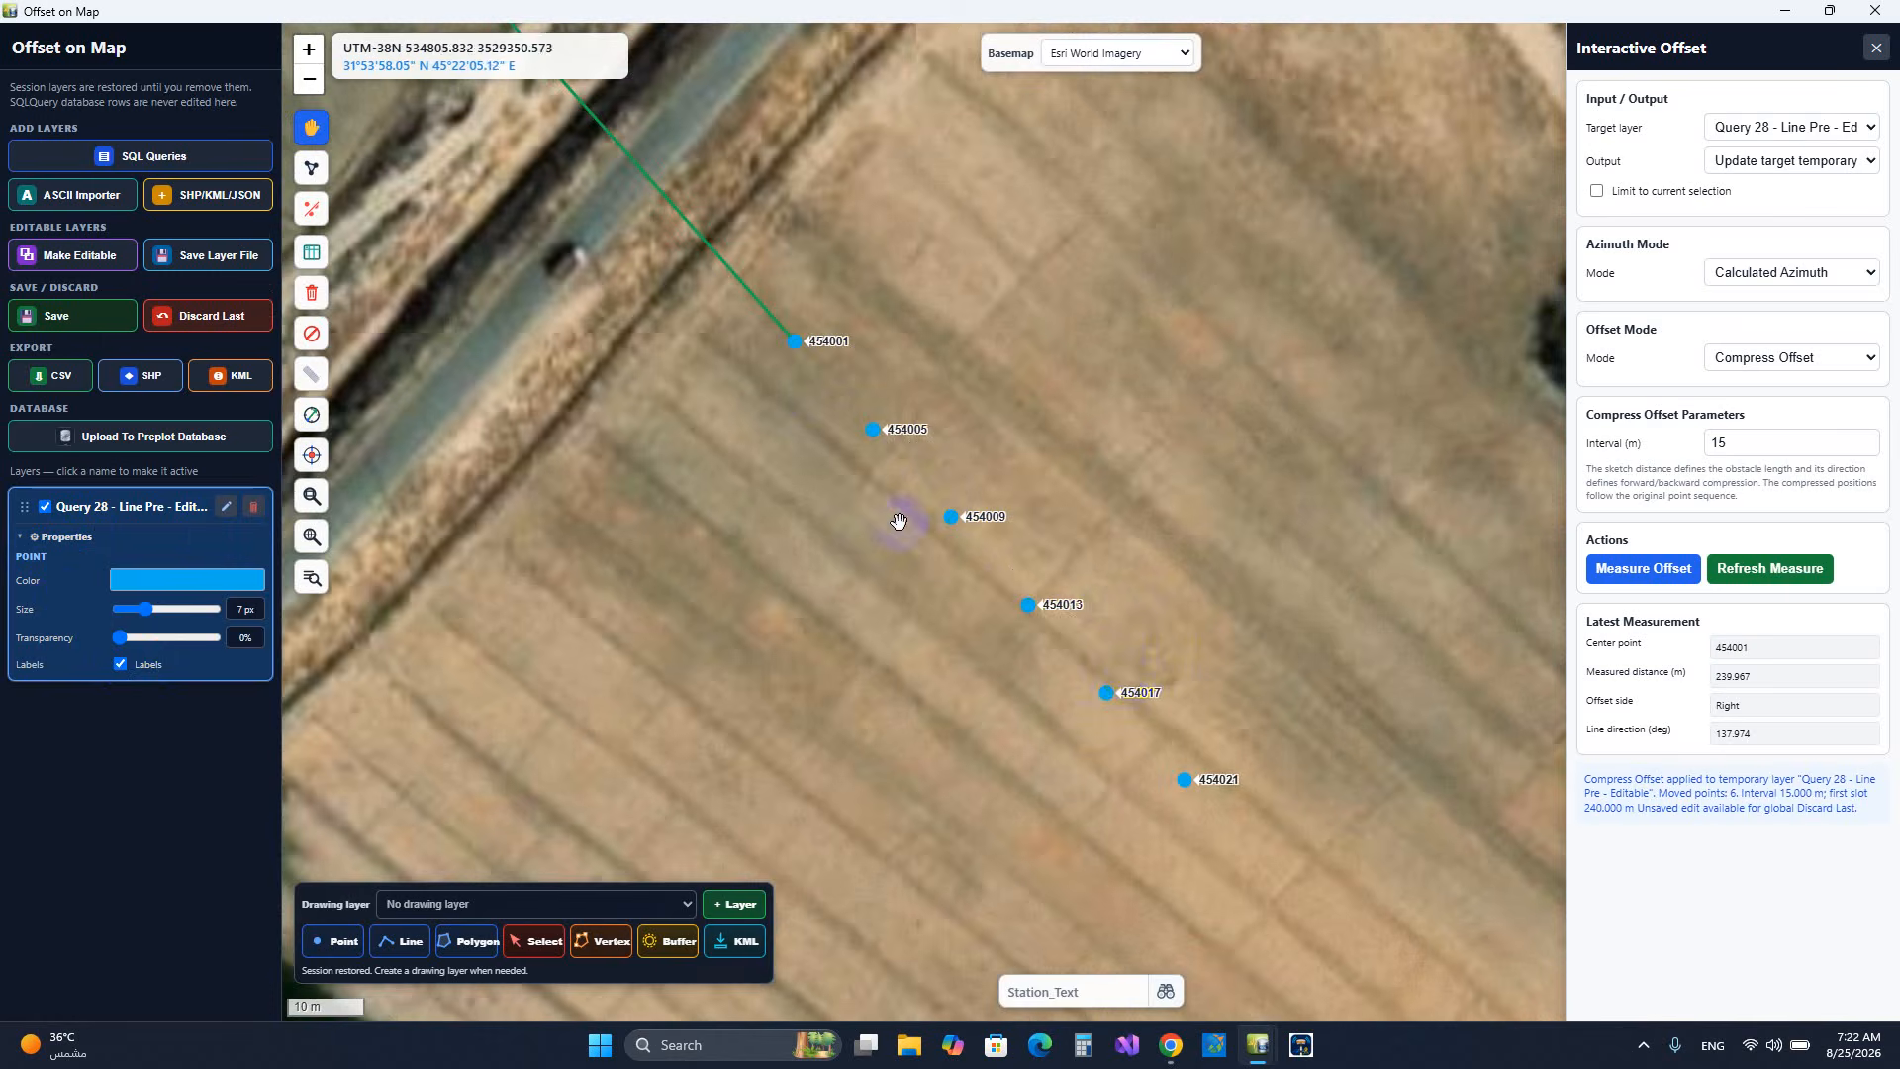
{"action": "scroll", "coordinate": [899, 521], "scroll_direction": "down", "scroll_amount": 3}
{"action": "left_click", "coordinate": [151, 608]}
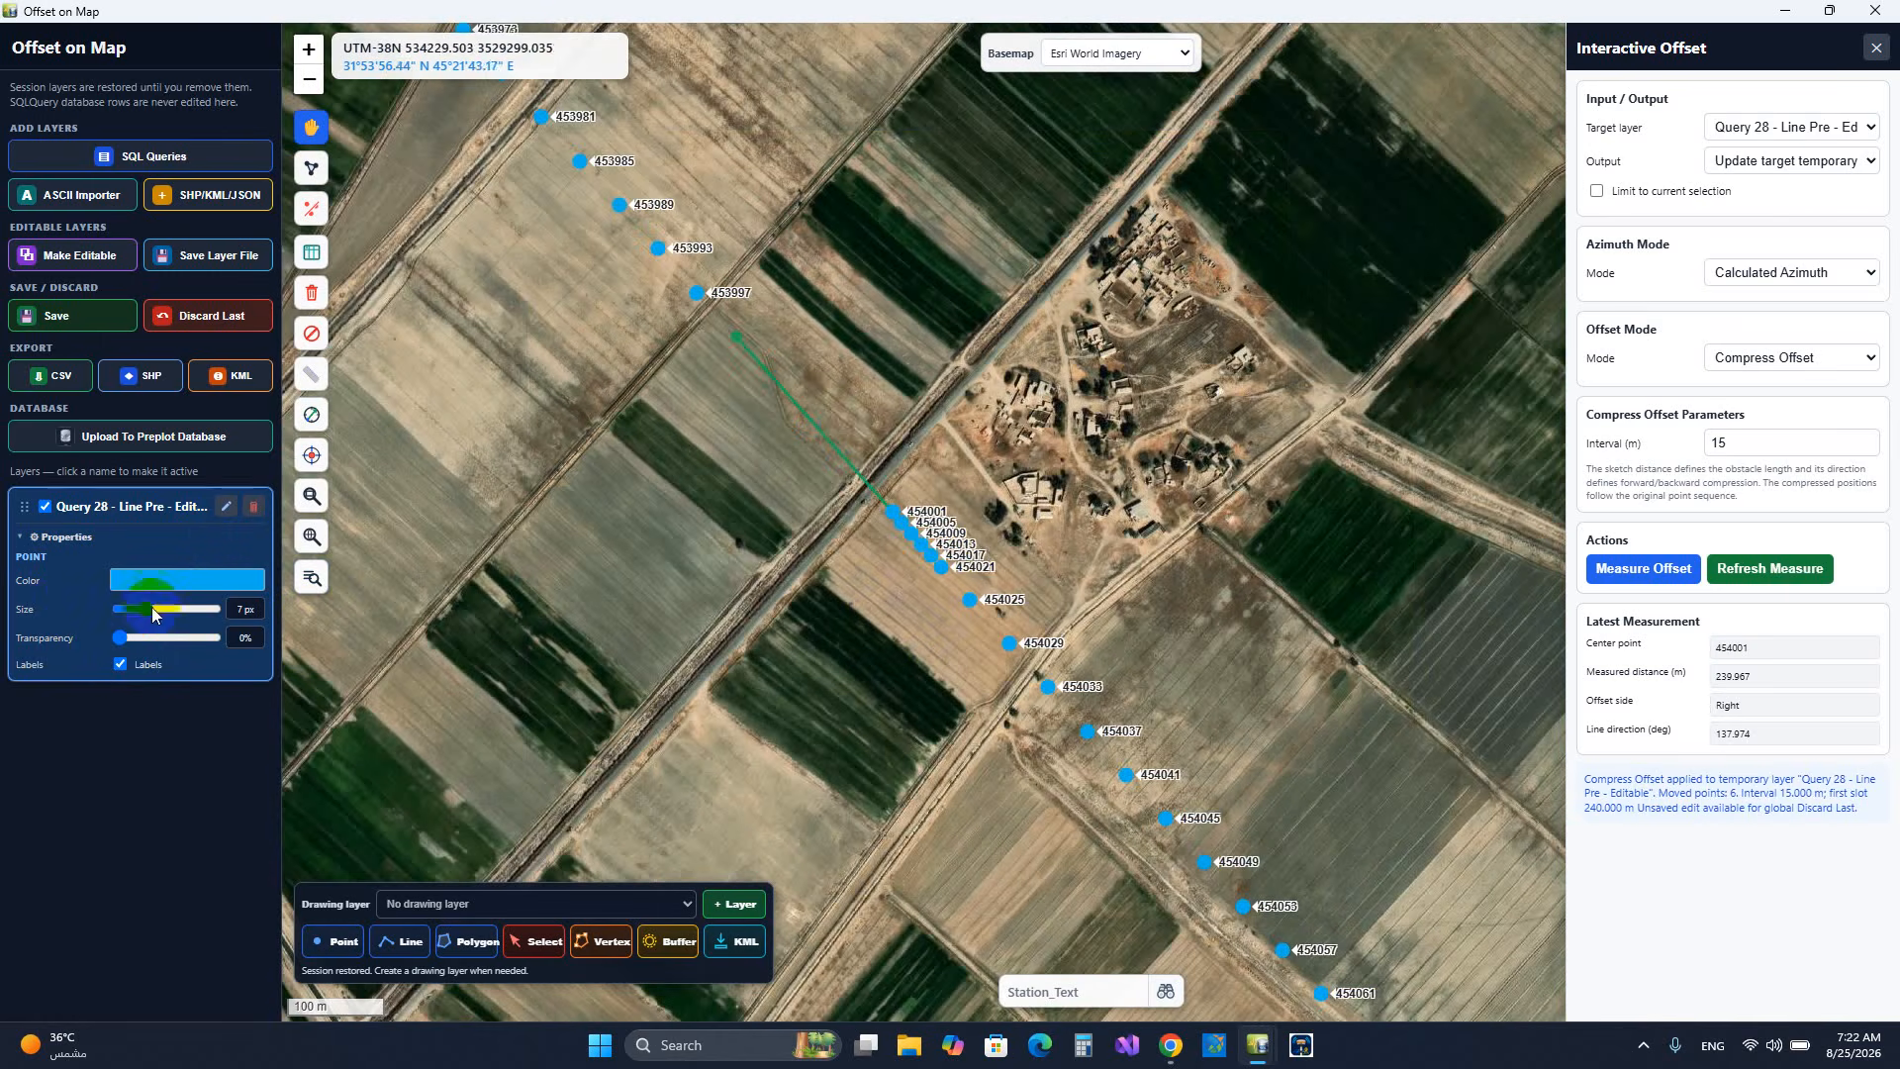
- Discard the compress offset edit and close the Interactive Offset tool
{"action": "left_click", "coordinate": [218, 414]}
{"action": "left_click", "coordinate": [211, 330]}
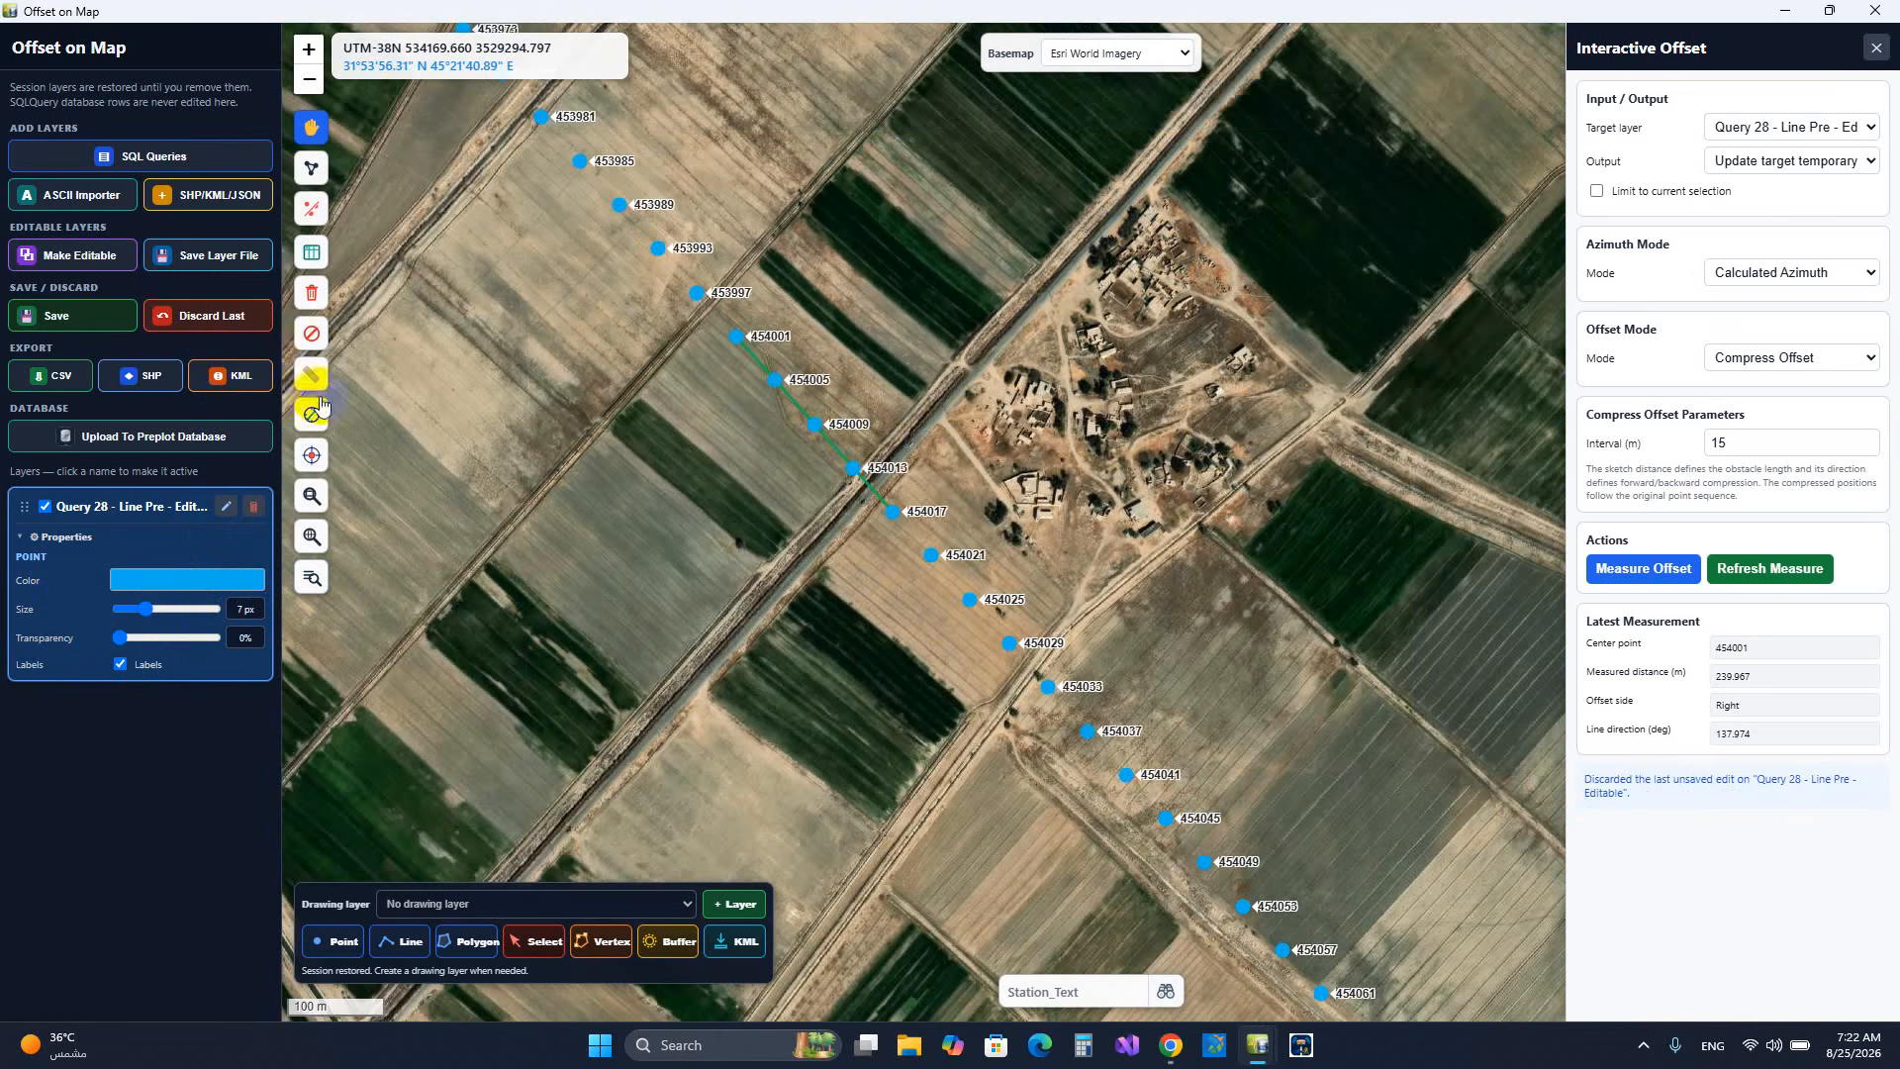
{"action": "left_click", "coordinate": [61, 536]}
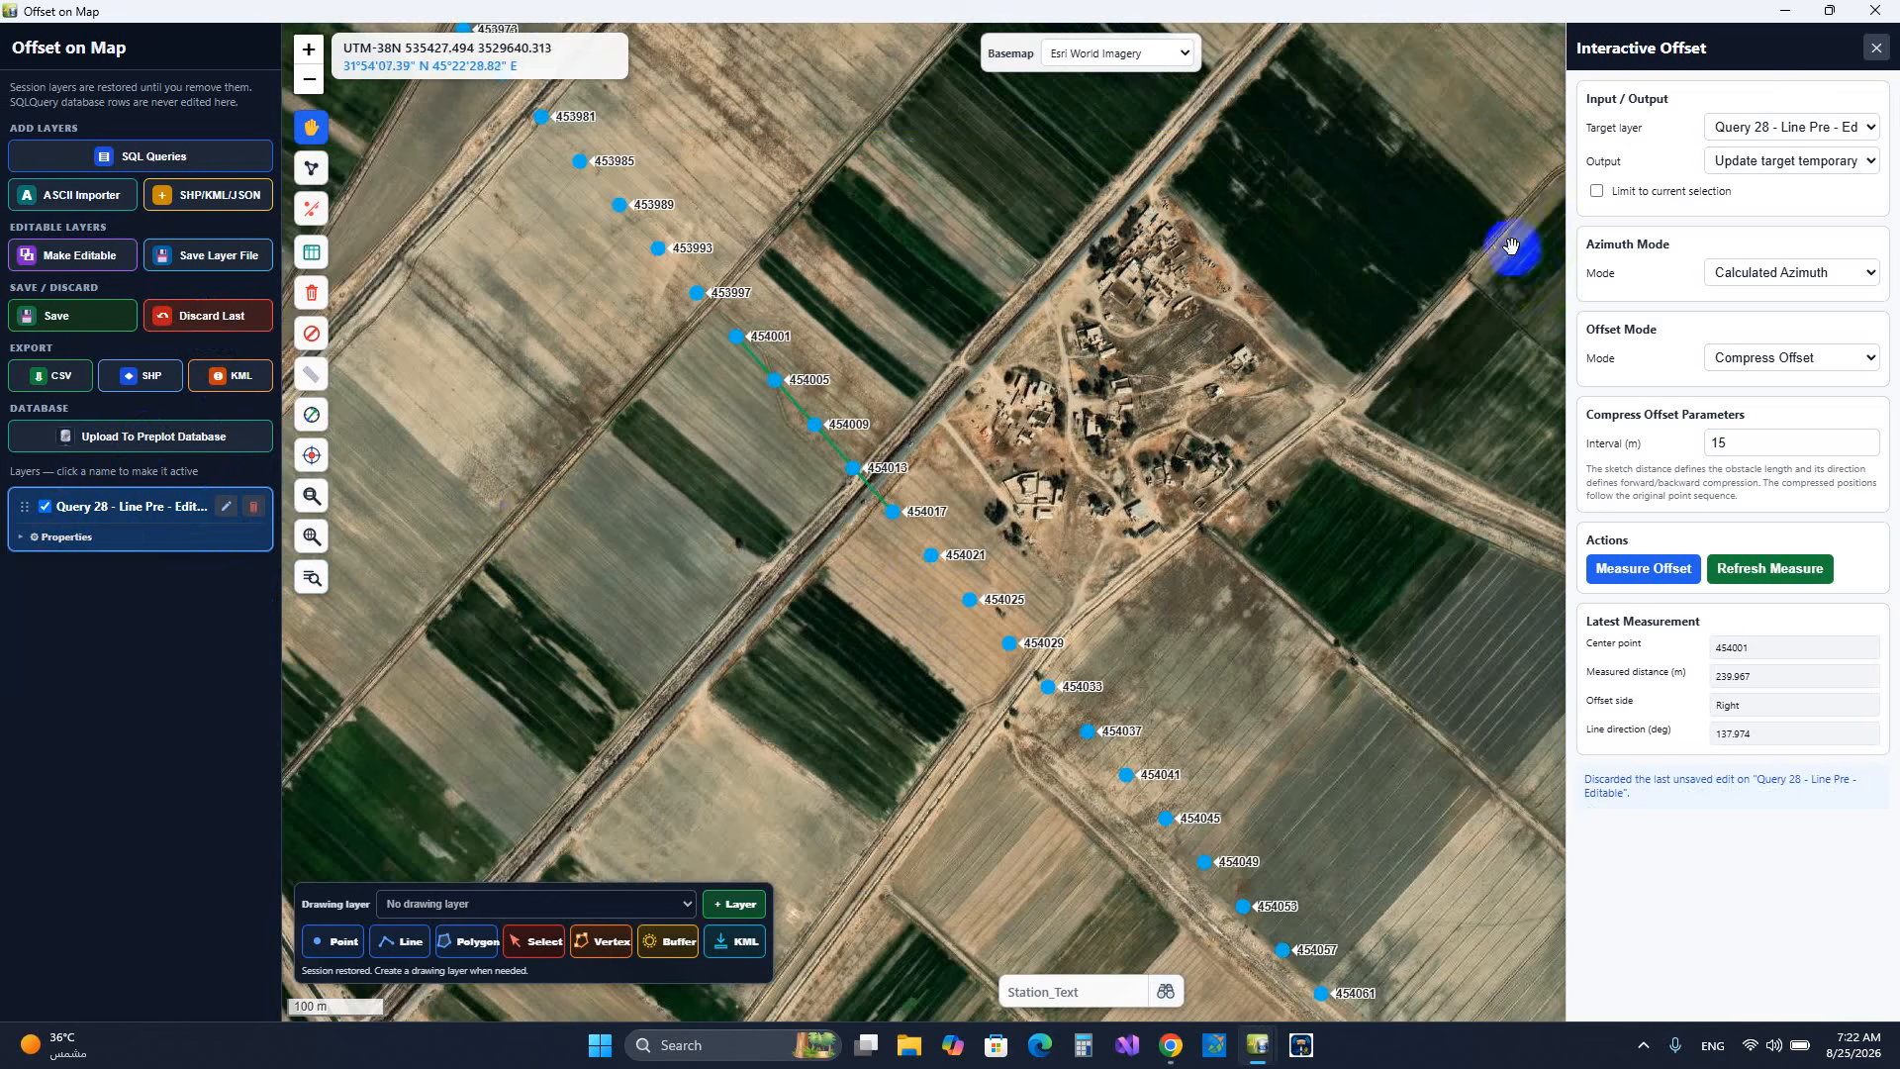
{"action": "left_click", "coordinate": [1874, 52]}
- Turn off the point labels of the editable Line Pre layer and collapse its properties
{"action": "scroll", "coordinate": [1247, 297], "scroll_direction": "down", "scroll_amount": 3}
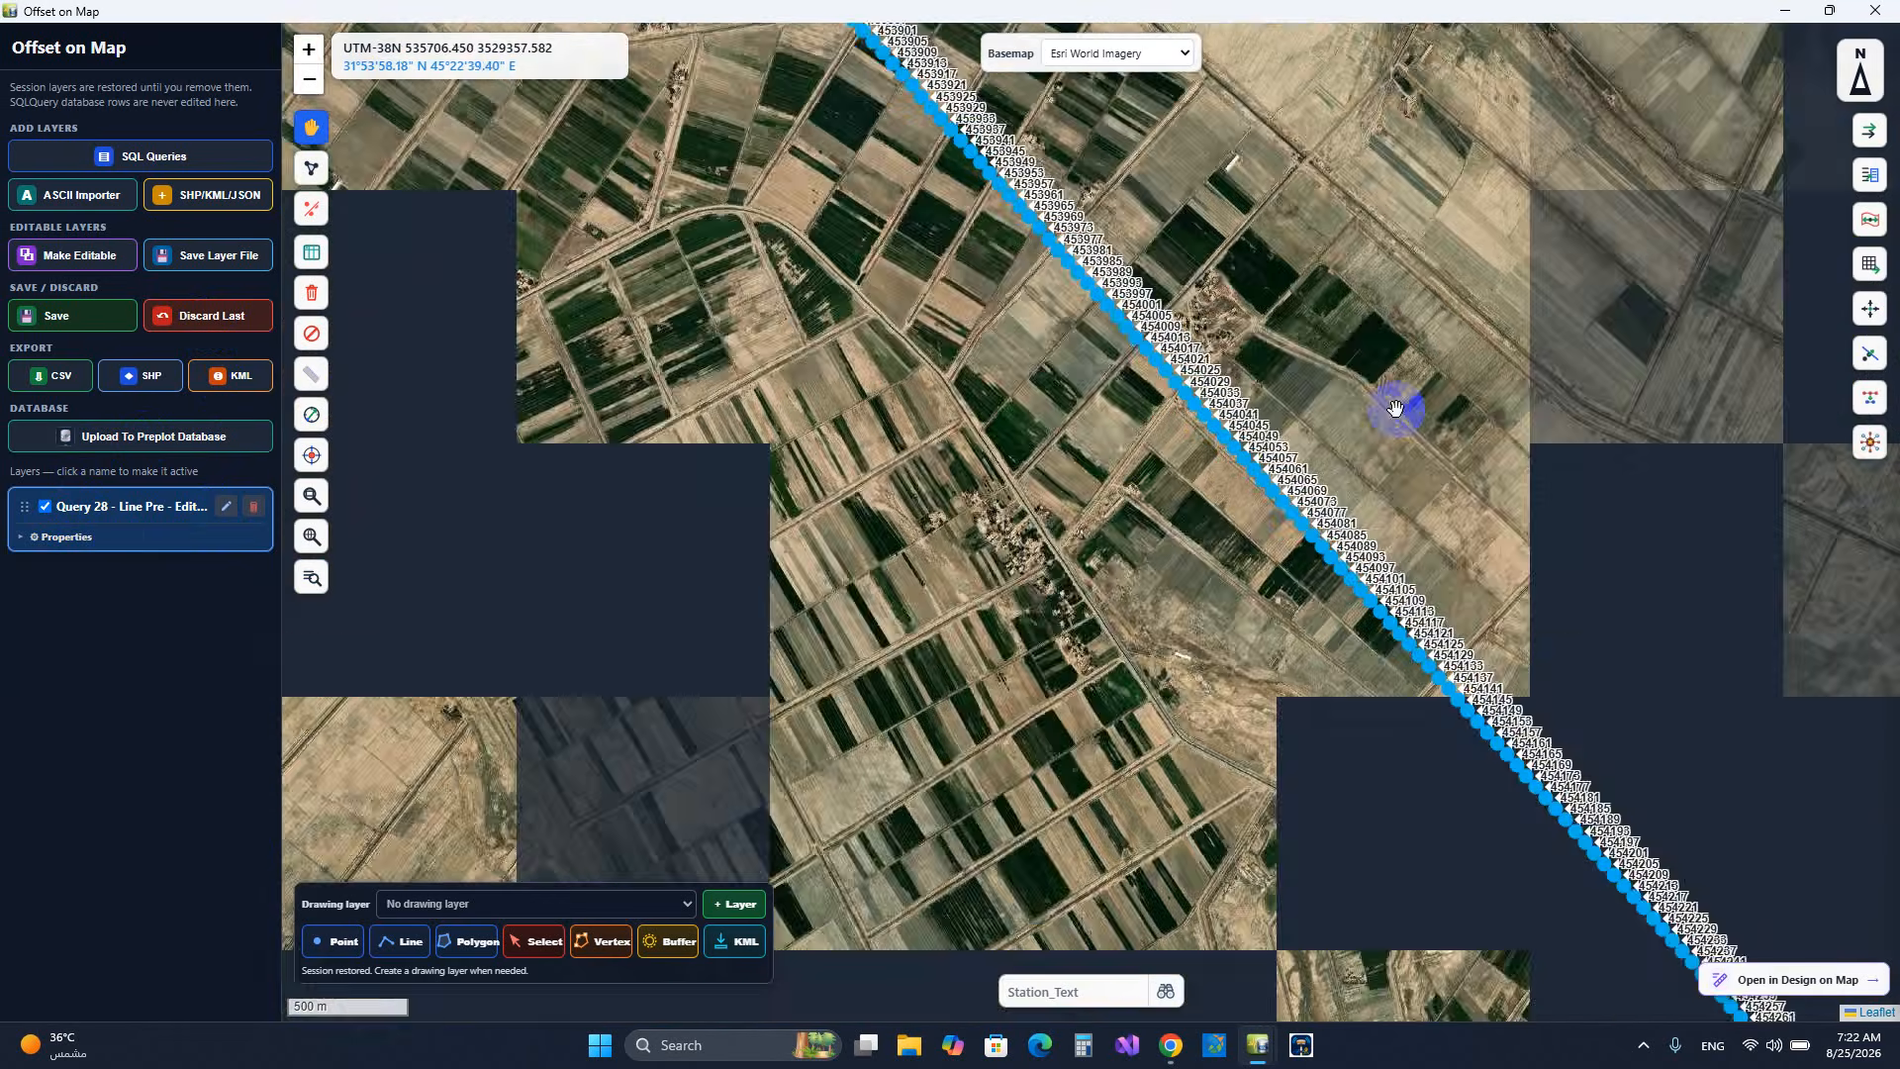
{"action": "left_click_drag", "start_coordinate": [1395, 409], "coordinate": [1136, 503]}
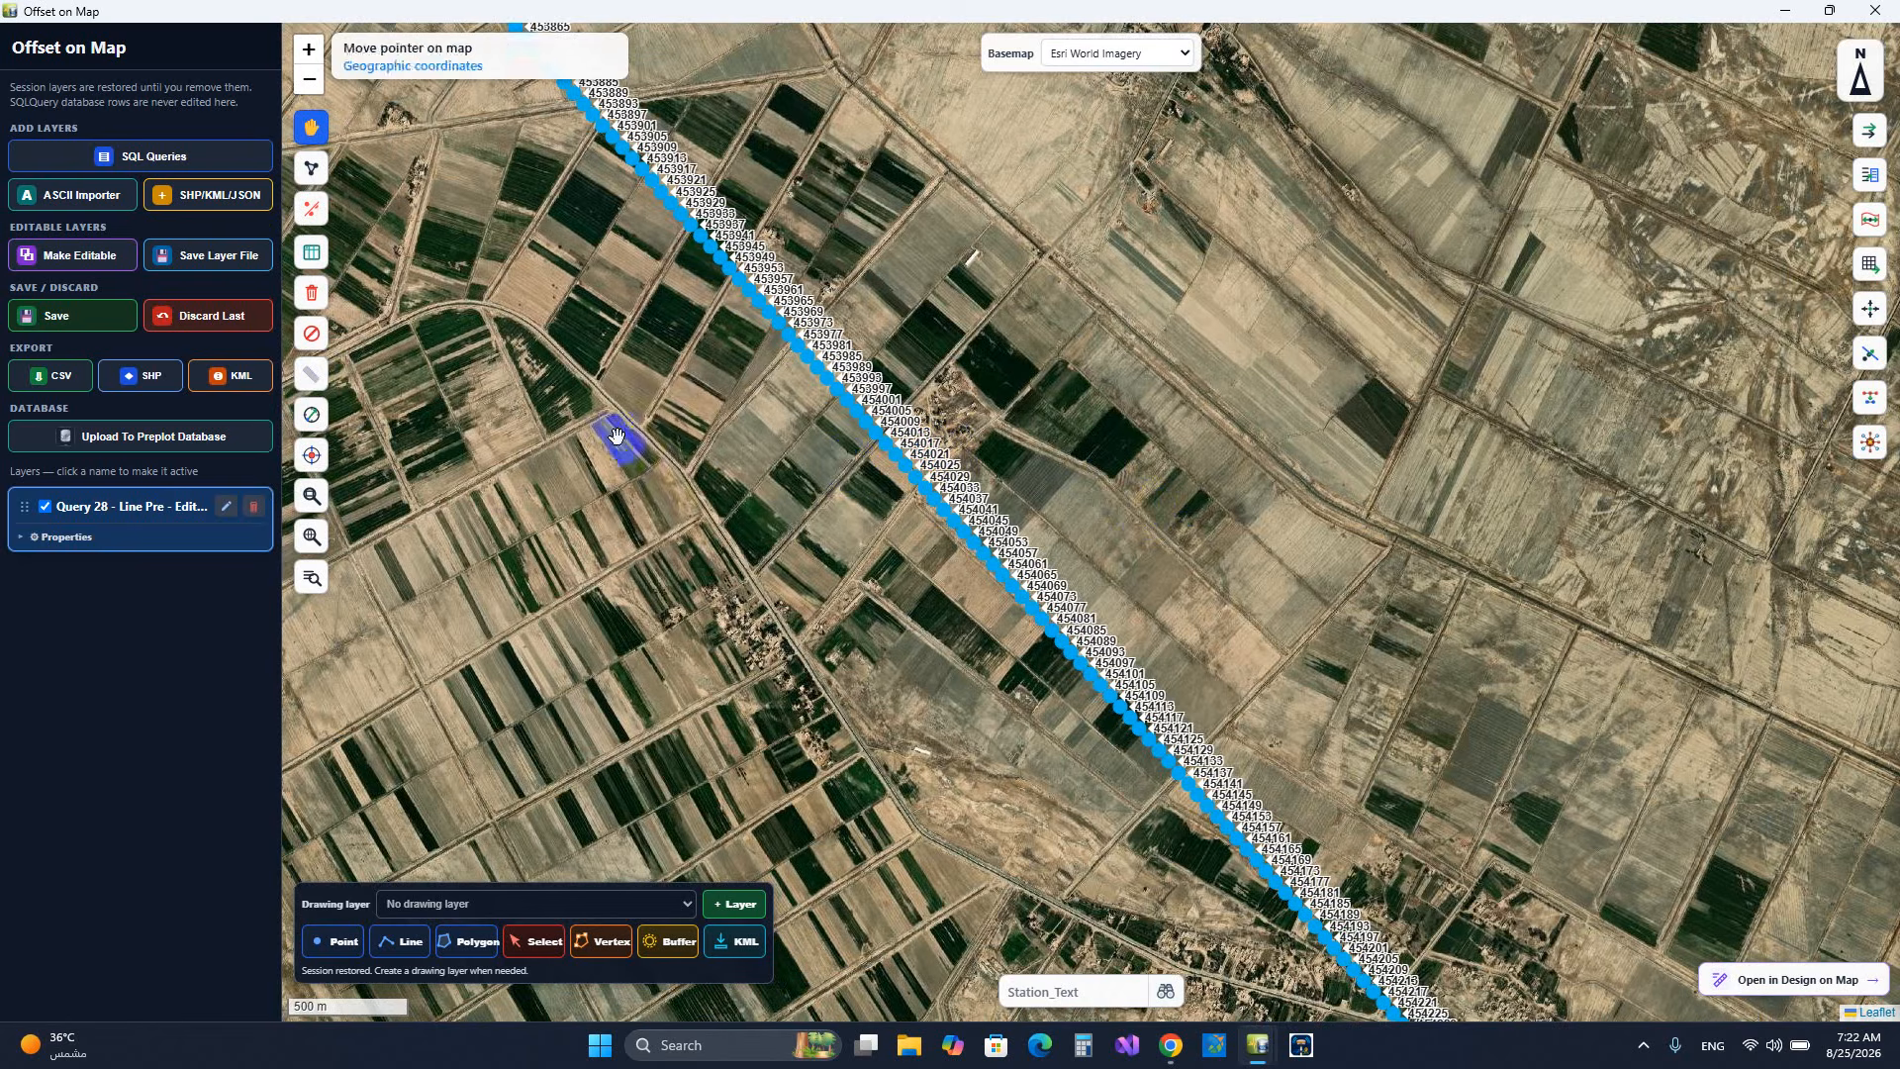
{"action": "left_click", "coordinate": [34, 537]}
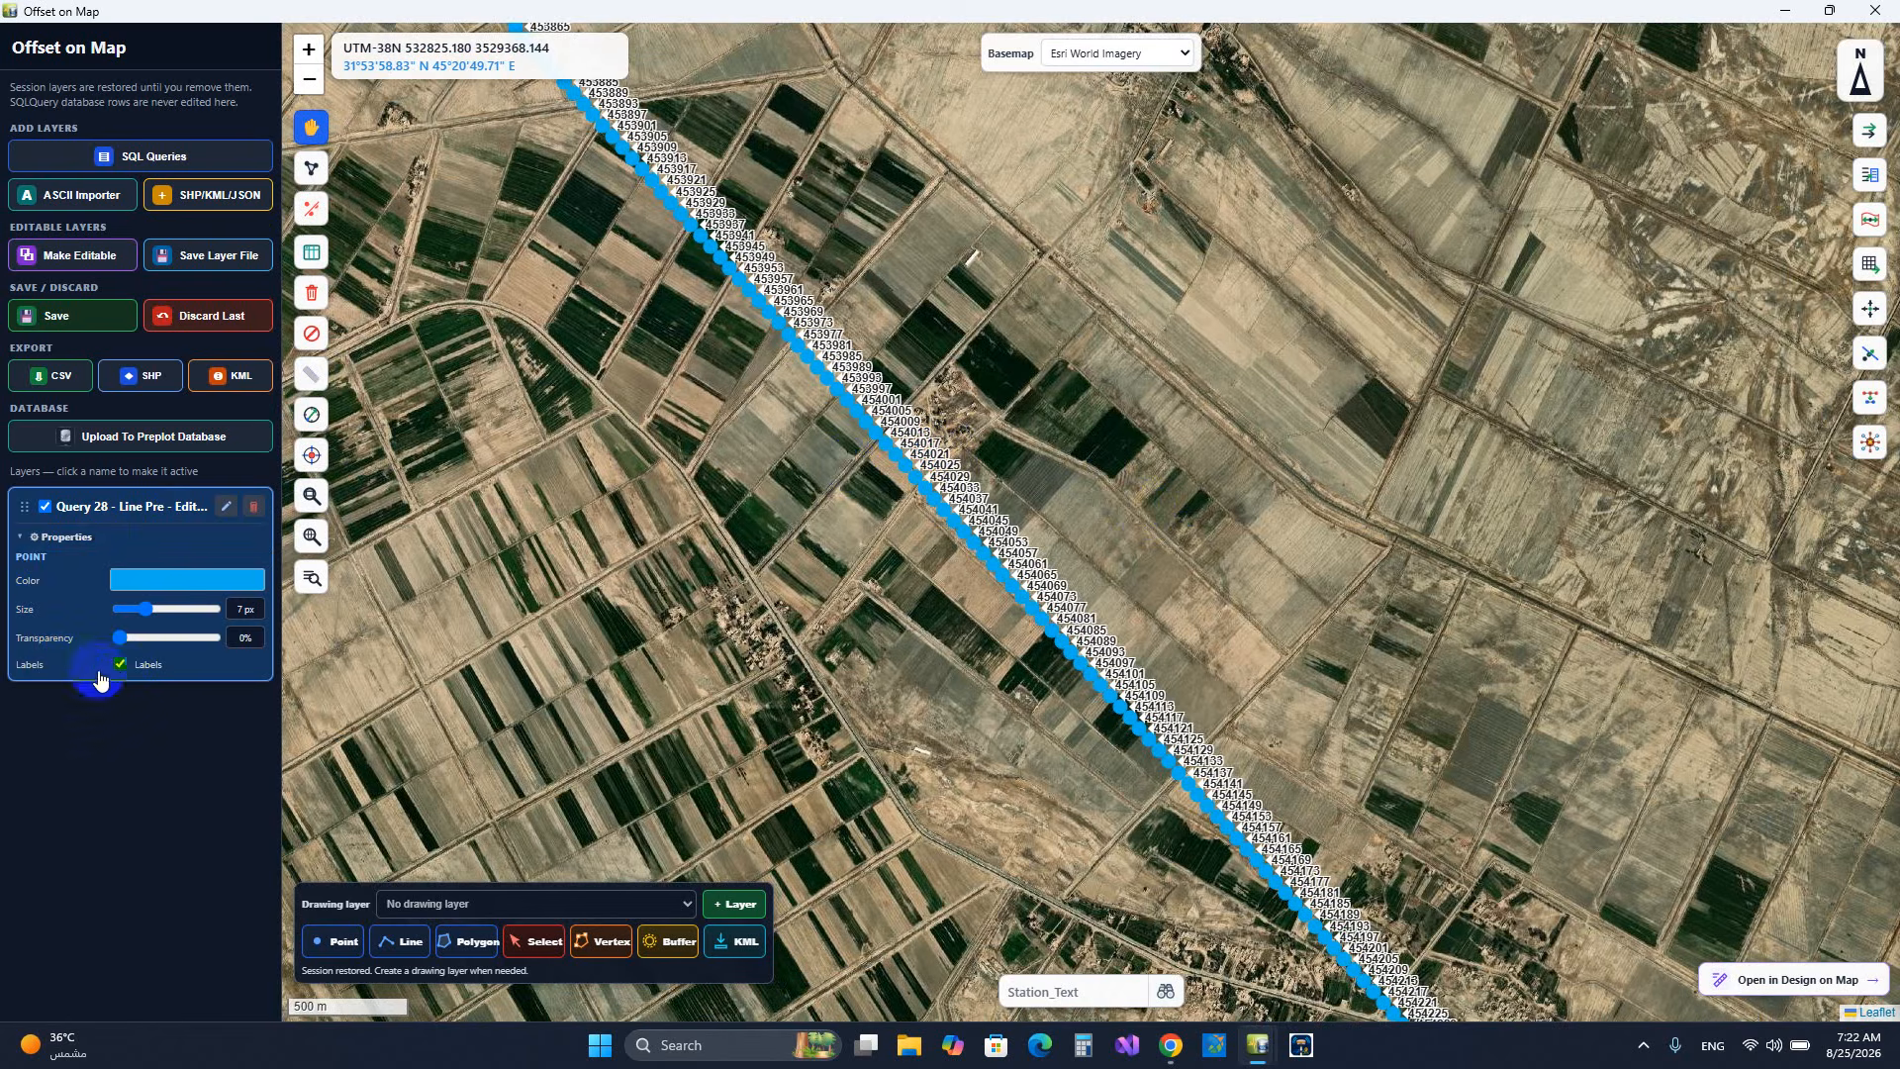
{"action": "left_click", "coordinate": [121, 665]}
{"action": "left_click", "coordinate": [26, 543]}
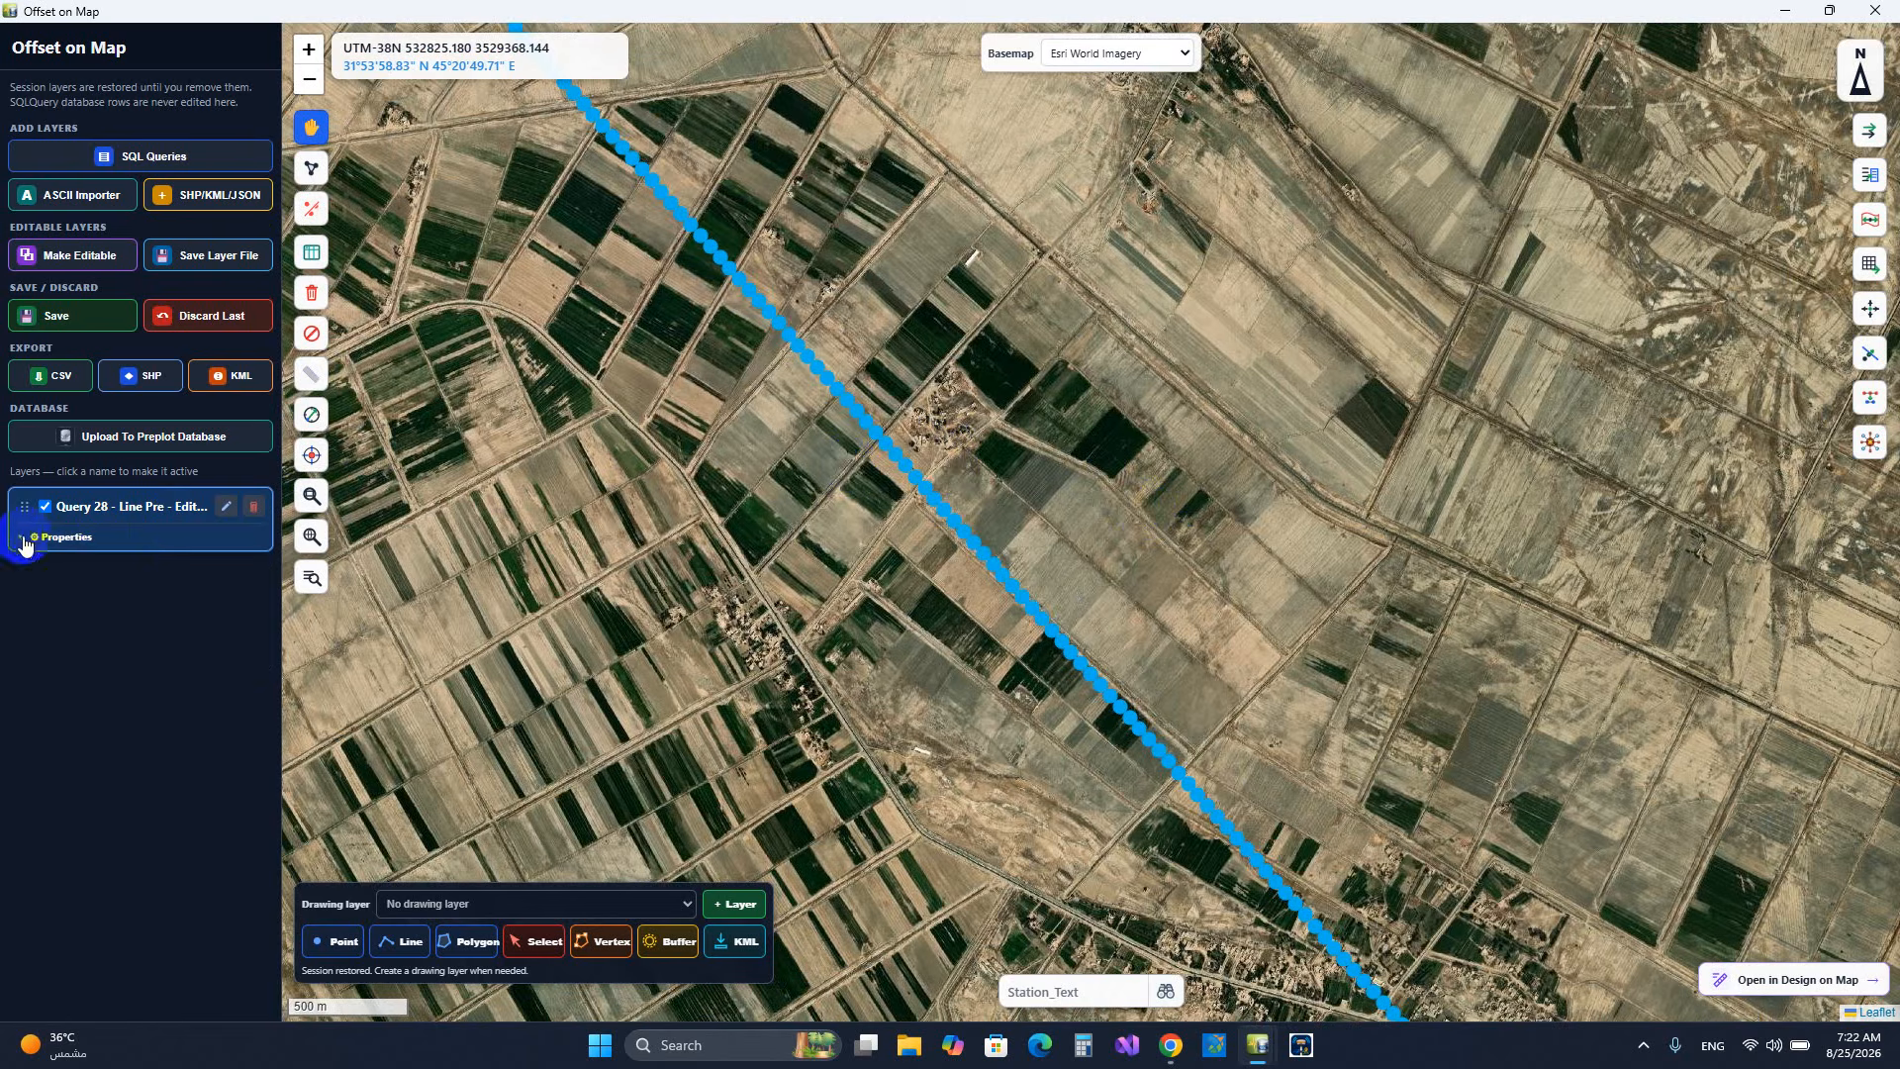
- Open the Auto Offset by Template tool for the editable Line Pre layer
{"action": "left_click", "coordinate": [1870, 182]}
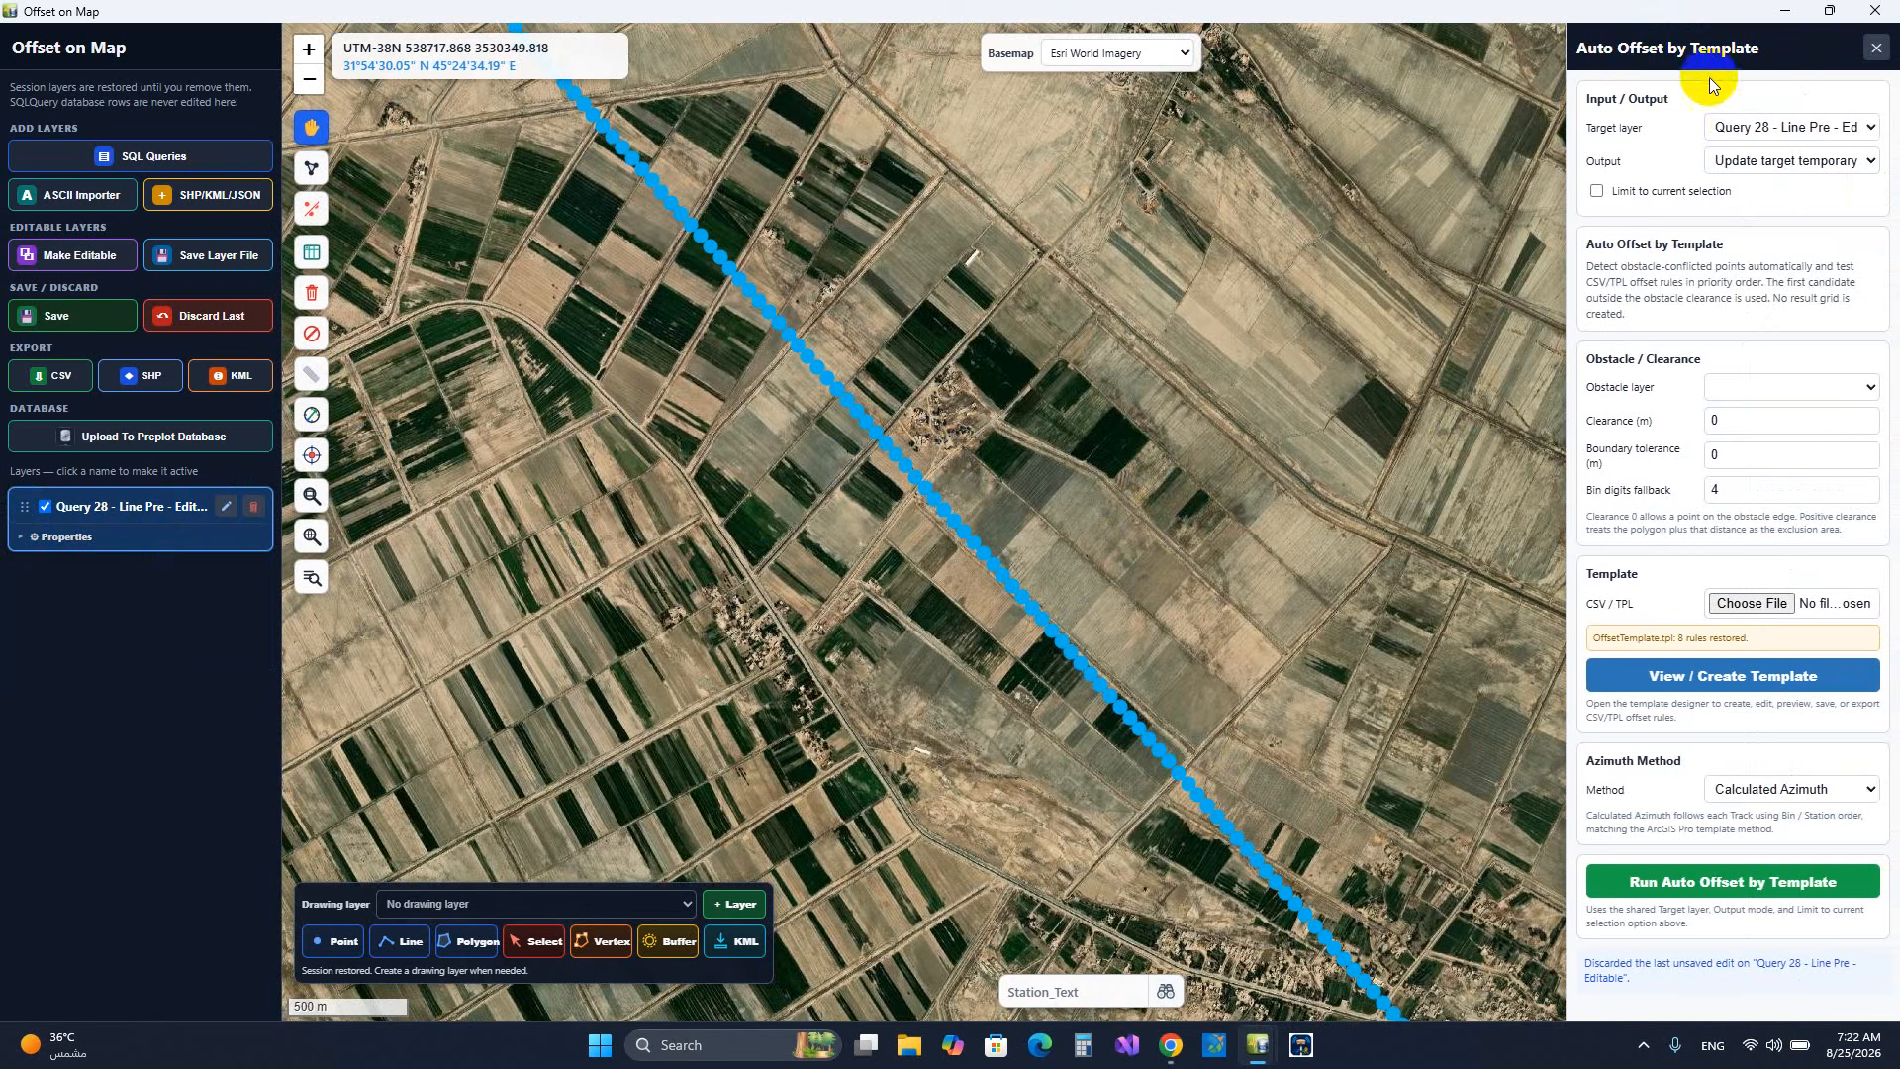
{"action": "left_click", "coordinate": [987, 343]}
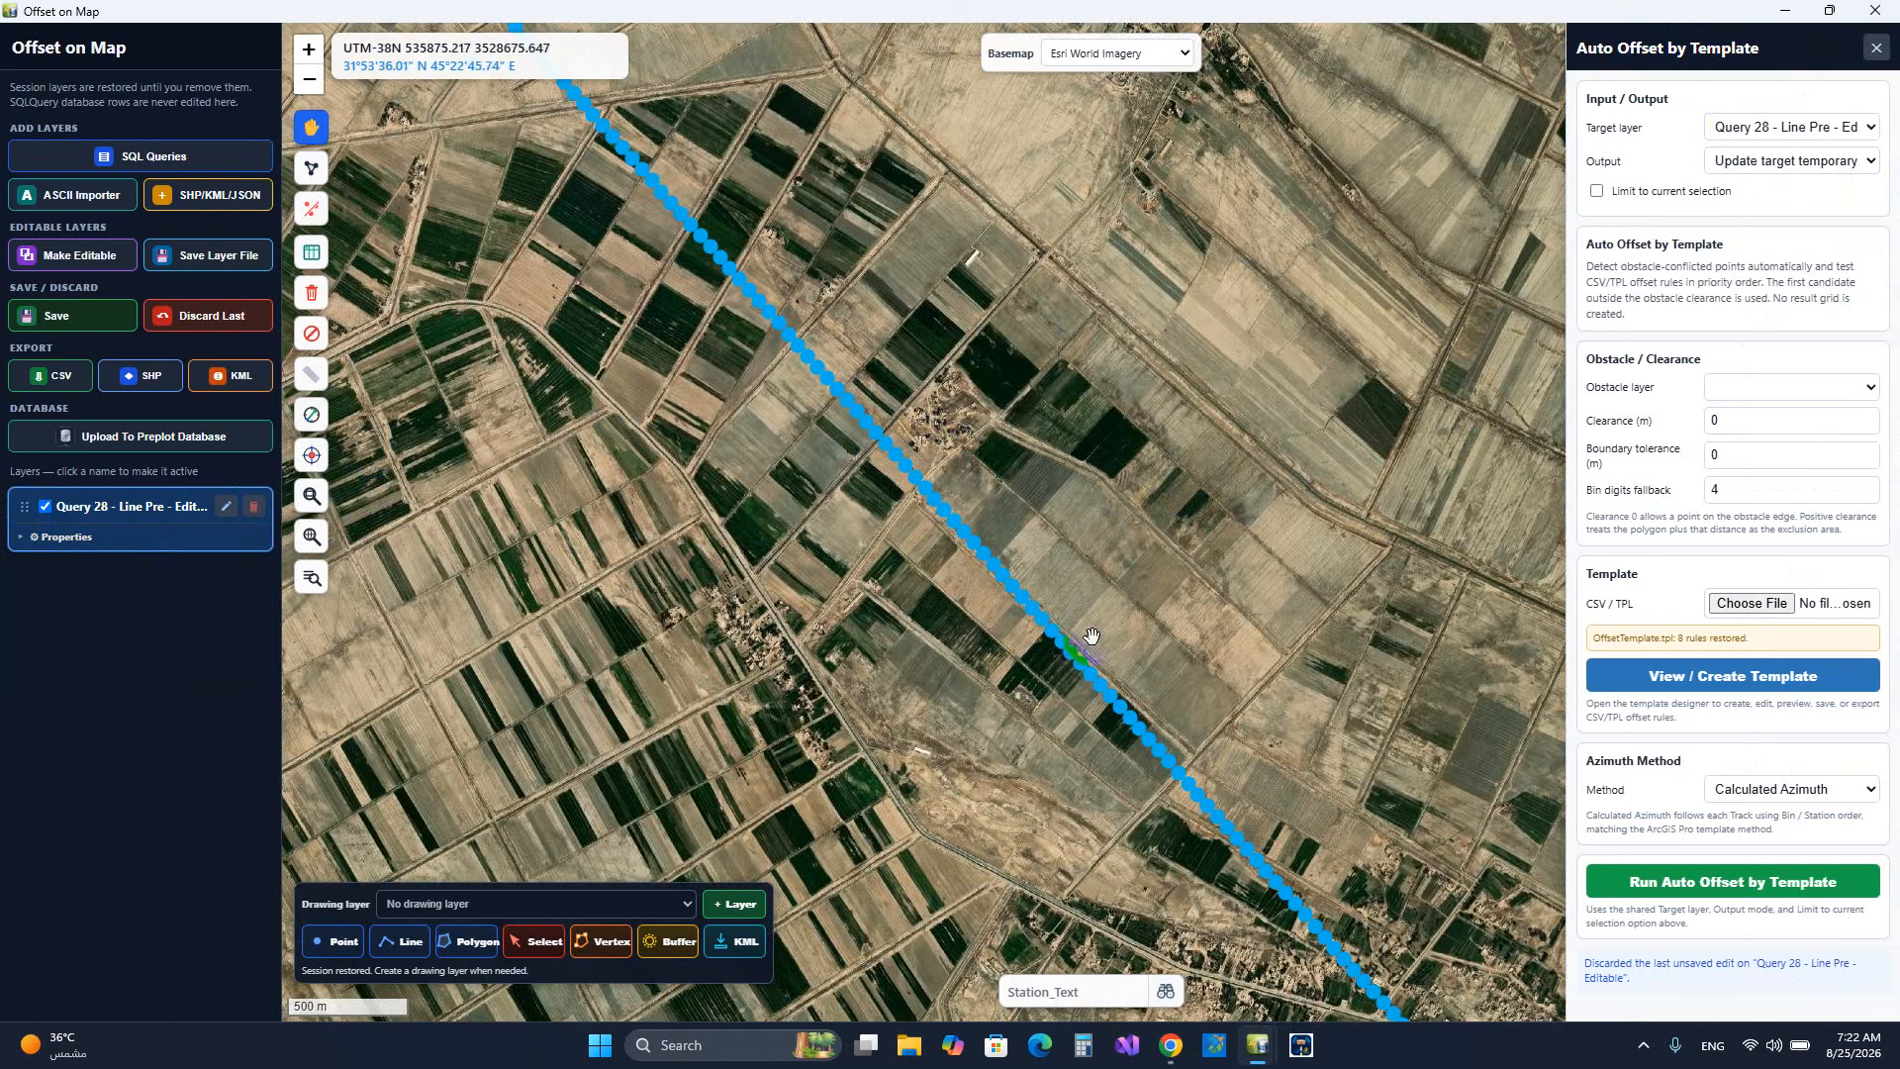
{"action": "scroll", "coordinate": [1044, 645], "scroll_direction": "up", "scroll_amount": 1}
{"action": "scroll", "coordinate": [1065, 550], "scroll_direction": "up", "scroll_amount": 1}
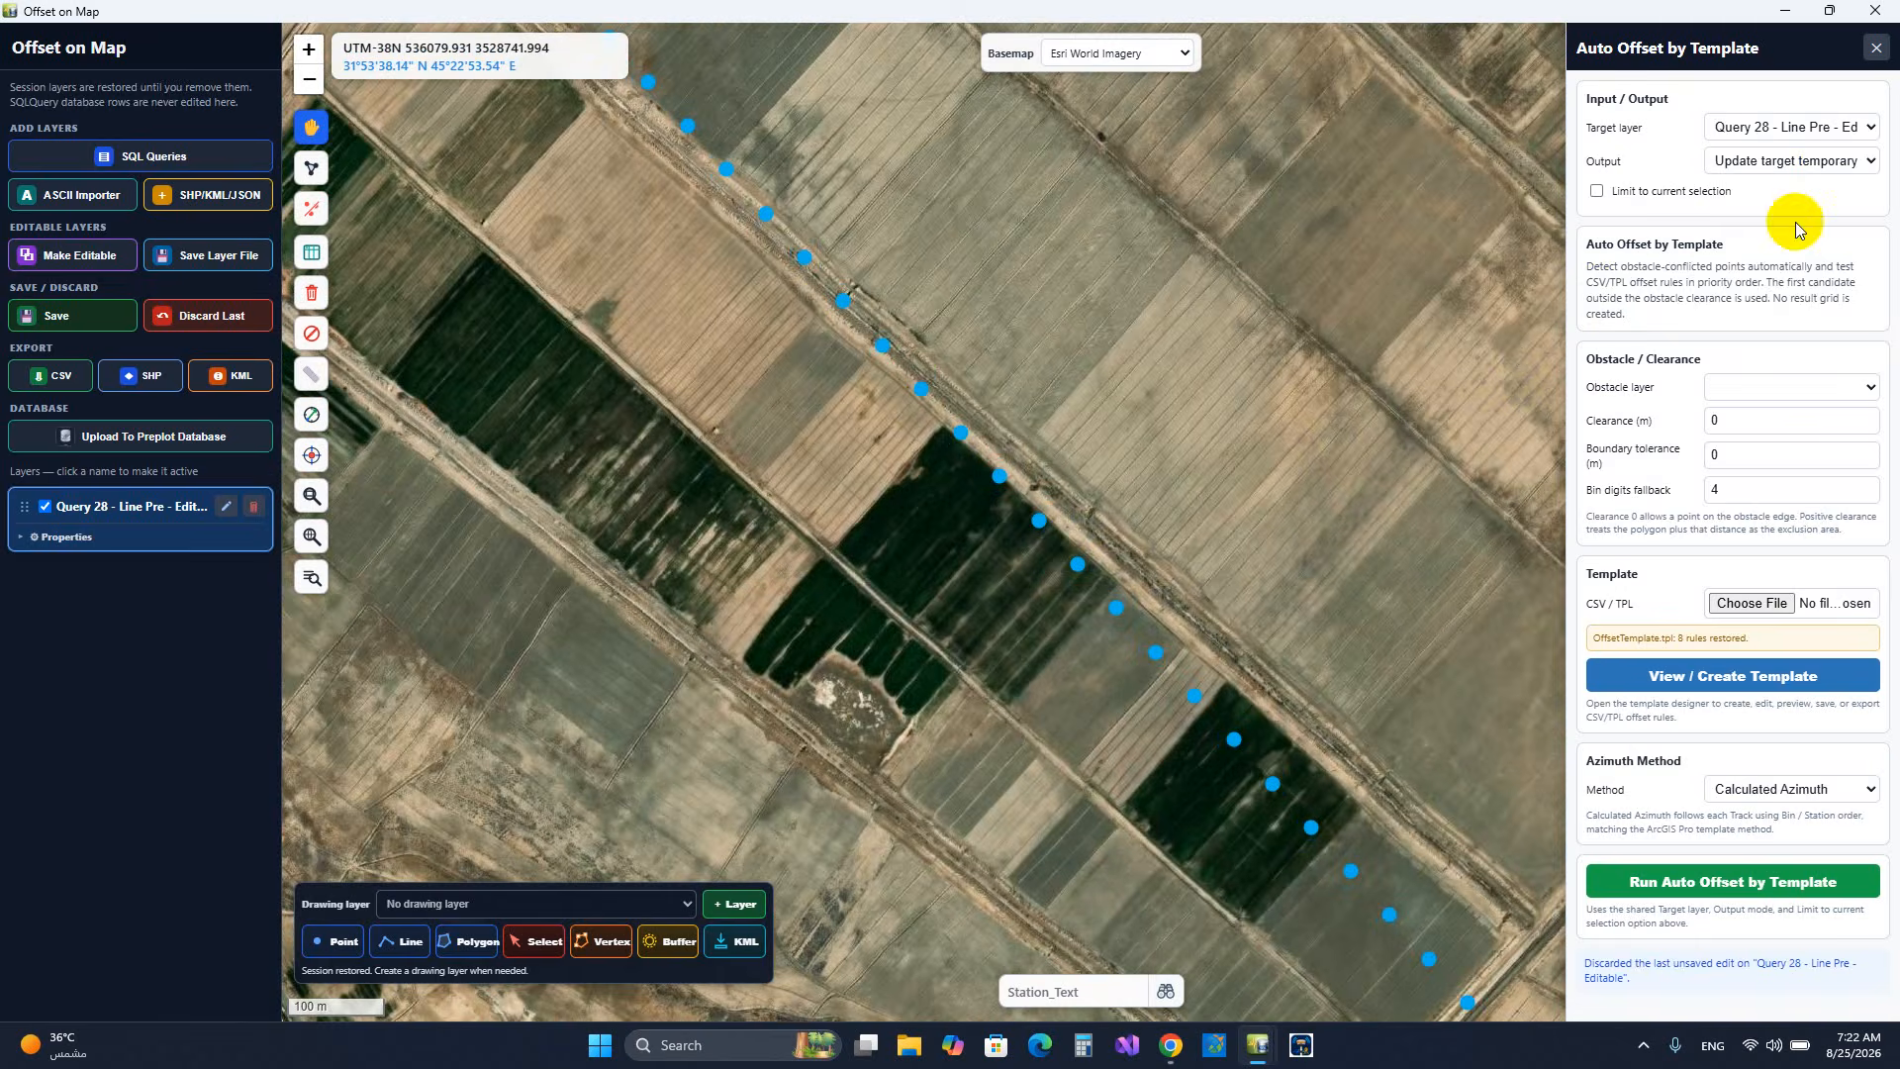
- Review the offset rules of OffsetTemplate.tpl in the template designer and use the template in Auto Offset
{"action": "left_click", "coordinate": [1748, 675]}
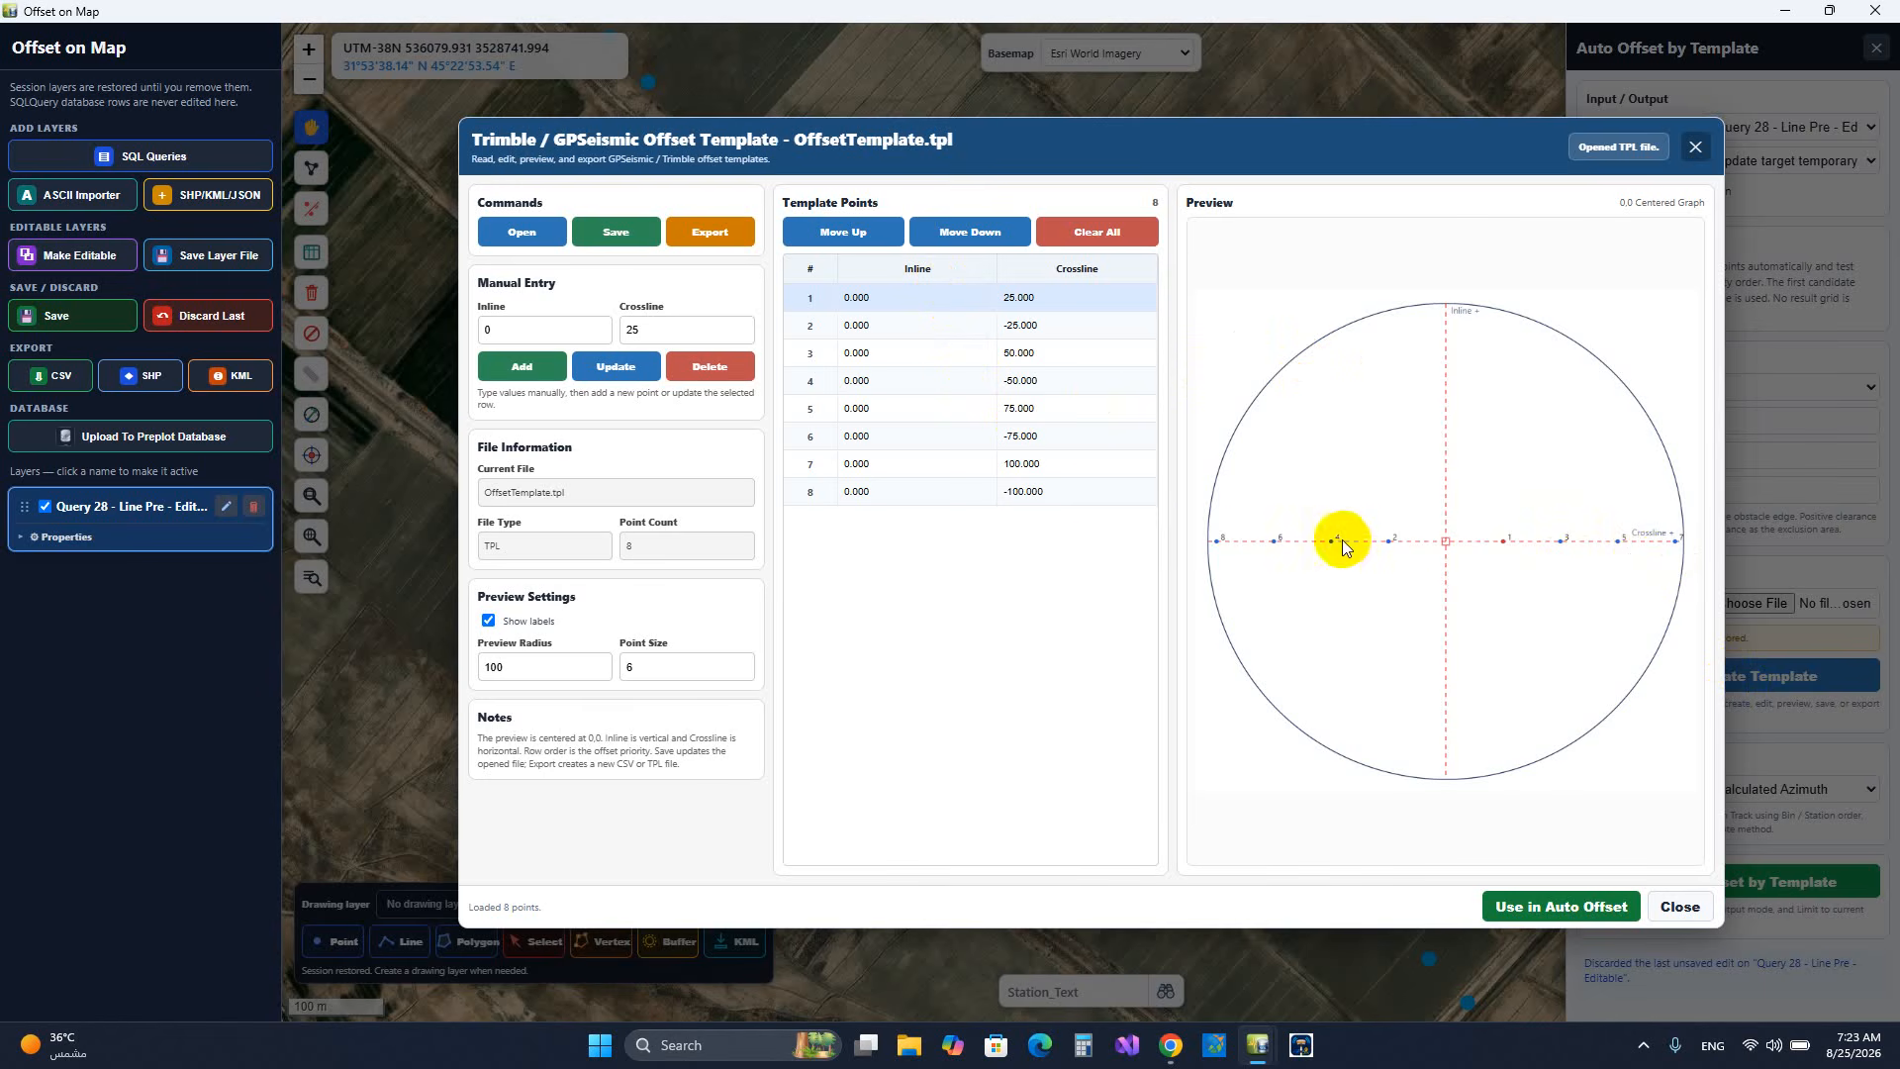
{"action": "left_click", "coordinate": [520, 330]}
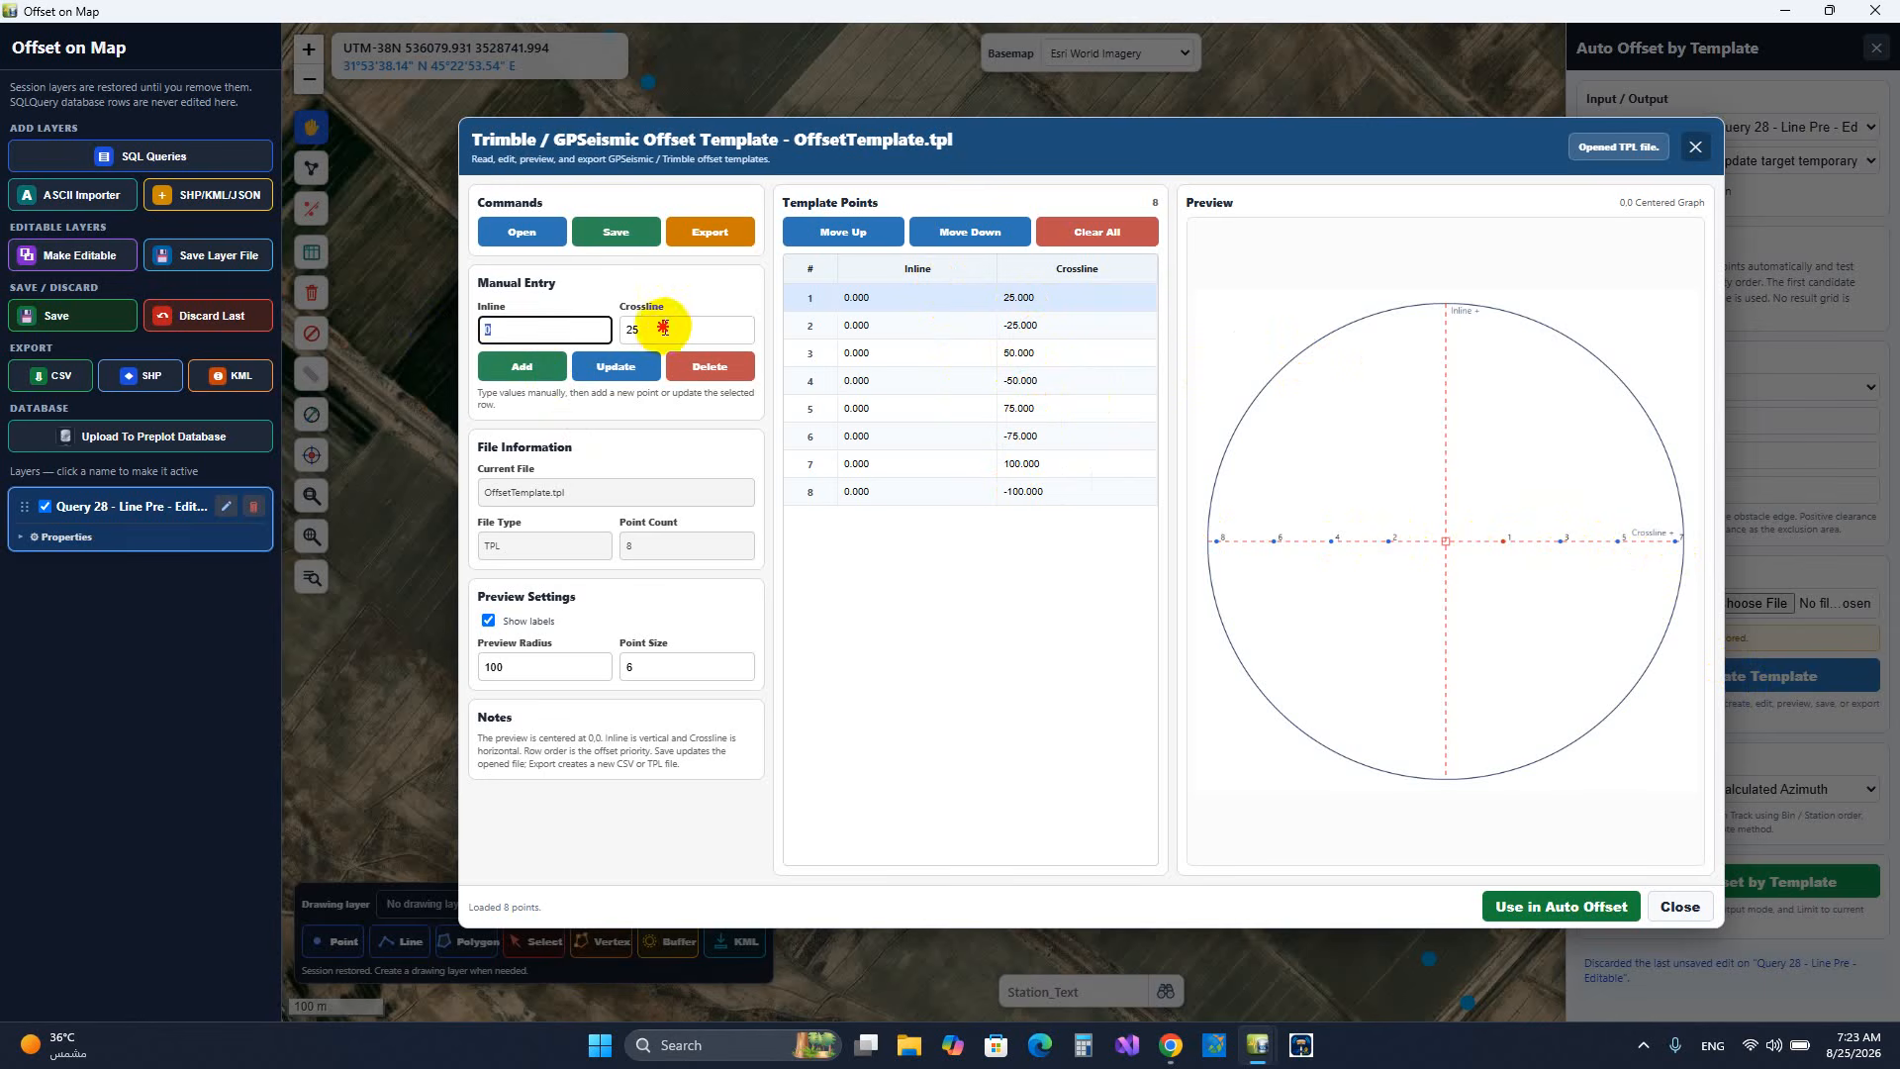
{"action": "key", "text": "Tab"}
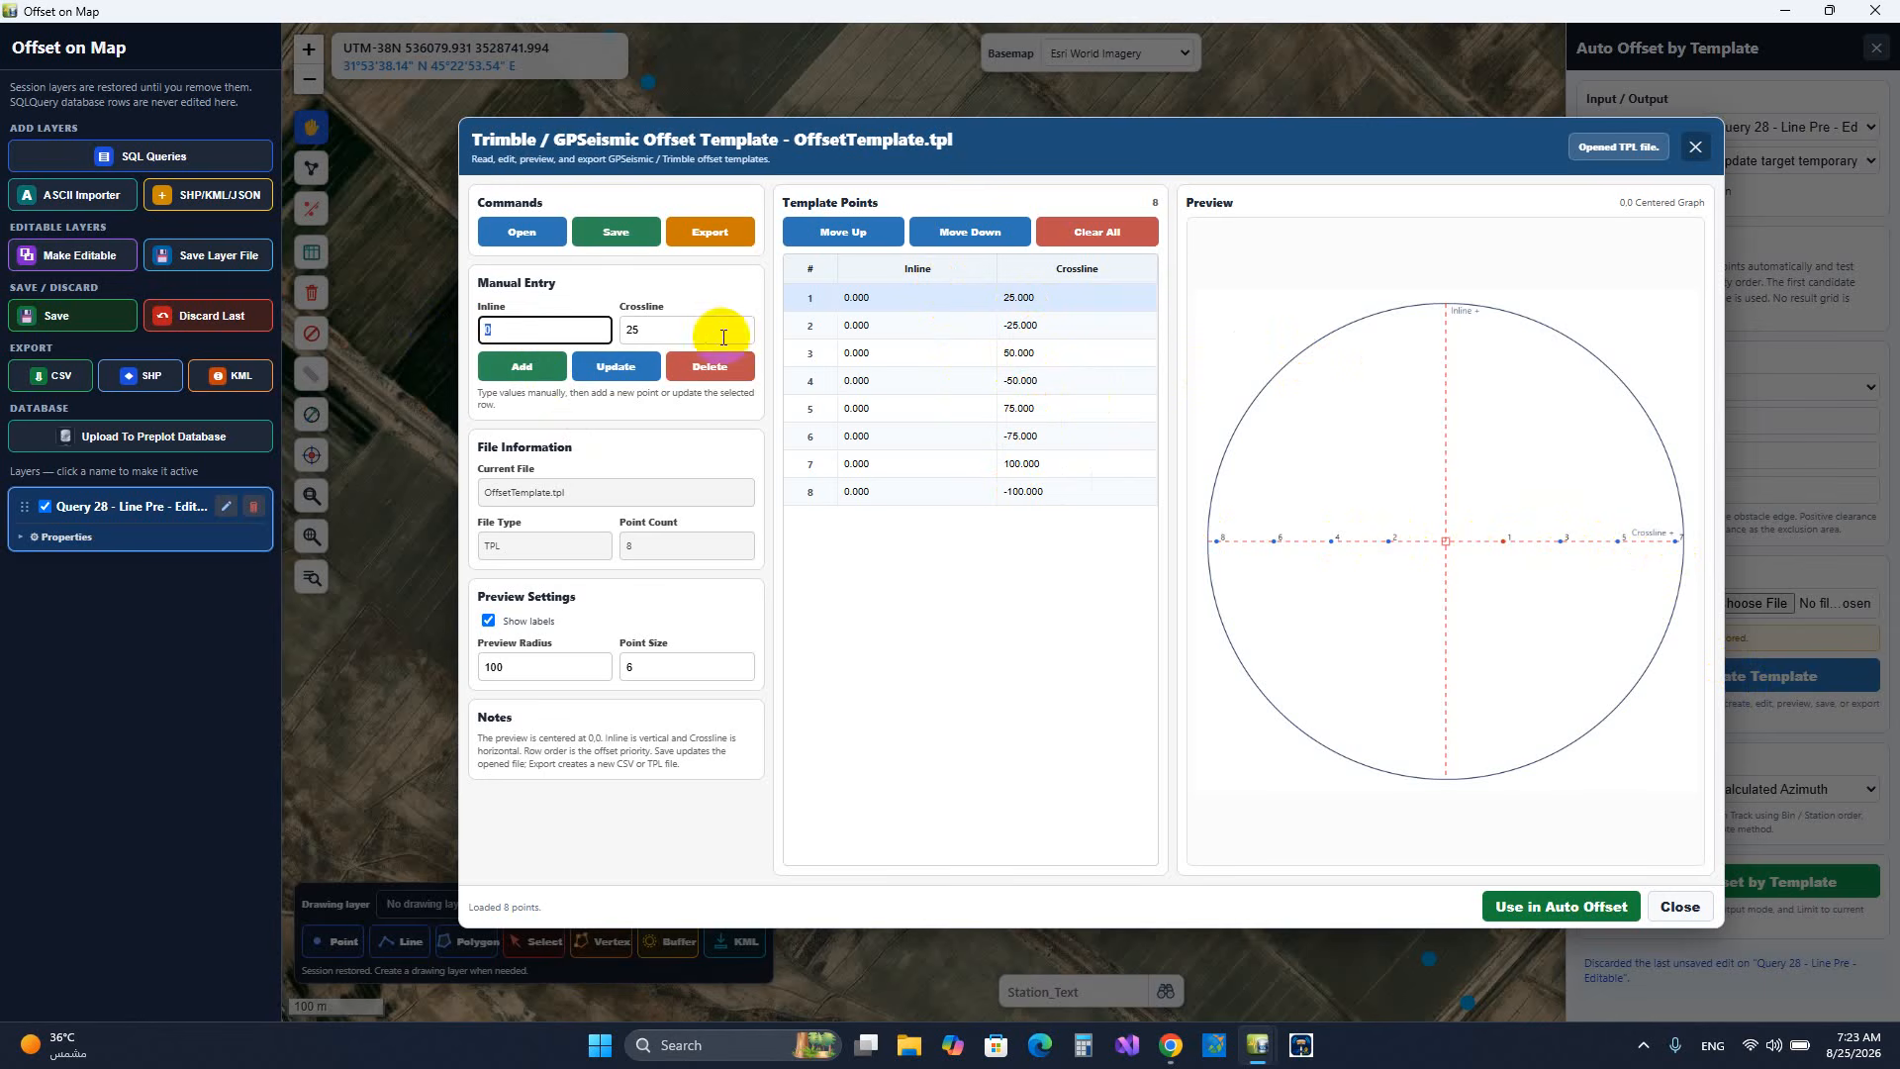
{"action": "left_click", "coordinate": [1548, 929]}
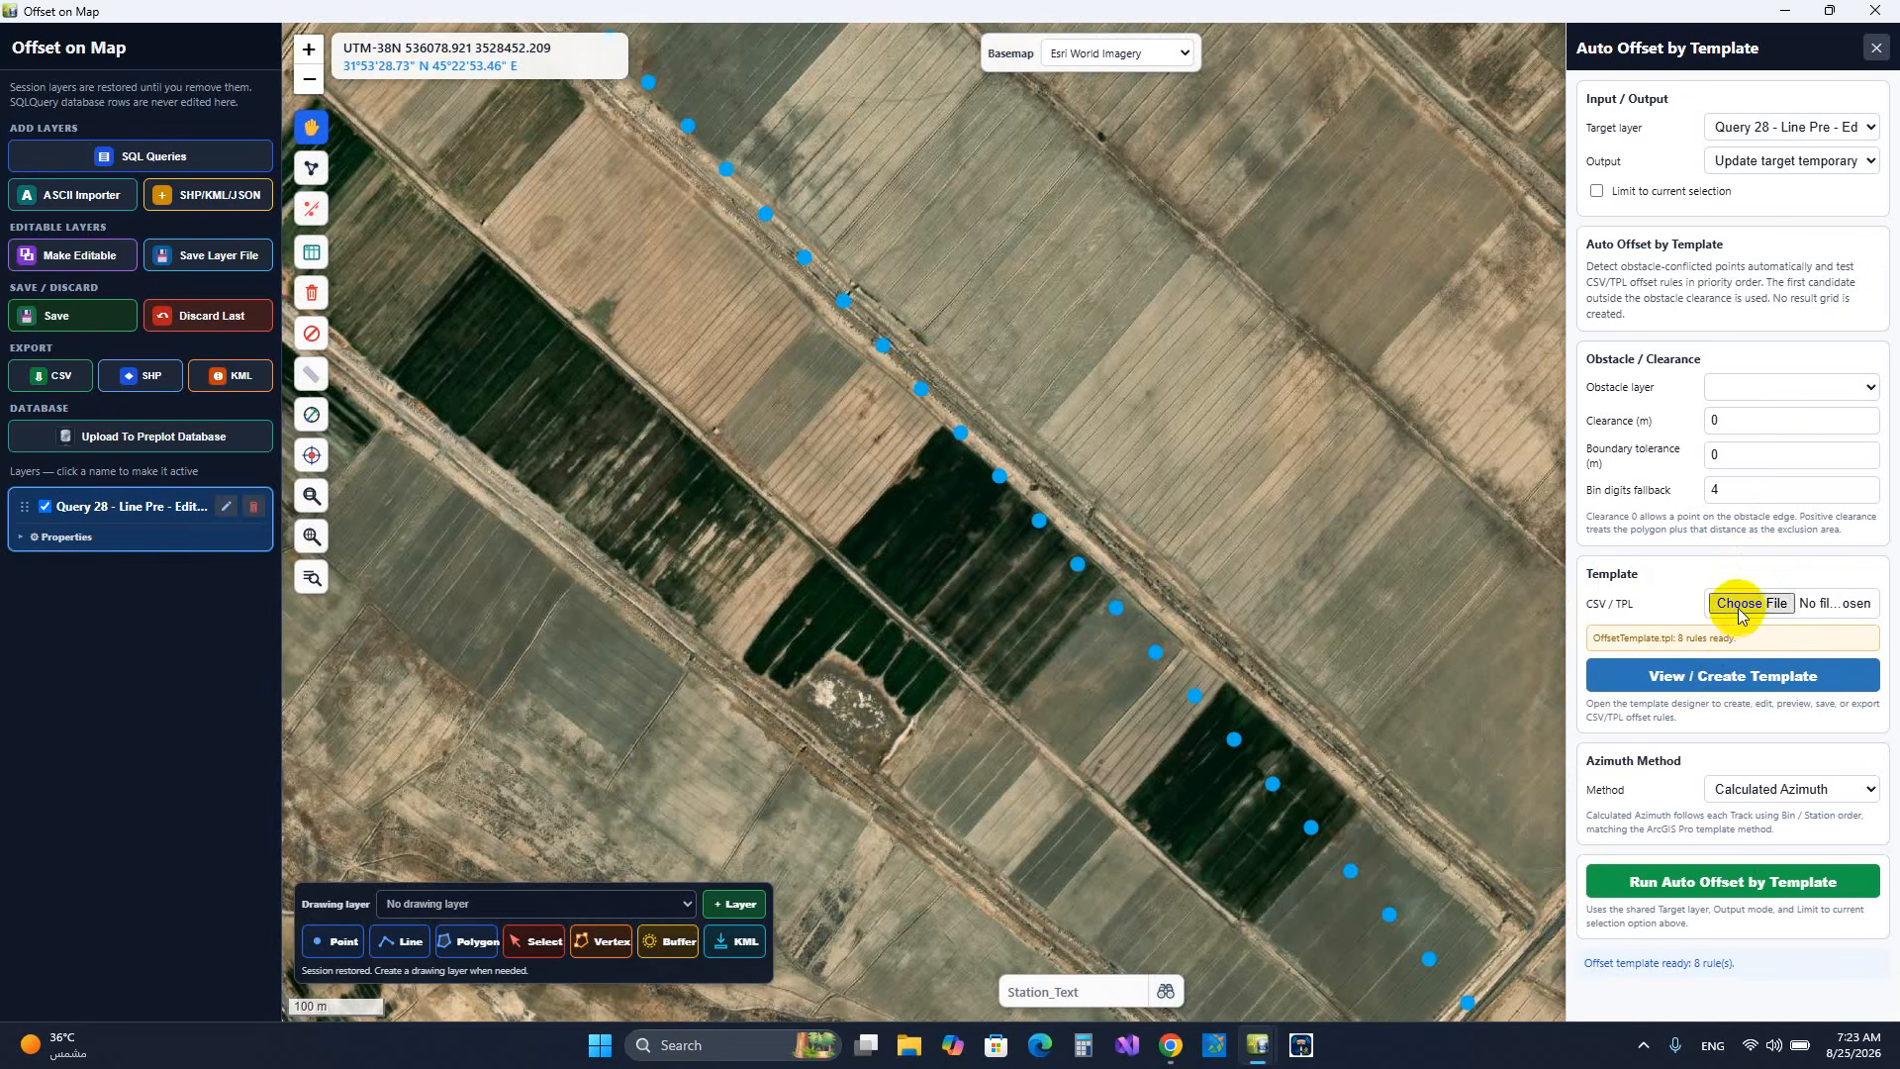
- Look at the template file chooser and the azimuth method options, keeping Calculated Azimuth as the method
{"action": "left_click", "coordinate": [1749, 604]}
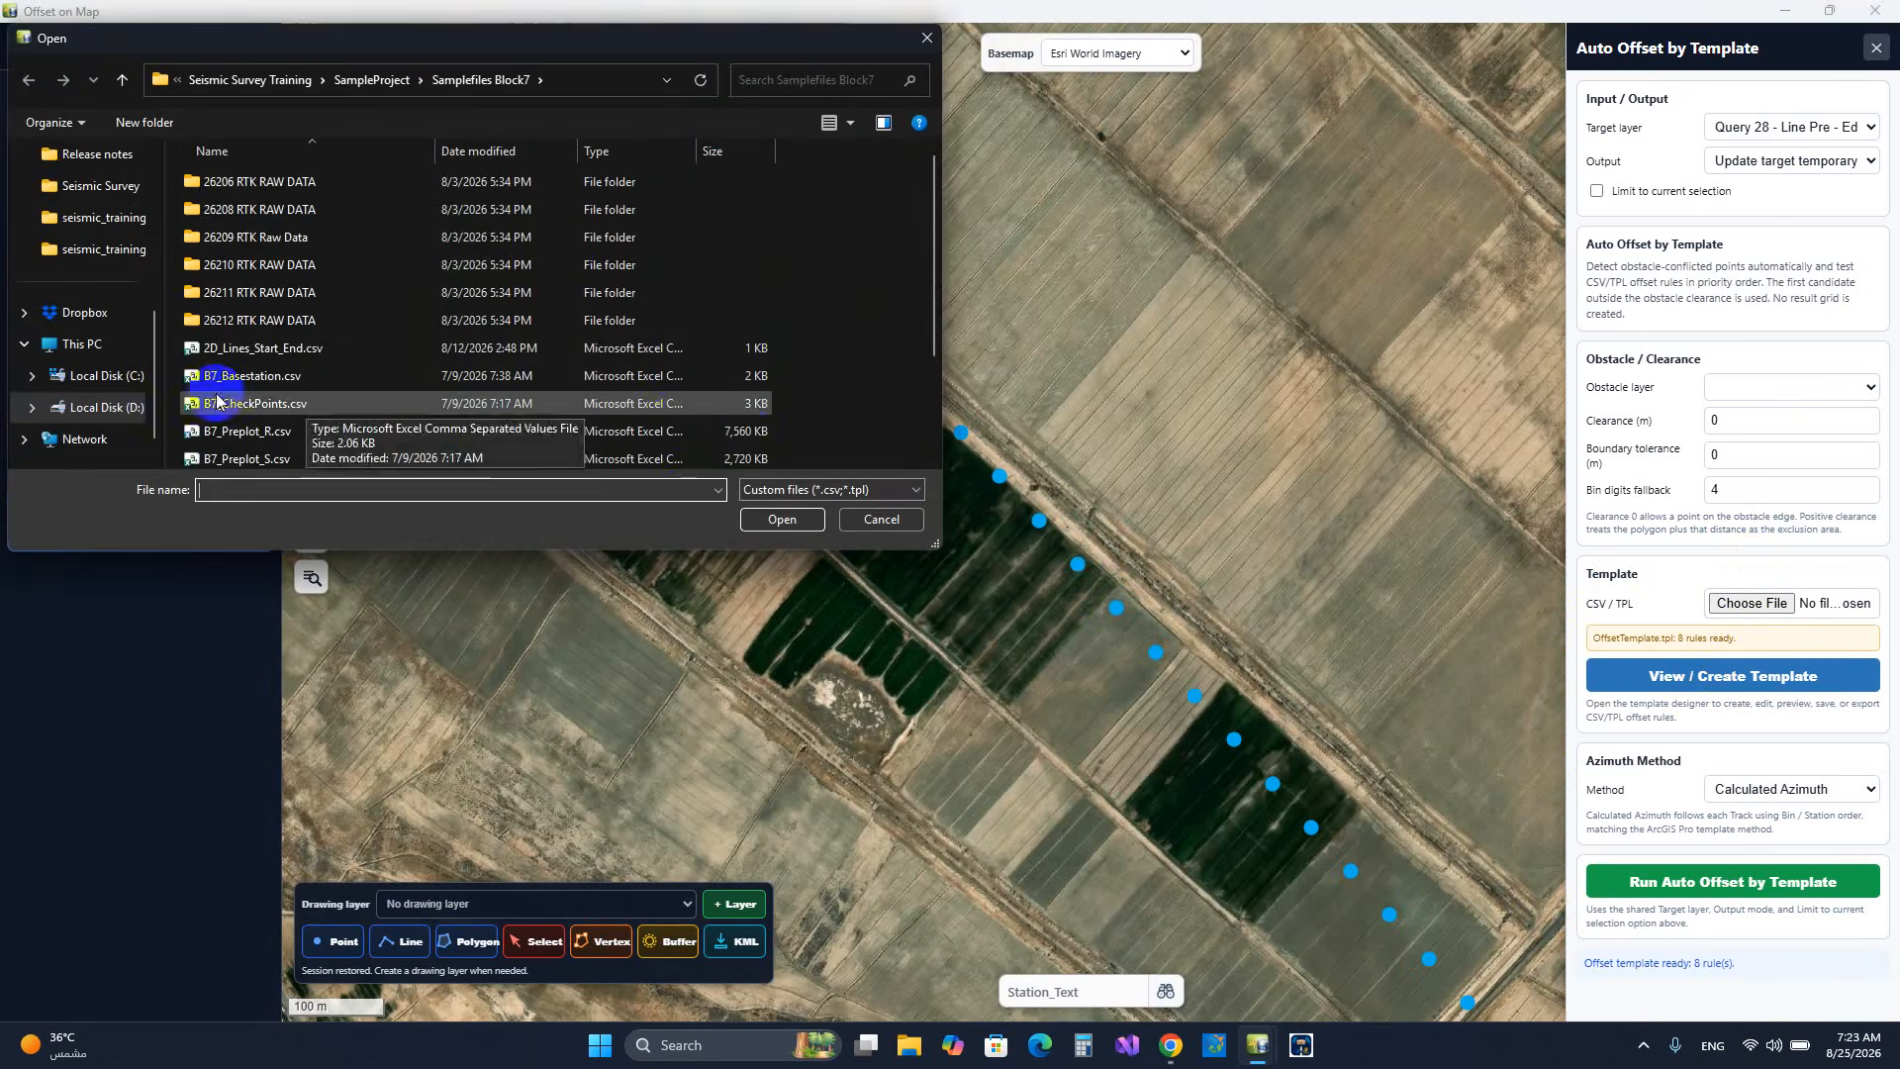
{"action": "left_click", "coordinate": [880, 518]}
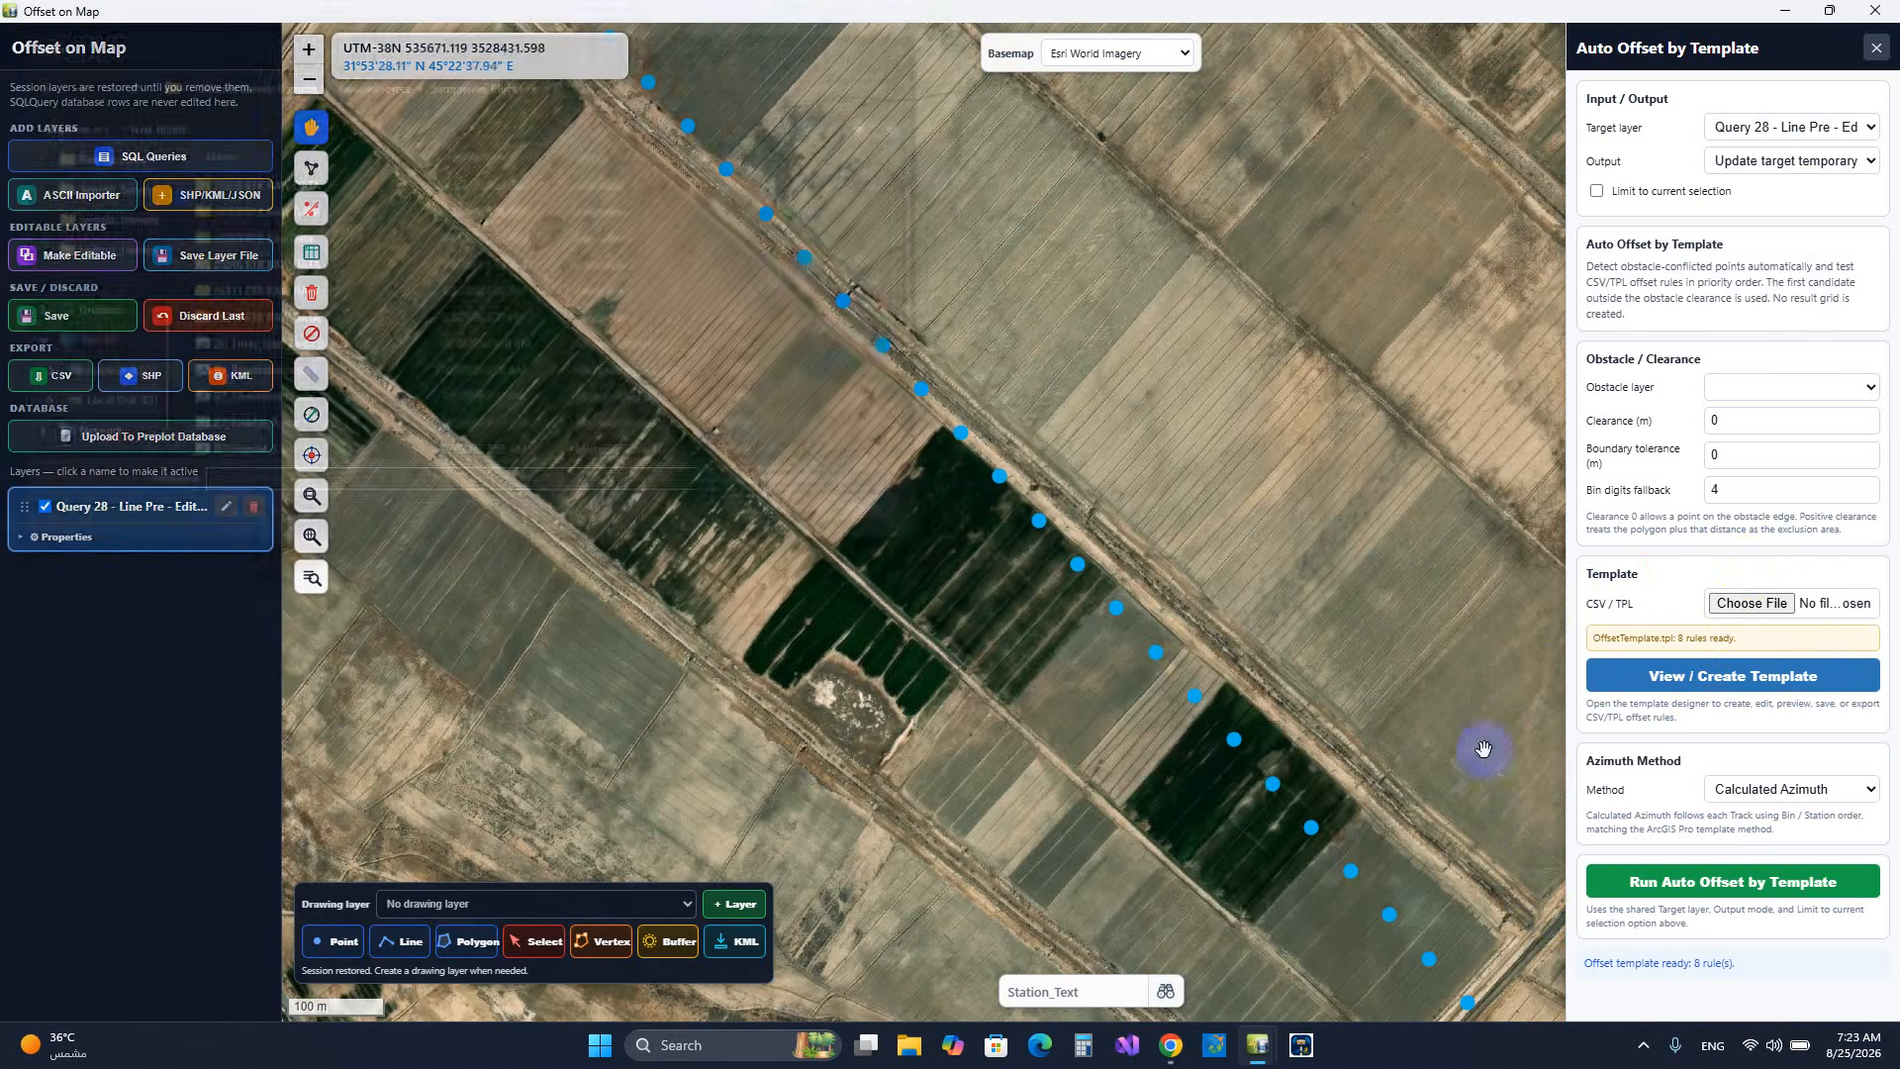
{"action": "left_click", "coordinate": [1787, 799]}
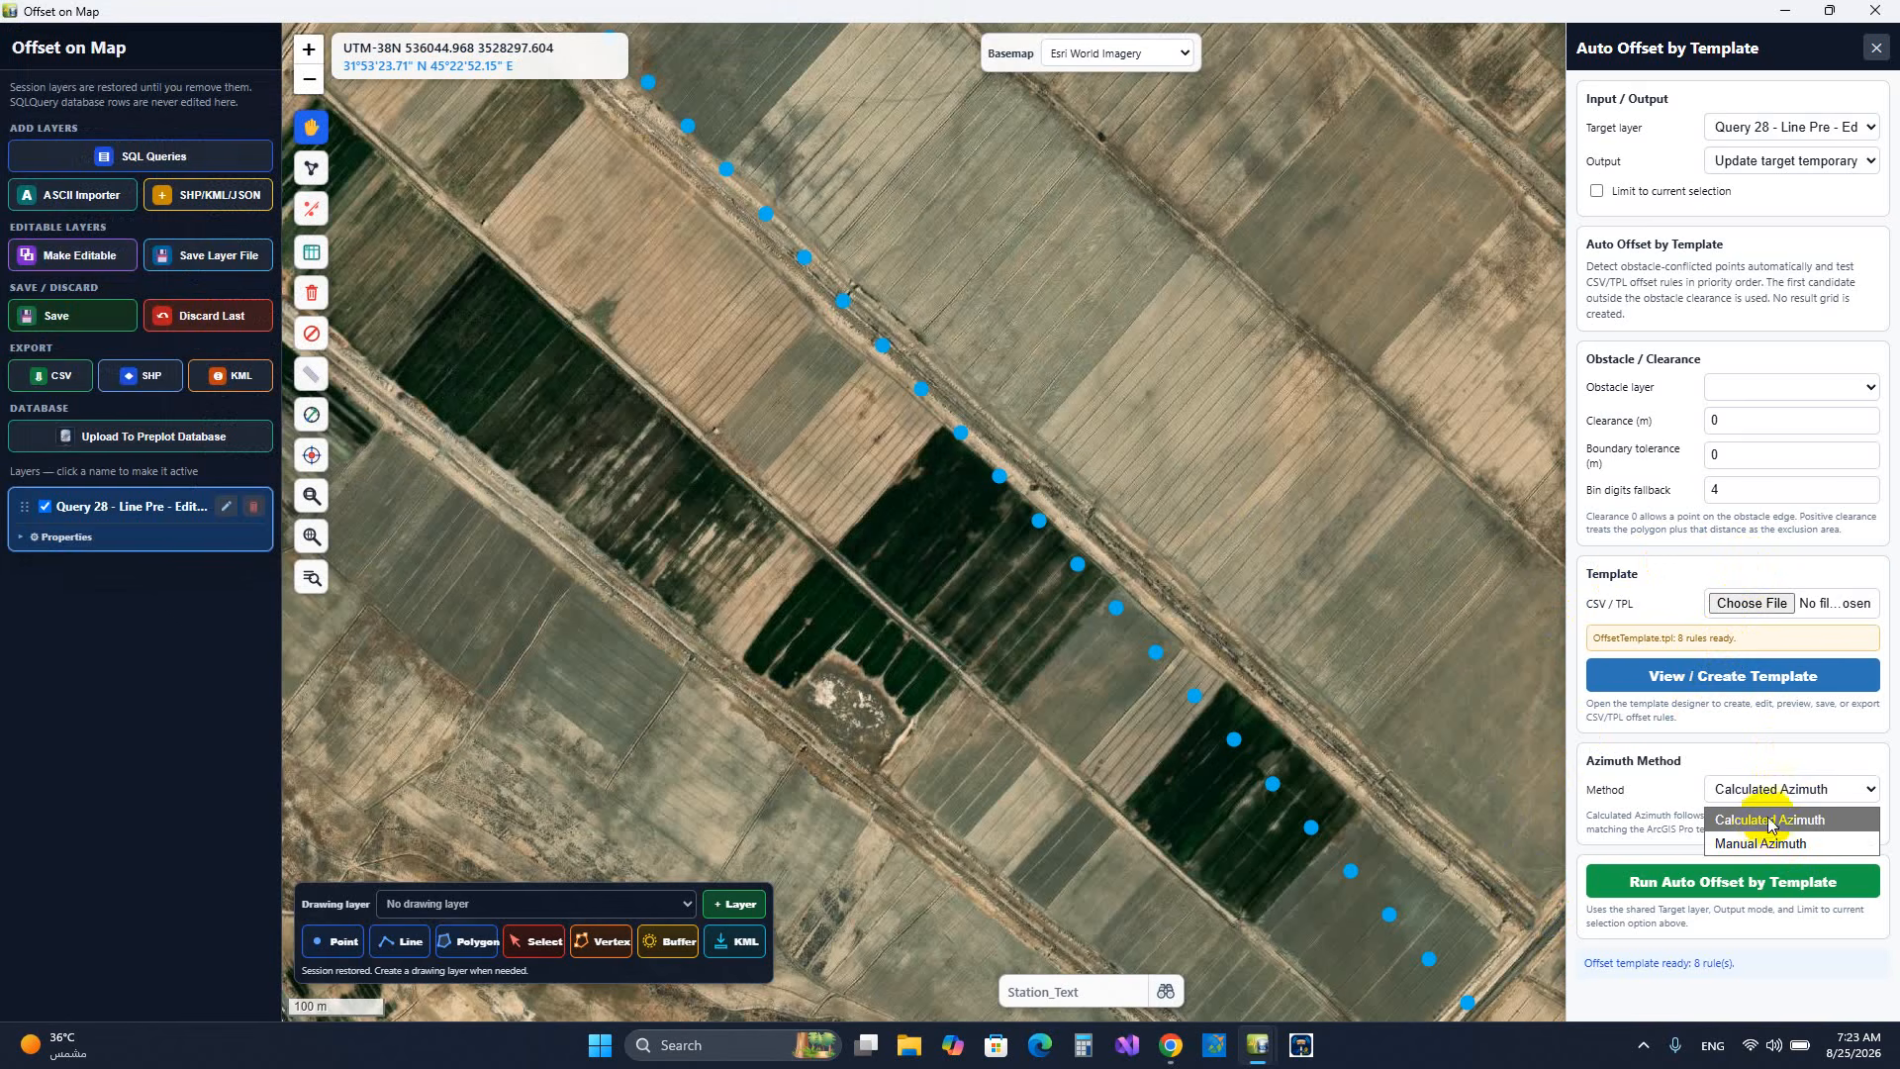
{"action": "left_click", "coordinate": [1772, 787]}
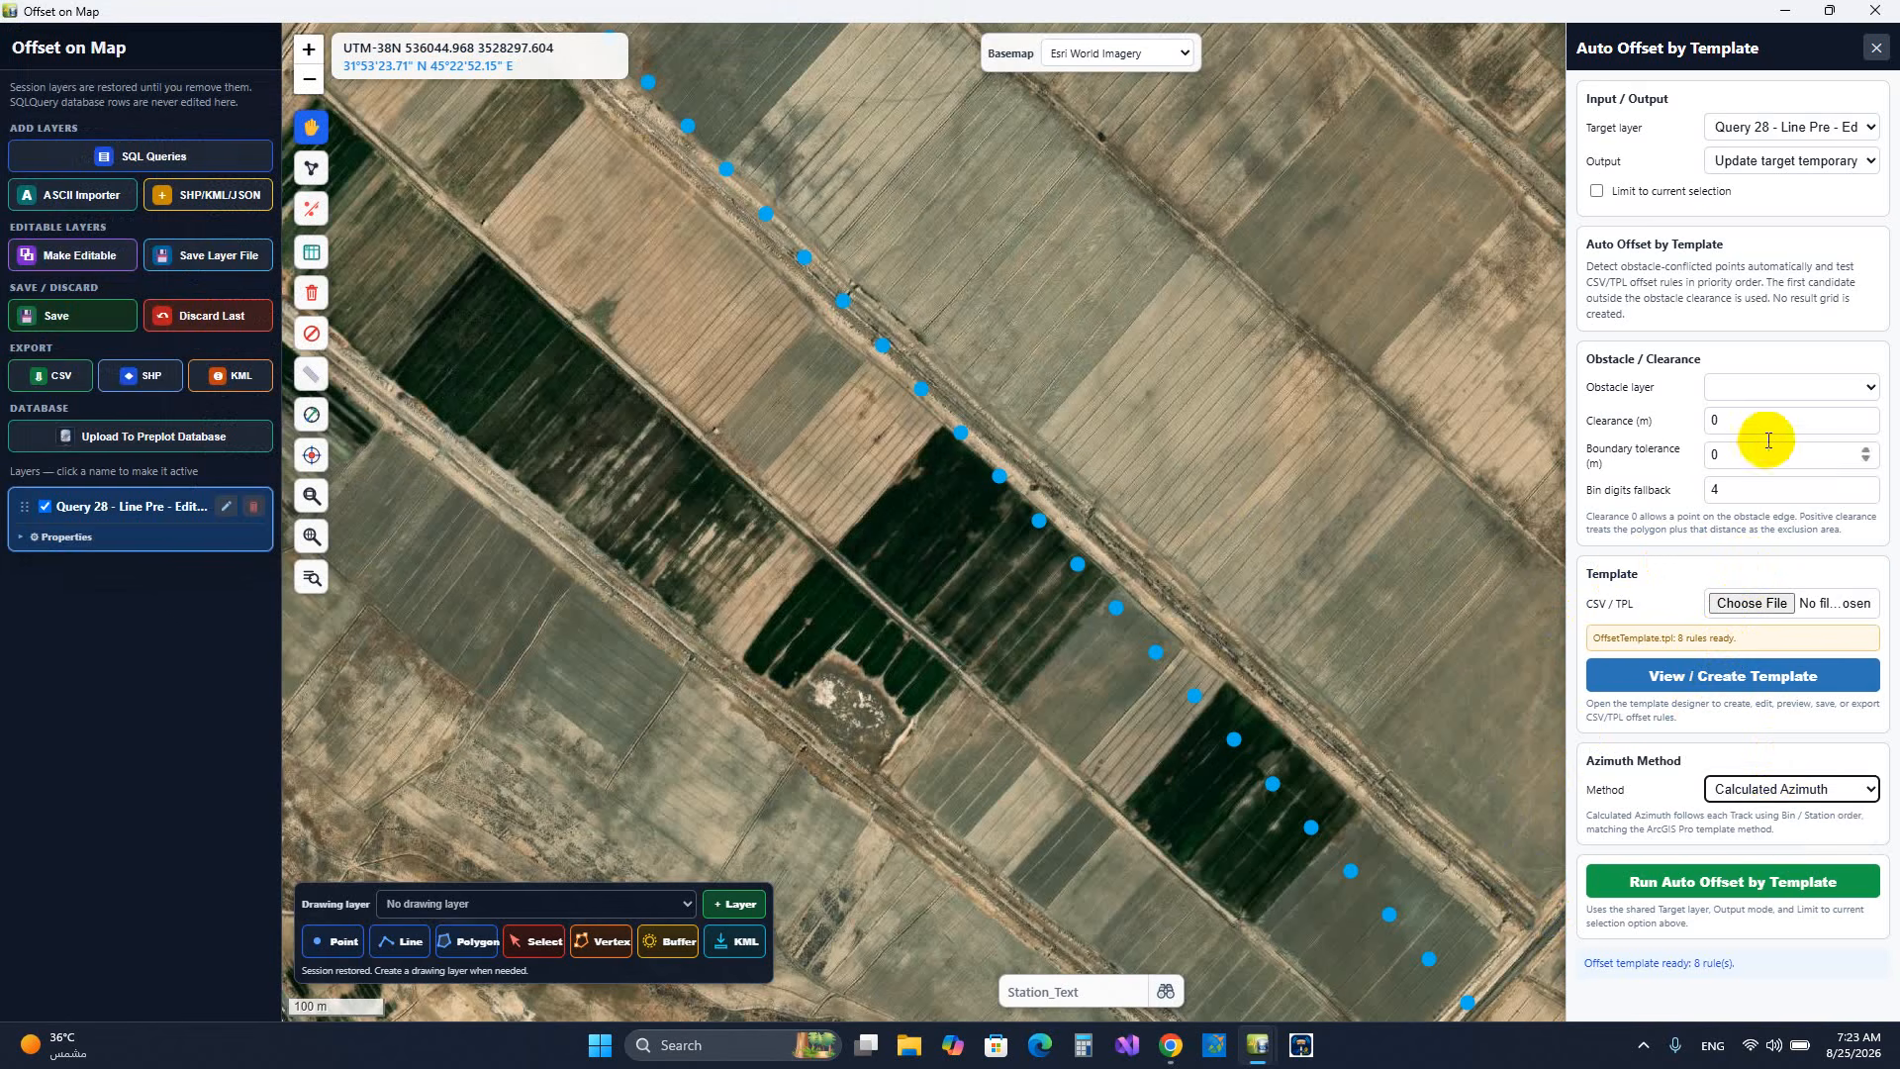
- Measure the azimuth and distance between two survey line points on opposite sides of the road and close the measurement
{"action": "left_click_drag", "start_coordinate": [1108, 538], "coordinate": [916, 306]}
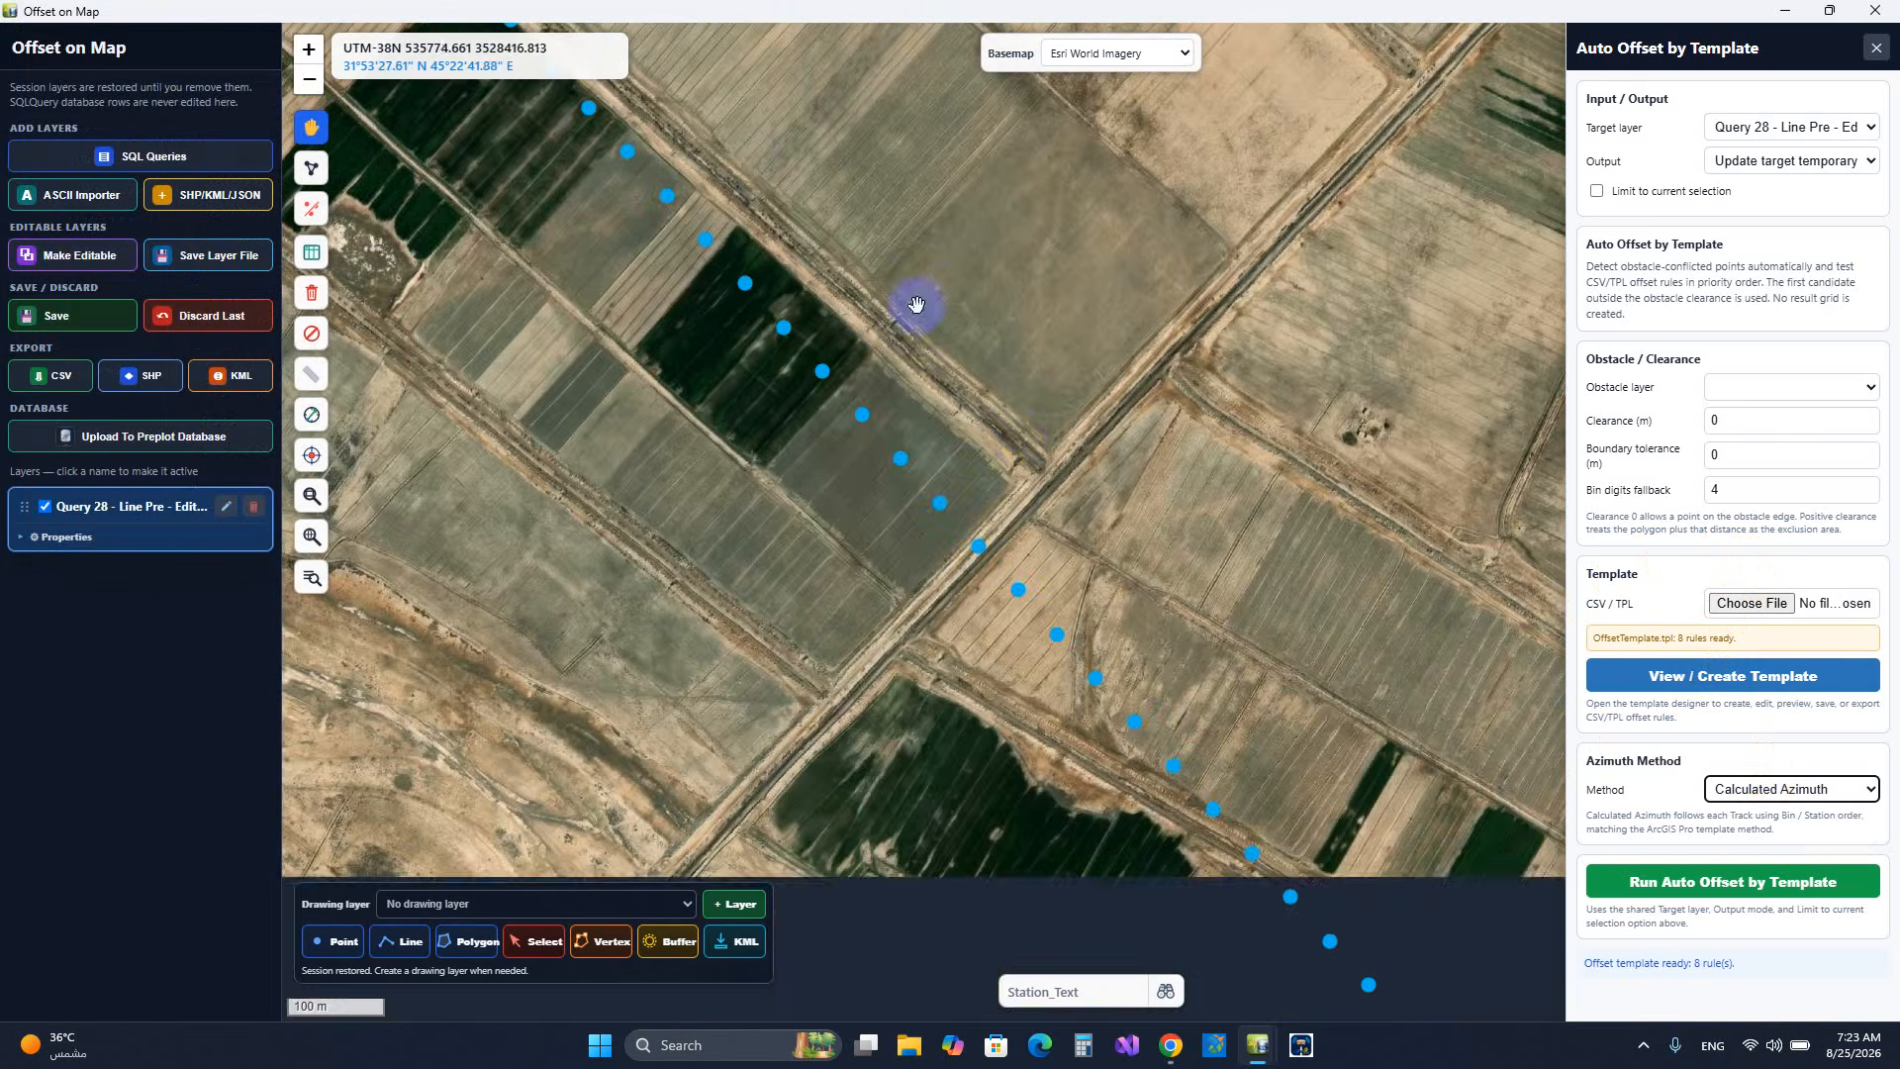
{"action": "left_click_drag", "start_coordinate": [1170, 604], "coordinate": [1047, 324]}
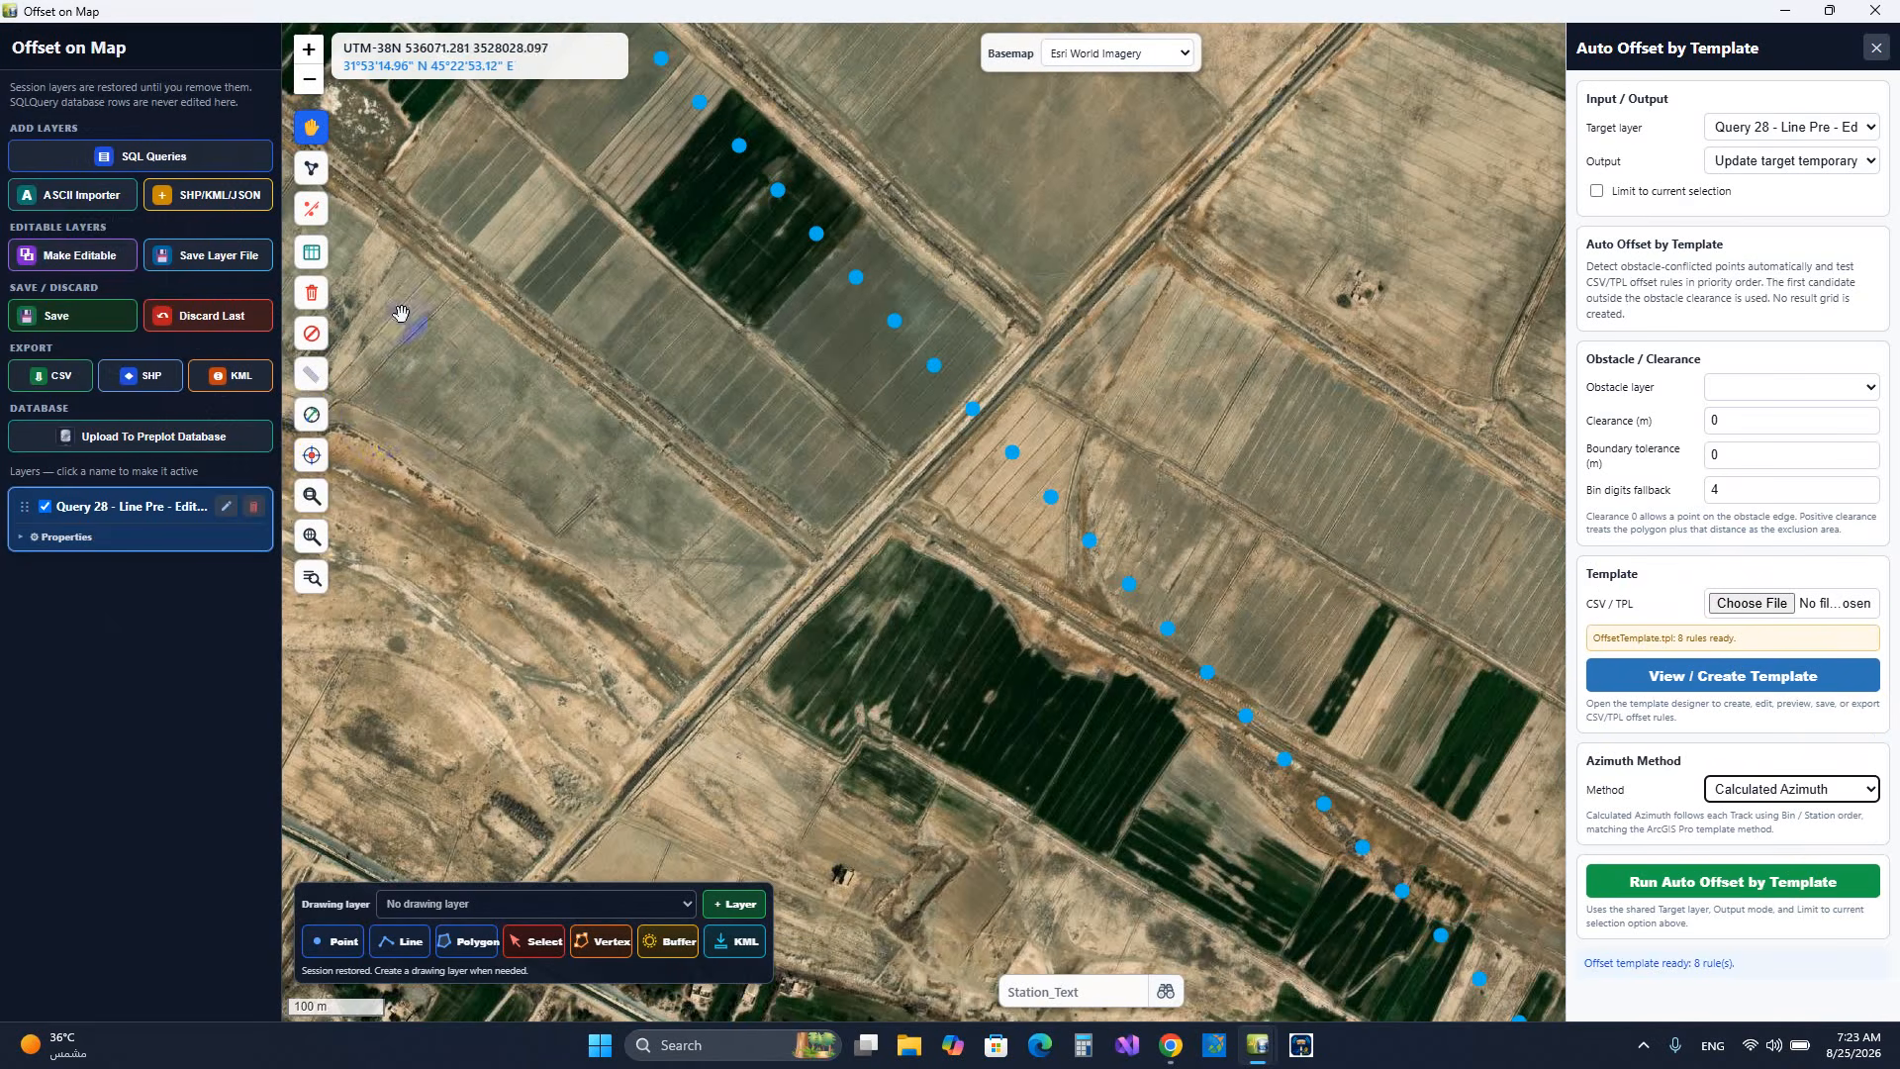
{"action": "left_click", "coordinate": [313, 418]}
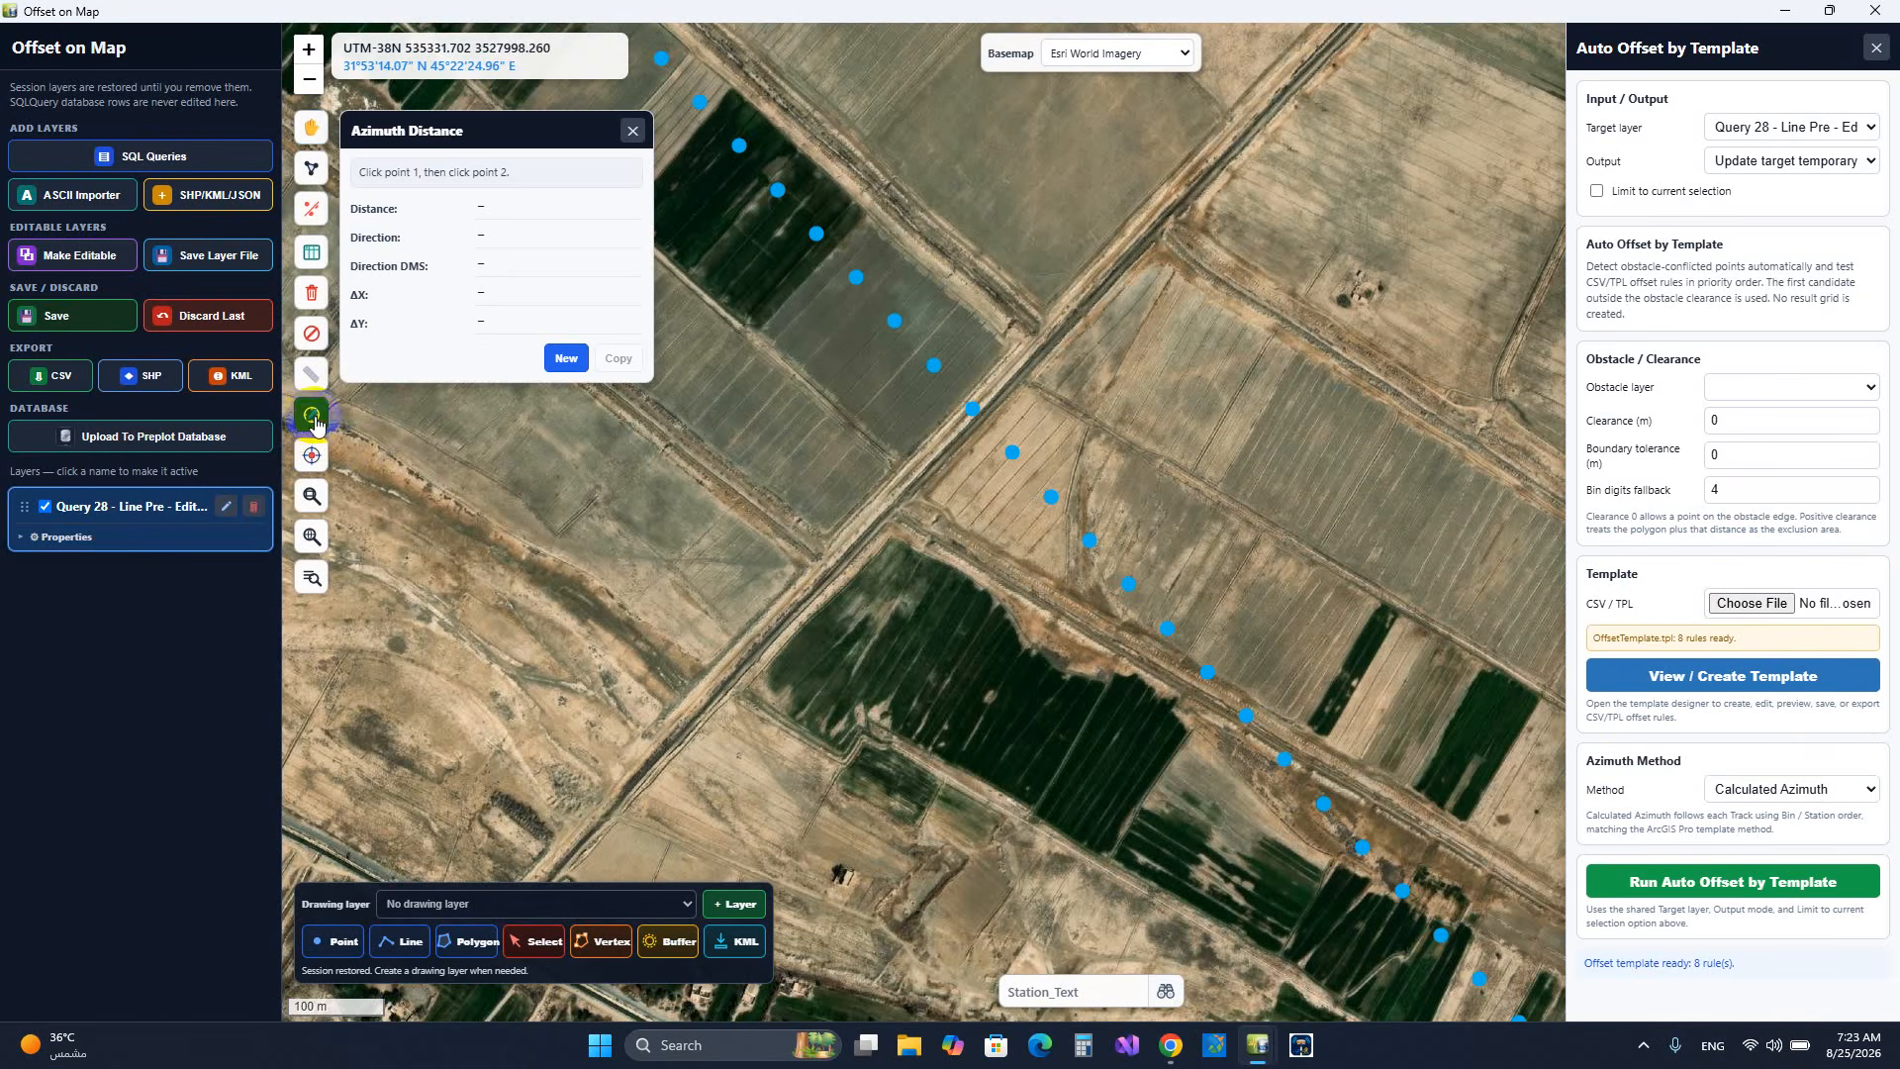
{"action": "left_click", "coordinate": [936, 378]}
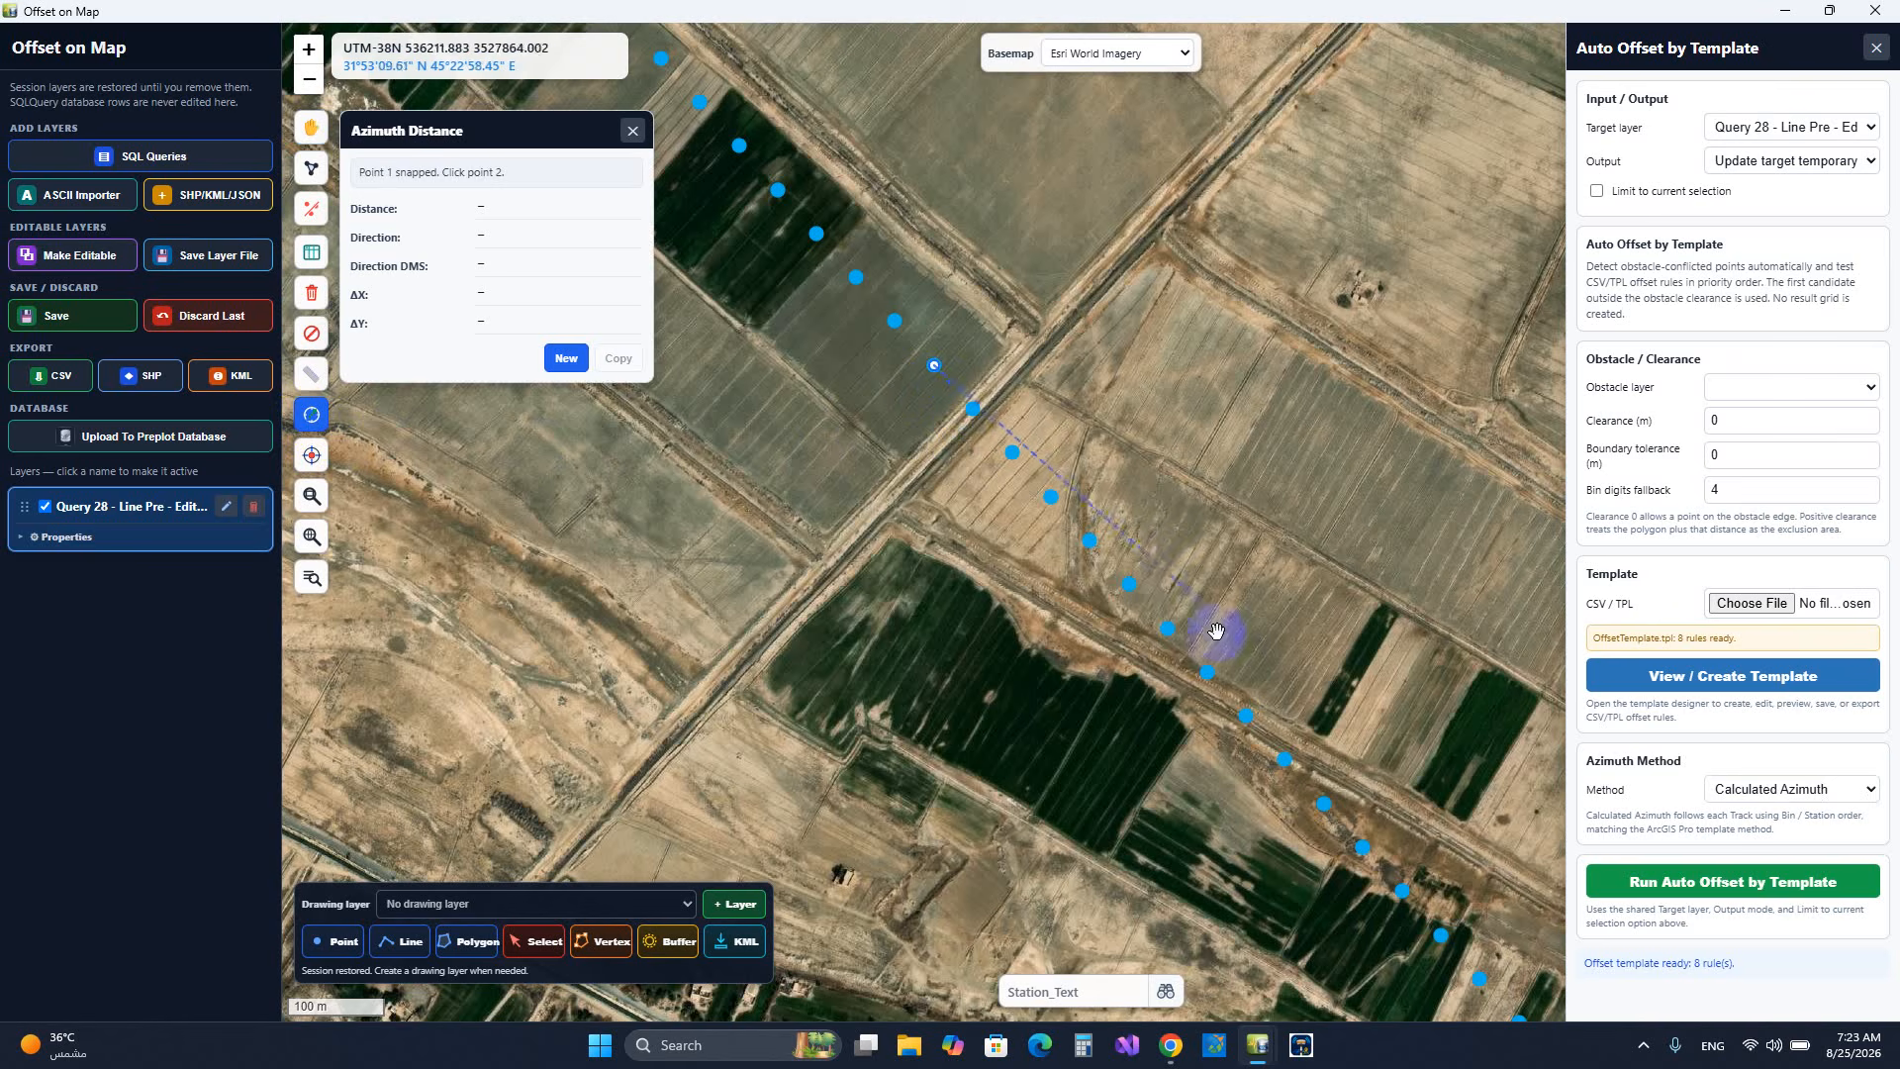
{"action": "left_click", "coordinate": [1197, 678]}
{"action": "left_click", "coordinate": [1196, 683]}
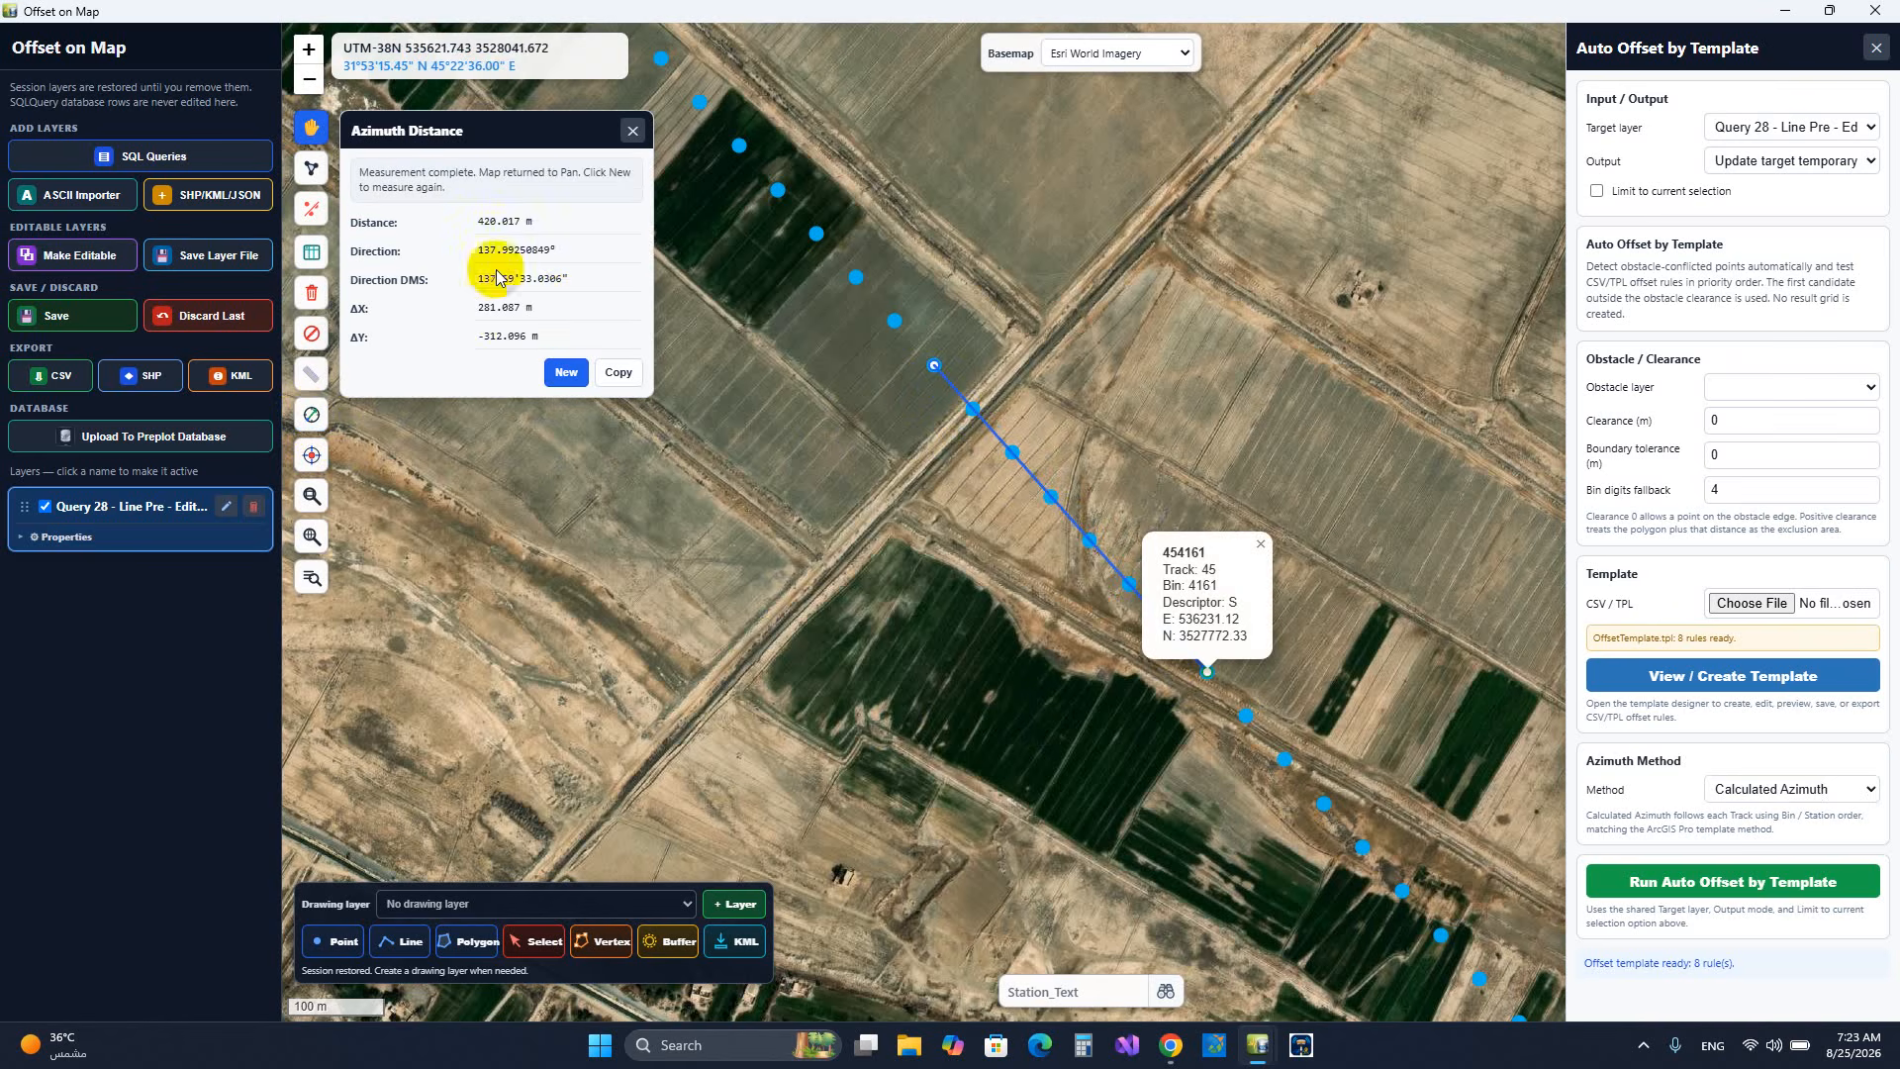
{"action": "left_click_drag", "start_coordinate": [564, 251], "coordinate": [457, 277]}
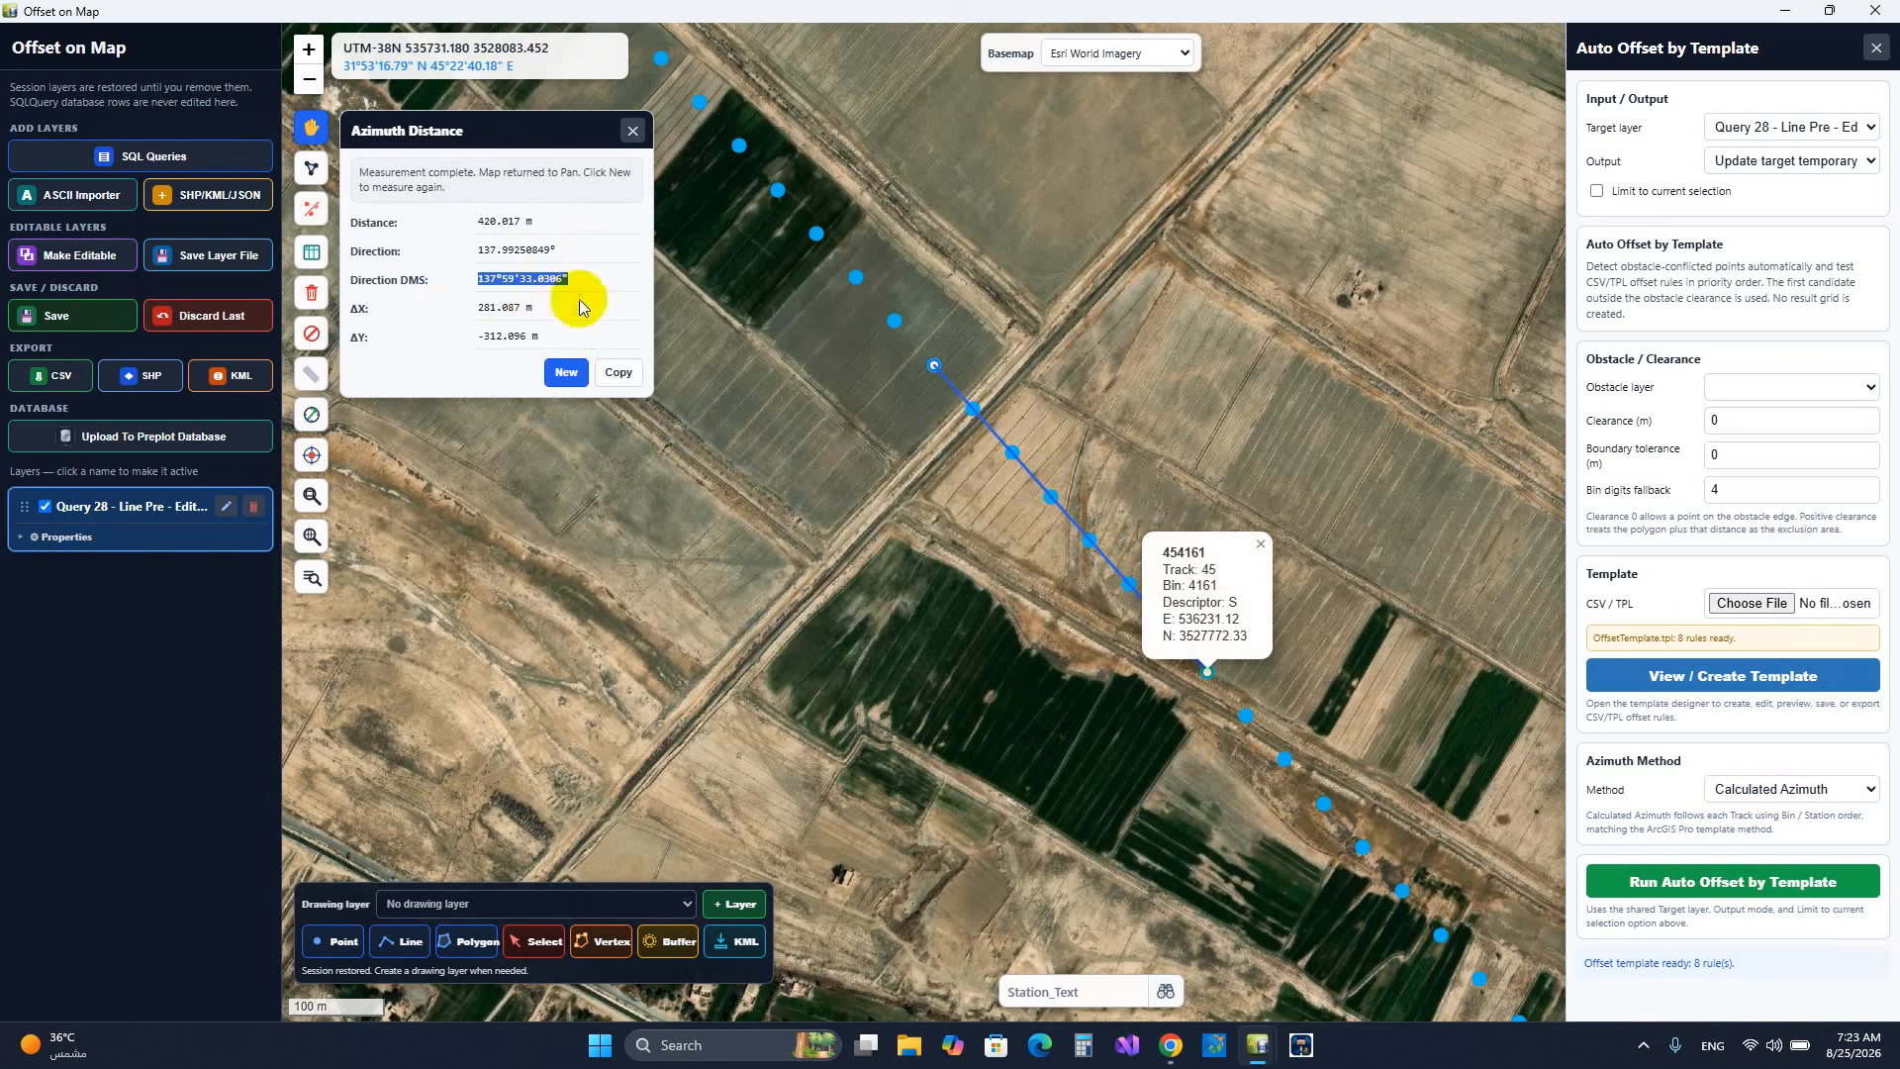
{"action": "left_click", "coordinate": [564, 372]}
{"action": "left_click", "coordinate": [632, 132]}
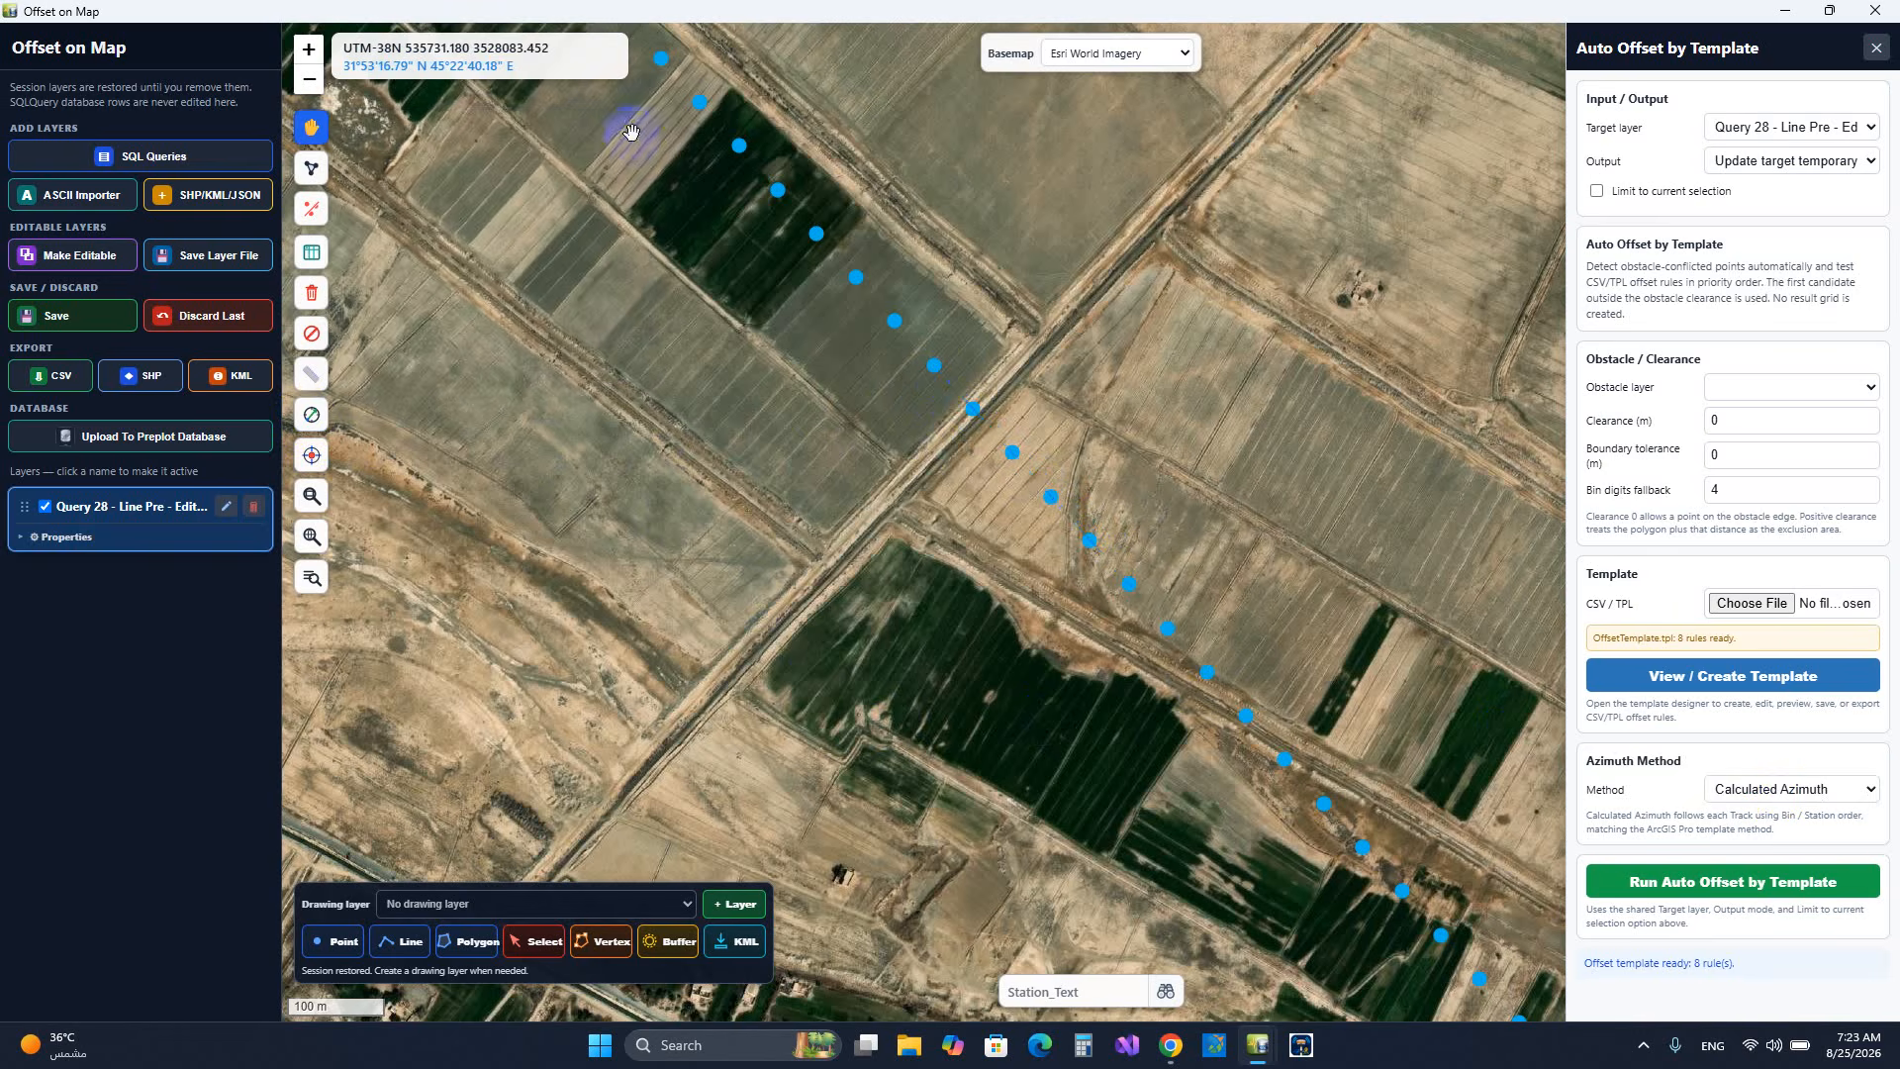
- Create a temporary drawing layer named Drawing
{"action": "left_click_drag", "start_coordinate": [1276, 467], "coordinate": [1155, 362]}
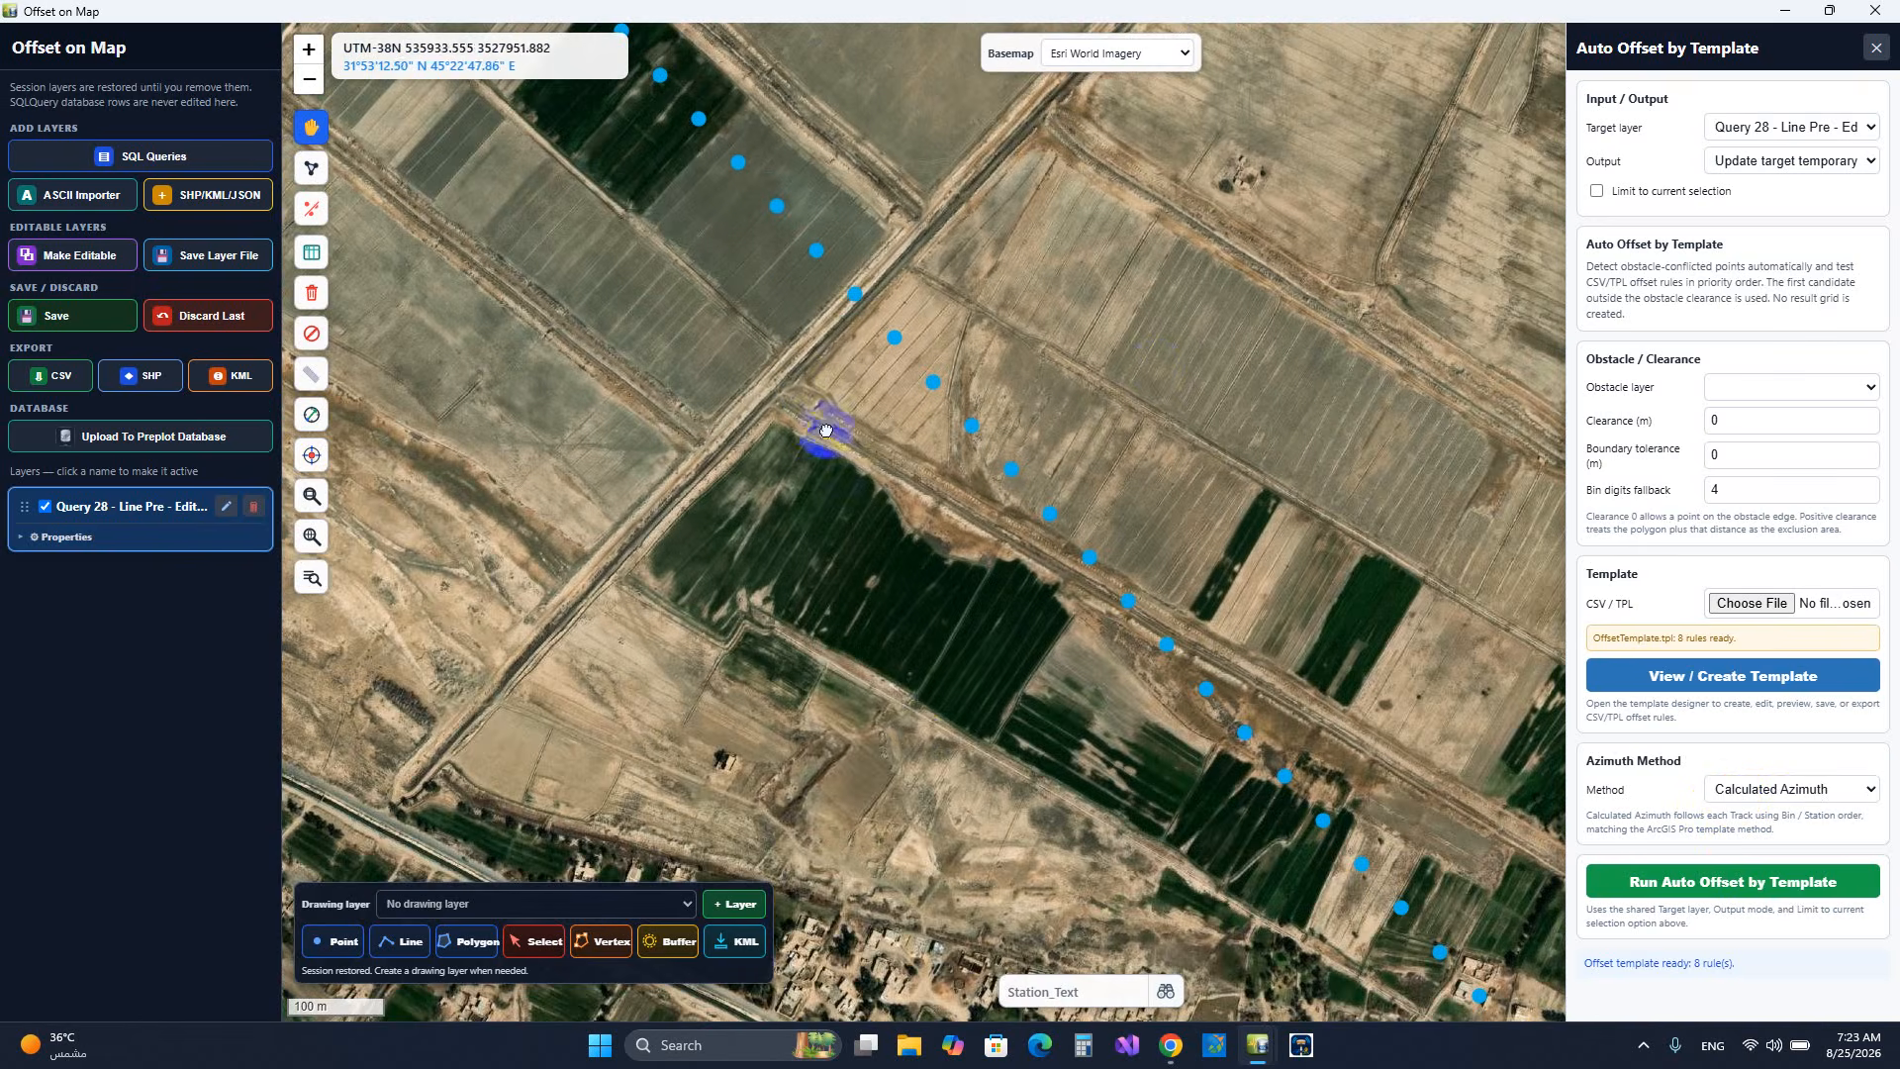
{"action": "left_click_drag", "start_coordinate": [834, 429], "coordinate": [1046, 683]}
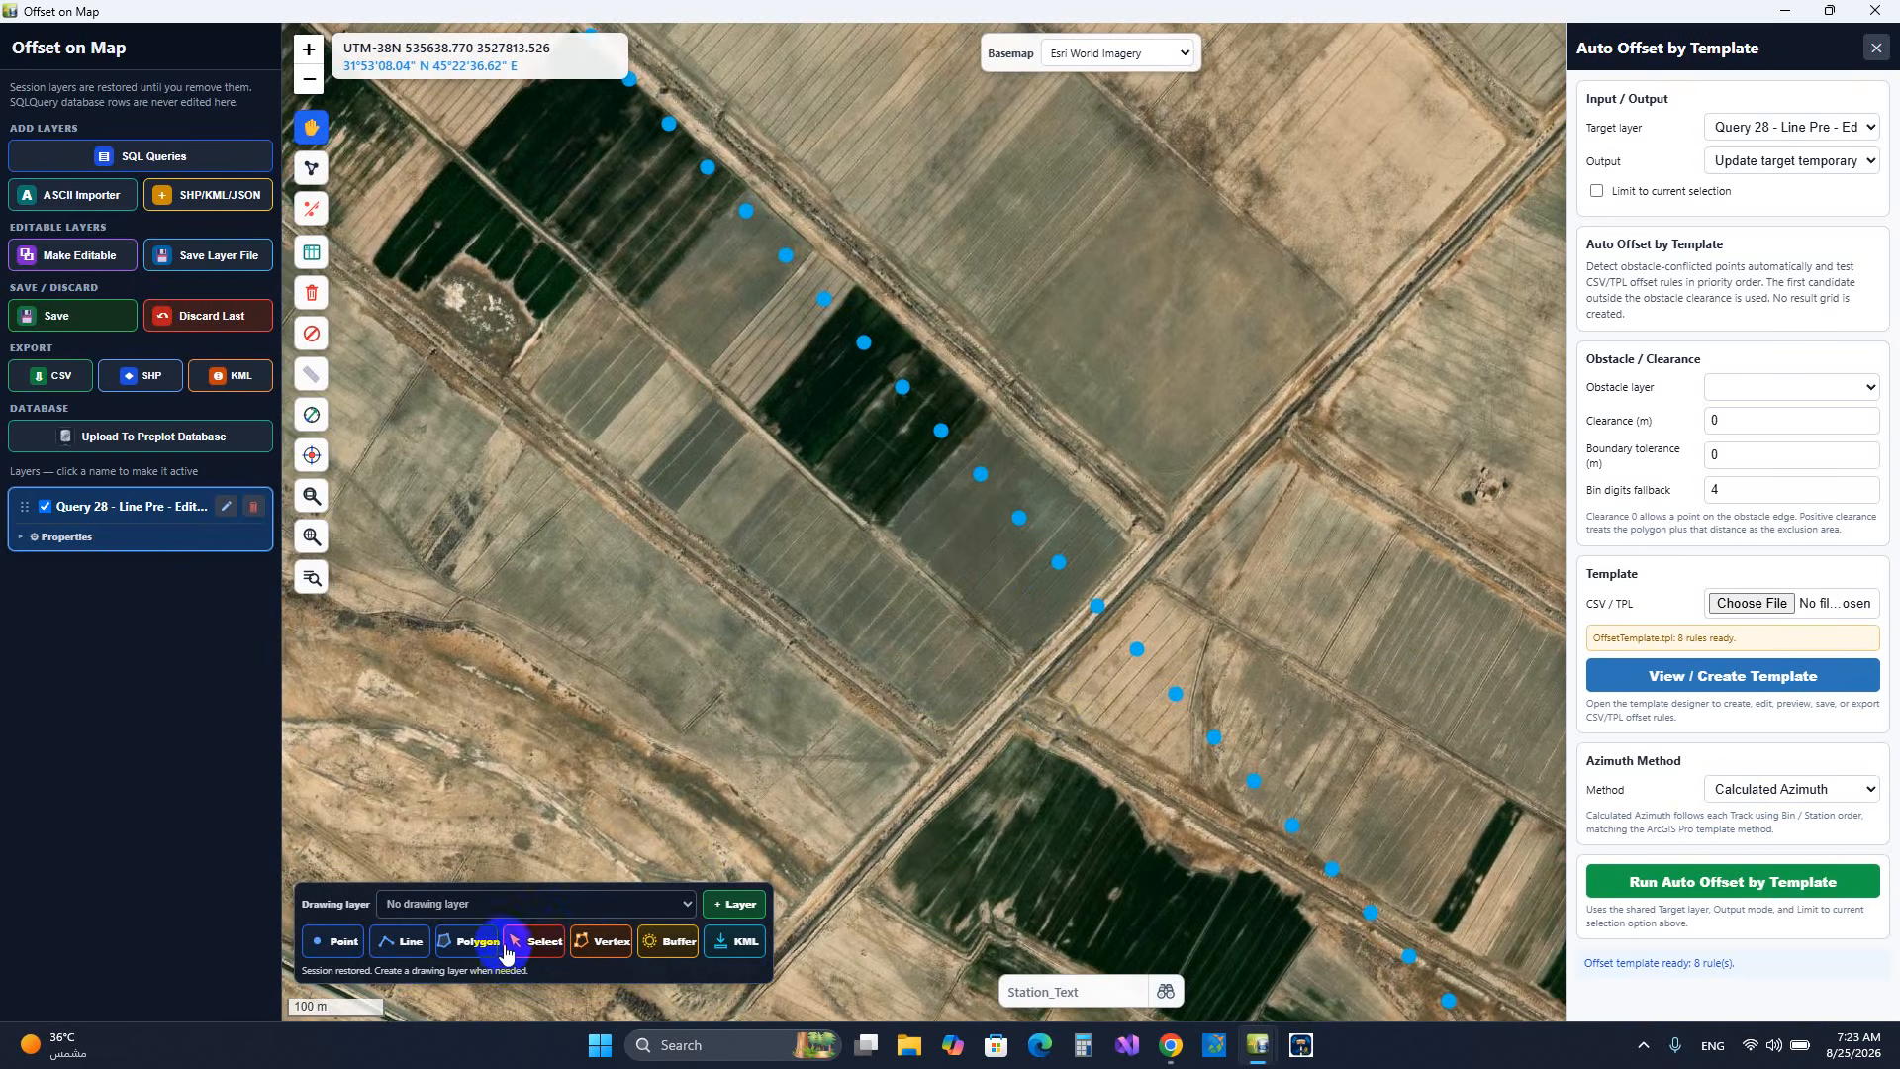
{"action": "left_click", "coordinate": [462, 952]}
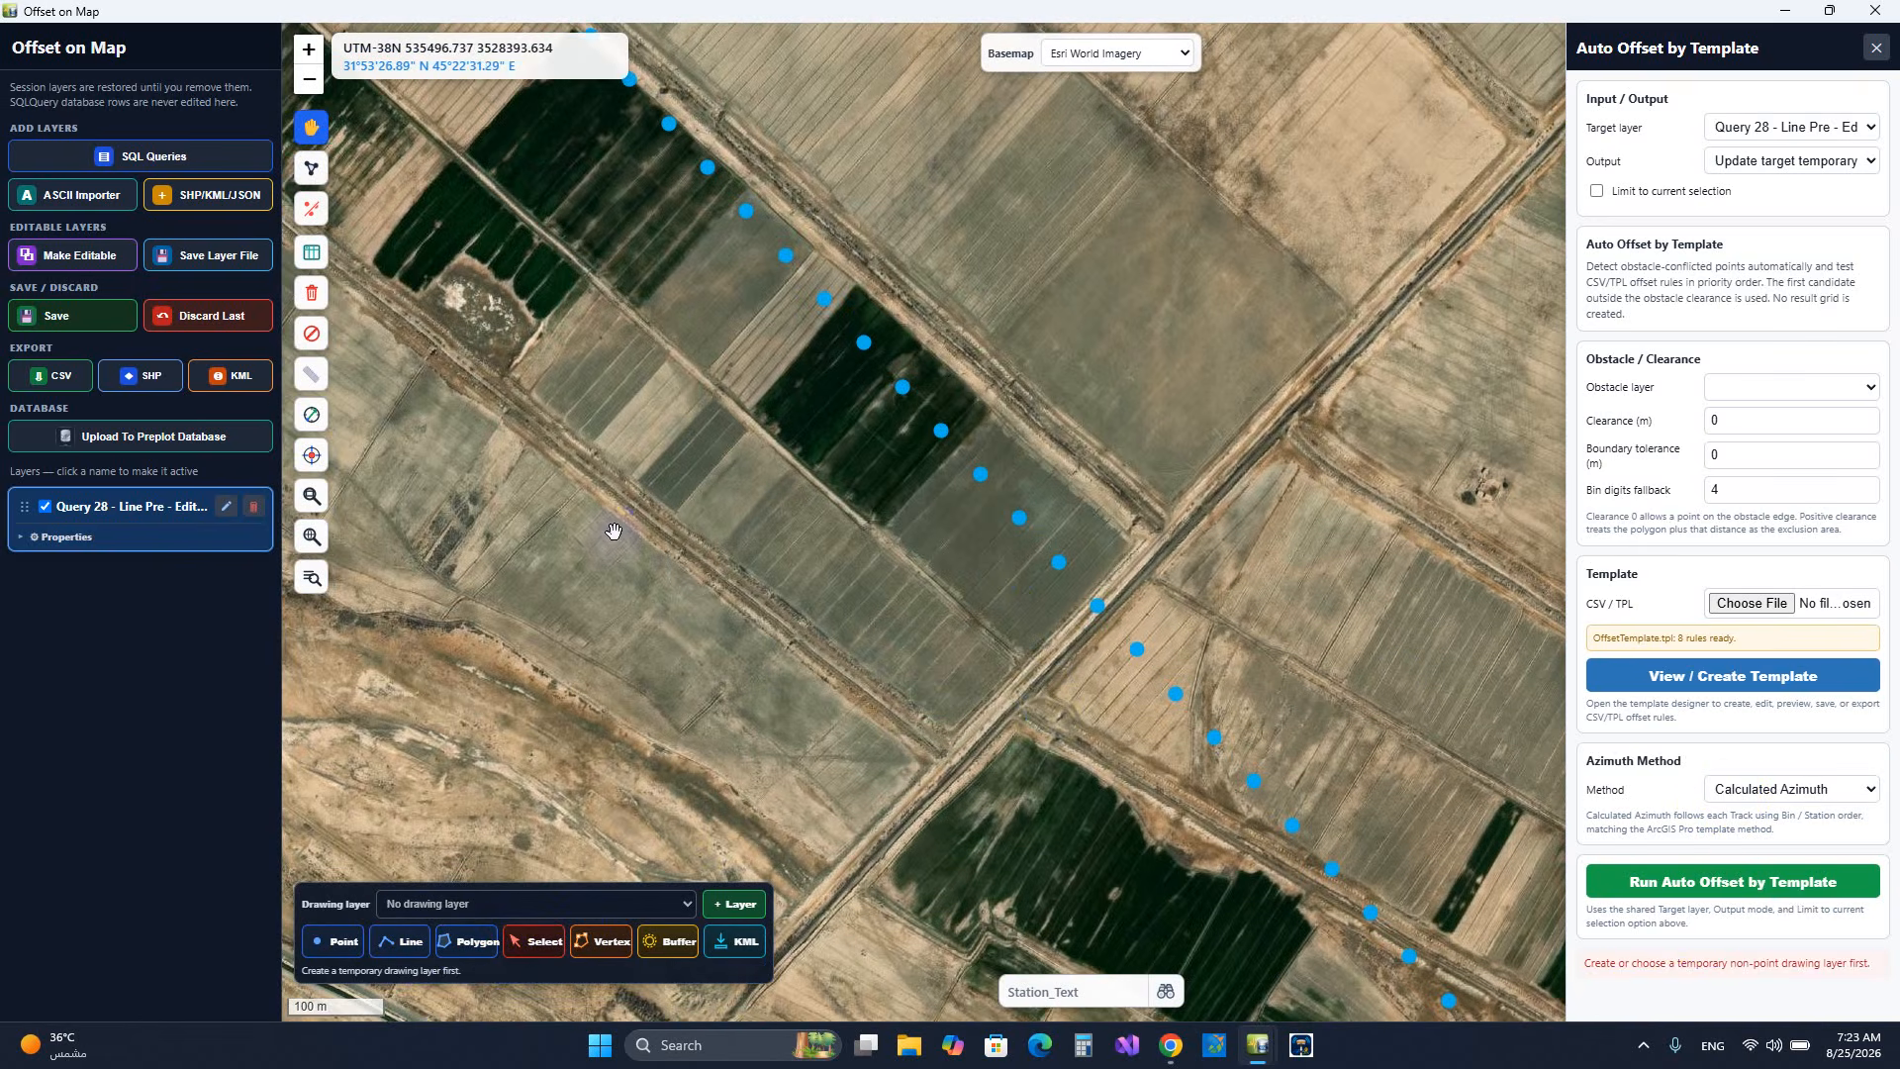
{"action": "left_click", "coordinate": [738, 905]}
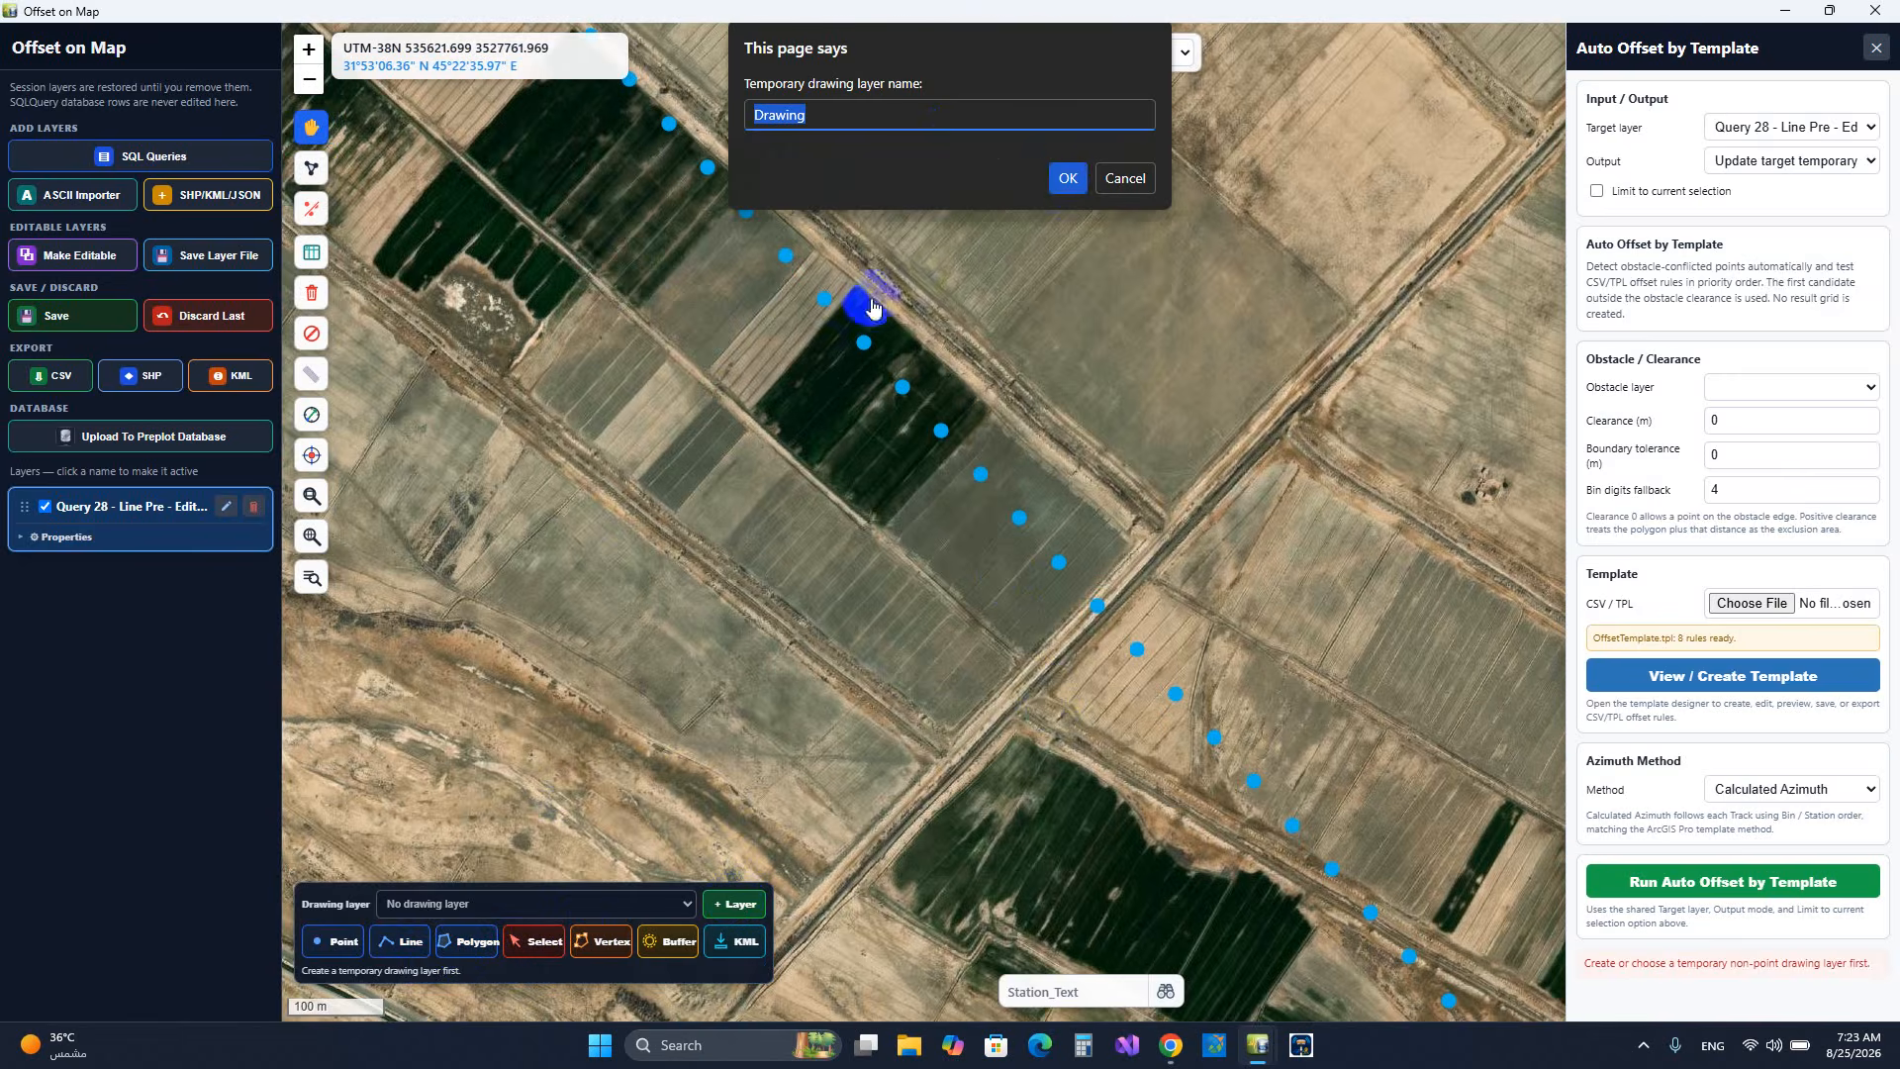
{"action": "left_click", "coordinate": [1065, 182]}
- Draw an obstacle polygon on the Drawing layer over the field strip along the survey line, spanning both sides of the road
{"action": "left_click", "coordinate": [471, 942]}
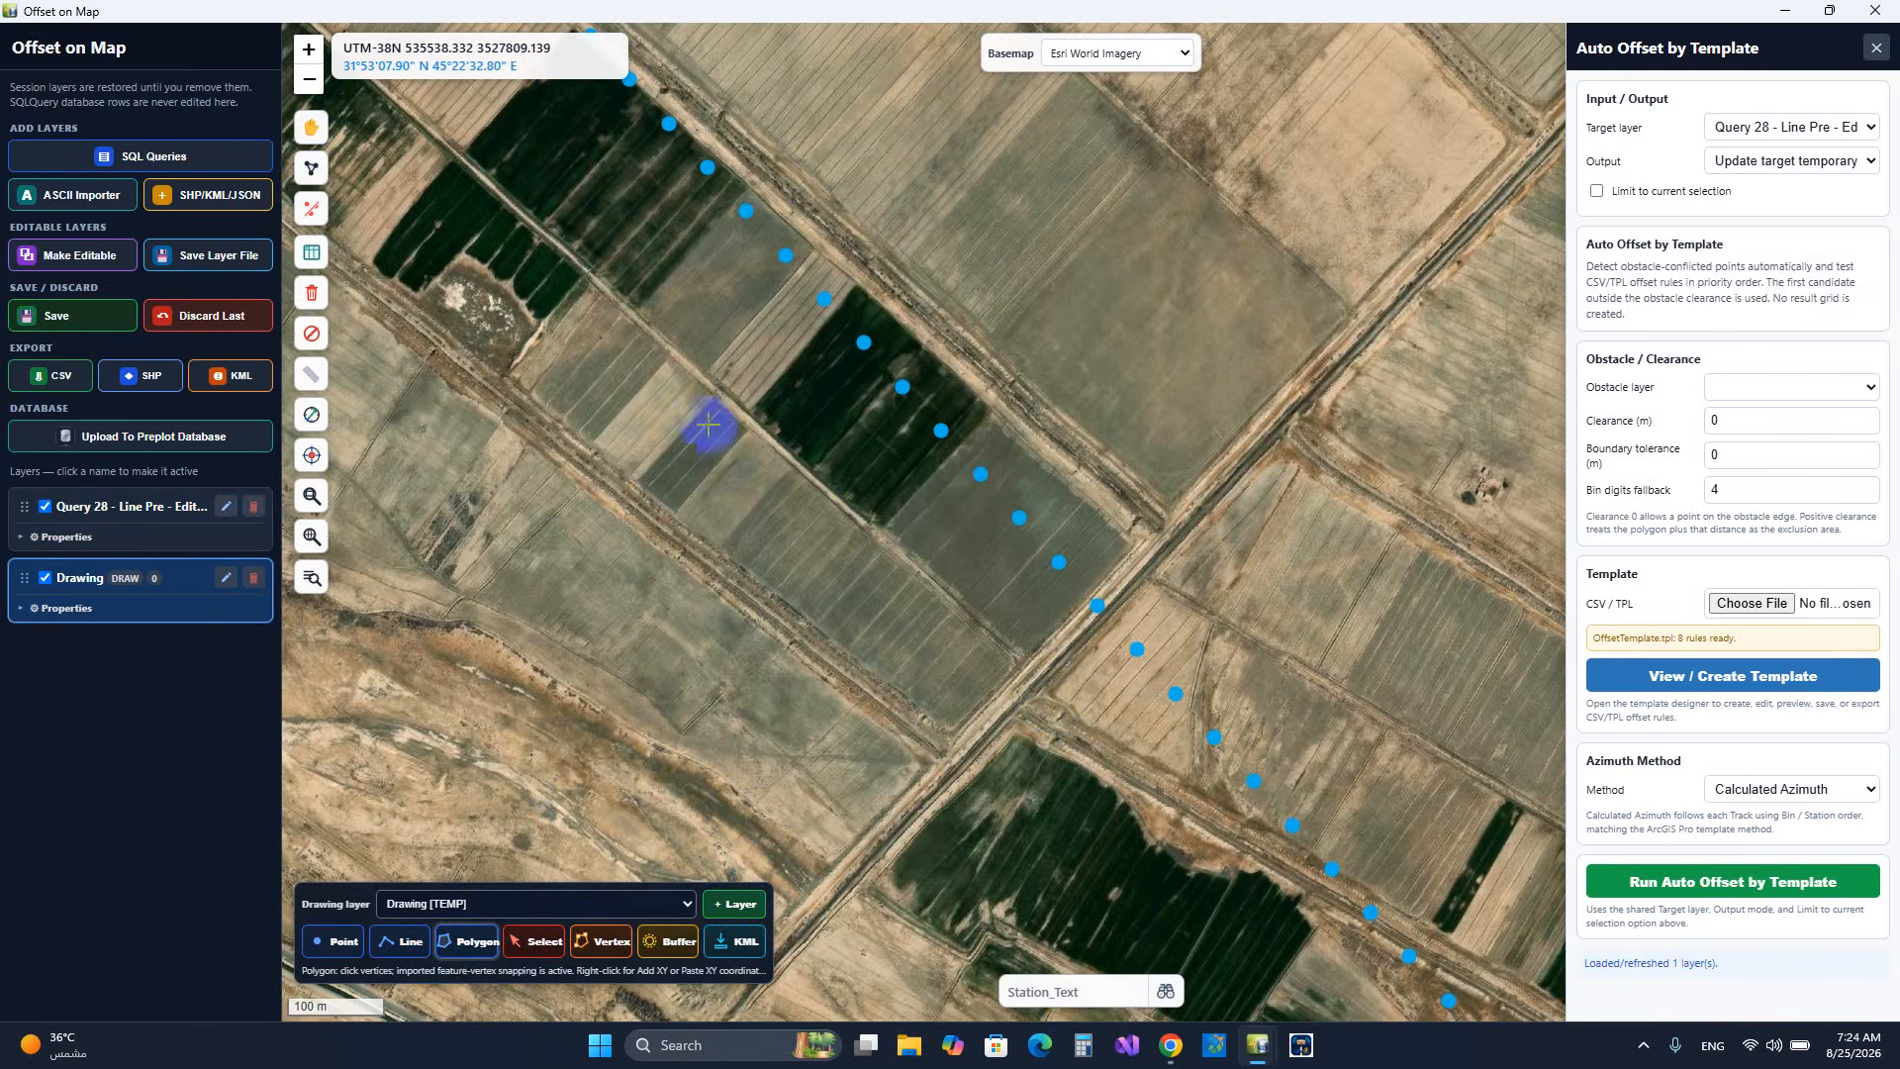
{"action": "left_click", "coordinate": [649, 323]}
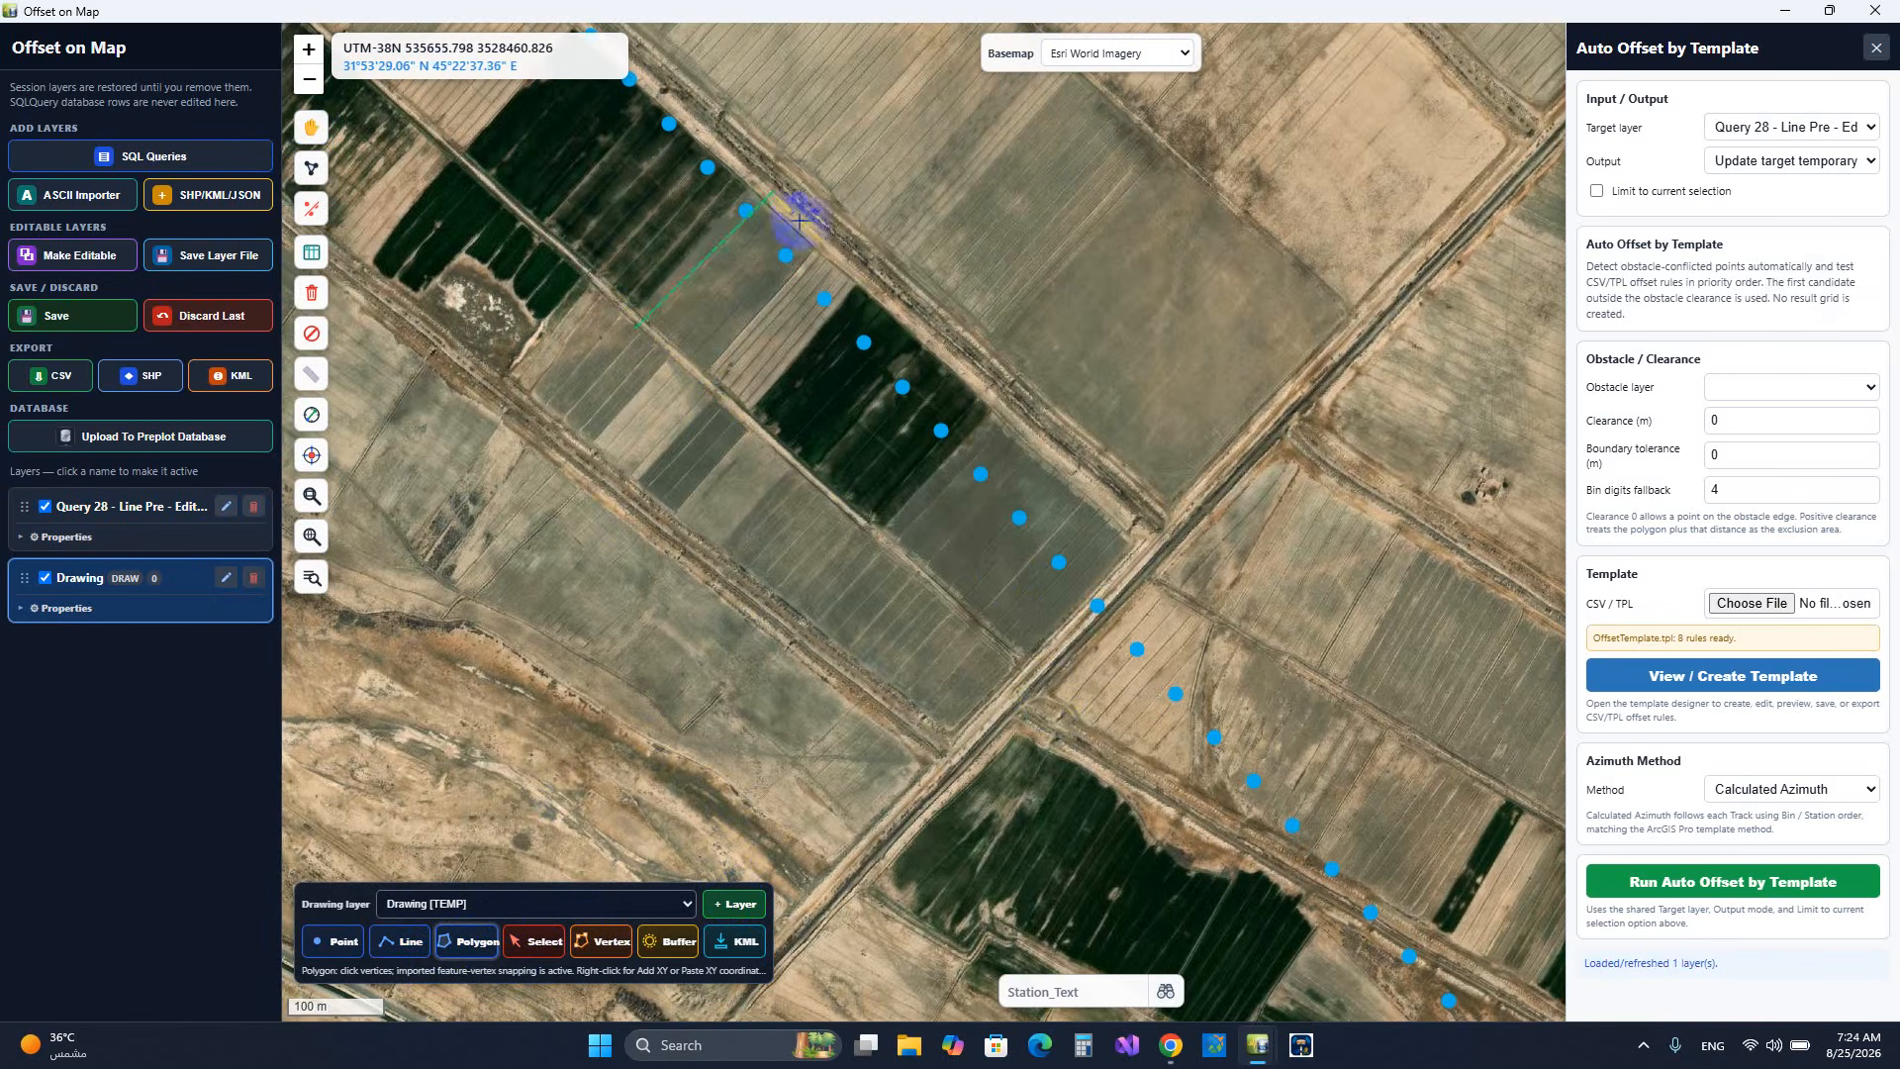
{"action": "left_click", "coordinate": [798, 218]}
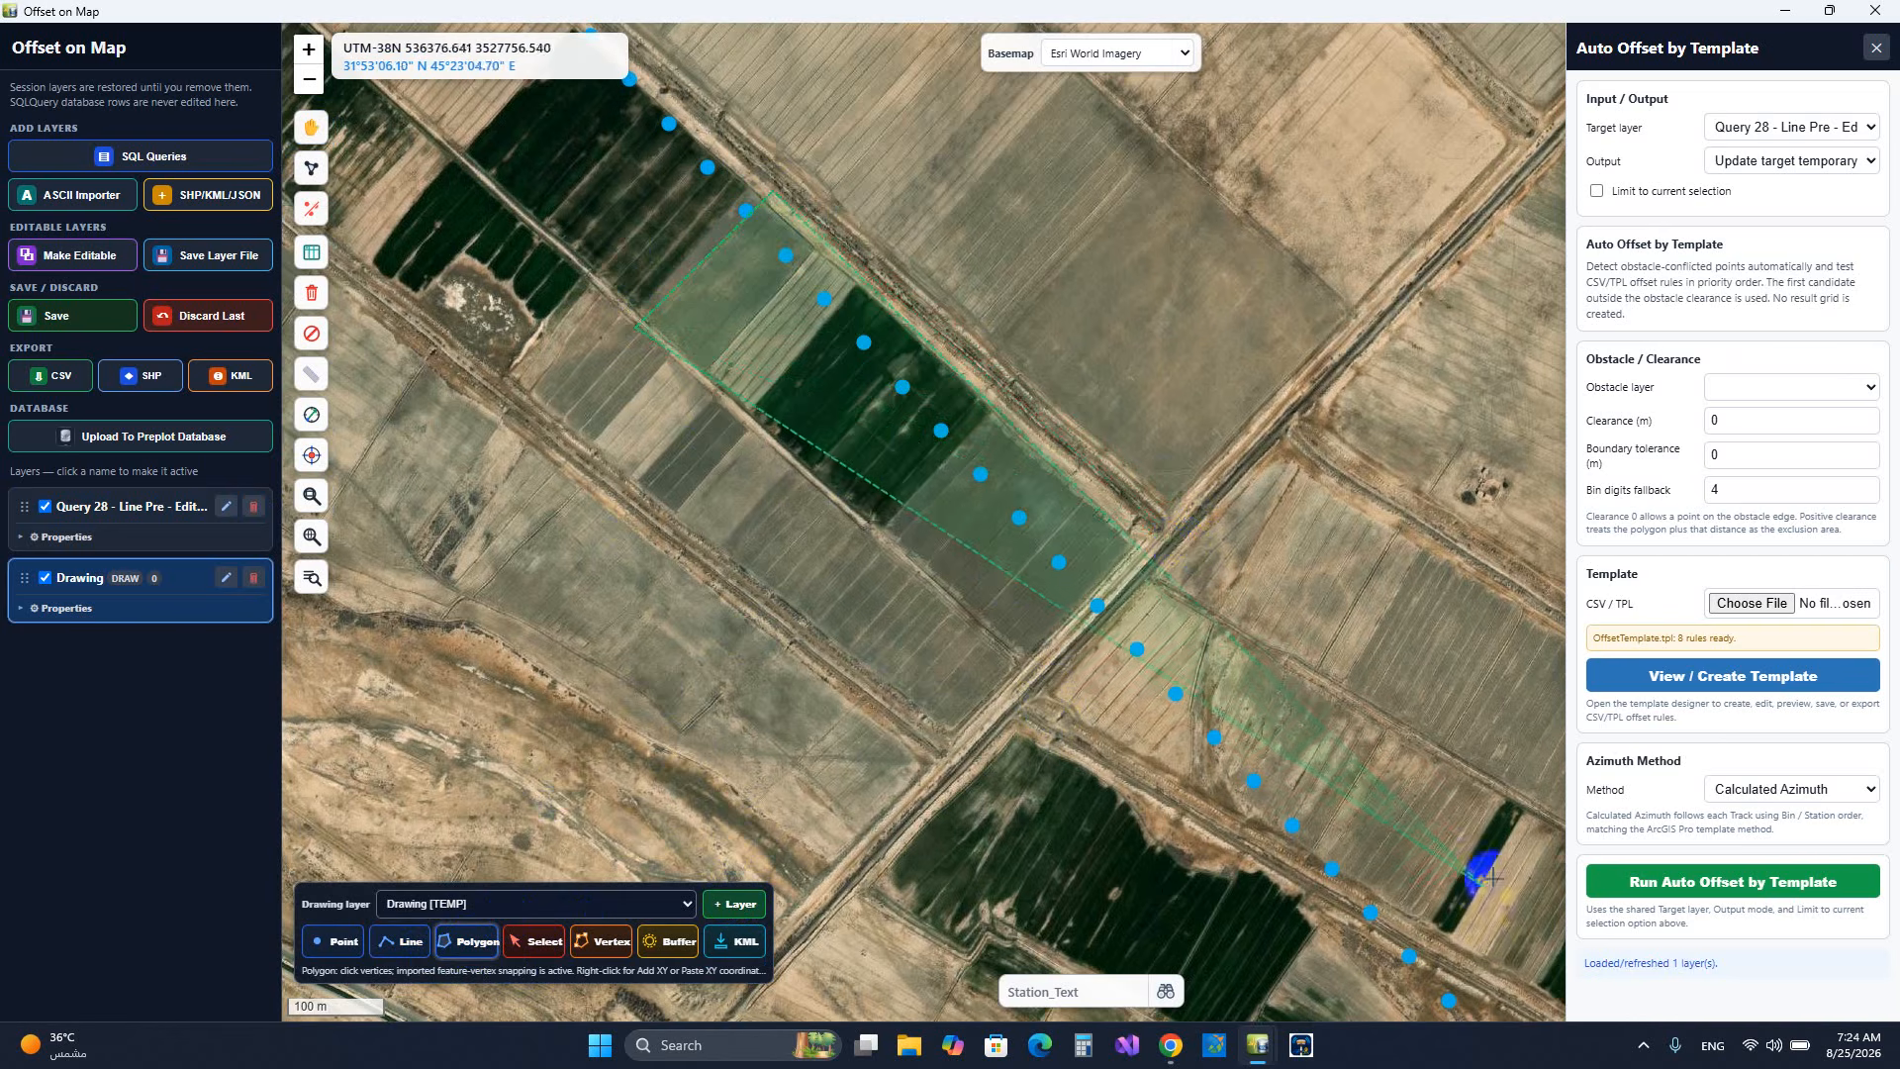
{"action": "left_click", "coordinate": [1514, 824]}
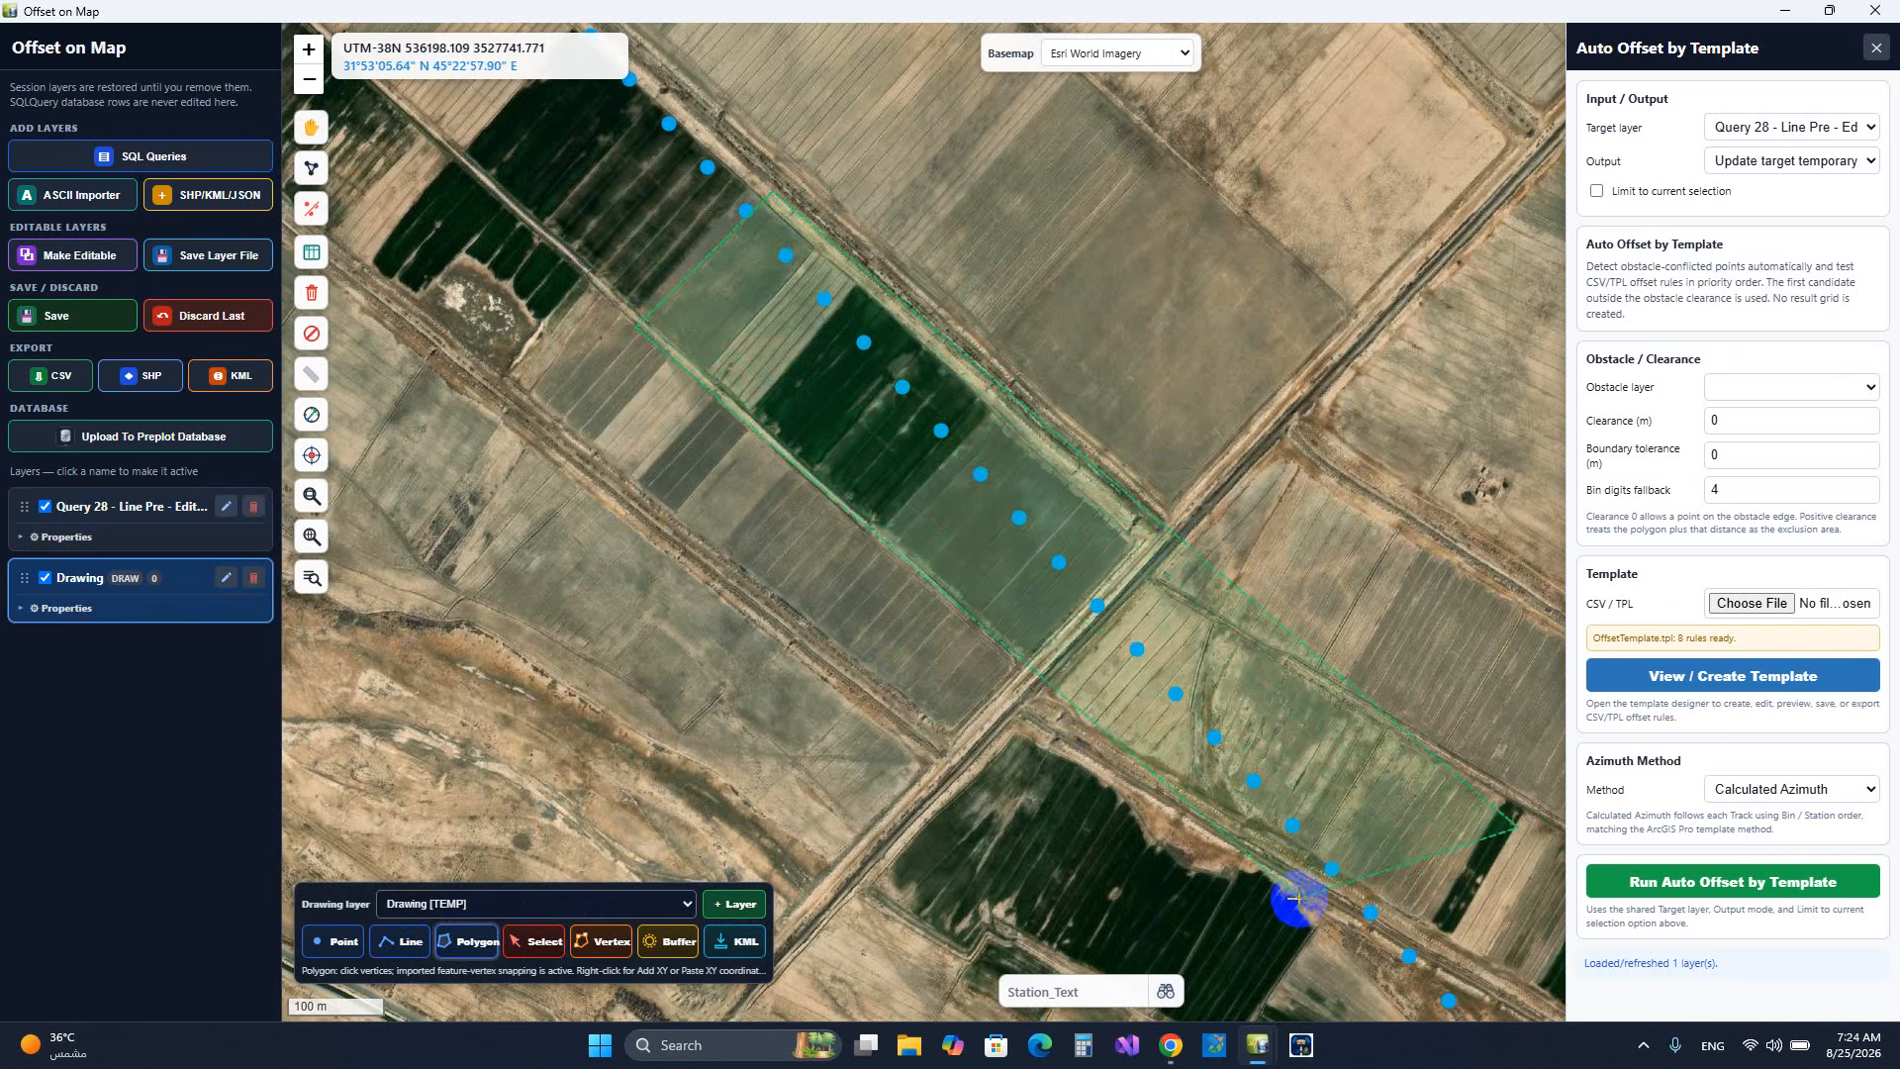
{"action": "double_click", "coordinate": [1297, 896]}
{"action": "scroll", "coordinate": [752, 569], "scroll_direction": "down", "scroll_amount": 1}
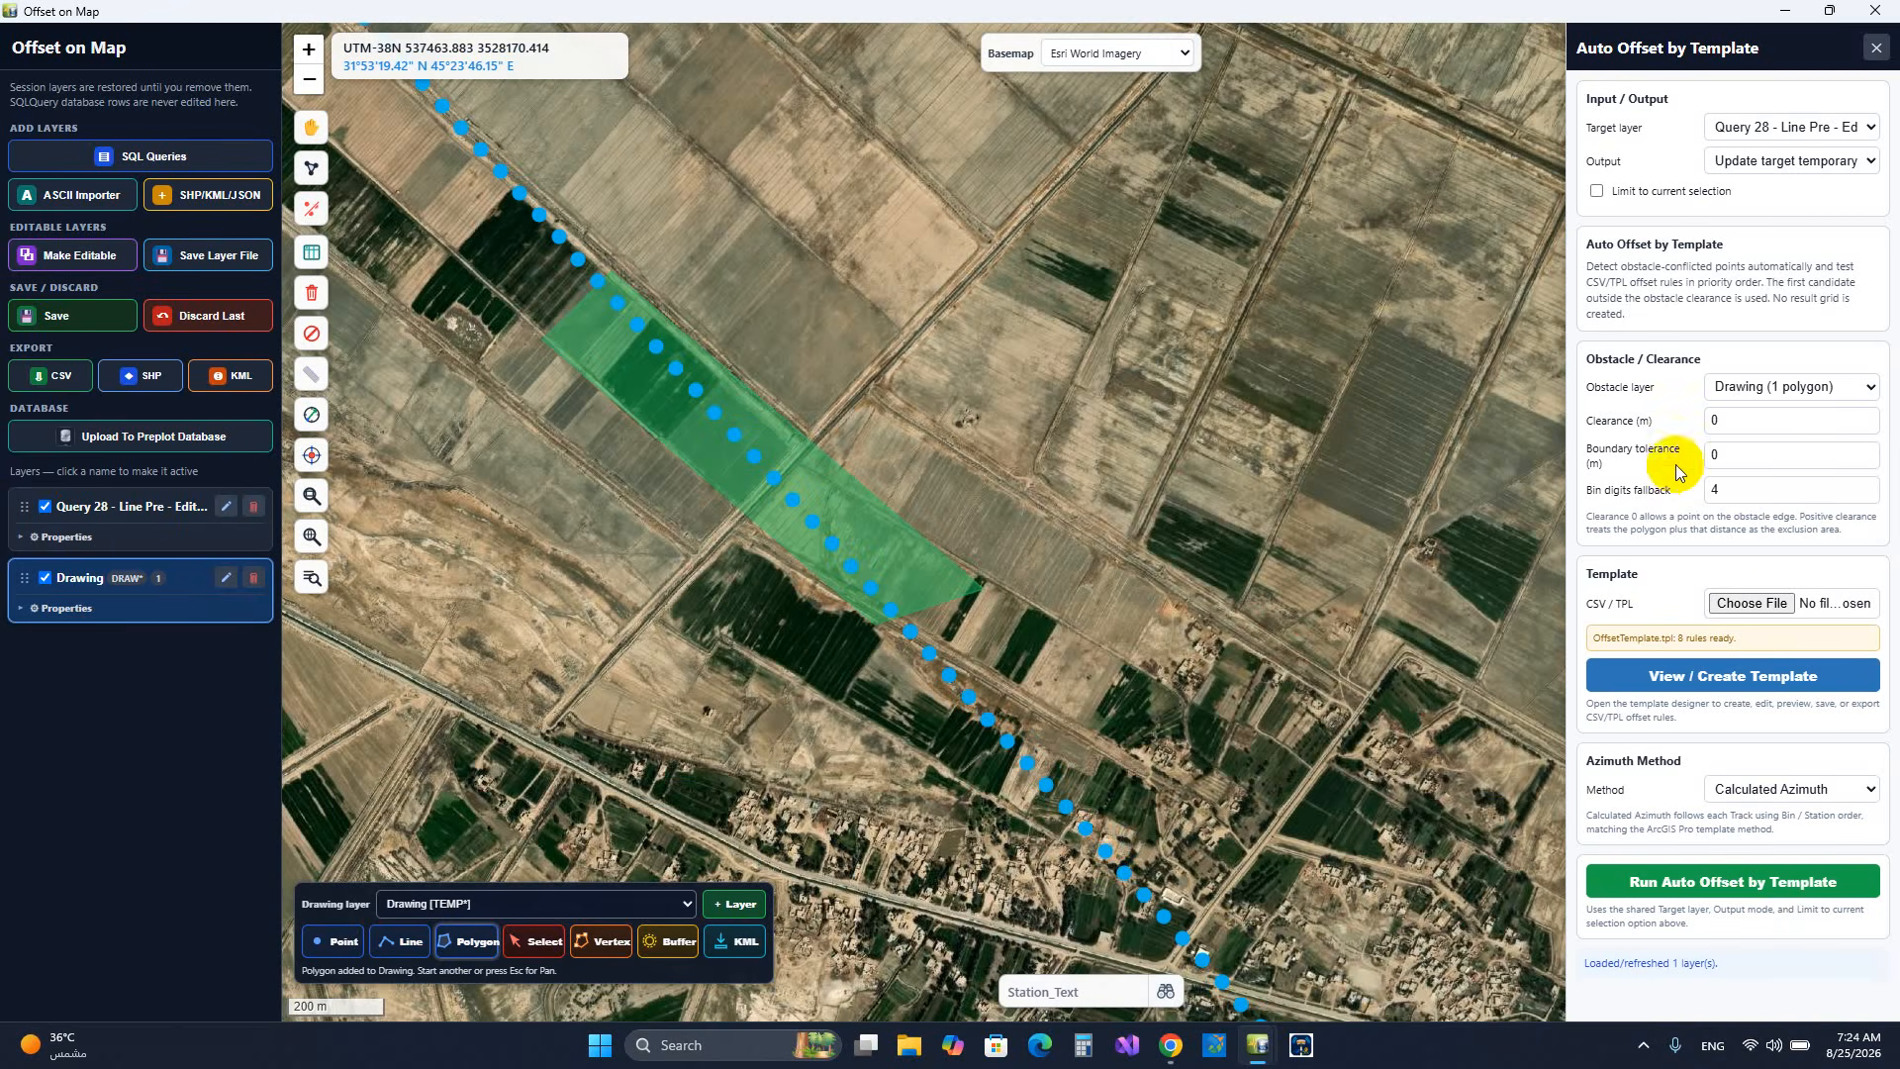
- Set the obstacle clearance to 5 m and the boundary tolerance to 1 m, keeping the bin digits fallback at 4
{"action": "double_click", "coordinate": [1743, 422]}
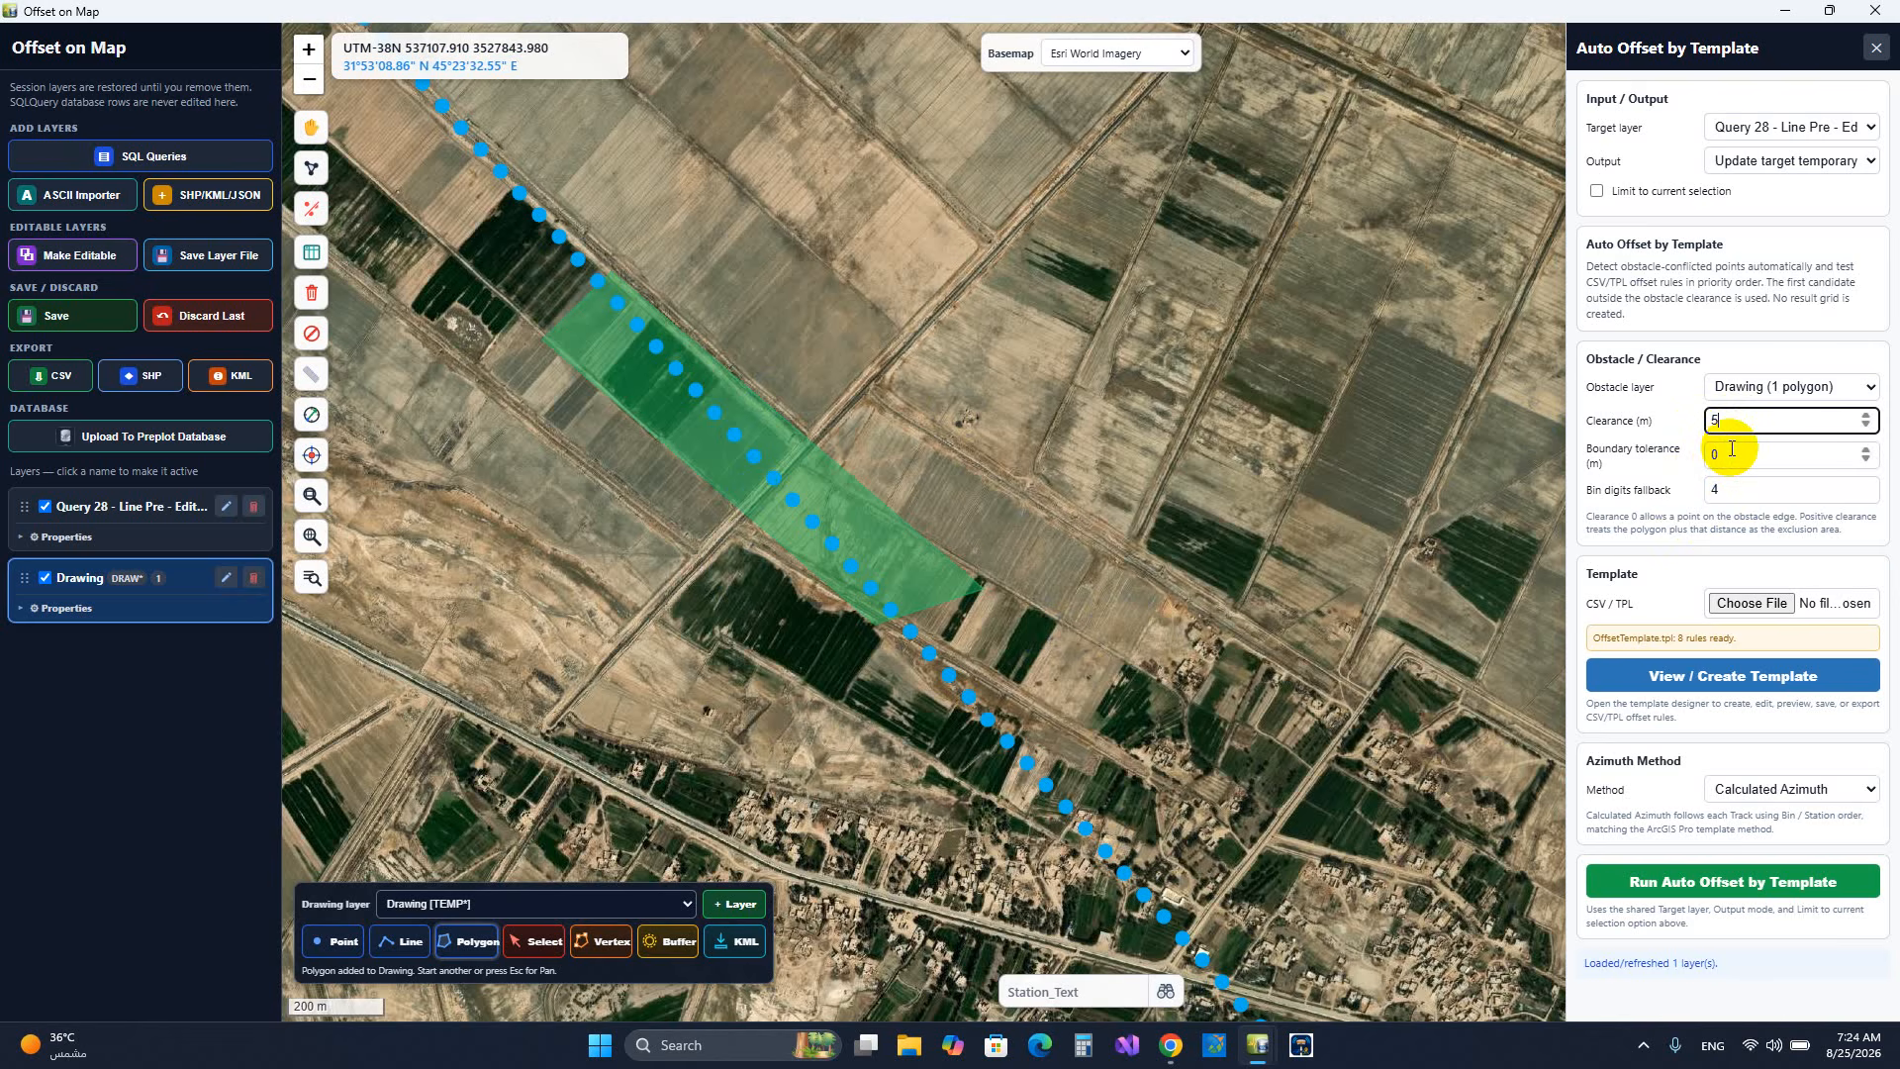
{"action": "type", "text": "5"}
{"action": "left_click", "coordinate": [1737, 451]}
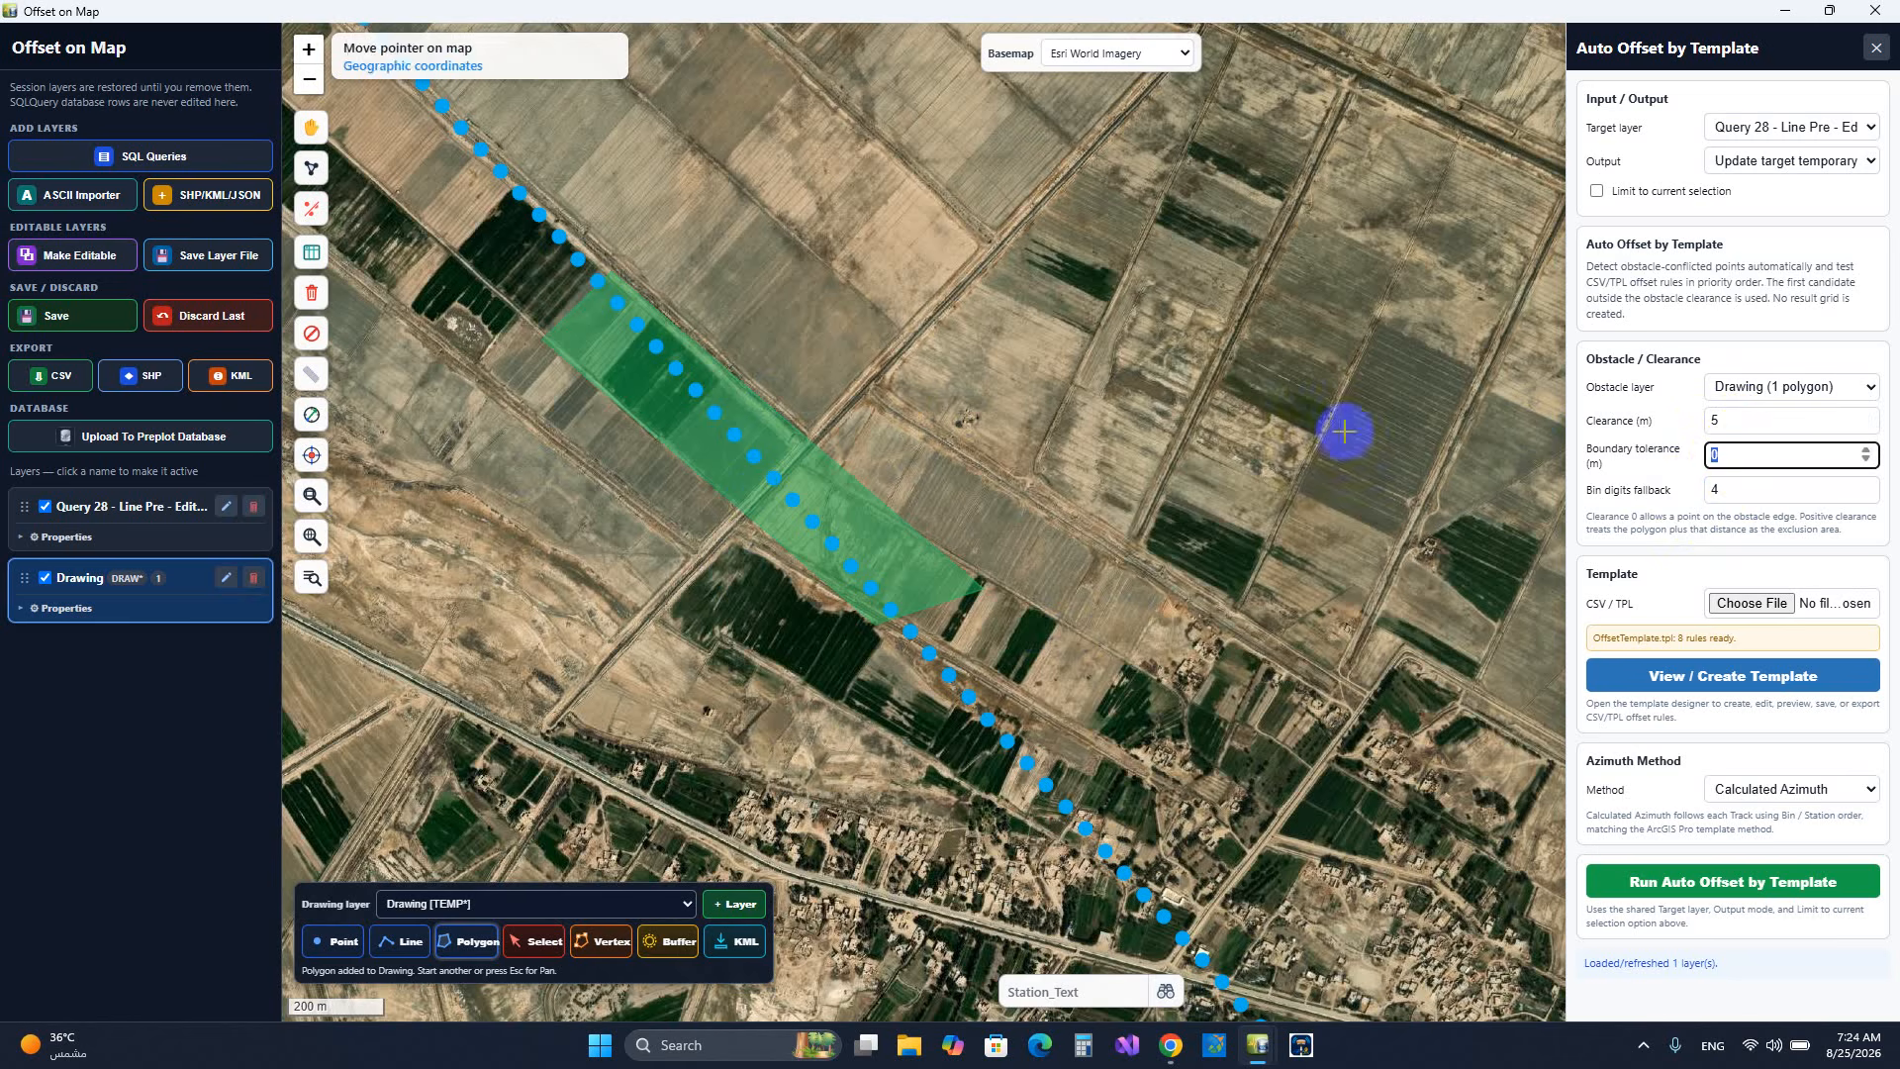
{"action": "double_click", "coordinate": [1738, 458]}
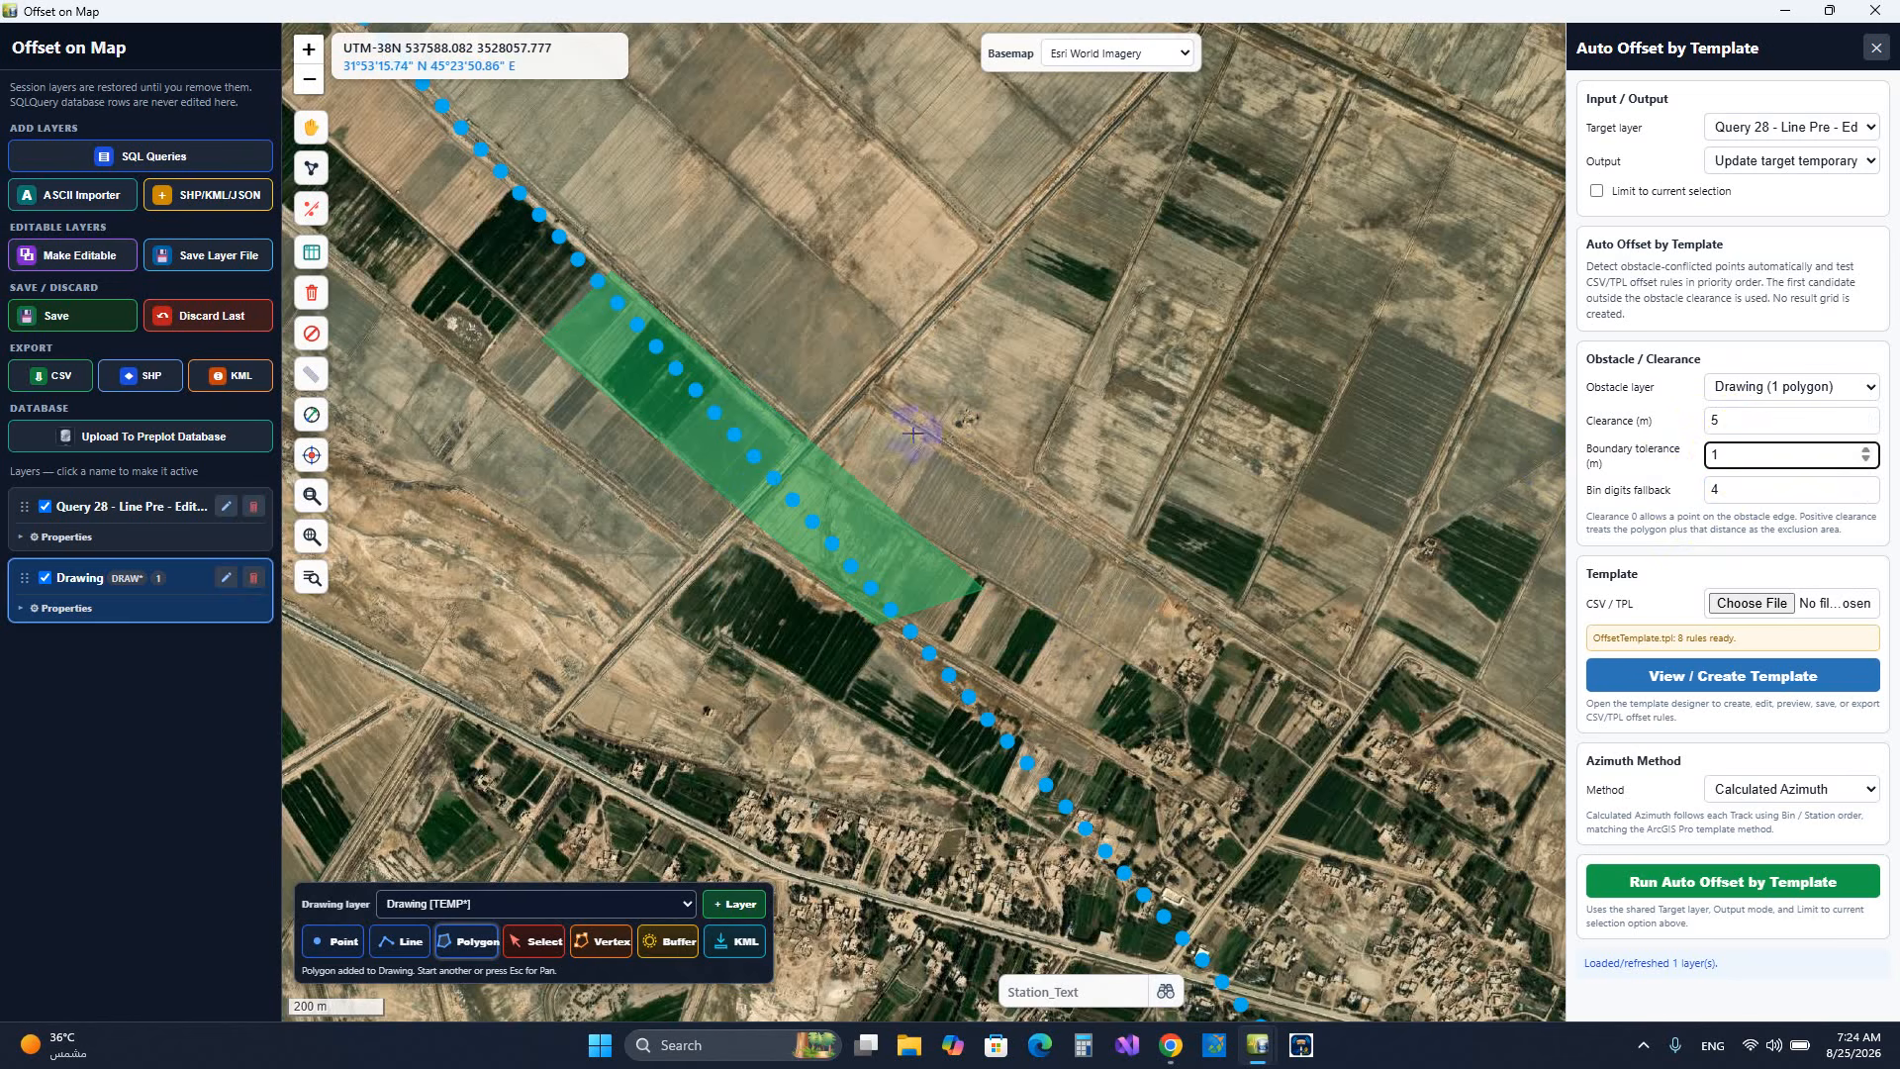
{"action": "scroll", "coordinate": [917, 552], "scroll_direction": "up", "scroll_amount": 1}
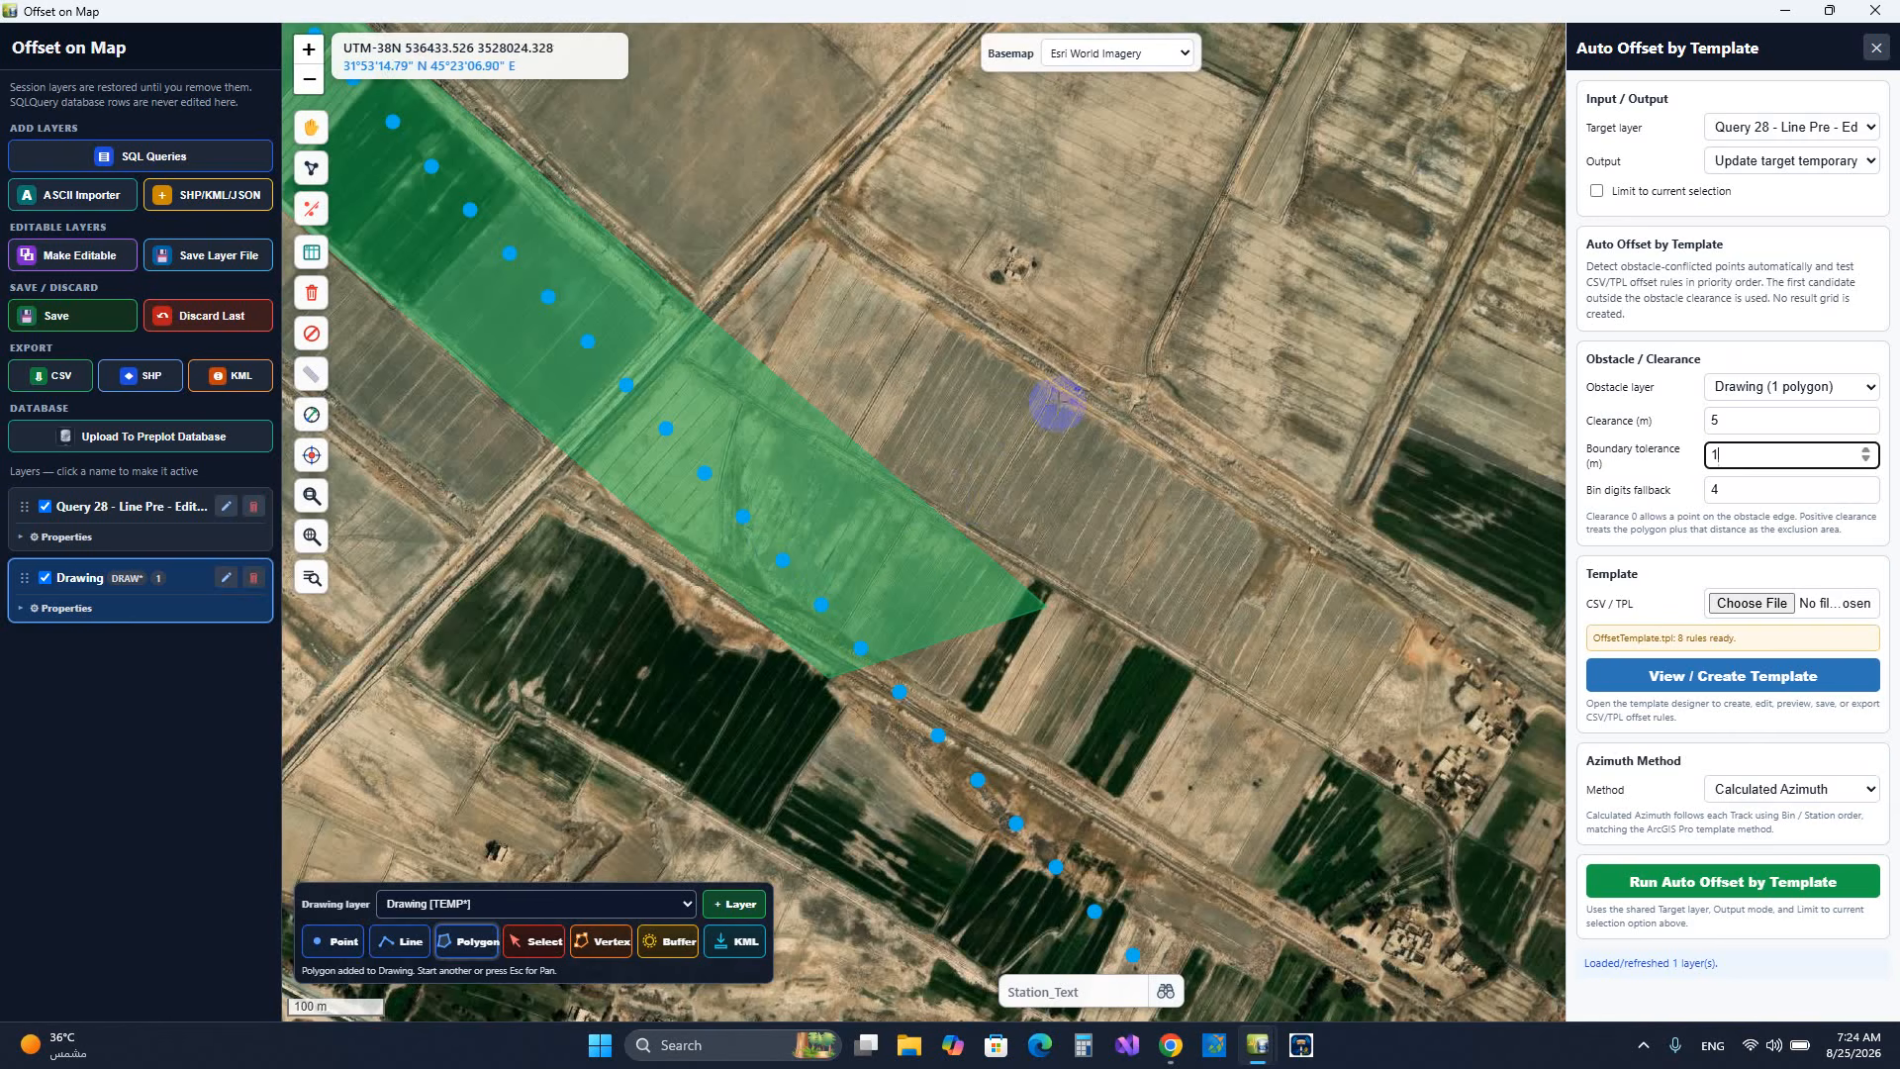
{"action": "left_click", "coordinate": [1733, 495]}
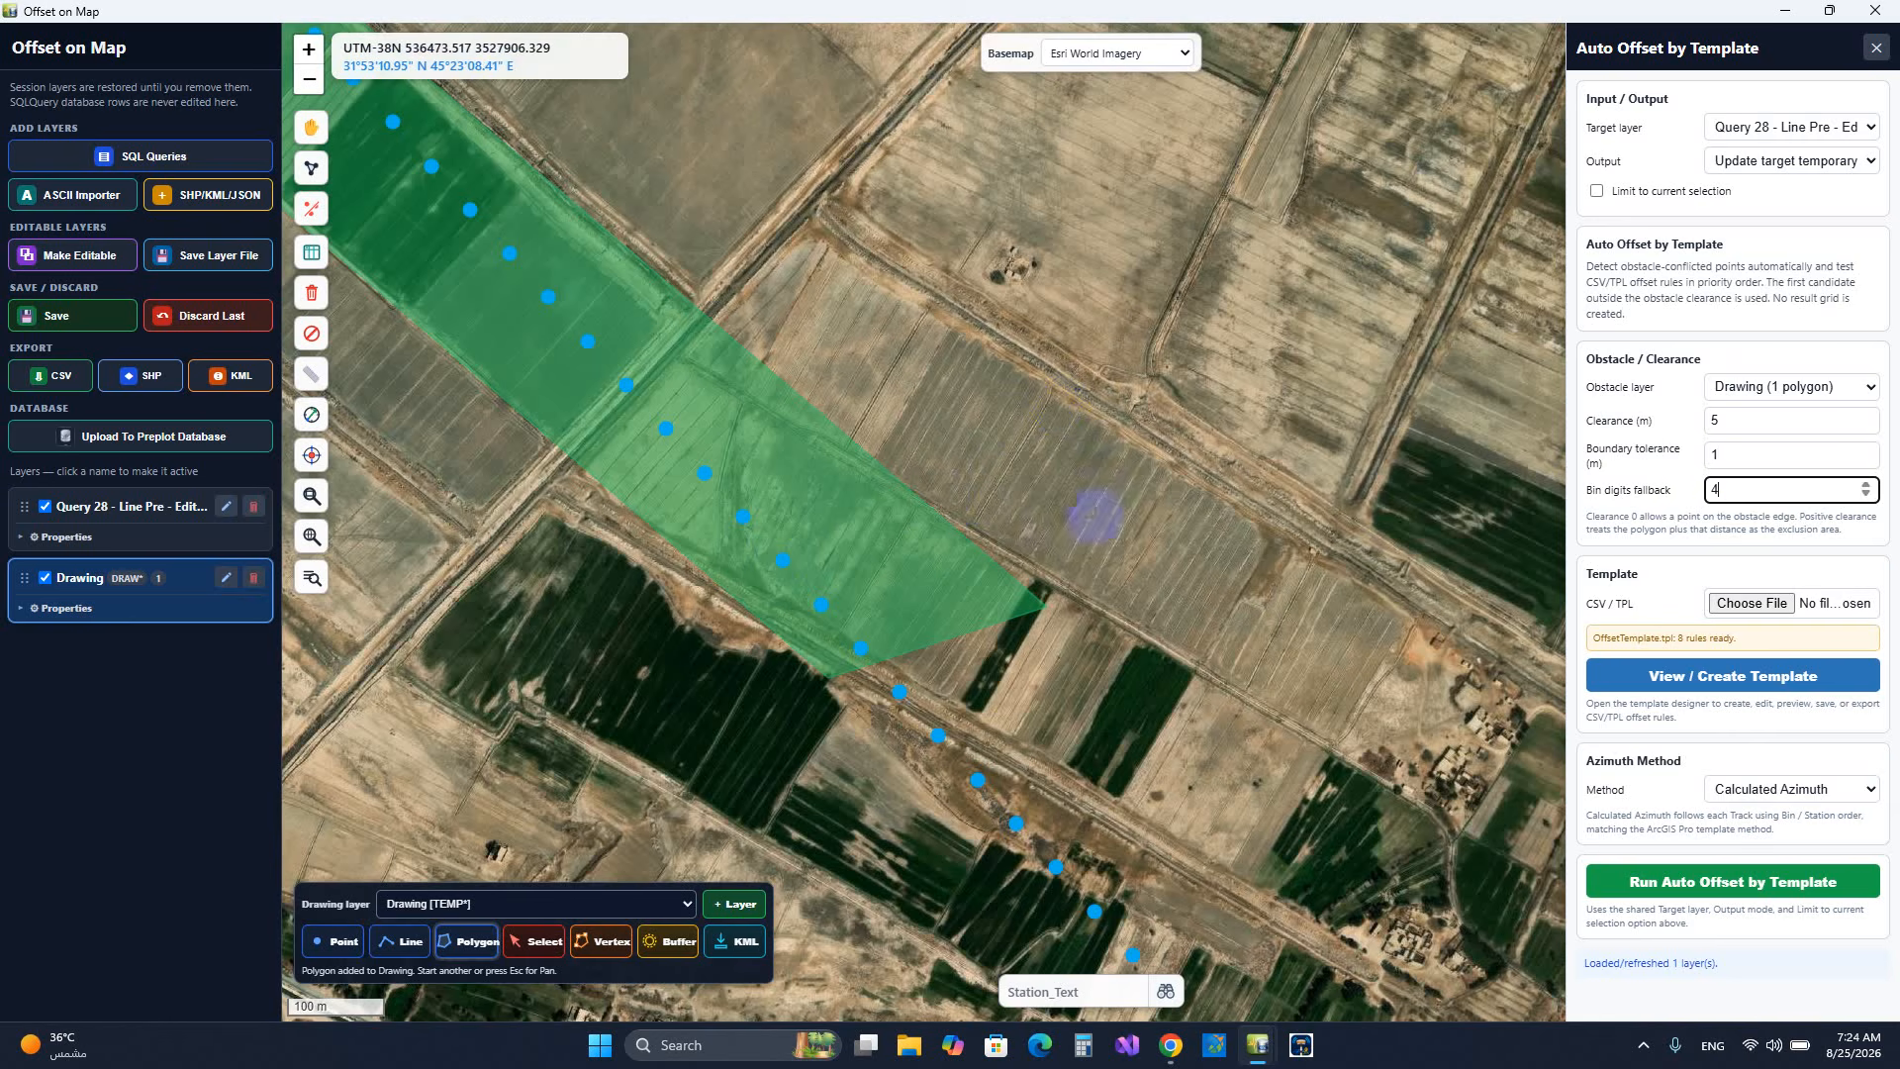
- Run Auto Offset by Template on the editable Line Pre layer with the Drawing polygon as obstacle, and inspect the moved points
{"action": "scroll", "coordinate": [1093, 514], "scroll_direction": "down", "scroll_amount": 1}
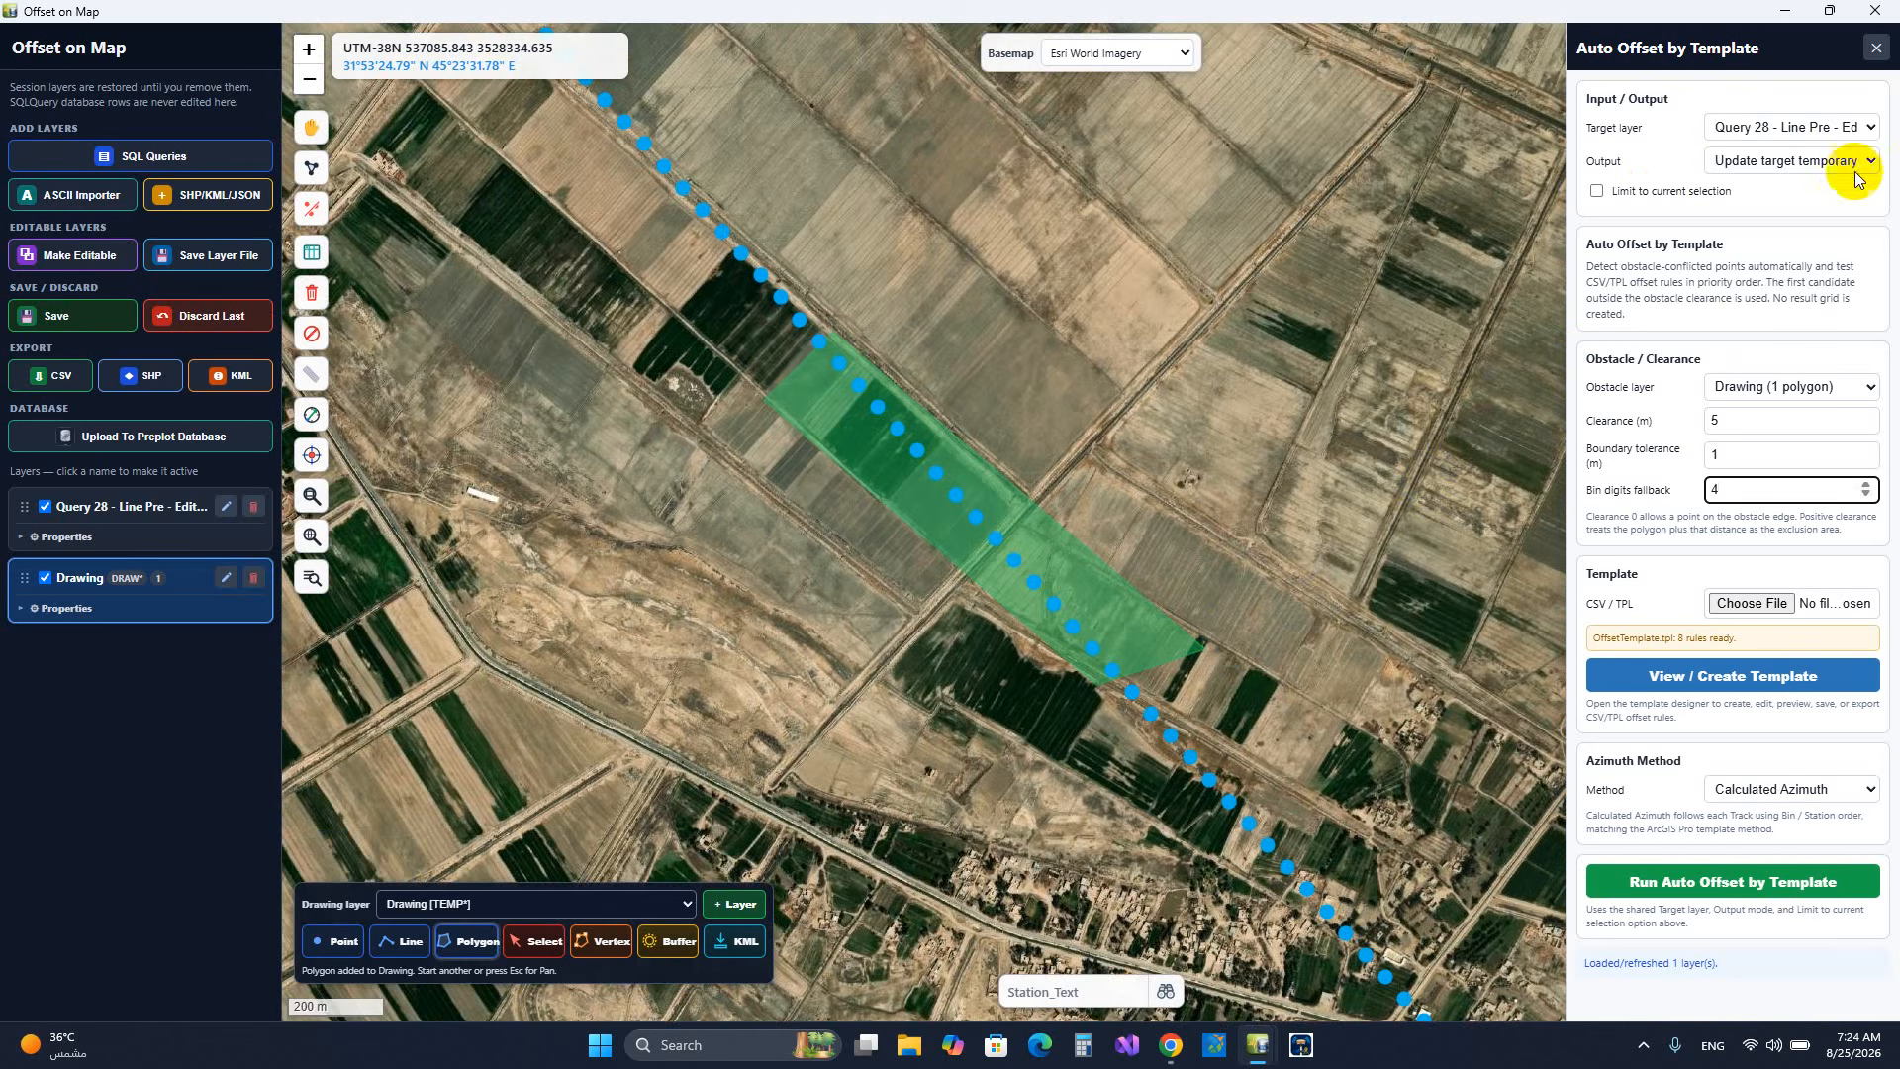
{"action": "left_click", "coordinate": [1836, 138]}
{"action": "left_click", "coordinate": [1836, 138]}
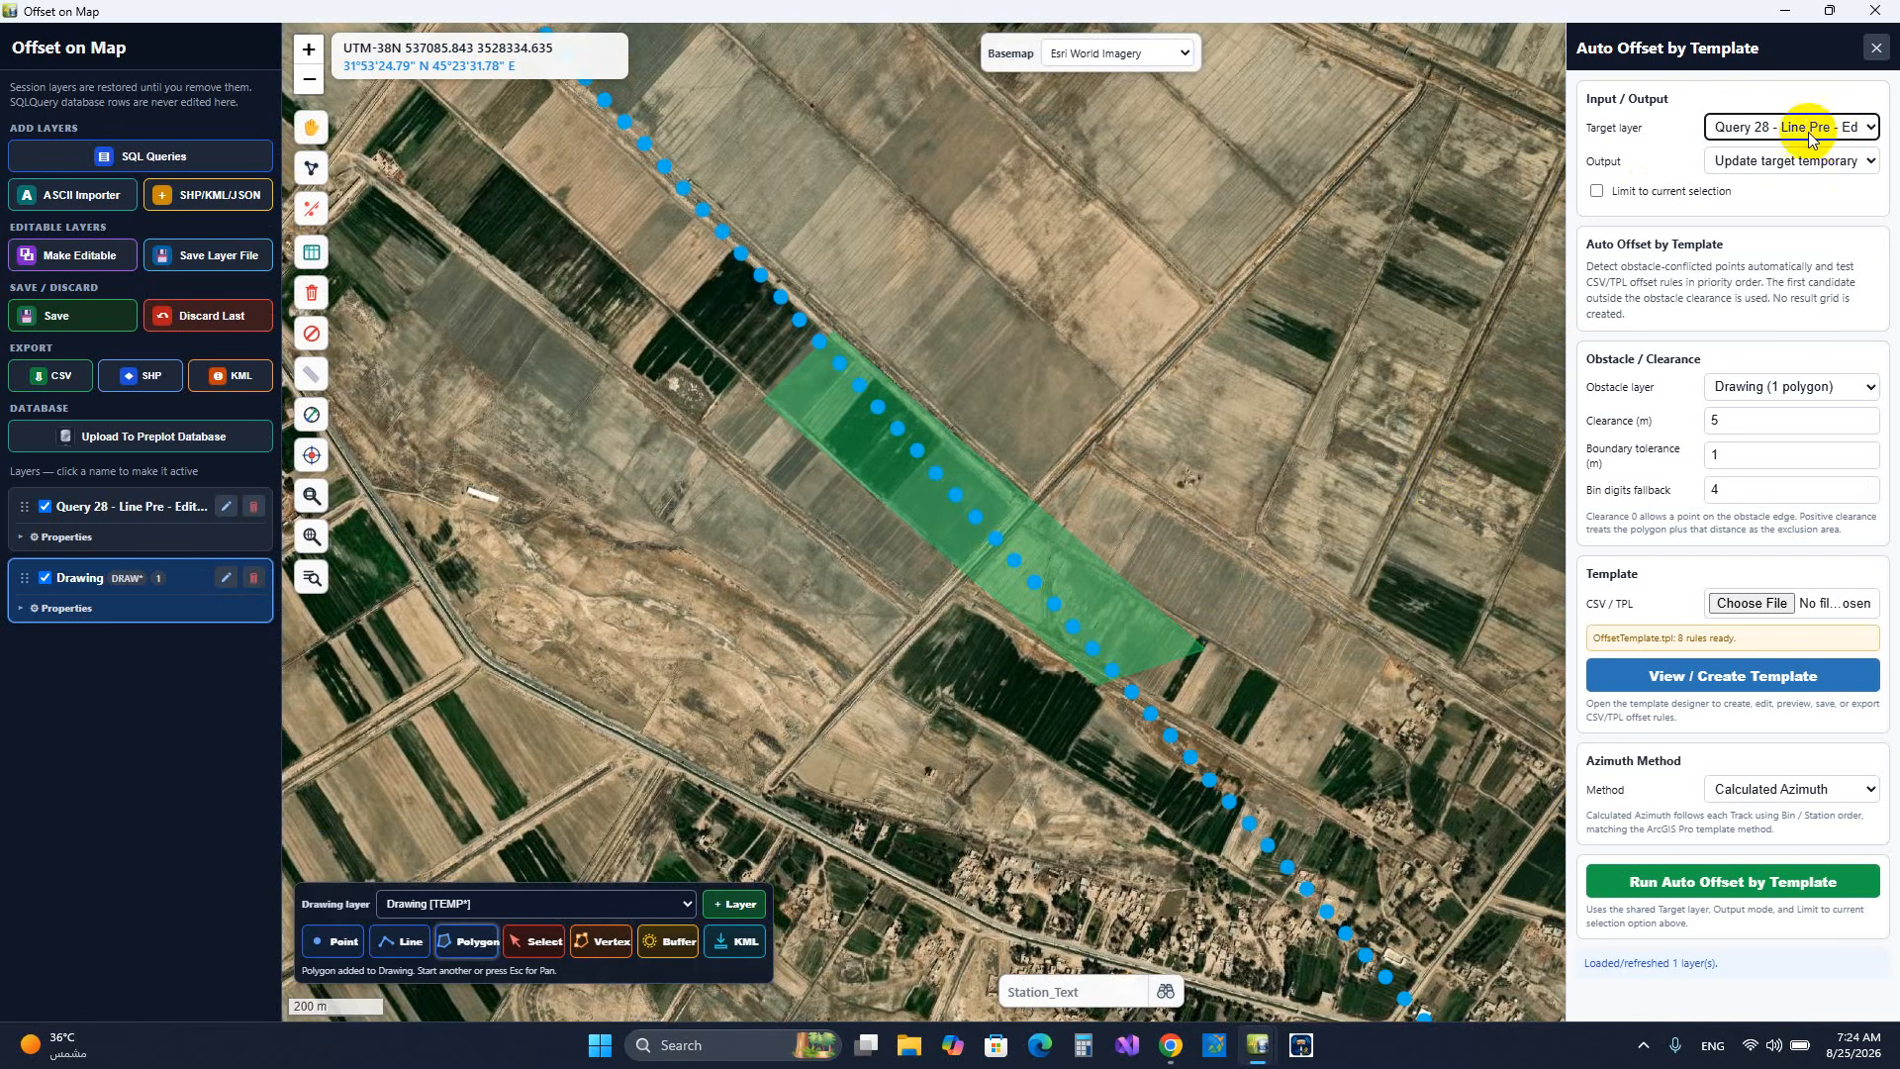
{"action": "left_click", "coordinate": [1831, 161]}
{"action": "left_click", "coordinate": [1831, 166]}
{"action": "left_click", "coordinate": [1796, 381]}
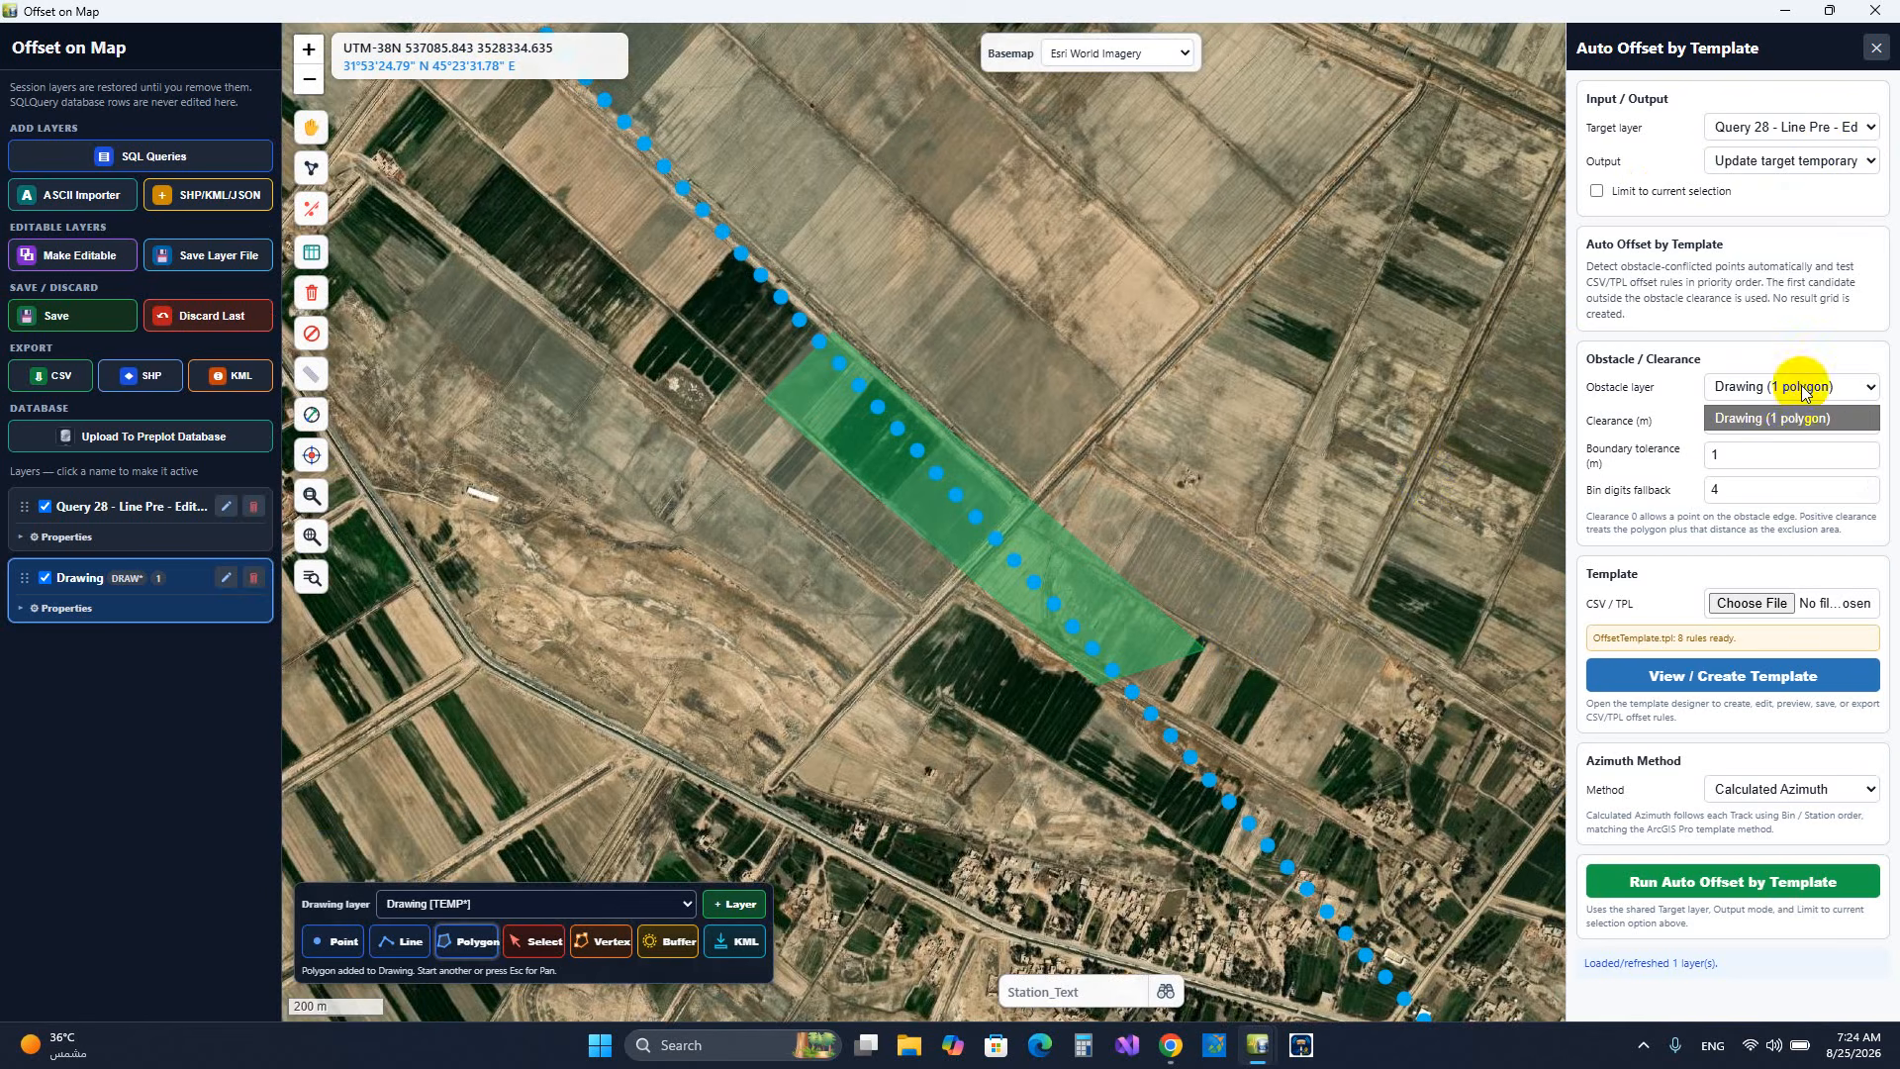
{"action": "left_click", "coordinate": [1794, 416]}
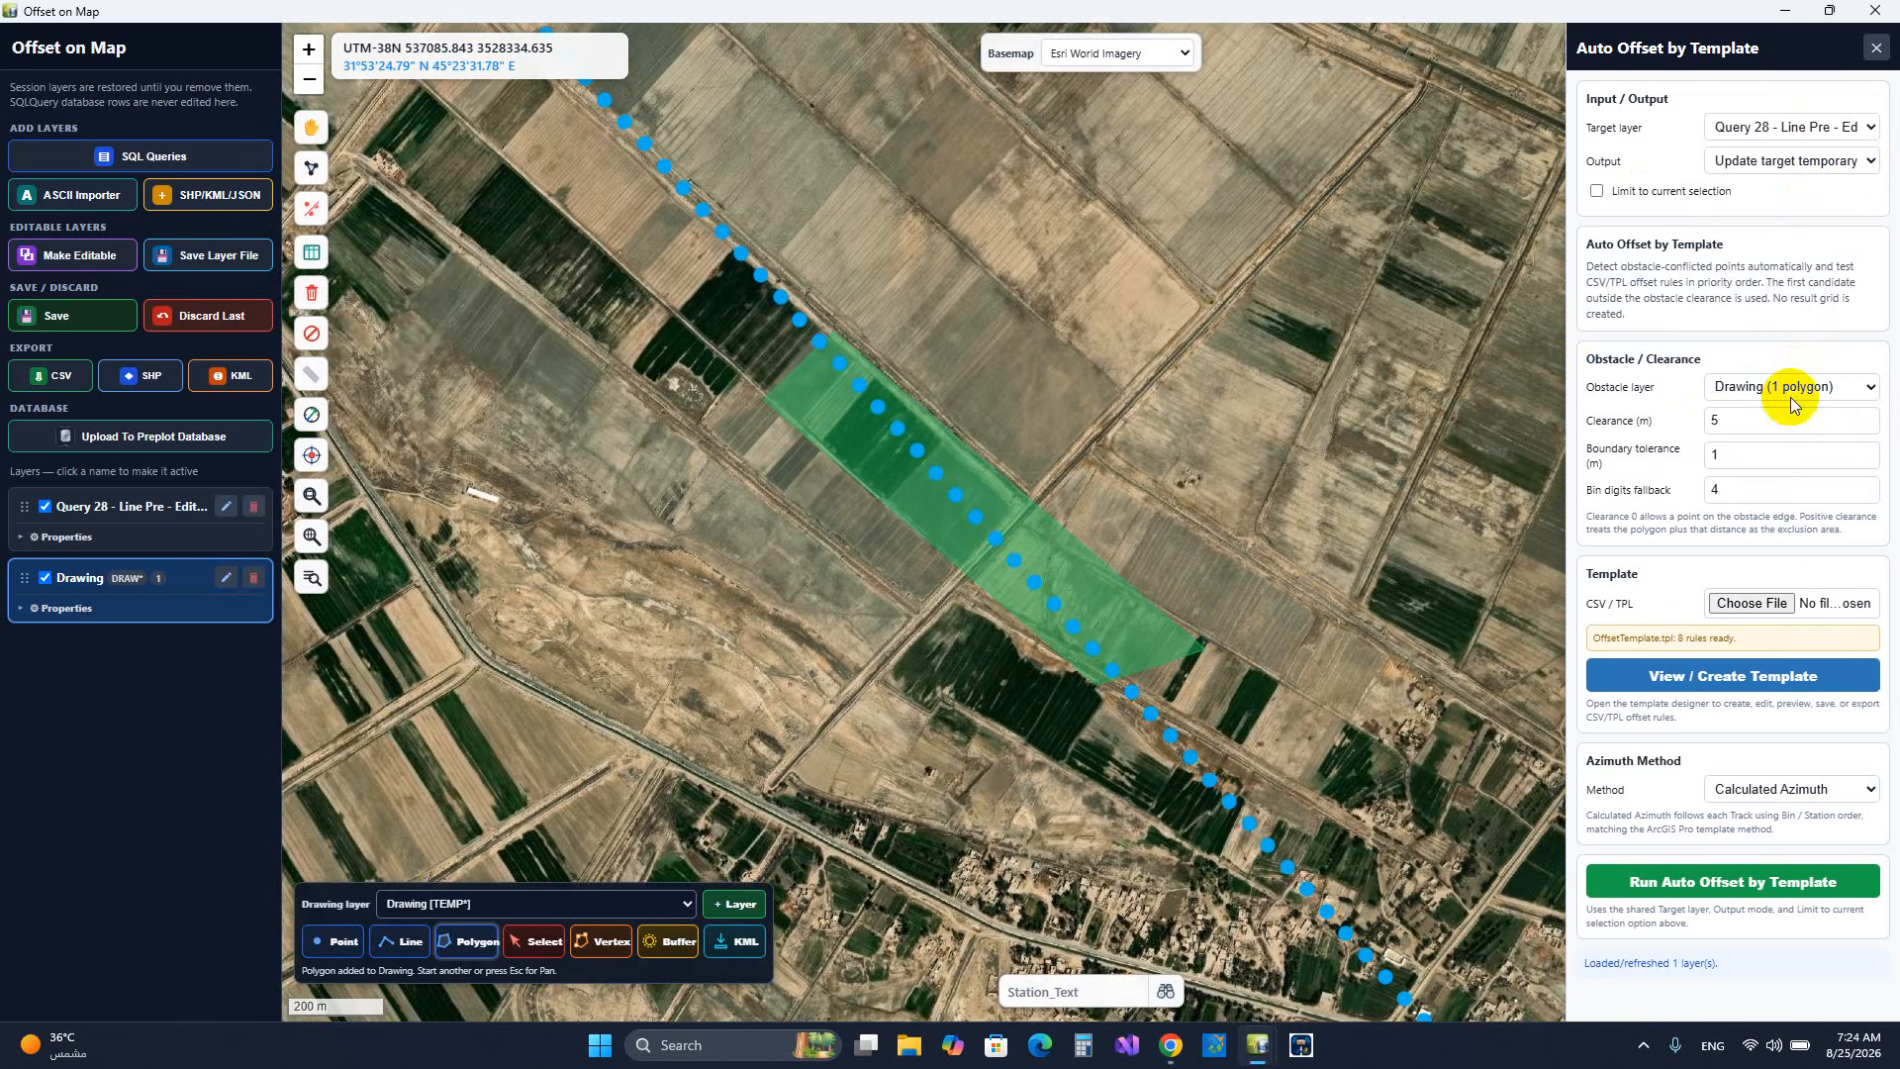
{"action": "left_click", "coordinate": [1750, 891]}
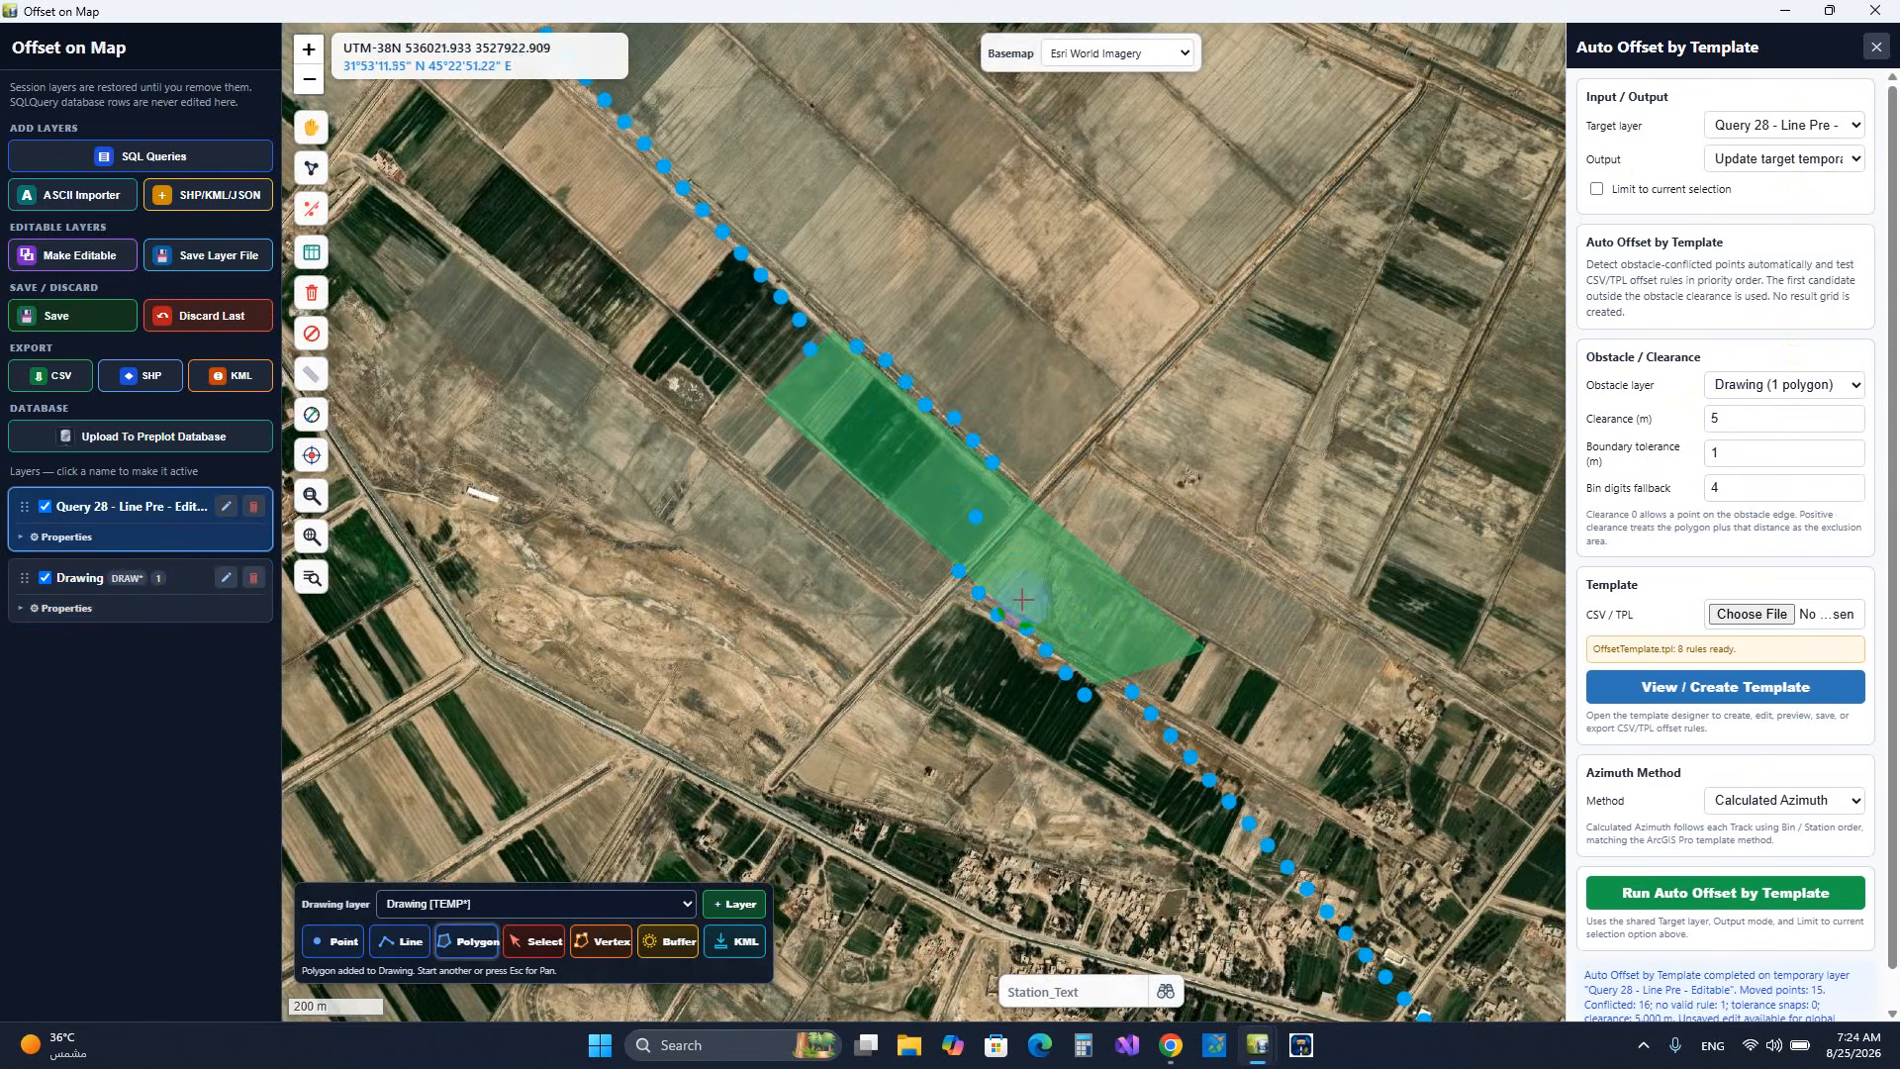
{"action": "scroll", "coordinate": [1024, 599], "scroll_direction": "up", "scroll_amount": 1}
{"action": "scroll", "coordinate": [1024, 600], "scroll_direction": "down", "scroll_amount": 1}
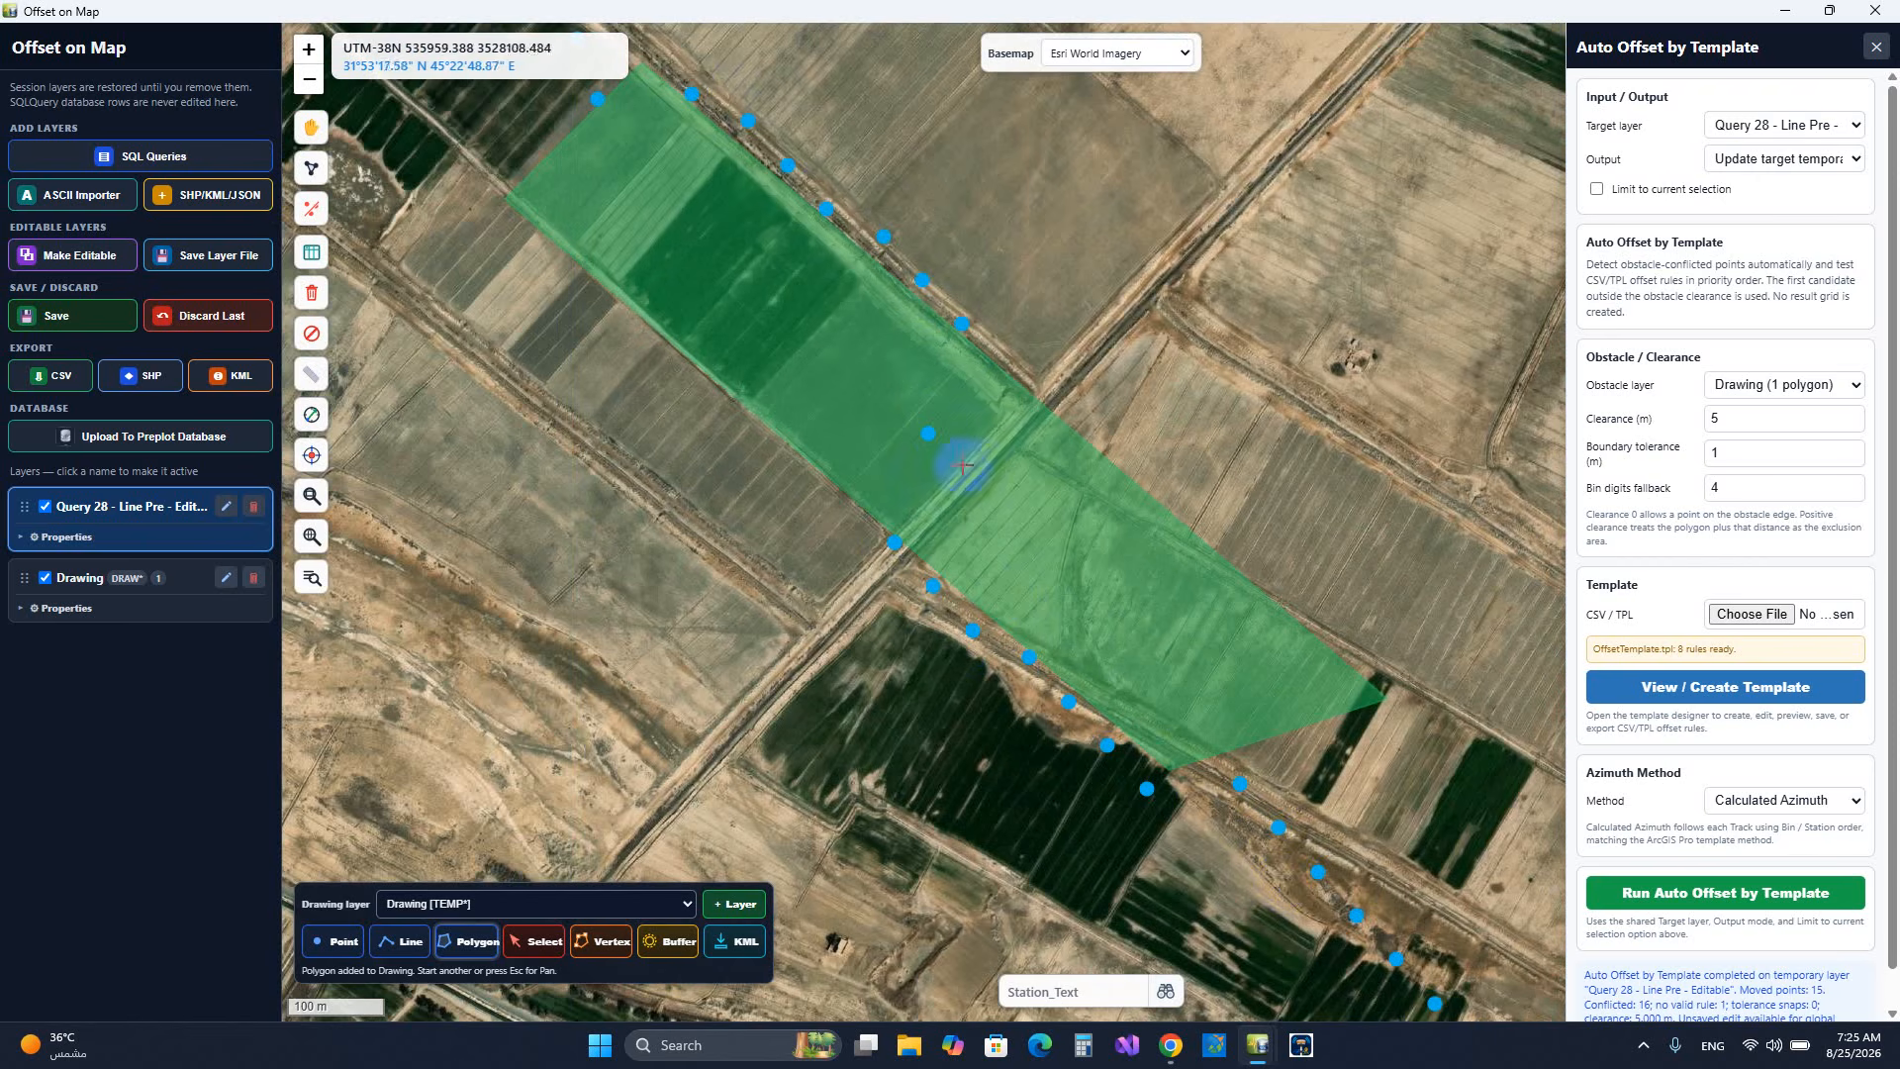
- Rerun Auto Offset by Template on the Line Pre layer and review the offset template's inline and crossline values
{"action": "left_click", "coordinate": [1727, 895]}
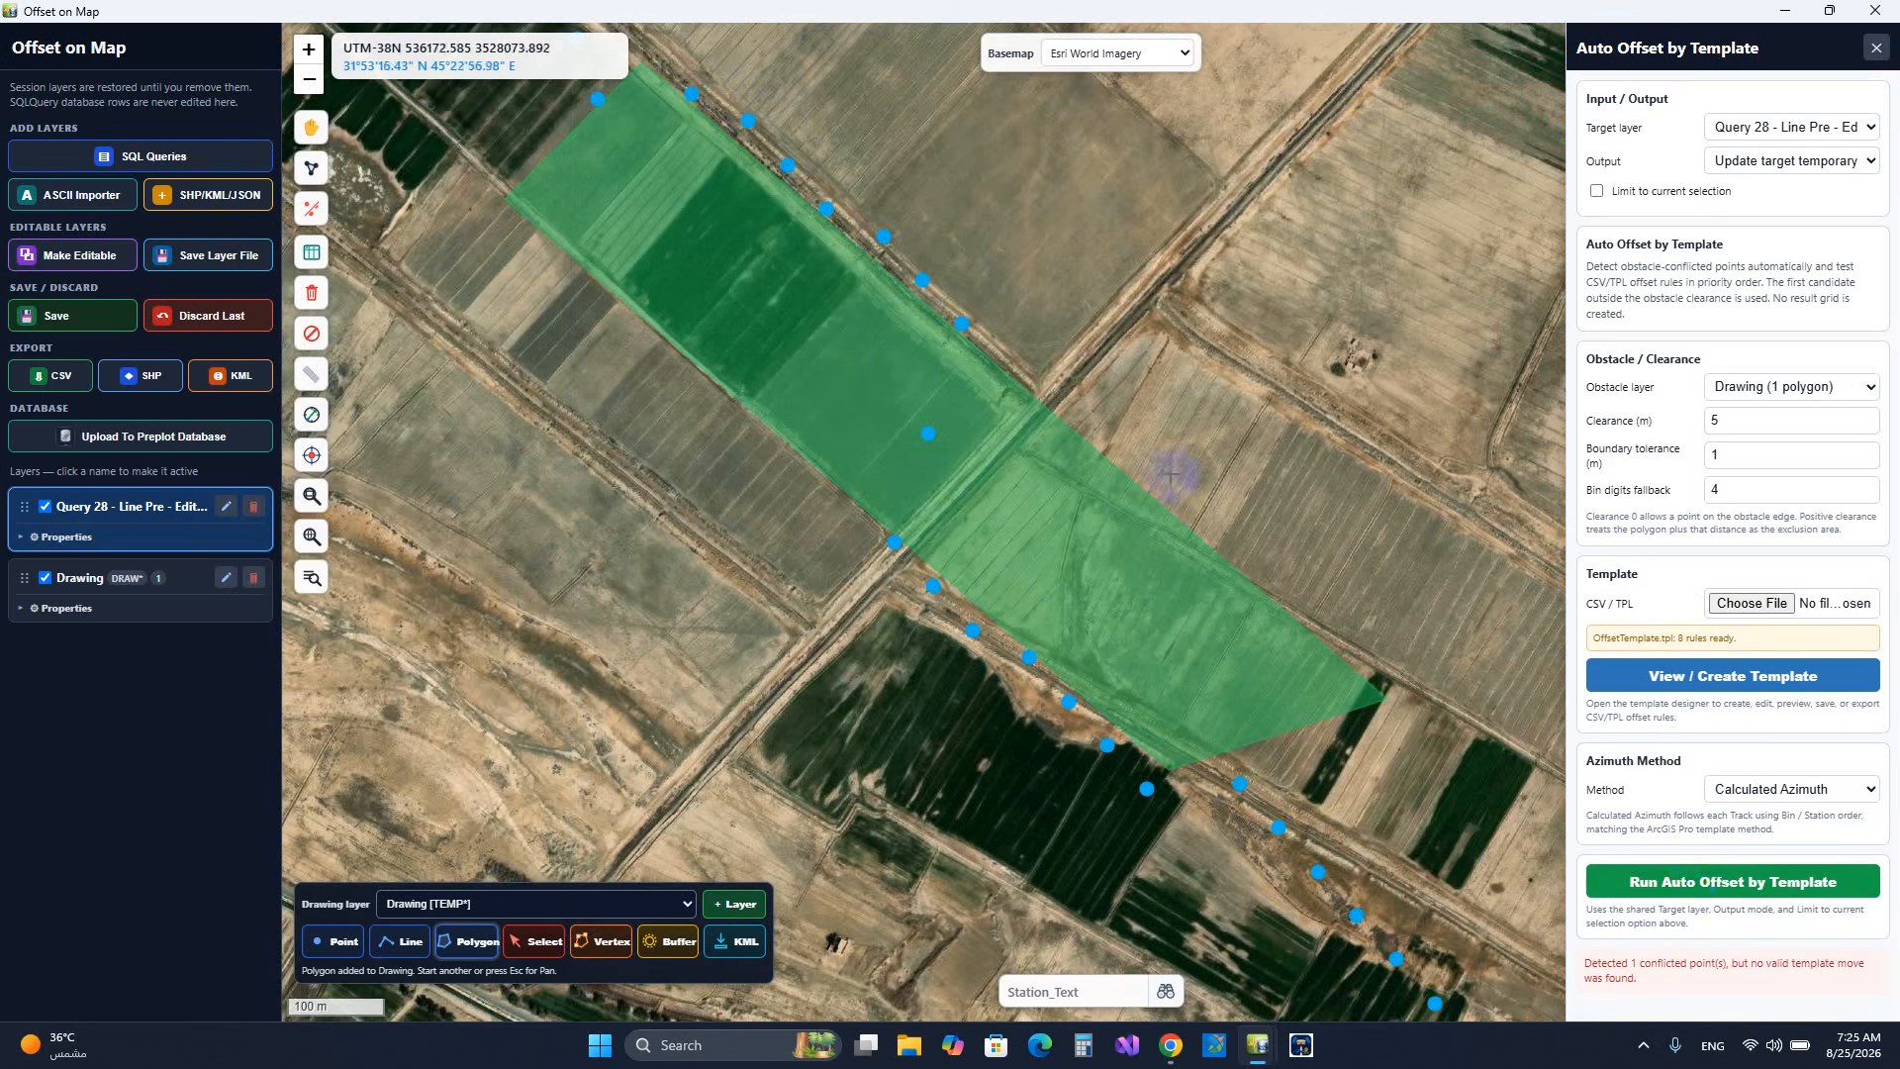
{"action": "left_click", "coordinate": [1747, 680]}
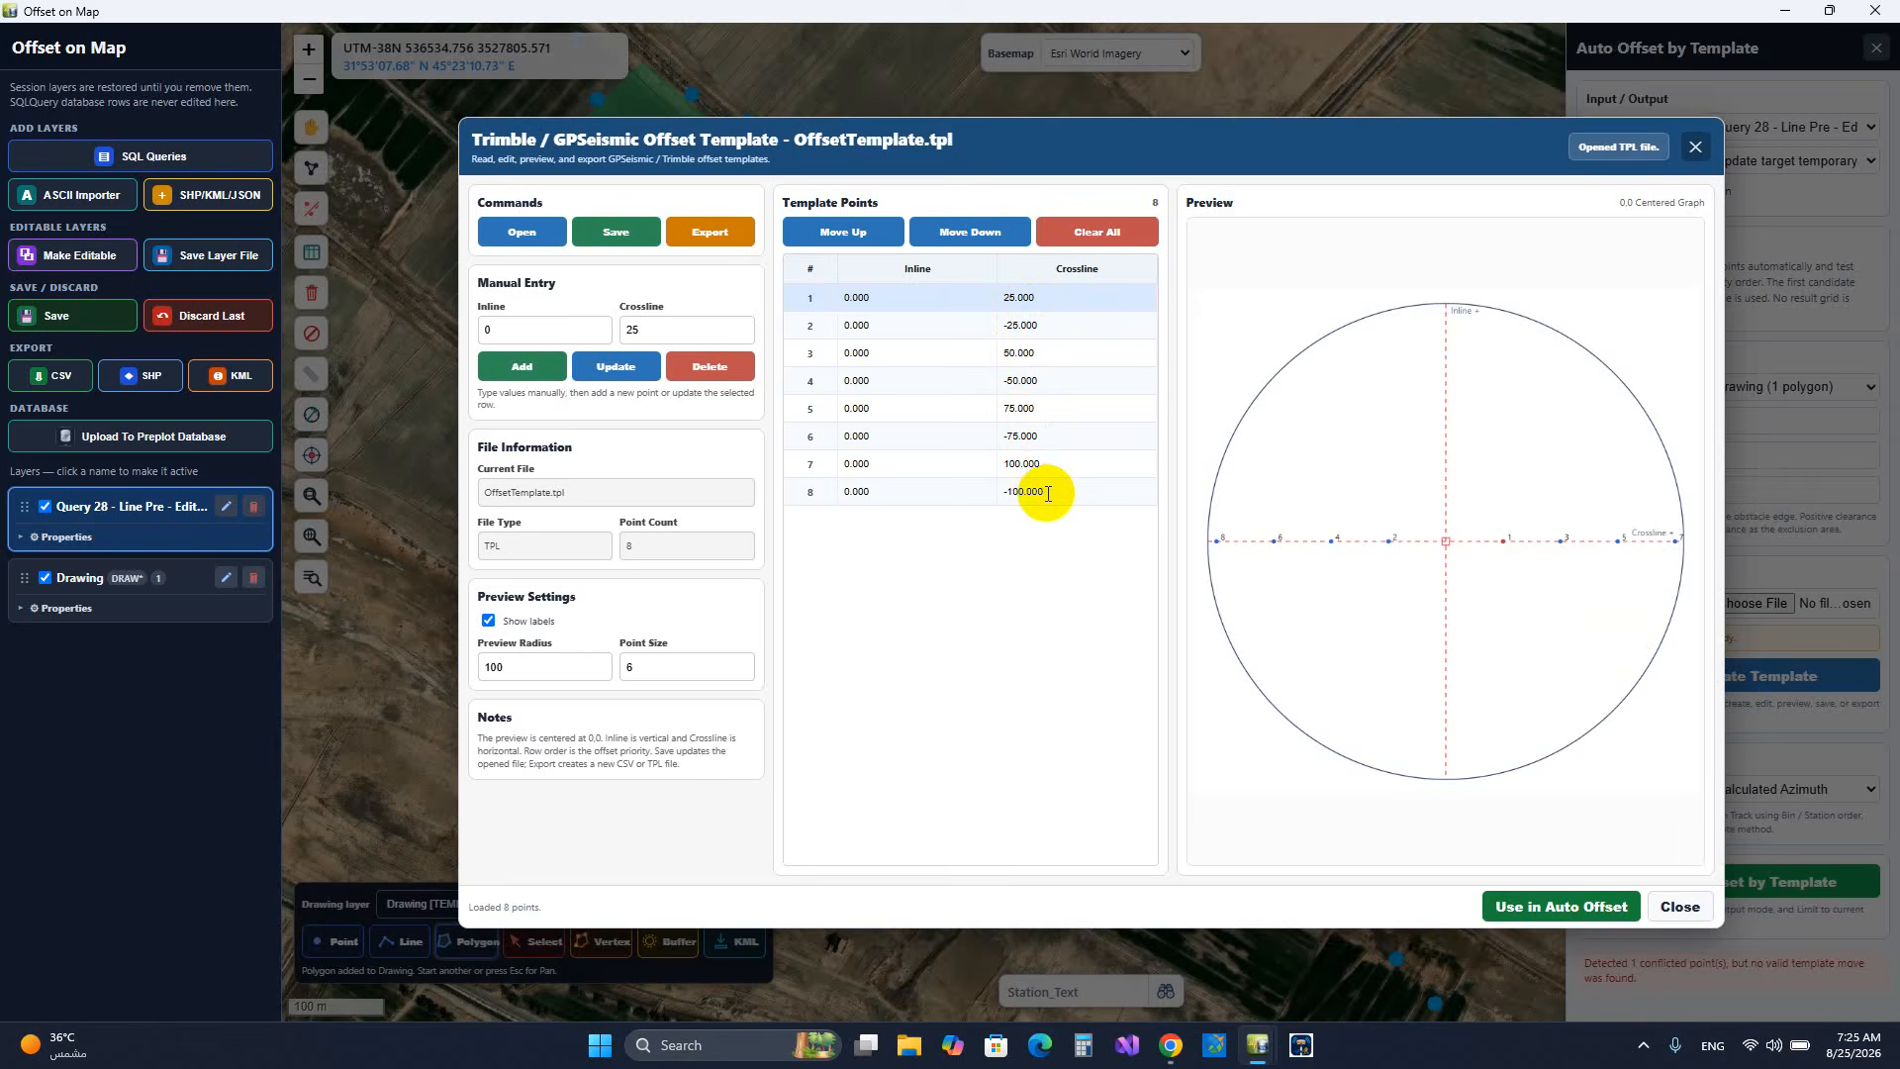
{"action": "left_click", "coordinate": [1706, 157]}
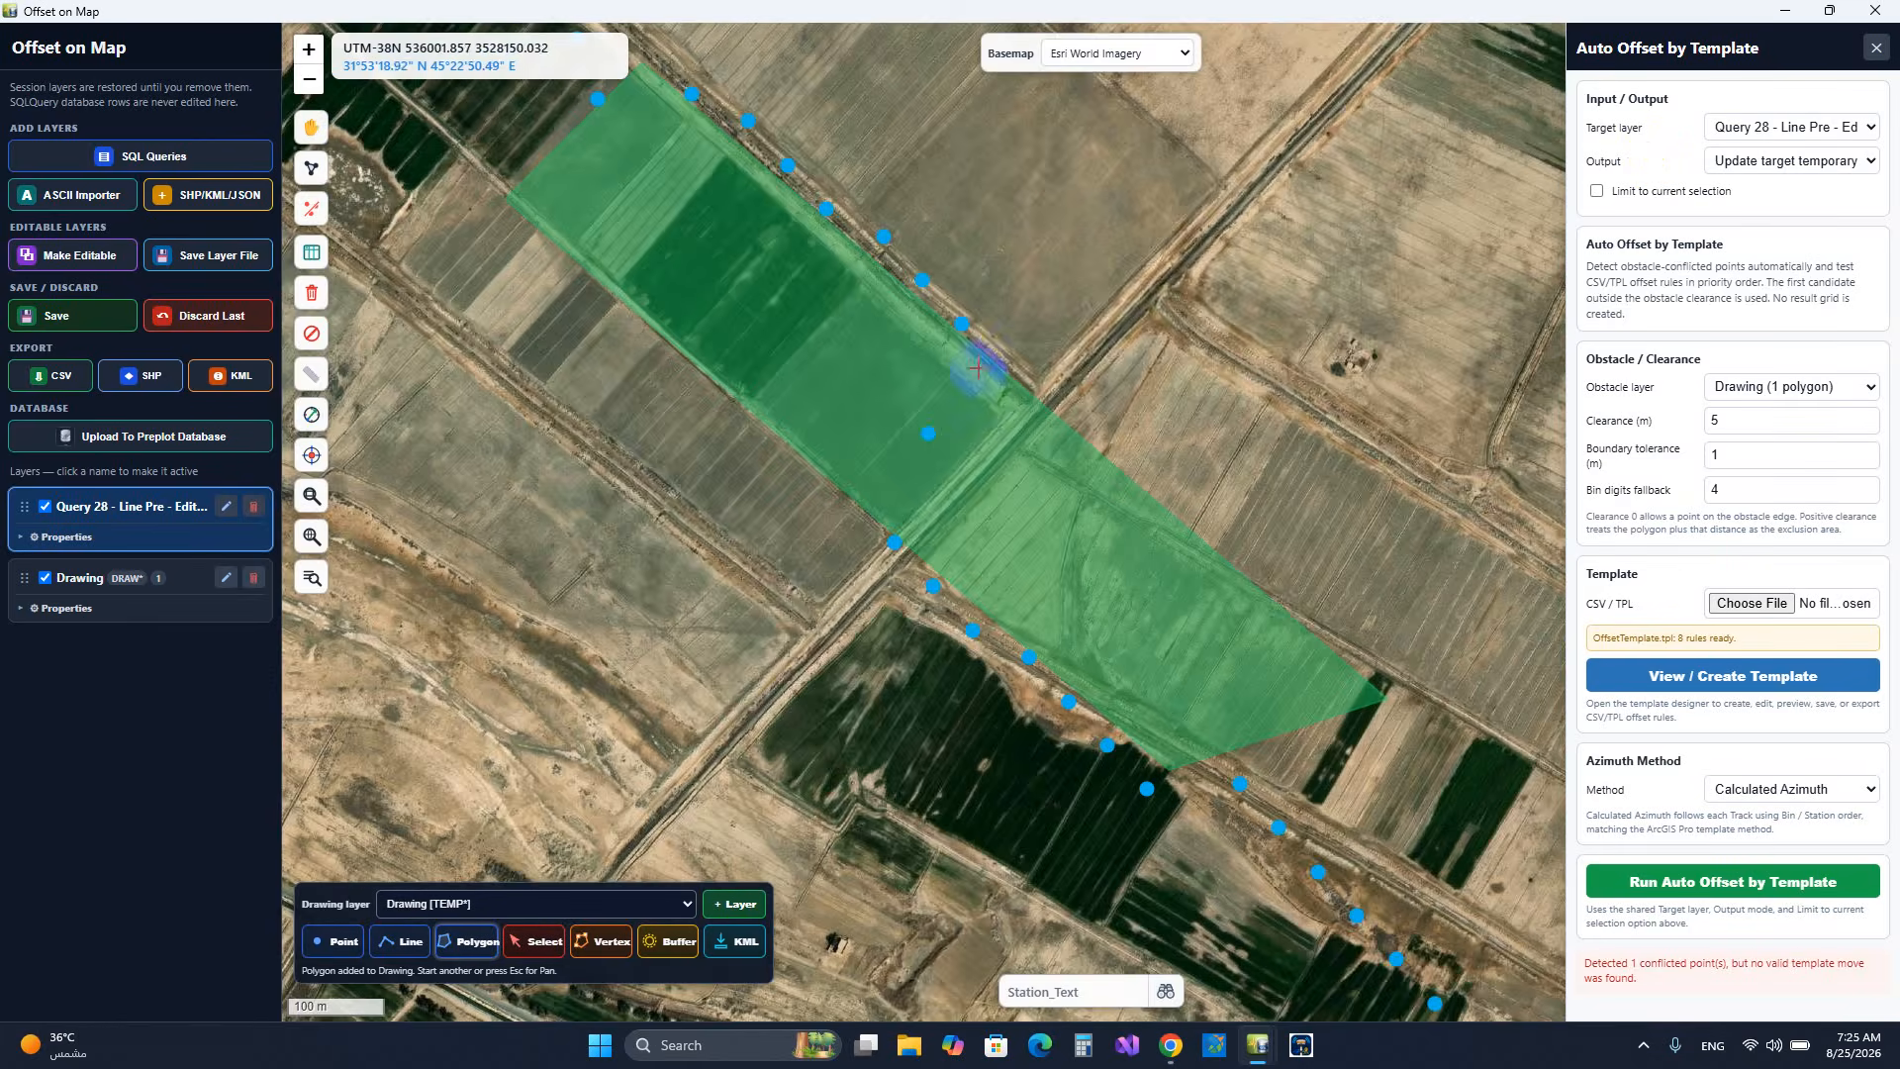
- Measure the azimuth and distance from the unmoved point inside the obstacle to the polygon's northeast edge
{"action": "scroll", "coordinate": [391, 206], "scroll_direction": "up", "scroll_amount": 1}
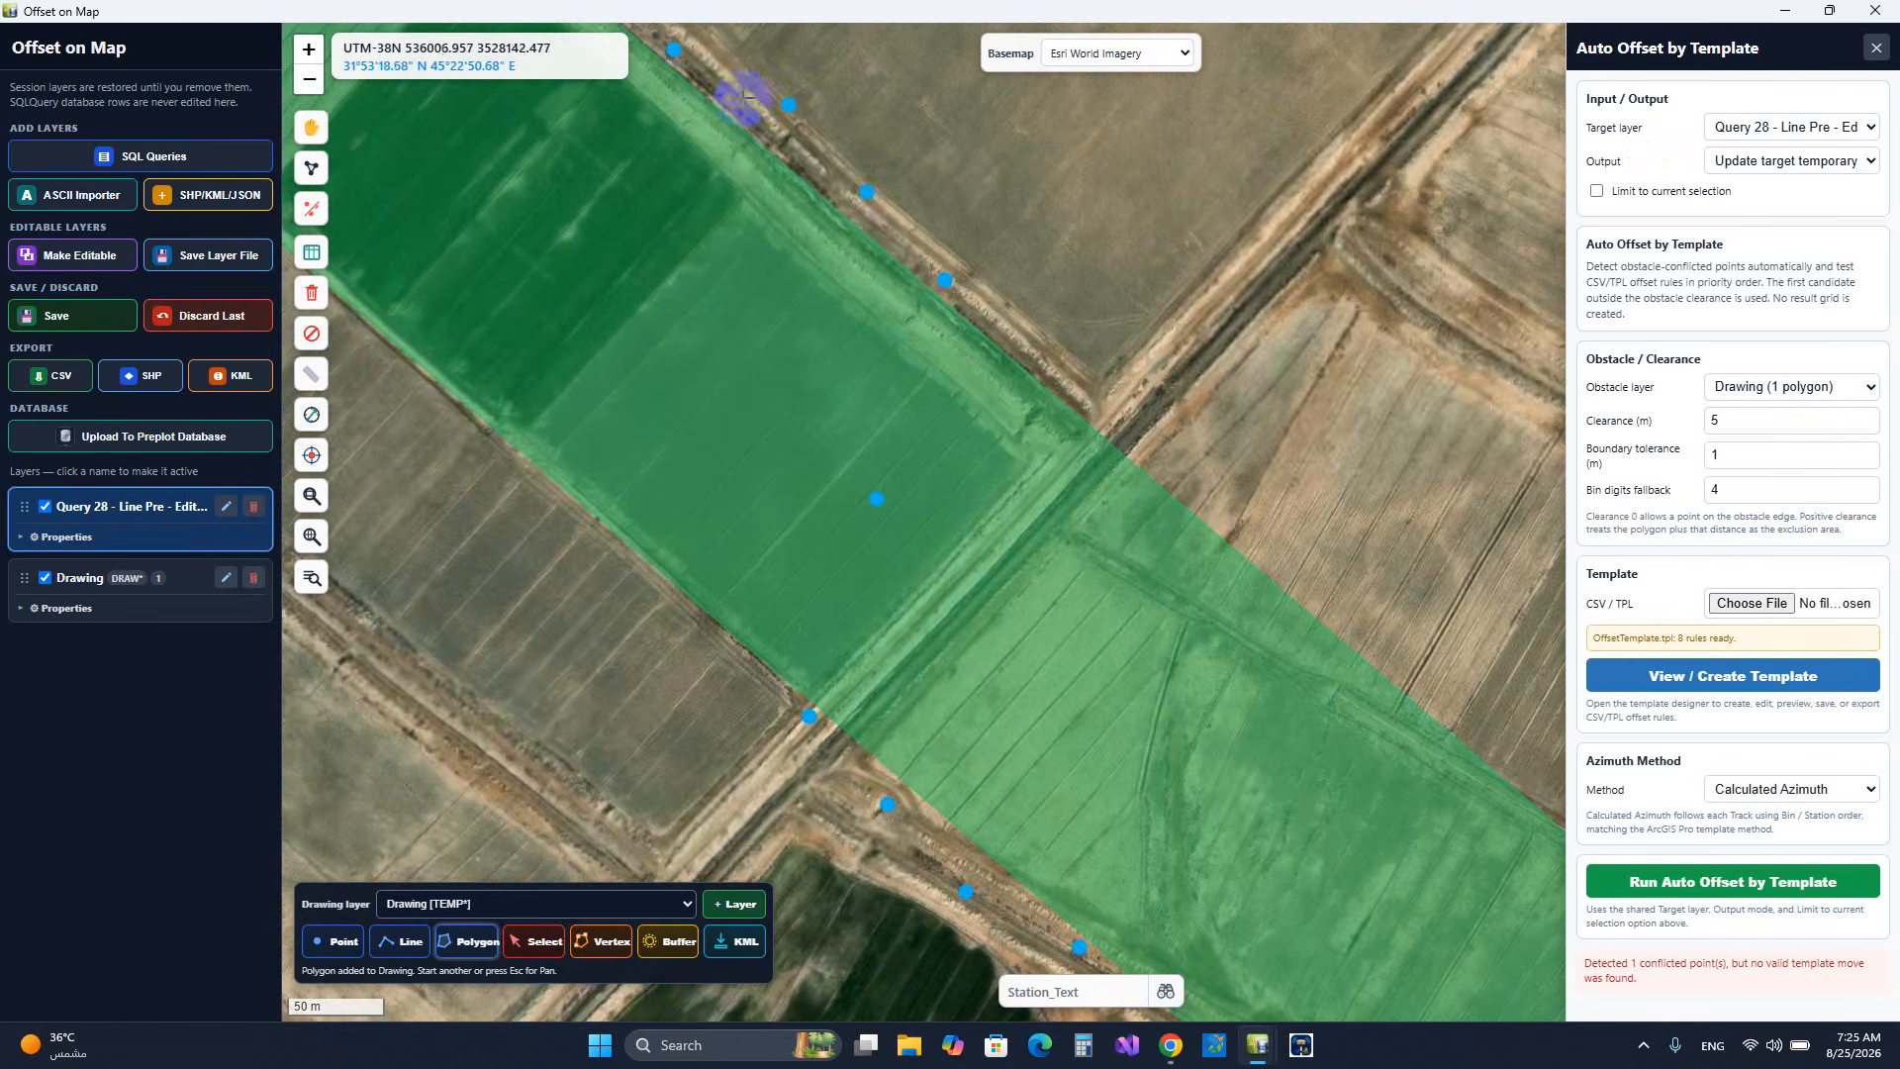
{"action": "left_click", "coordinate": [311, 419]}
{"action": "left_click", "coordinate": [880, 504]}
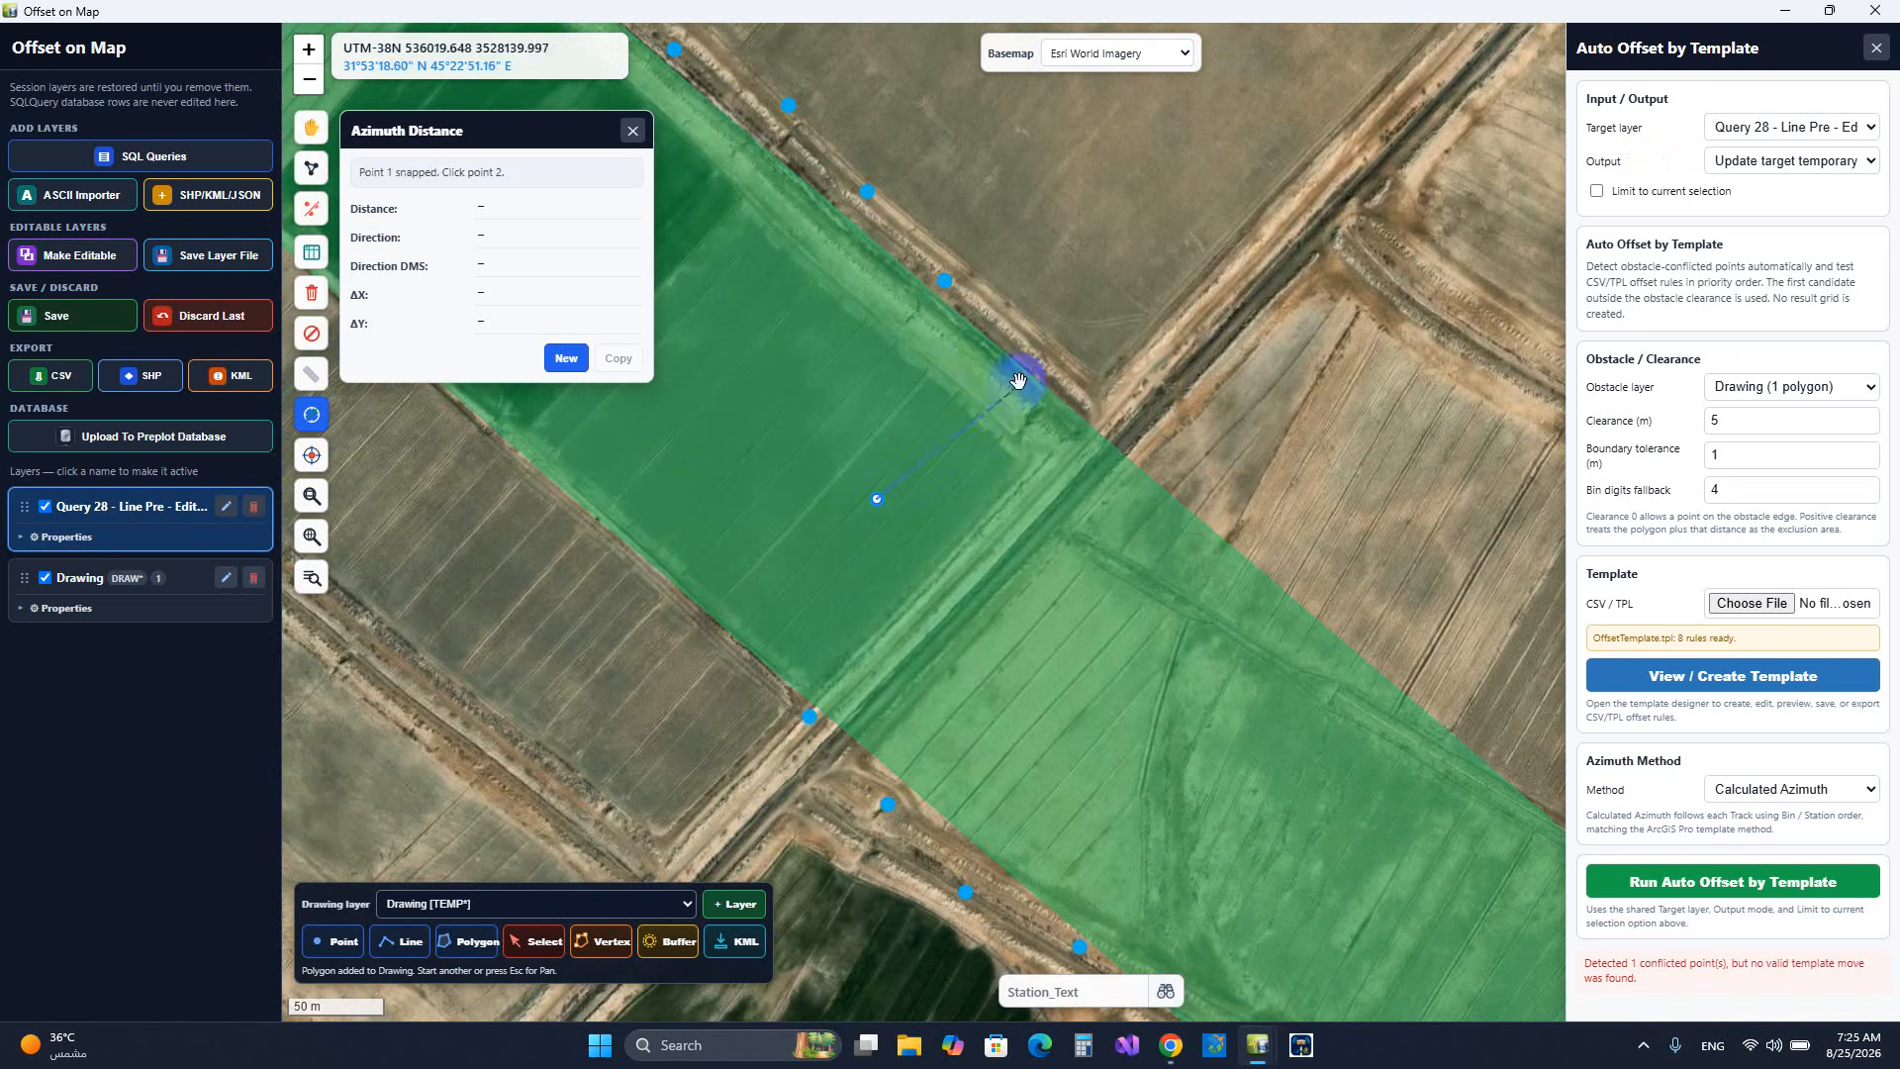
{"action": "left_click", "coordinate": [1011, 366]}
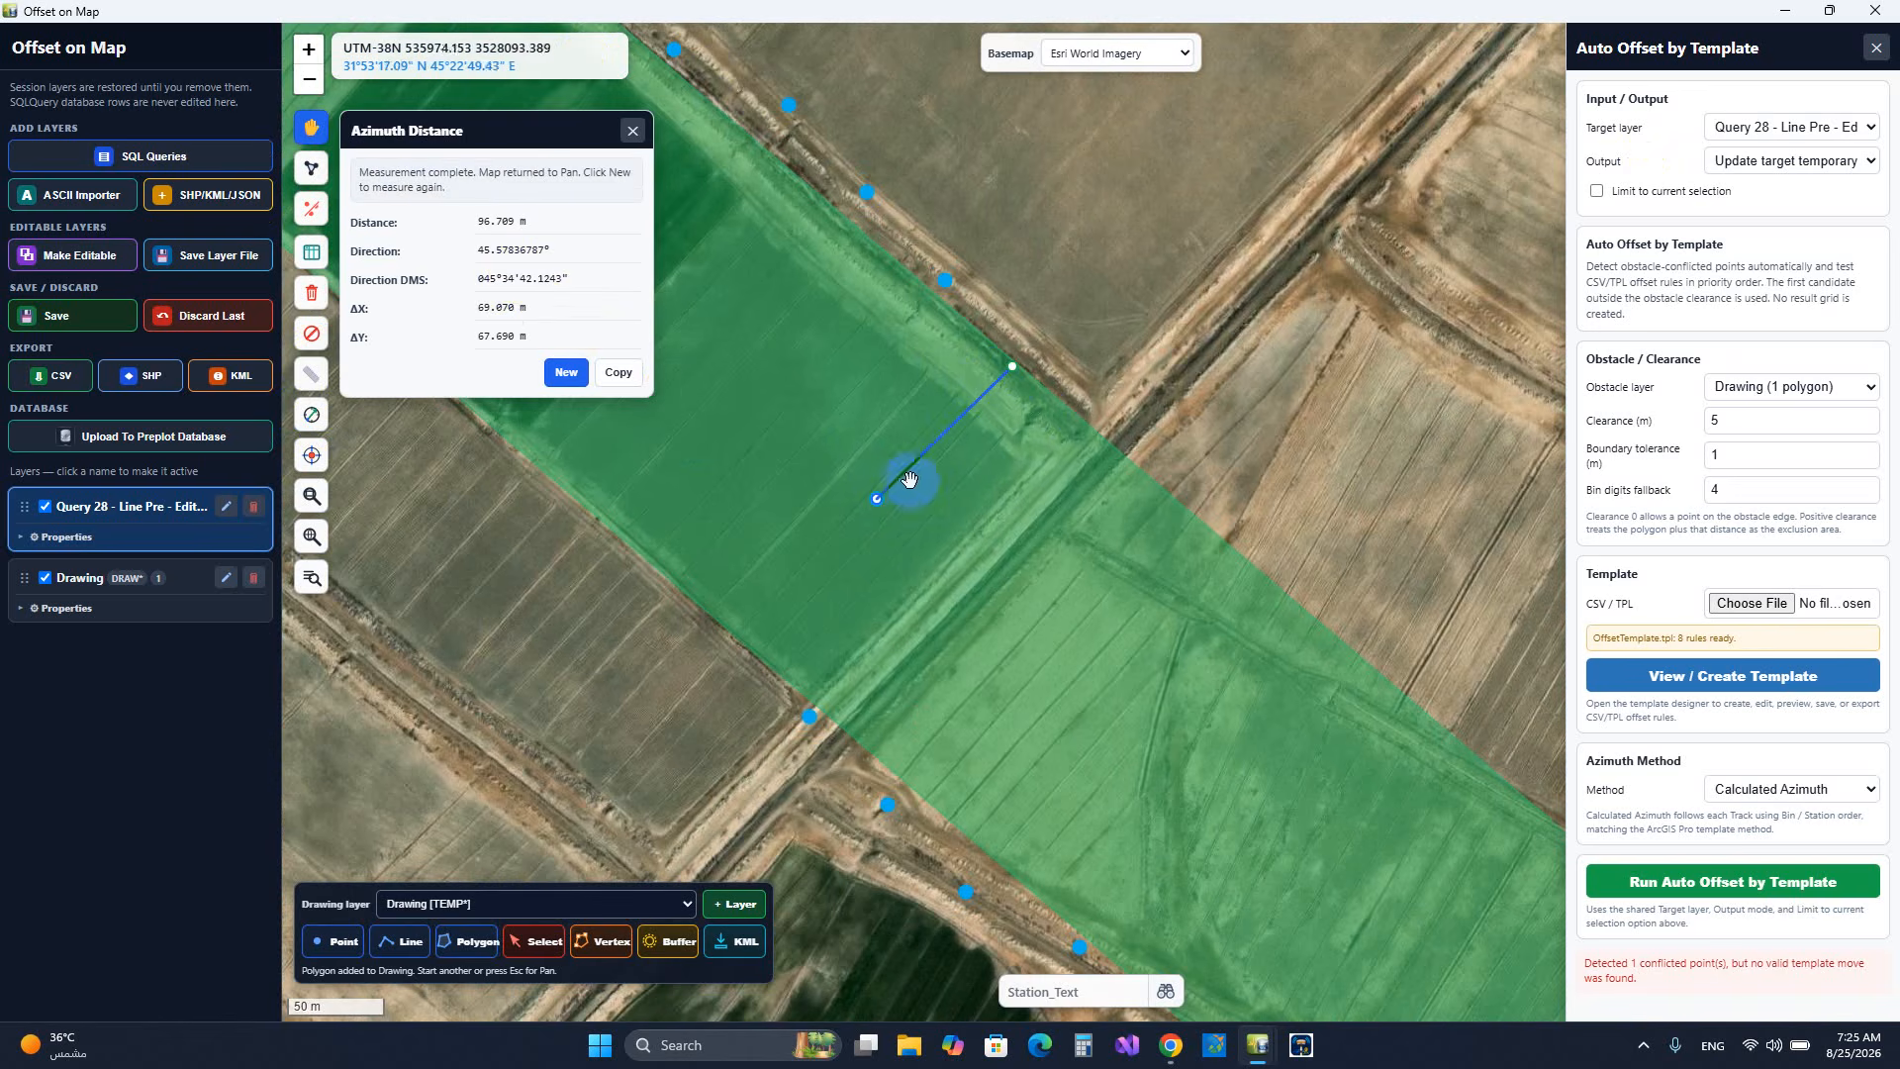
{"action": "left_click", "coordinate": [566, 372]}
{"action": "left_click", "coordinate": [633, 131]}
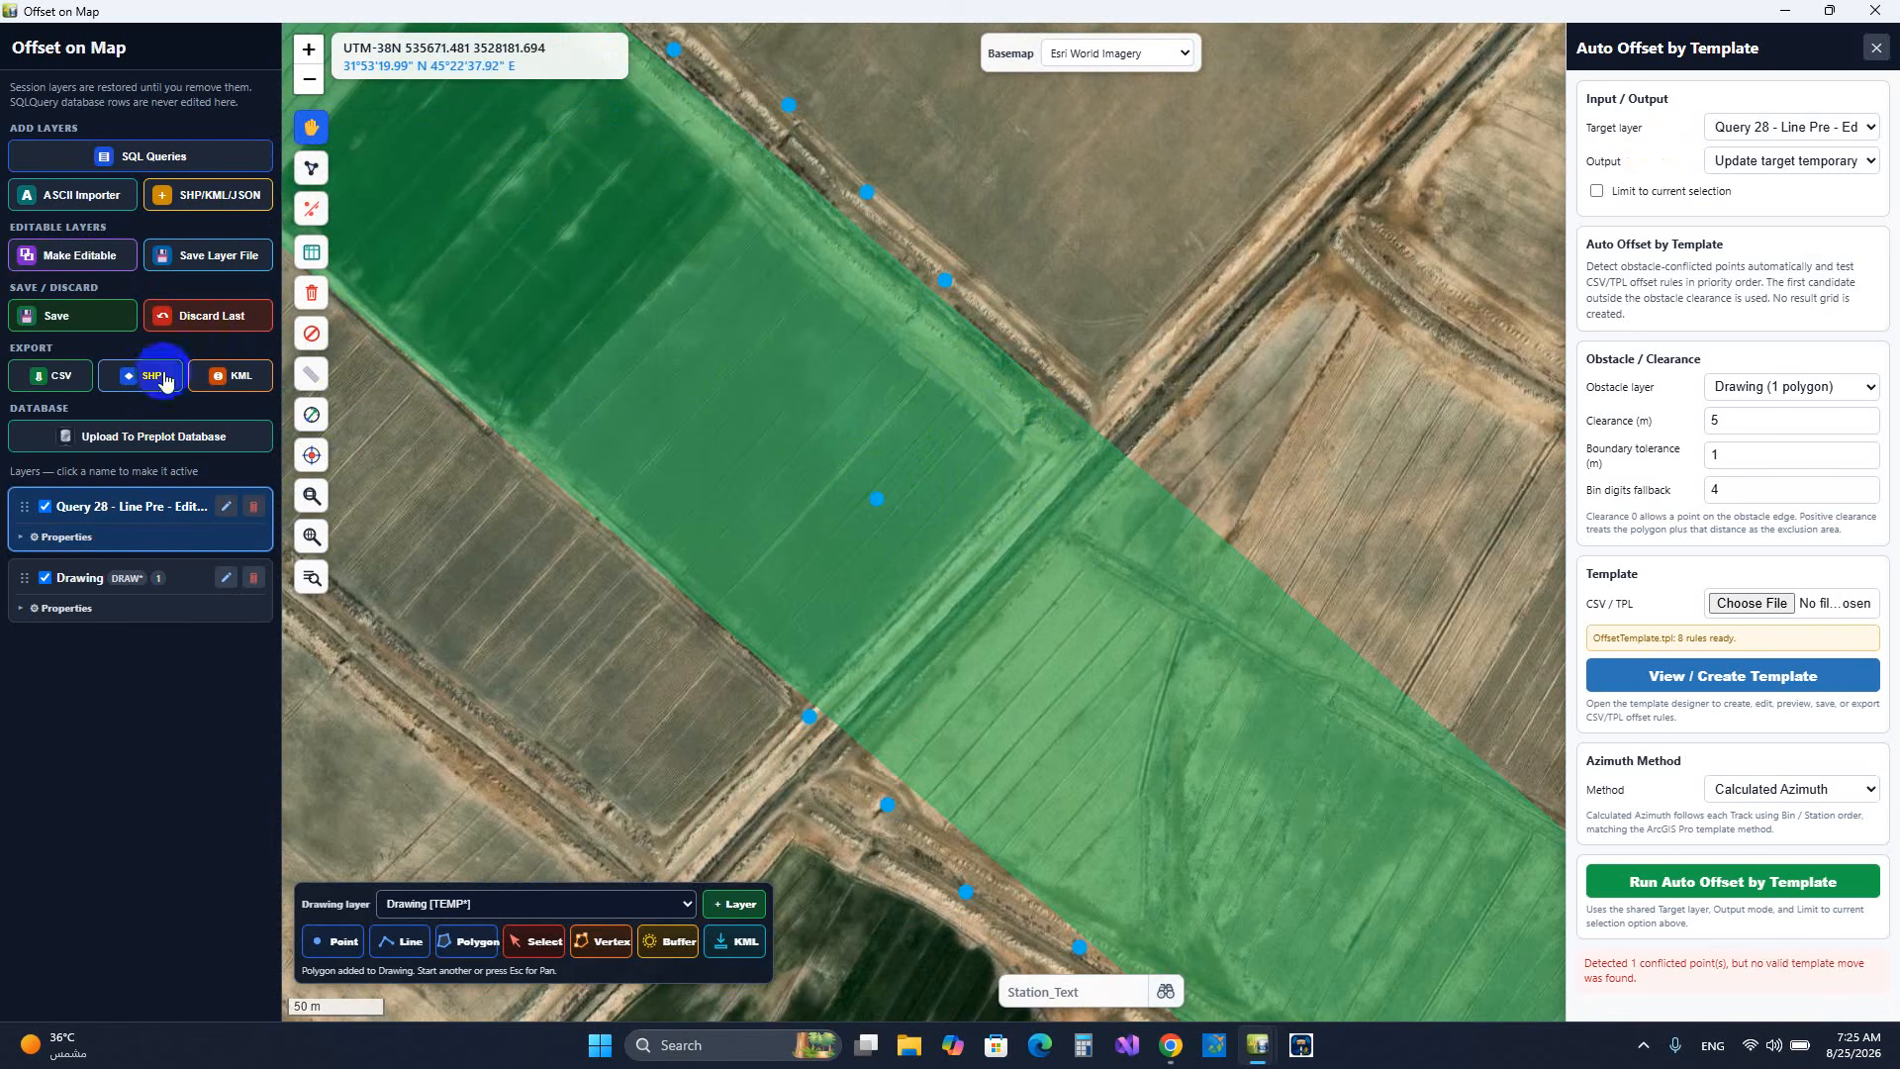
- Discard the last template offset and measure the distance from the same point to the obstacle polygon's southwest edge
{"action": "left_click", "coordinate": [222, 324]}
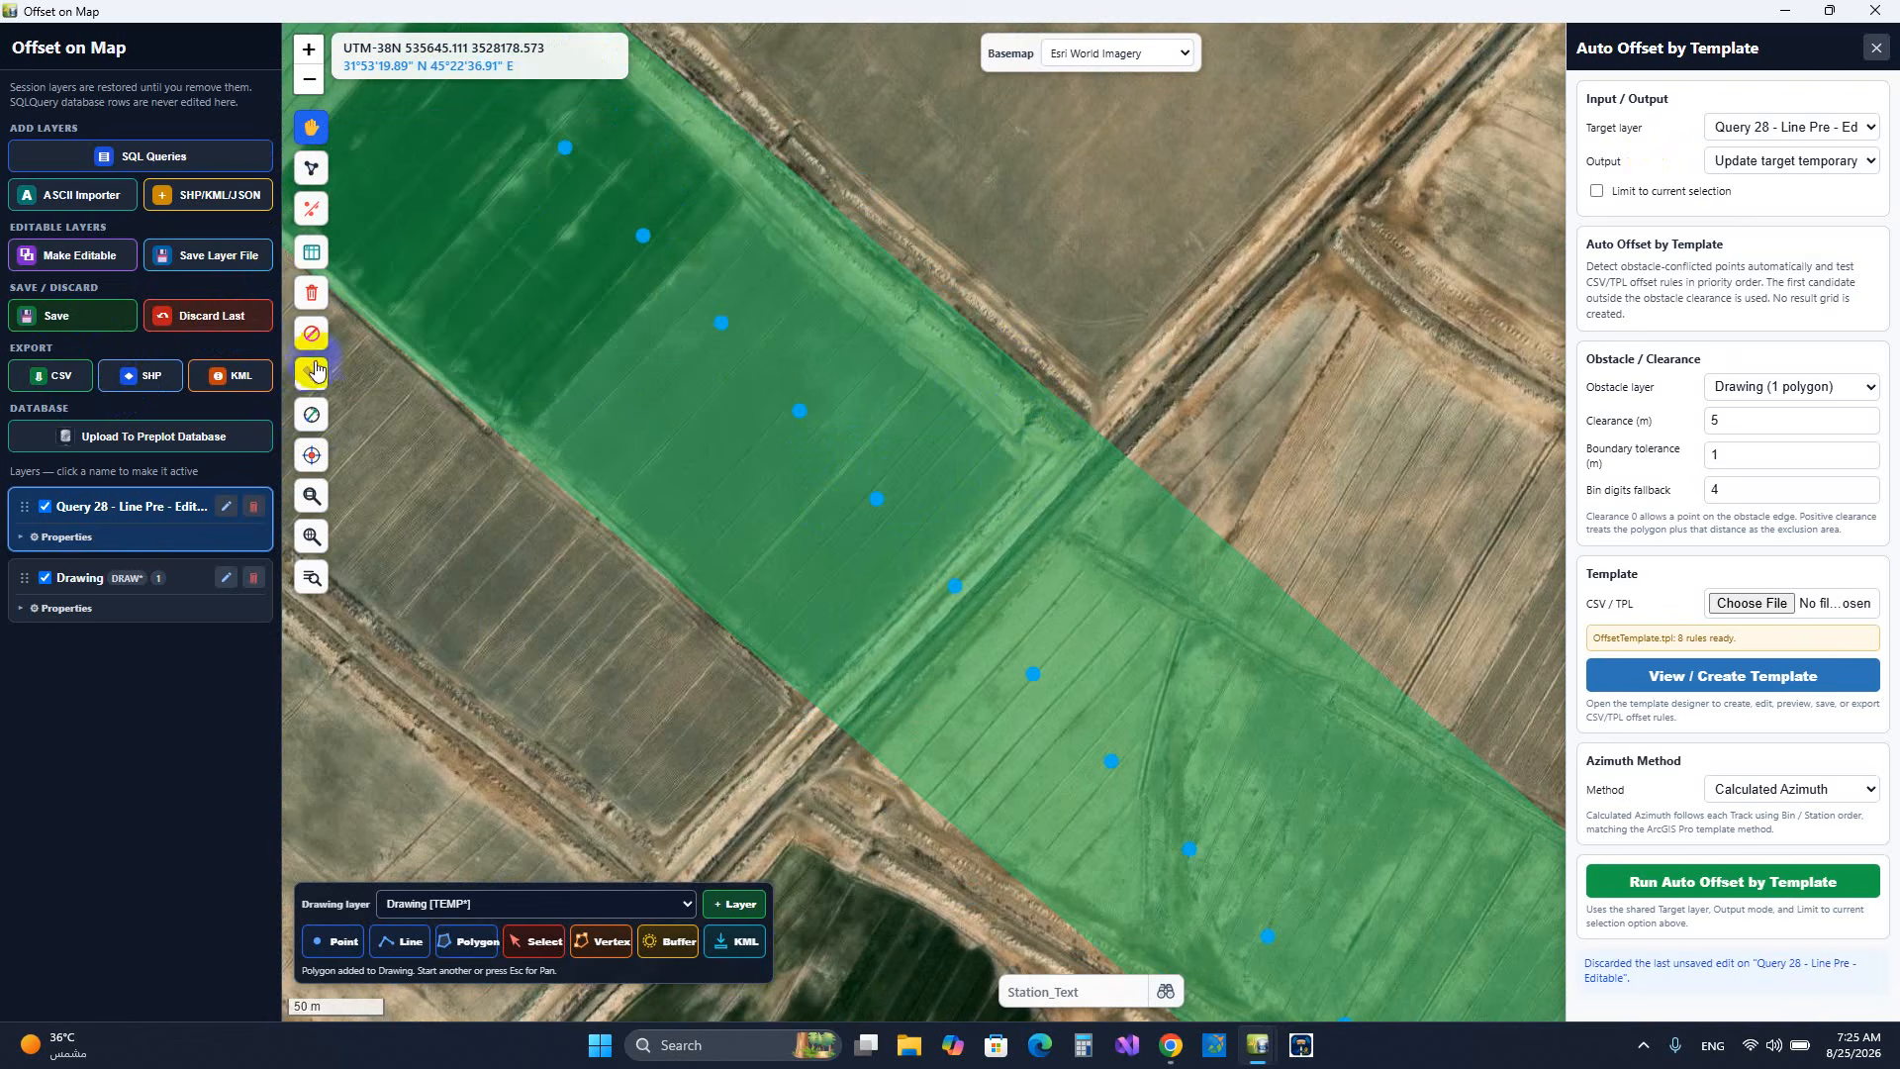
{"action": "left_click", "coordinate": [312, 414]}
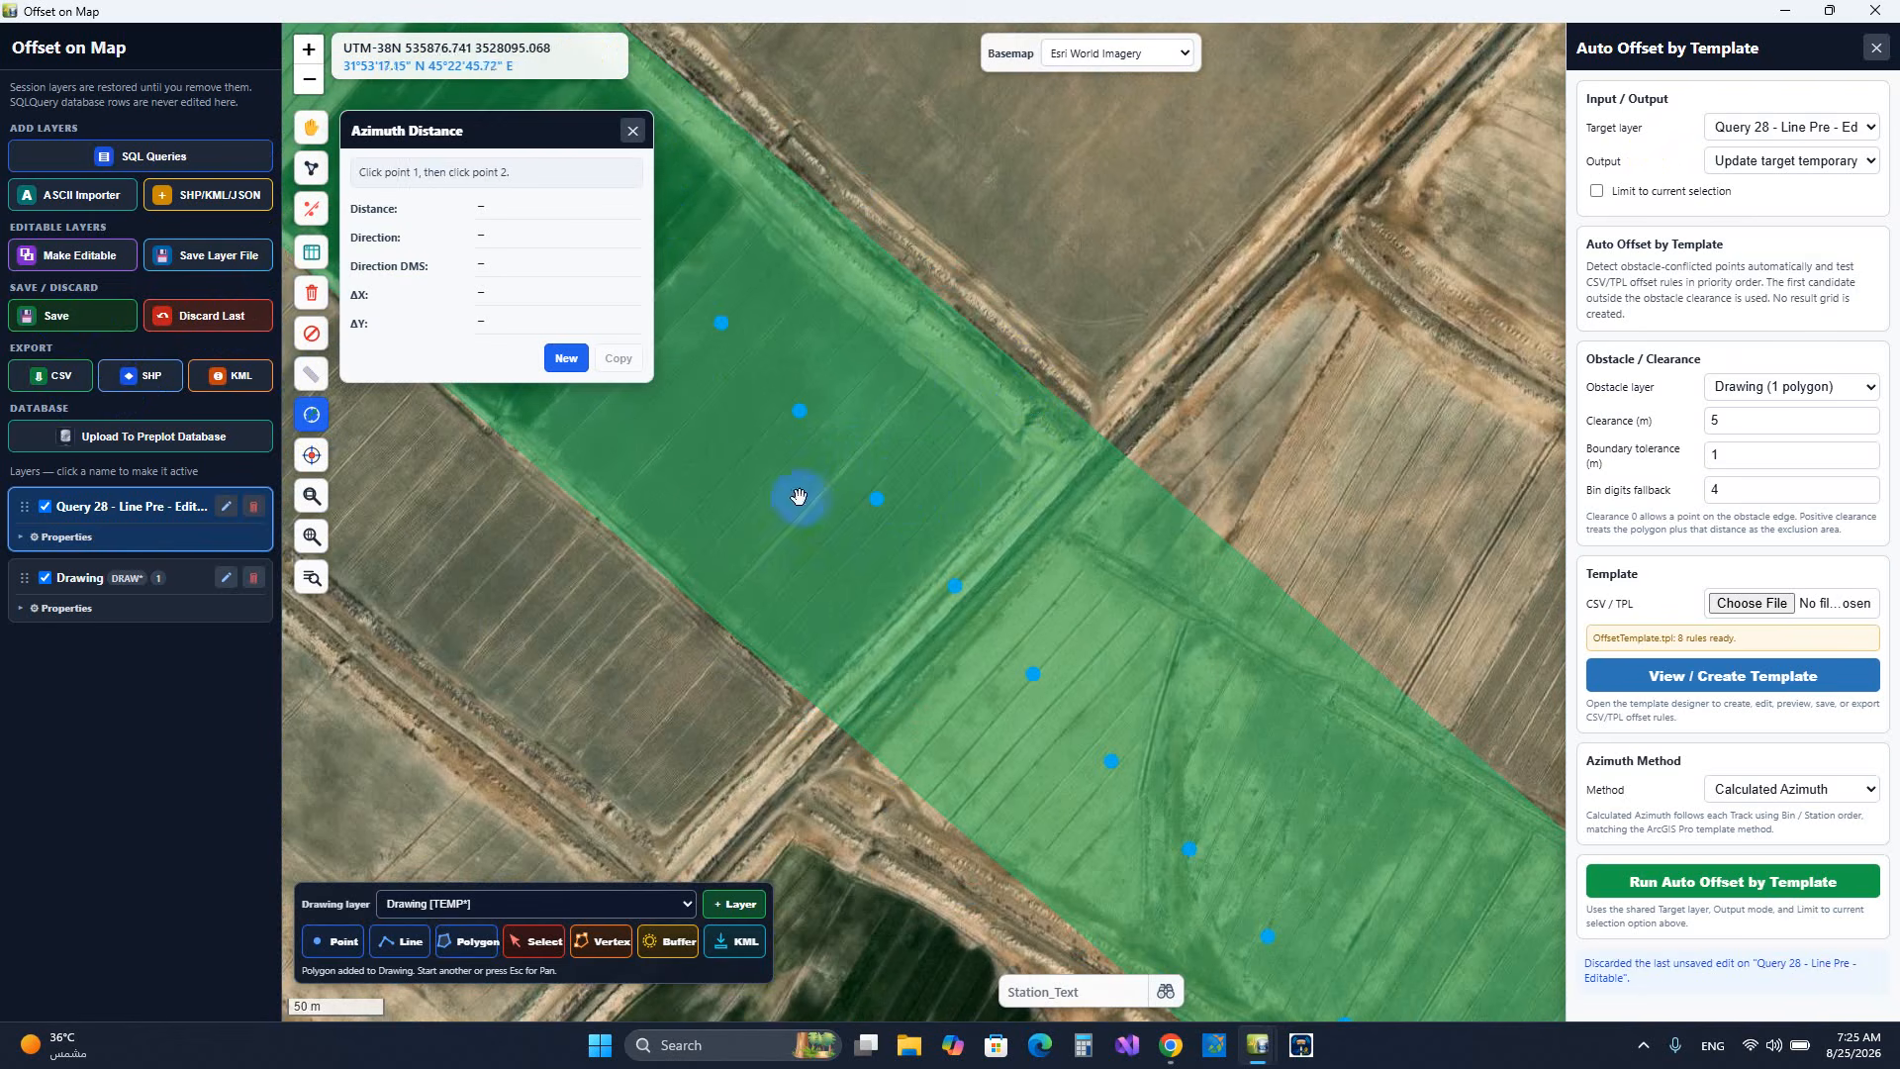
{"action": "left_click", "coordinate": [879, 503]}
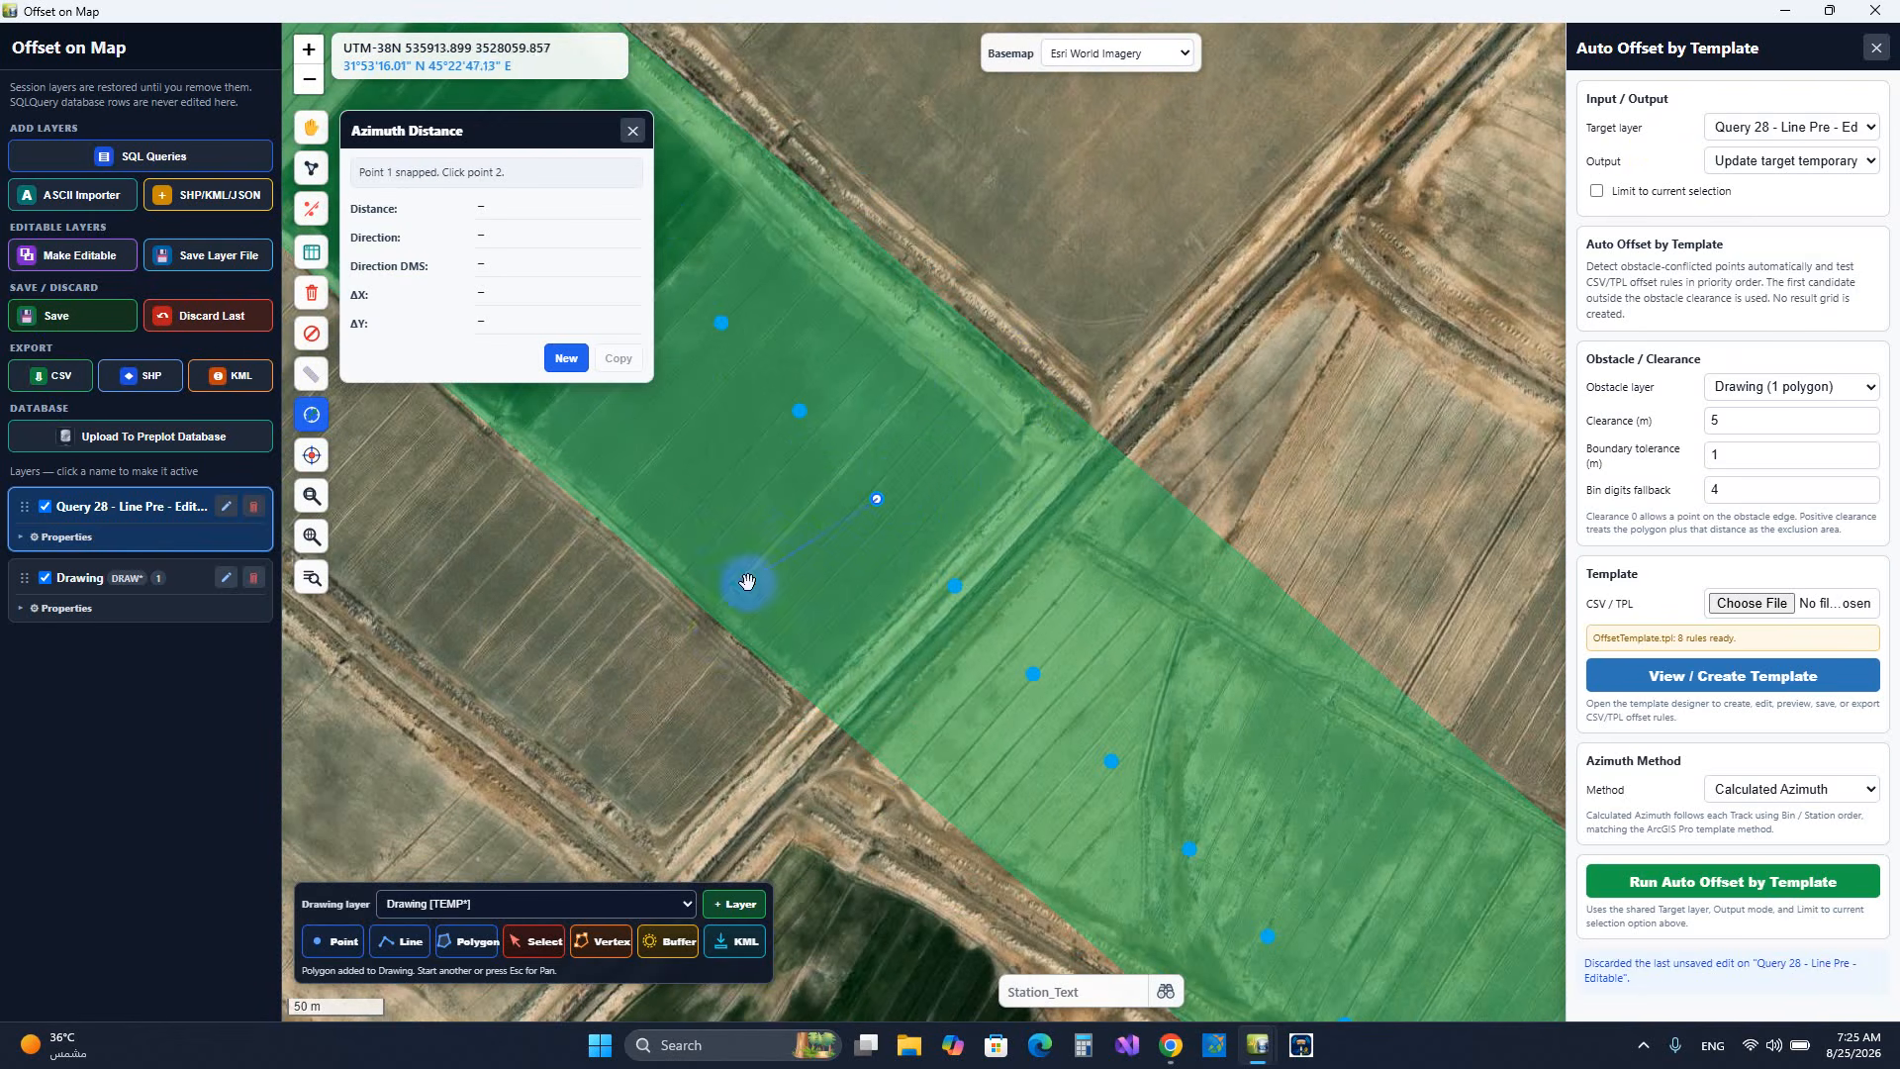
{"action": "left_click", "coordinate": [723, 634]}
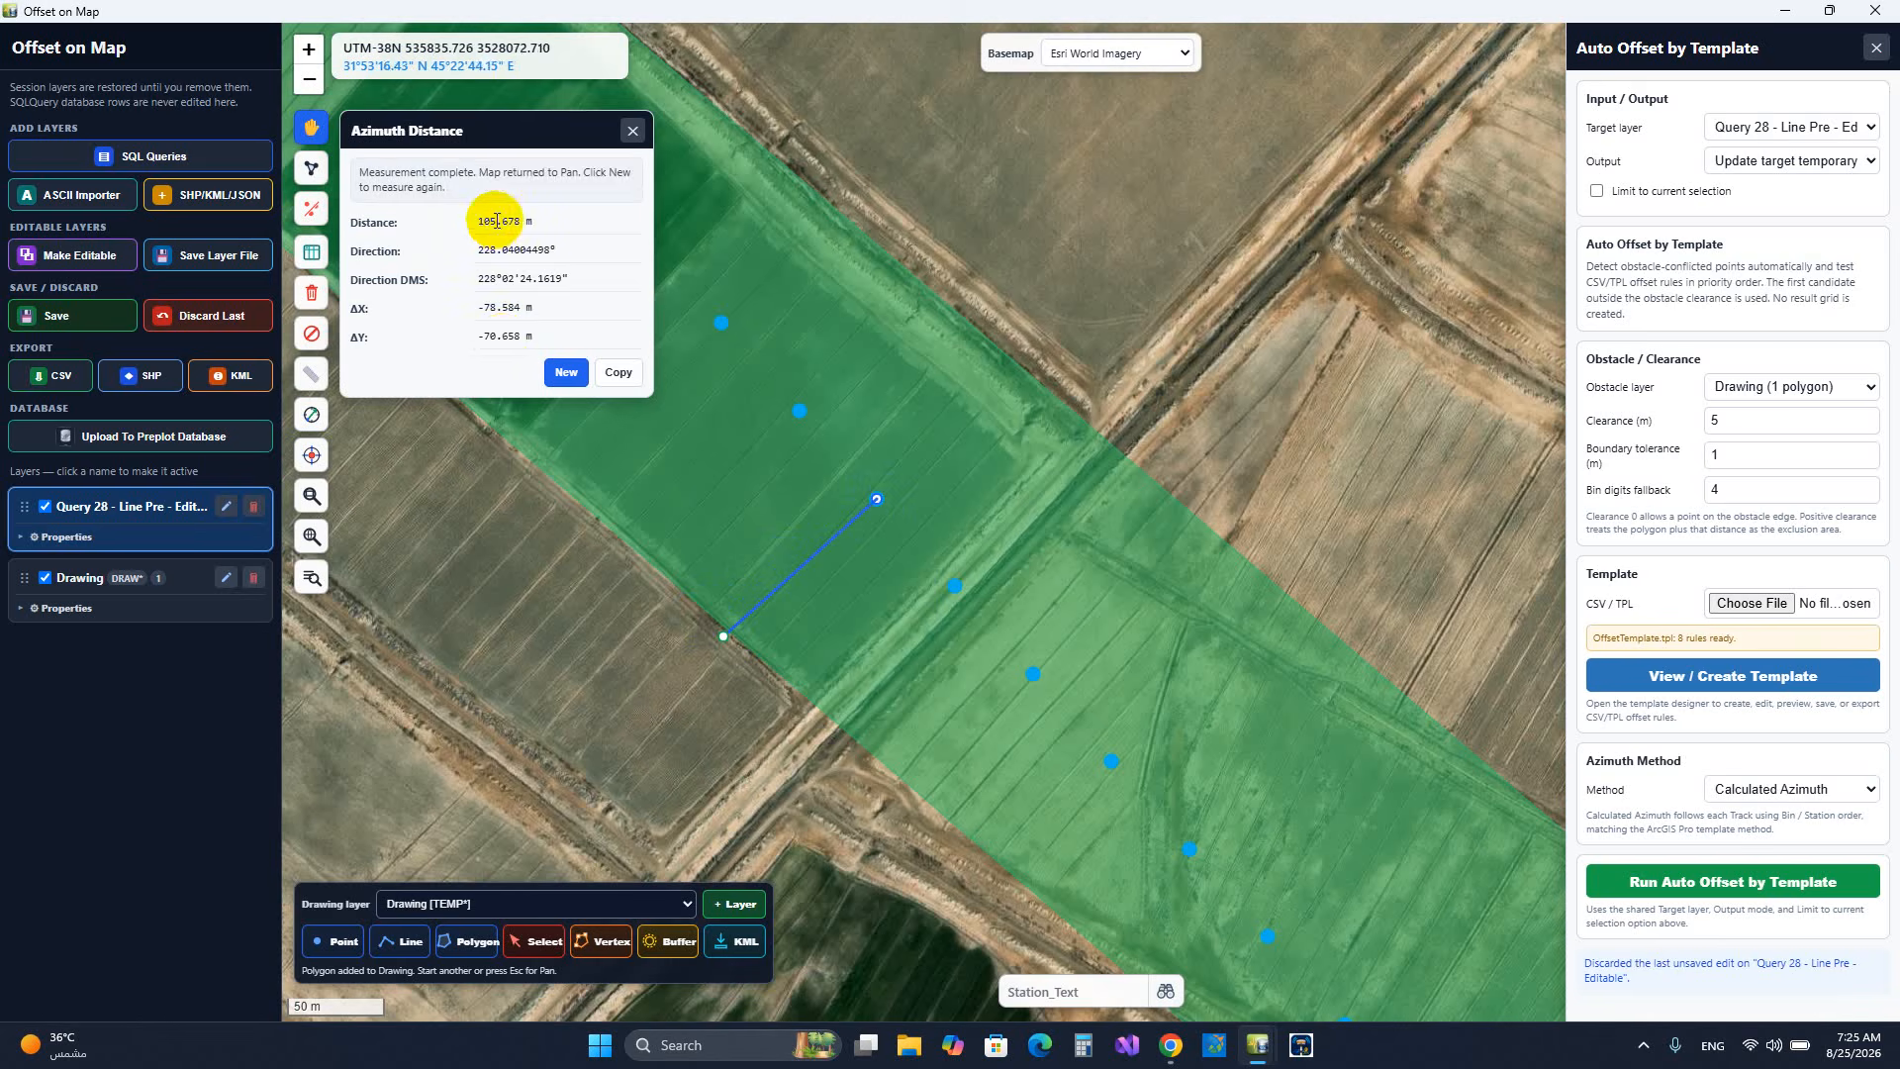
{"action": "left_click", "coordinate": [566, 372]}
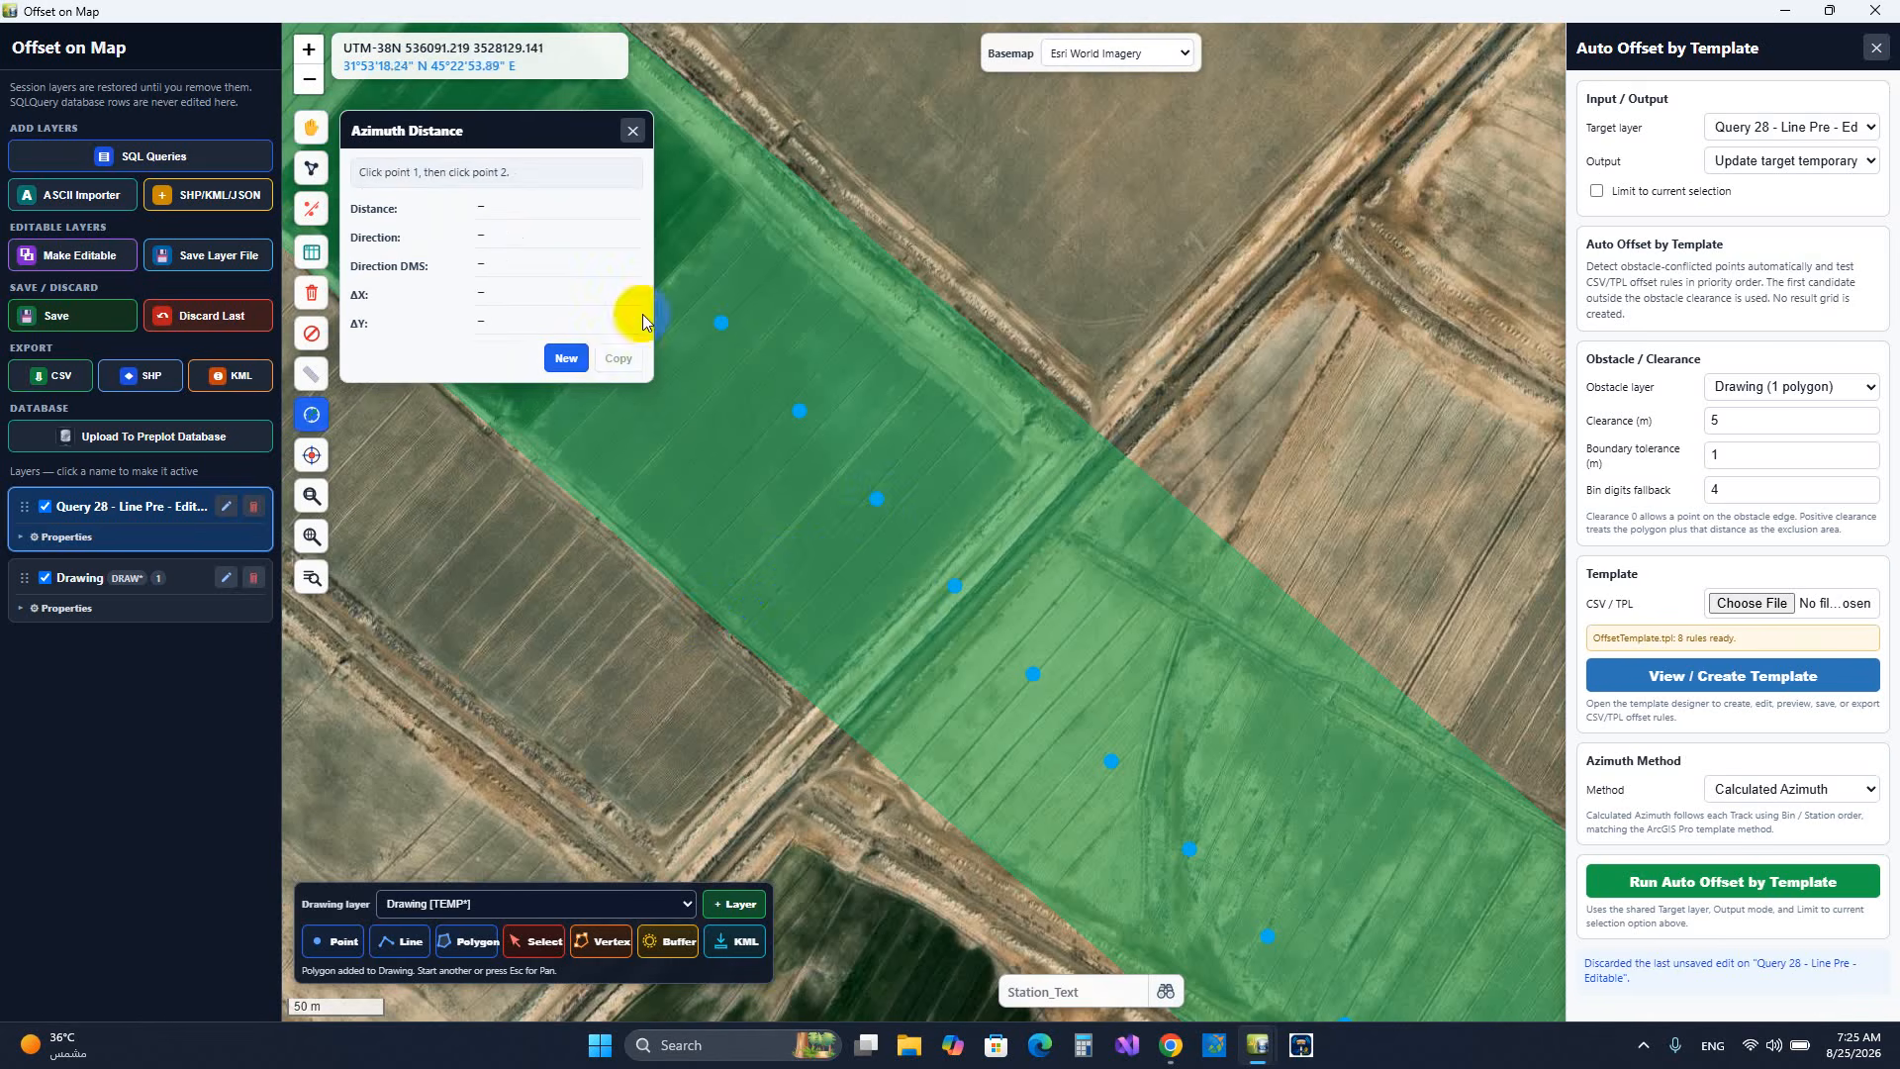
{"action": "left_click", "coordinate": [630, 134]}
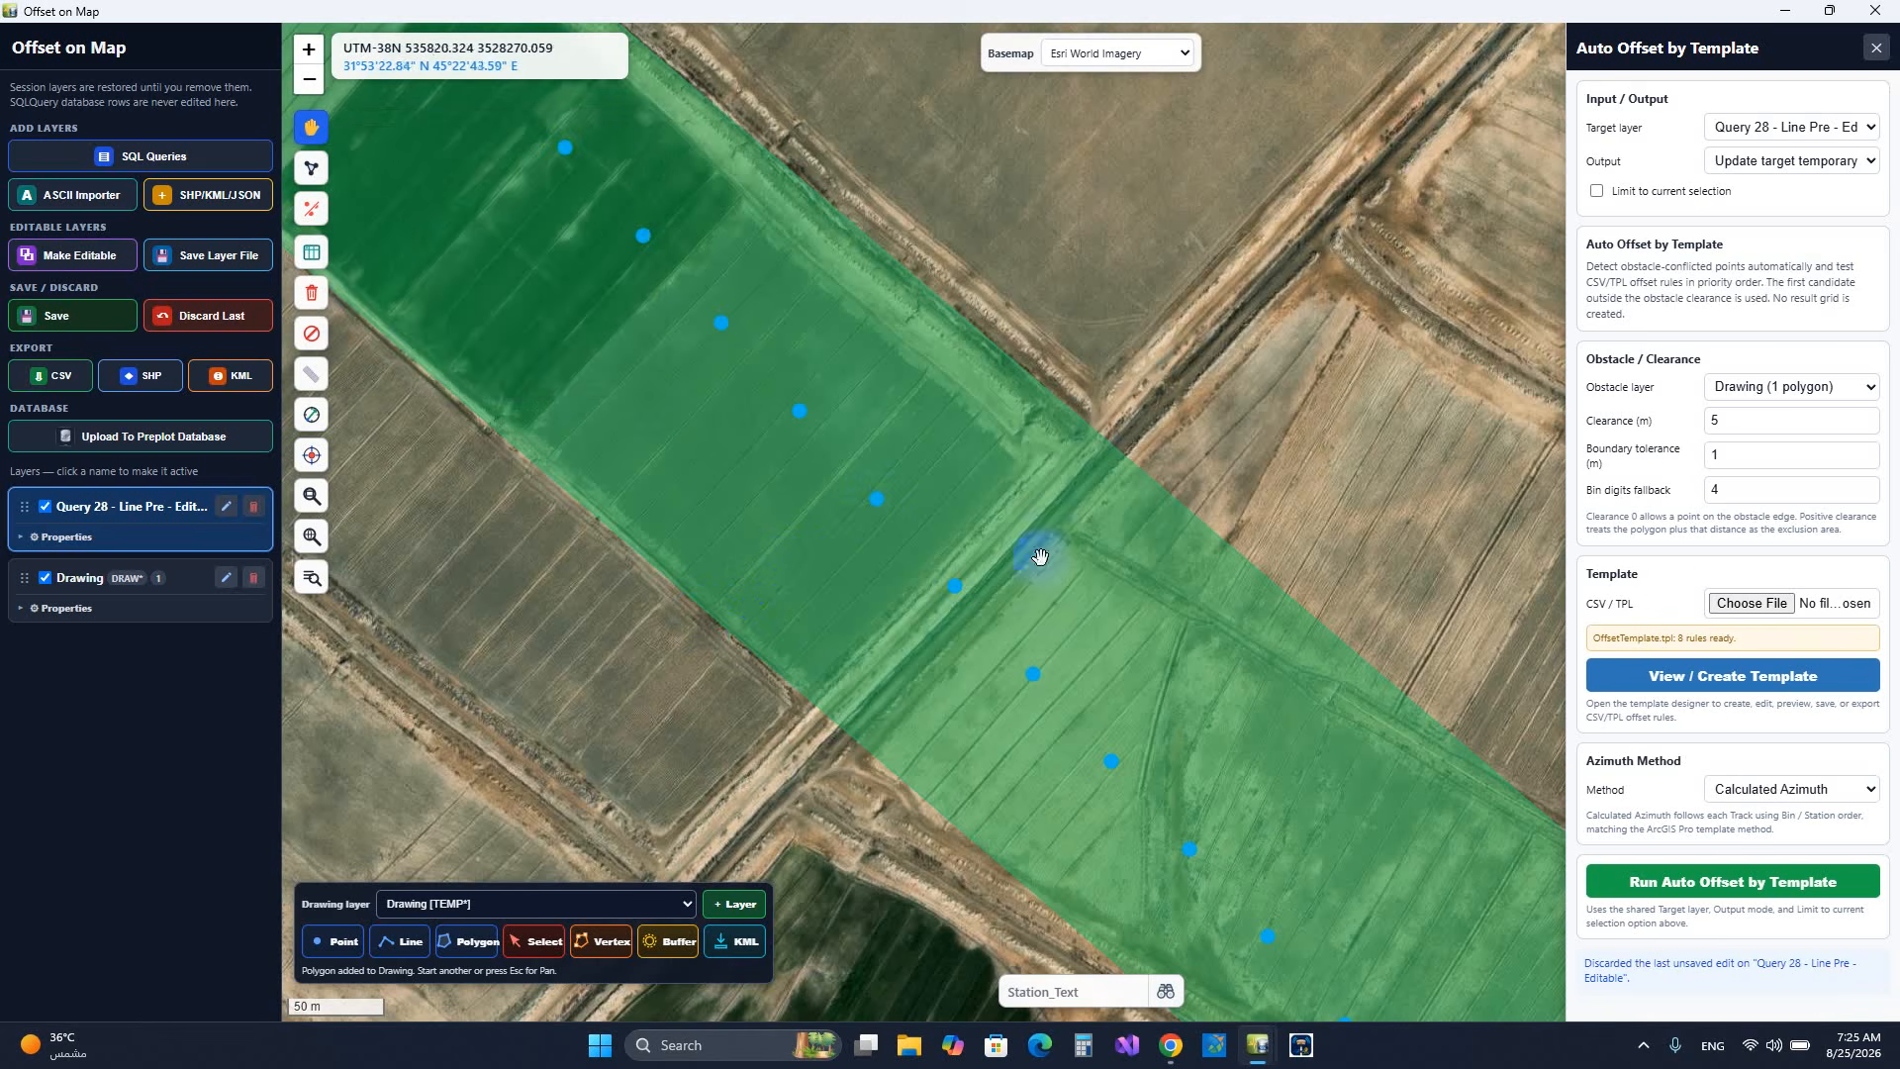
- Add a template point with inline 0 and crossline 125, move it up to row 6, and apply the template to Auto Offset
{"action": "left_click", "coordinate": [1717, 677]}
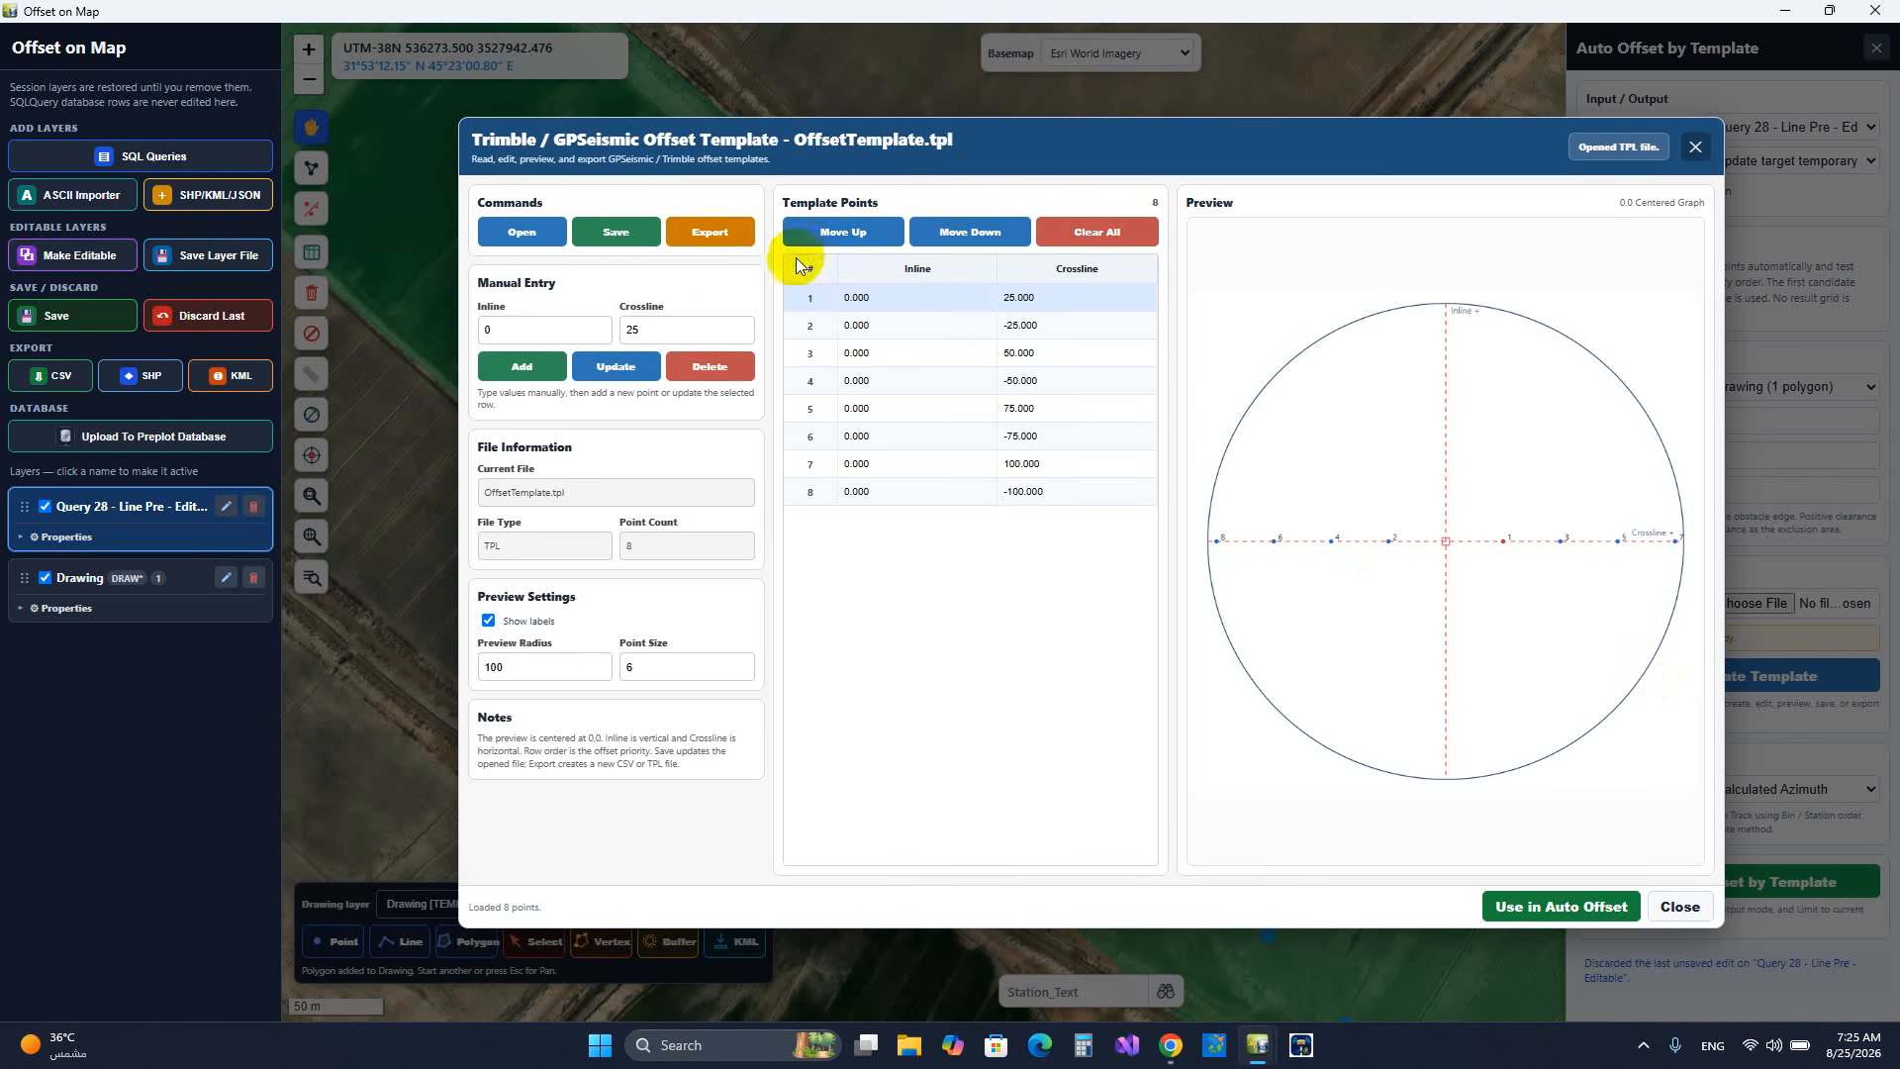
{"action": "left_click", "coordinate": [631, 330]}
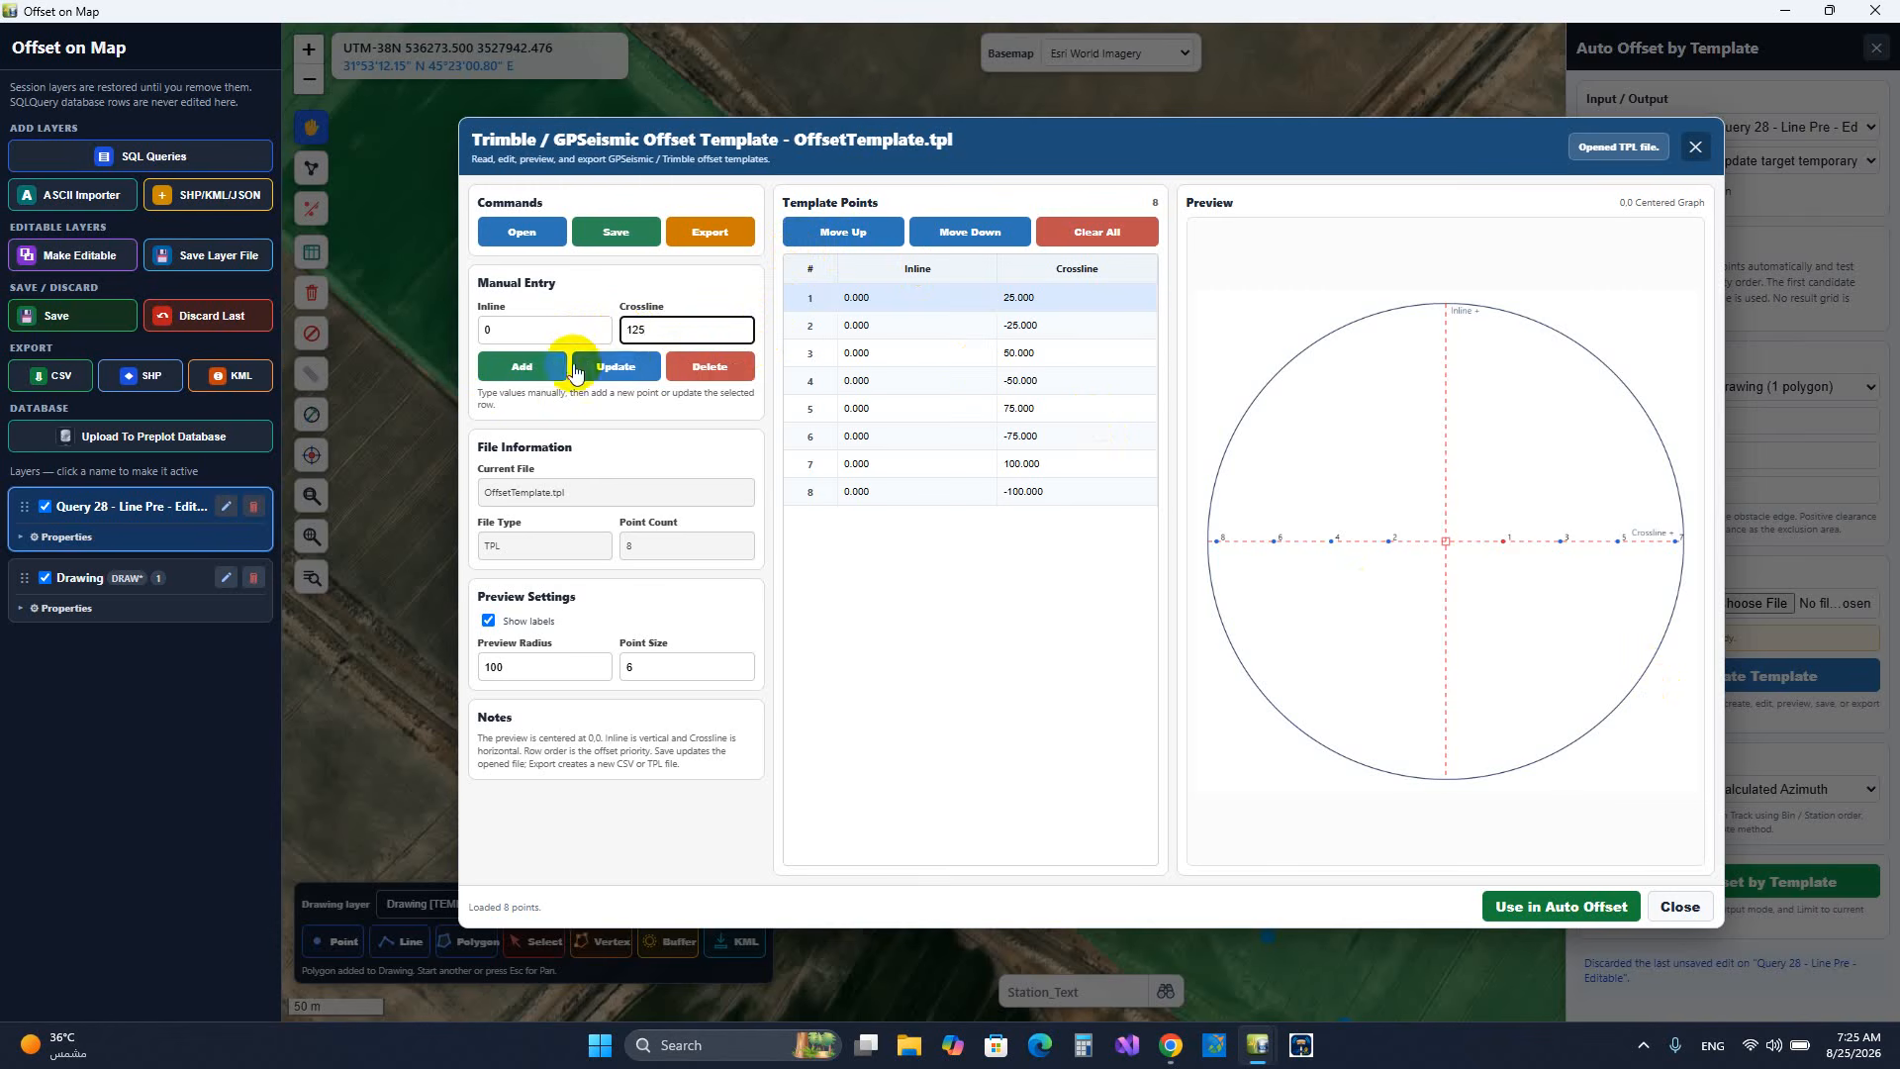
{"action": "left_click", "coordinate": [521, 365]}
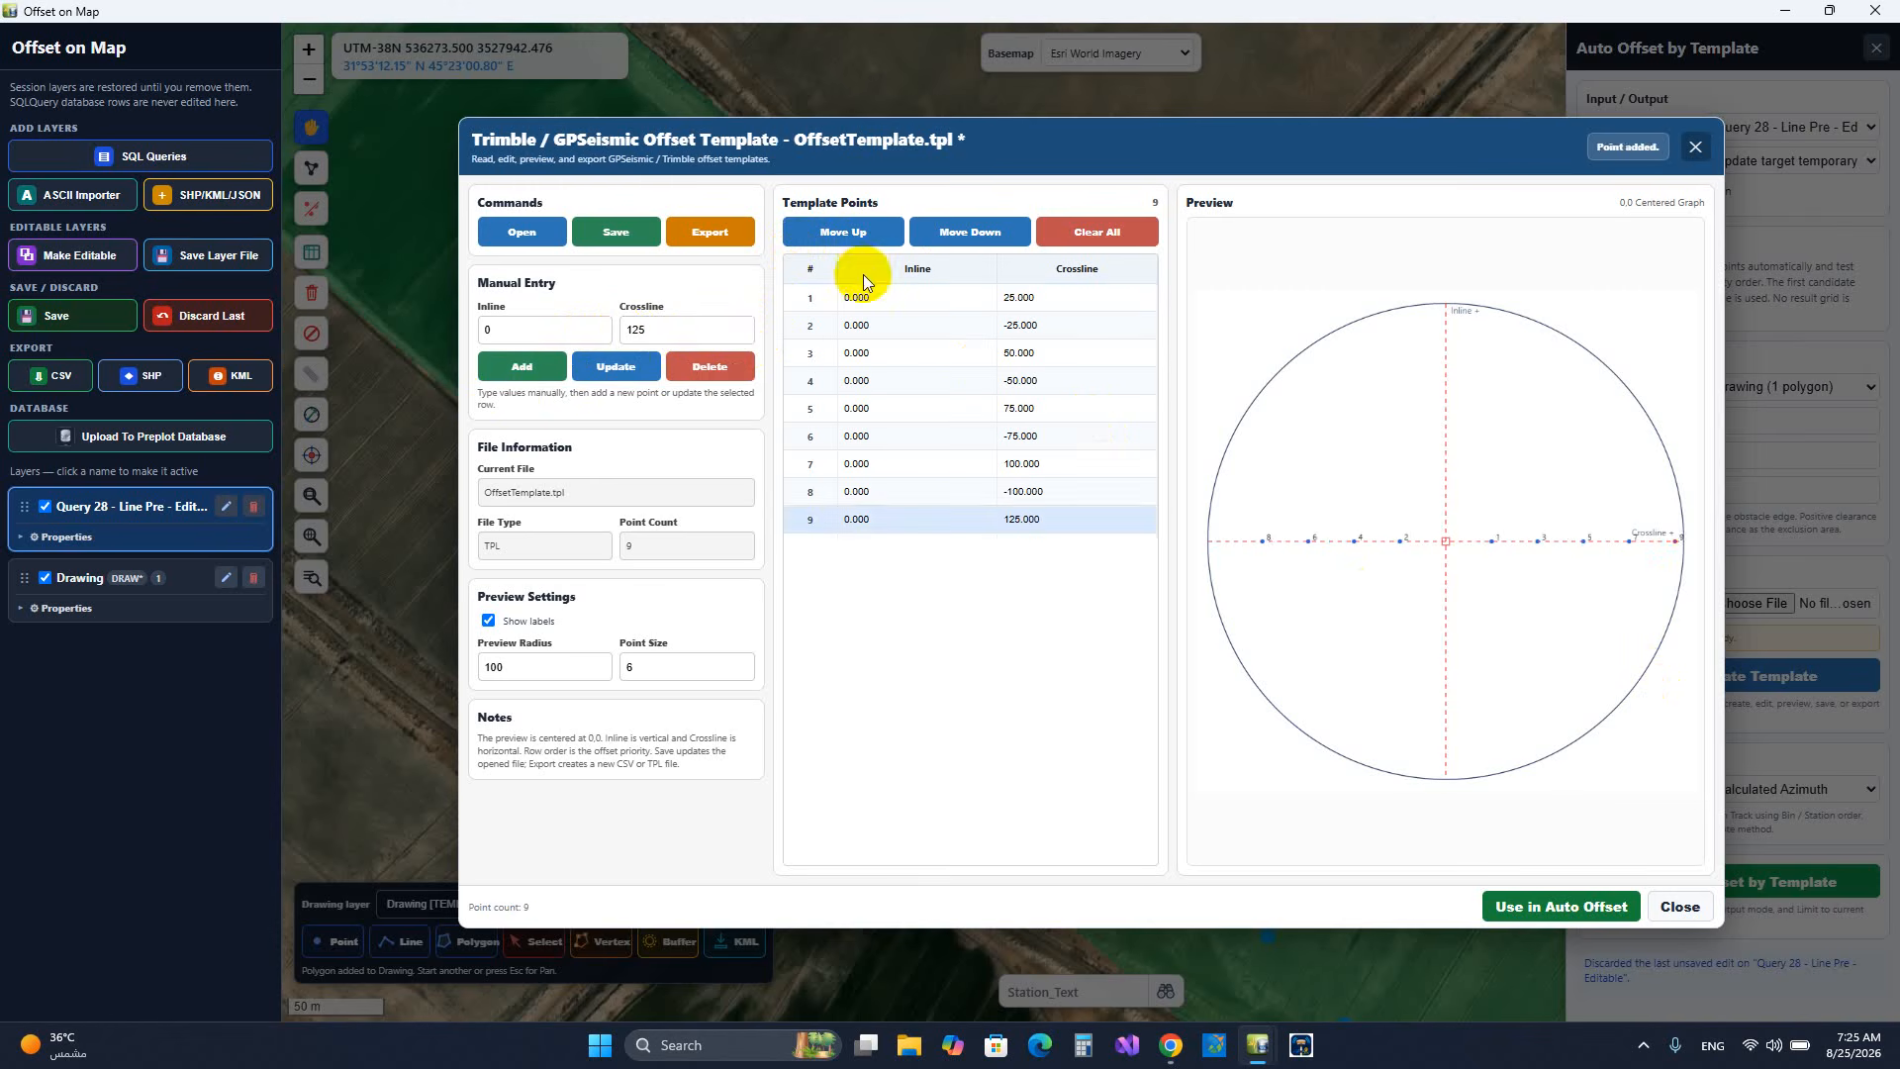
{"action": "left_click", "coordinate": [856, 238]}
{"action": "left_click", "coordinate": [856, 238]}
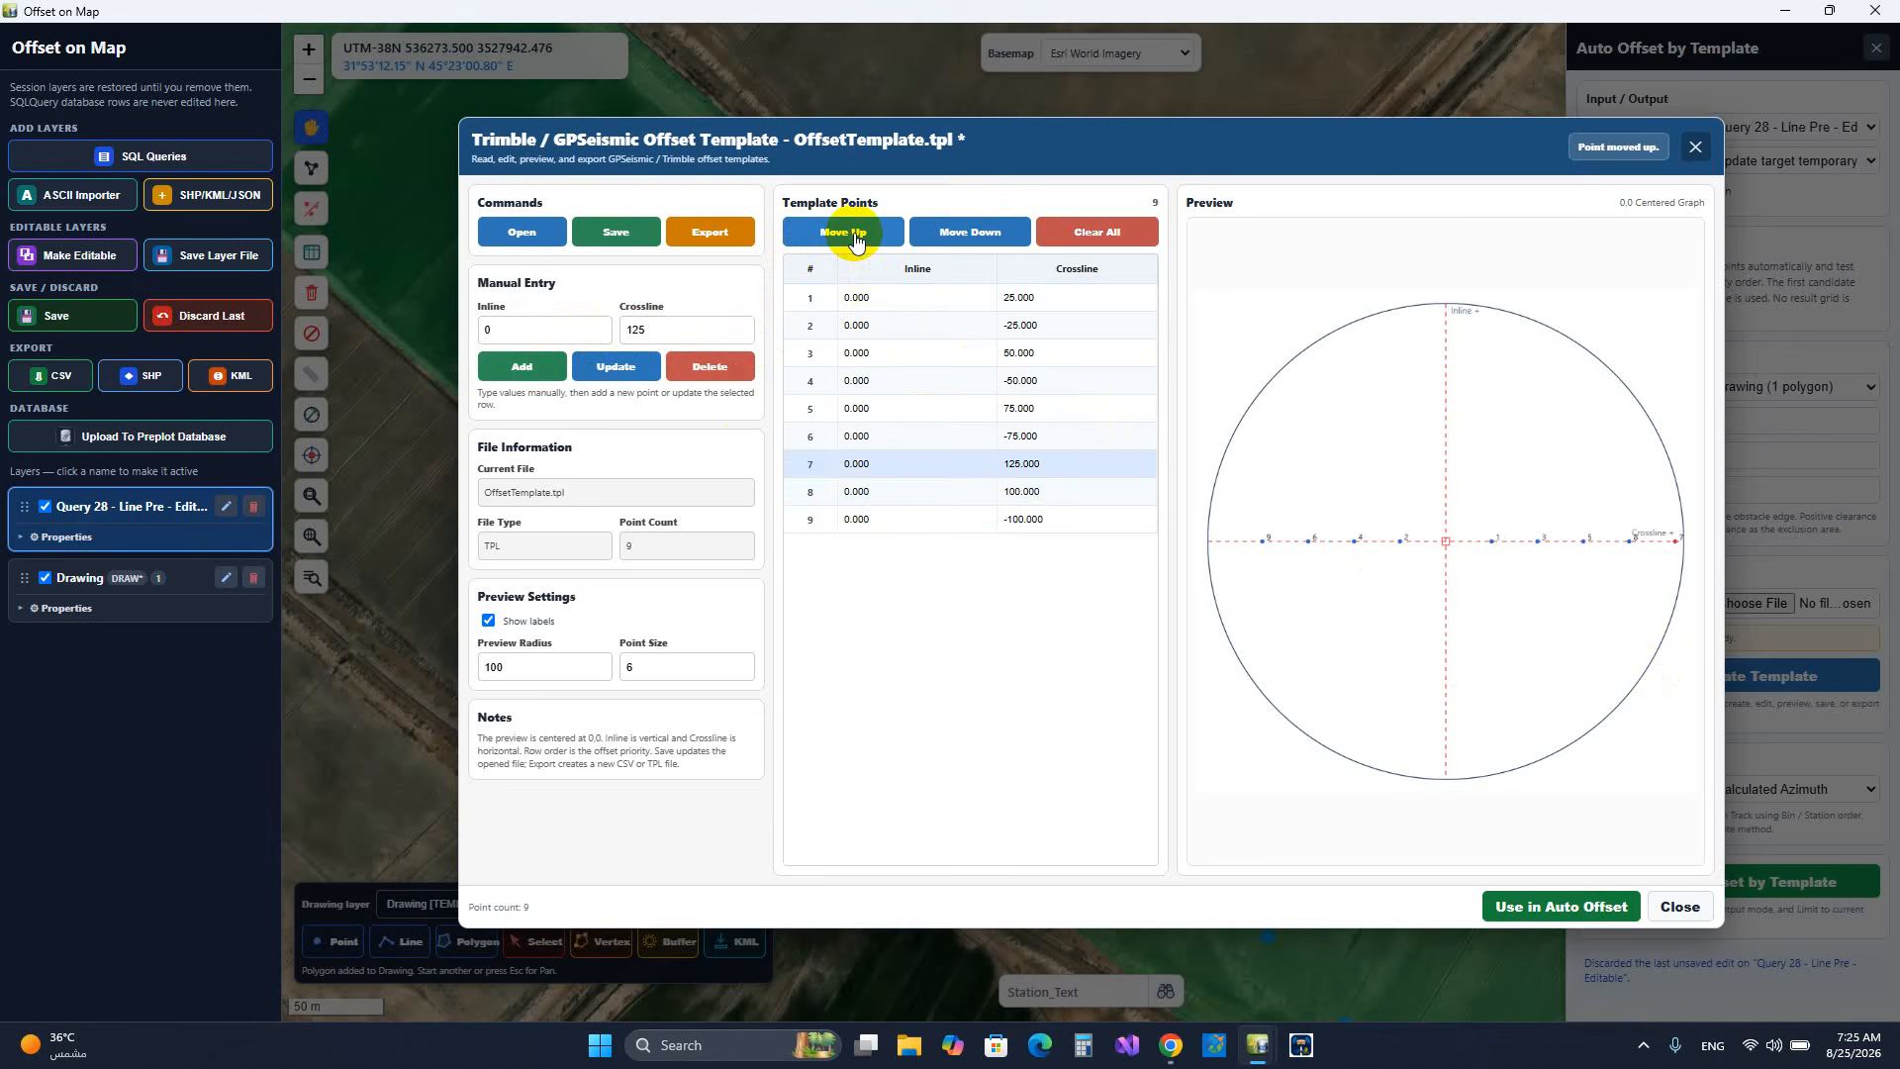
{"action": "left_click", "coordinate": [856, 238]}
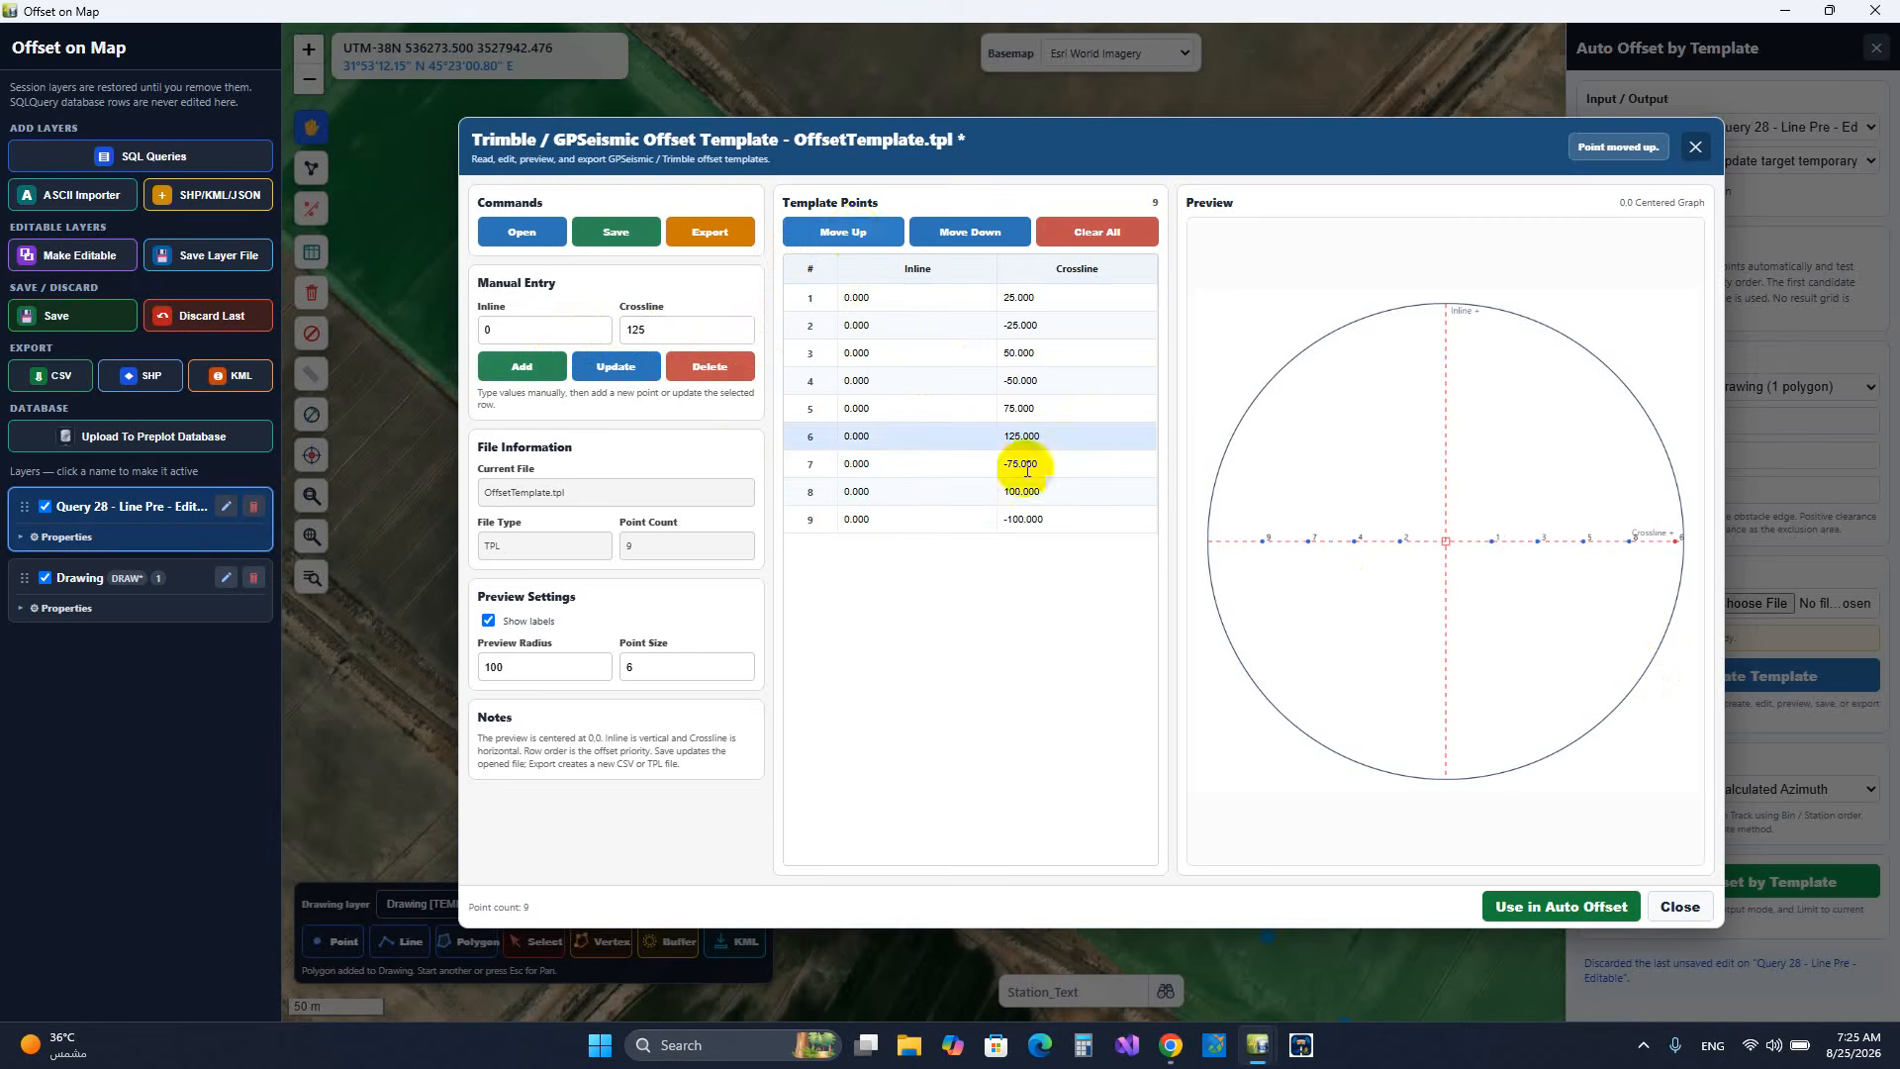
{"action": "left_click", "coordinate": [1539, 906]}
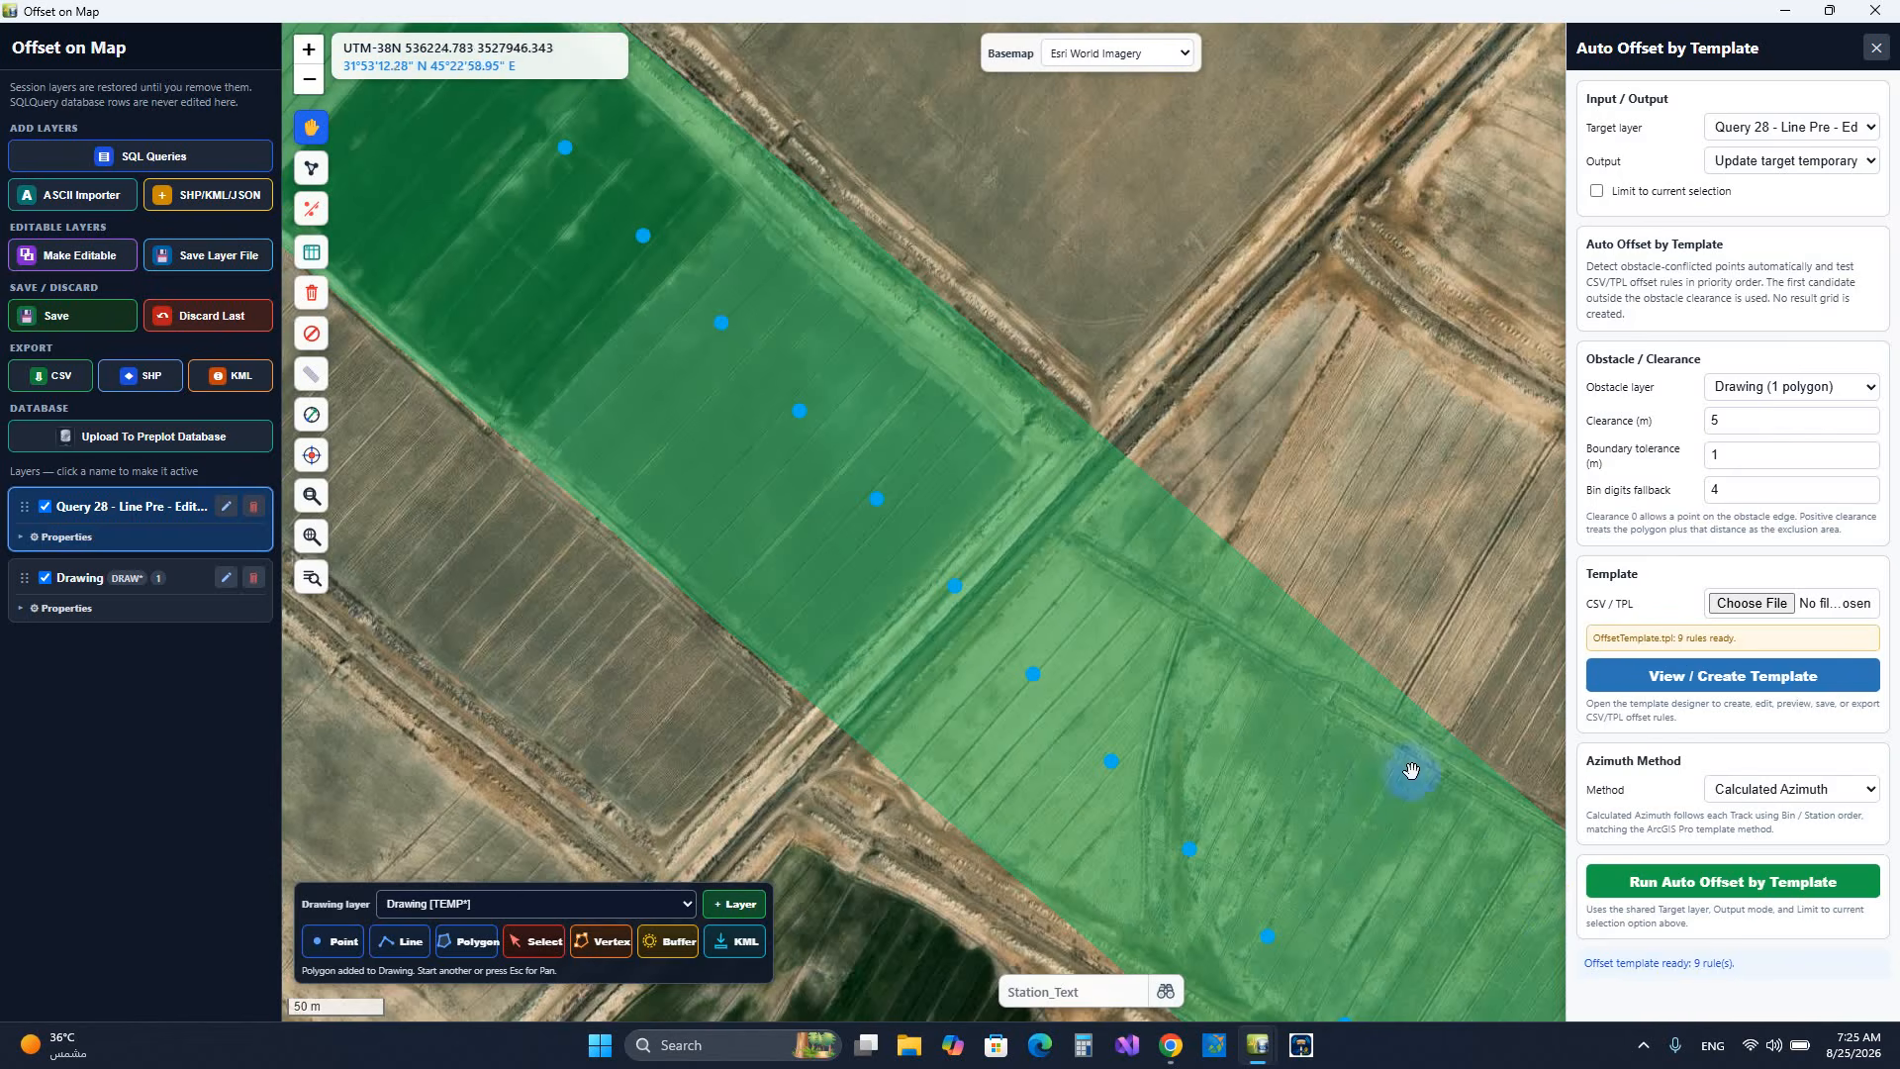
- Run Auto Offset by Template with the extended template and inspect the moved points around the obstacle
{"action": "left_click", "coordinate": [1679, 886]}
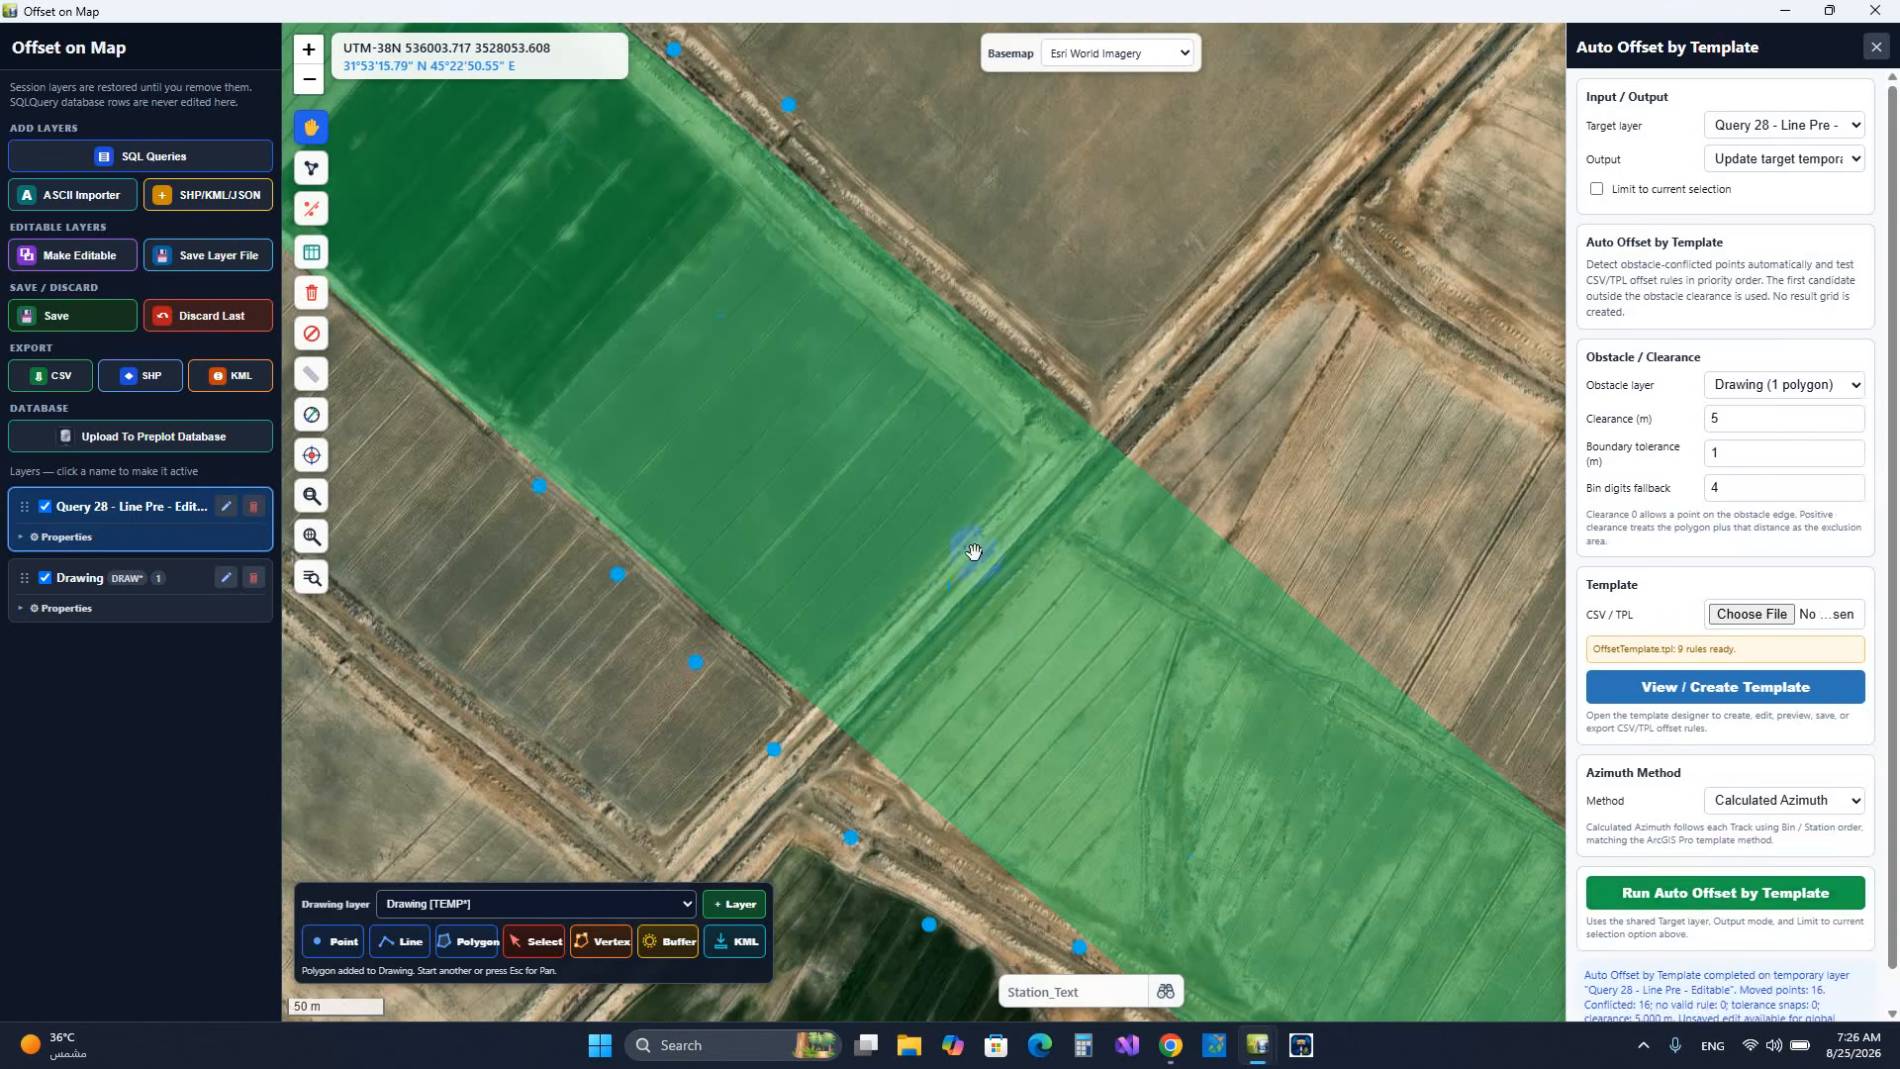
{"action": "scroll", "coordinate": [973, 551], "scroll_direction": "down", "scroll_amount": 1}
{"action": "scroll", "coordinate": [848, 317], "scroll_direction": "down", "scroll_amount": 1}
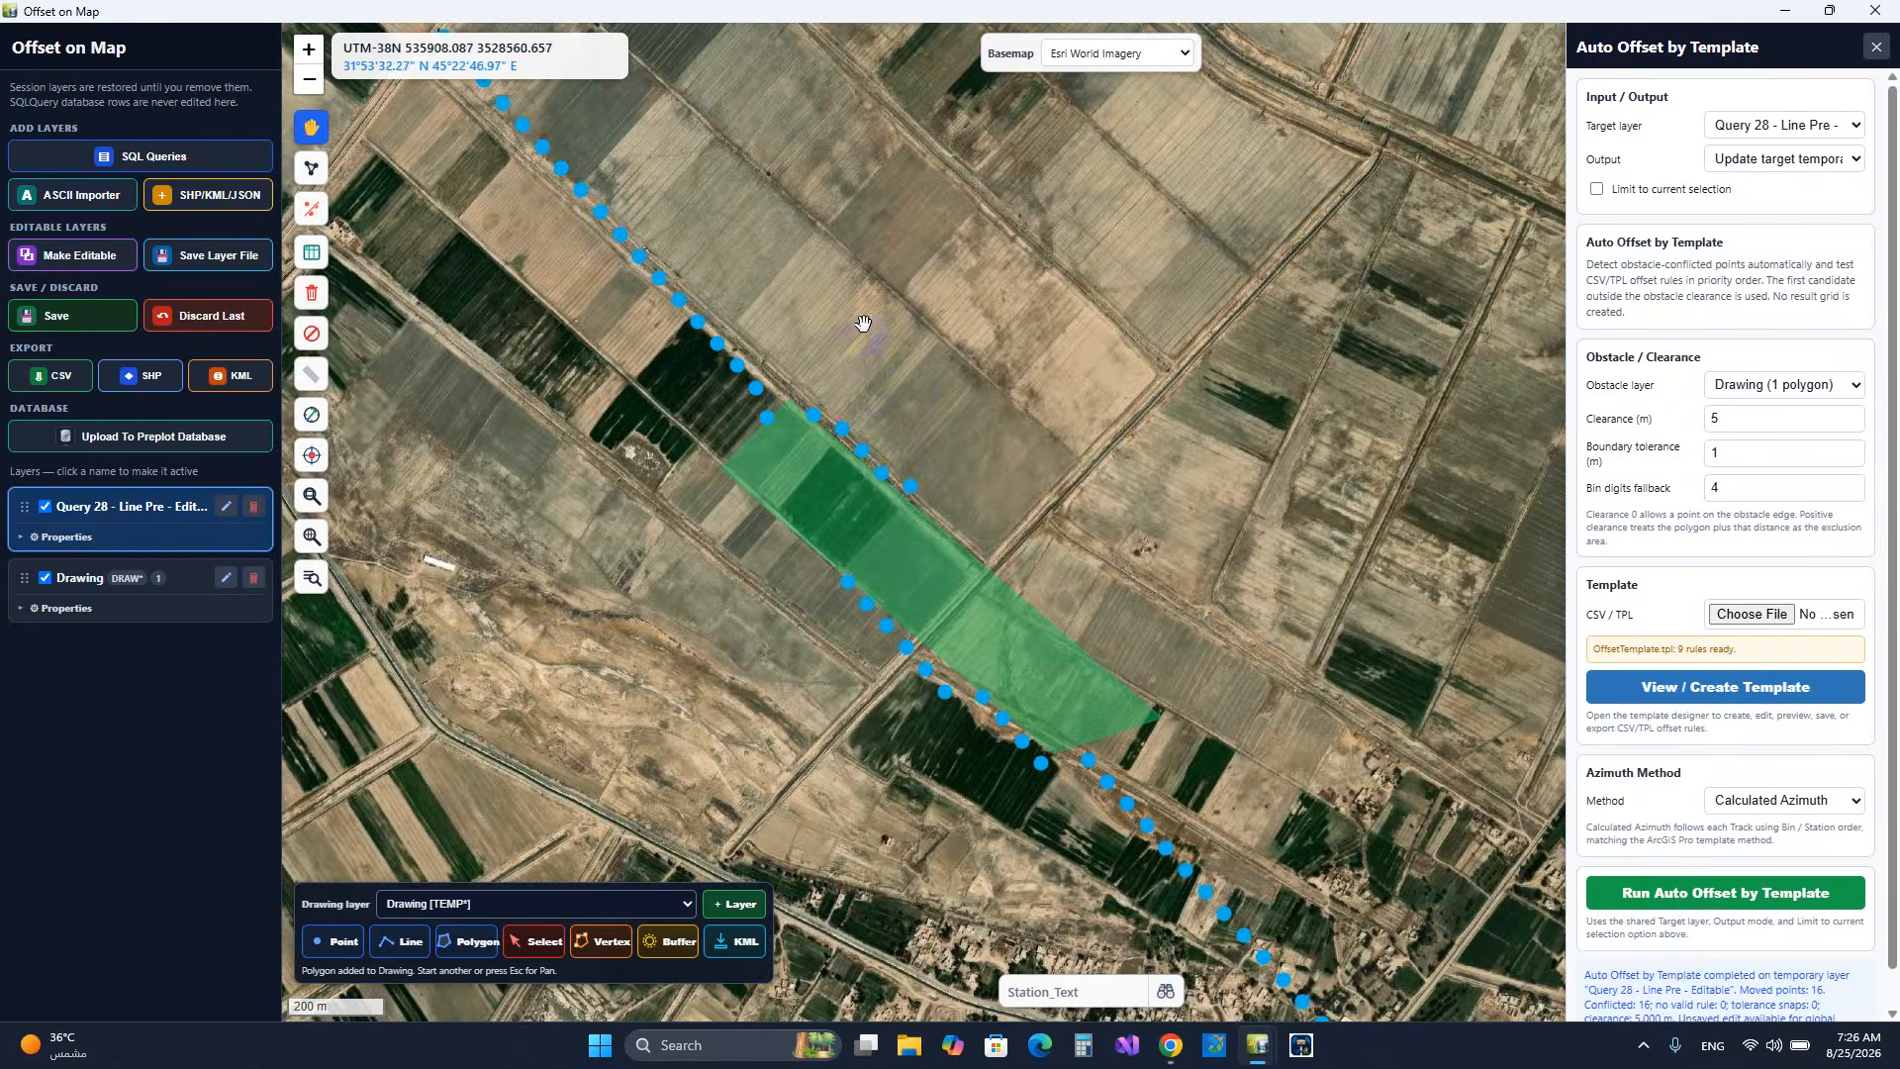
{"action": "scroll", "coordinate": [891, 389], "scroll_direction": "down", "scroll_amount": 1}
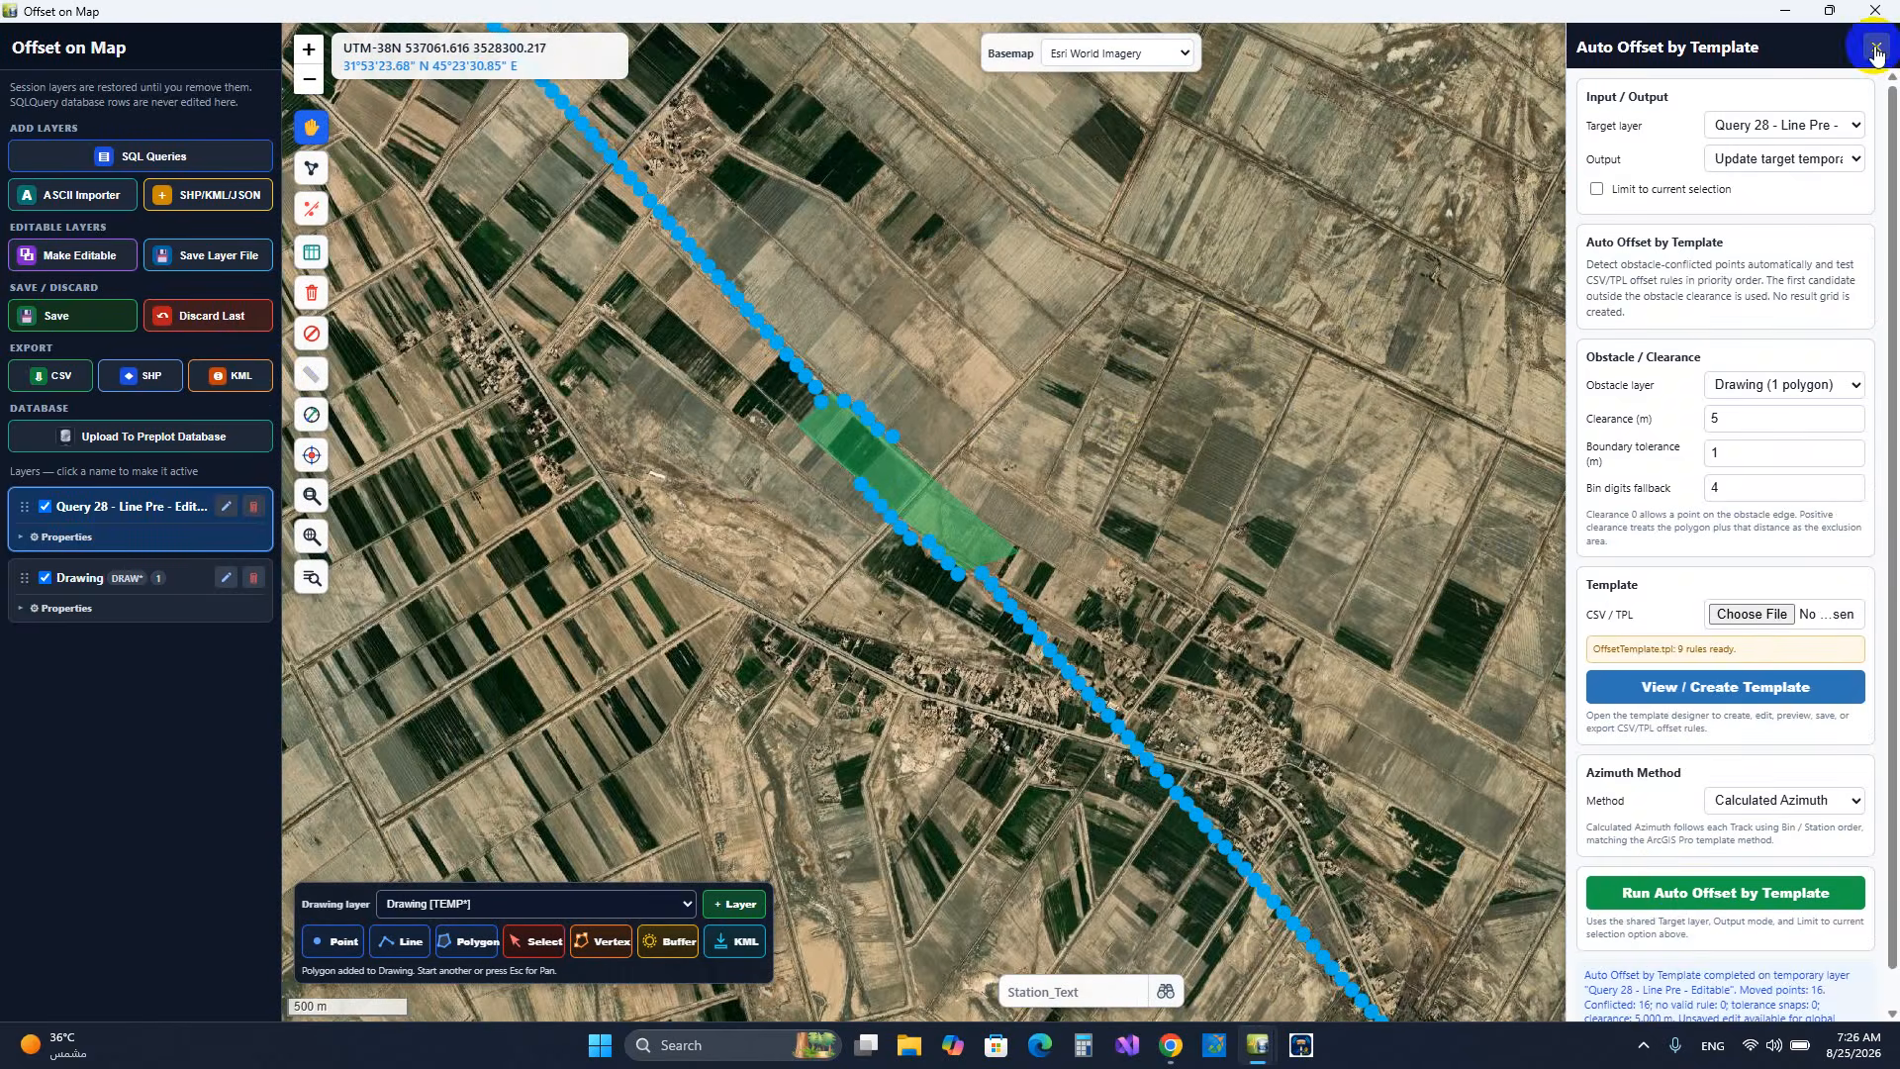
- Discard the template offset on the Line Pre layer and open Auto Offset - Free Crossline
{"action": "left_click", "coordinate": [1875, 47]}
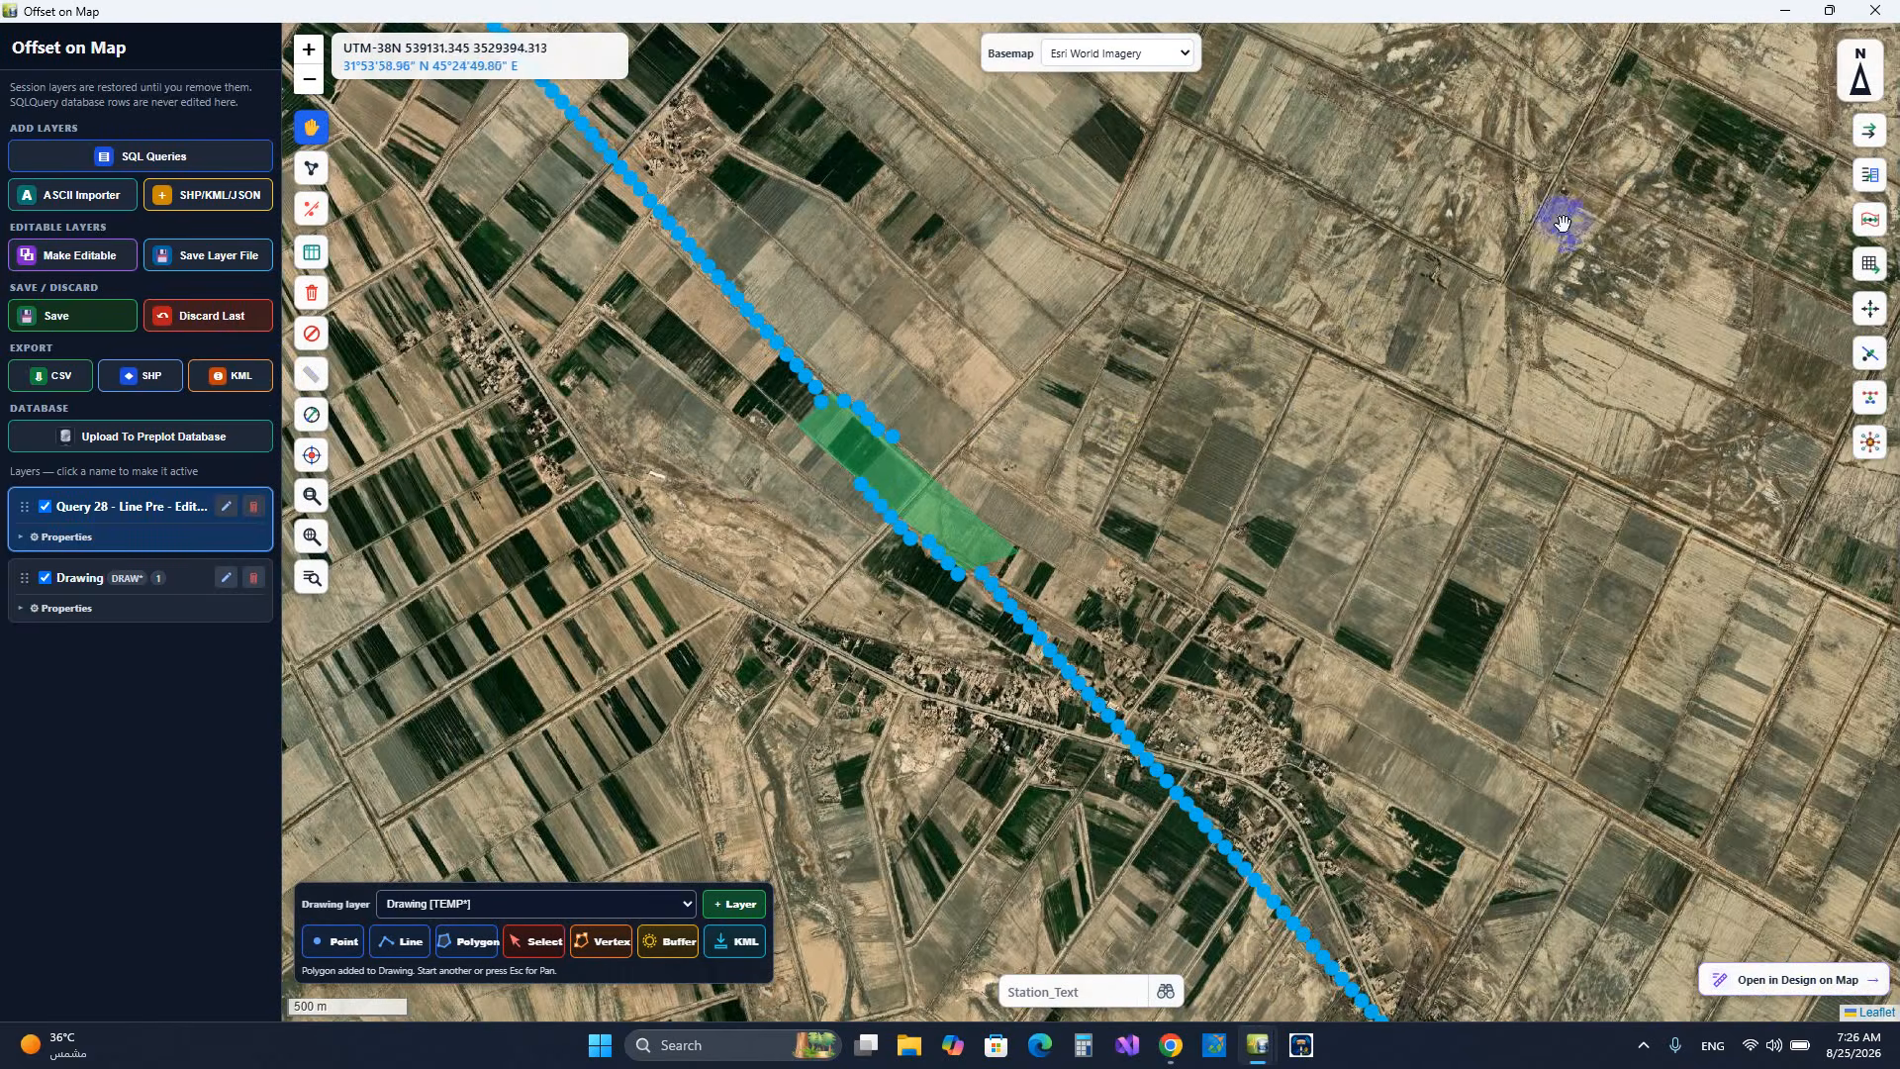
{"action": "left_click", "coordinate": [231, 320]}
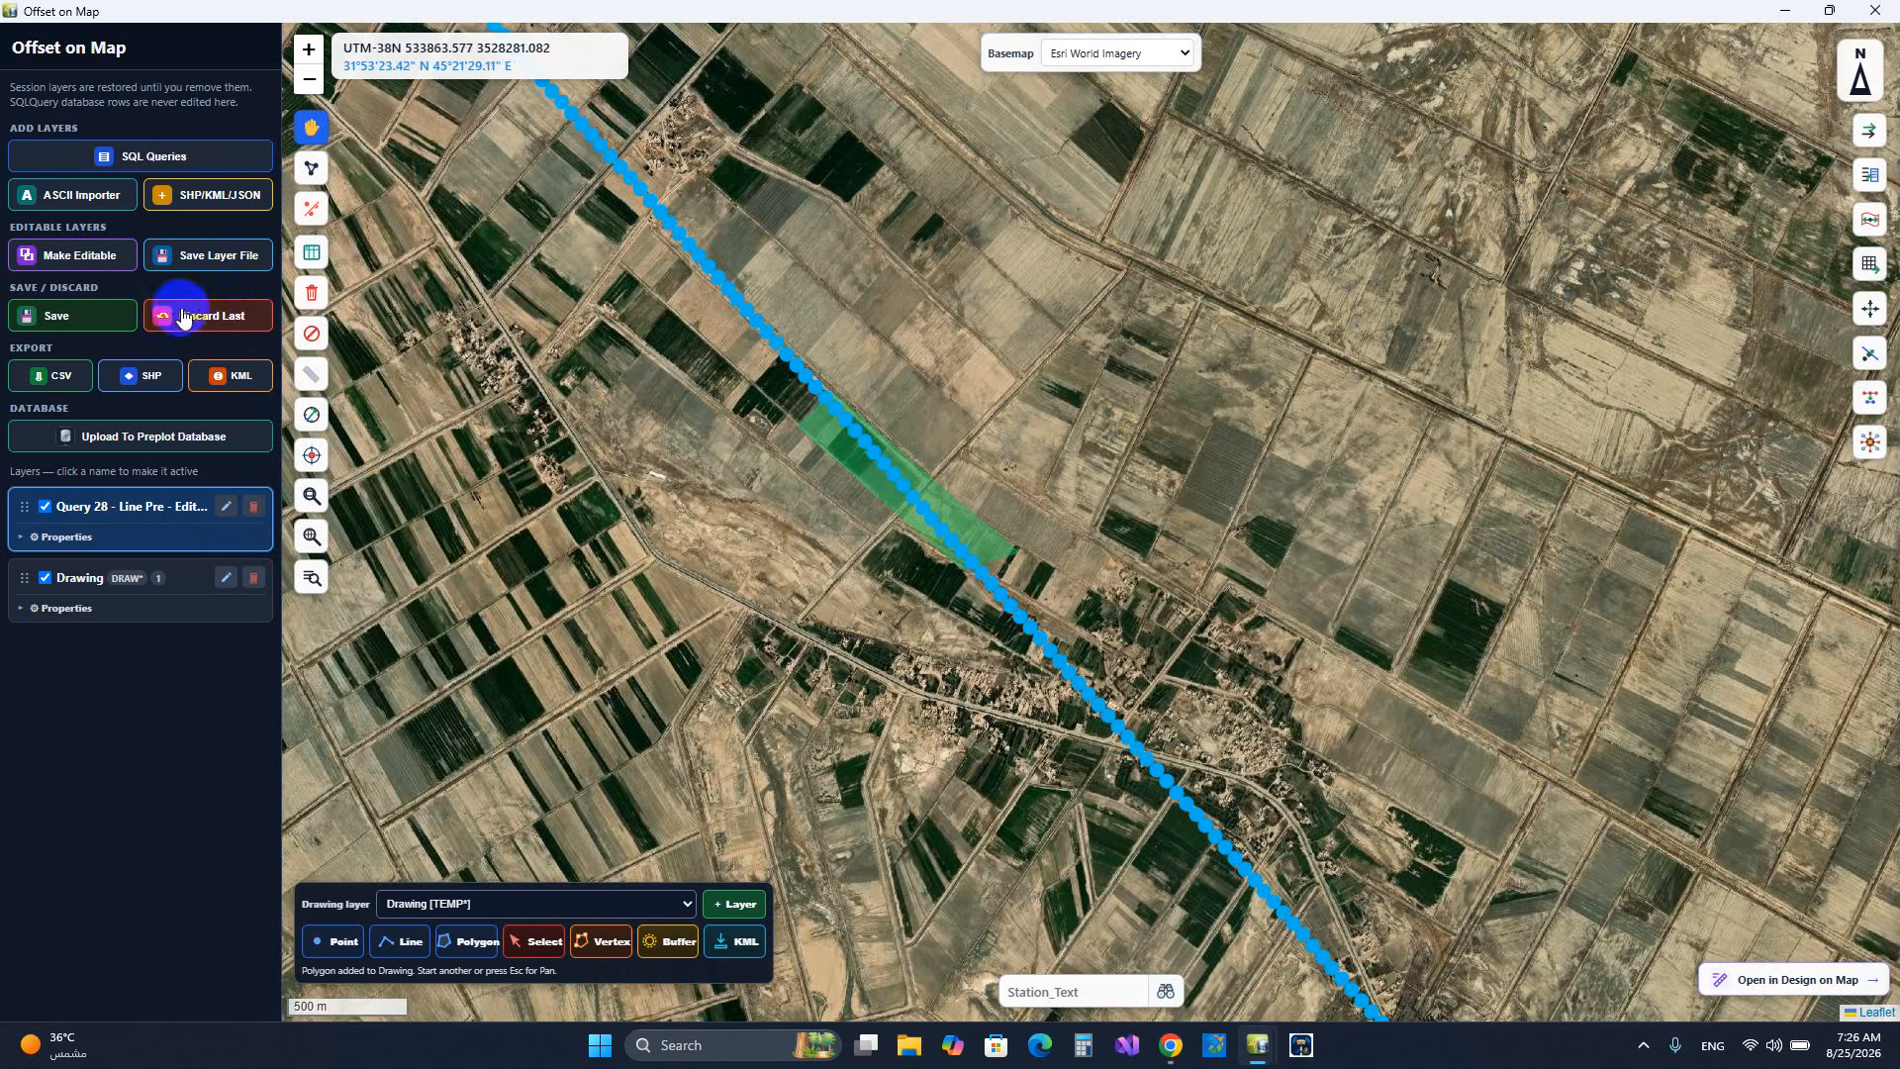
{"action": "left_click", "coordinate": [1867, 224]}
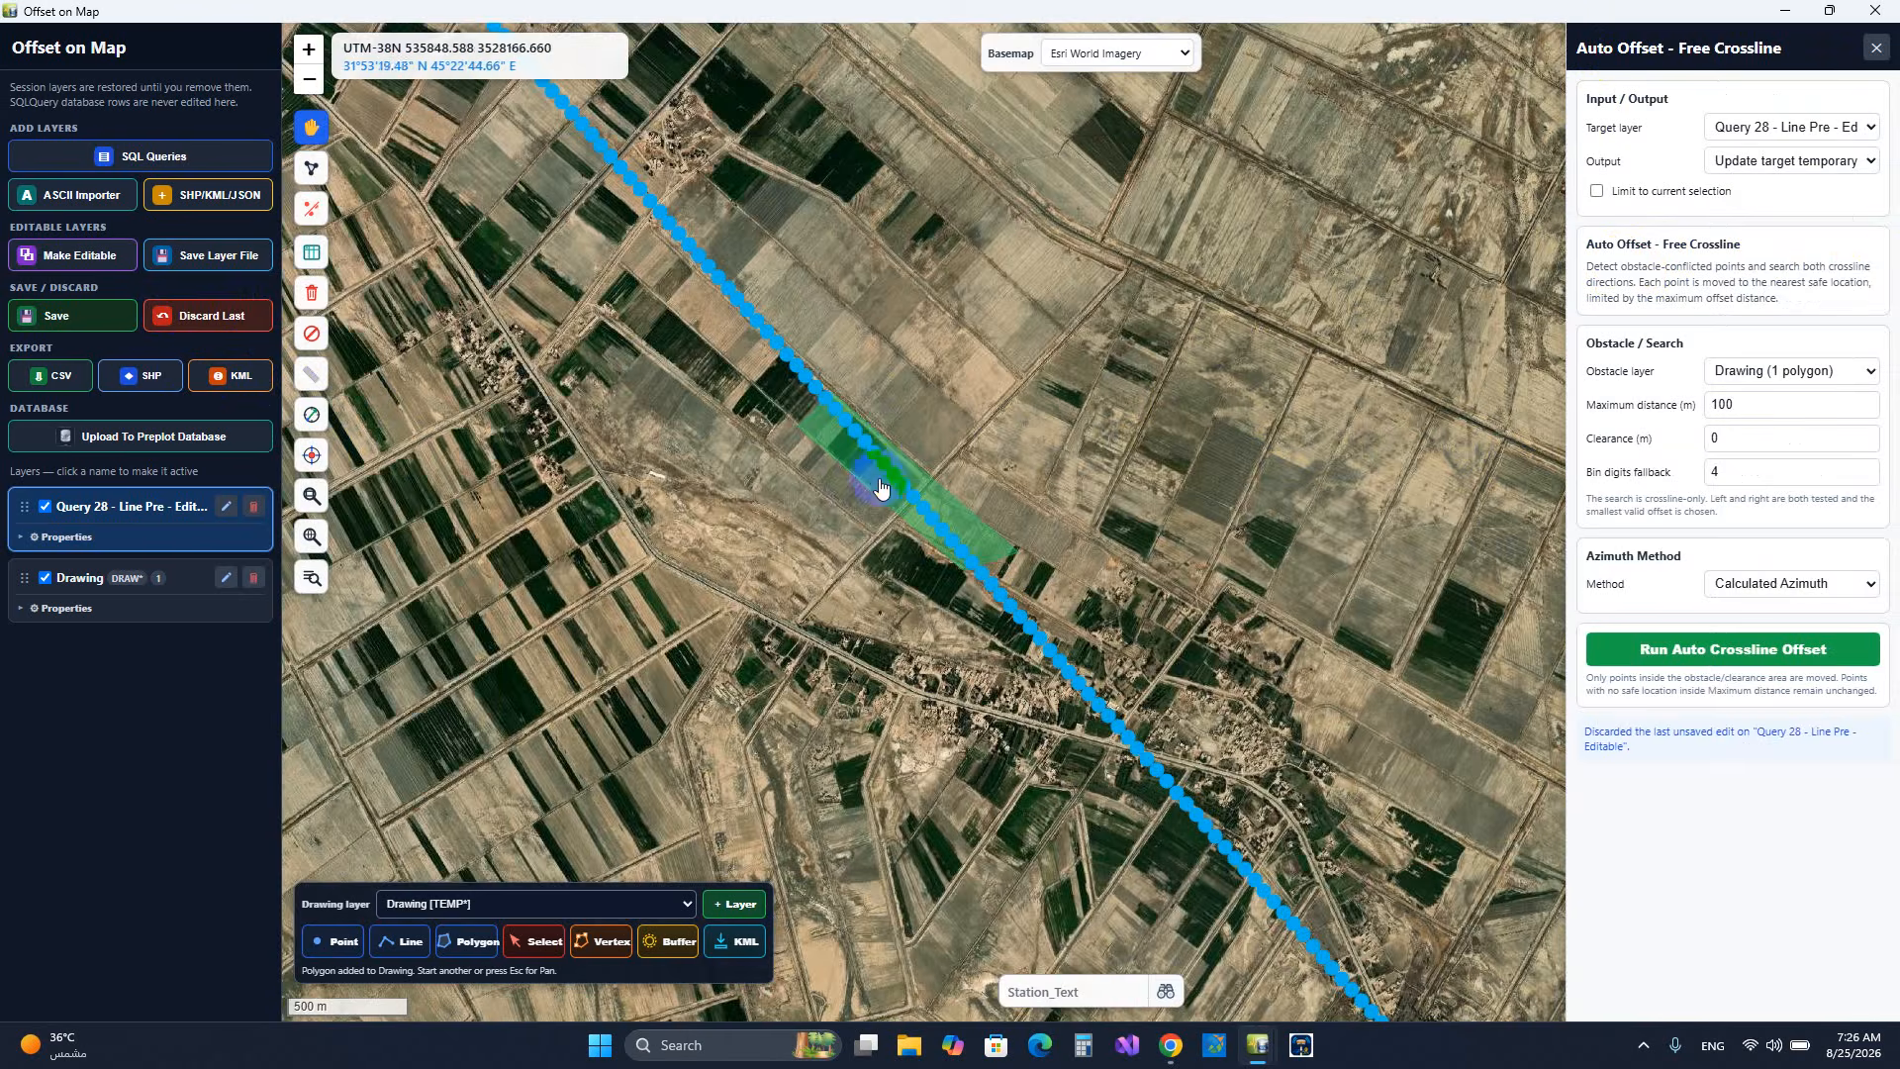
{"action": "scroll", "coordinate": [911, 481], "scroll_direction": "up", "scroll_amount": 2}
{"action": "scroll", "coordinate": [925, 489], "scroll_direction": "up", "scroll_amount": 1}
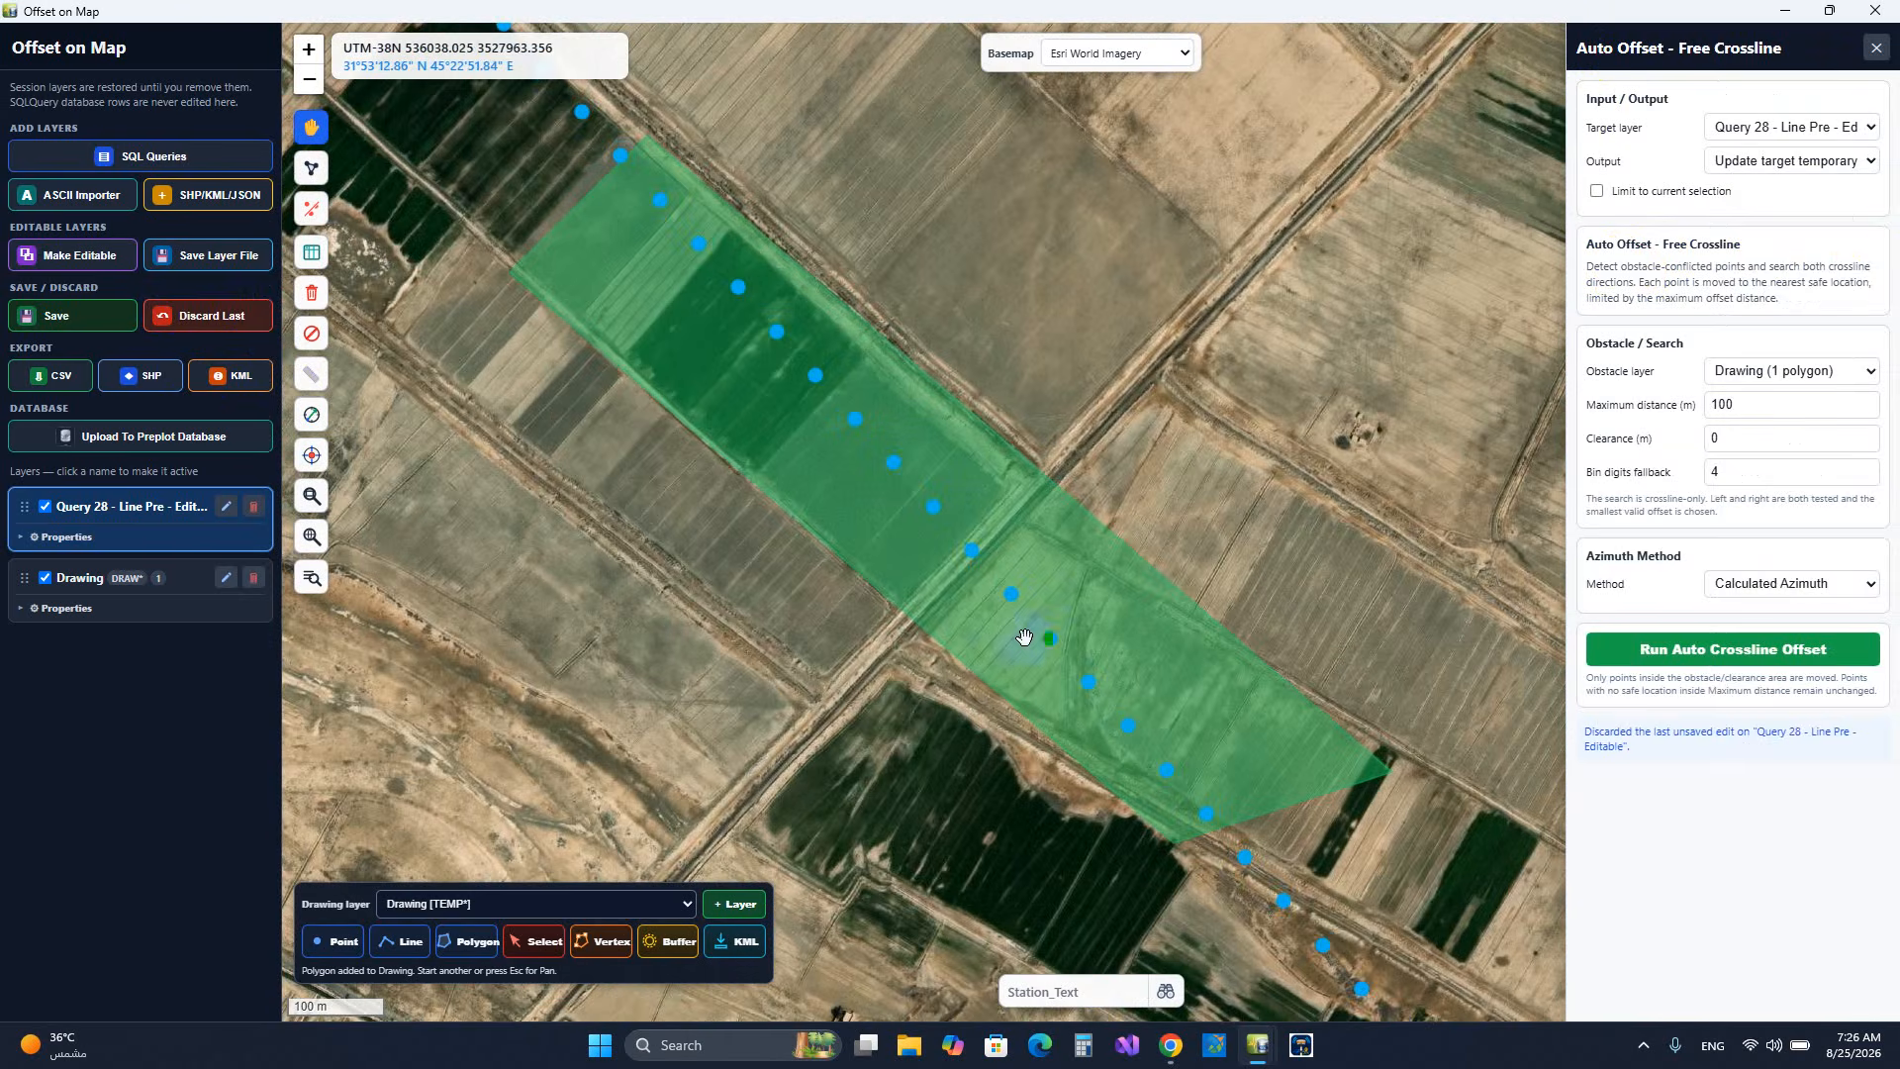
{"action": "scroll", "coordinate": [915, 383], "scroll_direction": "down", "scroll_amount": 1}
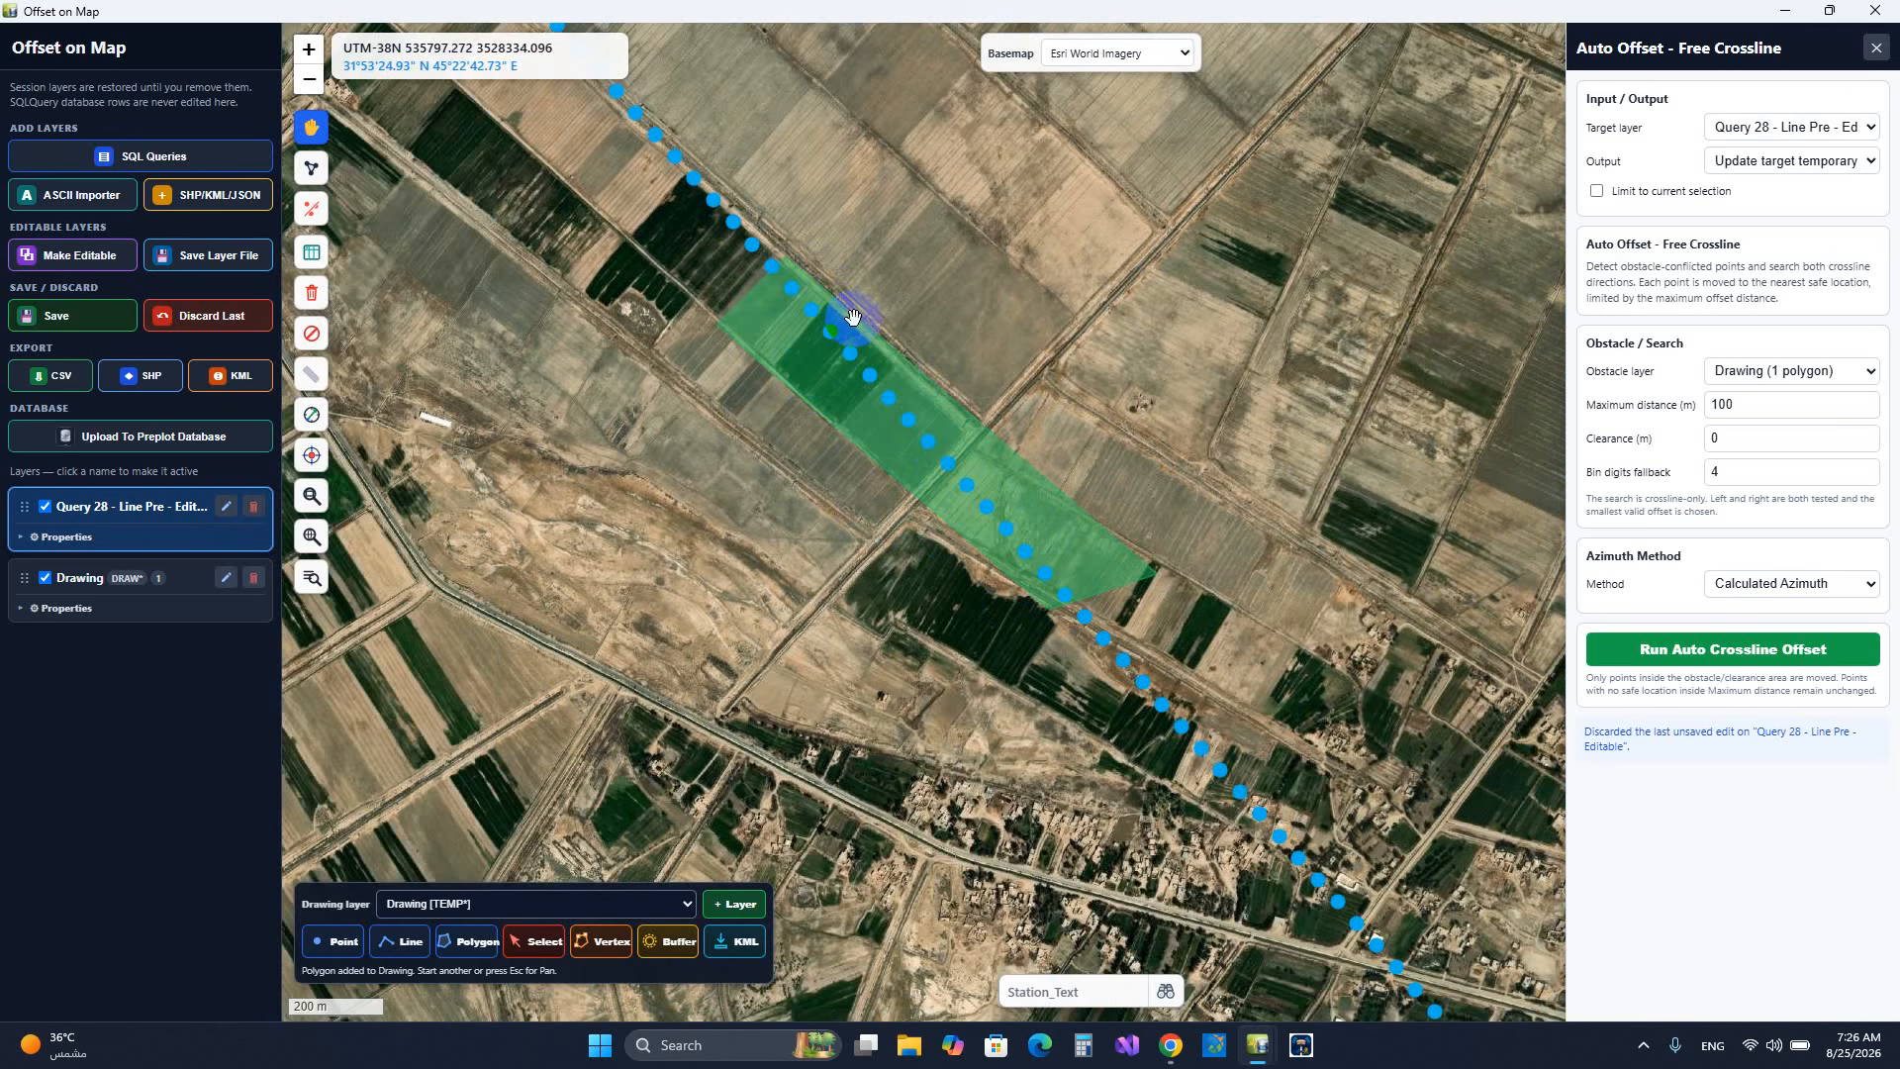
- Set the maximum offset distance to 150 m and the clearance to 5 m, keeping Line Pre as the target layer
{"action": "double_click", "coordinate": [1724, 404]}
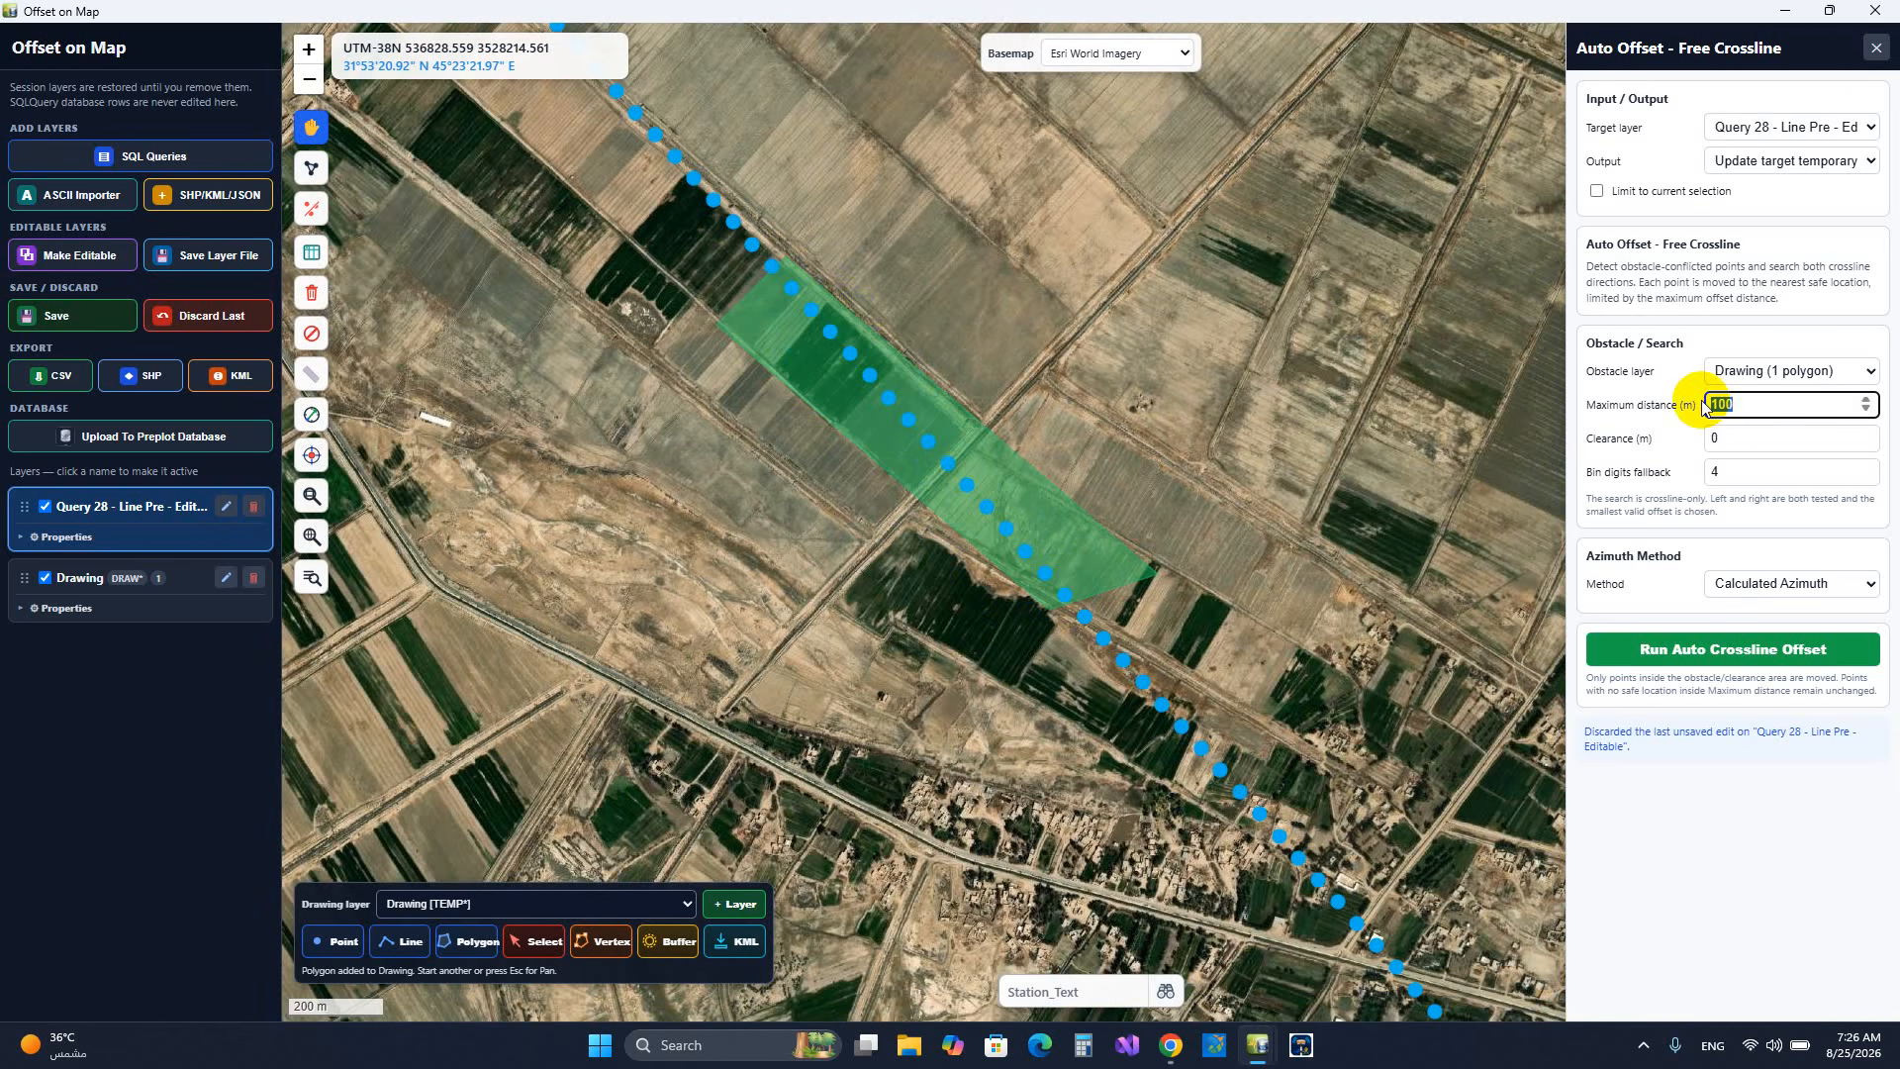
{"action": "type", "text": "10"}
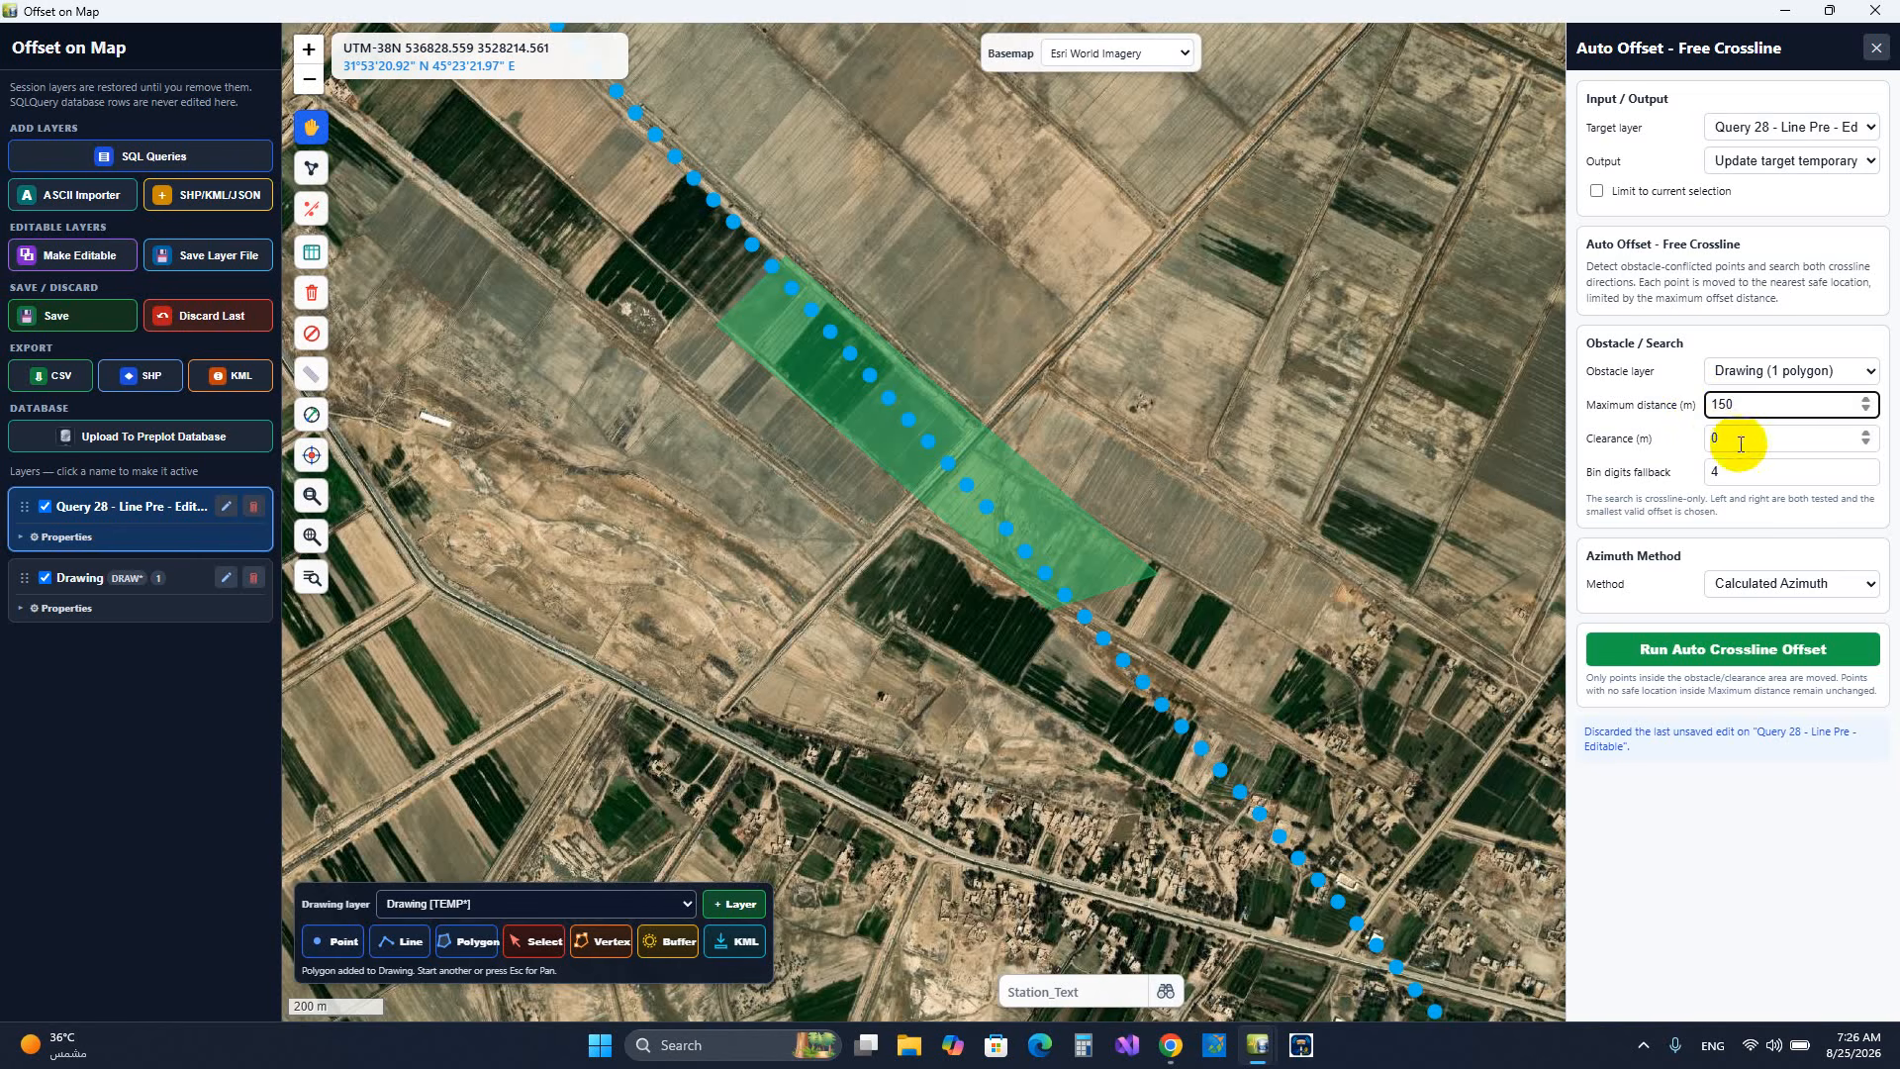
{"action": "double_click", "coordinate": [1732, 437]}
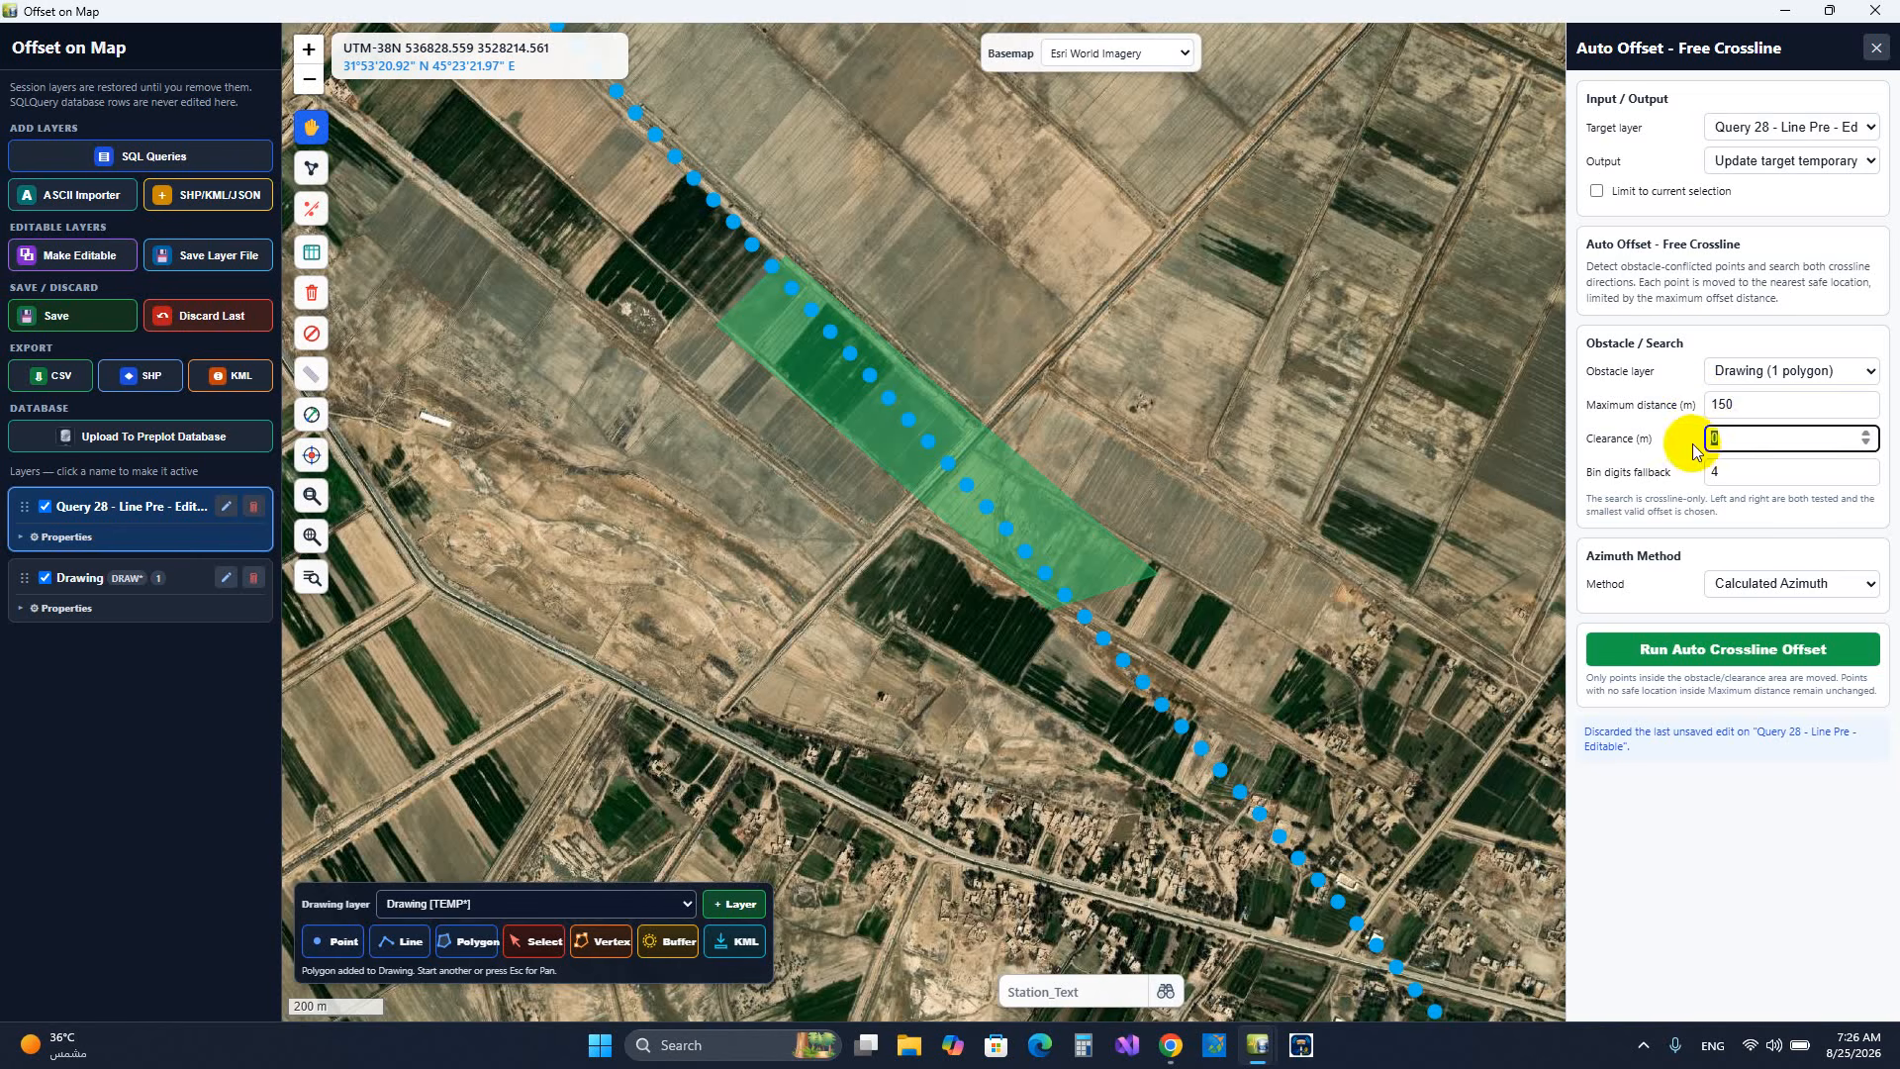
{"action": "type", "text": "5"}
{"action": "left_click", "coordinate": [1747, 473]}
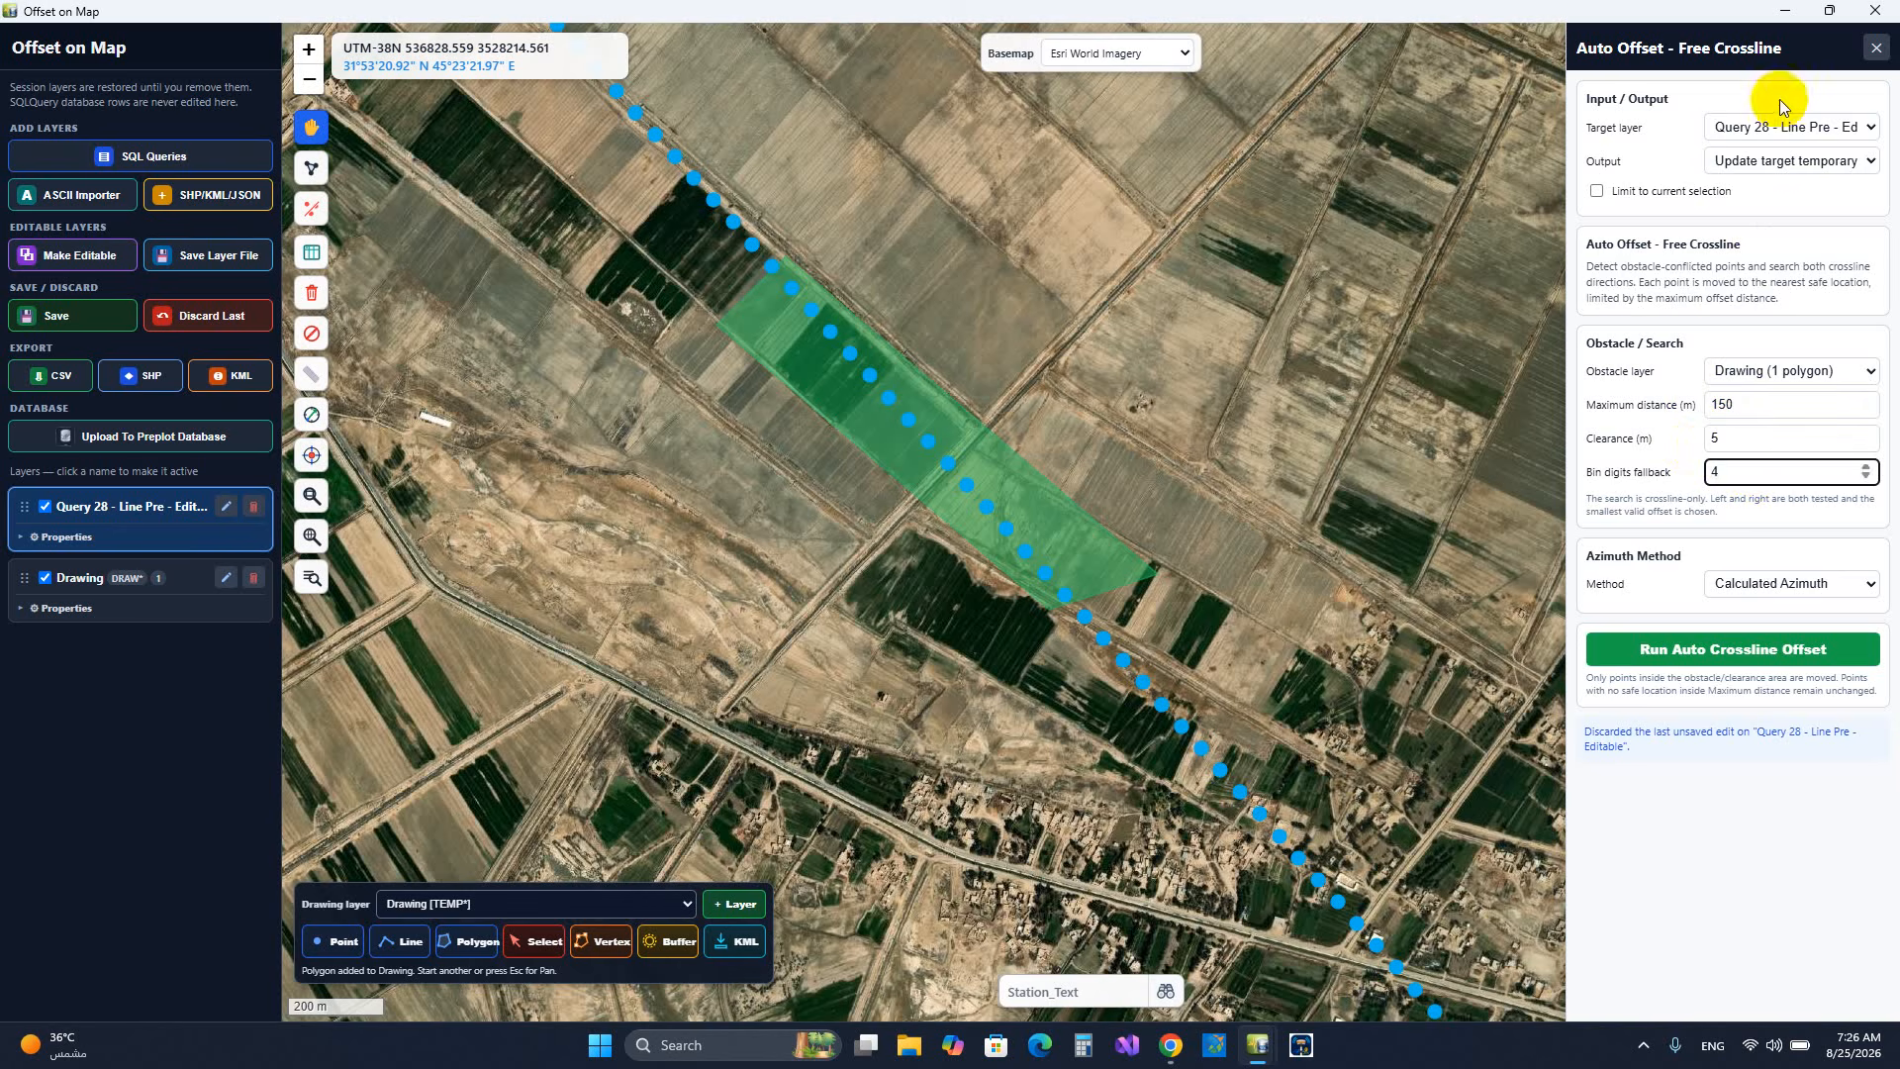
{"action": "left_click", "coordinate": [1778, 136]}
{"action": "left_click", "coordinate": [1772, 149]}
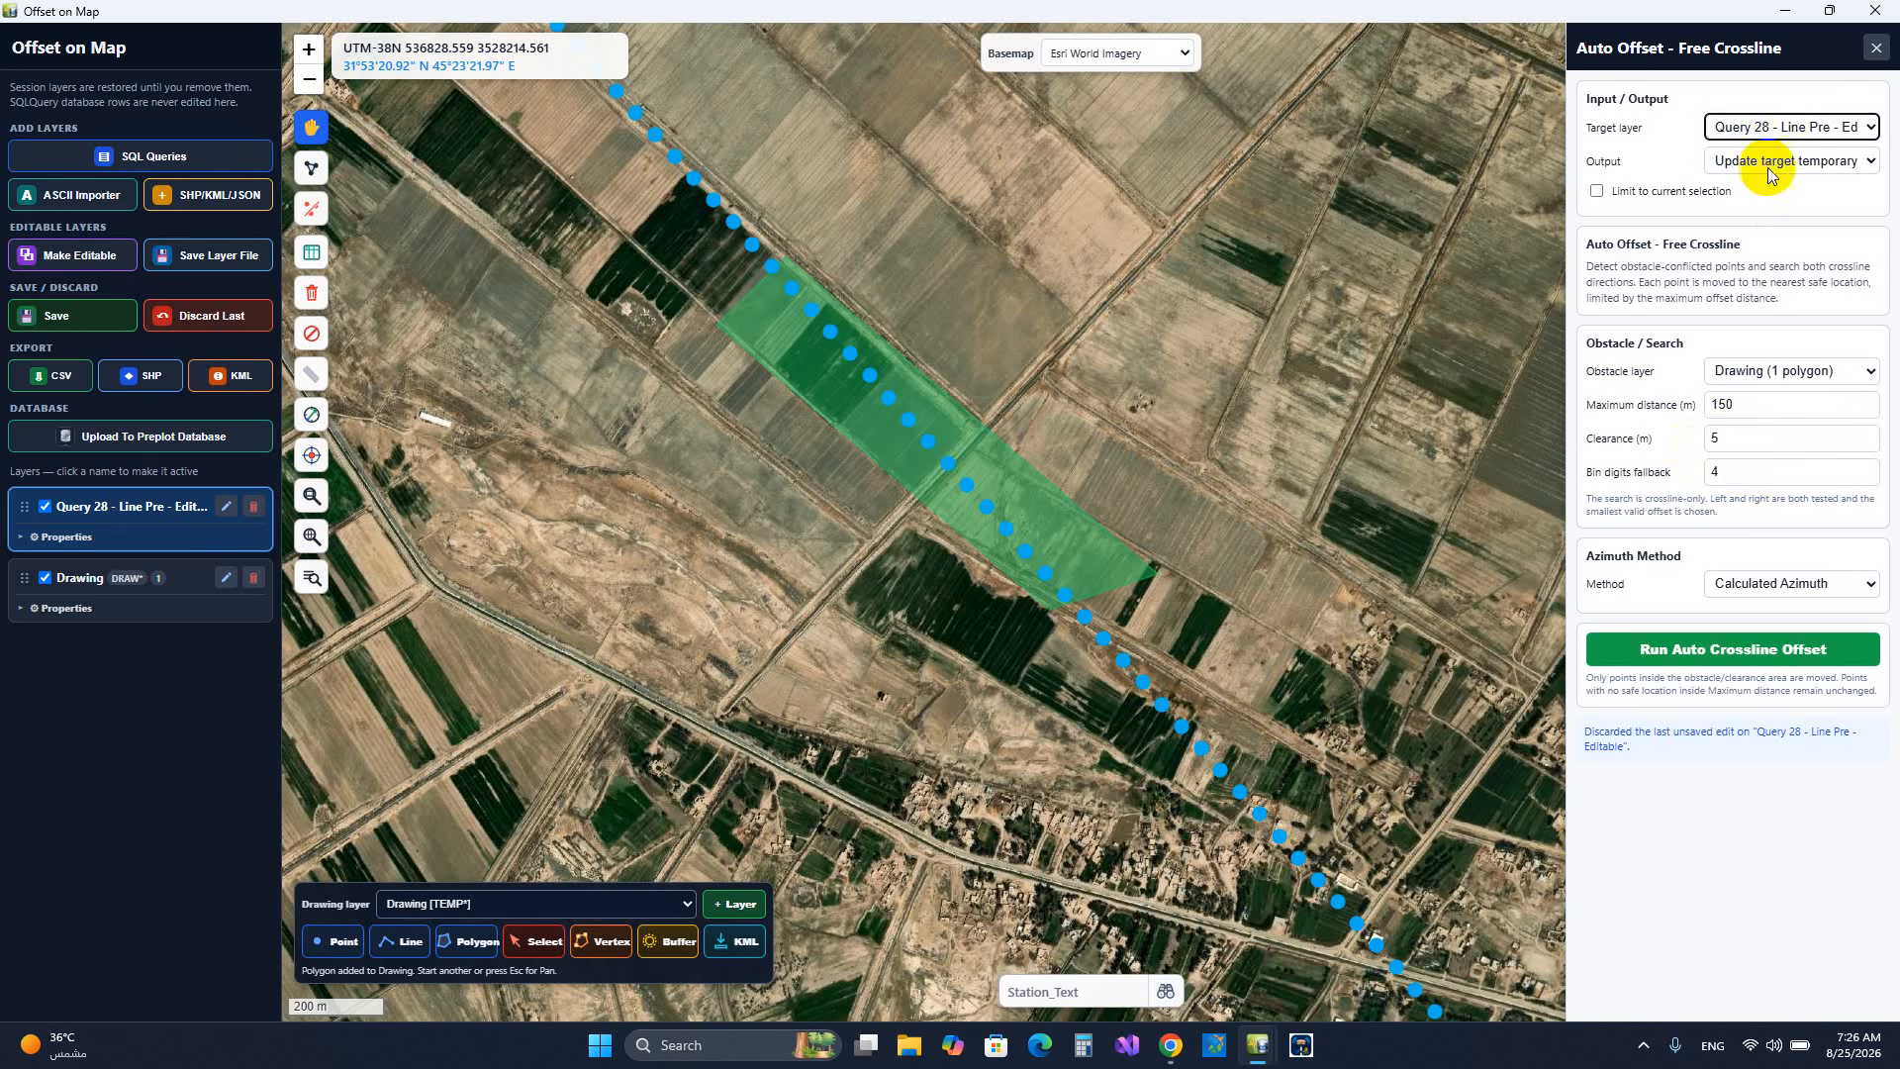
- Run Auto Crossline Offset against the Drawing polygon and inspect the moved points along the obstacle's edge
{"action": "left_click", "coordinate": [1719, 661]}
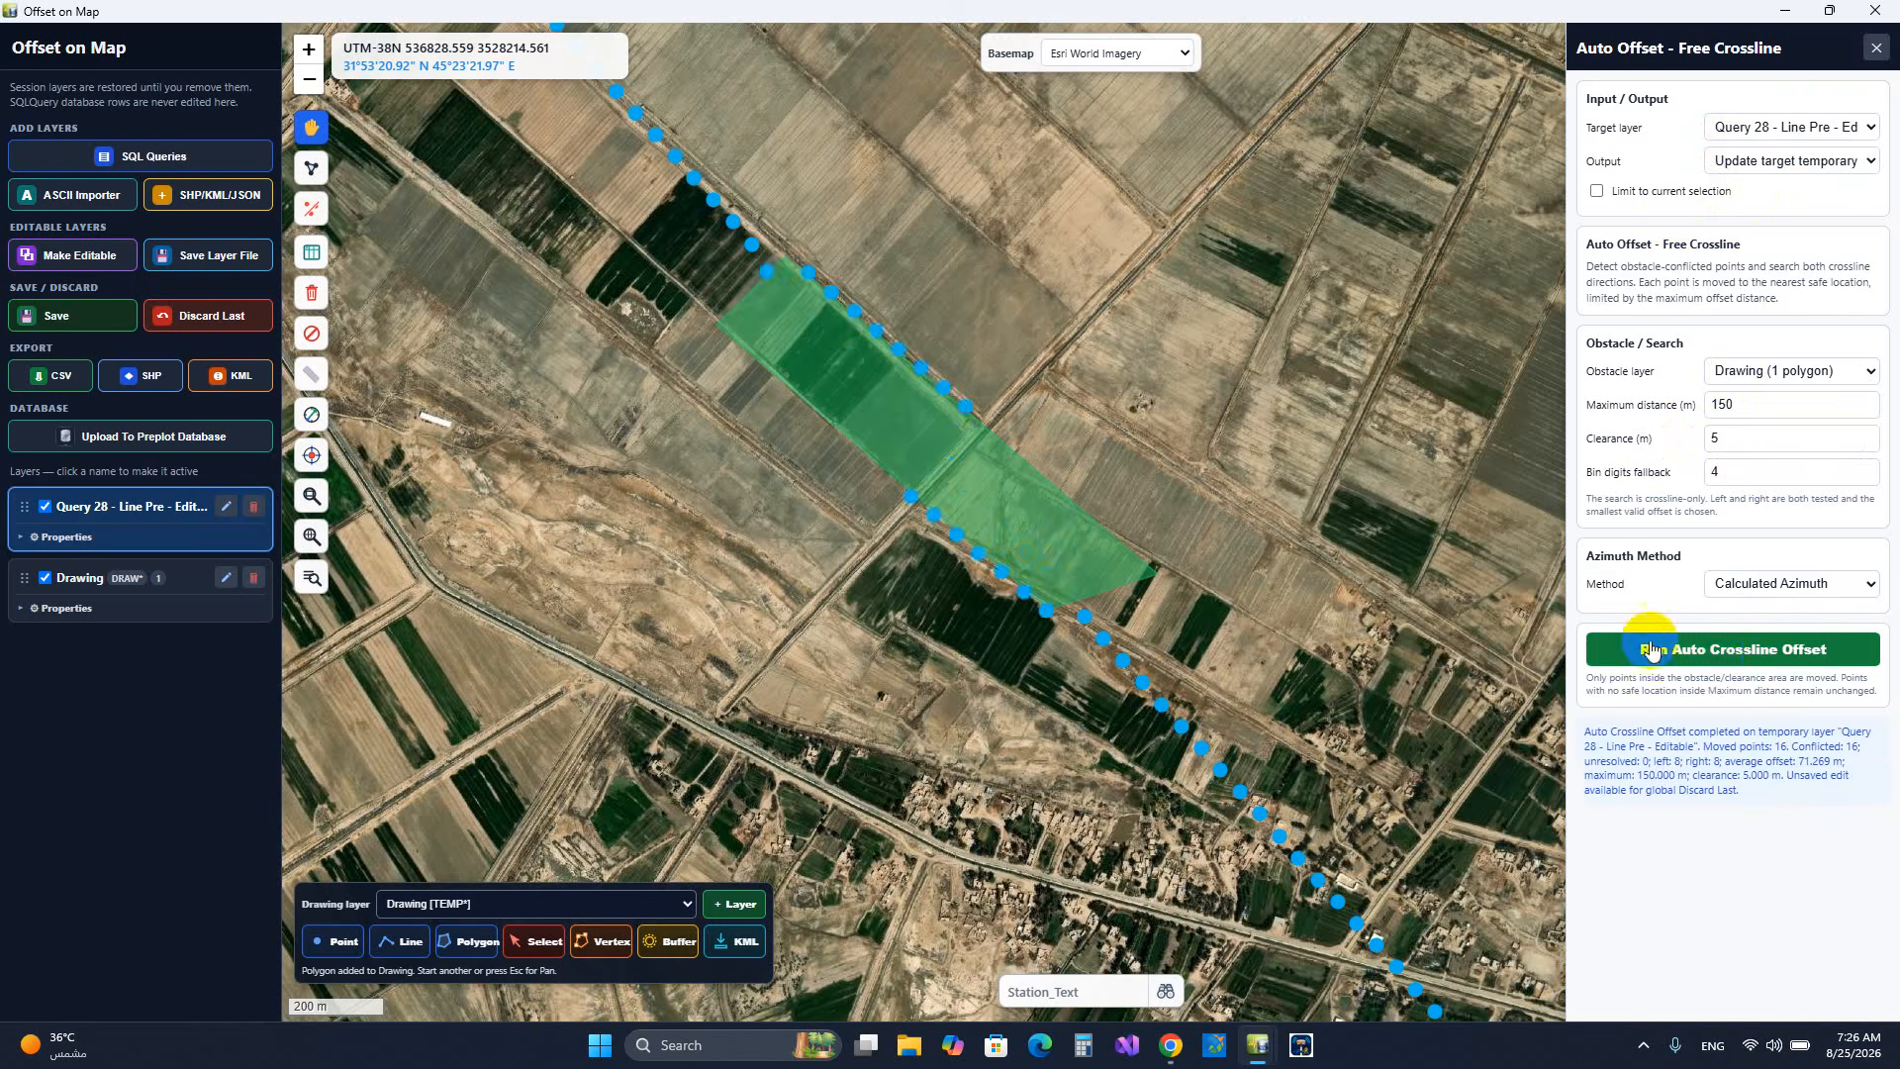
{"action": "scroll", "coordinate": [1071, 635], "scroll_direction": "up", "scroll_amount": 2}
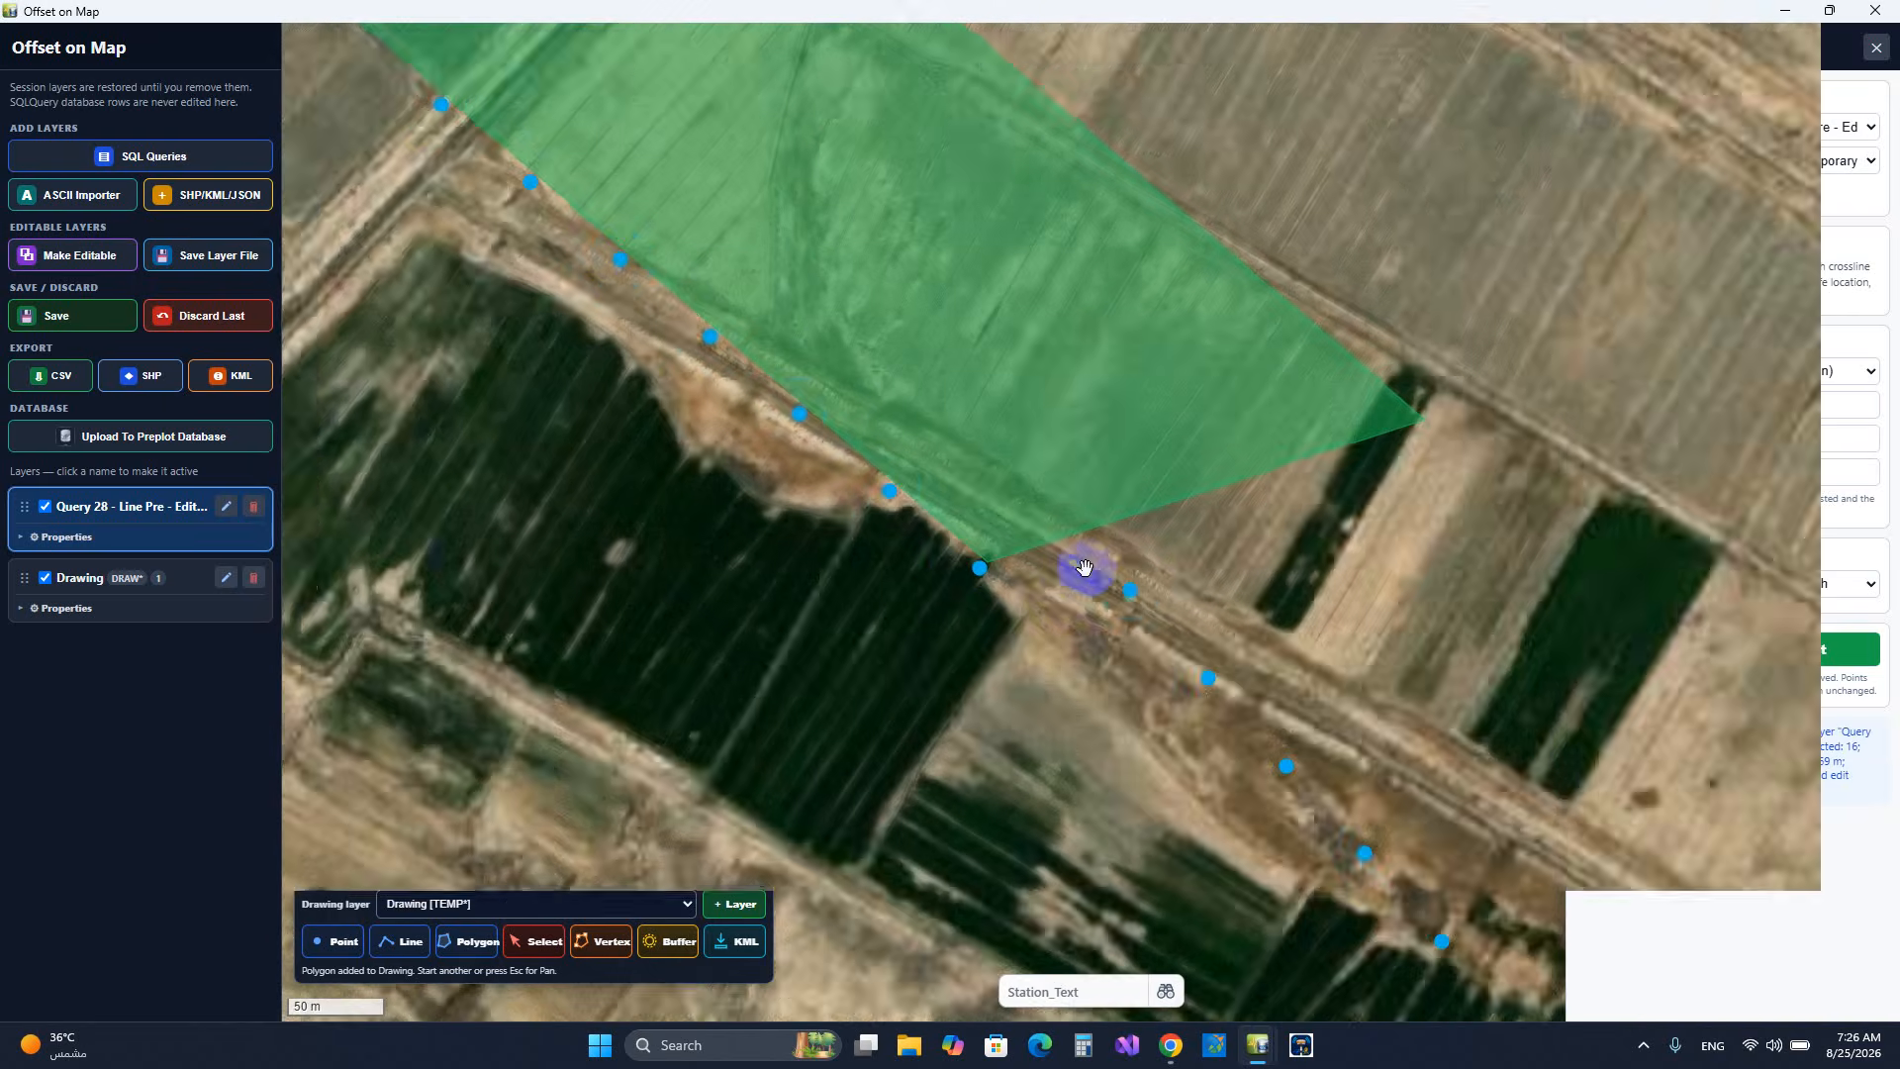
{"action": "scroll", "coordinate": [659, 288], "scroll_direction": "up", "scroll_amount": 2}
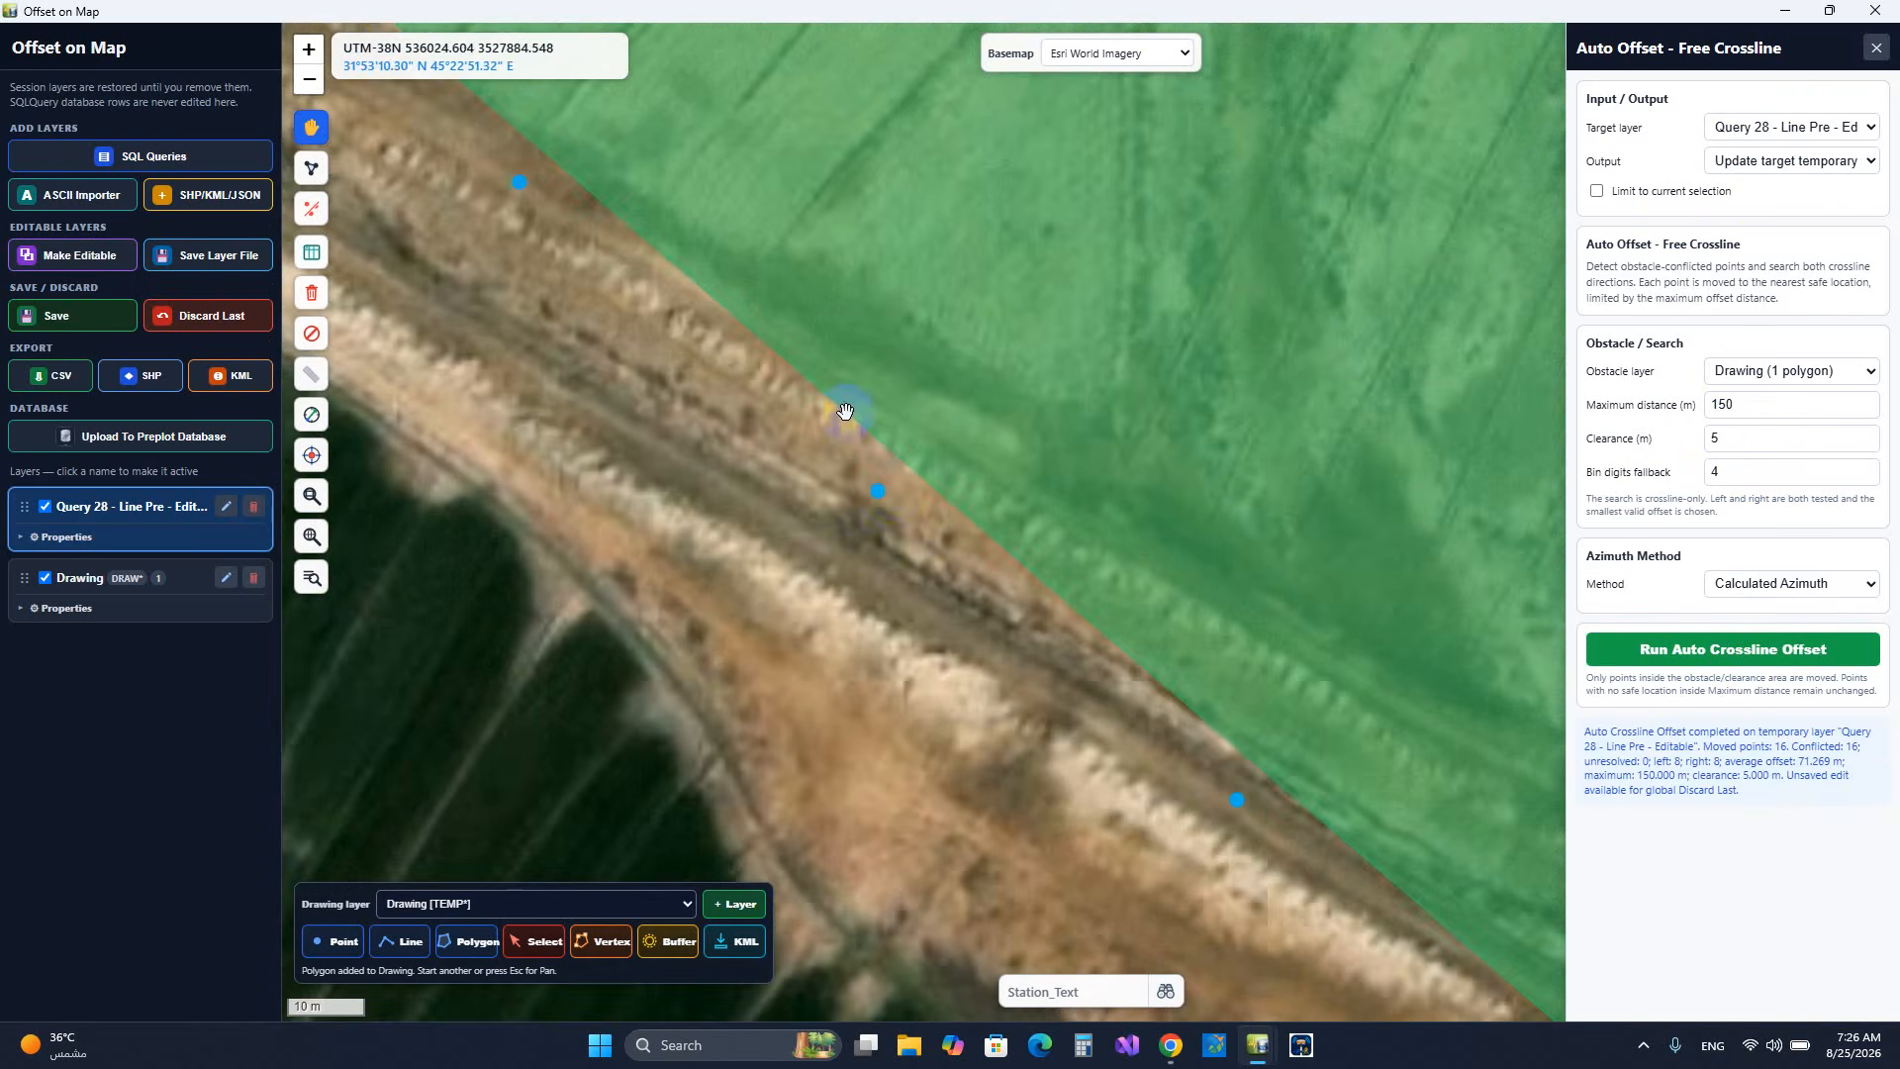
- Review the crossline-offset points around the whole obstacle and discard that offset on the Line Pre layer
{"action": "scroll", "coordinate": [932, 491], "scroll_direction": "down", "scroll_amount": 3}
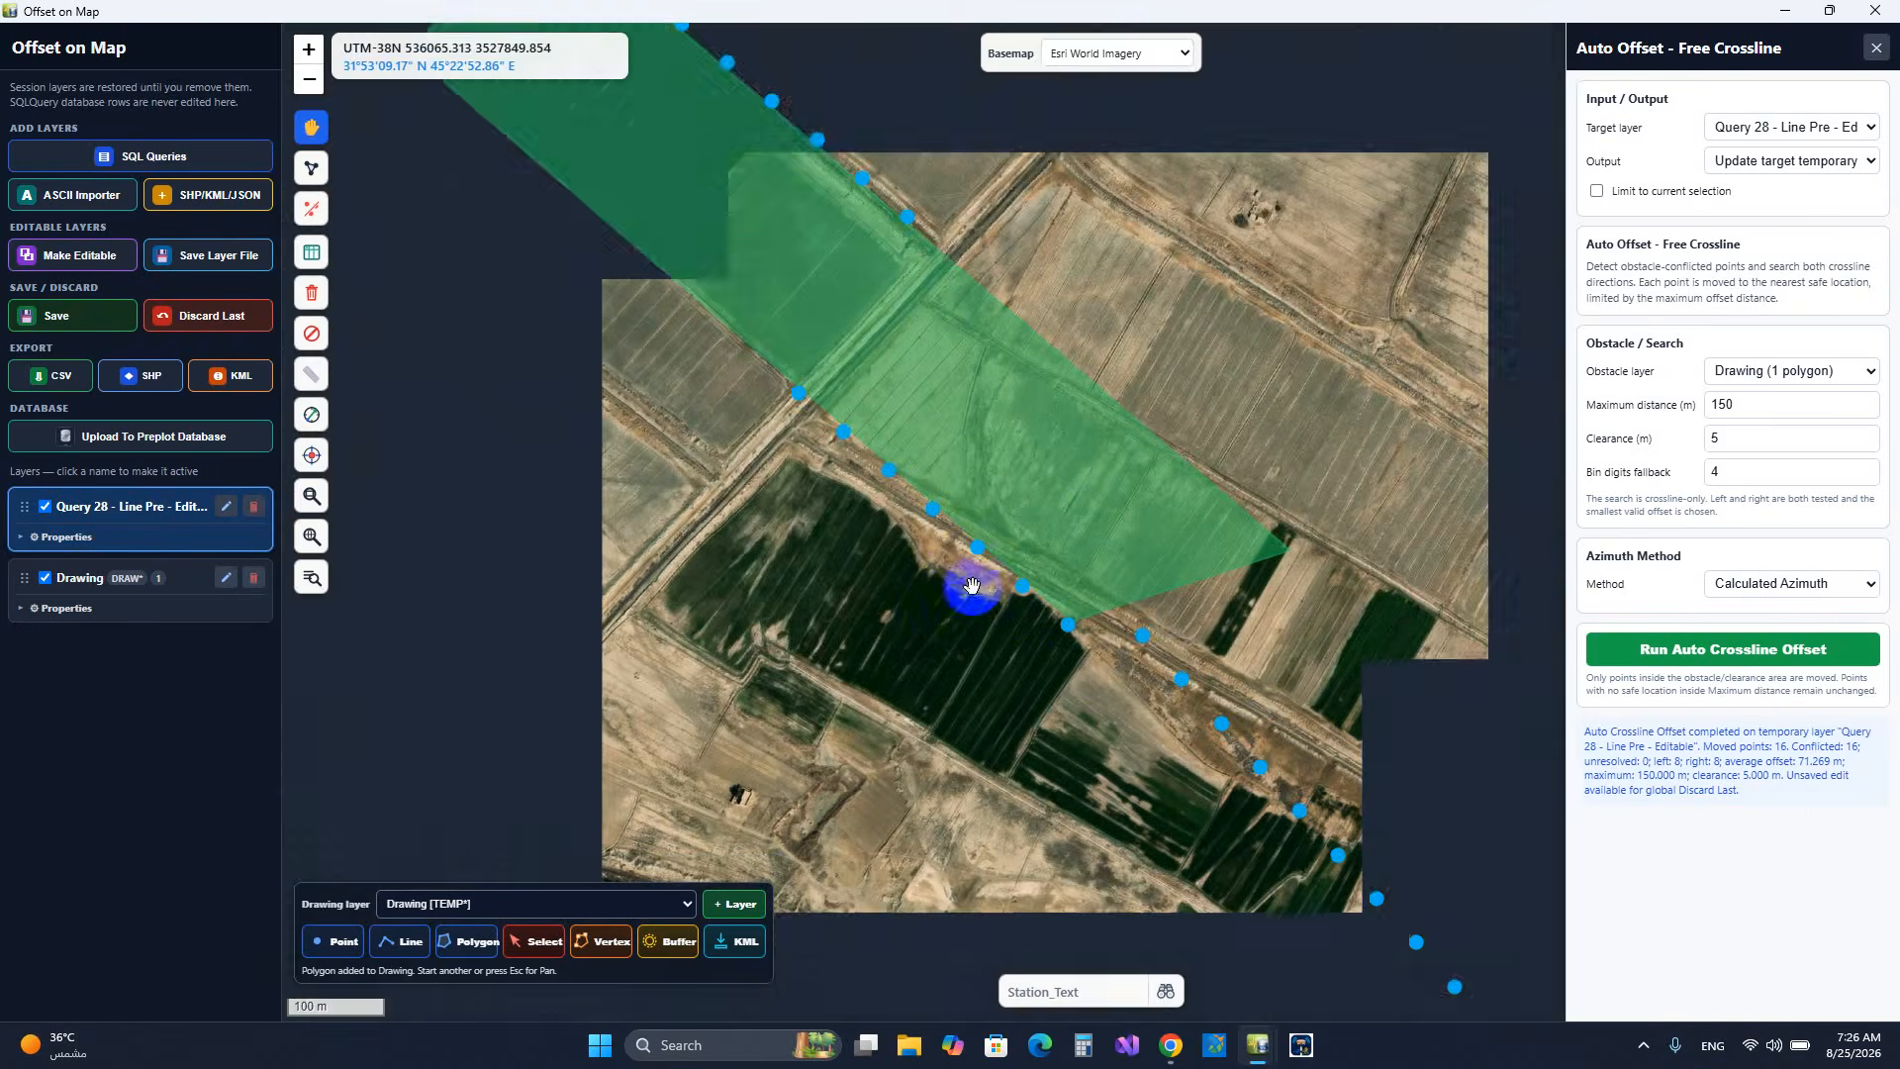
{"action": "scroll", "coordinate": [789, 198], "scroll_direction": "down", "scroll_amount": 2}
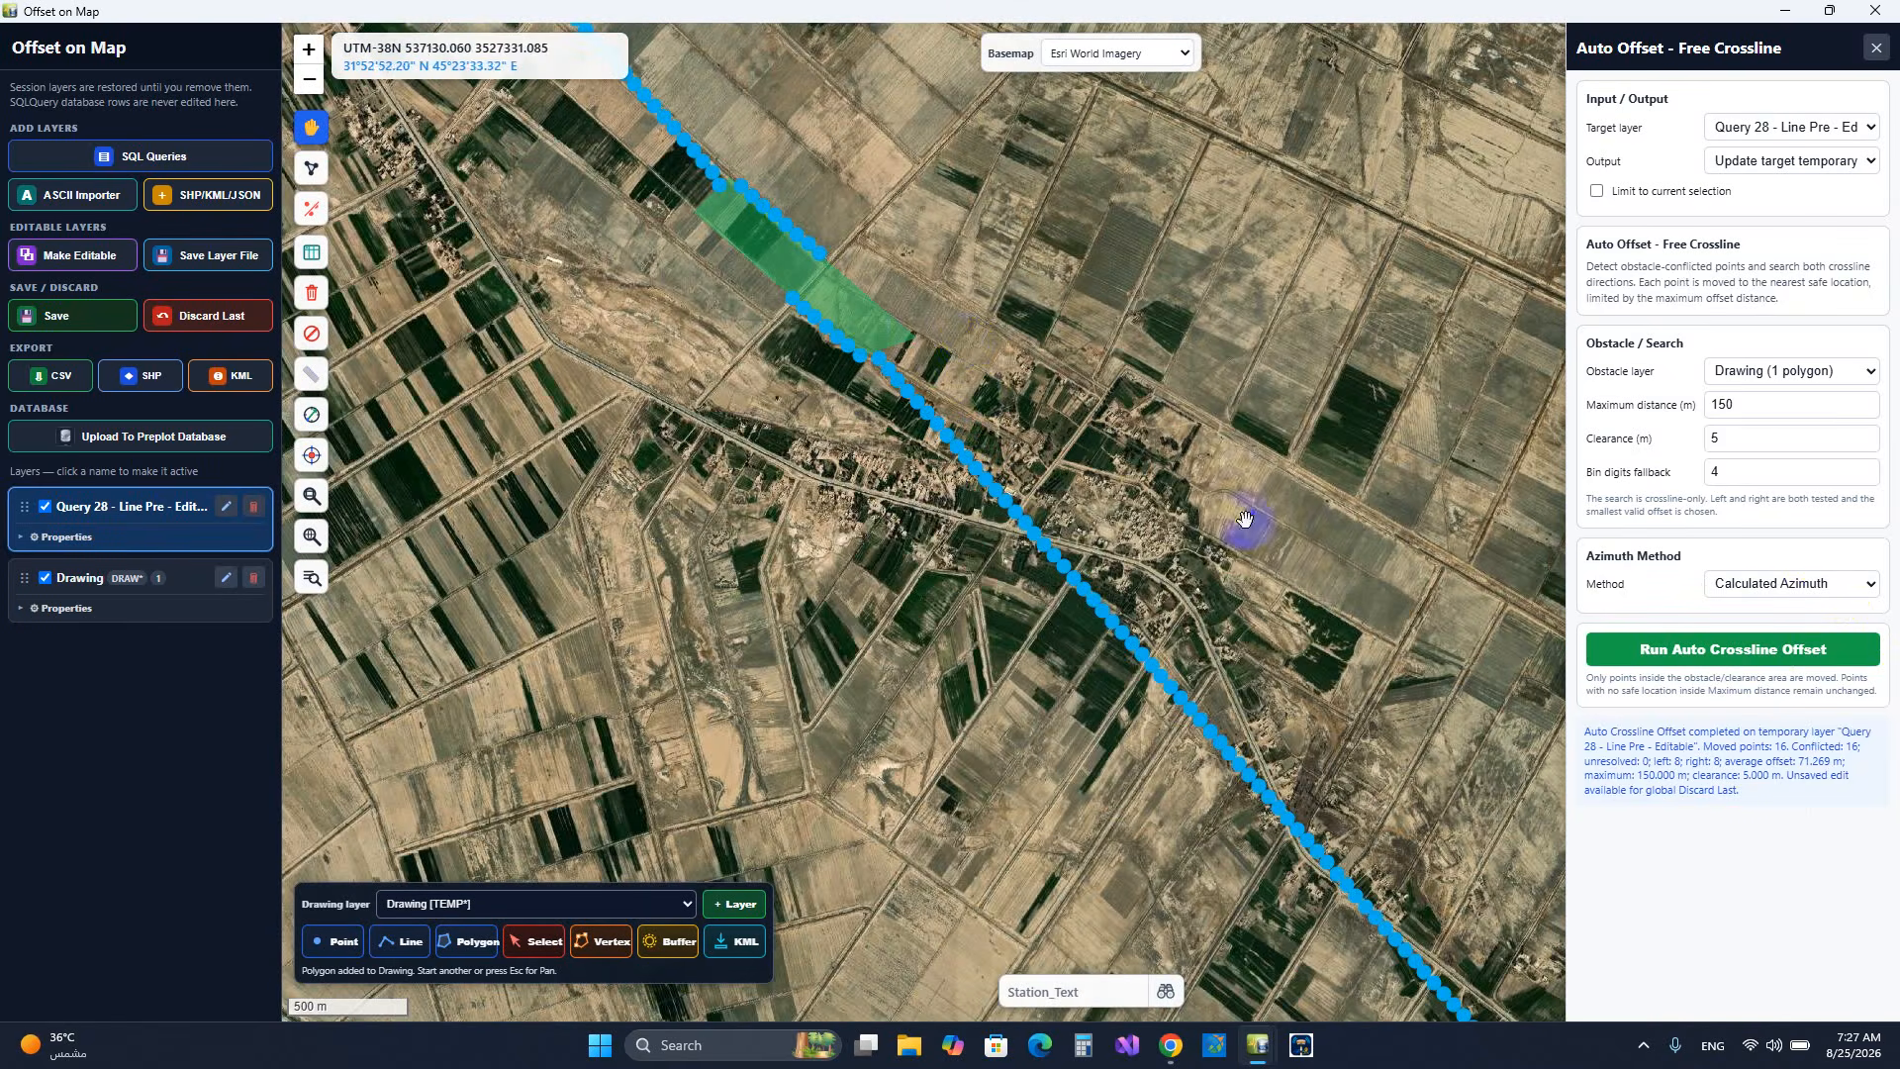
{"action": "scroll", "coordinate": [1024, 452], "scroll_direction": "up", "scroll_amount": 1}
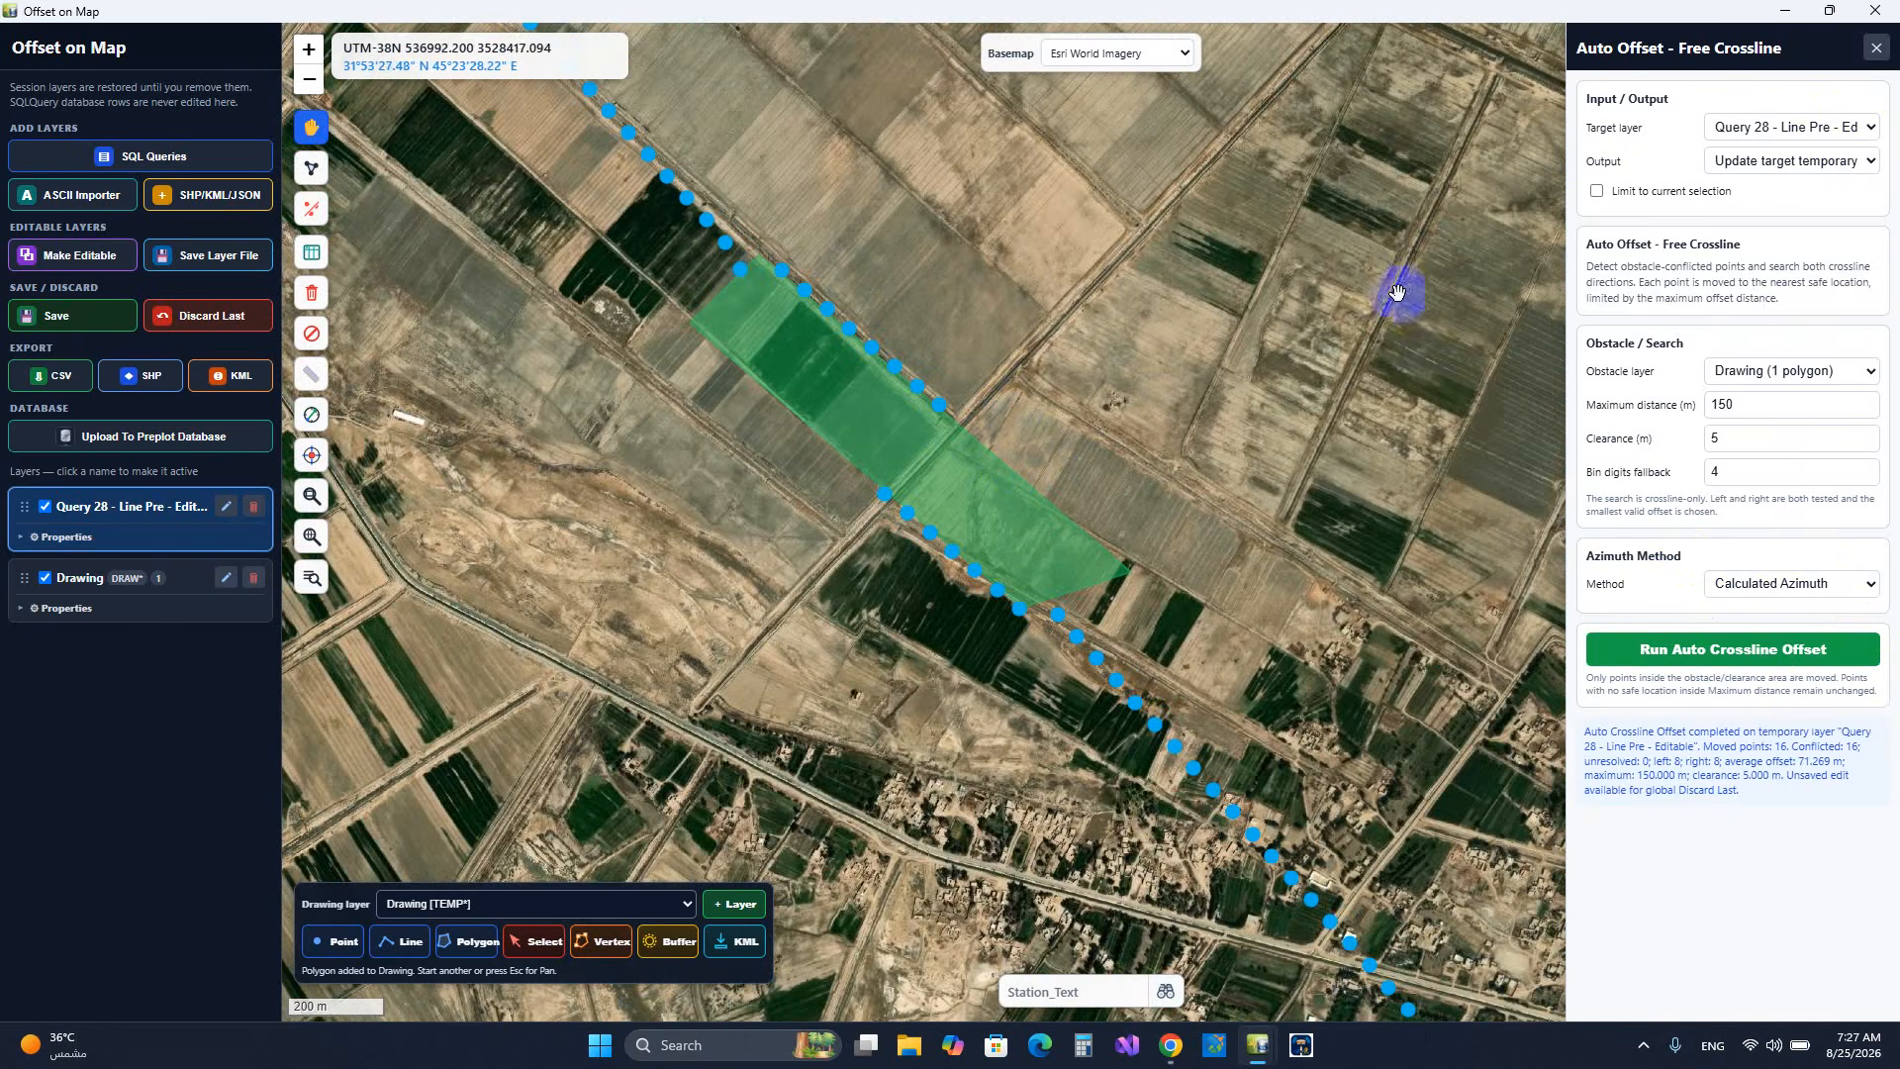
{"action": "left_click", "coordinate": [1877, 49]}
{"action": "left_click", "coordinate": [238, 313]}
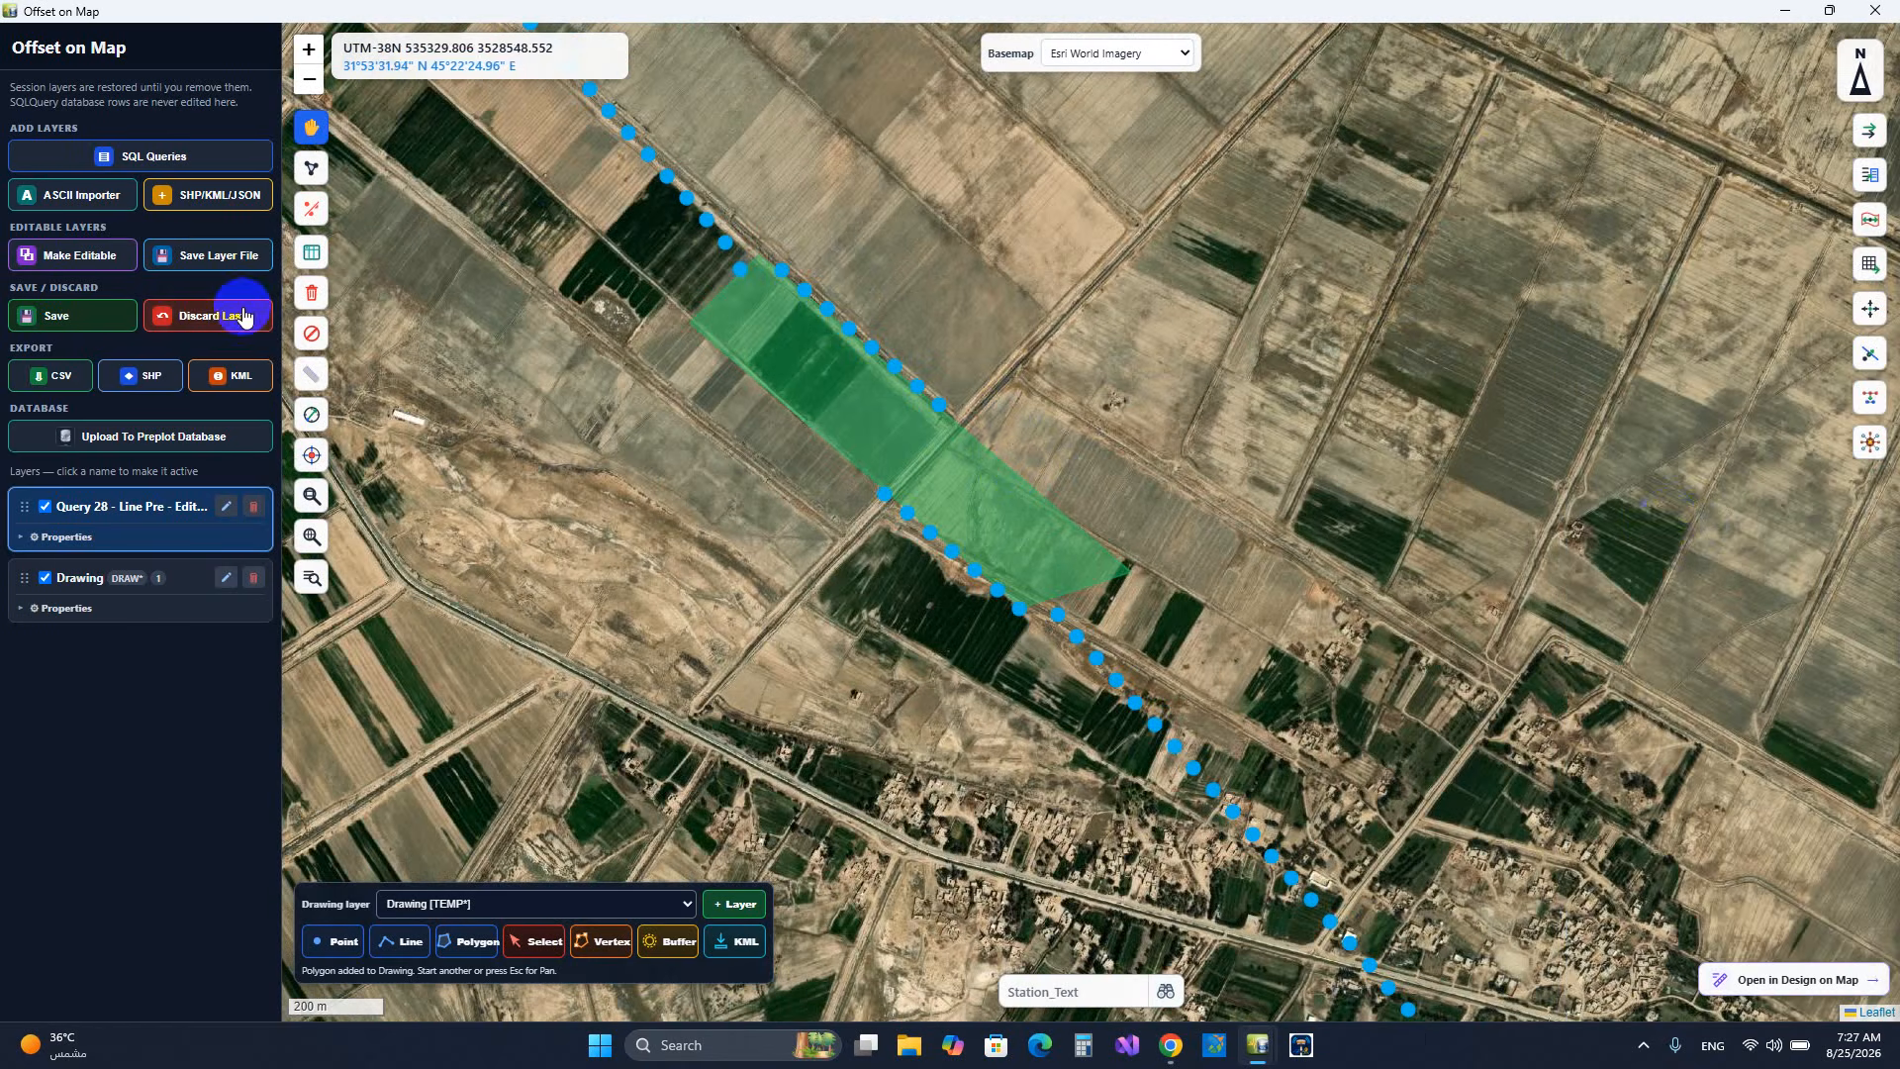
- Open Grid / Move to Grid for the Line Pre layer and set the grid spacing to 60 m
{"action": "left_click_drag", "start_coordinate": [1680, 518], "coordinate": [1505, 345]}
{"action": "scroll", "coordinate": [1496, 352], "scroll_direction": "up", "scroll_amount": 1}
{"action": "scroll", "coordinate": [1315, 382], "scroll_direction": "down", "scroll_amount": 1}
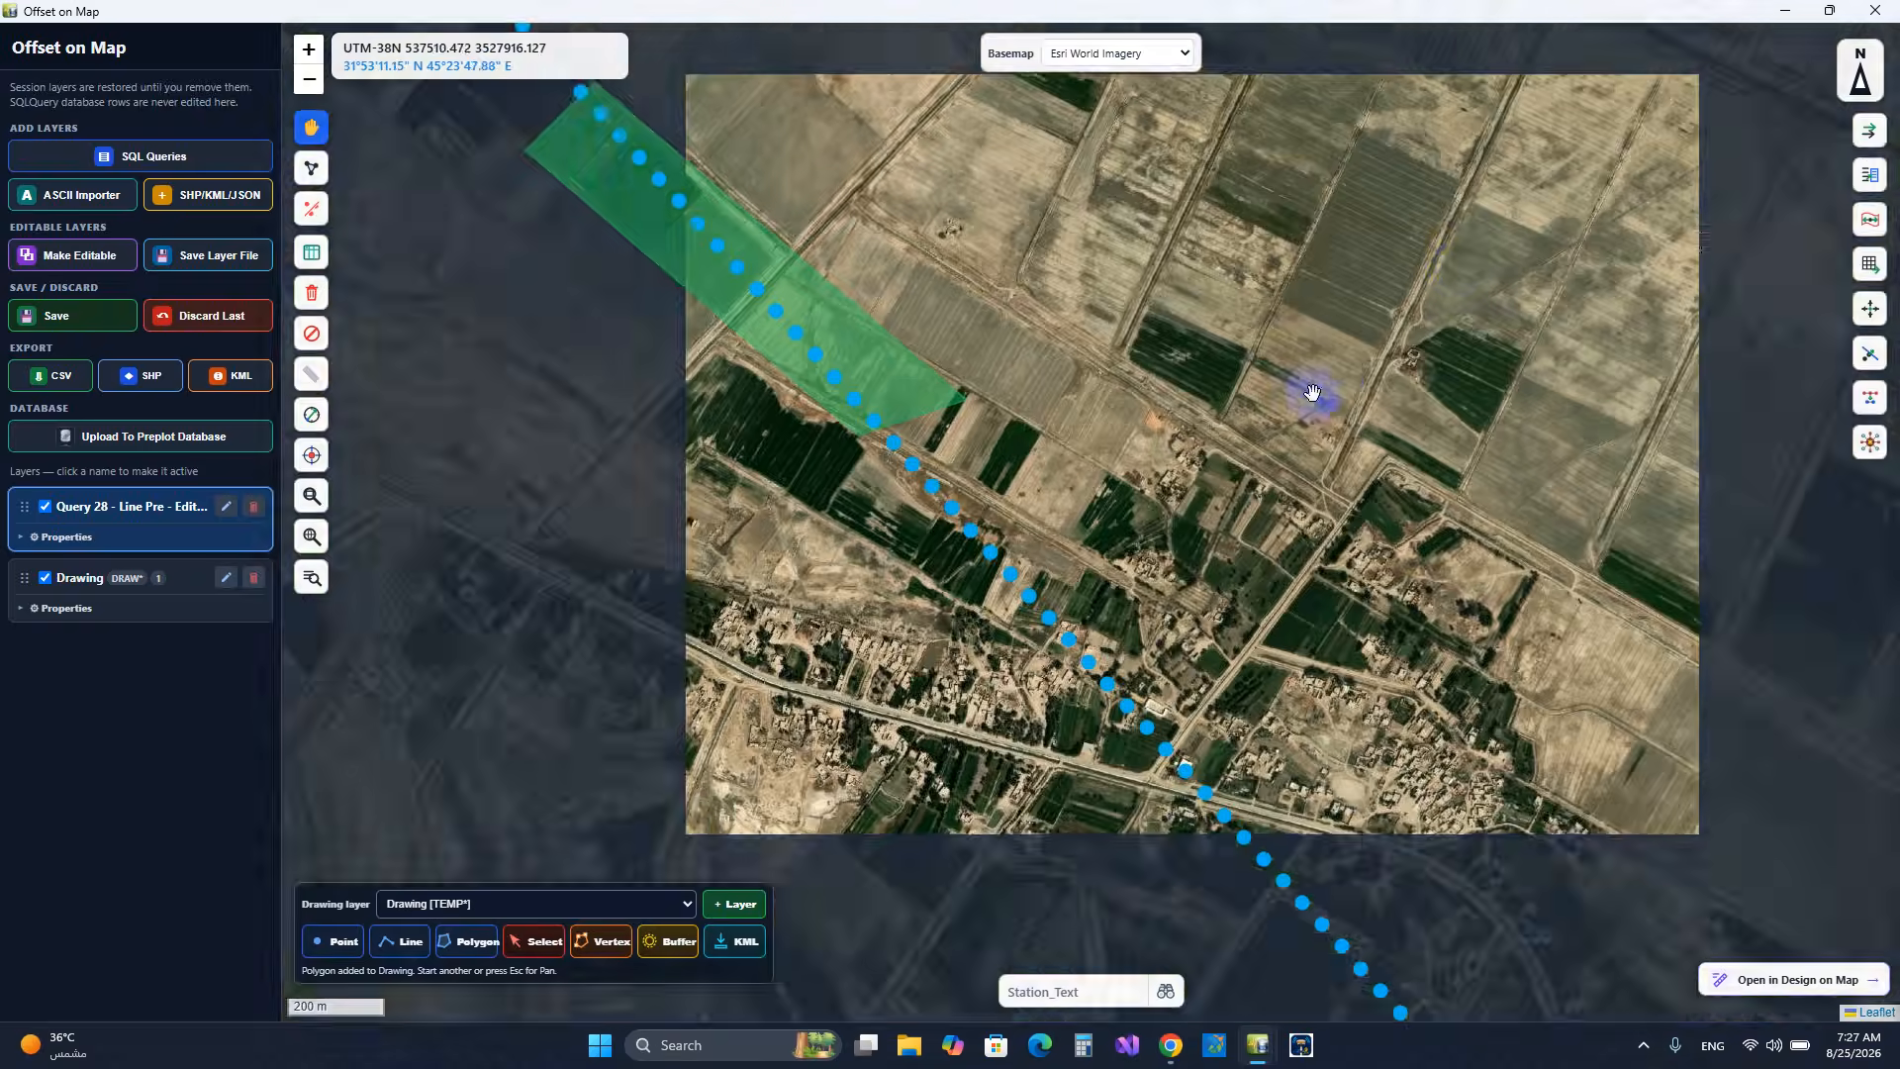
{"action": "left_click_drag", "start_coordinate": [1315, 382], "coordinate": [1654, 700]}
{"action": "scroll", "coordinate": [1302, 615], "scroll_direction": "up", "scroll_amount": 1}
{"action": "left_click_drag", "start_coordinate": [1338, 622], "coordinate": [1525, 622]}
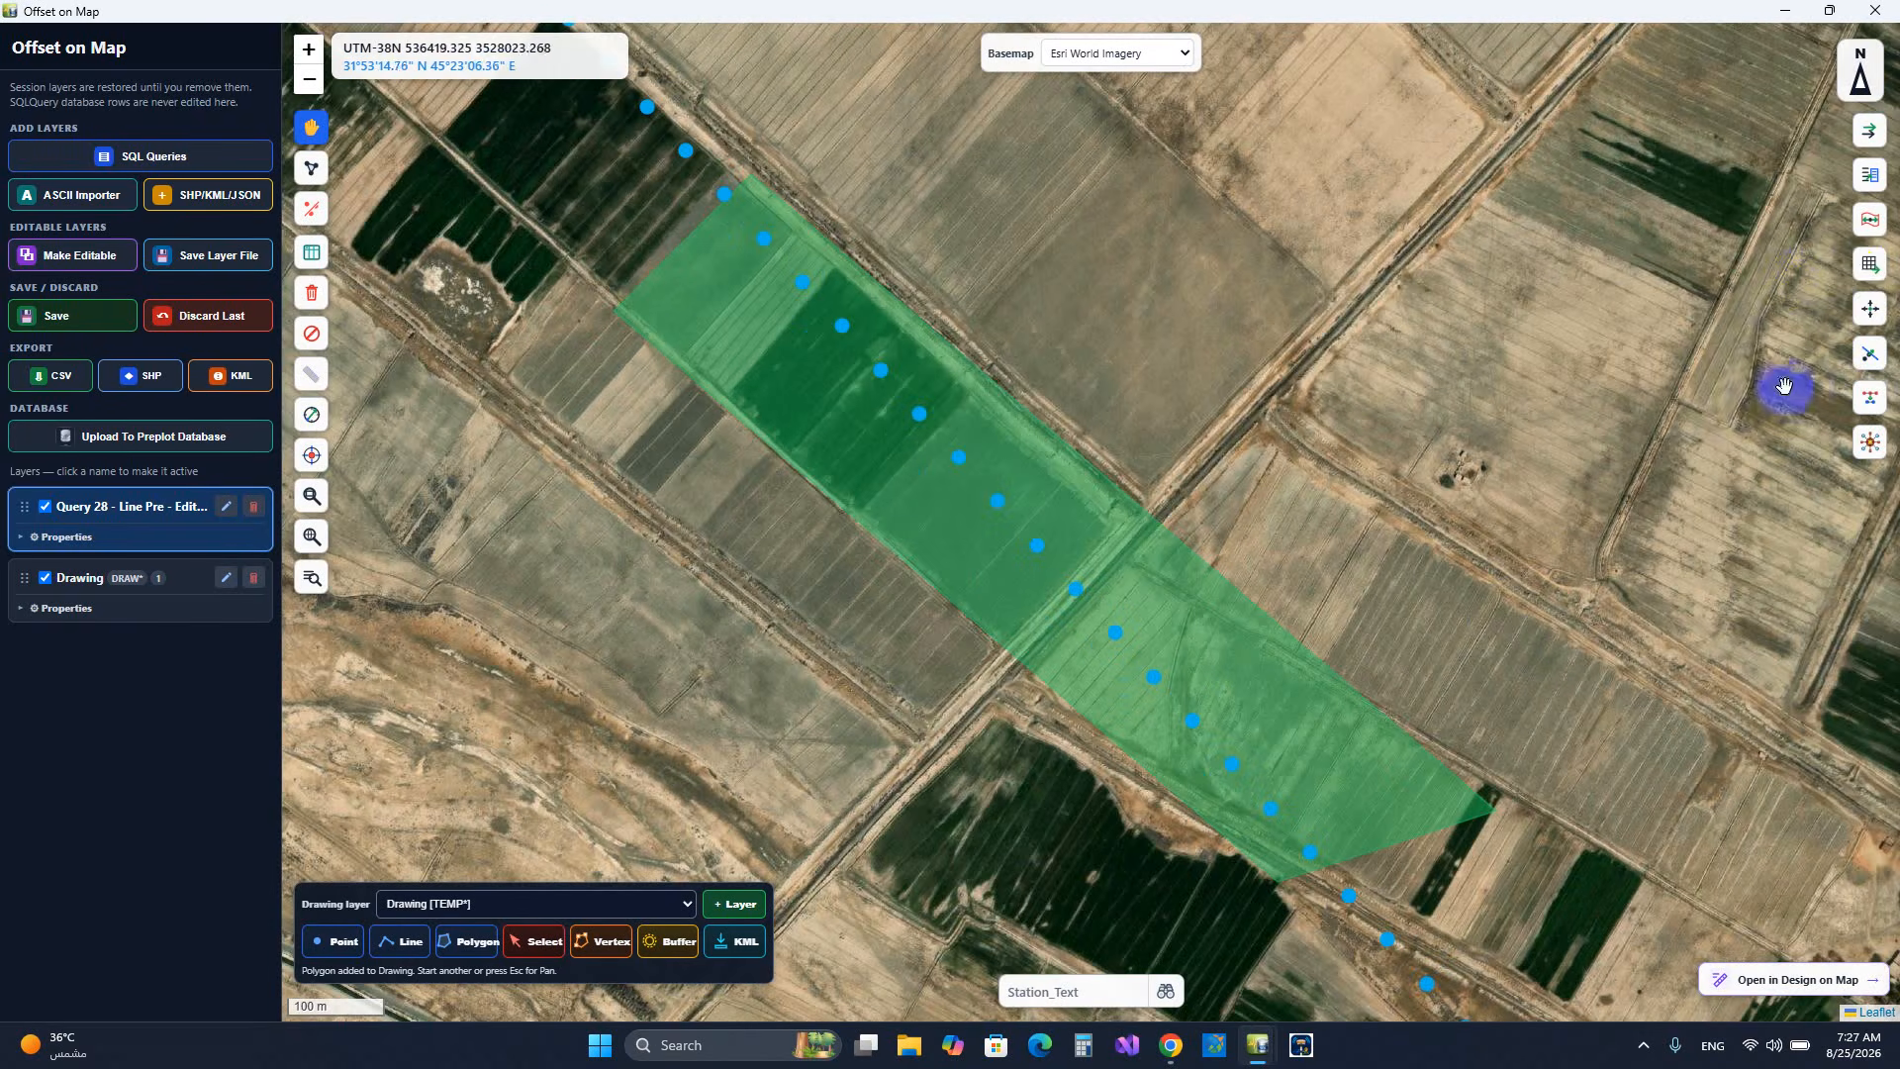
{"action": "left_click", "coordinate": [1870, 268]}
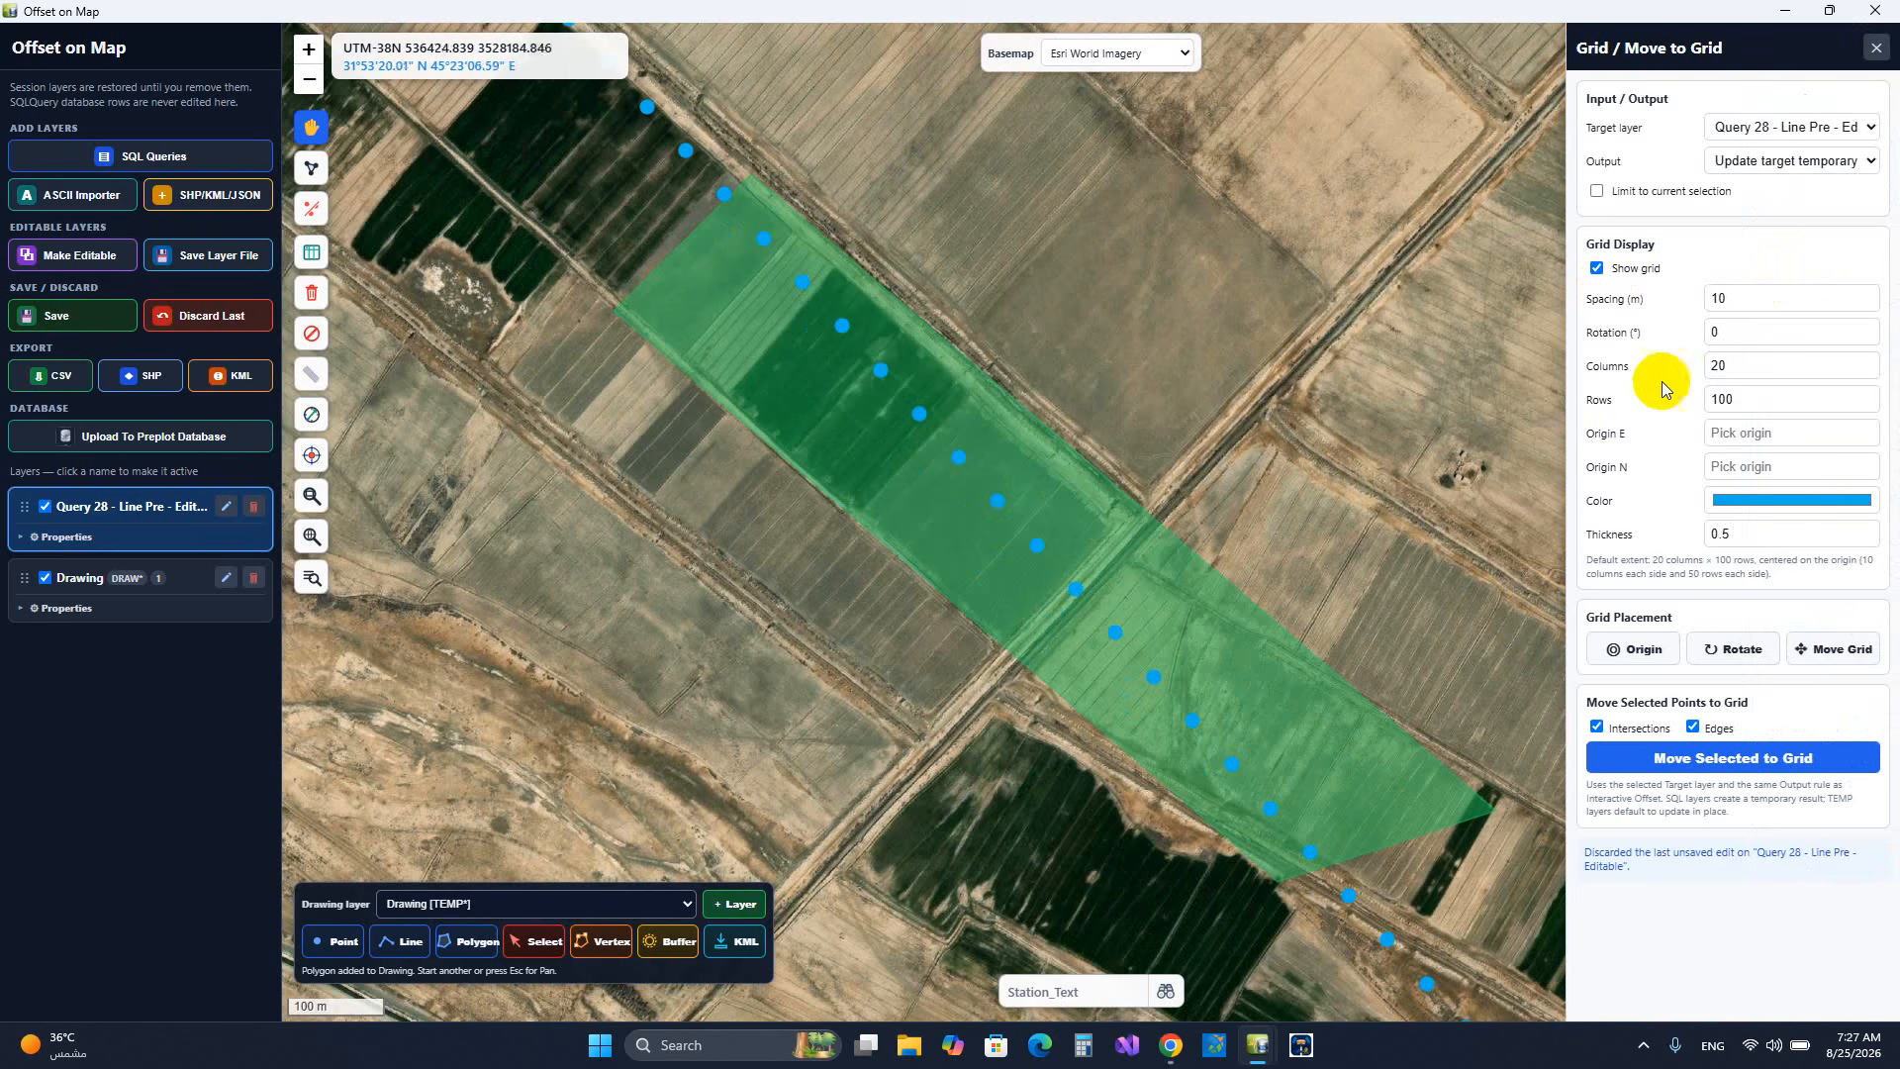
{"action": "left_click_drag", "start_coordinate": [1733, 298], "coordinate": [1694, 312]}
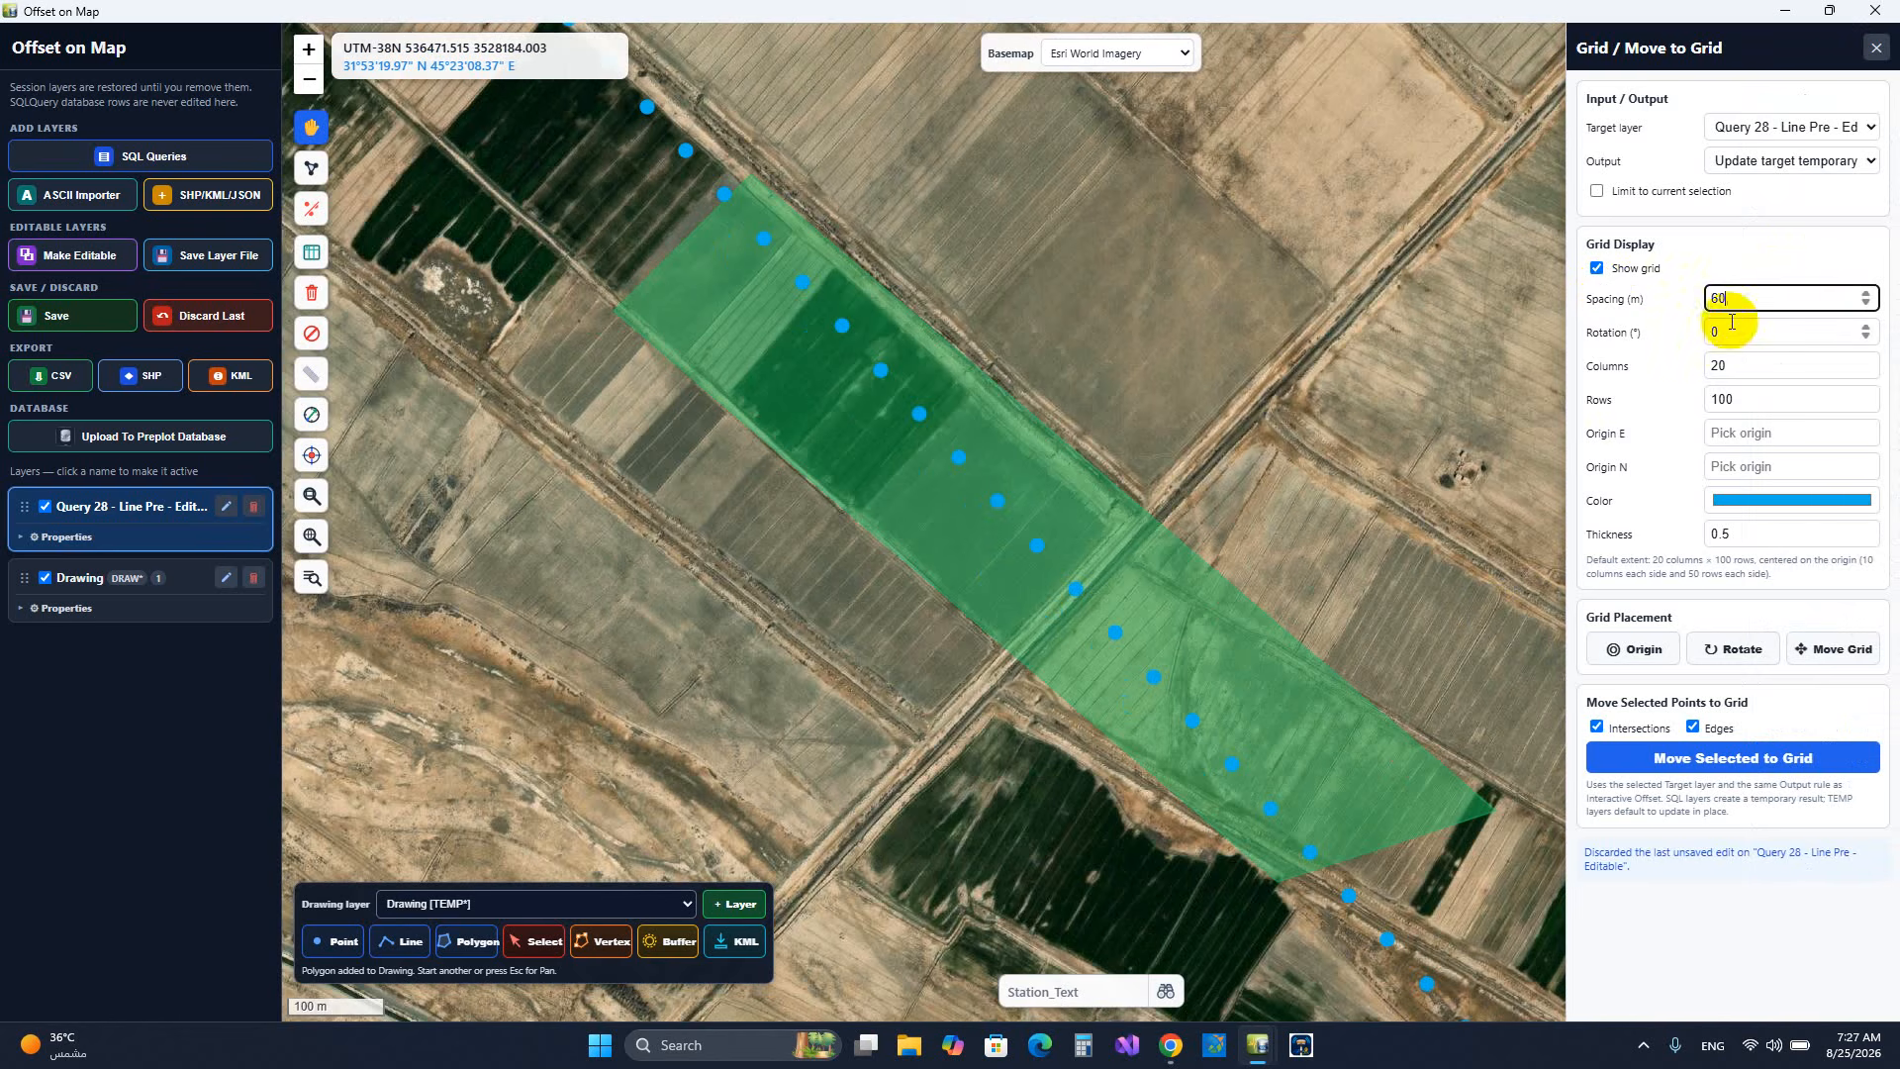
- Set the grid origin on the point just southeast of the obstacle and rotate the grid to 318° using the point northwest of it
{"action": "left_click", "coordinate": [1635, 651]}
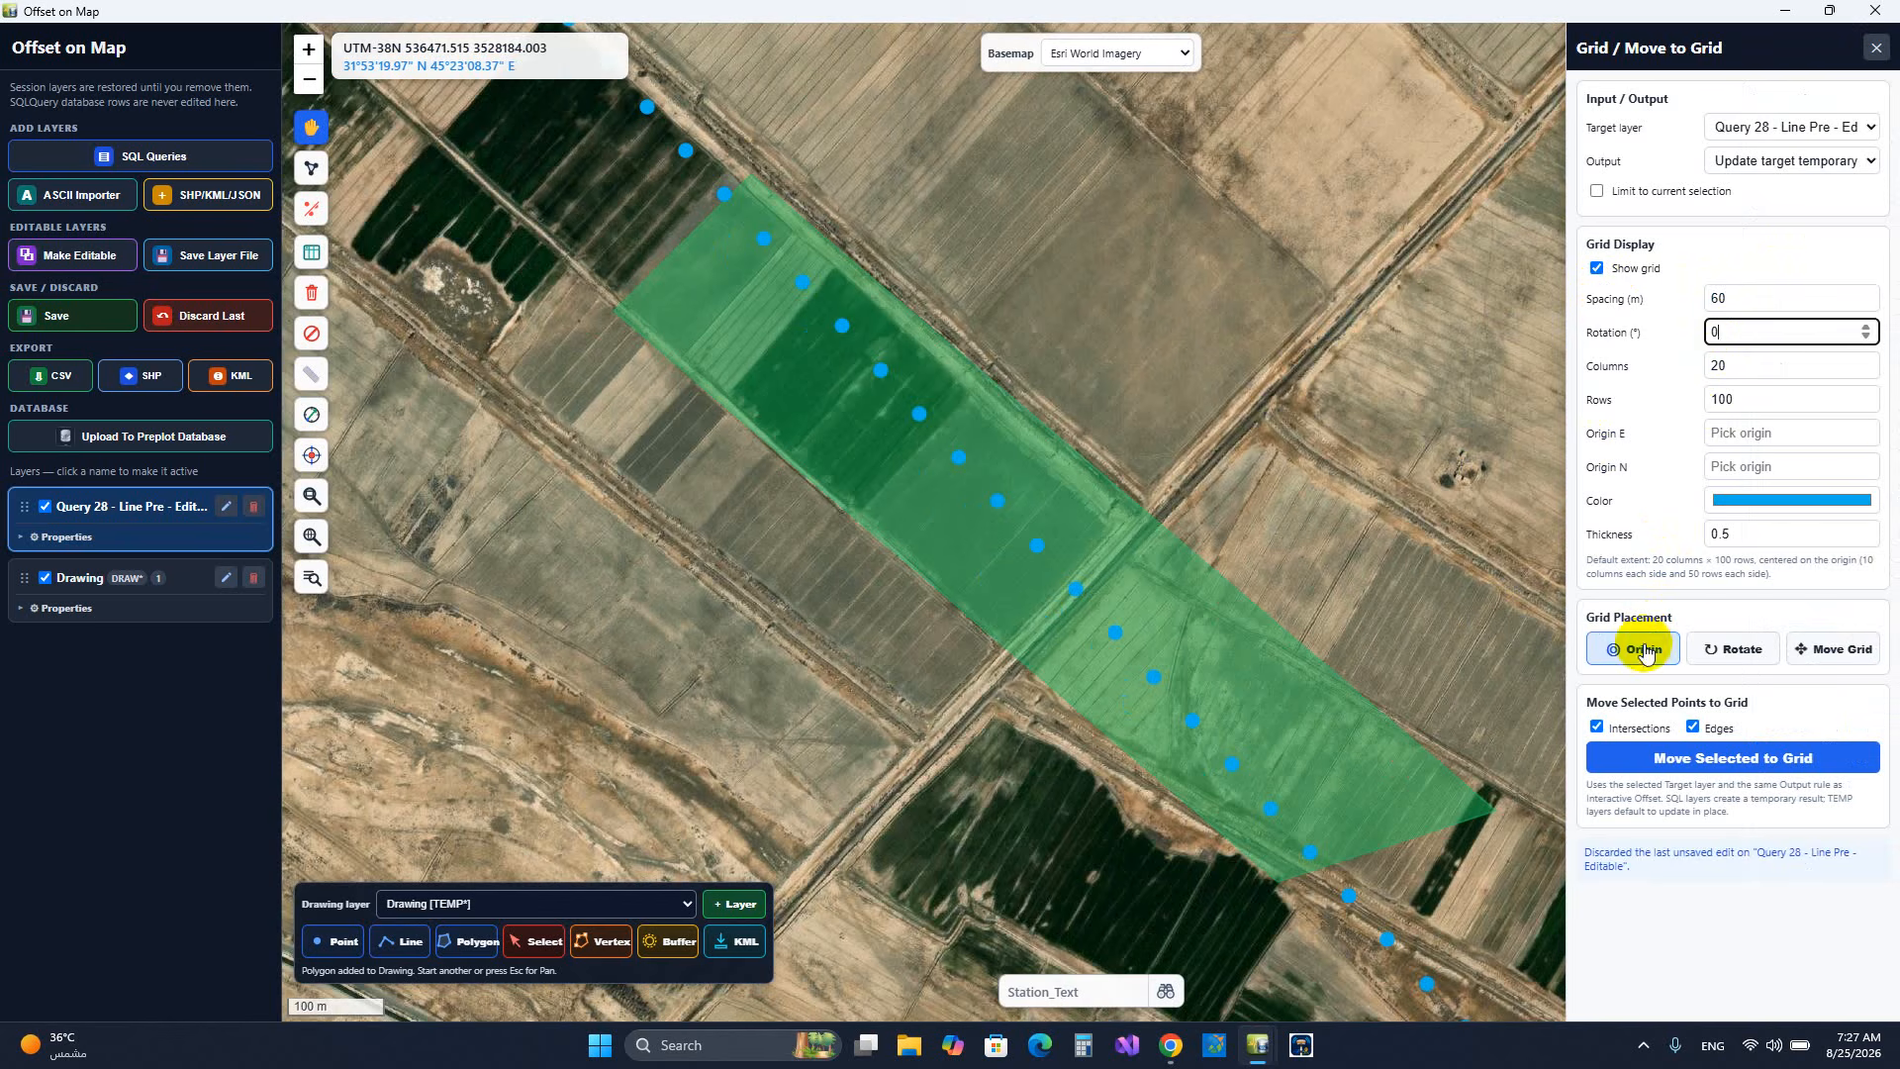
{"action": "left_click", "coordinate": [1348, 902]}
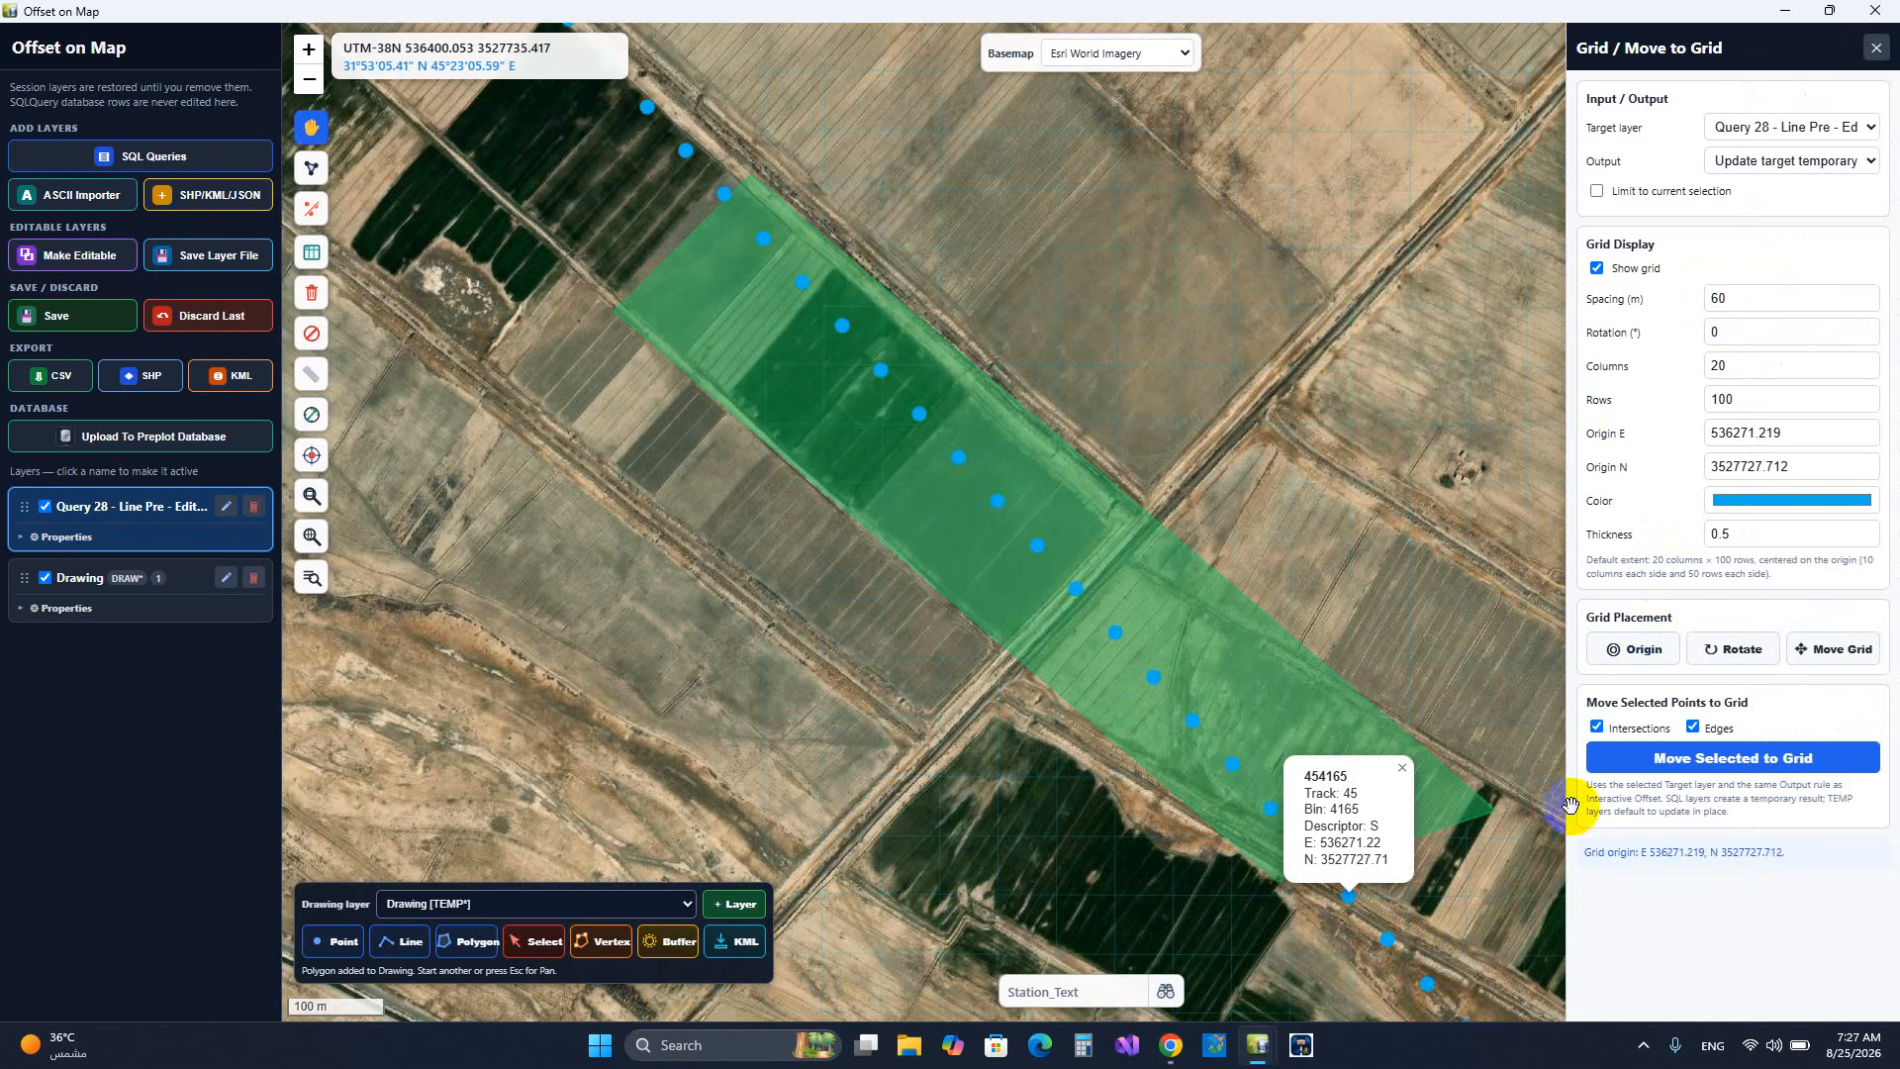
{"action": "left_click", "coordinate": [1704, 644]}
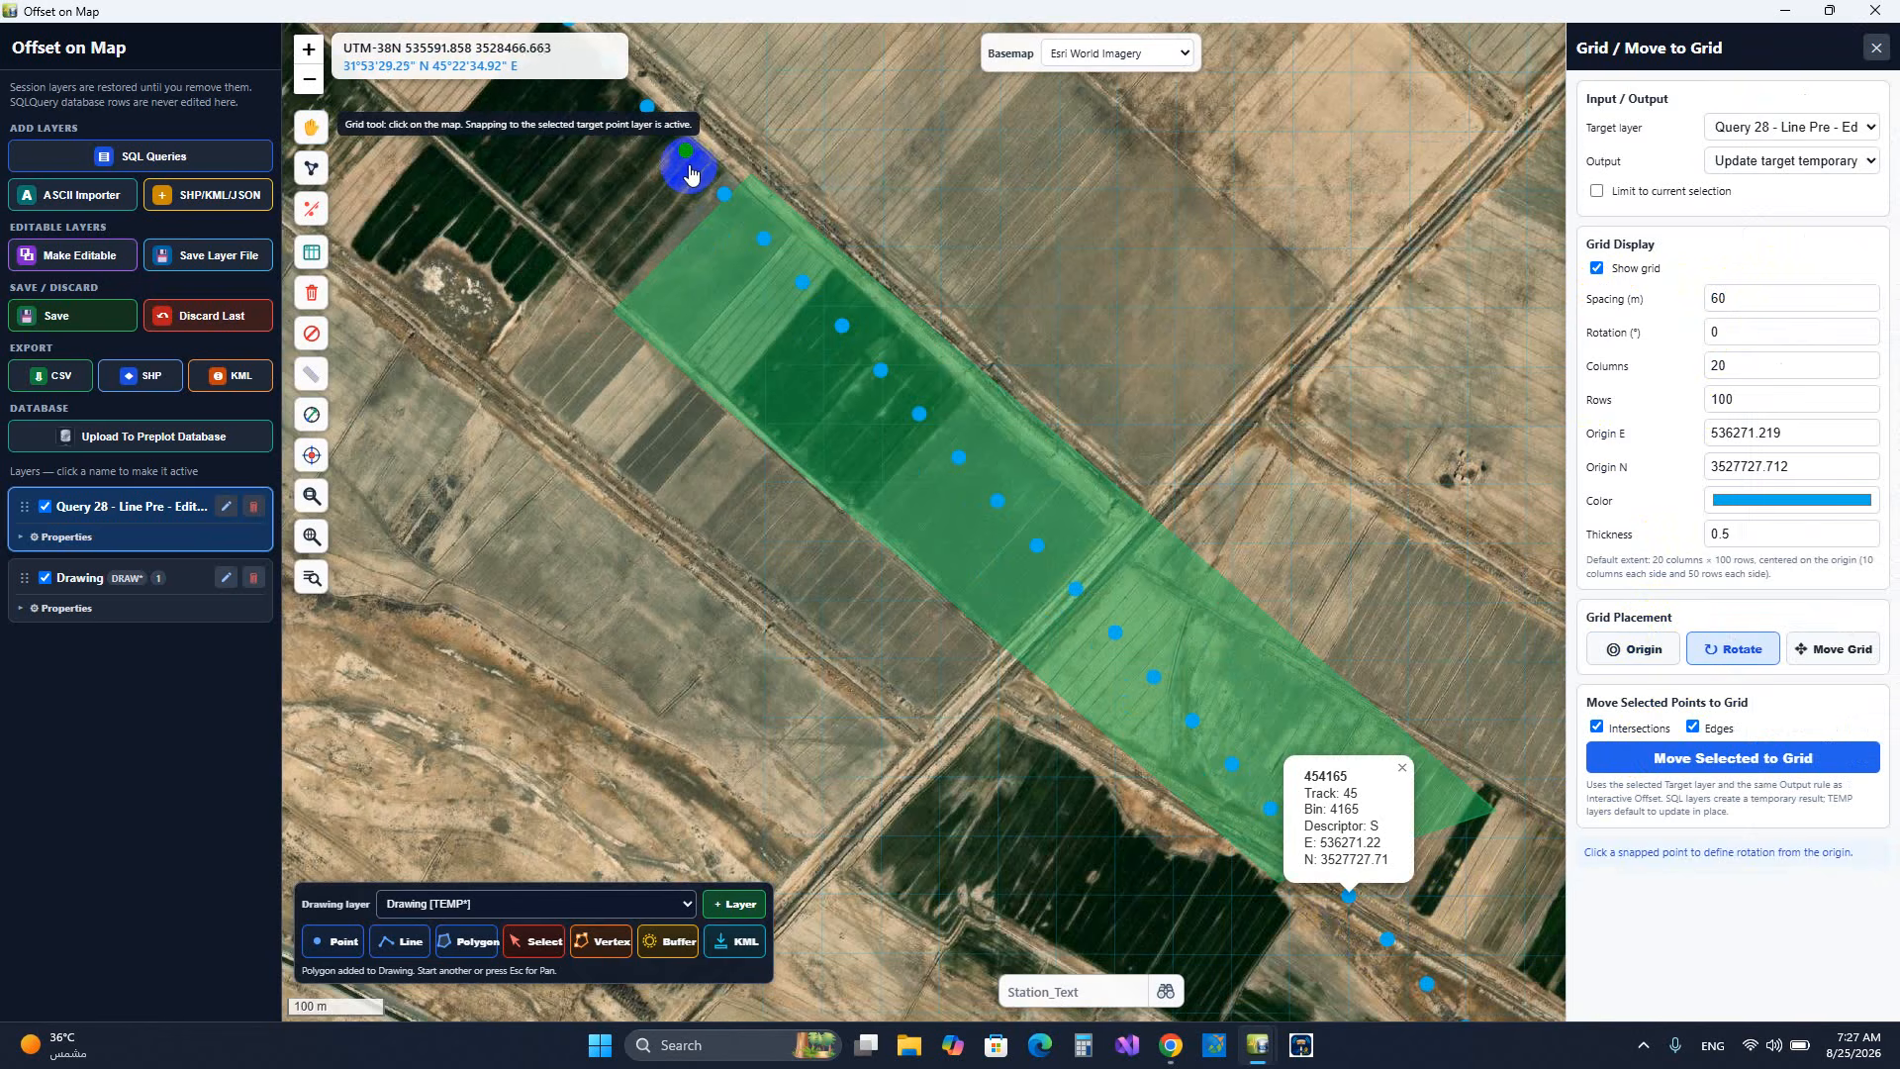
{"action": "left_click", "coordinate": [700, 238]}
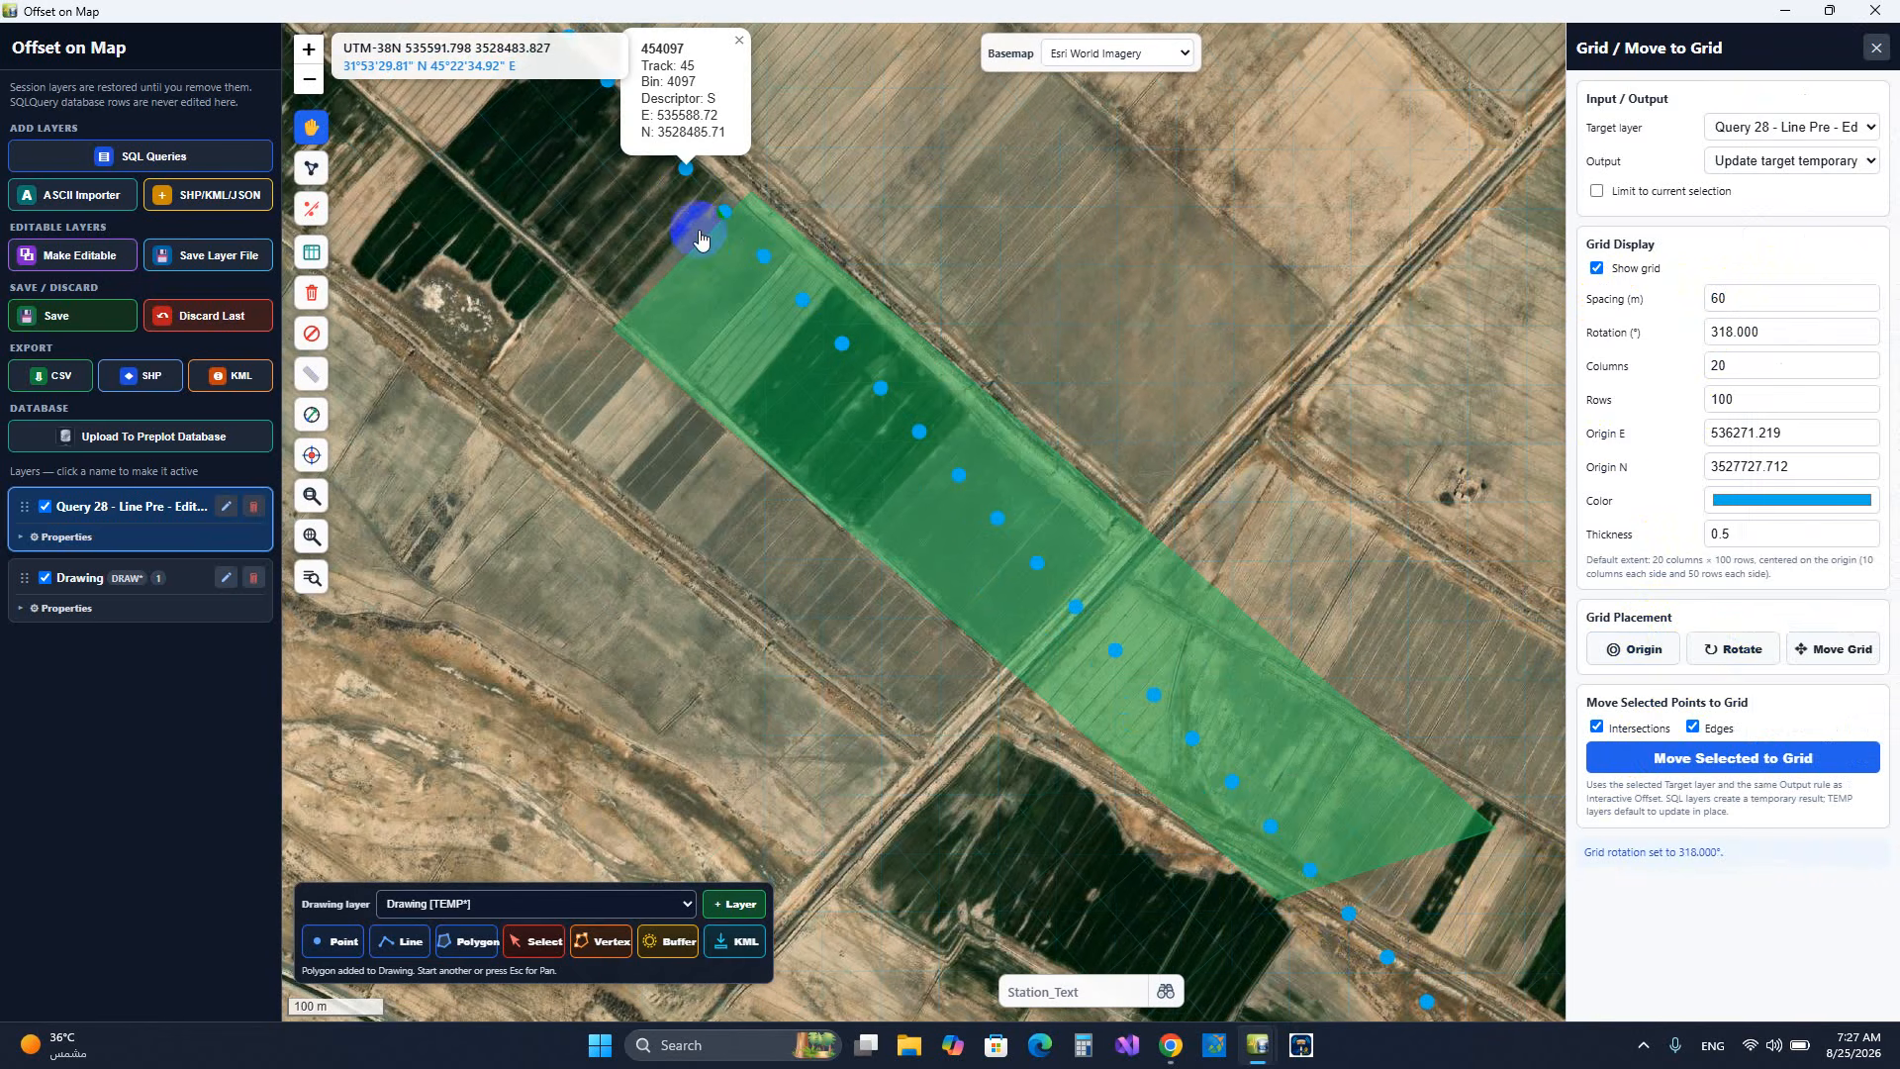
- Change the grid line color to magenta and set its thickness to 2
{"action": "left_click", "coordinate": [1788, 501]}
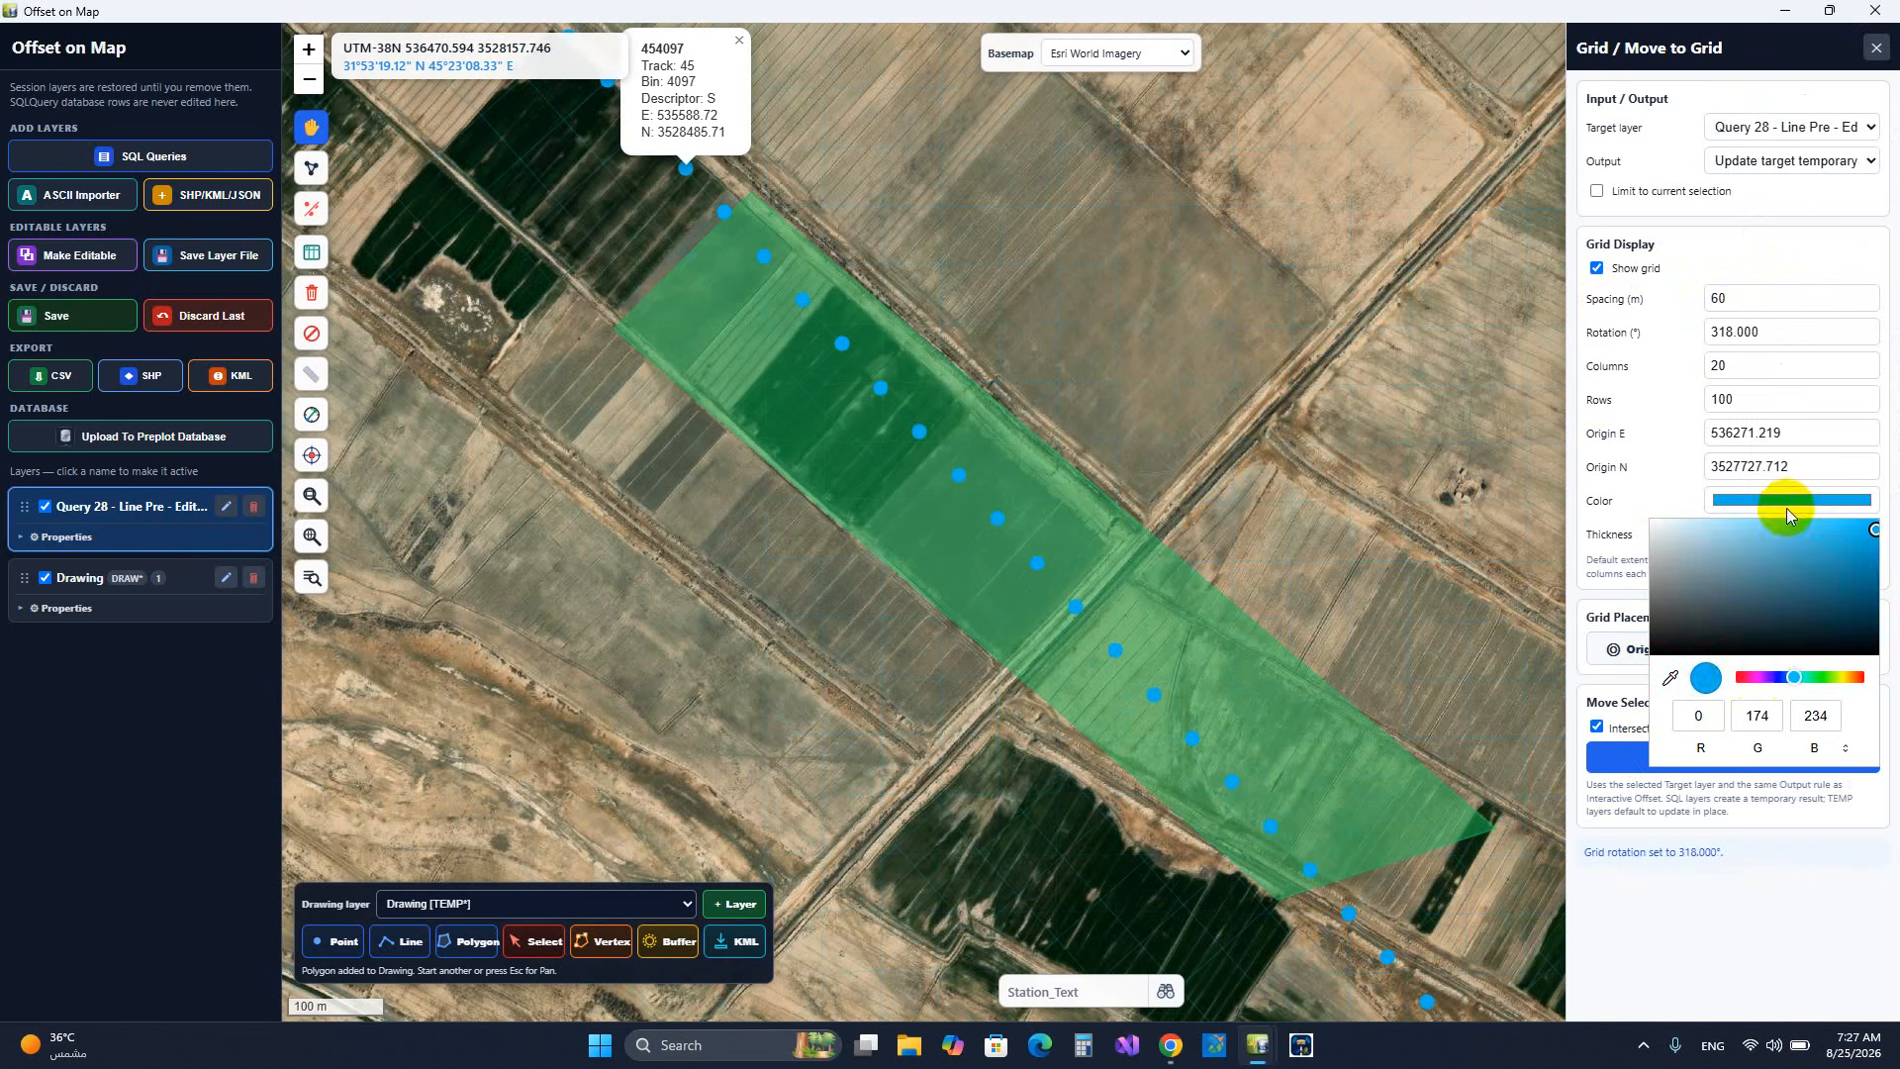
{"action": "left_click", "coordinate": [1755, 677]}
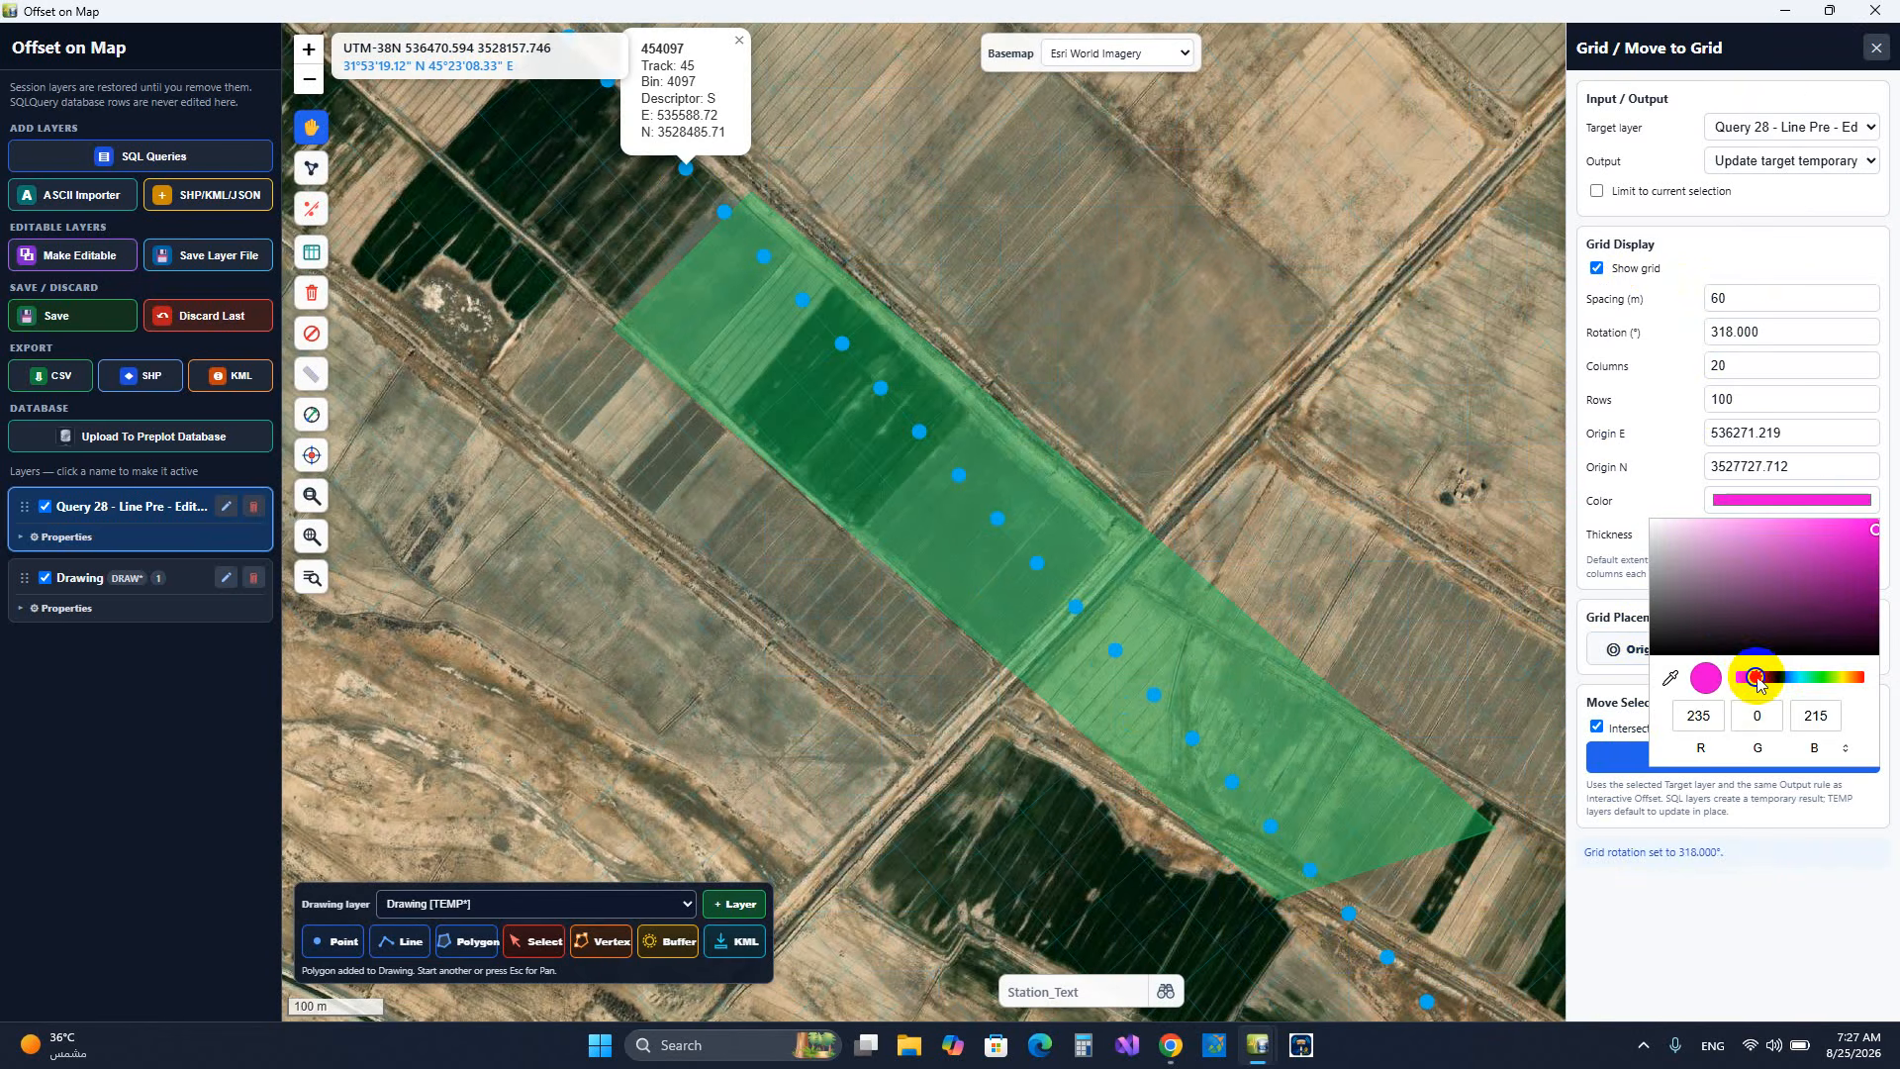
{"action": "left_click", "coordinate": [1766, 396]}
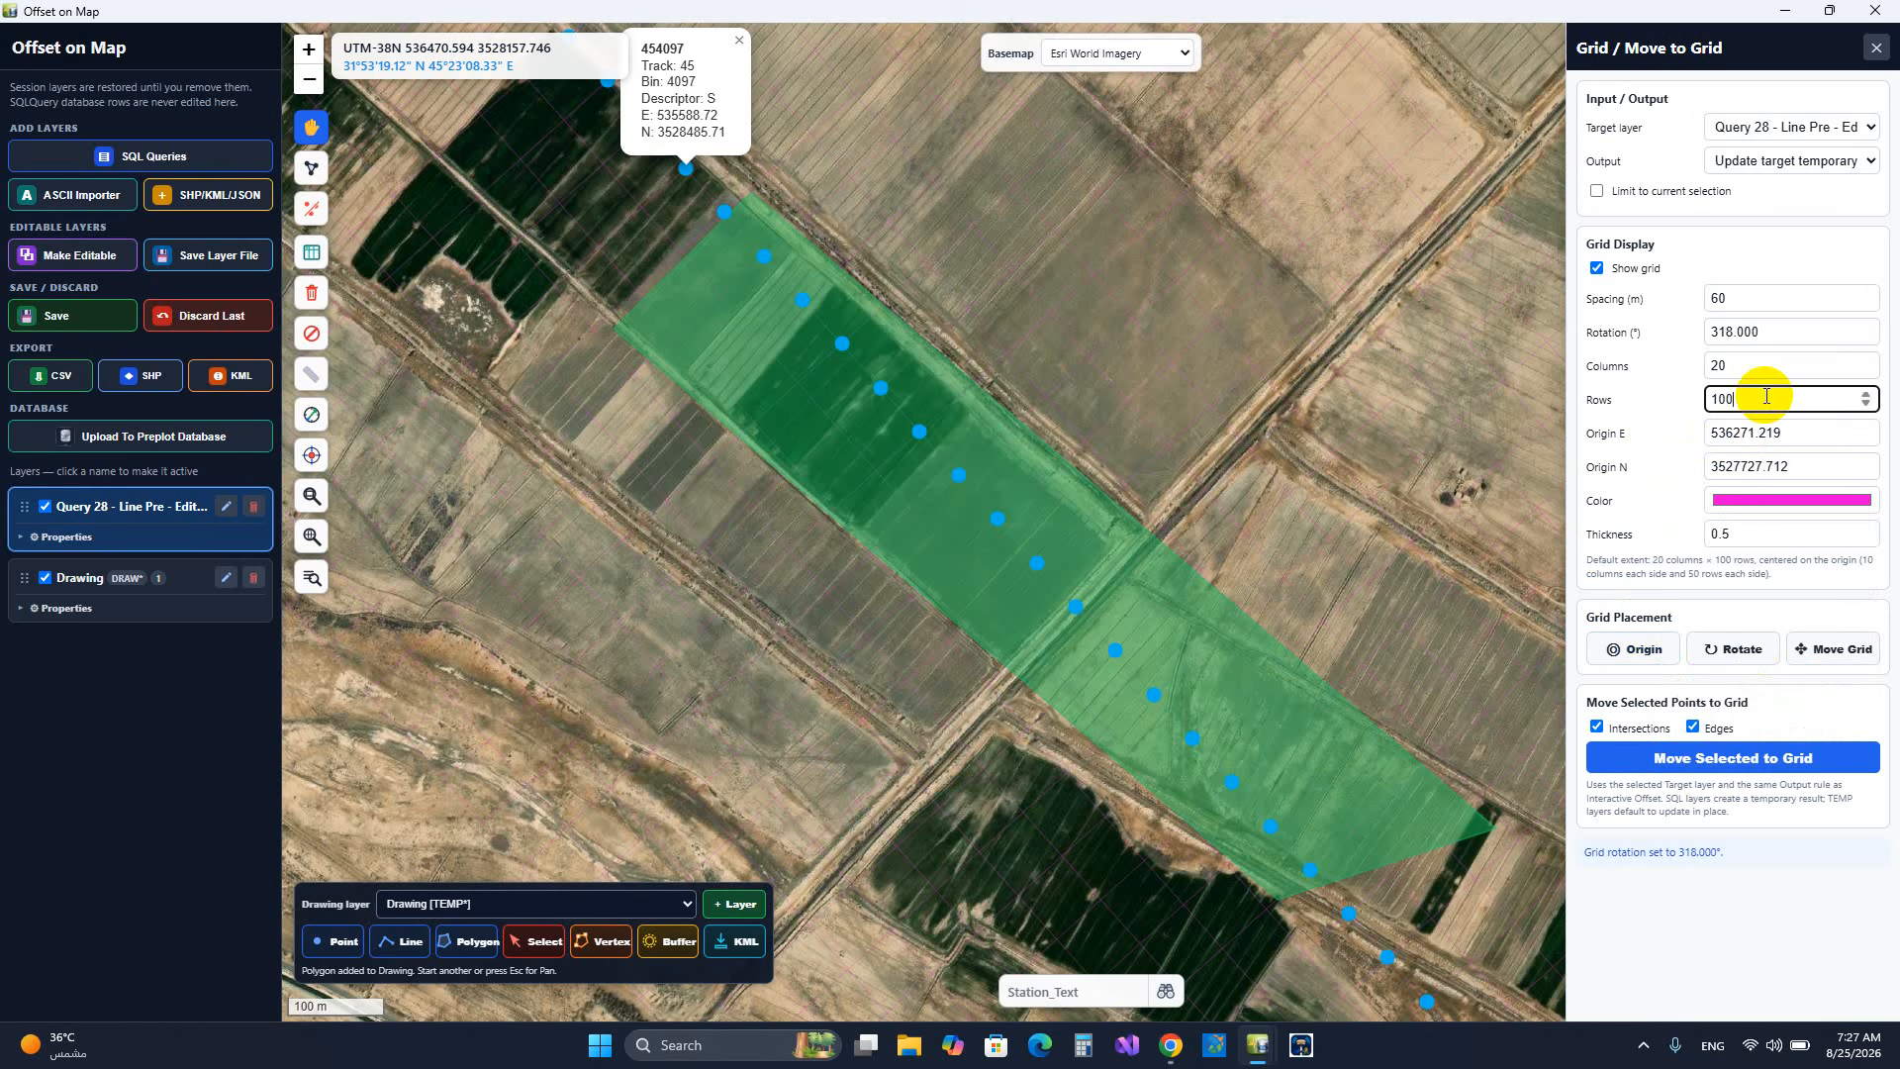
{"action": "double_click", "coordinate": [1730, 535]}
{"action": "type", "text": "2"}
{"action": "left_click", "coordinate": [1758, 400]}
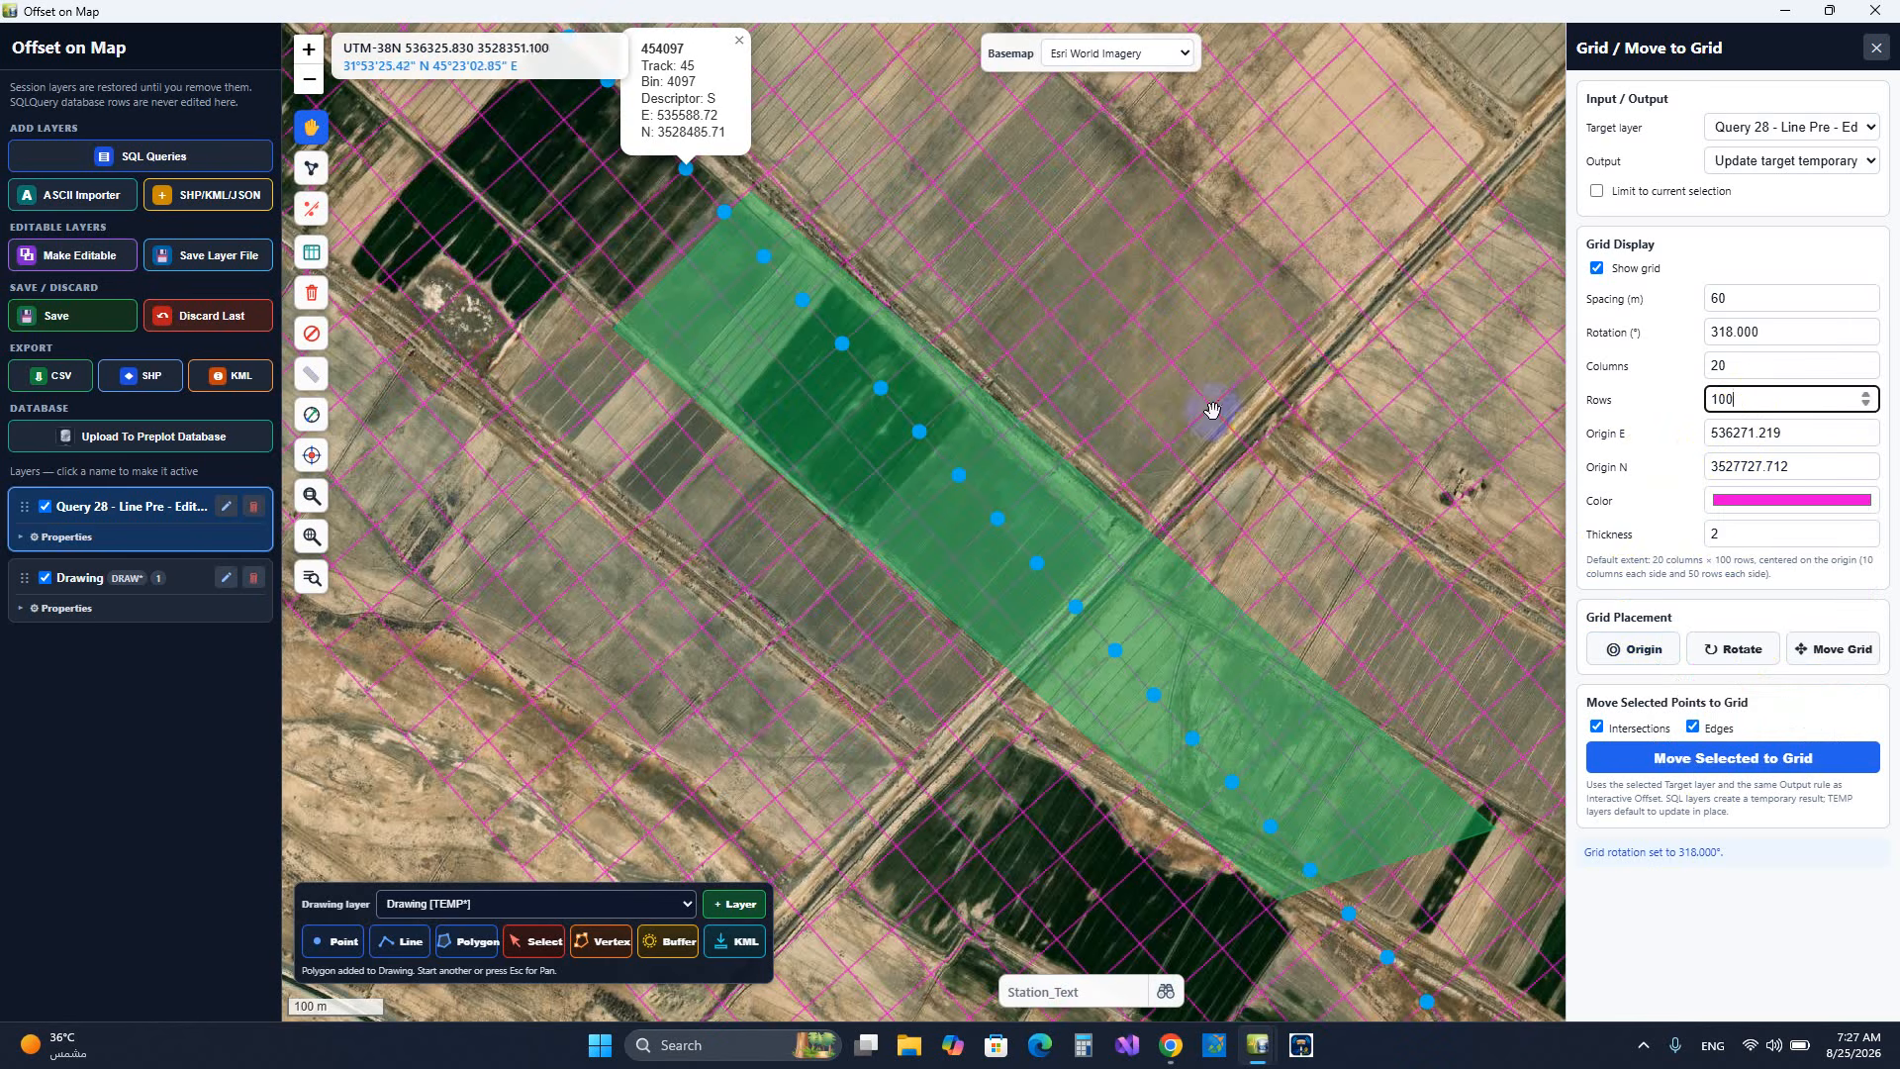
- Switch to Drag Move for the Line Pre layer and choose Intersections only as the grid snap type
{"action": "left_click", "coordinate": [1875, 47]}
{"action": "left_click", "coordinate": [1870, 322]}
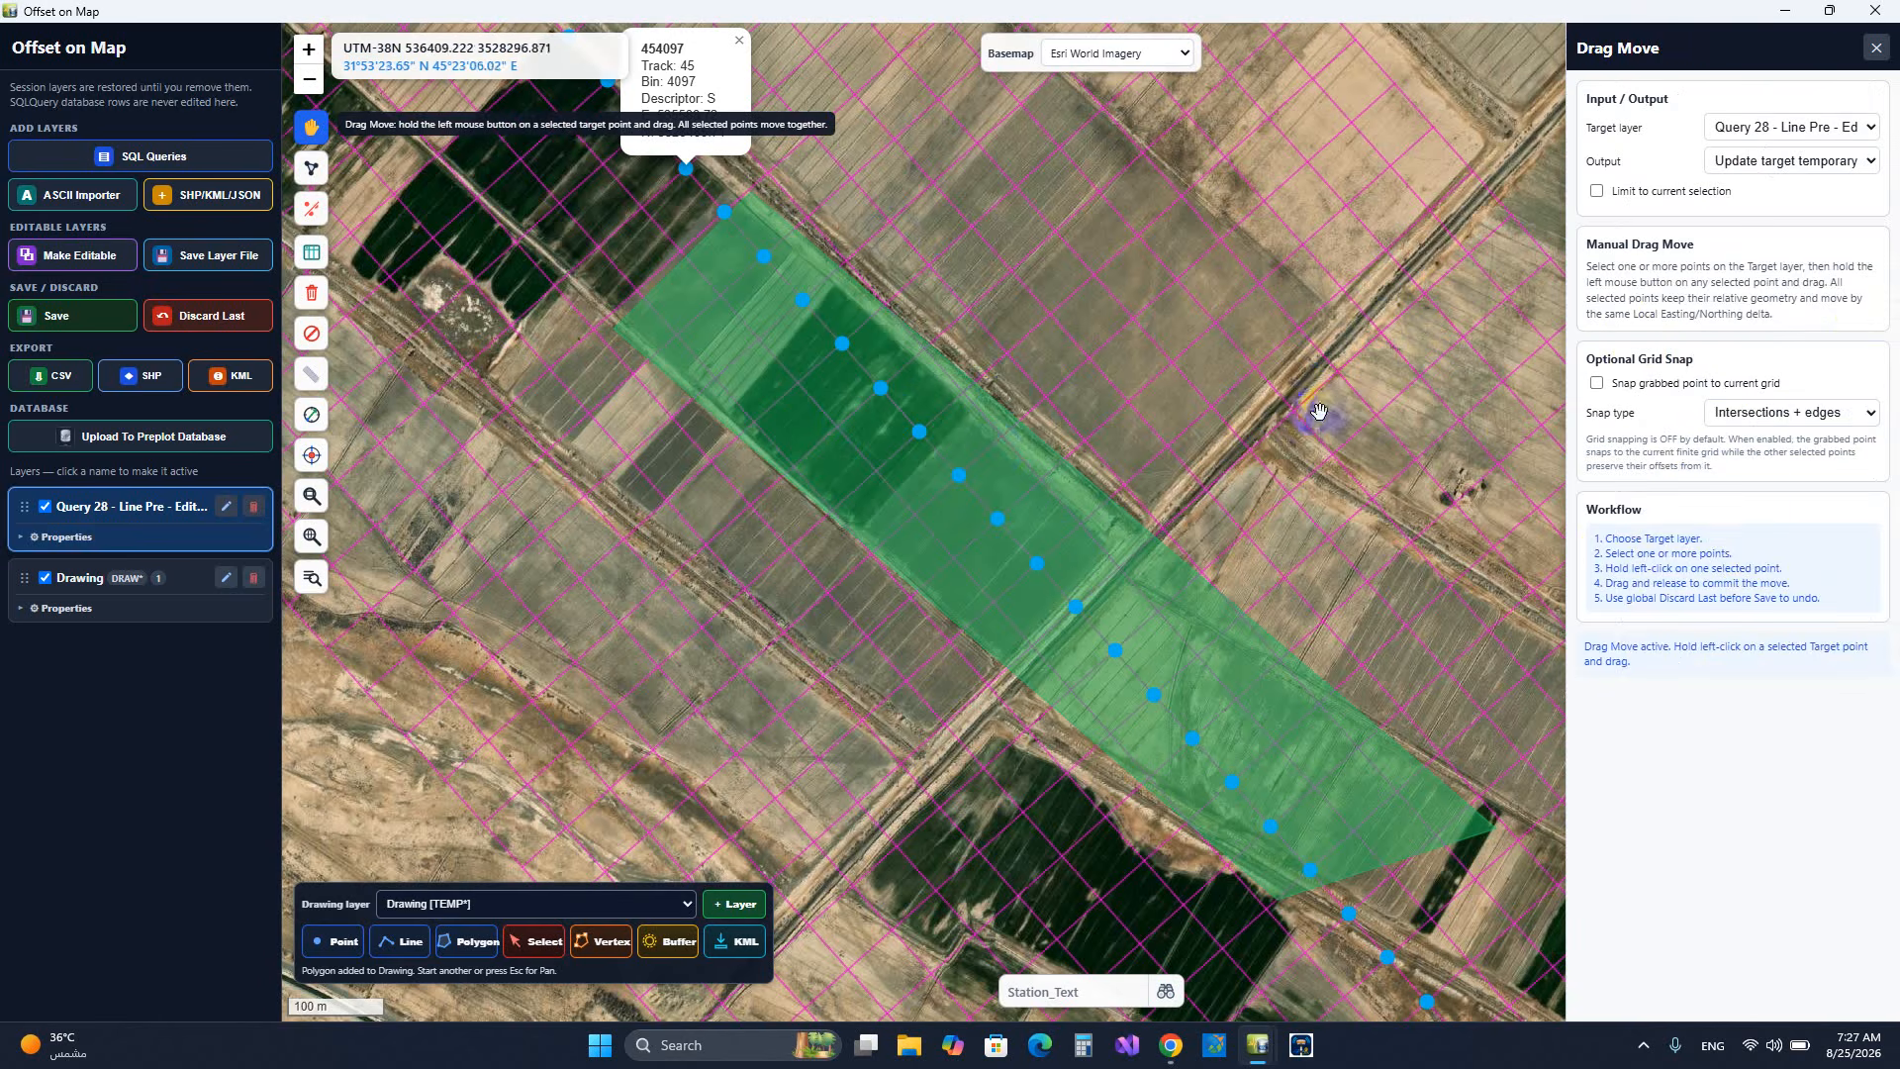
{"action": "left_click_drag", "start_coordinate": [1212, 476], "coordinate": [1144, 407]}
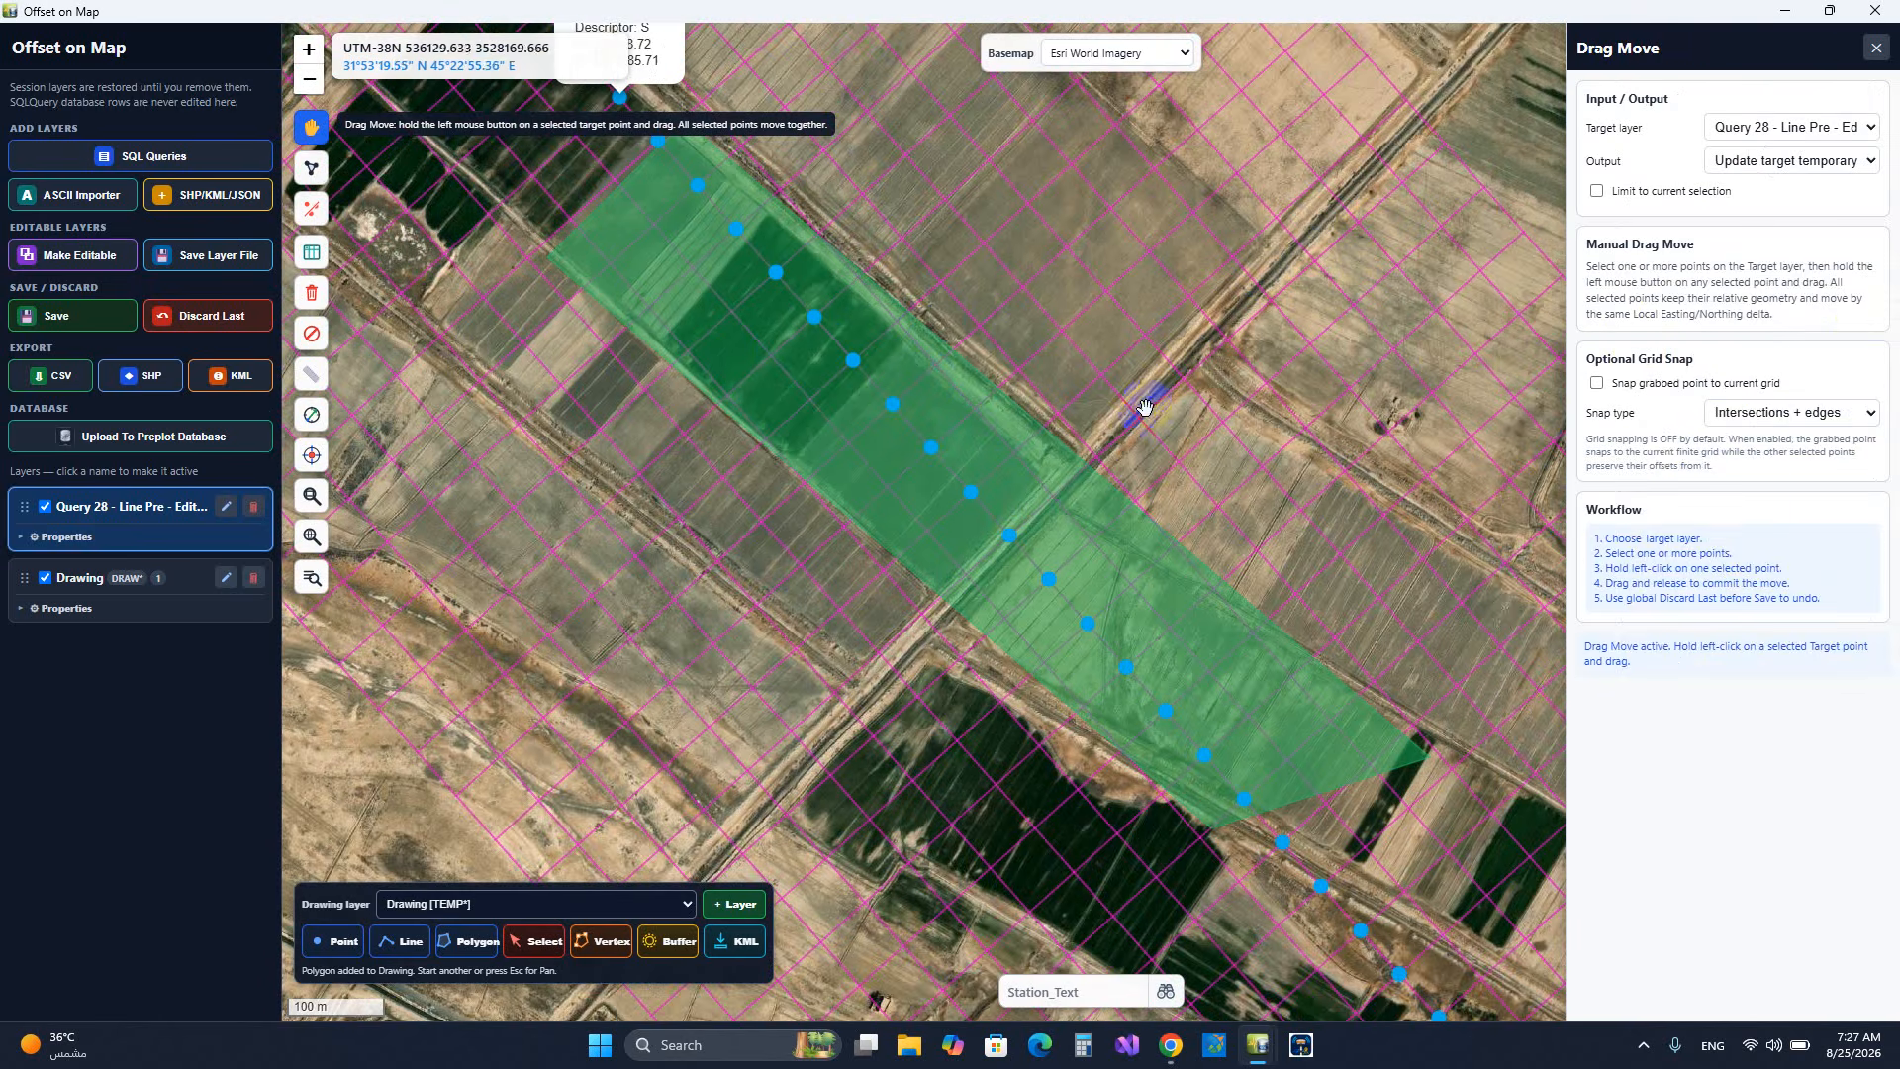
{"action": "left_click", "coordinate": [1811, 413]}
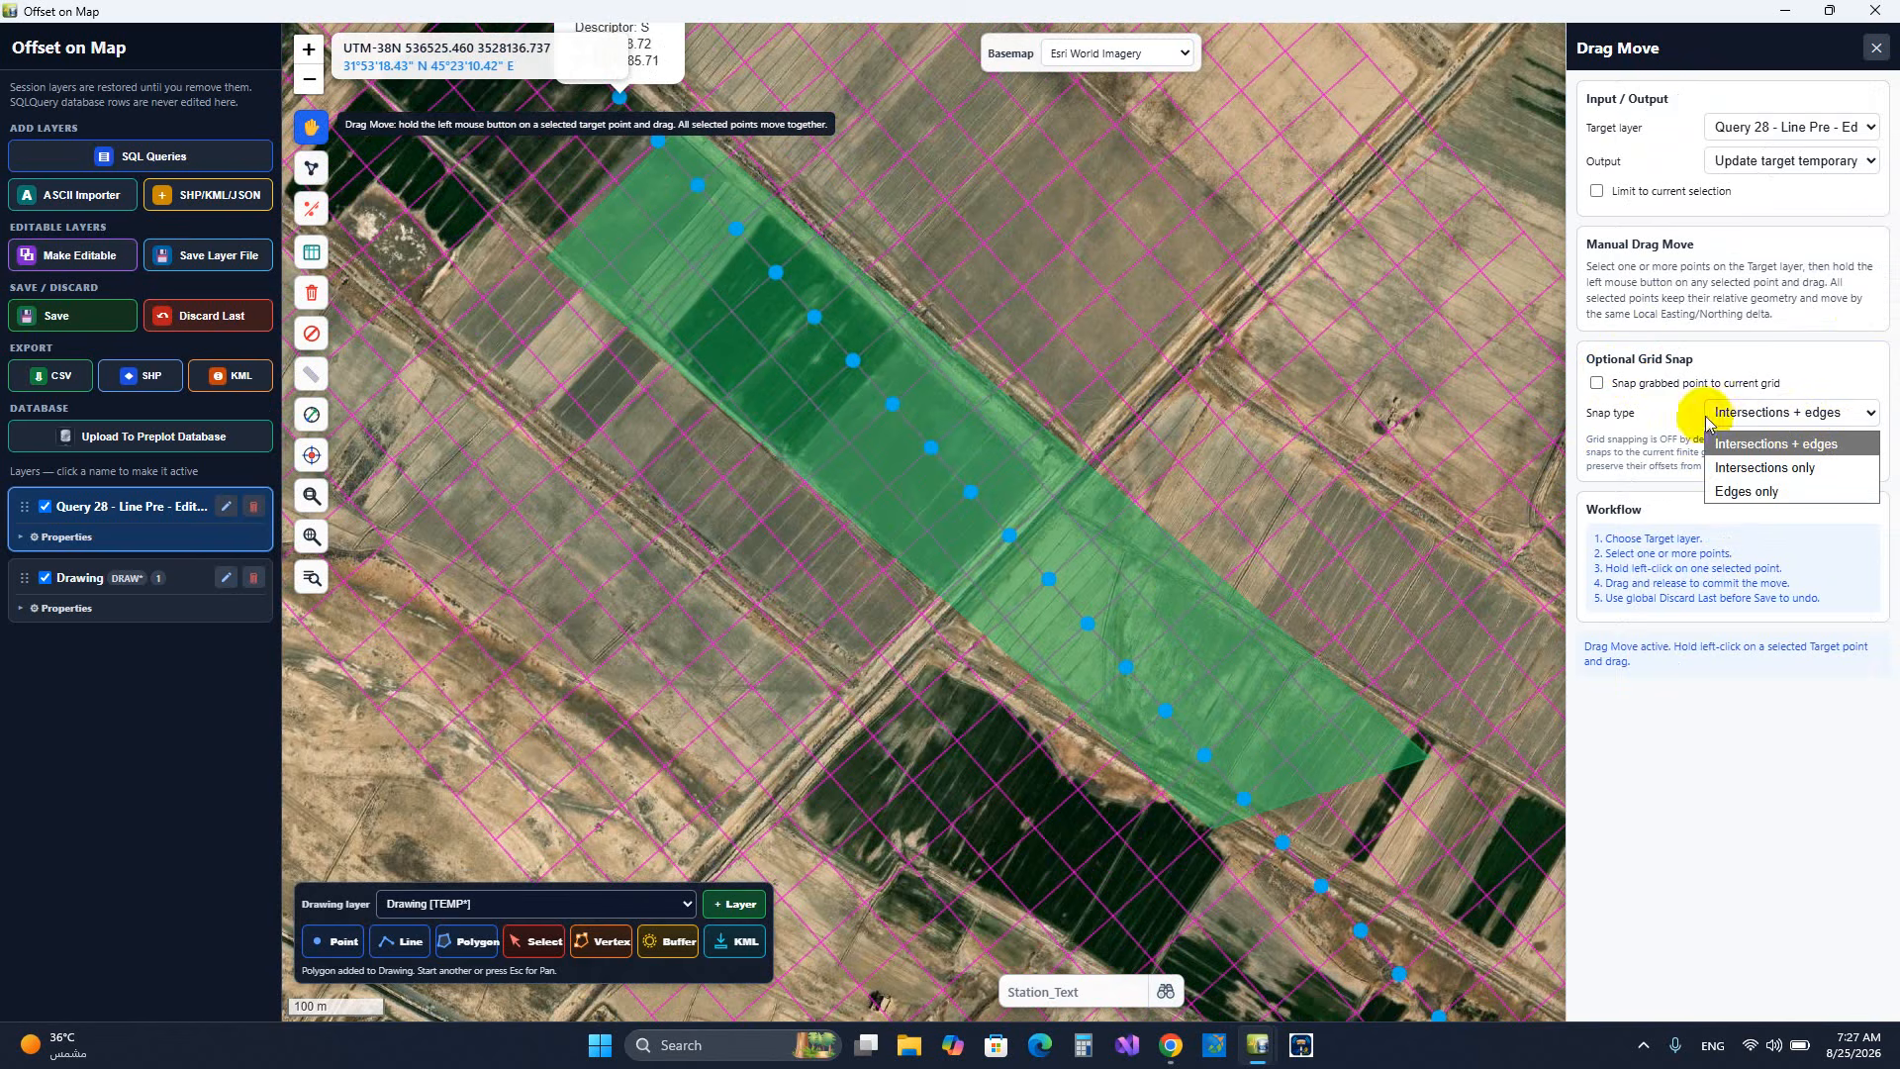
{"action": "left_click", "coordinate": [1751, 468]}
- Select a point inside the obstacle, enable snapping to the current grid and move the point to an intersection northeast of the obstacle
{"action": "left_click", "coordinate": [933, 455]}
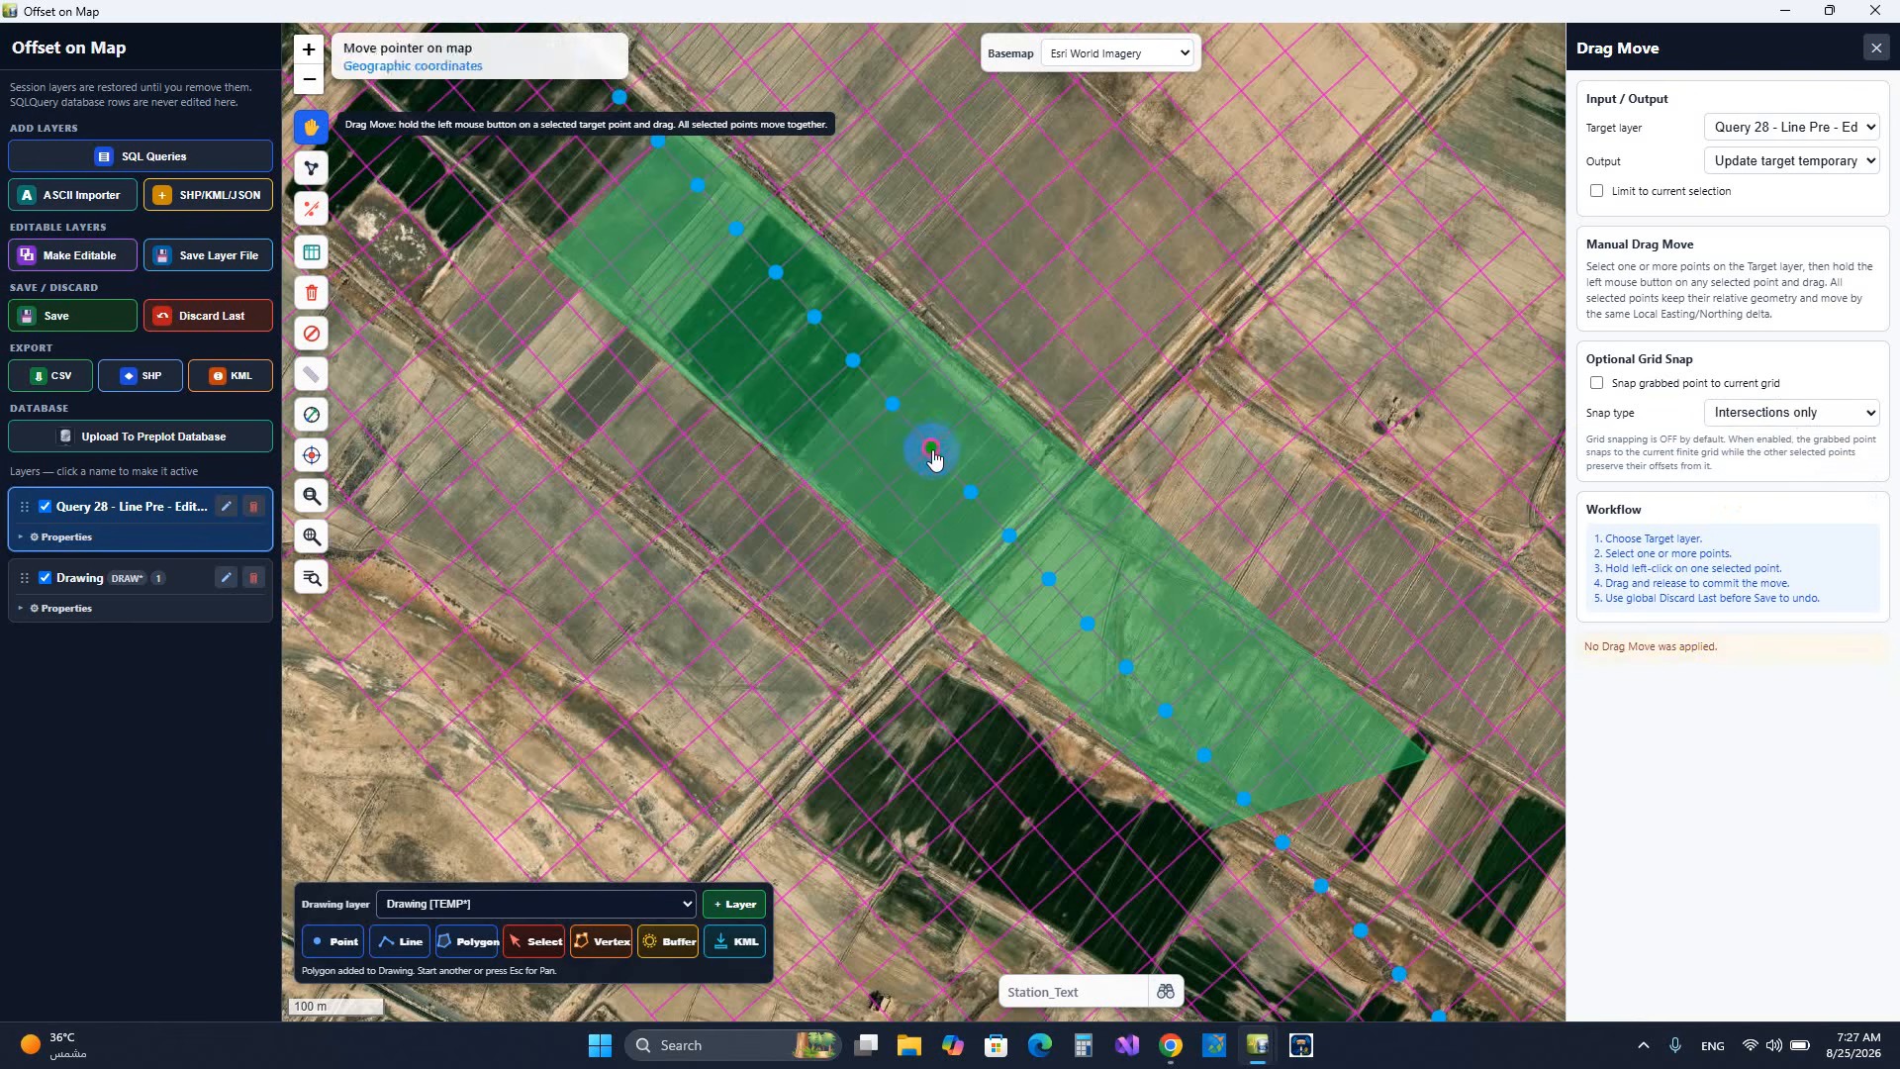
{"action": "left_click_drag", "start_coordinate": [933, 461], "coordinate": [968, 420]}
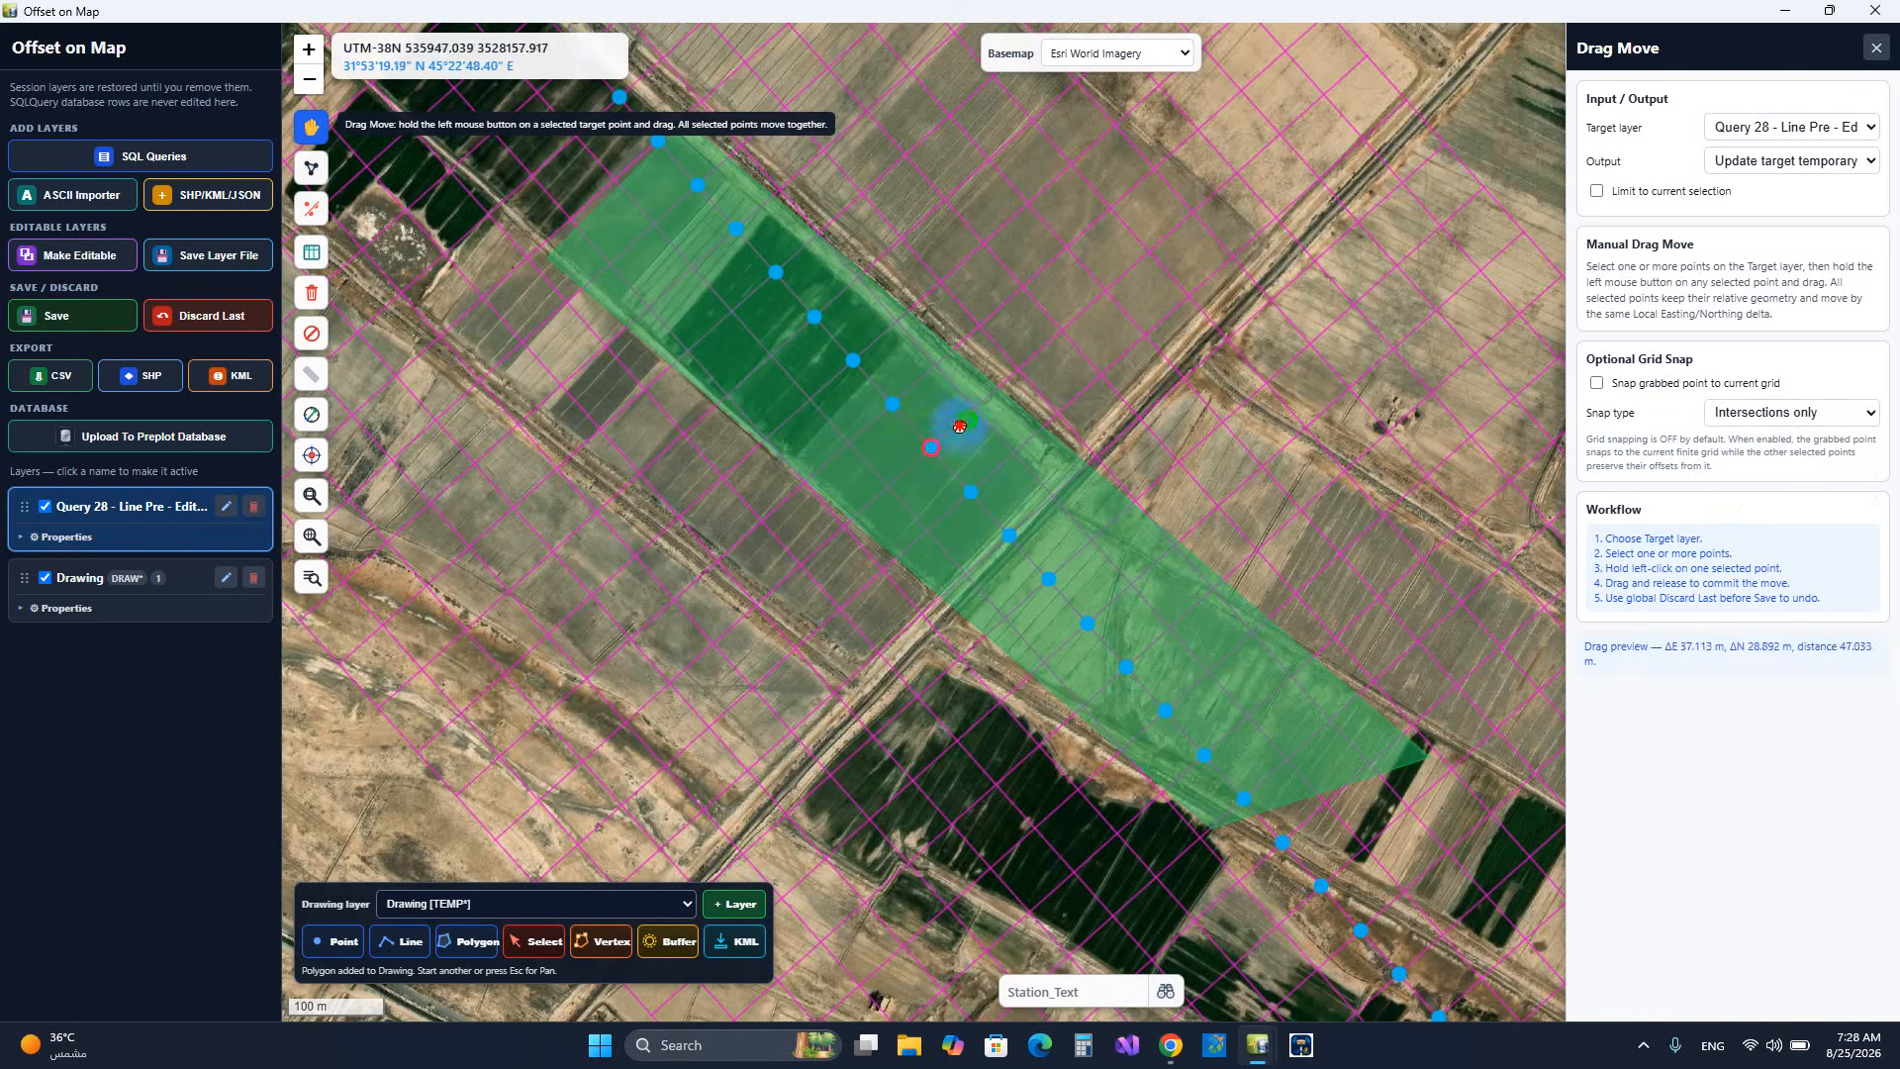
{"action": "left_click", "coordinate": [1597, 383]}
{"action": "left_click_drag", "start_coordinate": [979, 434], "coordinate": [1068, 327]}
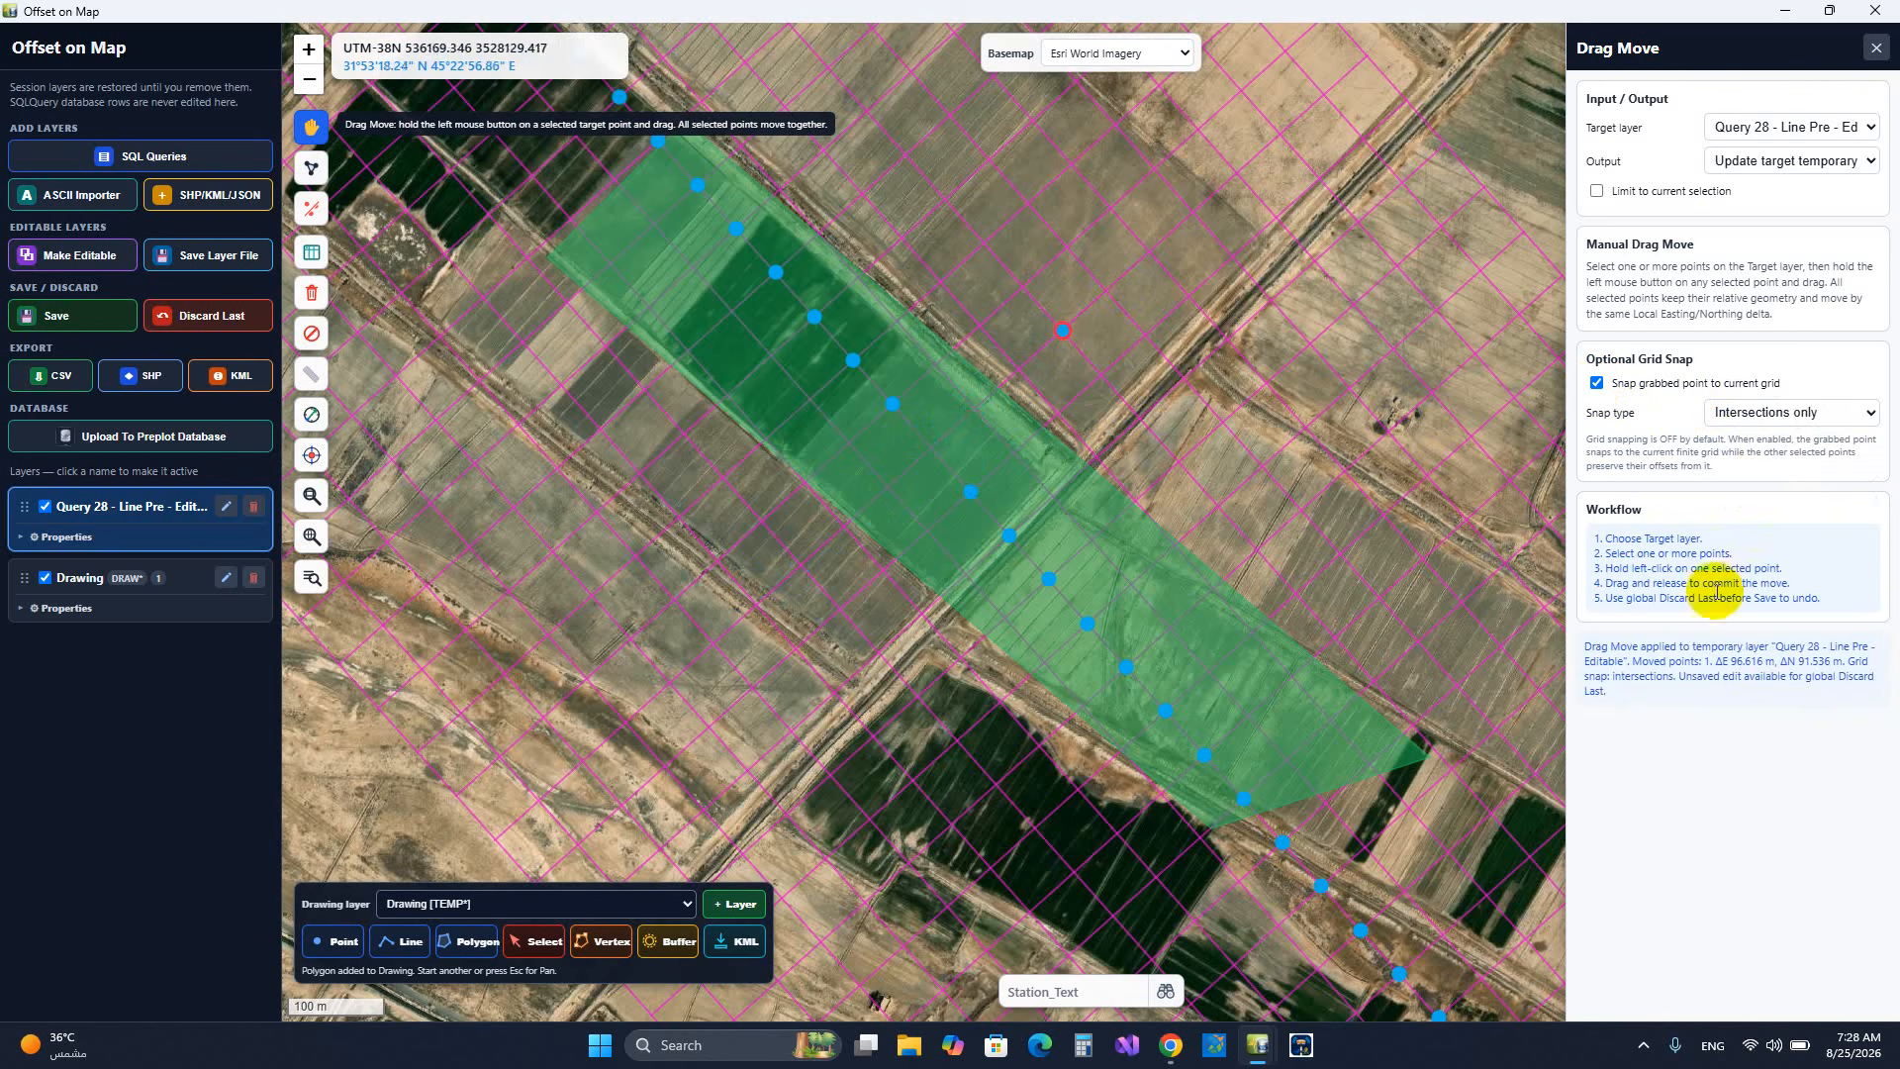
- Set the snap type to Intersections + edges, adjust the moved point and move four neighboring points to the grid northeast of the obstacle
{"action": "left_click", "coordinate": [1829, 413]}
{"action": "left_click", "coordinate": [1825, 442]}
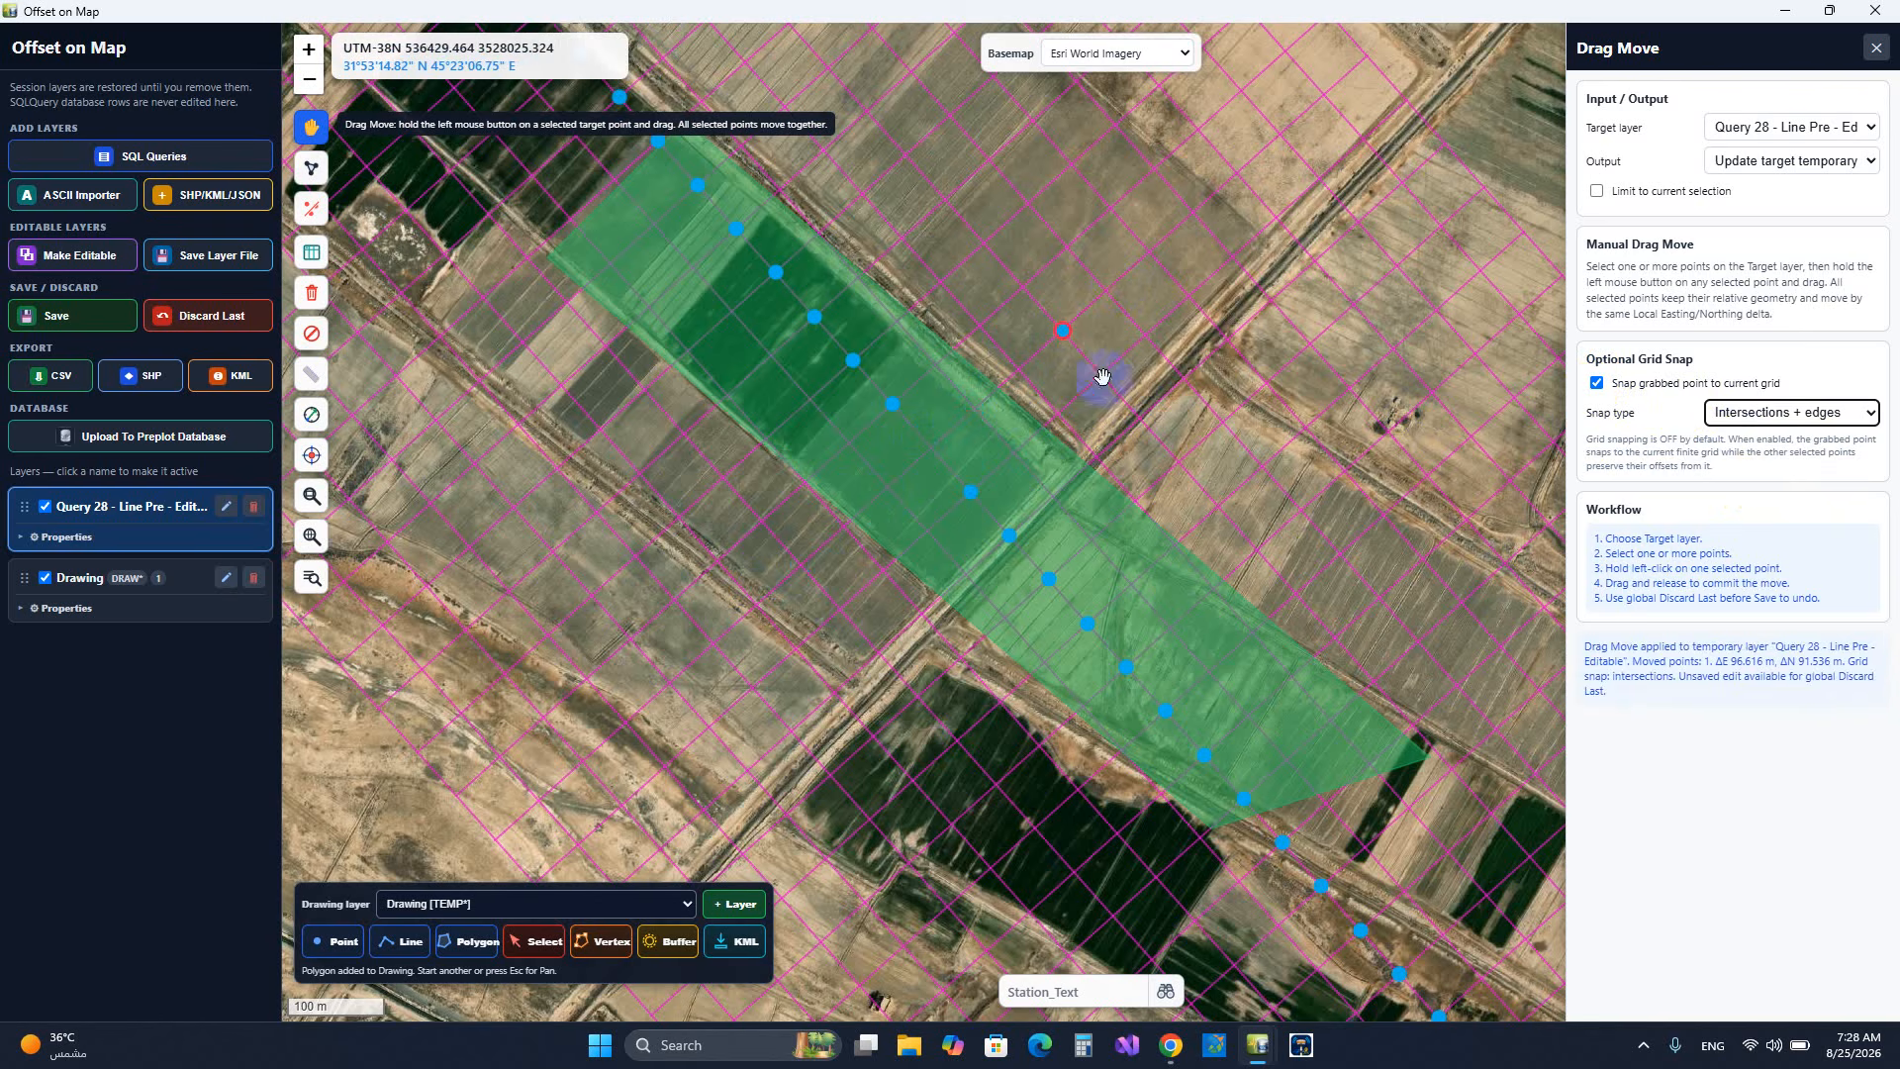
{"action": "mouse_move", "coordinate": [1055, 345]}
{"action": "left_mouse_down"}
{"action": "mouse_move", "coordinate": [1085, 373]}
{"action": "mouse_move", "coordinate": [1065, 330]}
{"action": "mouse_move", "coordinate": [1067, 386]}
{"action": "mouse_move", "coordinate": [1019, 344]}
{"action": "mouse_move", "coordinate": [975, 404]}
{"action": "mouse_move", "coordinate": [1041, 351]}
{"action": "left_mouse_up"}
{"action": "left_click_drag", "start_coordinate": [894, 401], "coordinate": [996, 313]}
{"action": "left_click_drag", "start_coordinate": [858, 365], "coordinate": [965, 265]}
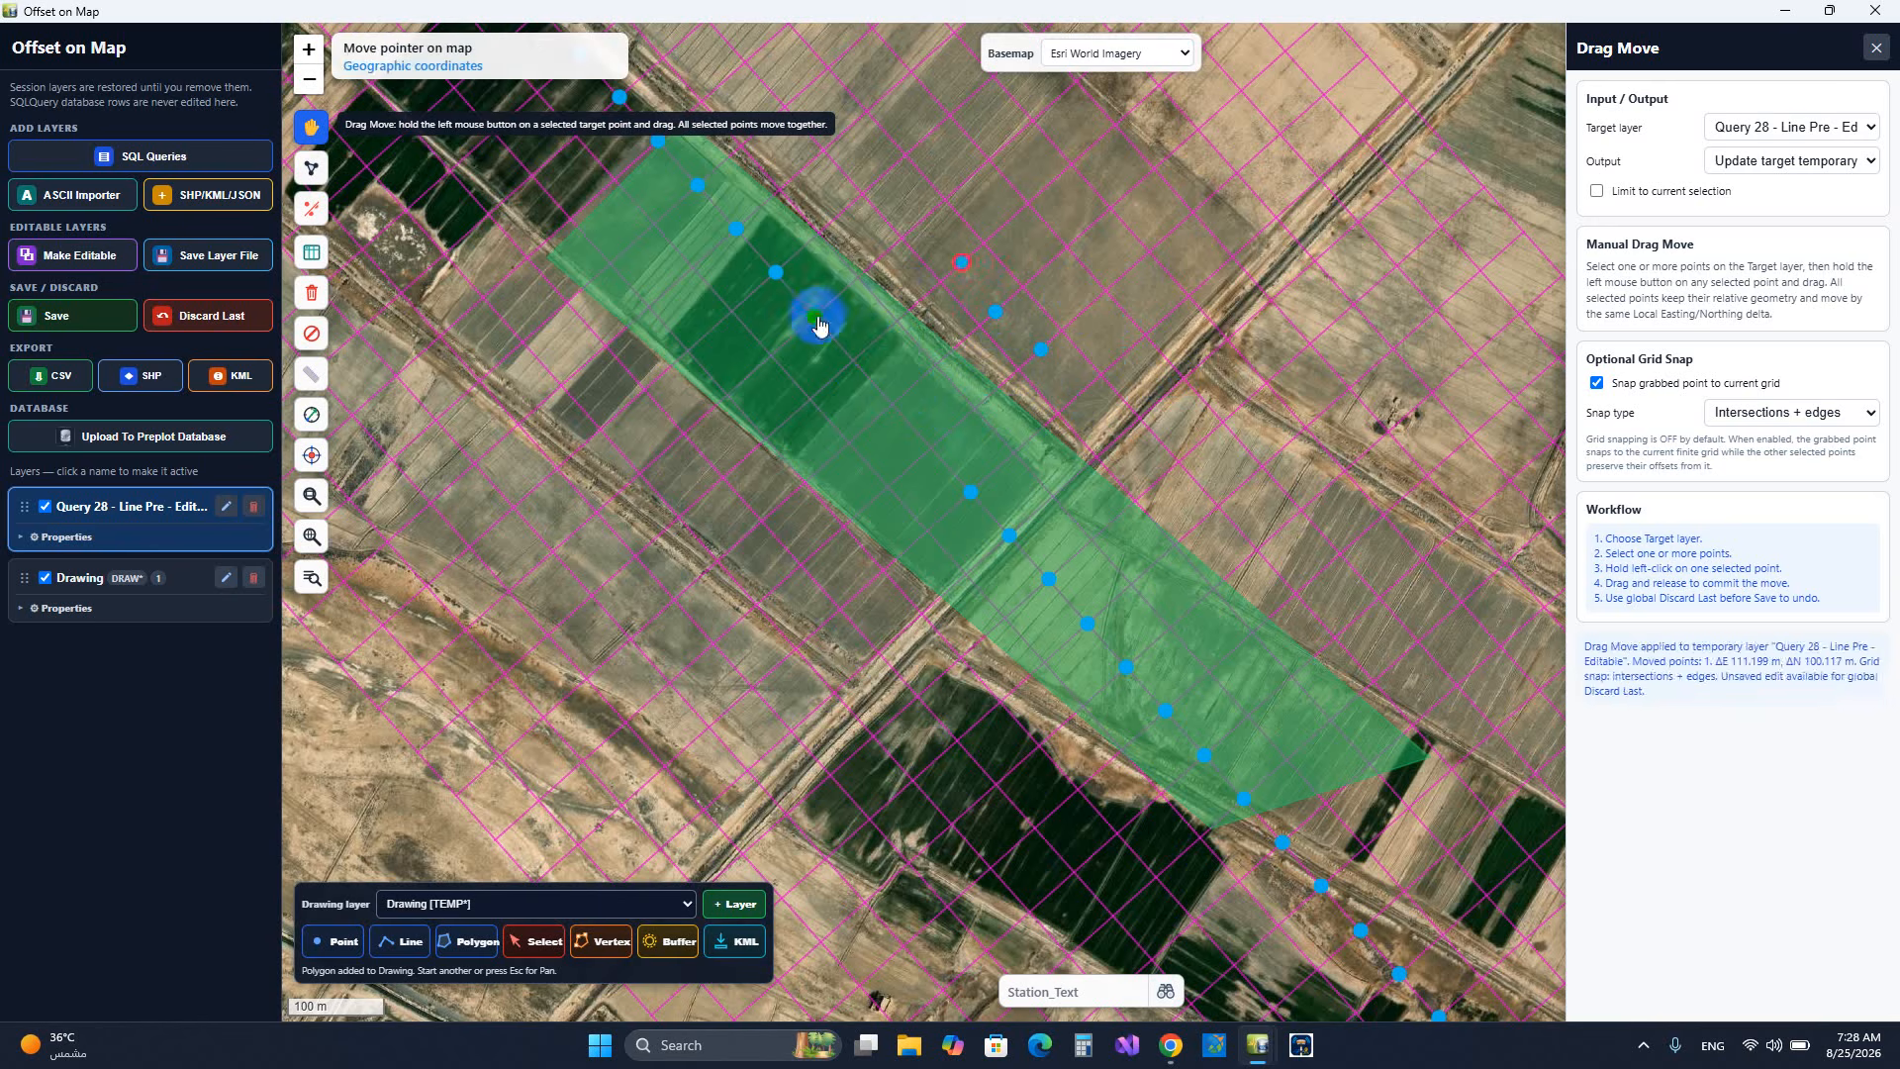
{"action": "left_click_drag", "start_coordinate": [819, 317], "coordinate": [918, 233]}
{"action": "left_click_drag", "start_coordinate": [777, 273], "coordinate": [881, 182]}
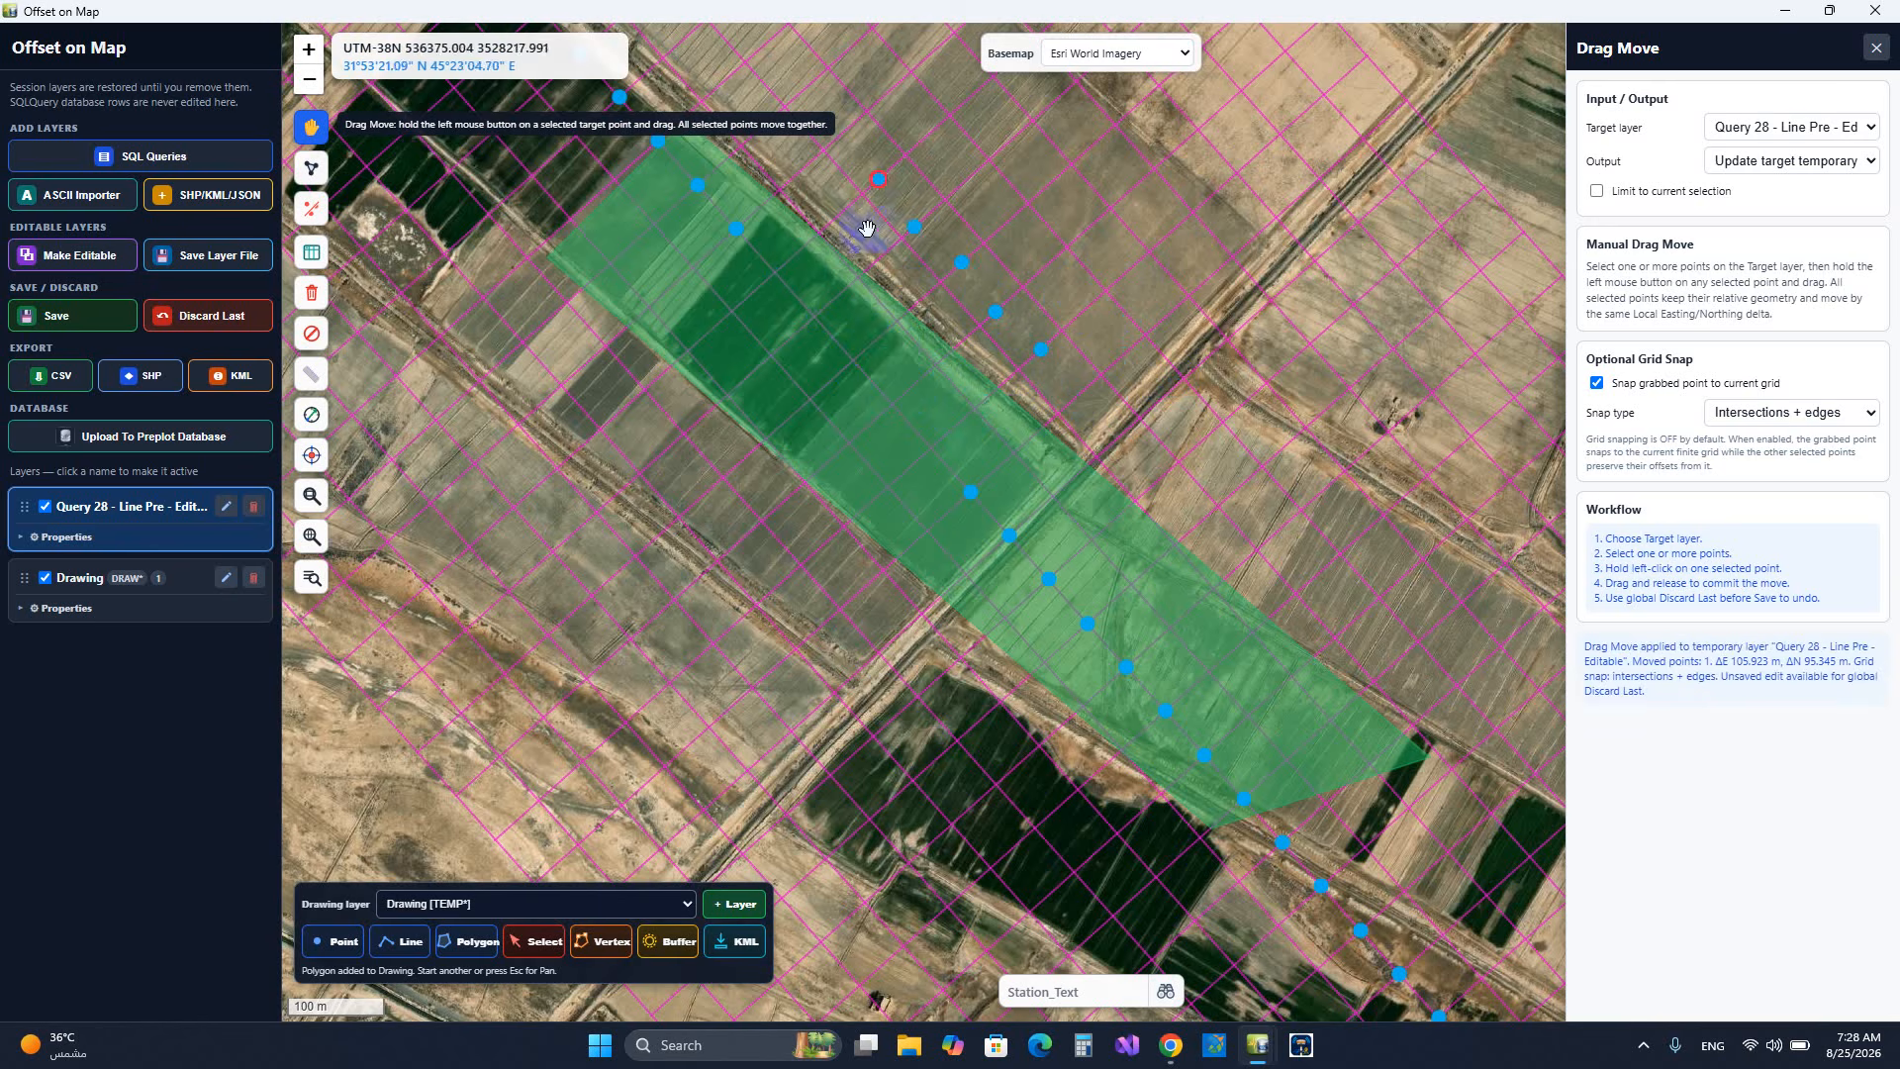
- Discard all the dragged point moves on the Line Pre layer and close Drag Move
{"action": "left_click", "coordinate": [222, 330]}
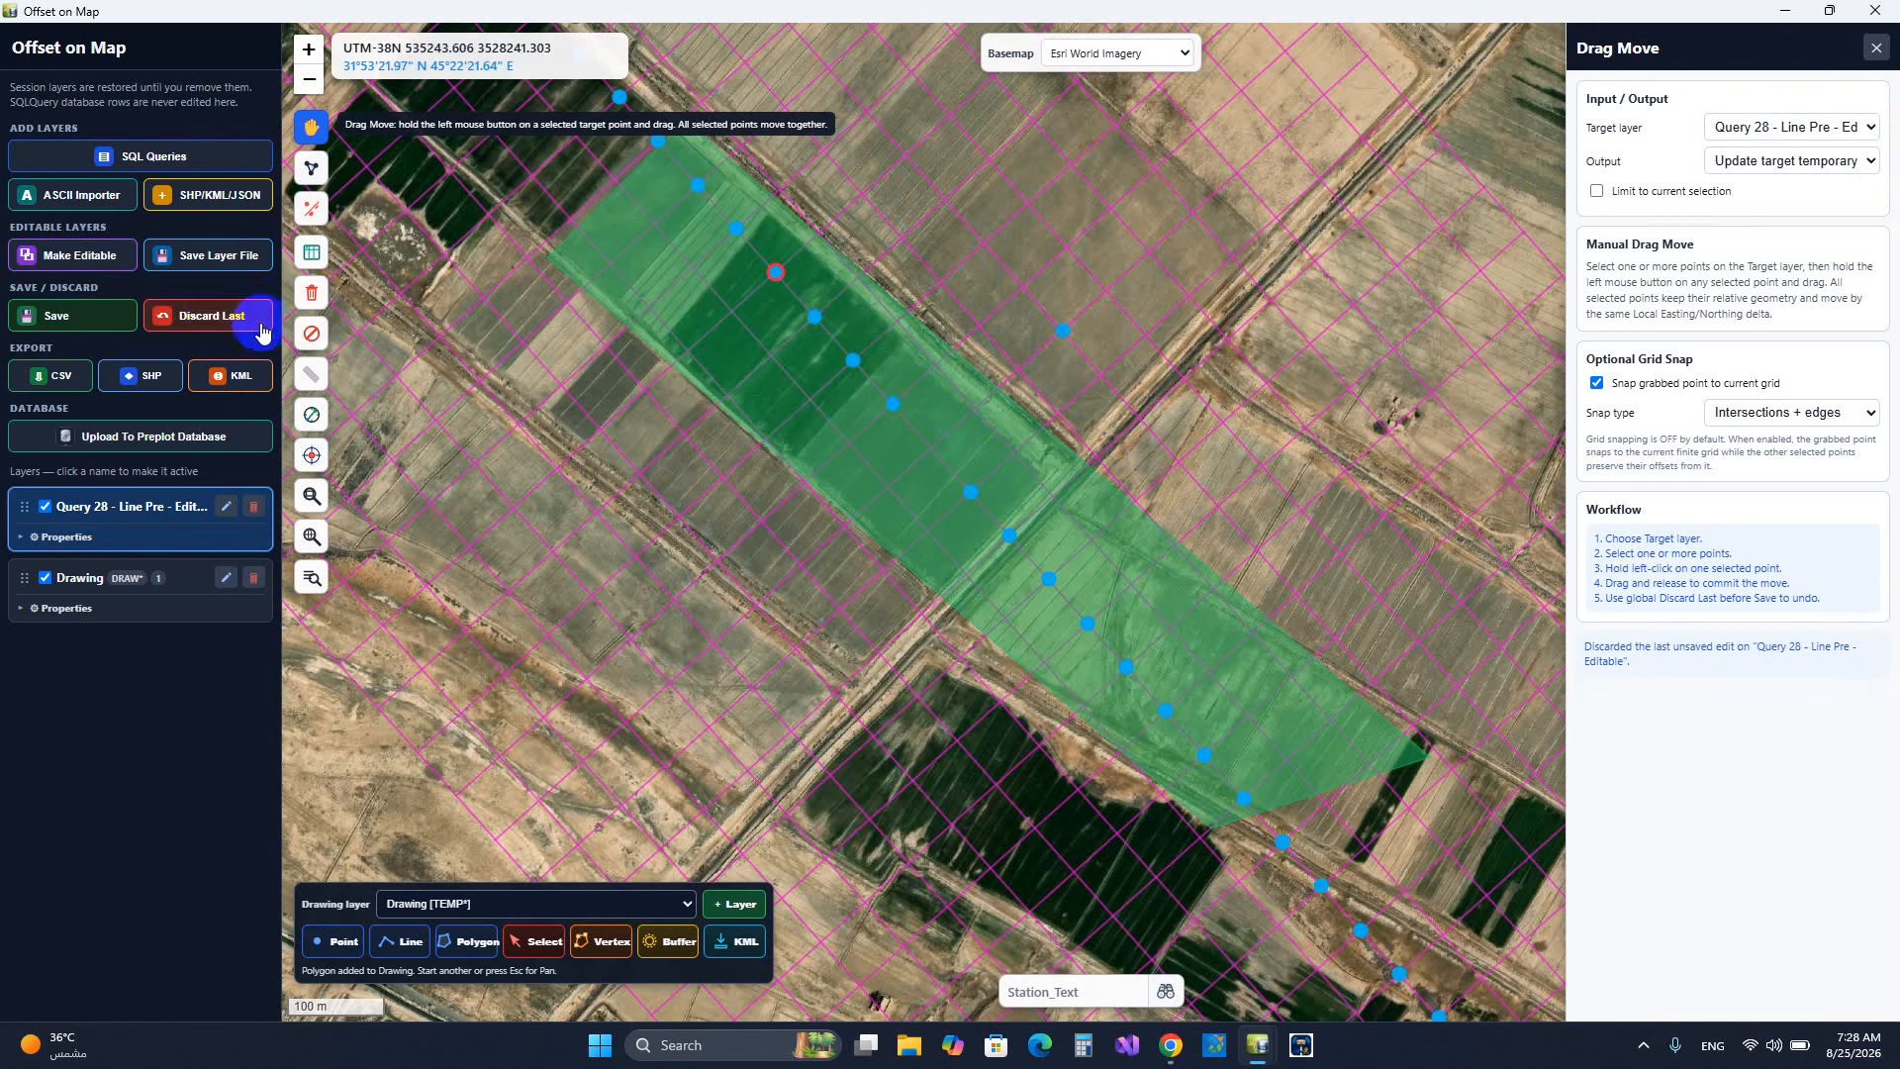
{"action": "left_click", "coordinate": [262, 332]}
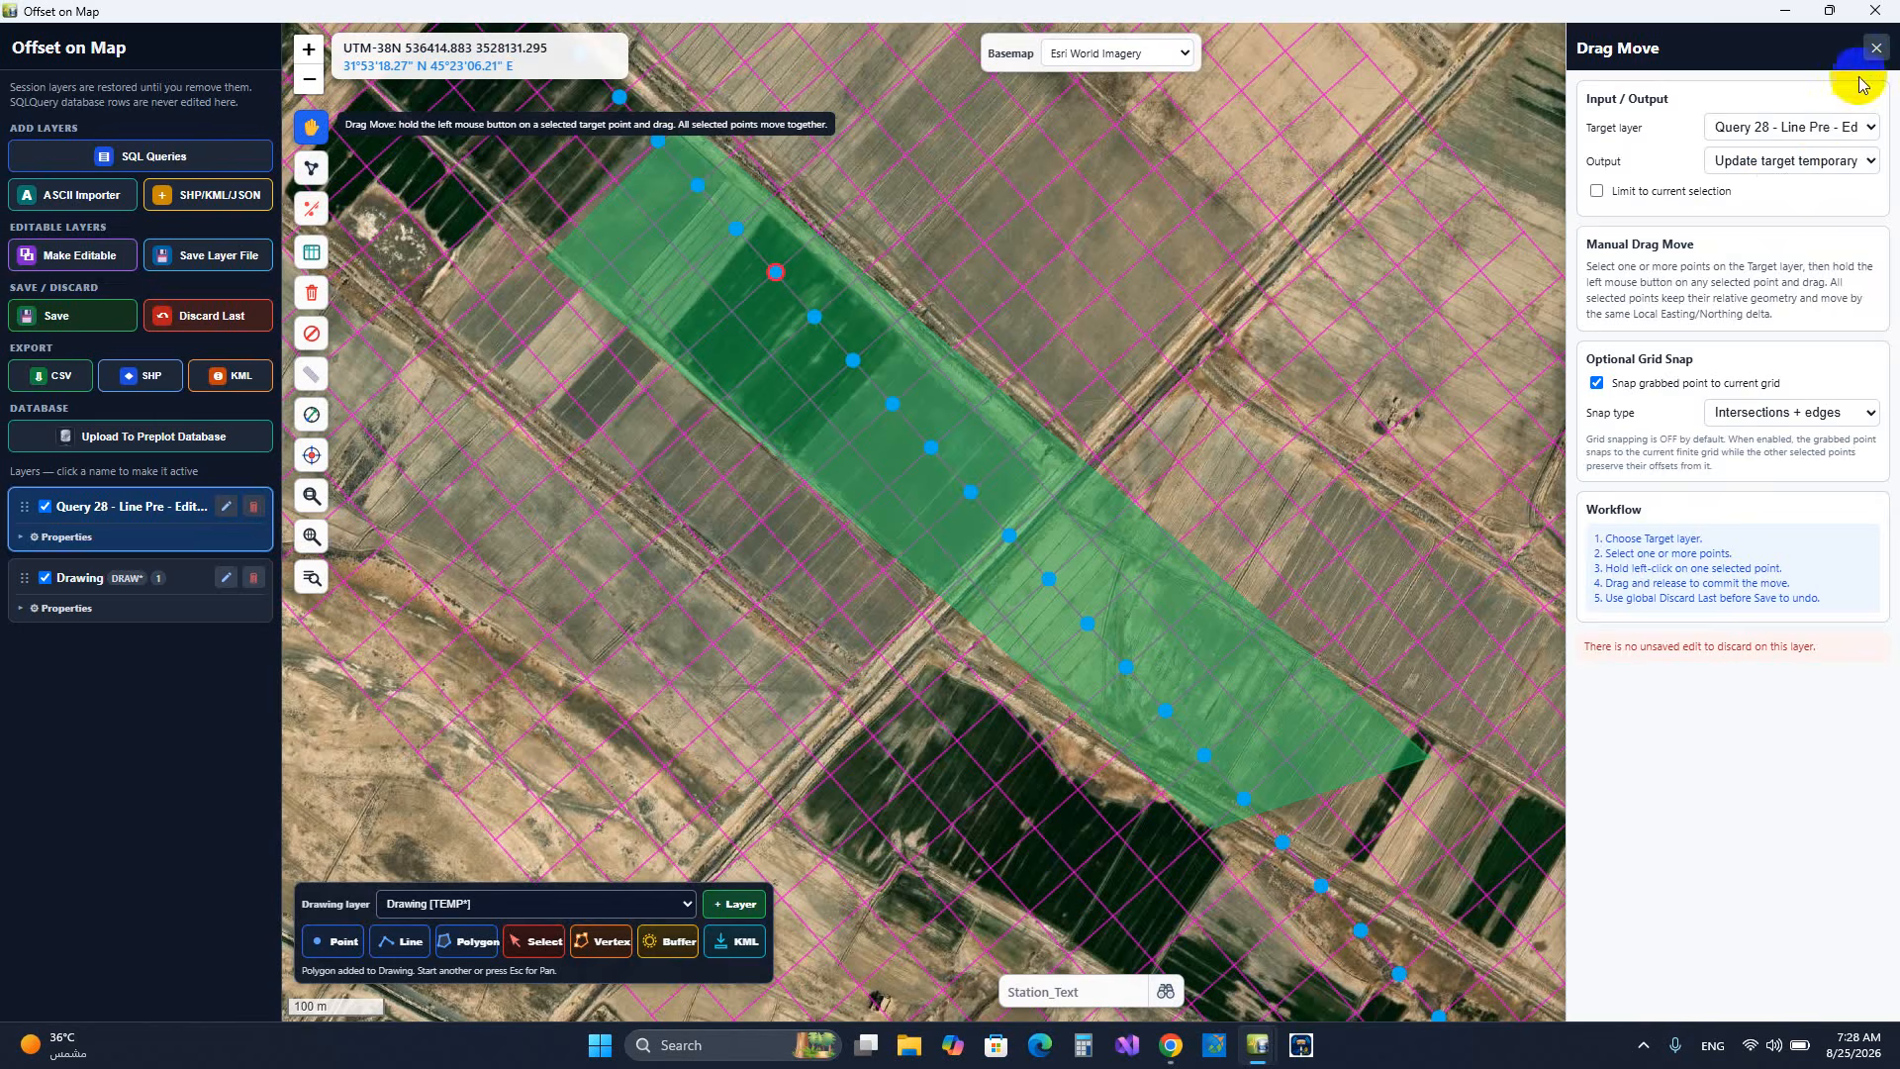
{"action": "left_click", "coordinate": [1873, 49]}
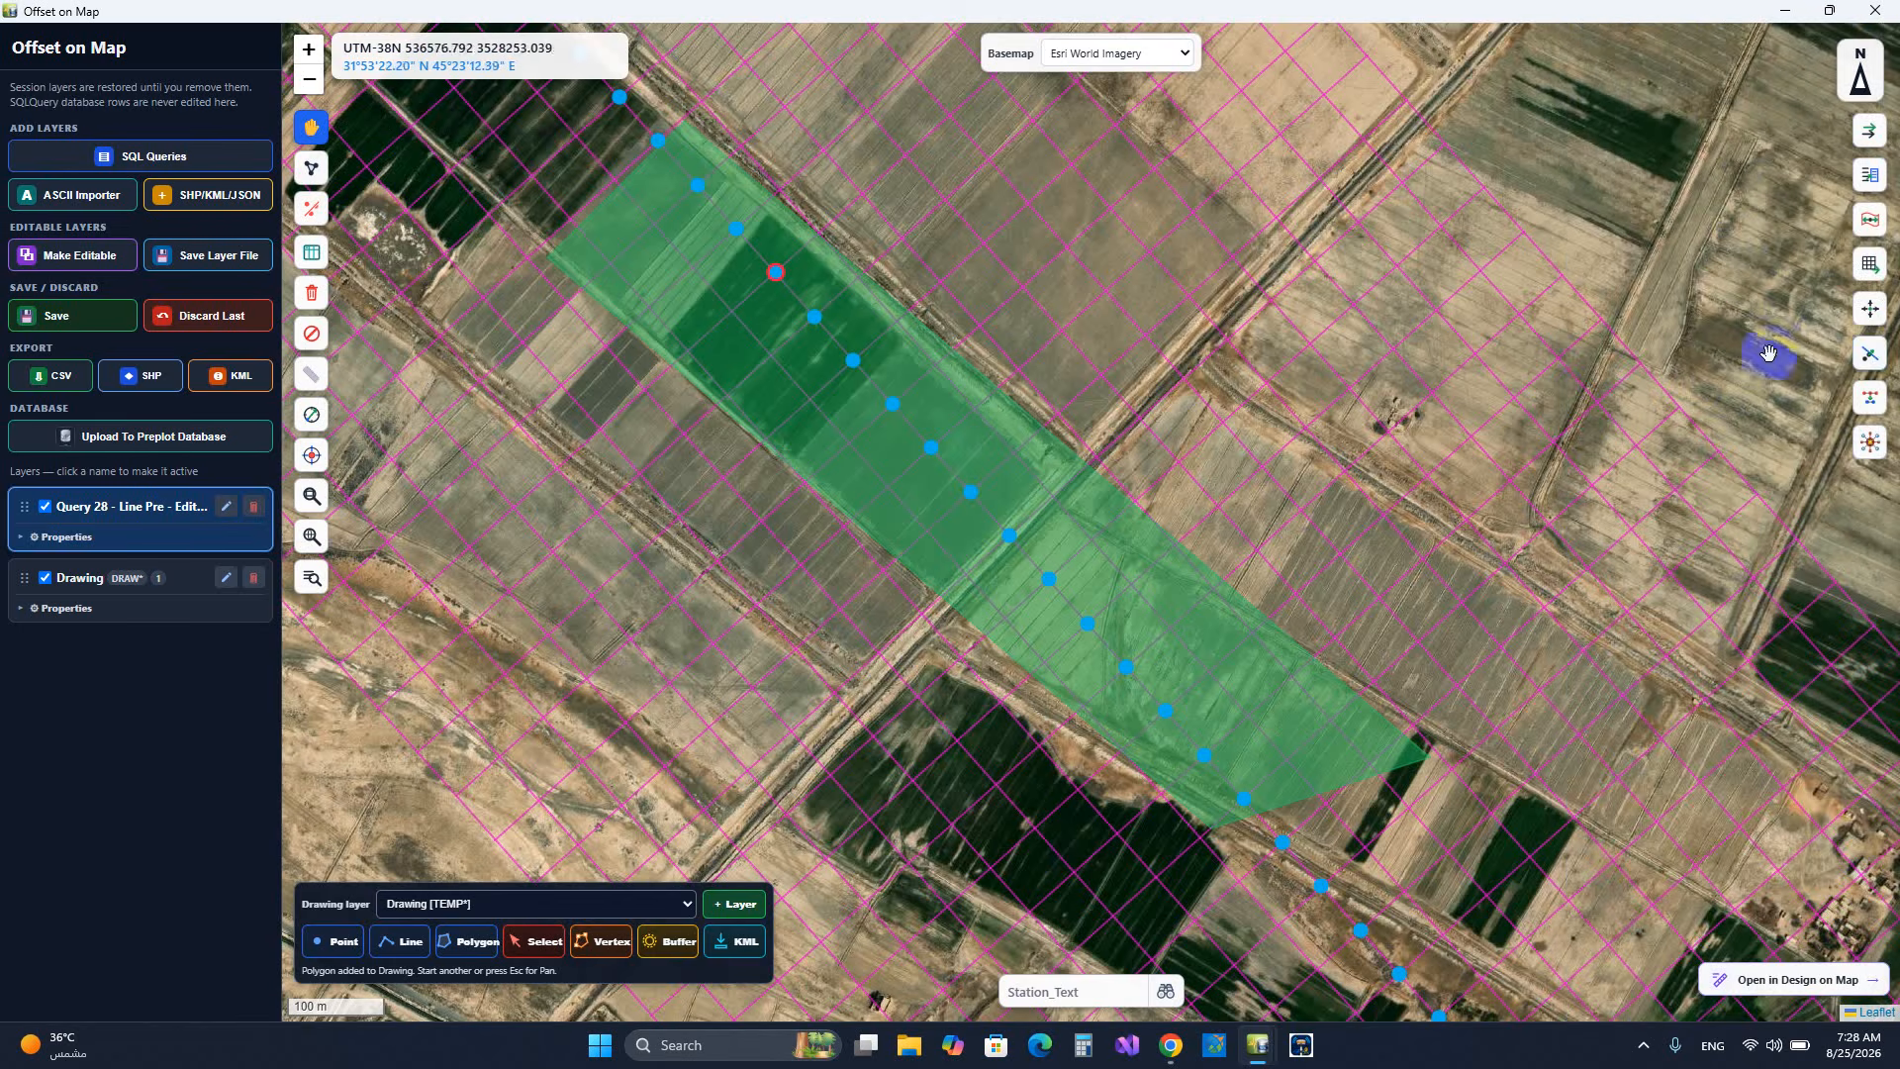
- Hide the magenta grid in the Grid / Move to Grid settings and close them
{"action": "scroll", "coordinate": [1240, 376], "scroll_direction": "down", "scroll_amount": 1}
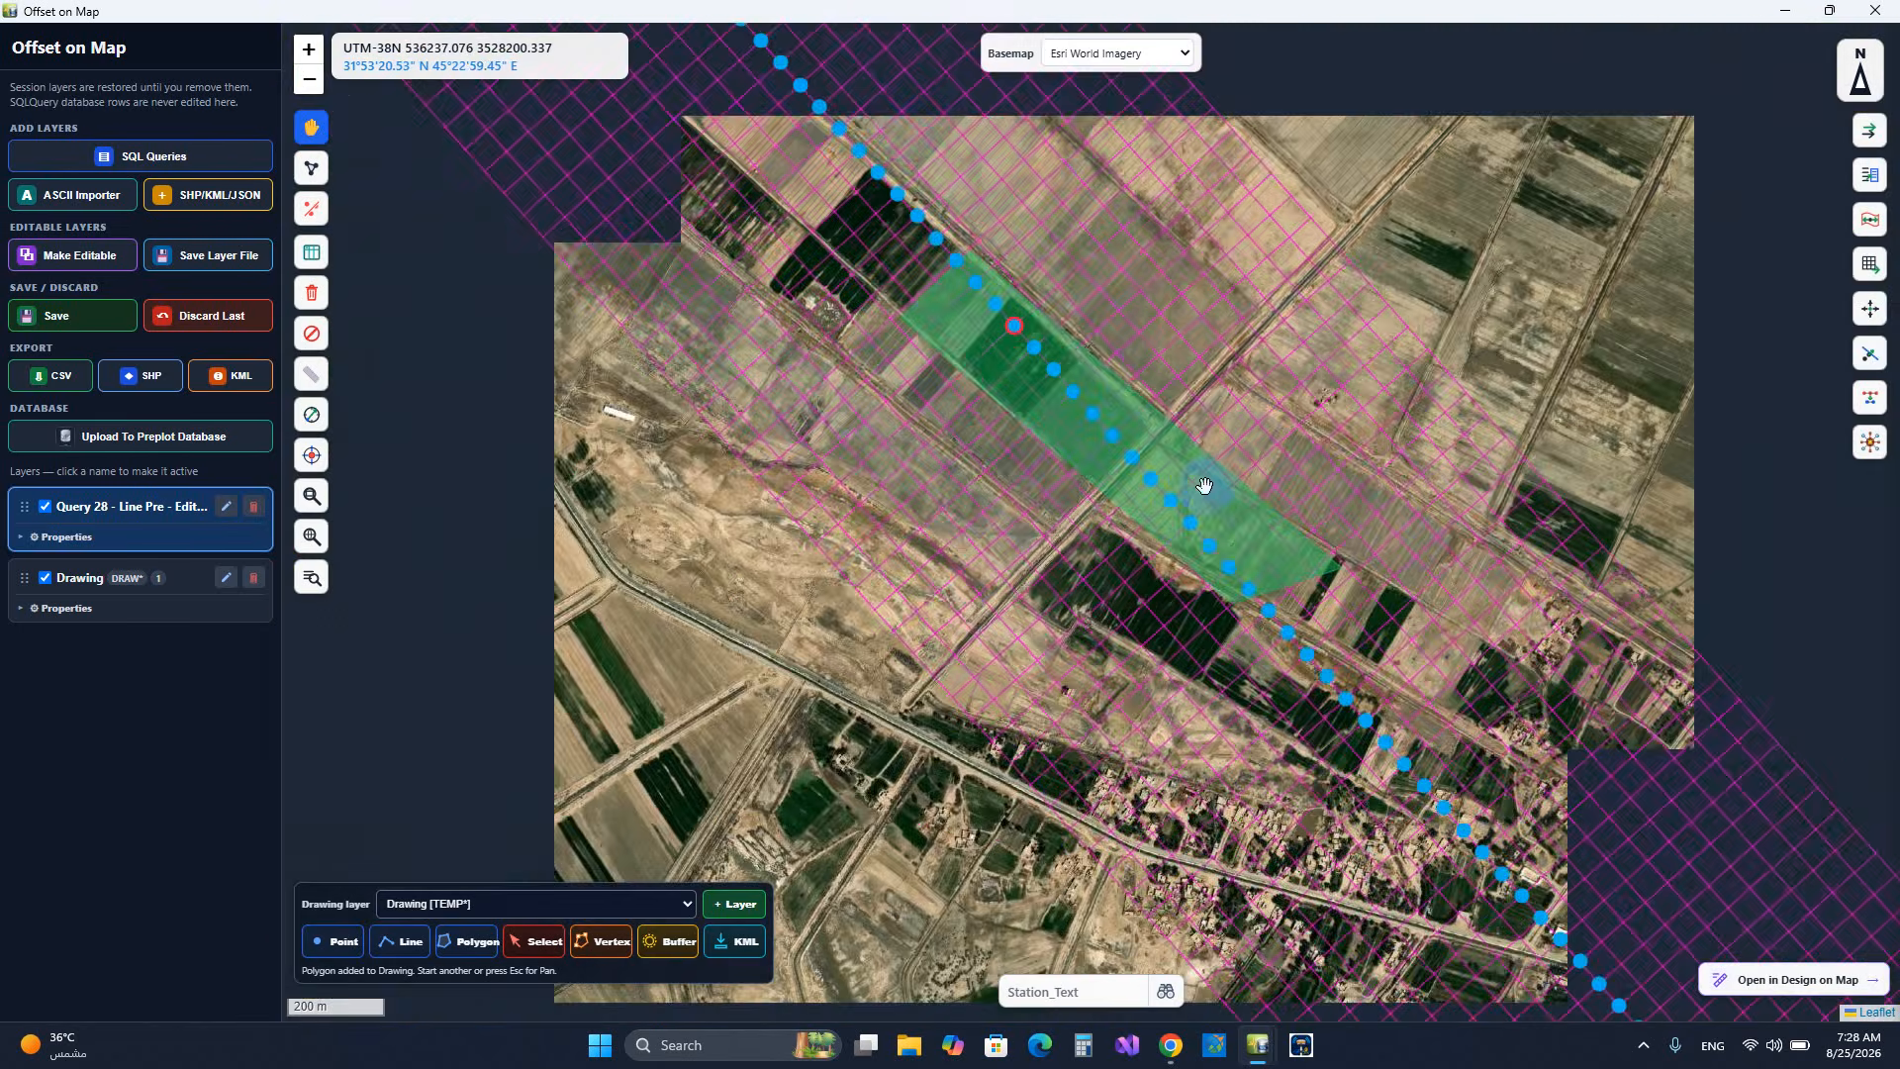
{"action": "scroll", "coordinate": [1208, 425], "scroll_direction": "up", "scroll_amount": 1}
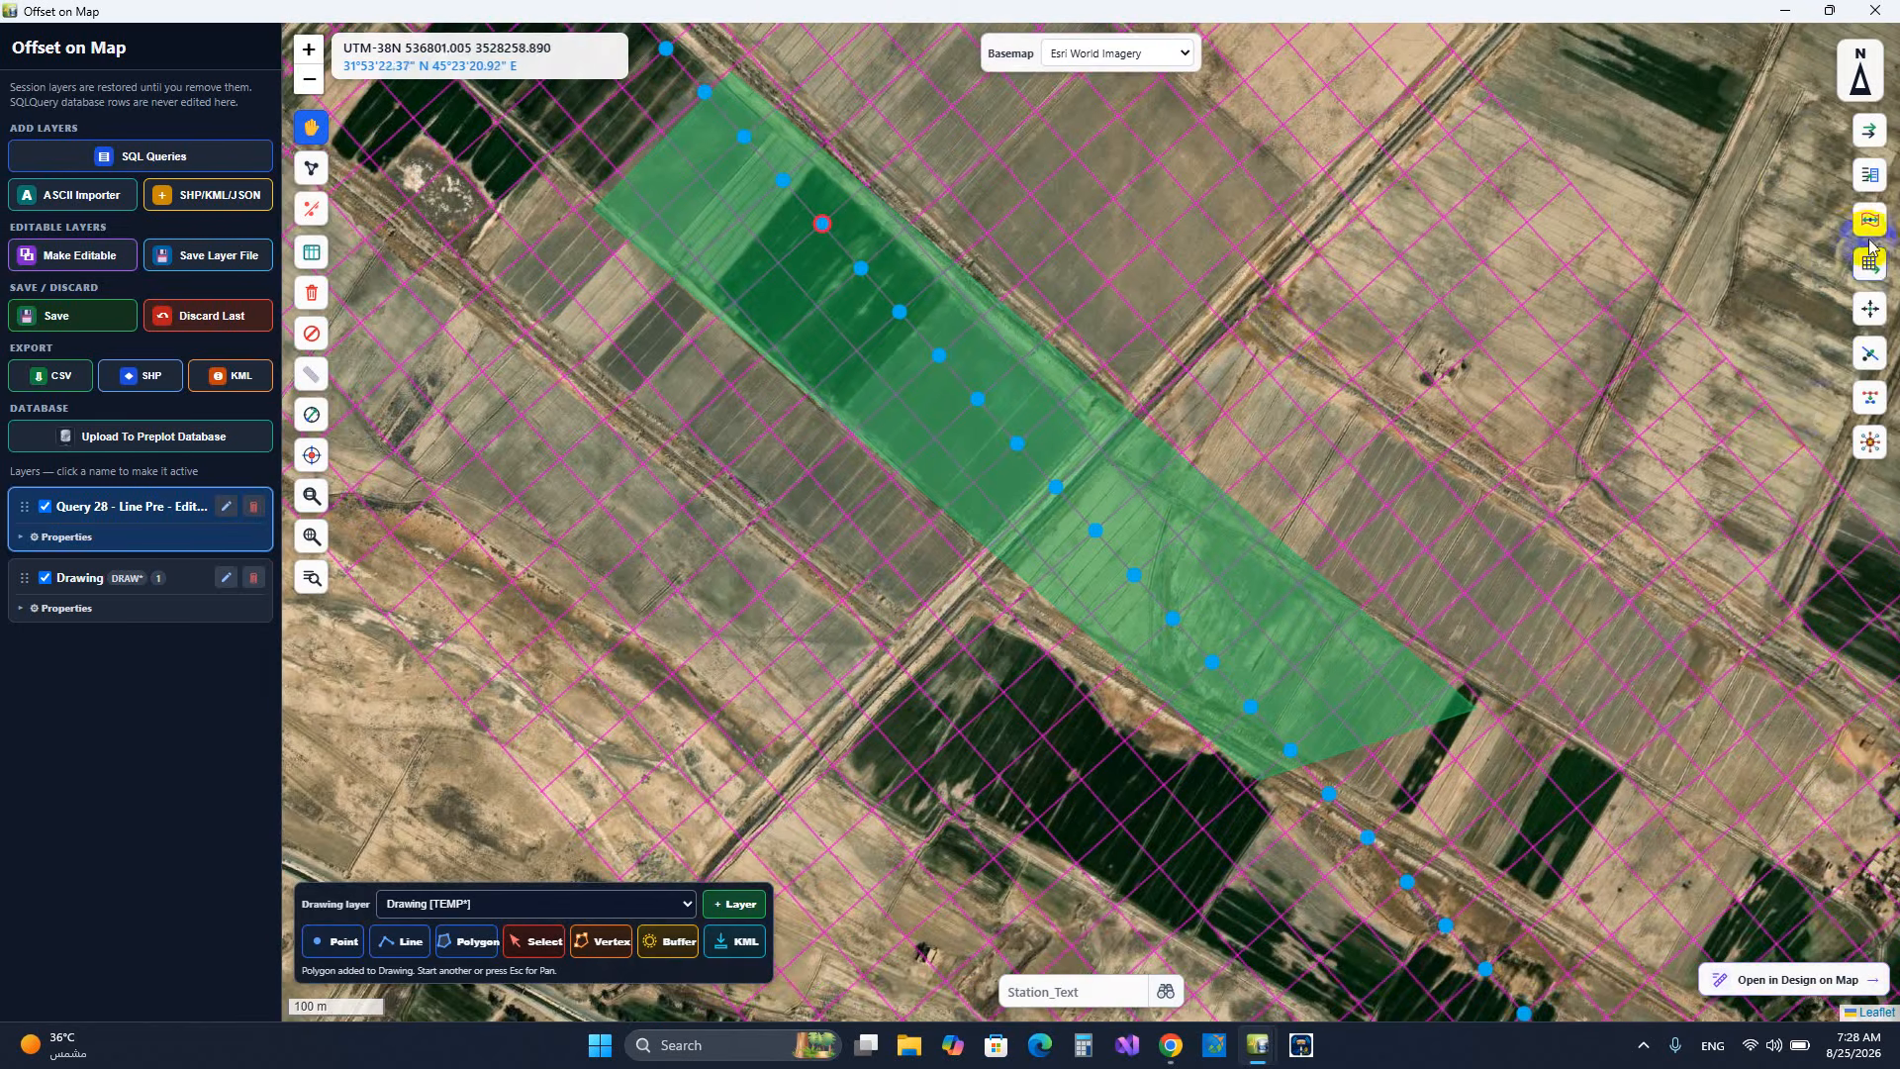
{"action": "left_click", "coordinate": [1871, 255]}
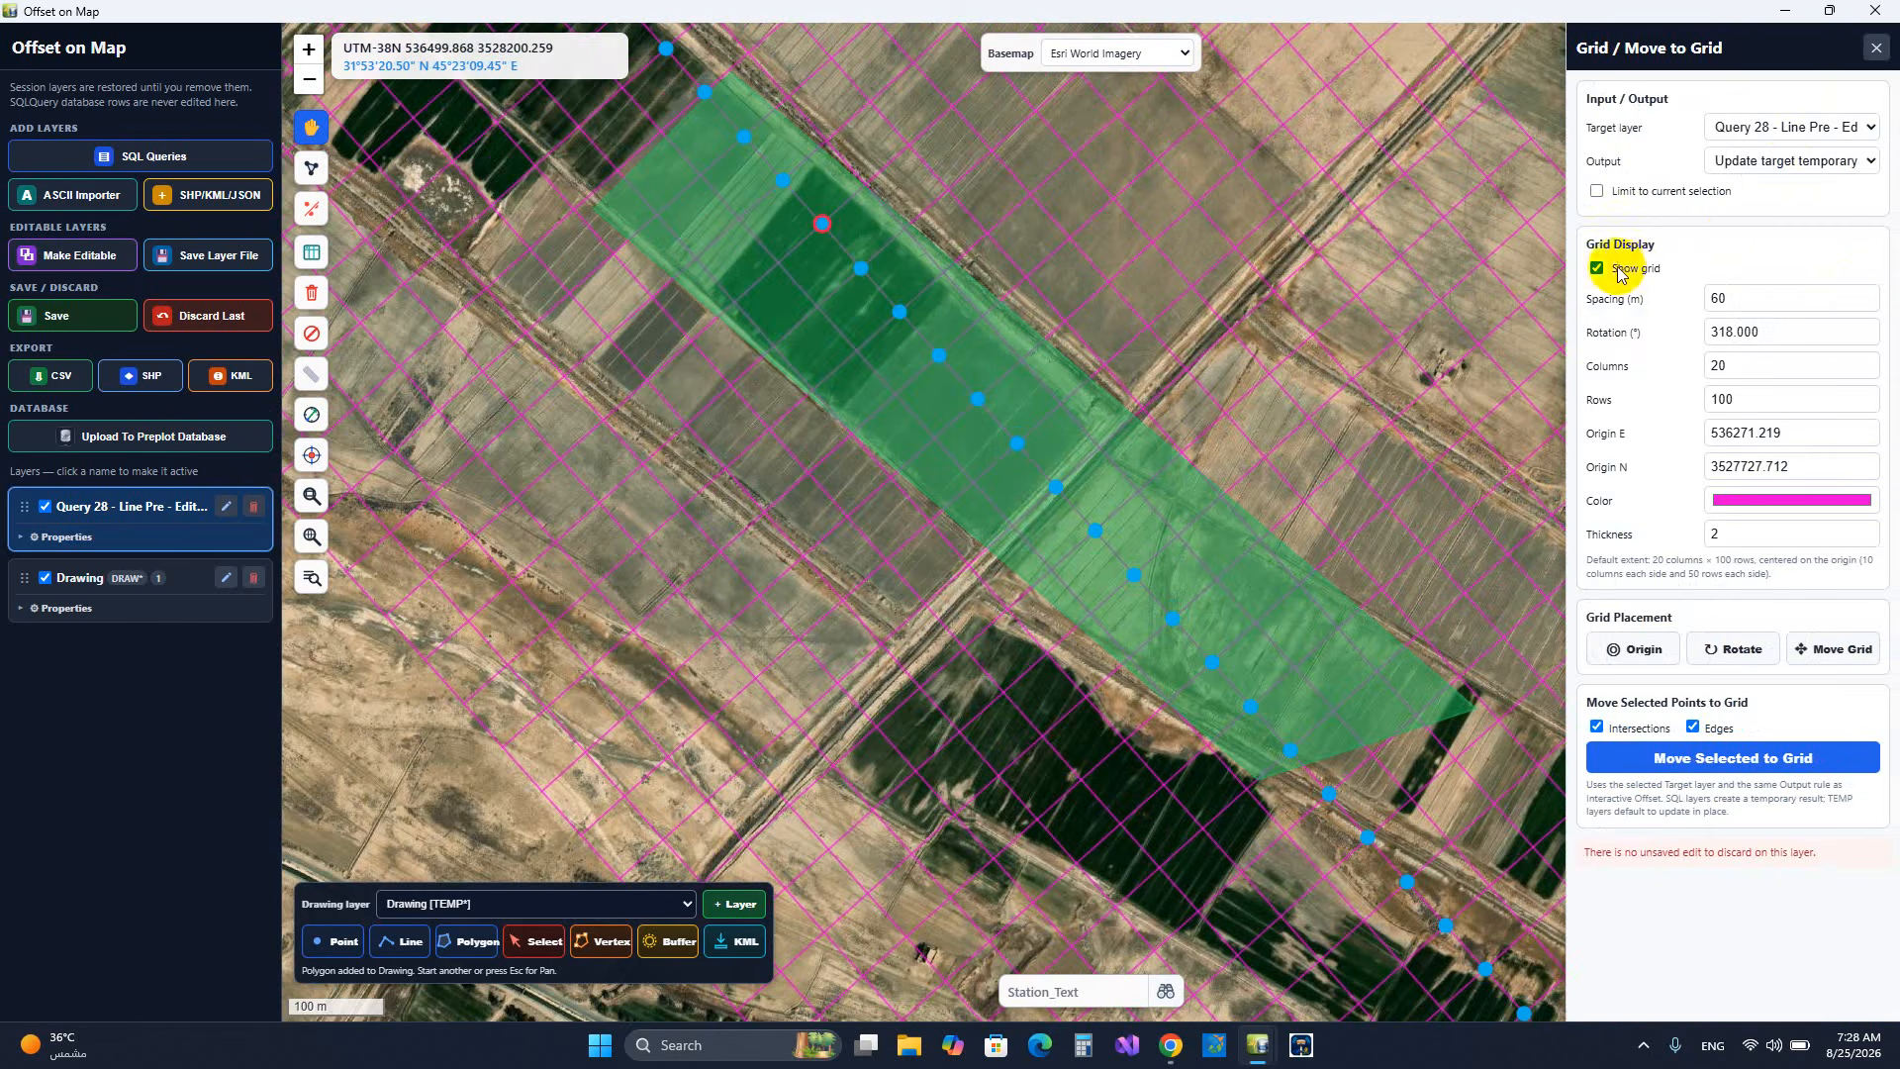
{"action": "left_click", "coordinate": [1596, 269]}
{"action": "left_click", "coordinate": [1876, 48]}
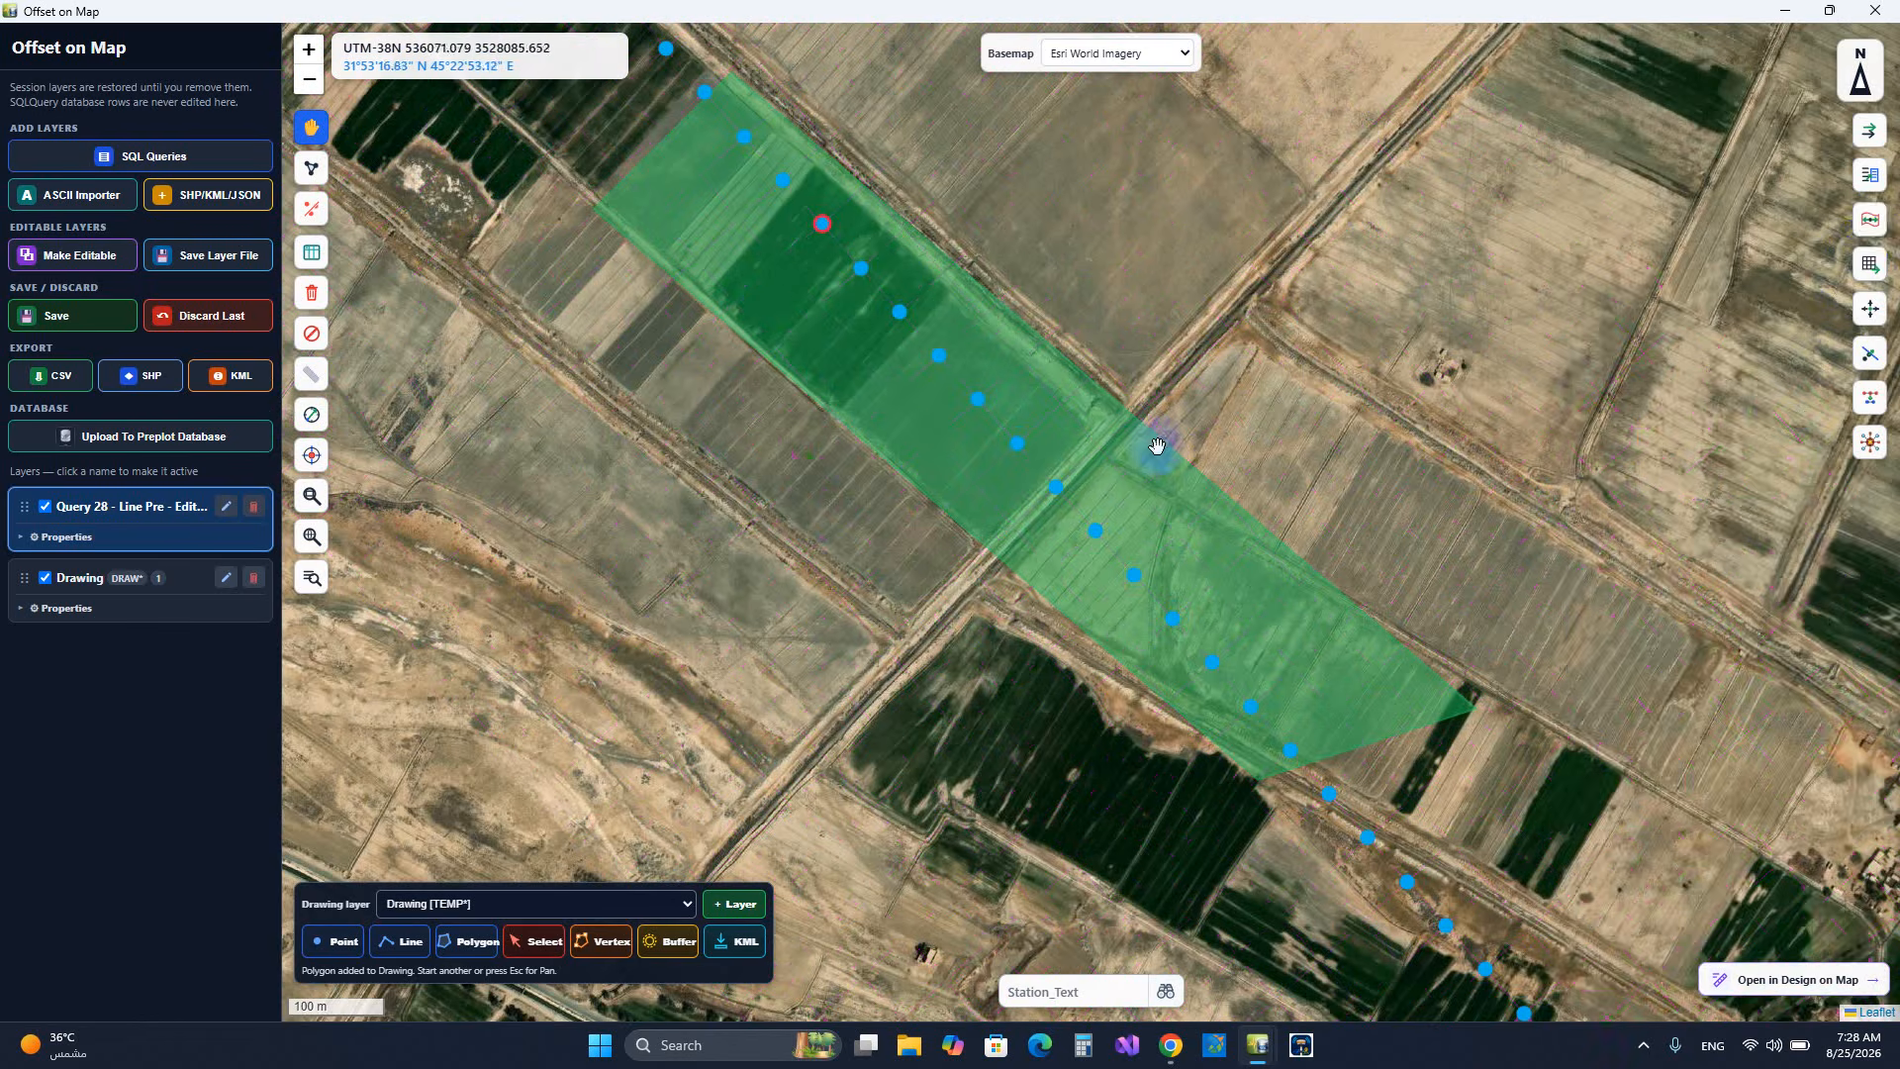
- Draw a line on the Drawing layer following the curved road through the village, northeast of the Line Pre points
{"action": "scroll", "coordinate": [1225, 525], "scroll_direction": "down", "scroll_amount": 2}
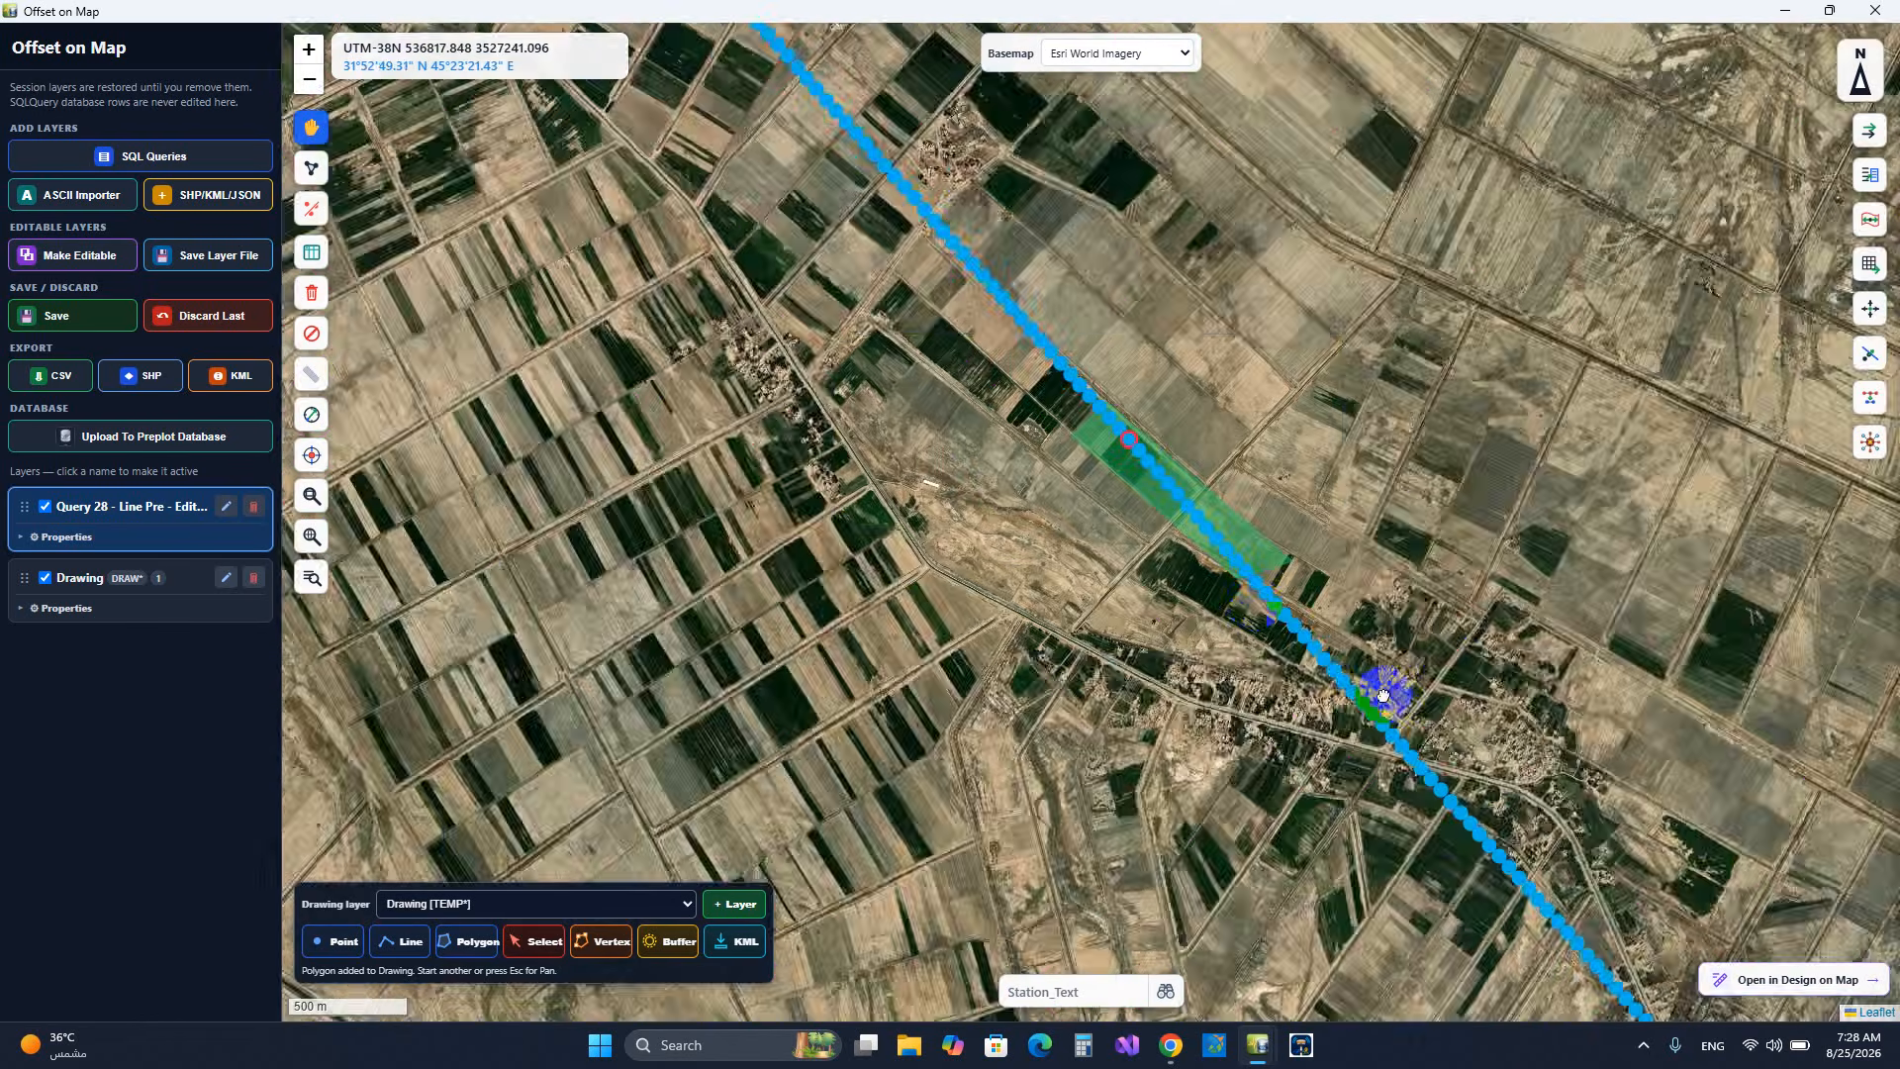
{"action": "left_click_drag", "start_coordinate": [1382, 692], "coordinate": [993, 301]}
{"action": "left_click_drag", "start_coordinate": [1212, 482], "coordinate": [1151, 424]}
{"action": "scroll", "coordinate": [1152, 424], "scroll_direction": "up", "scroll_amount": 1}
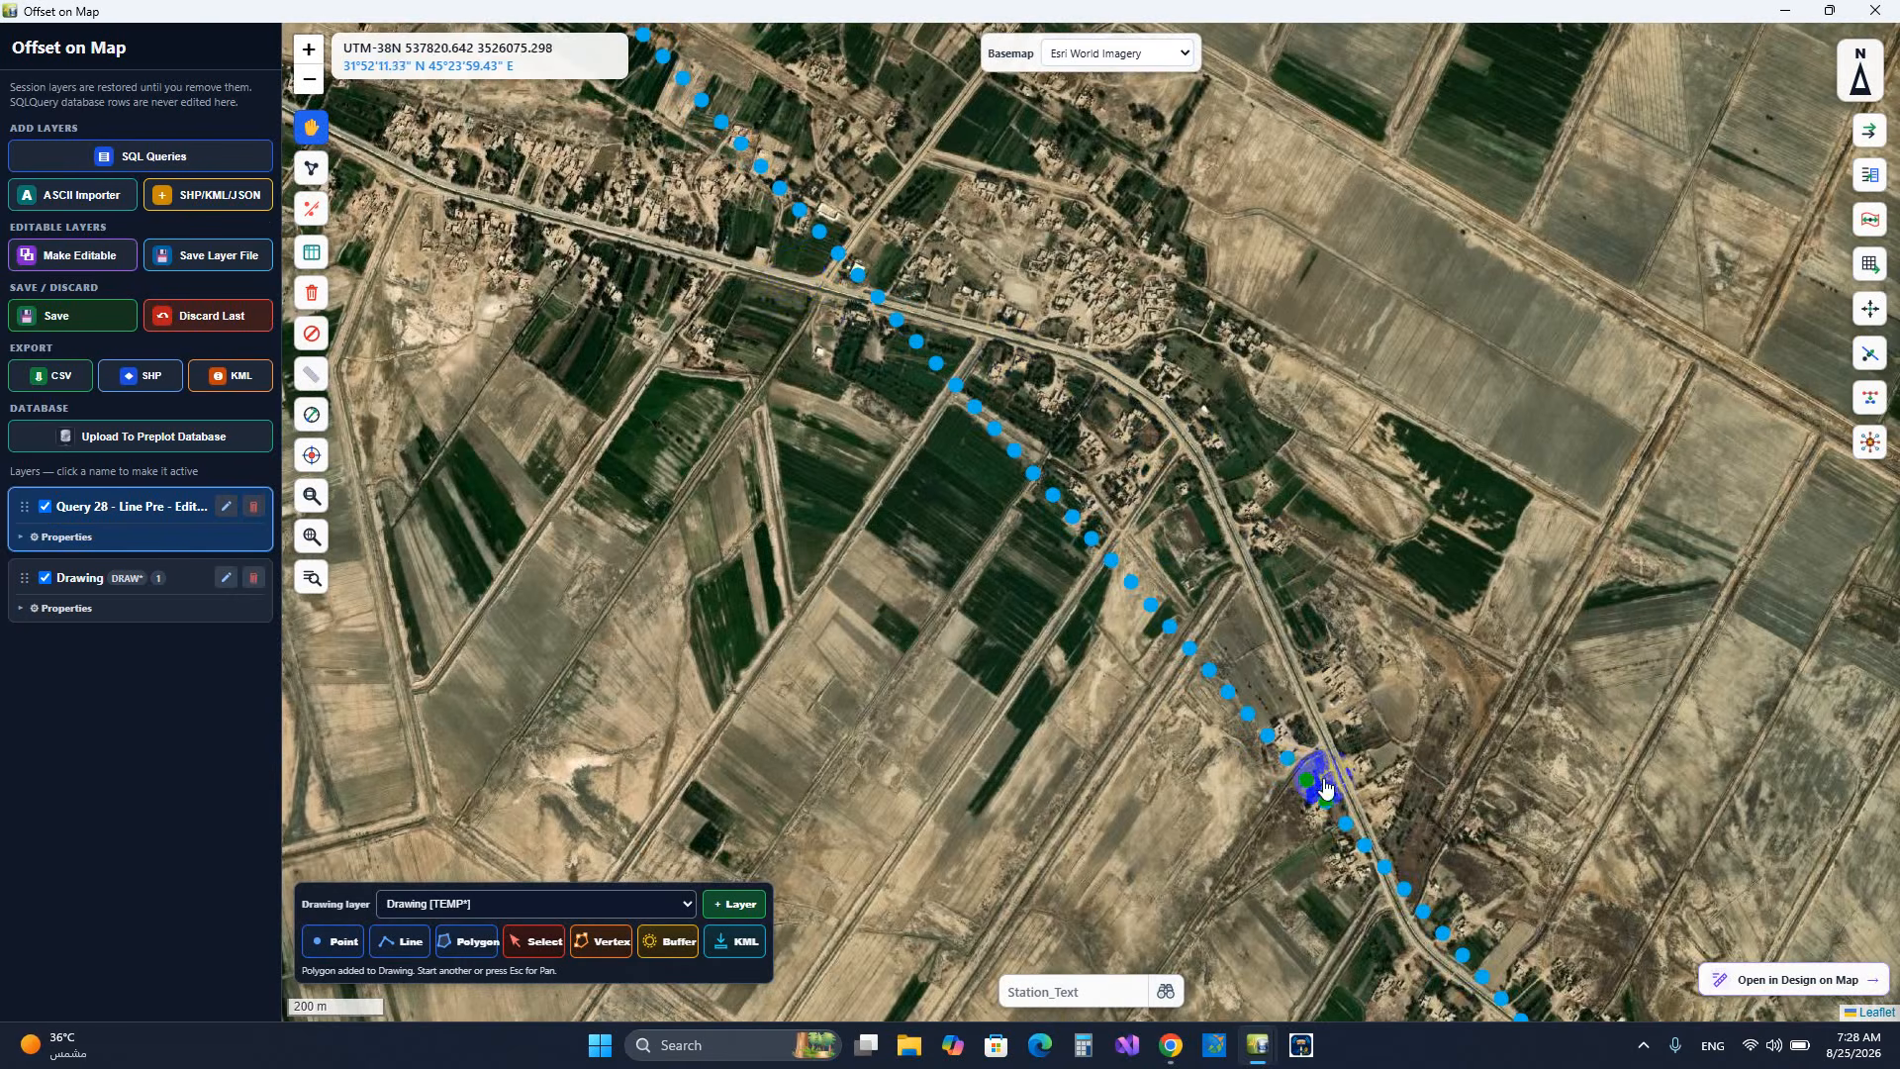
{"action": "scroll", "coordinate": [789, 271], "scroll_direction": "up", "scroll_amount": 2}
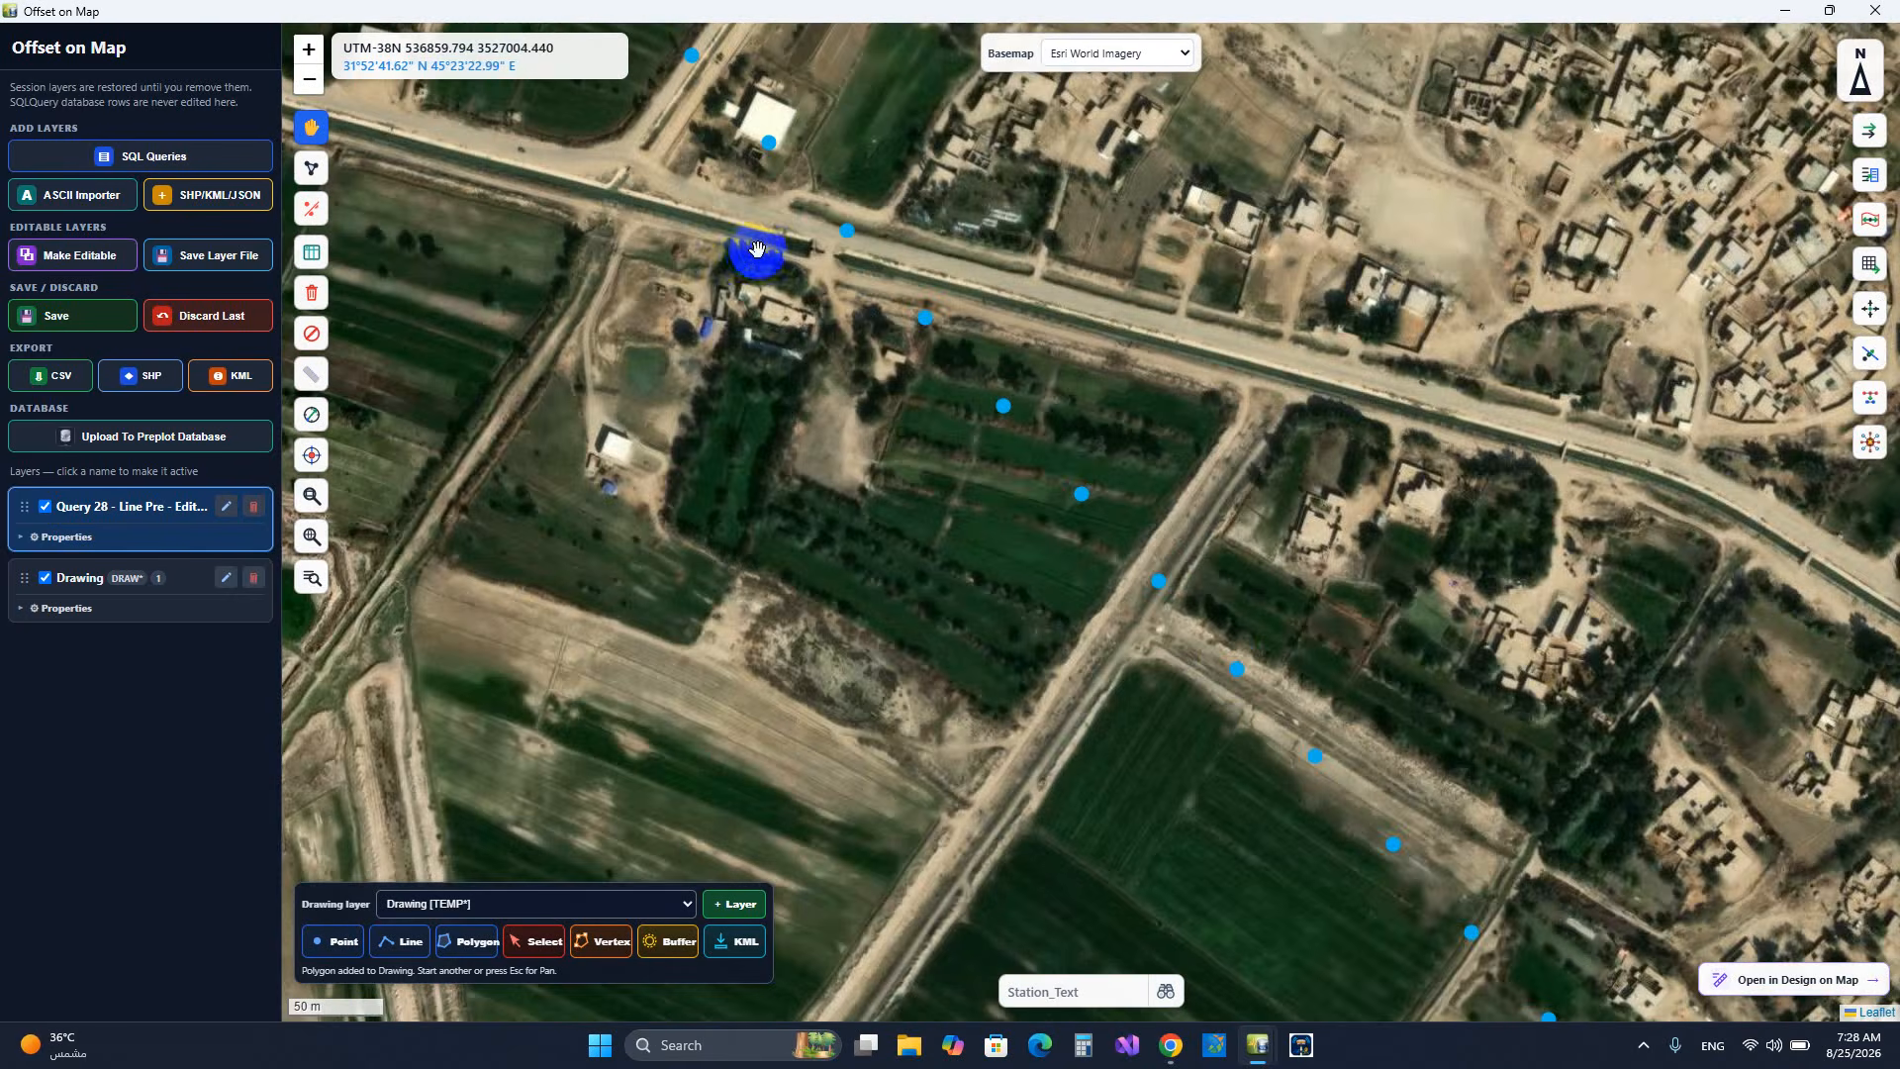
{"action": "scroll", "coordinate": [732, 249], "scroll_direction": "down", "scroll_amount": 1}
{"action": "scroll", "coordinate": [686, 216], "scroll_direction": "down", "scroll_amount": 1}
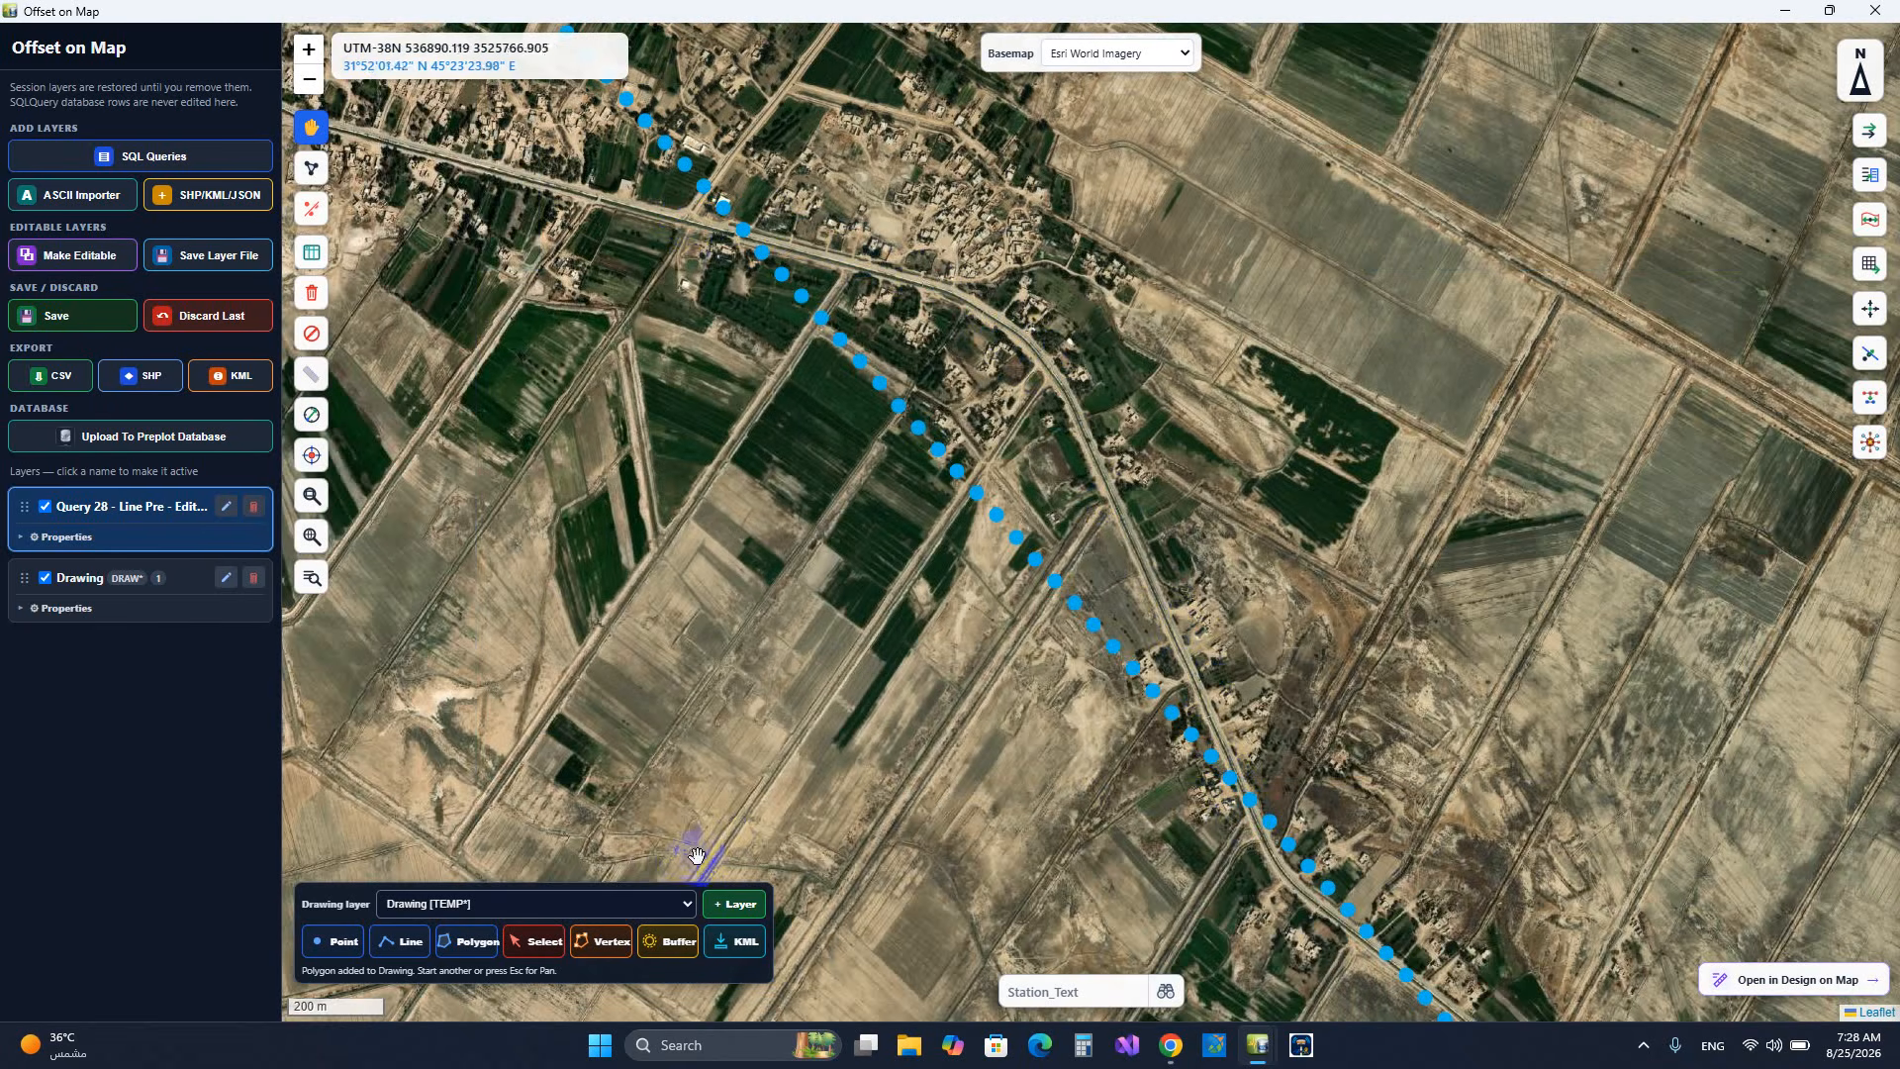
{"action": "left_click", "coordinate": [400, 941]}
{"action": "left_click", "coordinate": [681, 214]}
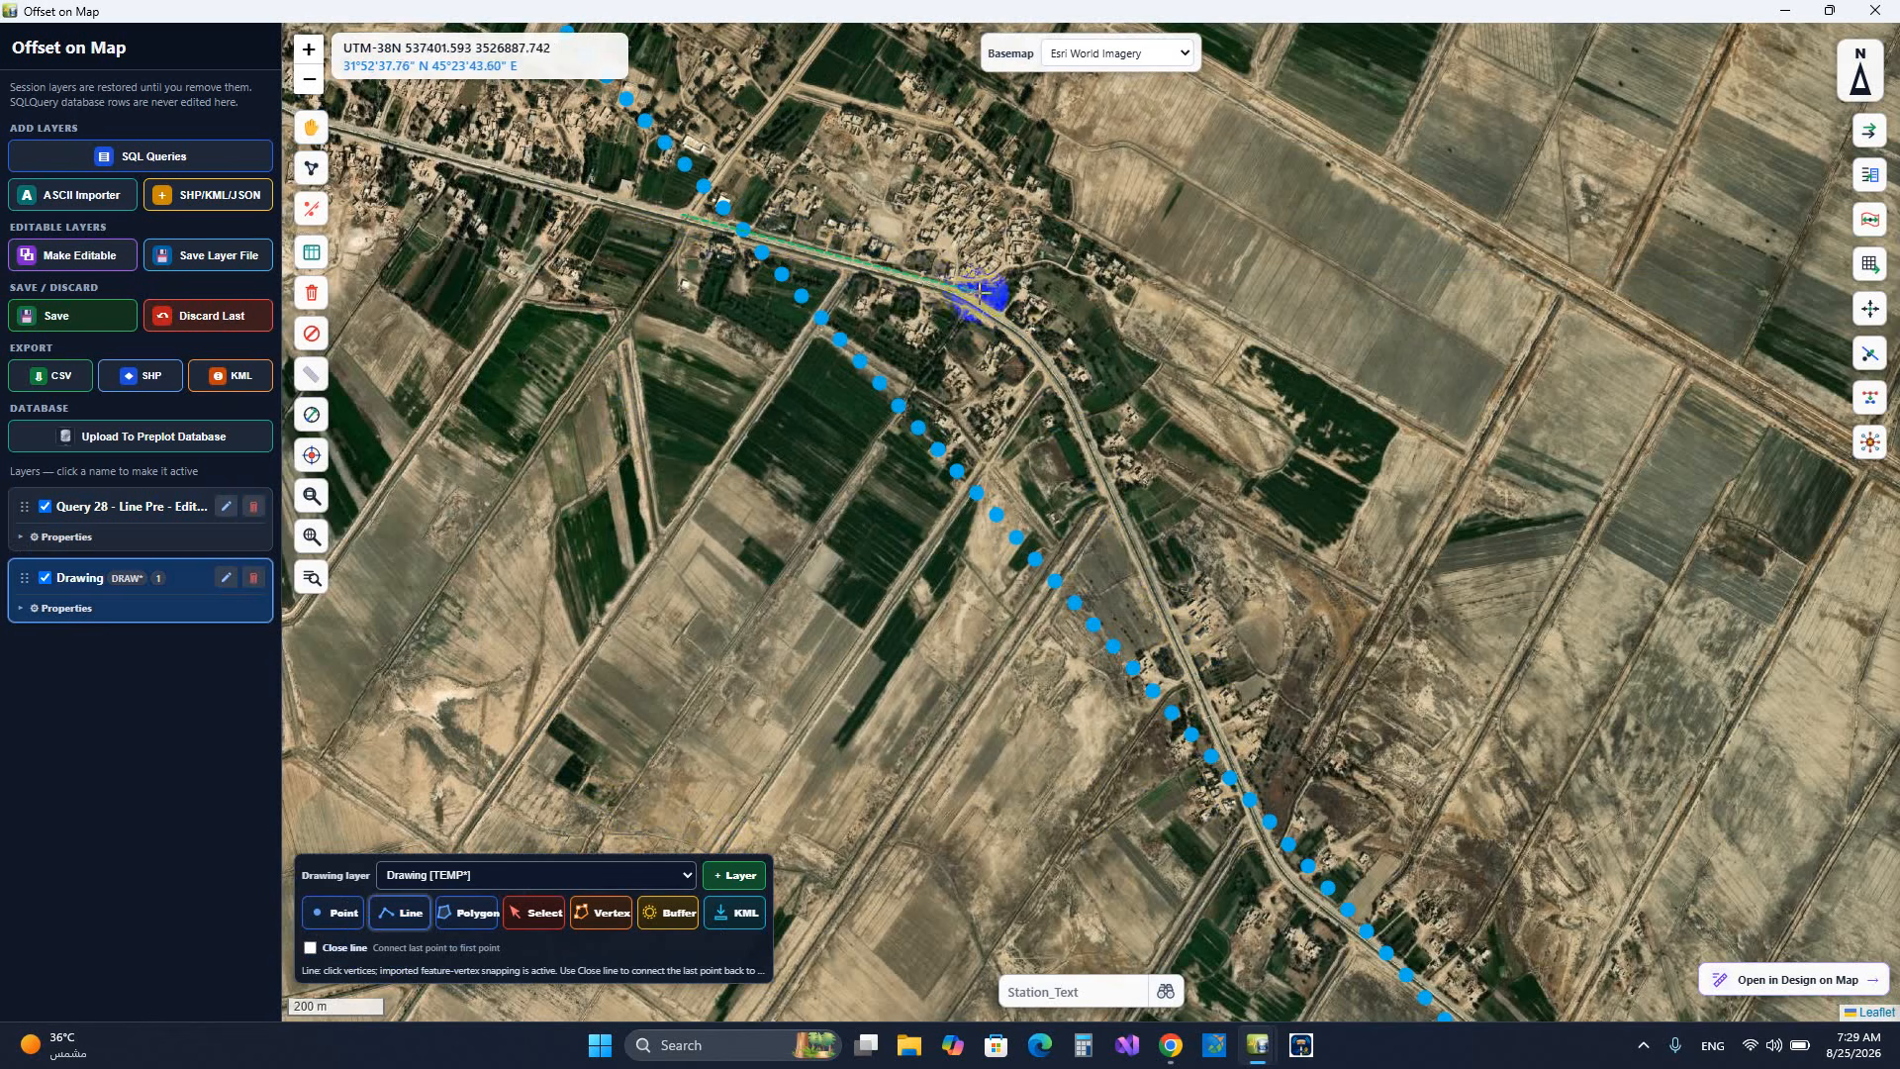
{"action": "left_click", "coordinate": [969, 291]}
{"action": "left_click", "coordinate": [1052, 363]}
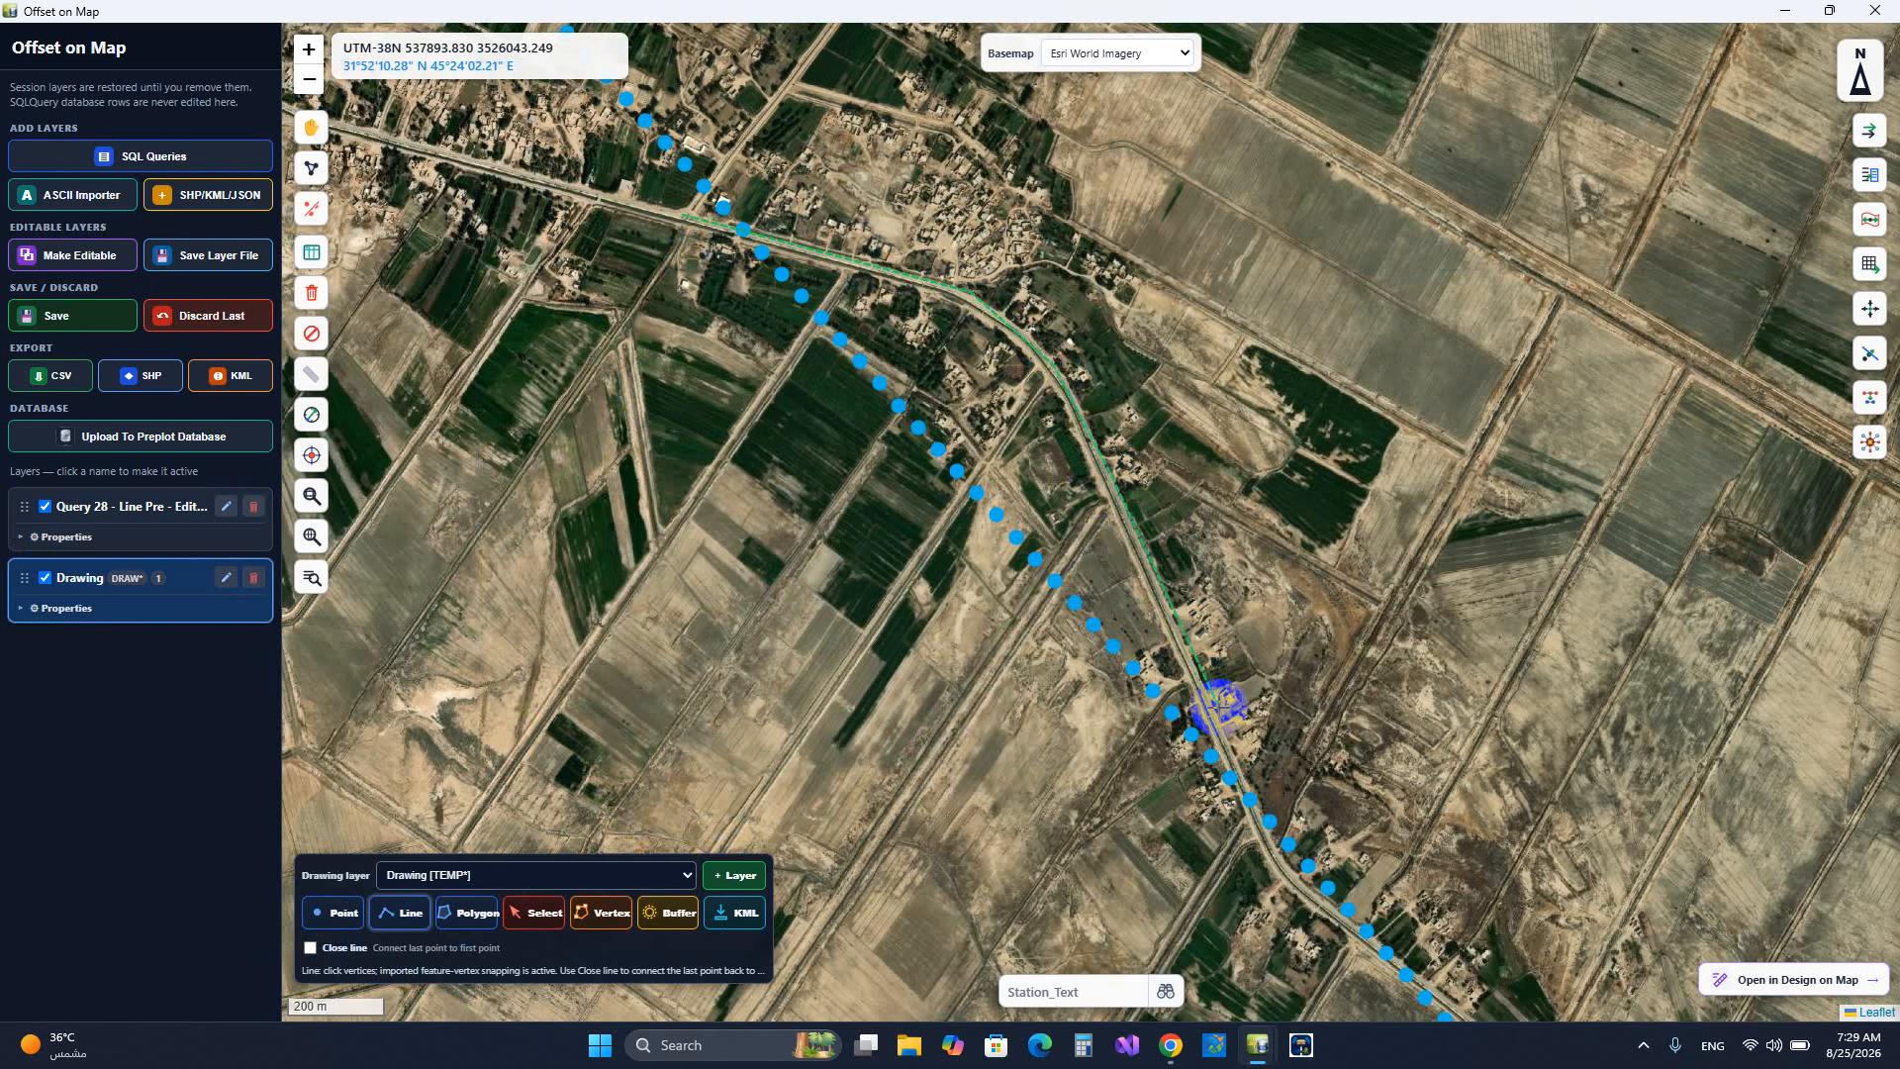
{"action": "double_click", "coordinate": [1277, 864]}
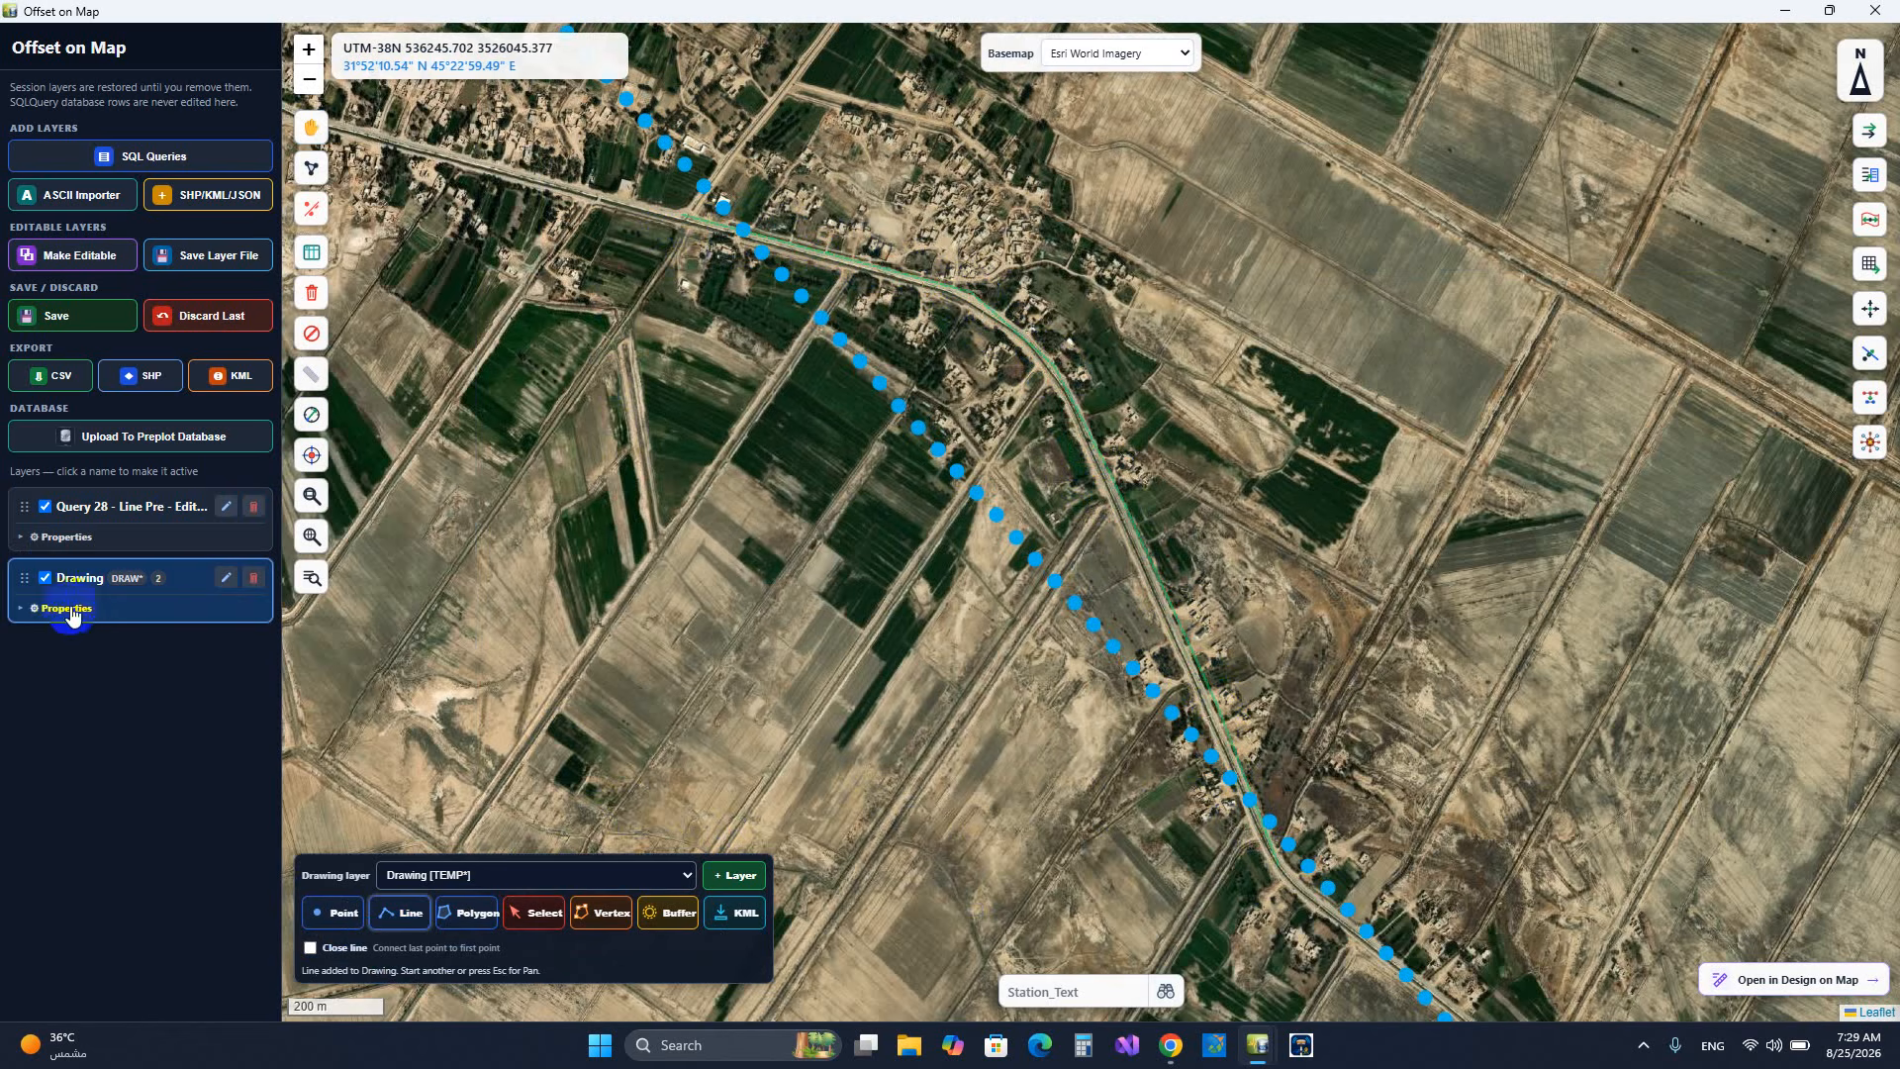
- Style the Drawing layer's lines with a red color and a thickness of 6.5 px
{"action": "left_click", "coordinate": [21, 612]}
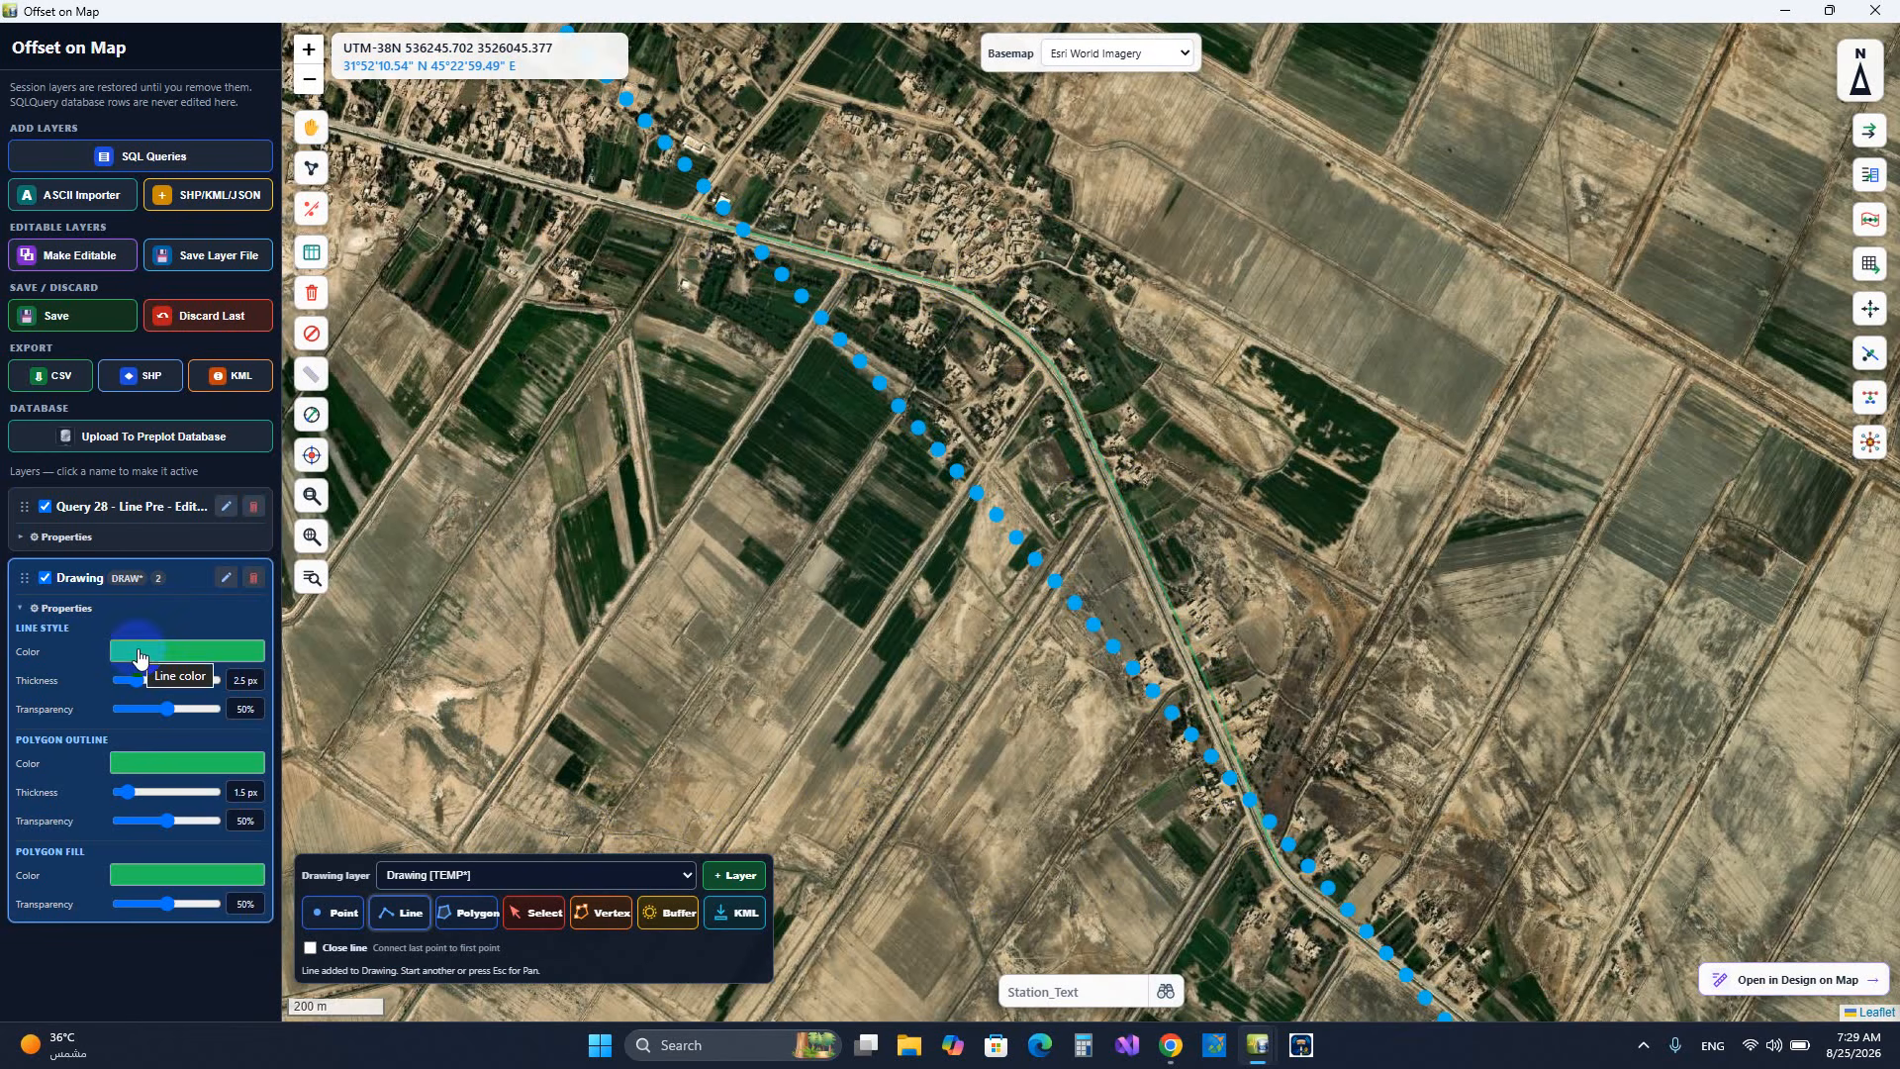
{"action": "left_click", "coordinate": [142, 655]}
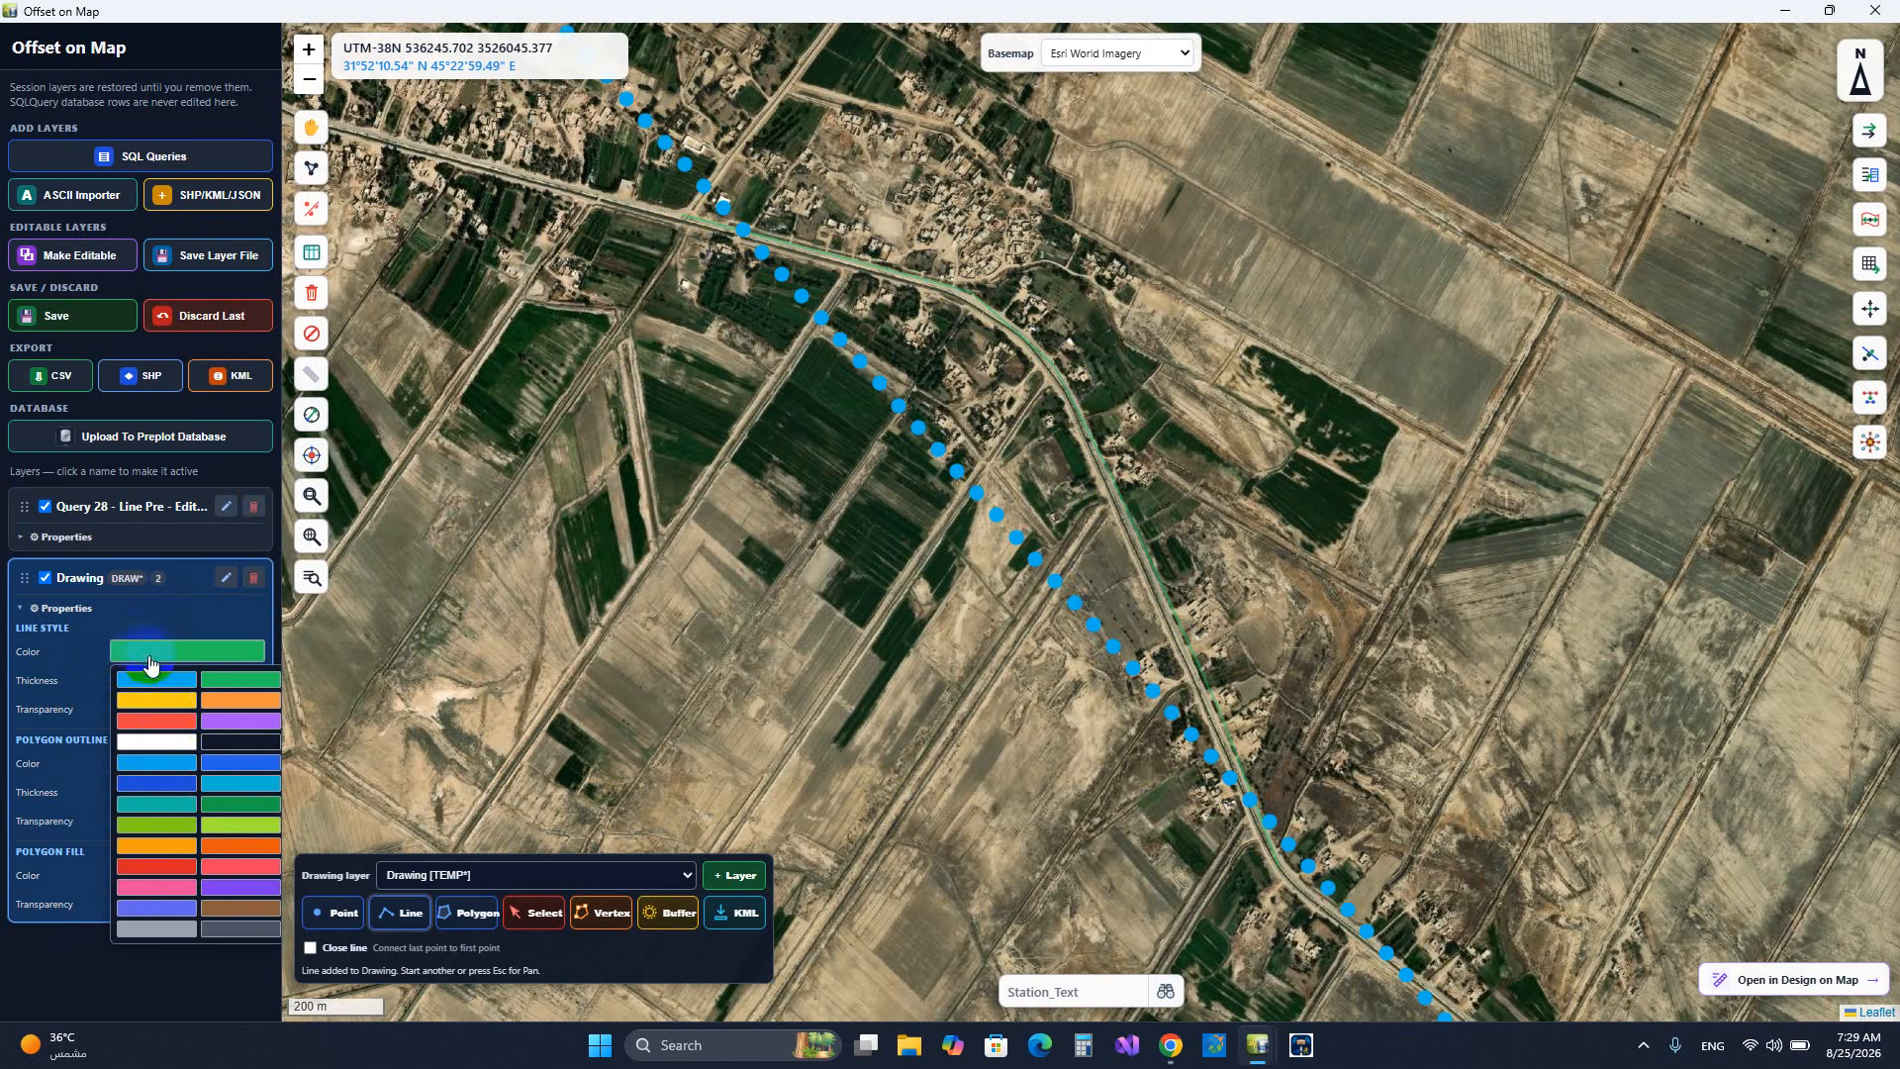
{"action": "left_click", "coordinate": [171, 726]}
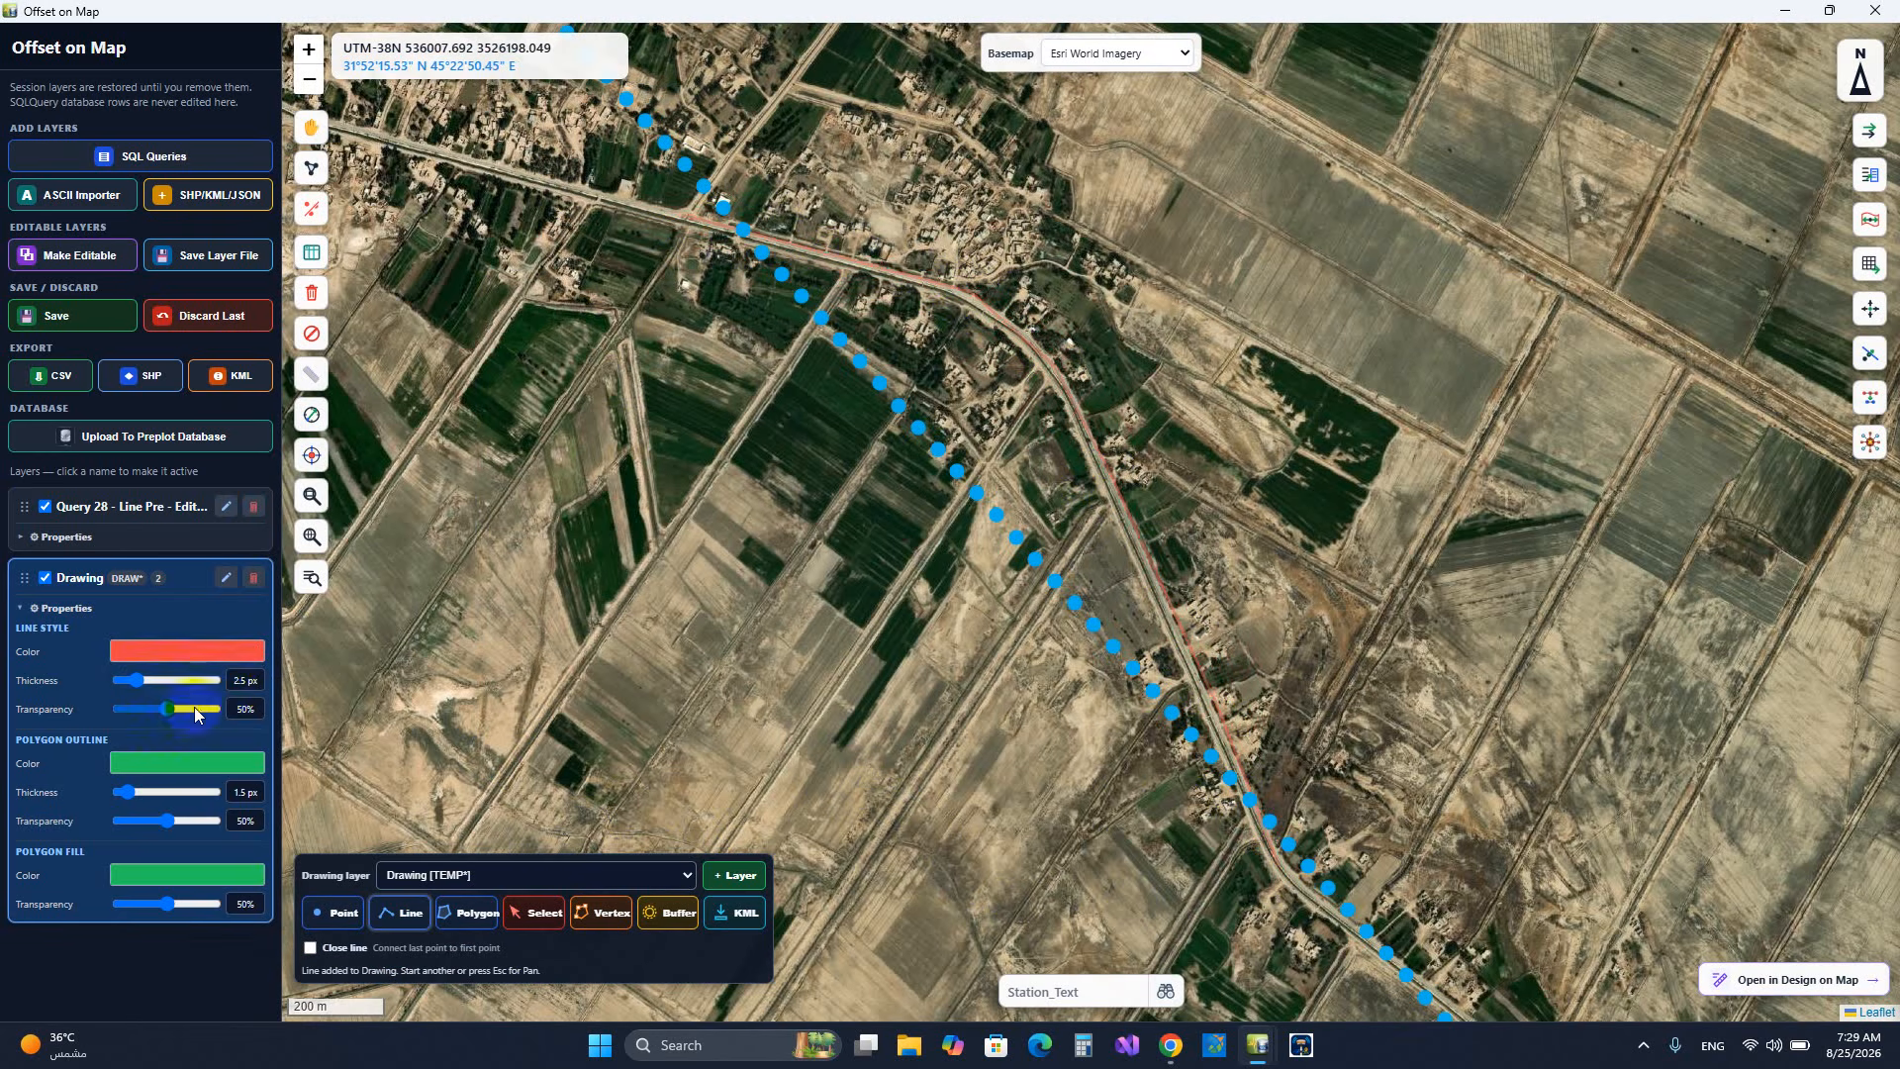
{"action": "left_click_drag", "start_coordinate": [136, 681], "coordinate": [193, 690]}
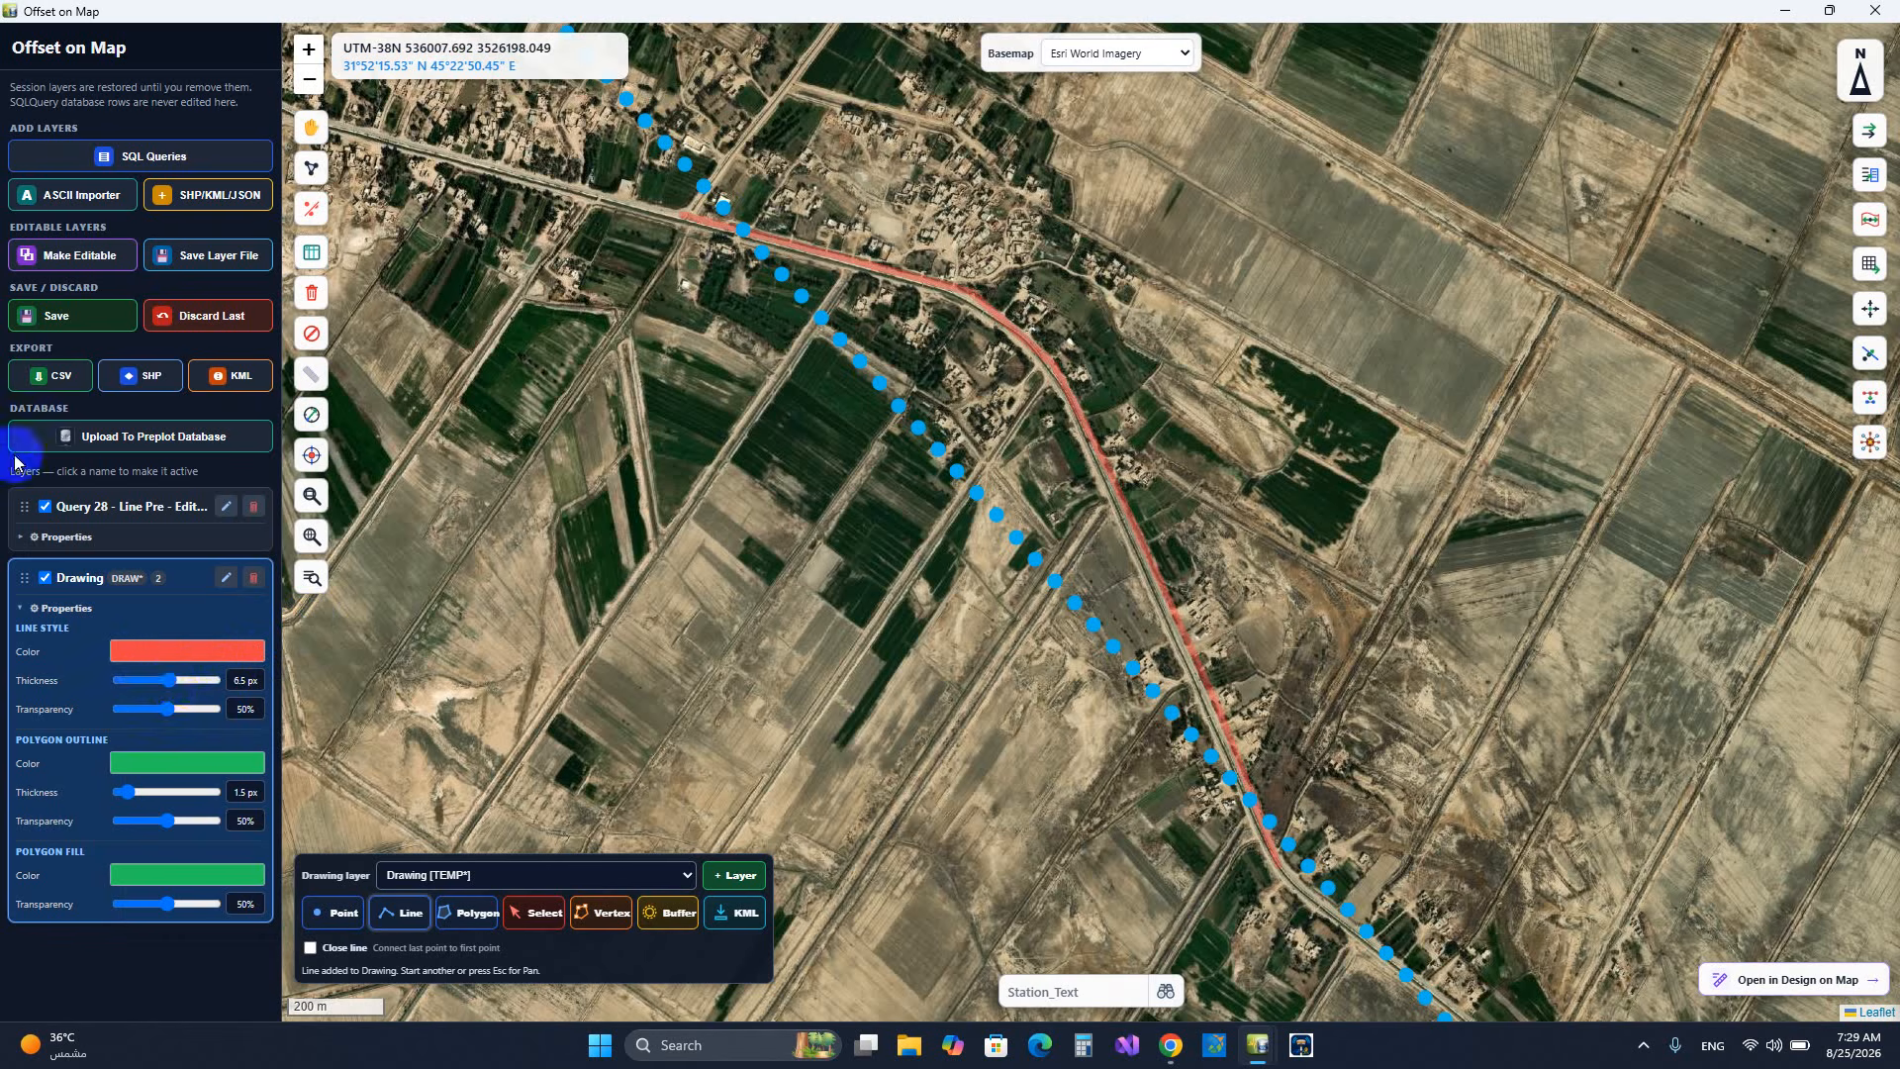
{"action": "left_click", "coordinate": [68, 609]}
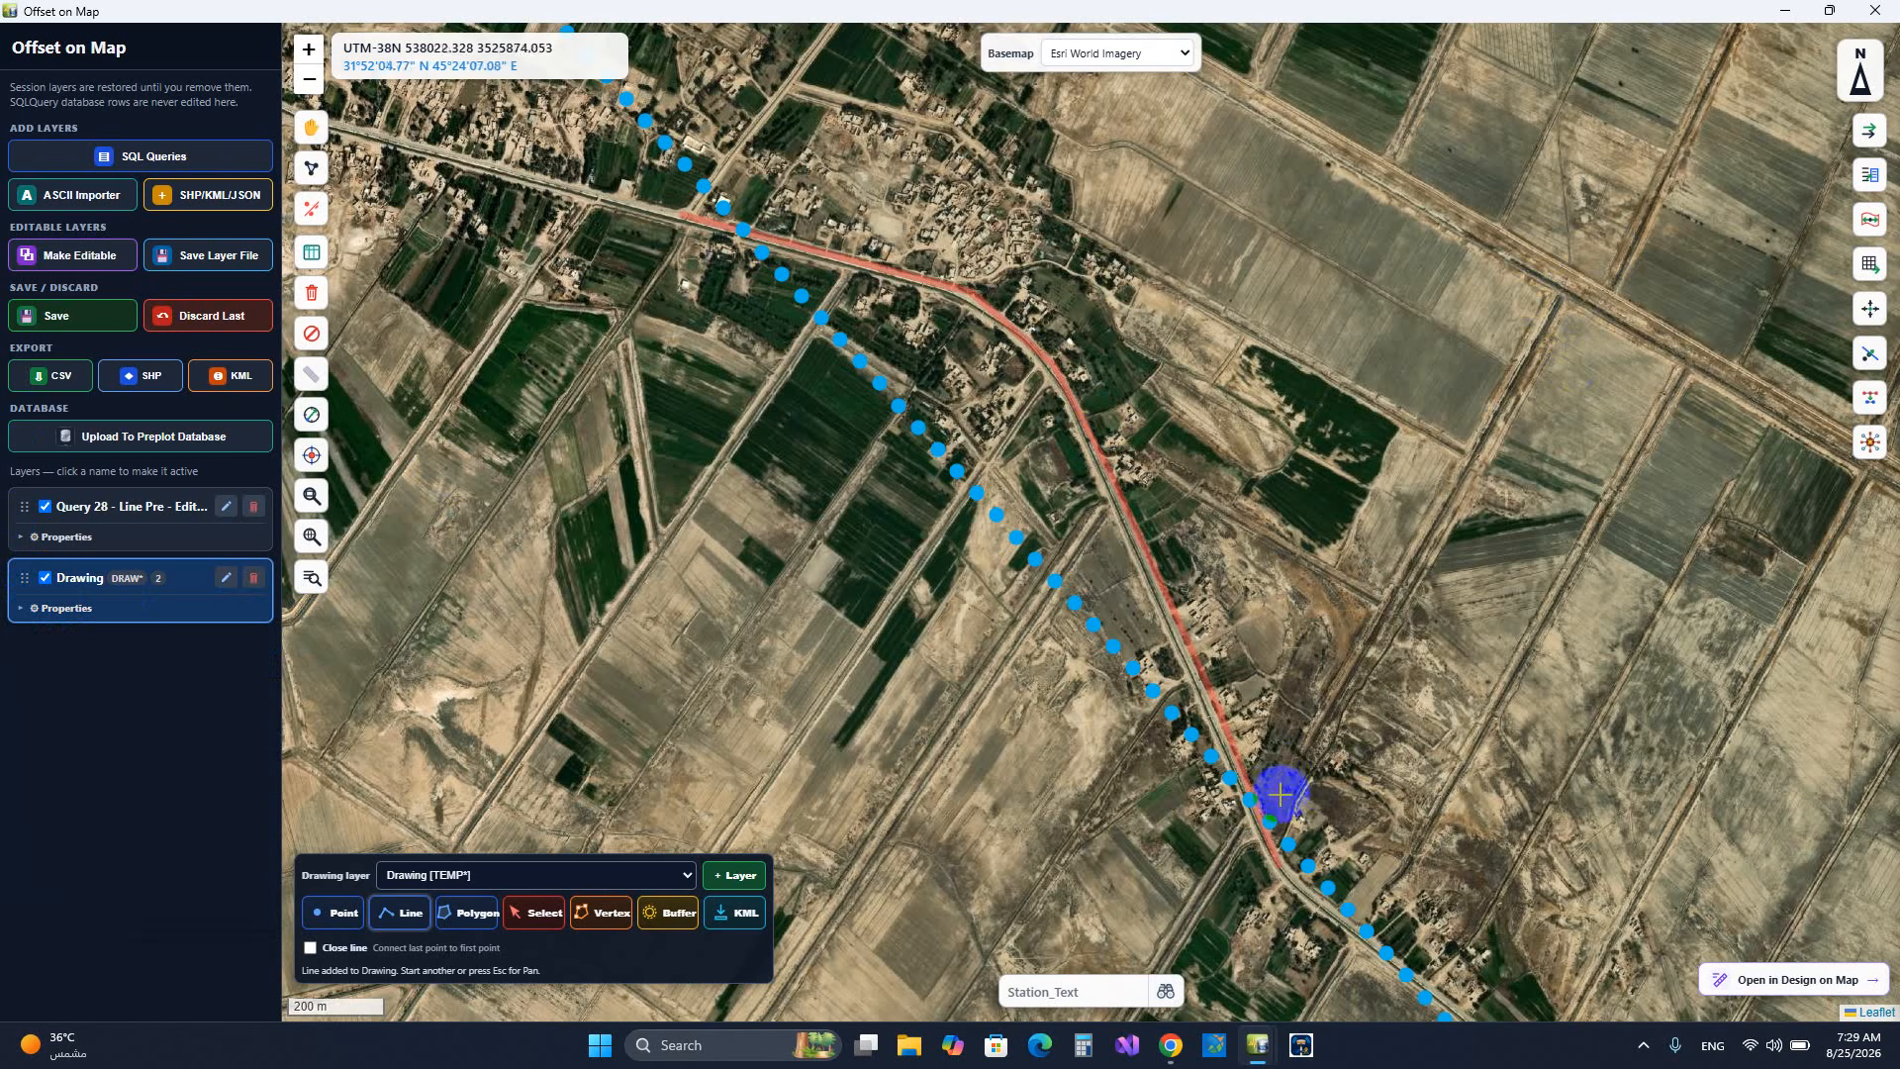
- Start Move to Line and select the Line Pre points between the two places where they meet the drawn road line
{"action": "left_click", "coordinate": [1870, 355]}
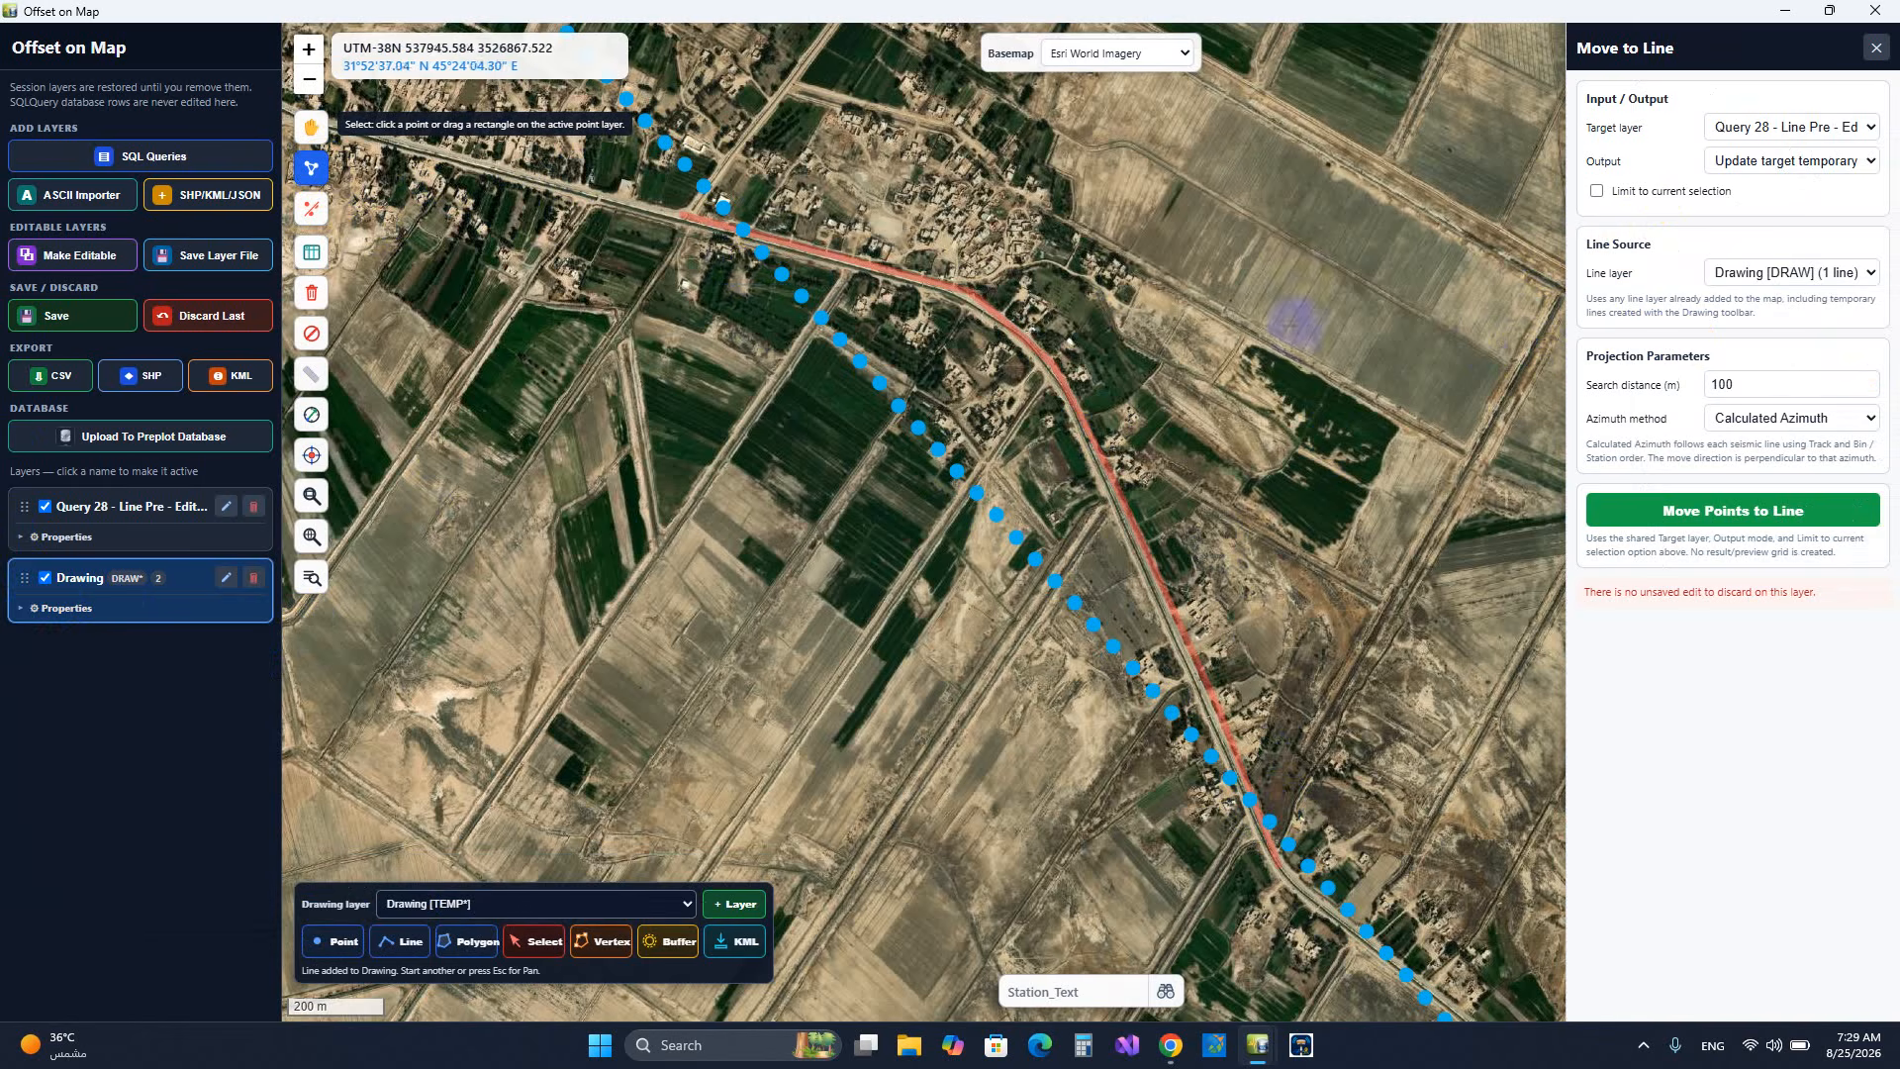
{"action": "left_click_drag", "start_coordinate": [1334, 285], "coordinate": [733, 697]}
{"action": "left_click_drag", "start_coordinate": [1232, 247], "coordinate": [657, 754]}
{"action": "left_click_drag", "start_coordinate": [1348, 170], "coordinate": [740, 848]}
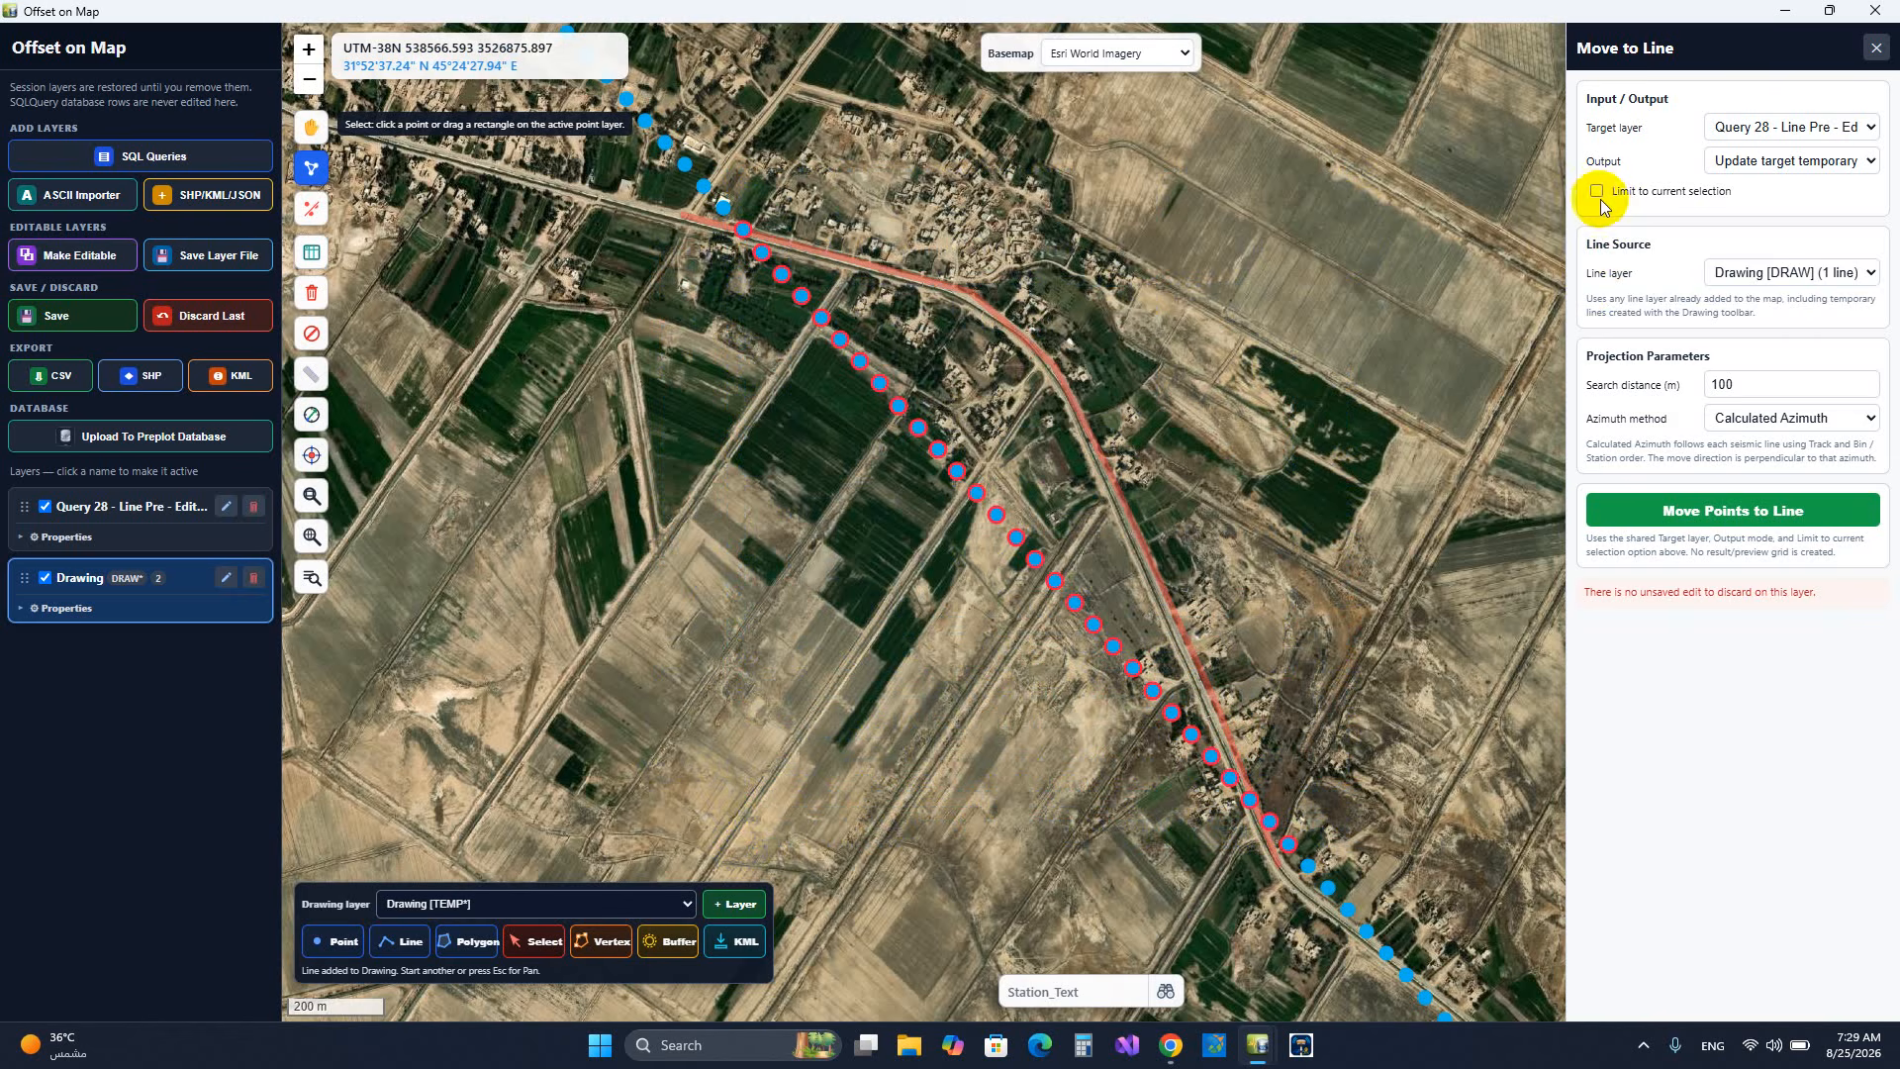
- Move only the selected points onto the Drawing line with a search distance of 500 m and Calculated Azimuth
{"action": "left_click", "coordinate": [1791, 275]}
{"action": "left_click", "coordinate": [1831, 302]}
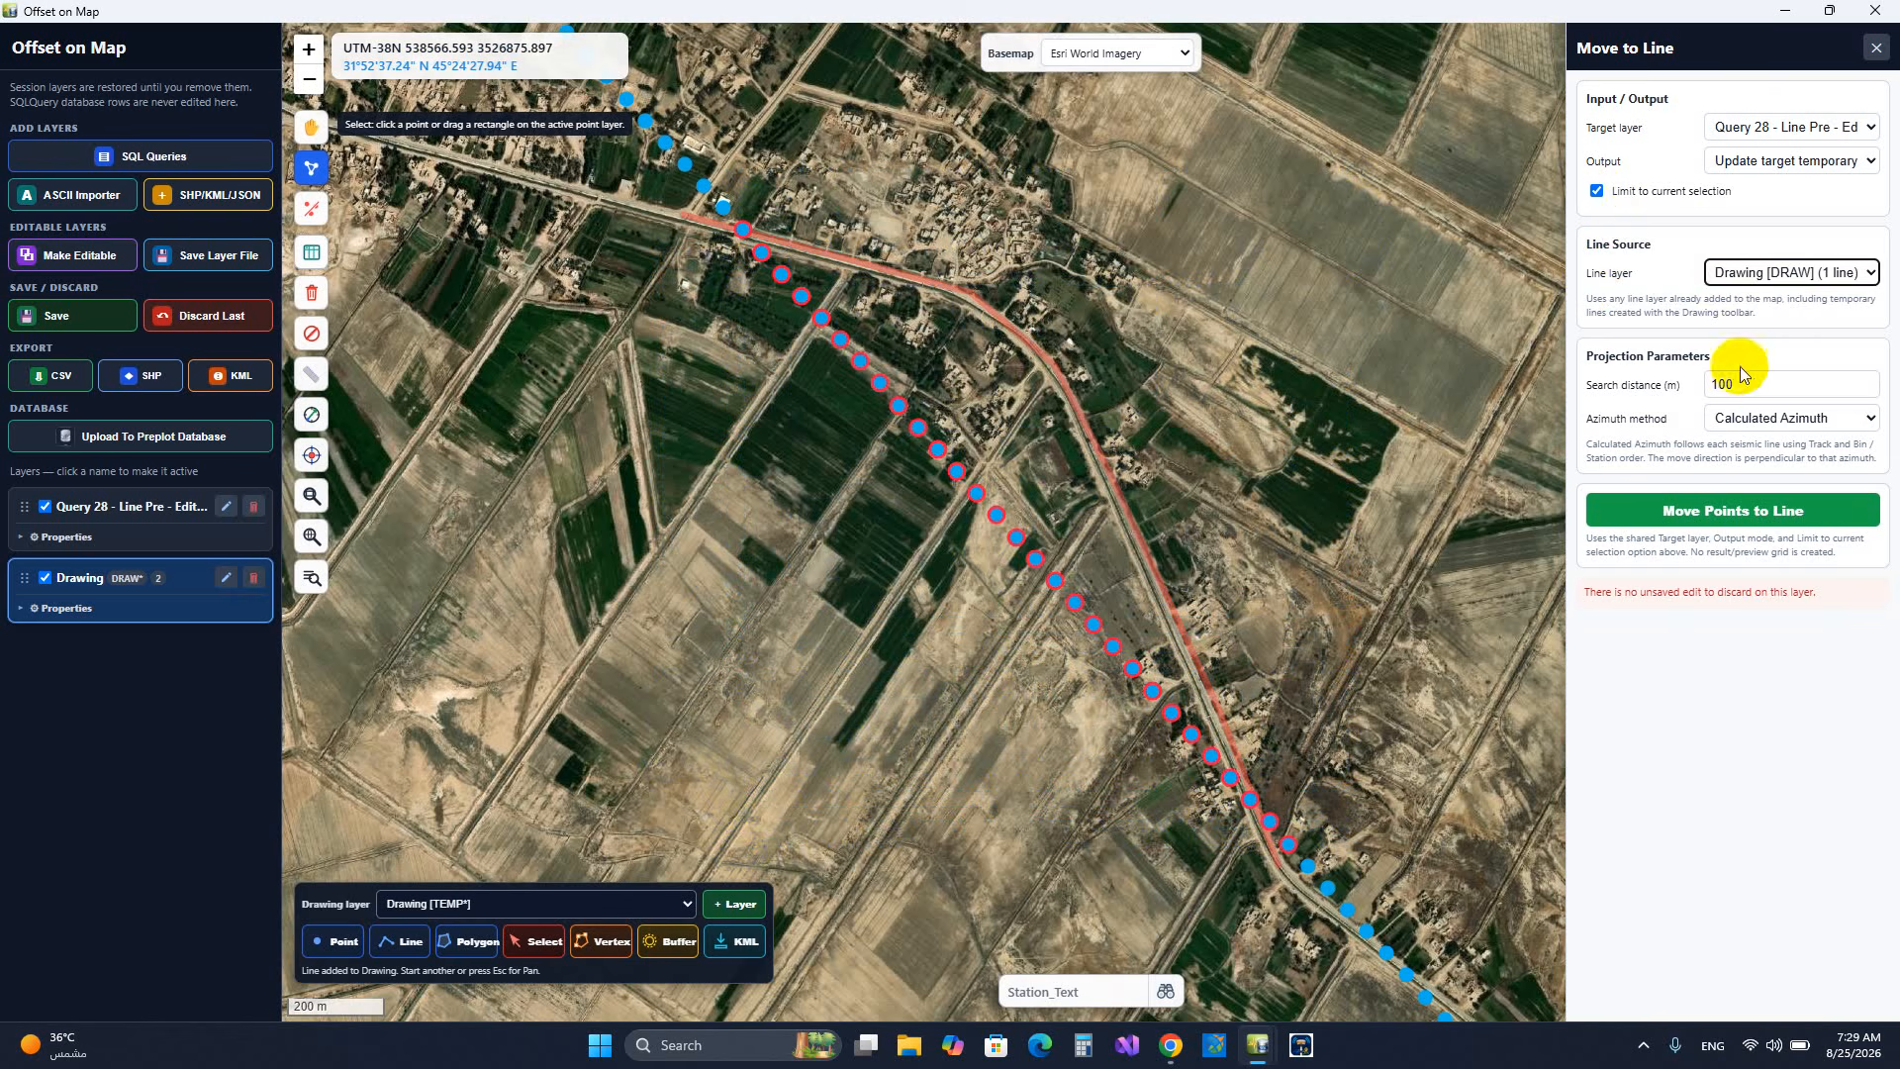
{"action": "left_click", "coordinate": [1667, 389]}
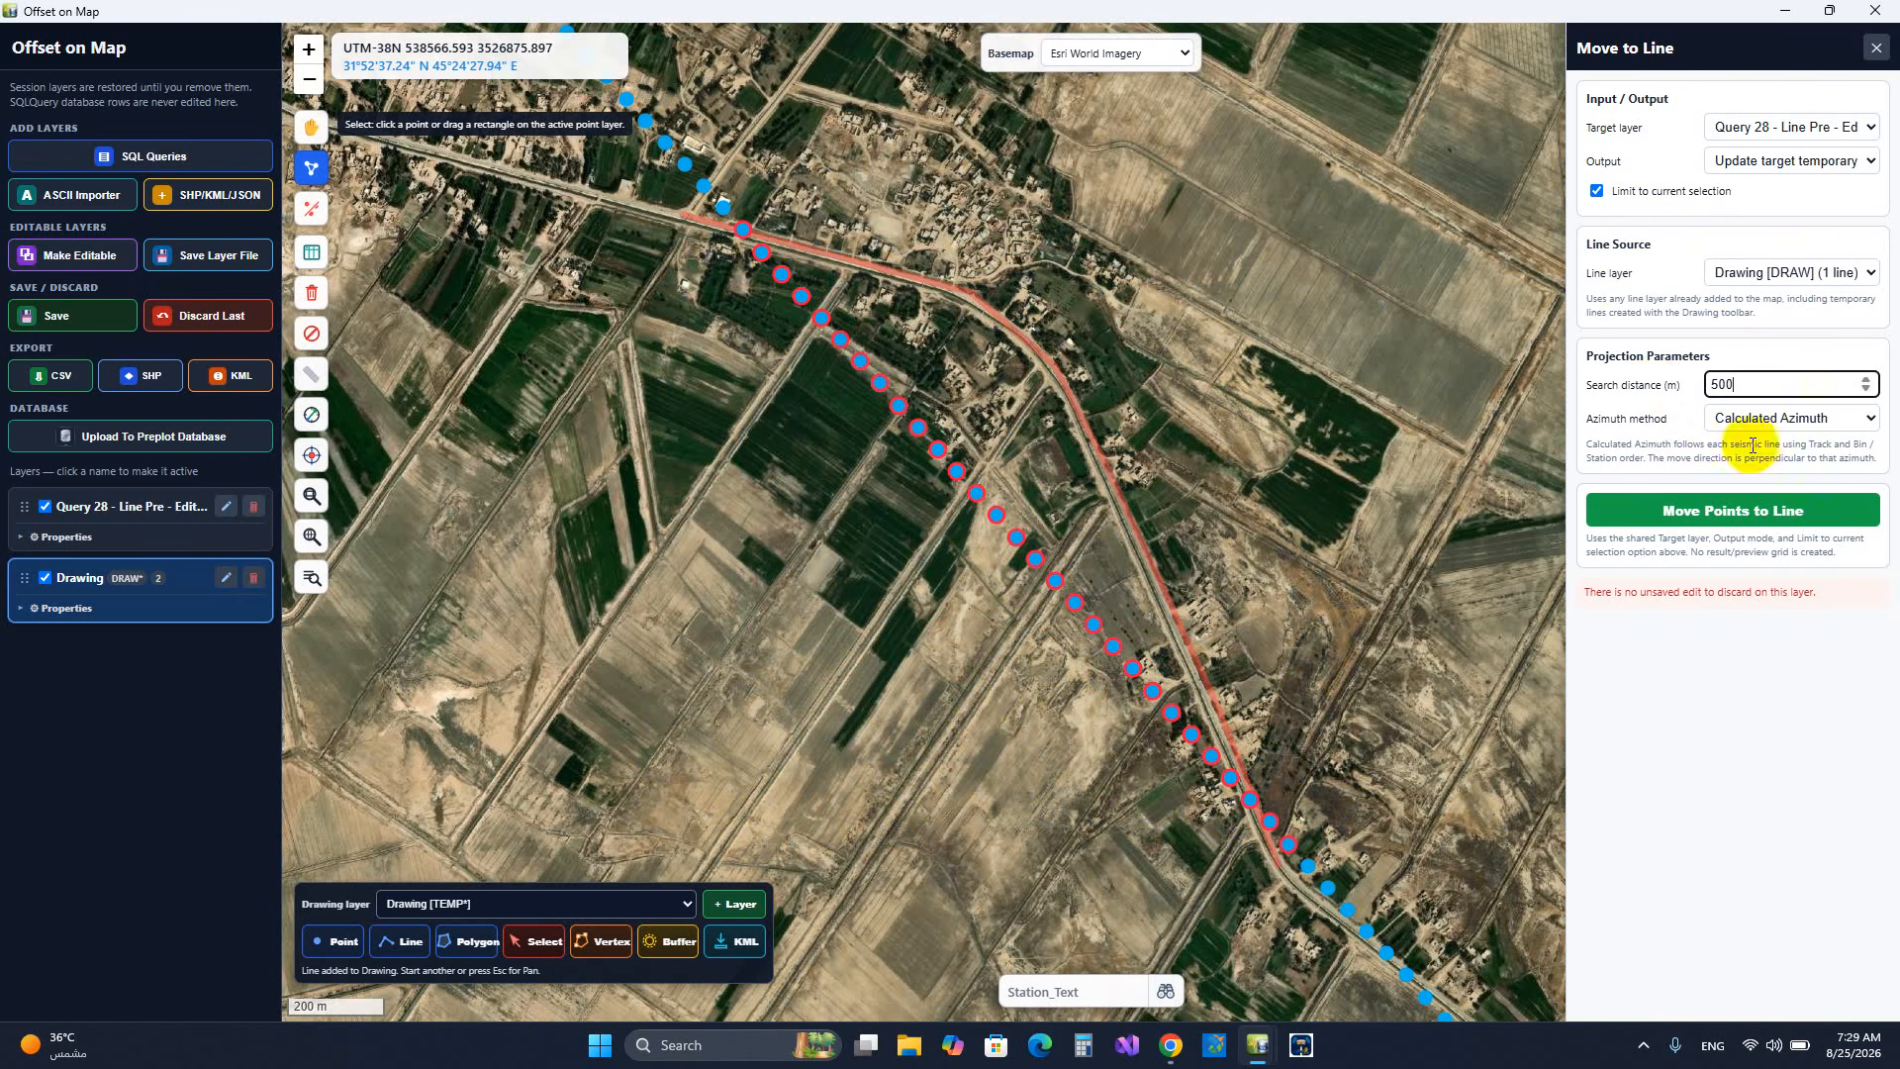
{"action": "left_click", "coordinate": [1726, 523]}
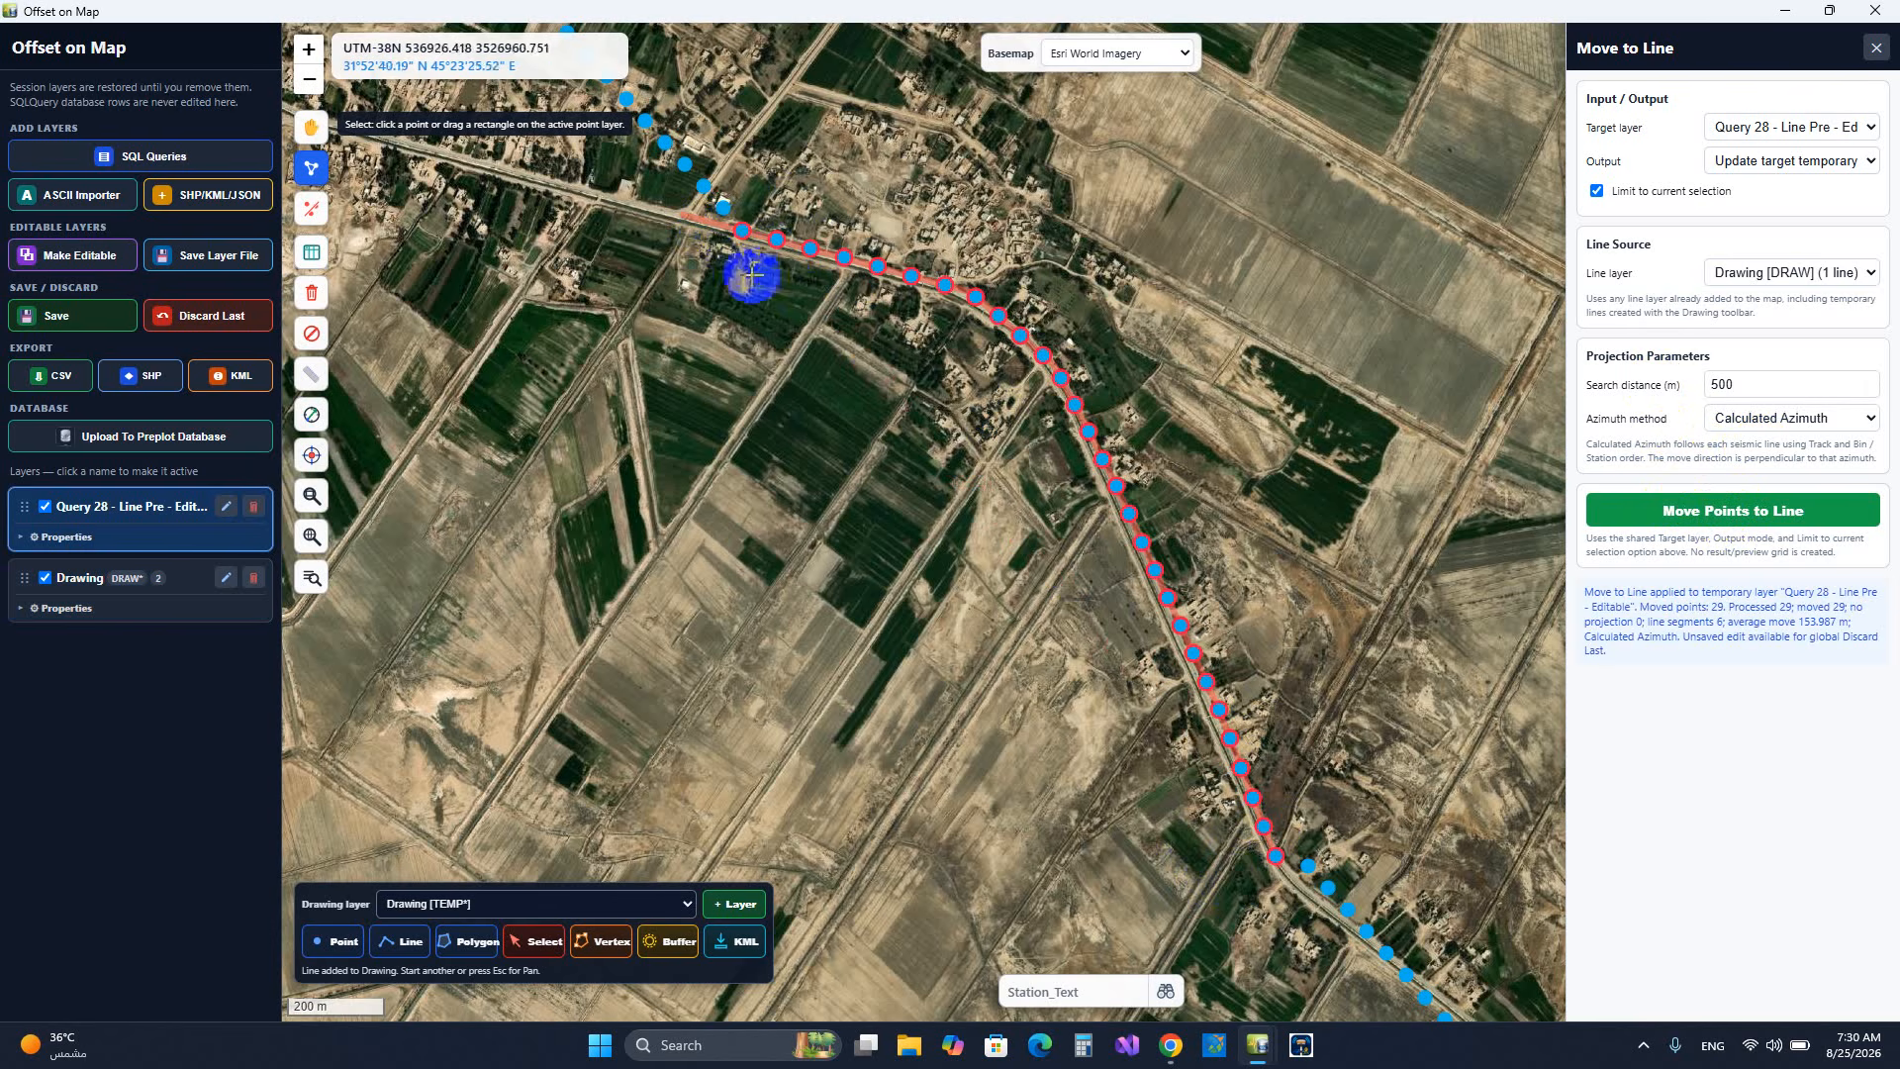
- Discard the last move to the road line, close Move to Line and clear the point selection
{"action": "left_click", "coordinate": [197, 332]}
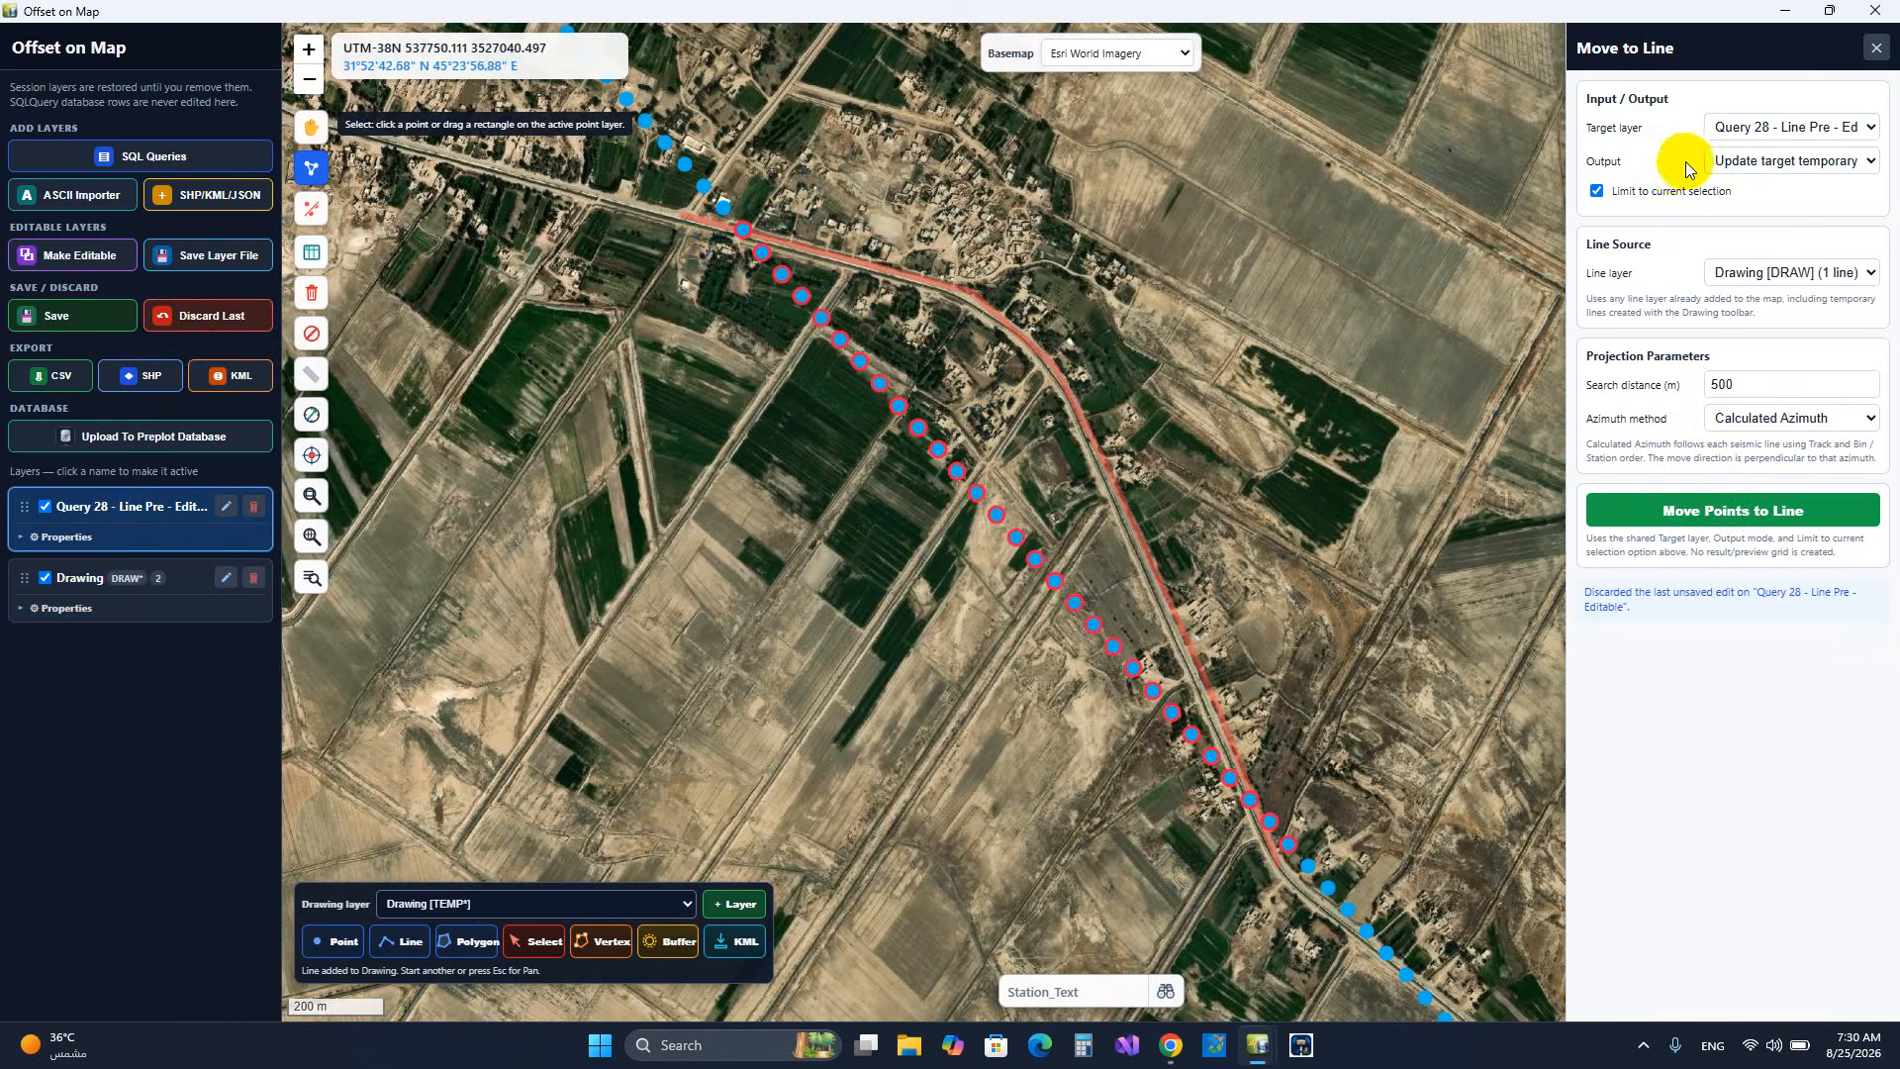
{"action": "left_click", "coordinate": [1877, 49]}
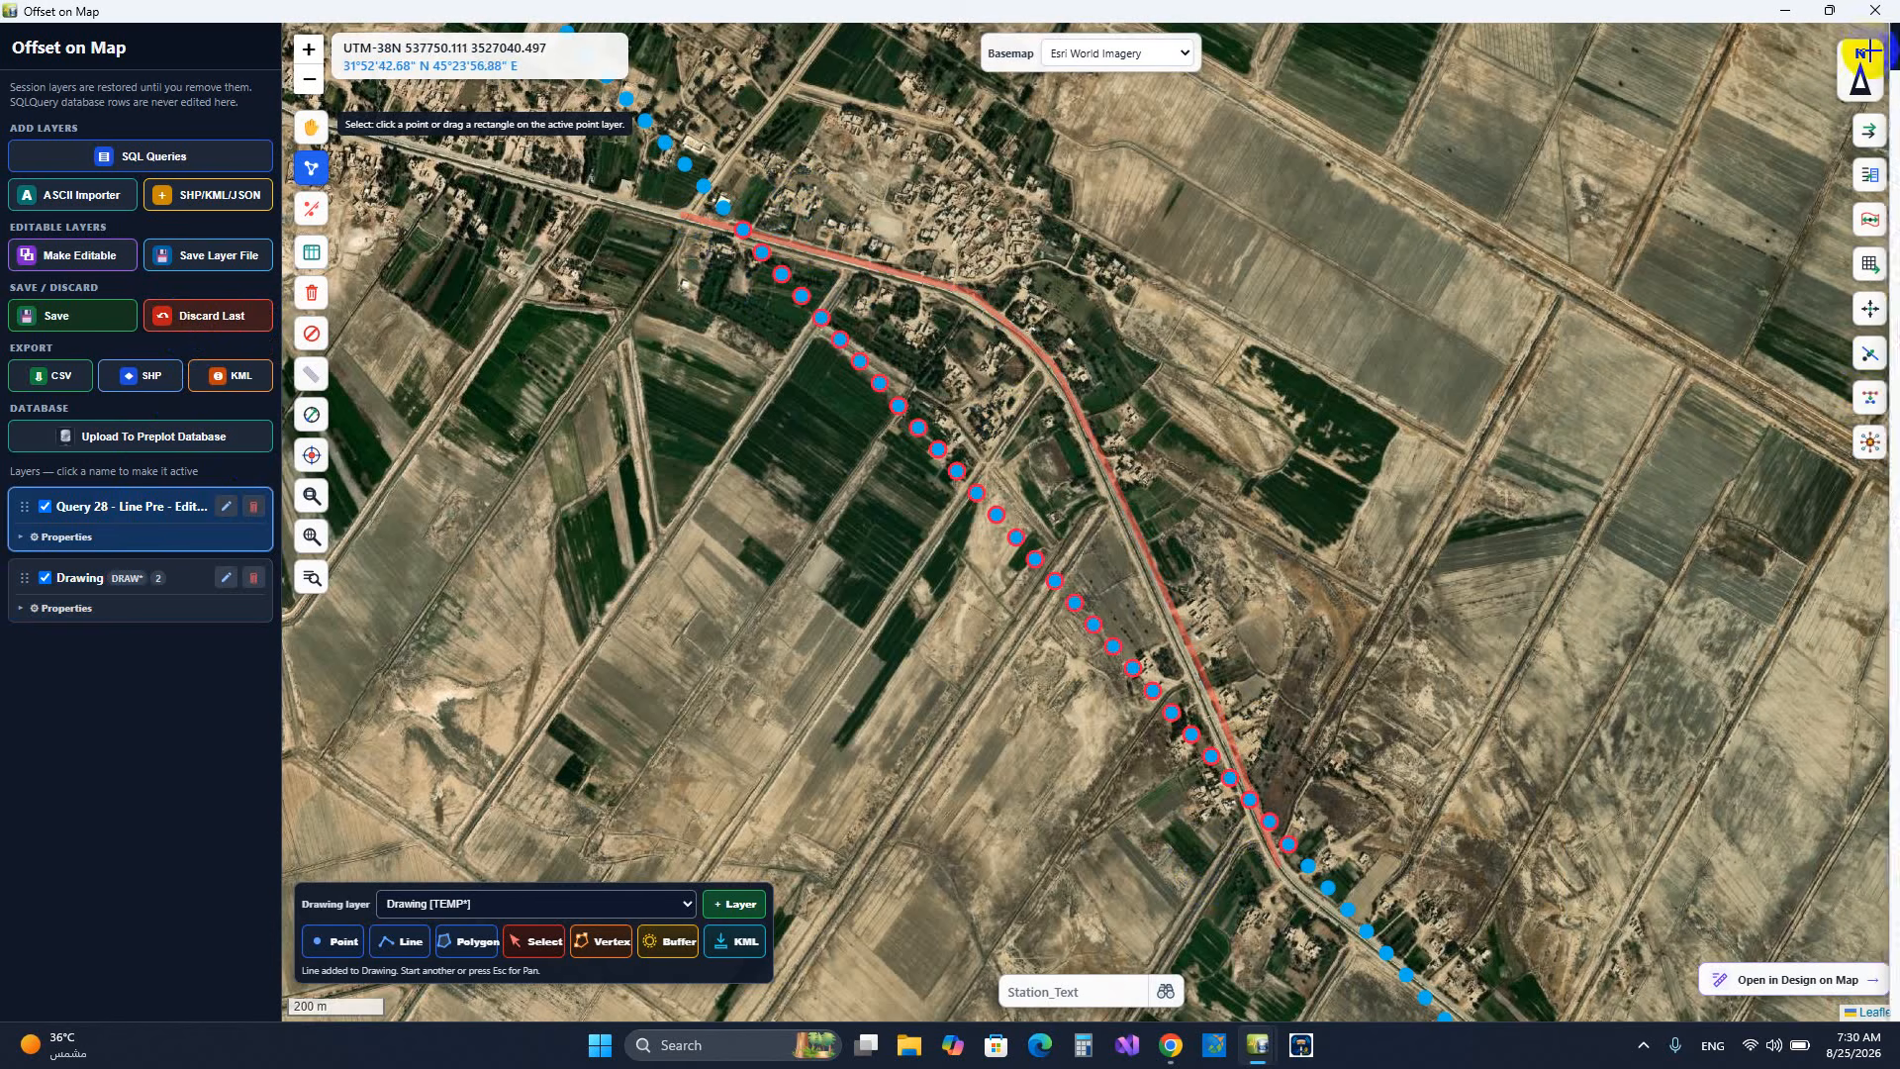
{"action": "left_click", "coordinate": [1867, 401]}
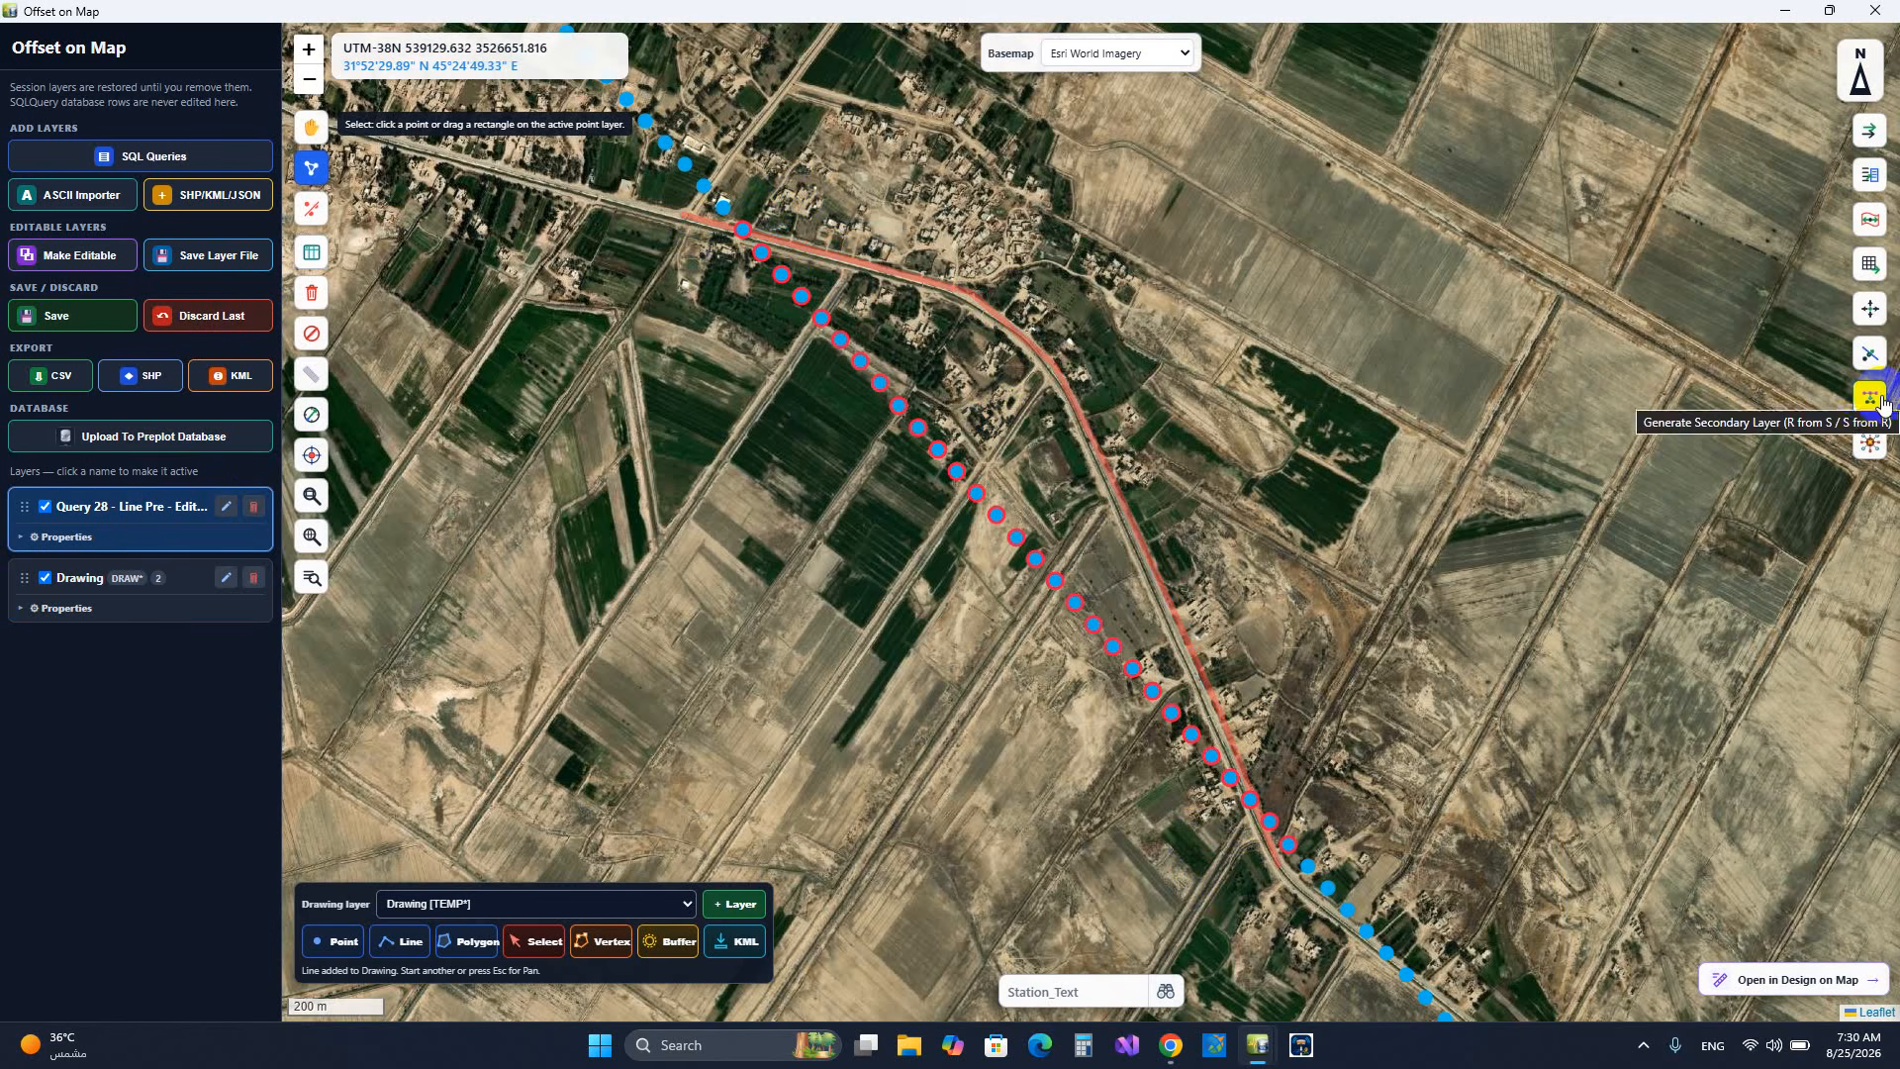
{"action": "left_click", "coordinate": [1870, 400]}
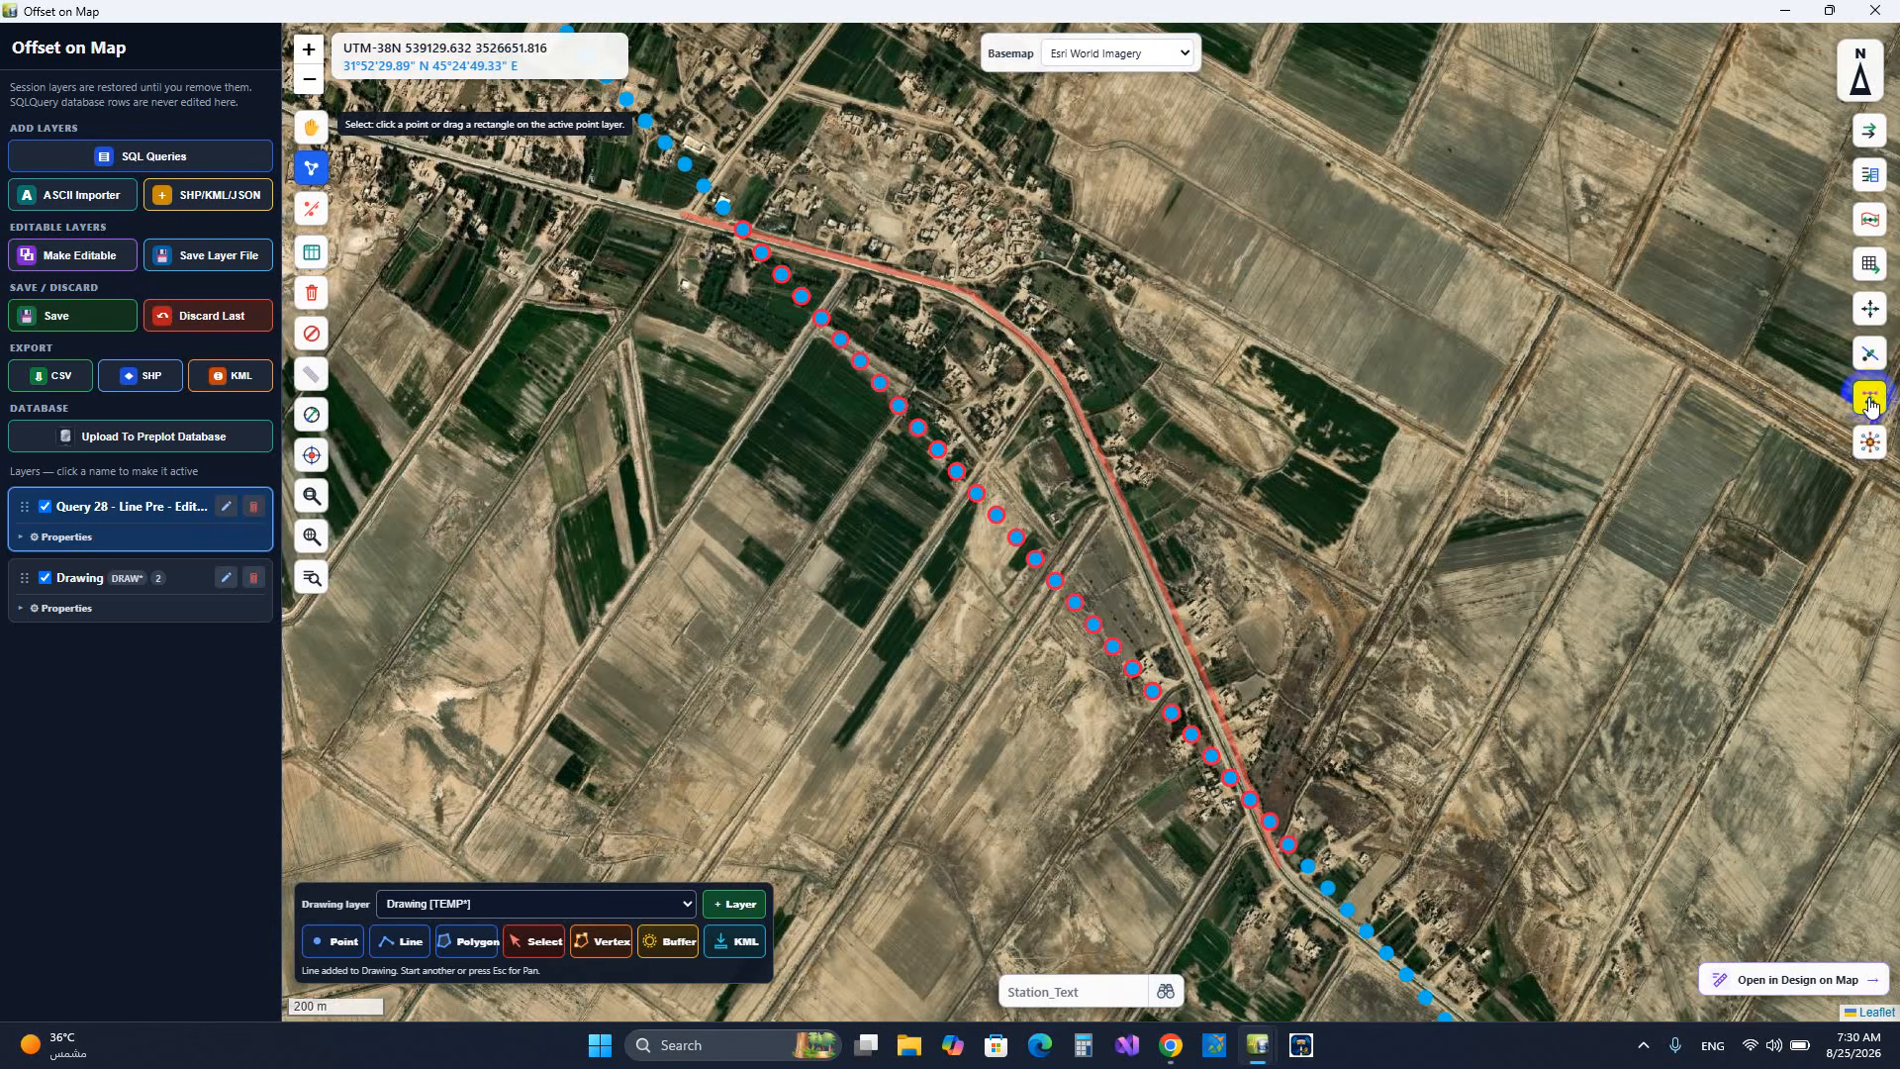
{"action": "scroll", "coordinate": [1234, 387], "scroll_direction": "down", "scroll_amount": 1}
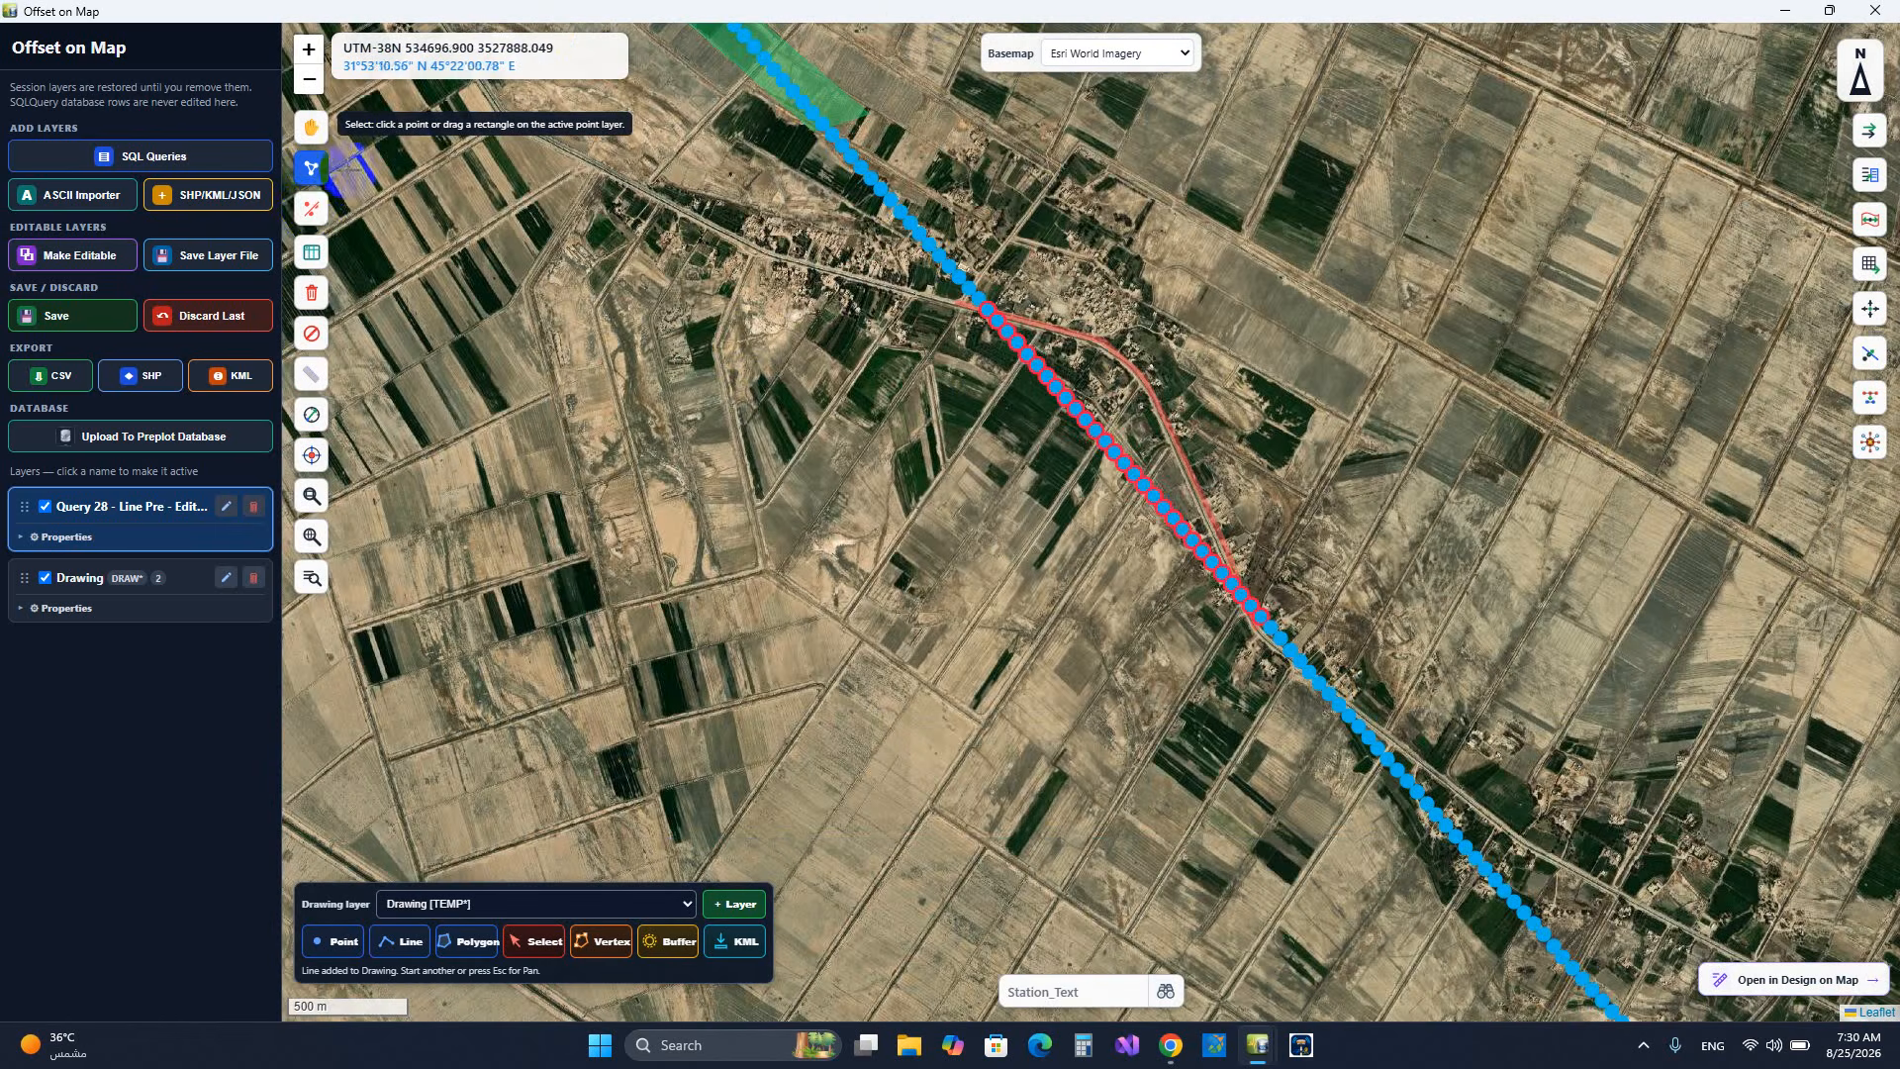
{"action": "left_click", "coordinate": [312, 214]}
{"action": "left_click", "coordinate": [308, 215]}
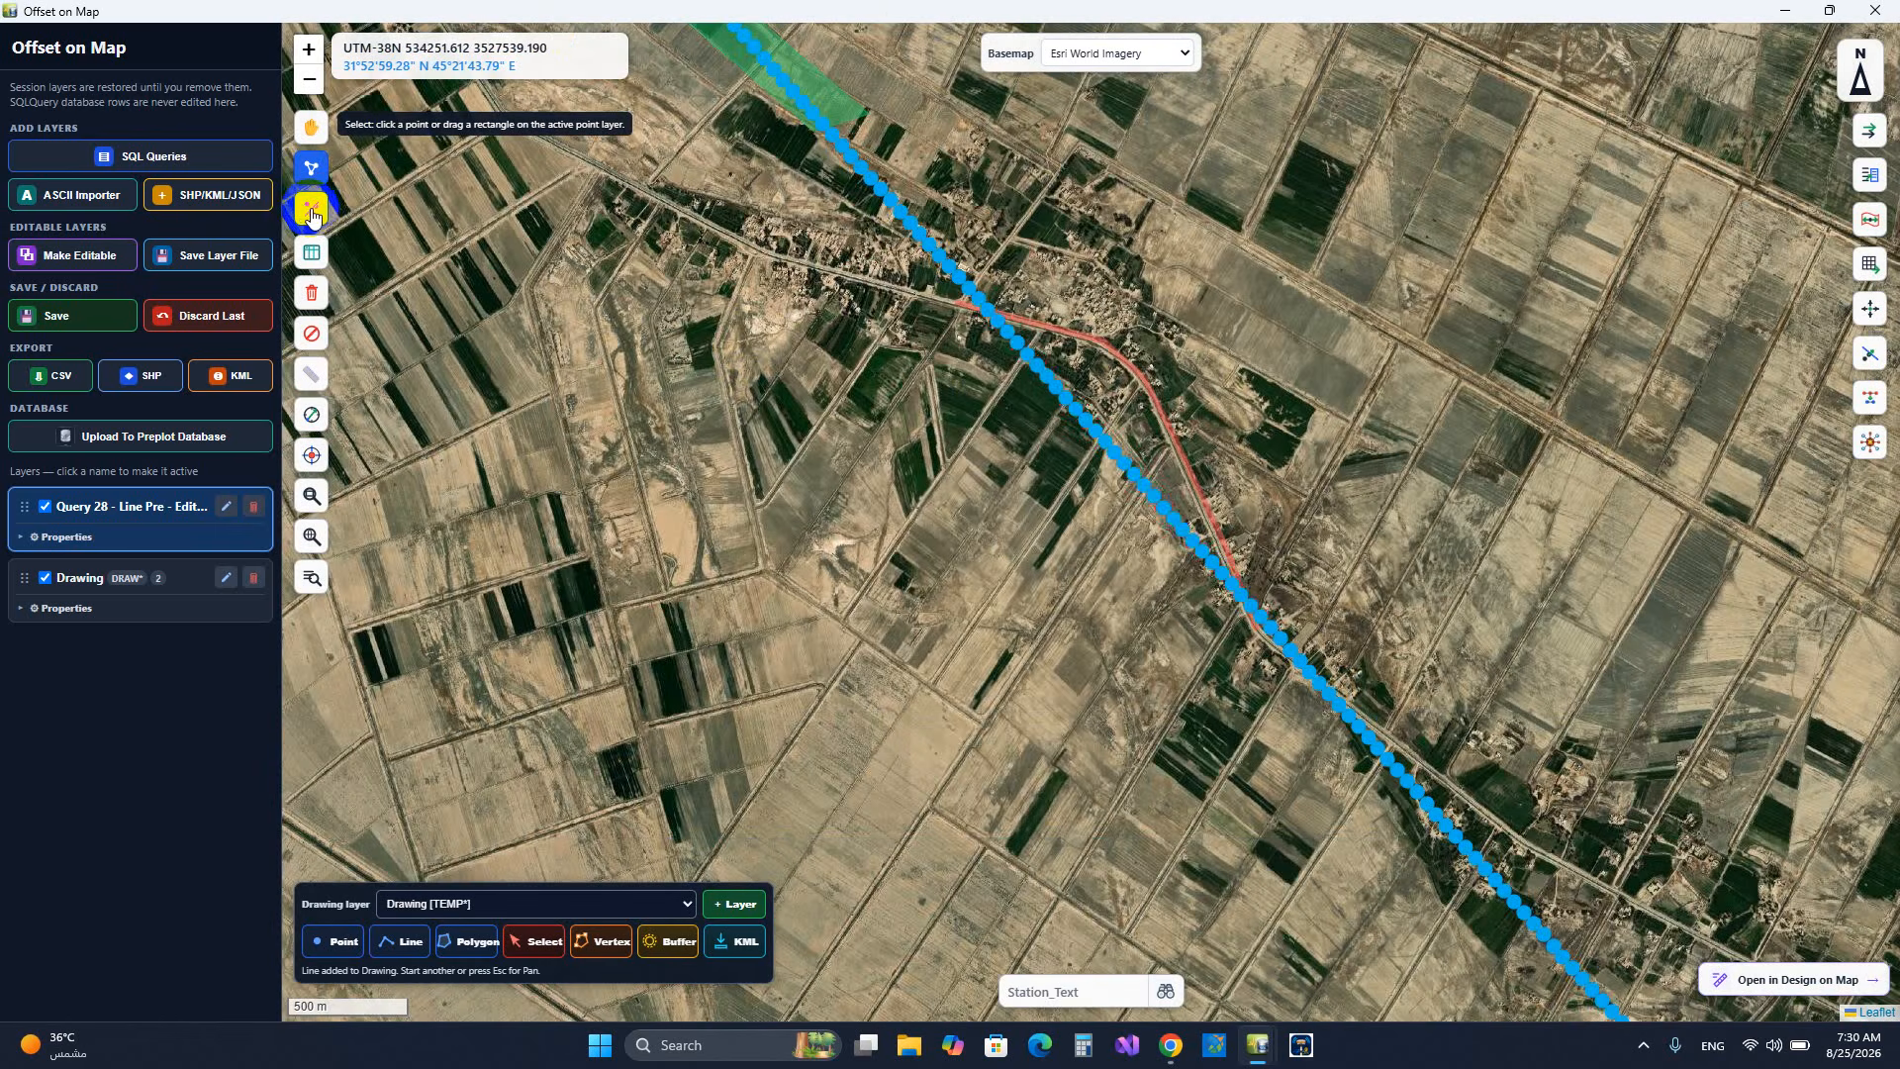
- Go to the northwest end of the Line Pre points and examine the station details of the first point
{"action": "scroll", "coordinate": [880, 430], "scroll_direction": "down", "scroll_amount": 2}
{"action": "scroll", "coordinate": [881, 429], "scroll_direction": "down", "scroll_amount": 1}
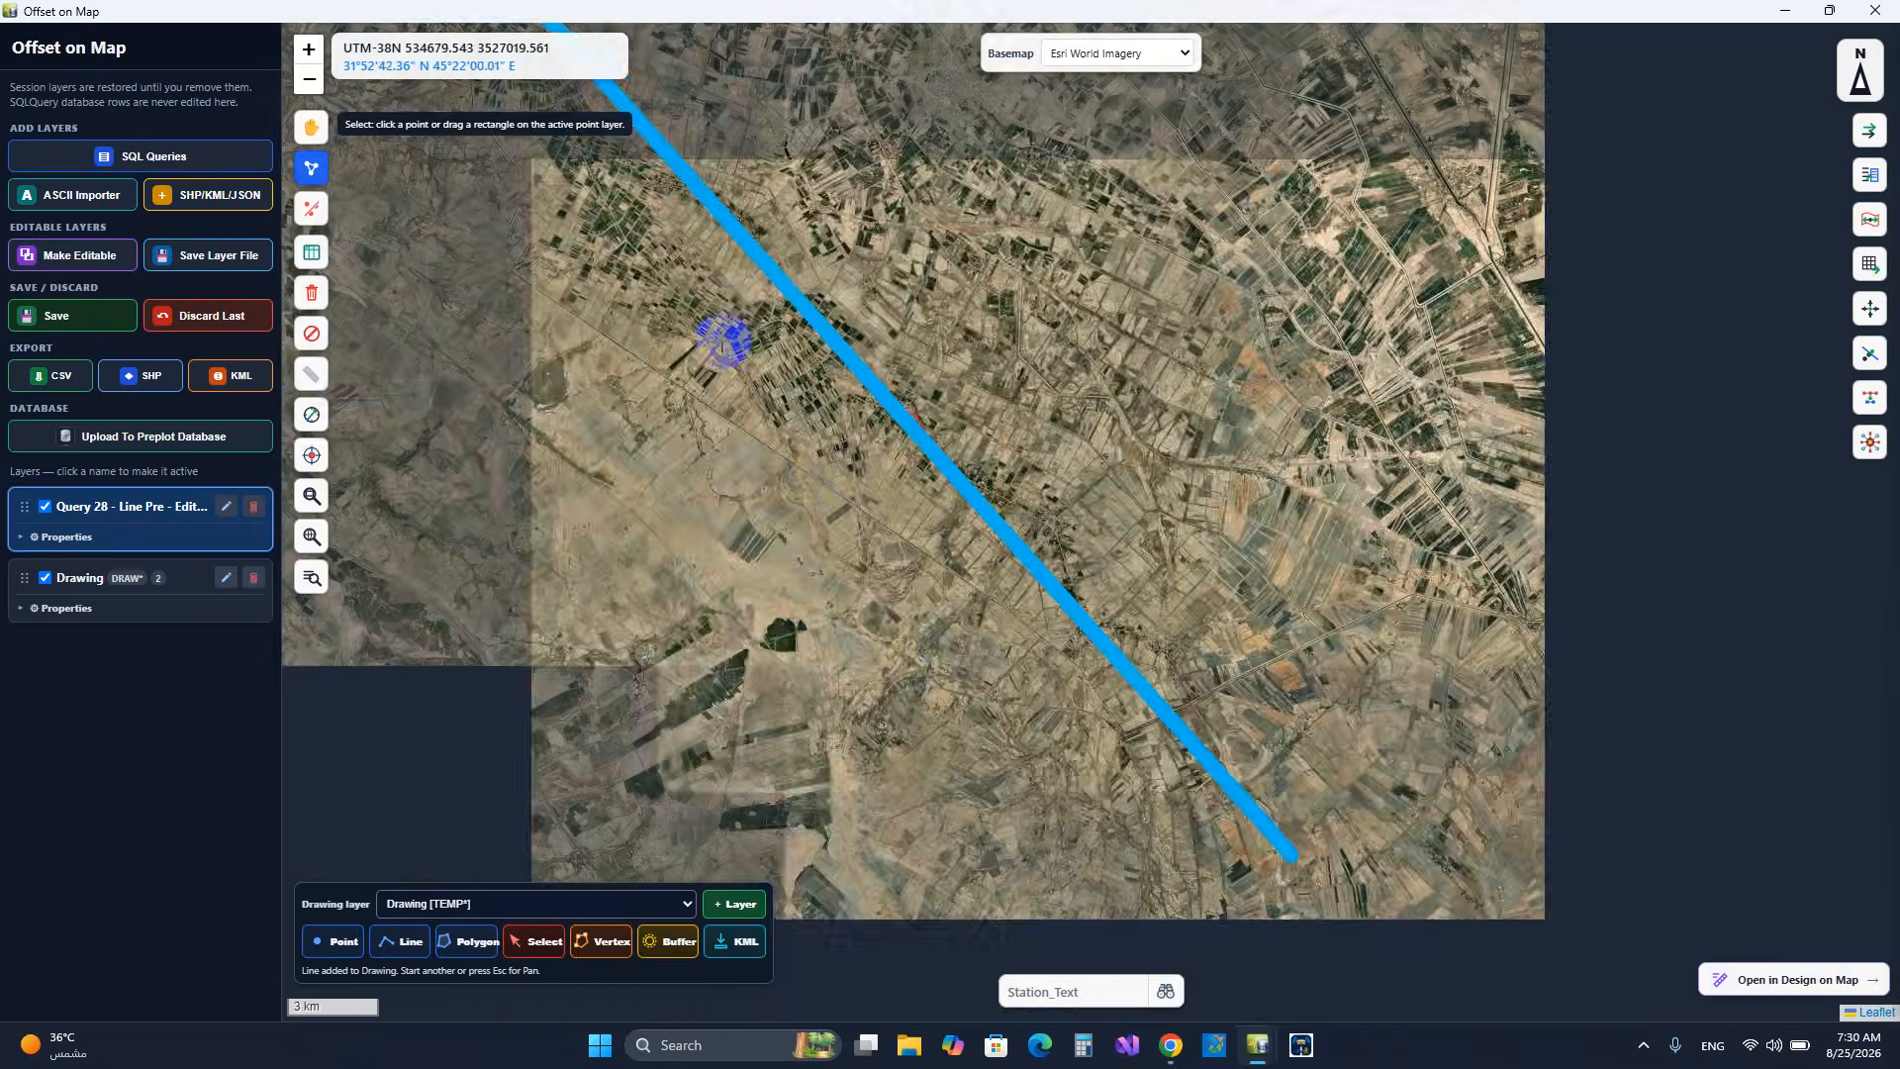
{"action": "left_click_drag", "start_coordinate": [729, 339], "coordinate": [1178, 898]}
{"action": "left_click_drag", "start_coordinate": [610, 372], "coordinate": [1095, 776]}
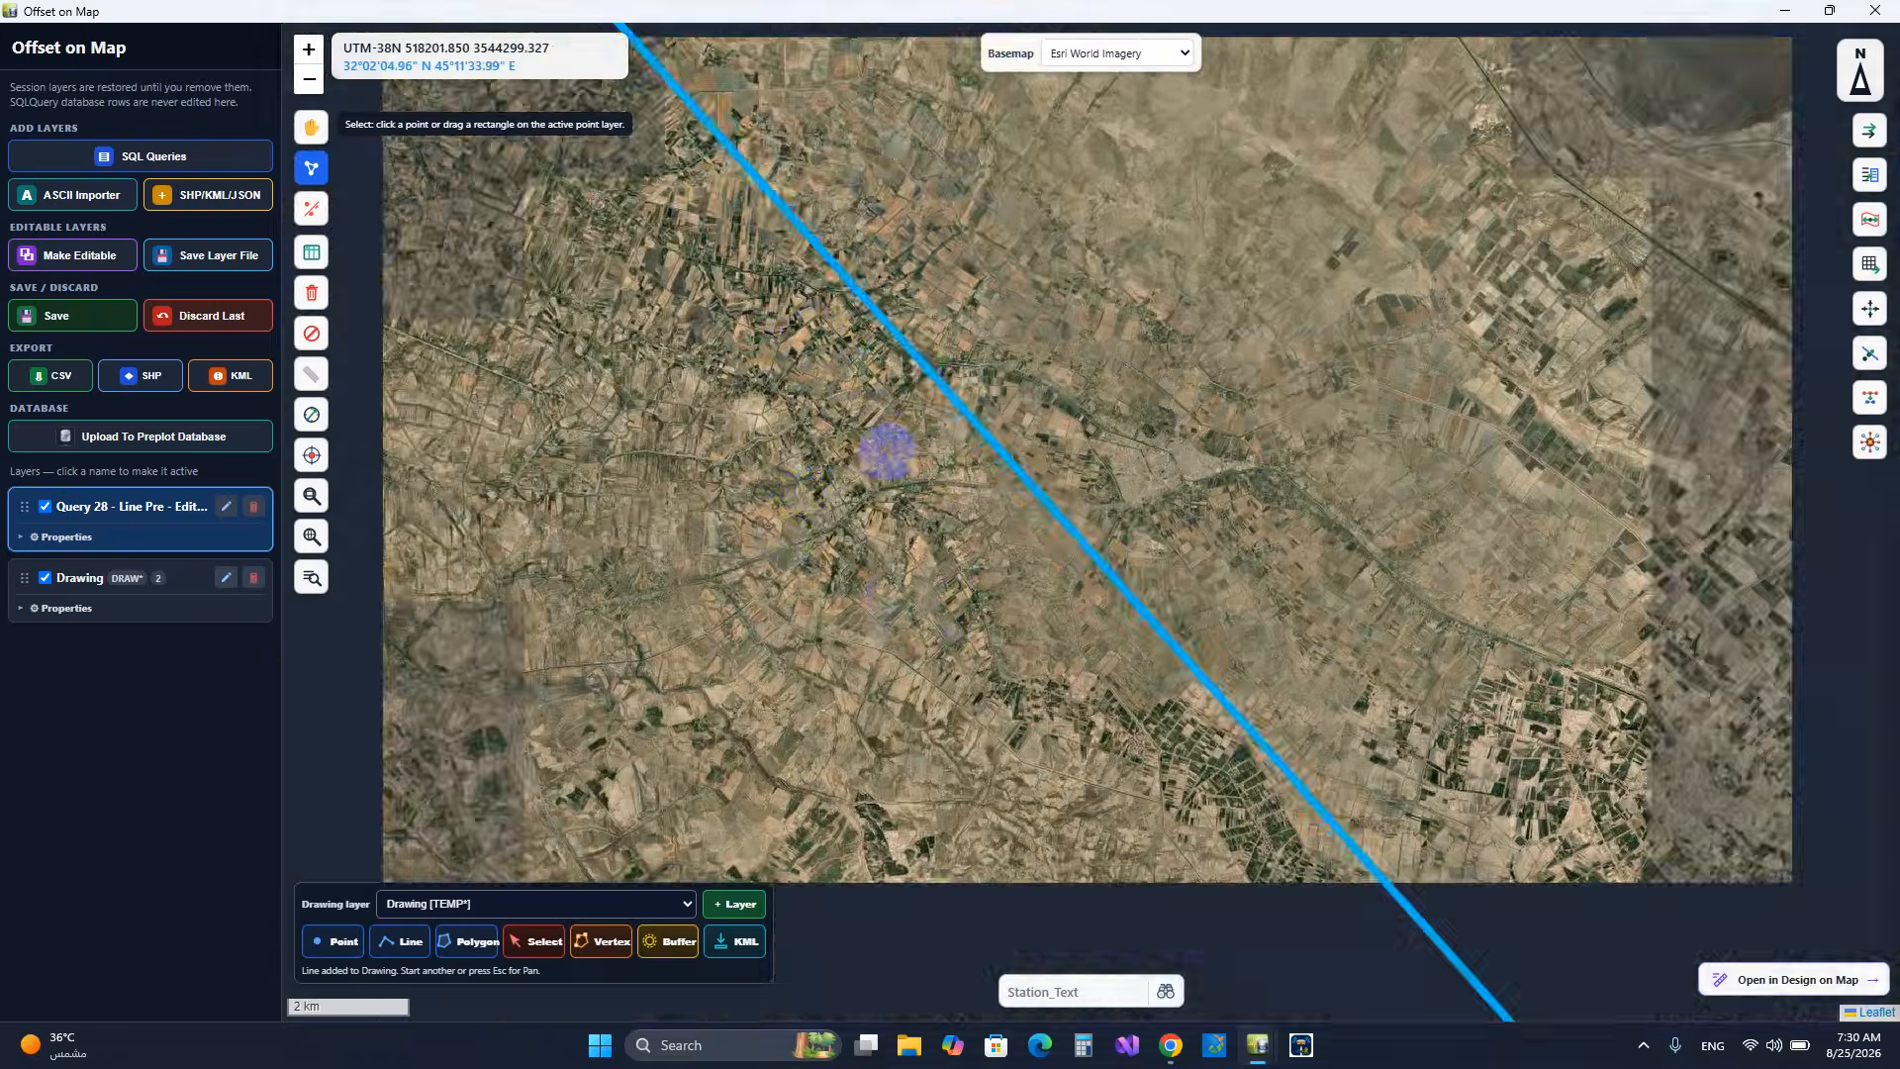
{"action": "left_click_drag", "start_coordinate": [882, 441], "coordinate": [1302, 814]}
{"action": "scroll", "coordinate": [1088, 653], "scroll_direction": "up", "scroll_amount": 4}
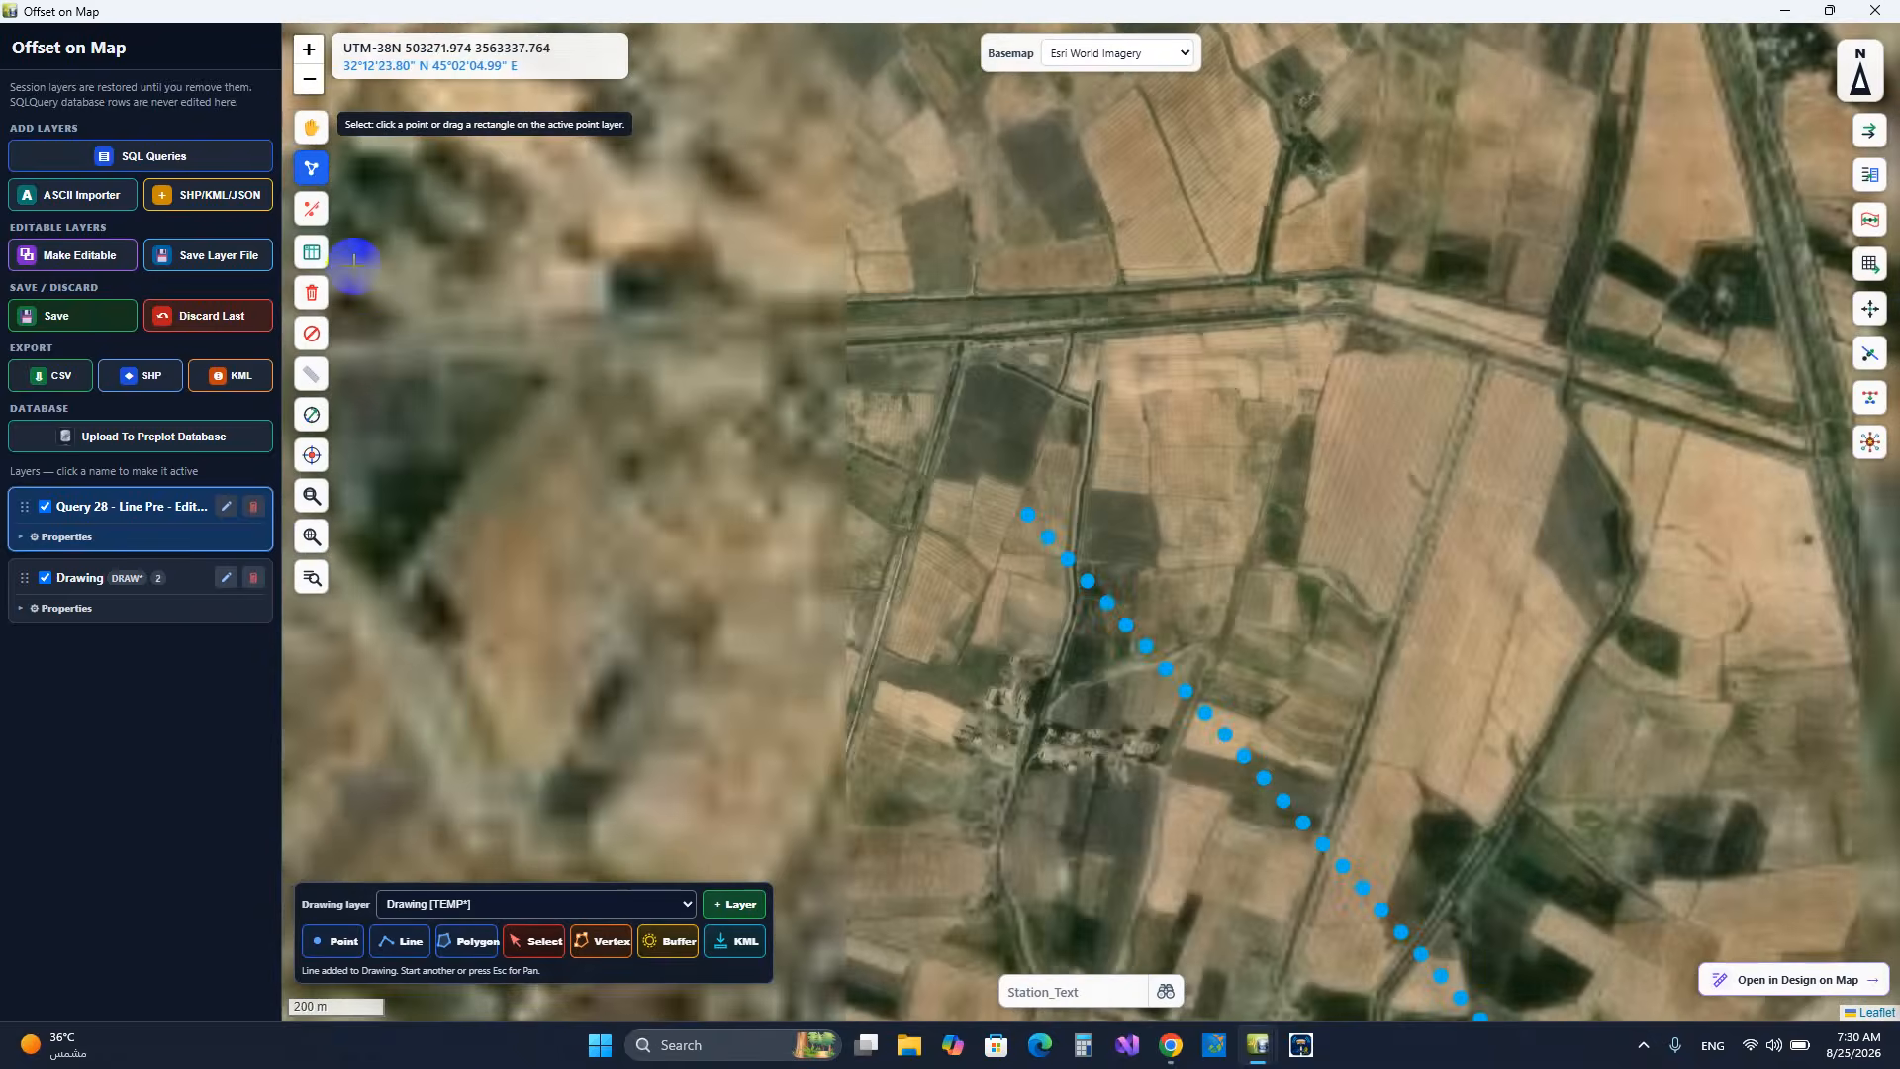
{"action": "left_click", "coordinate": [314, 125]}
{"action": "scroll", "coordinate": [955, 523], "scroll_direction": "up", "scroll_amount": 2}
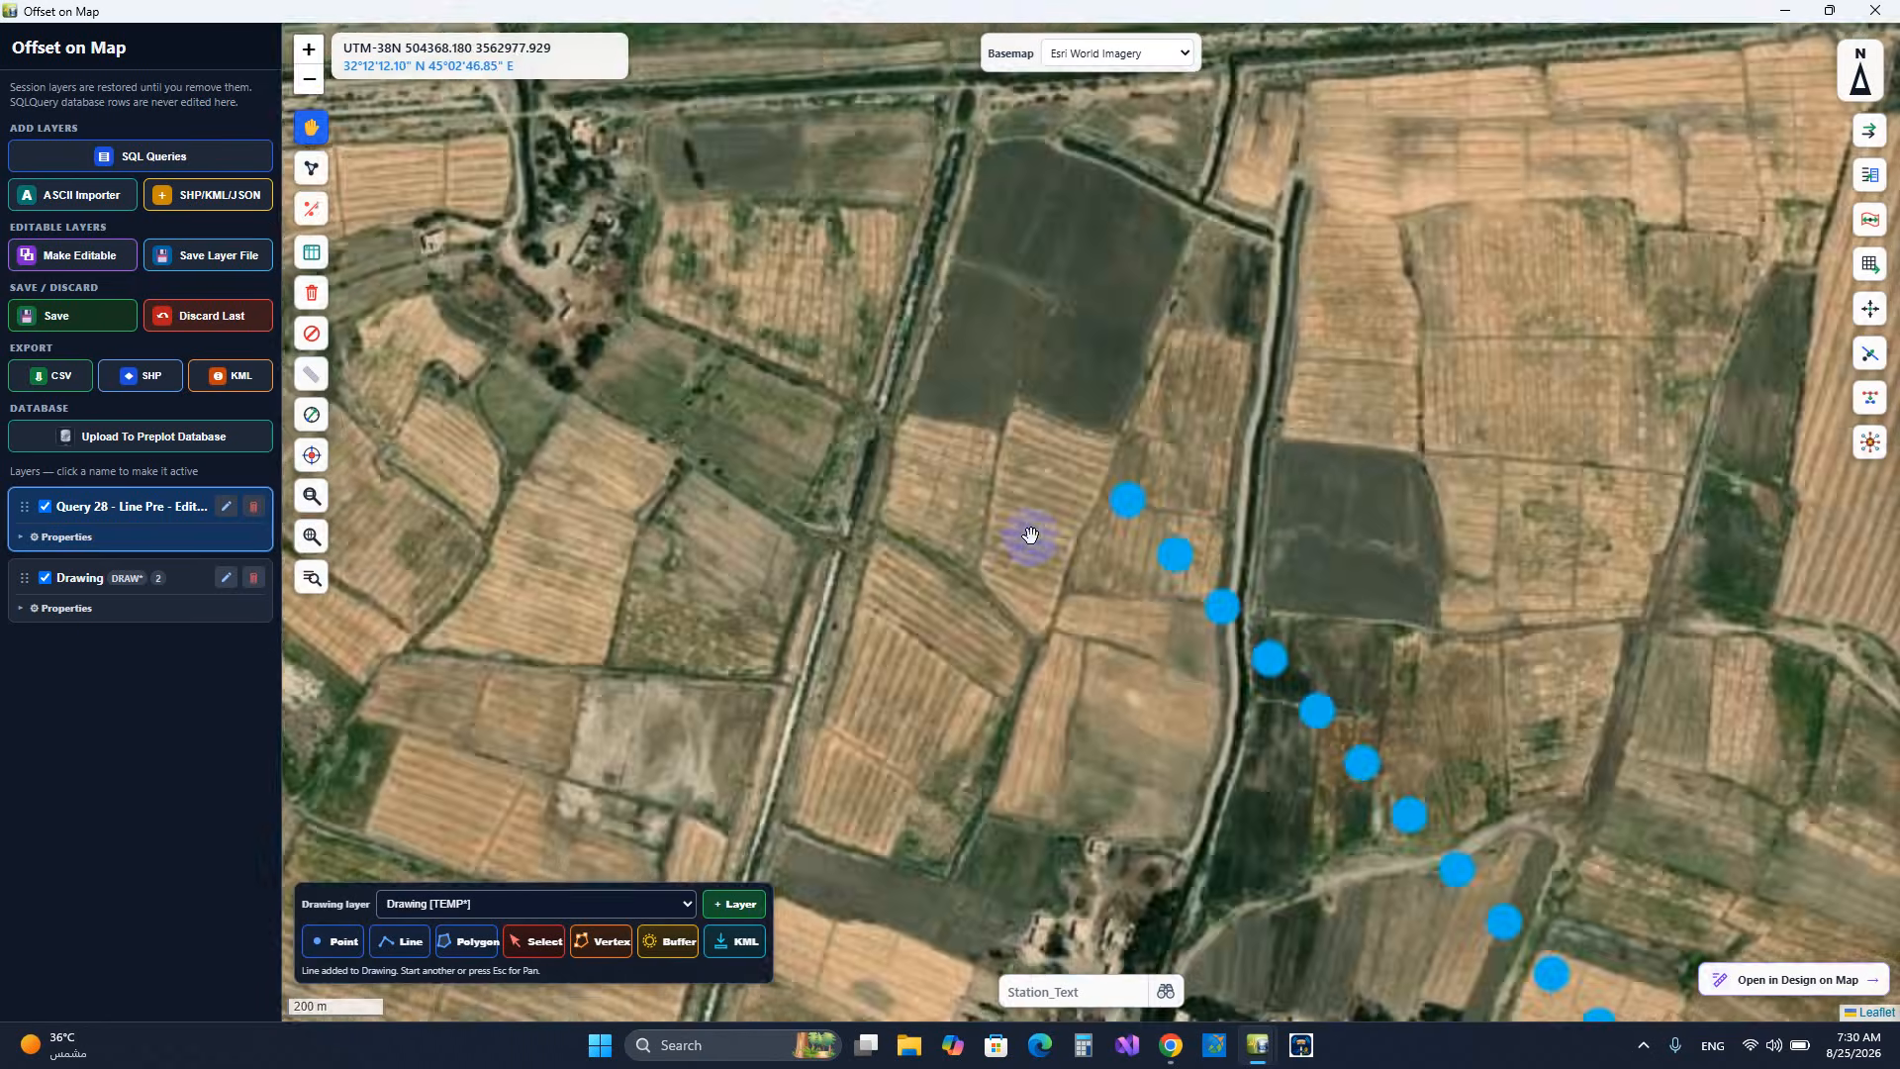
{"action": "left_click", "coordinate": [1245, 491]}
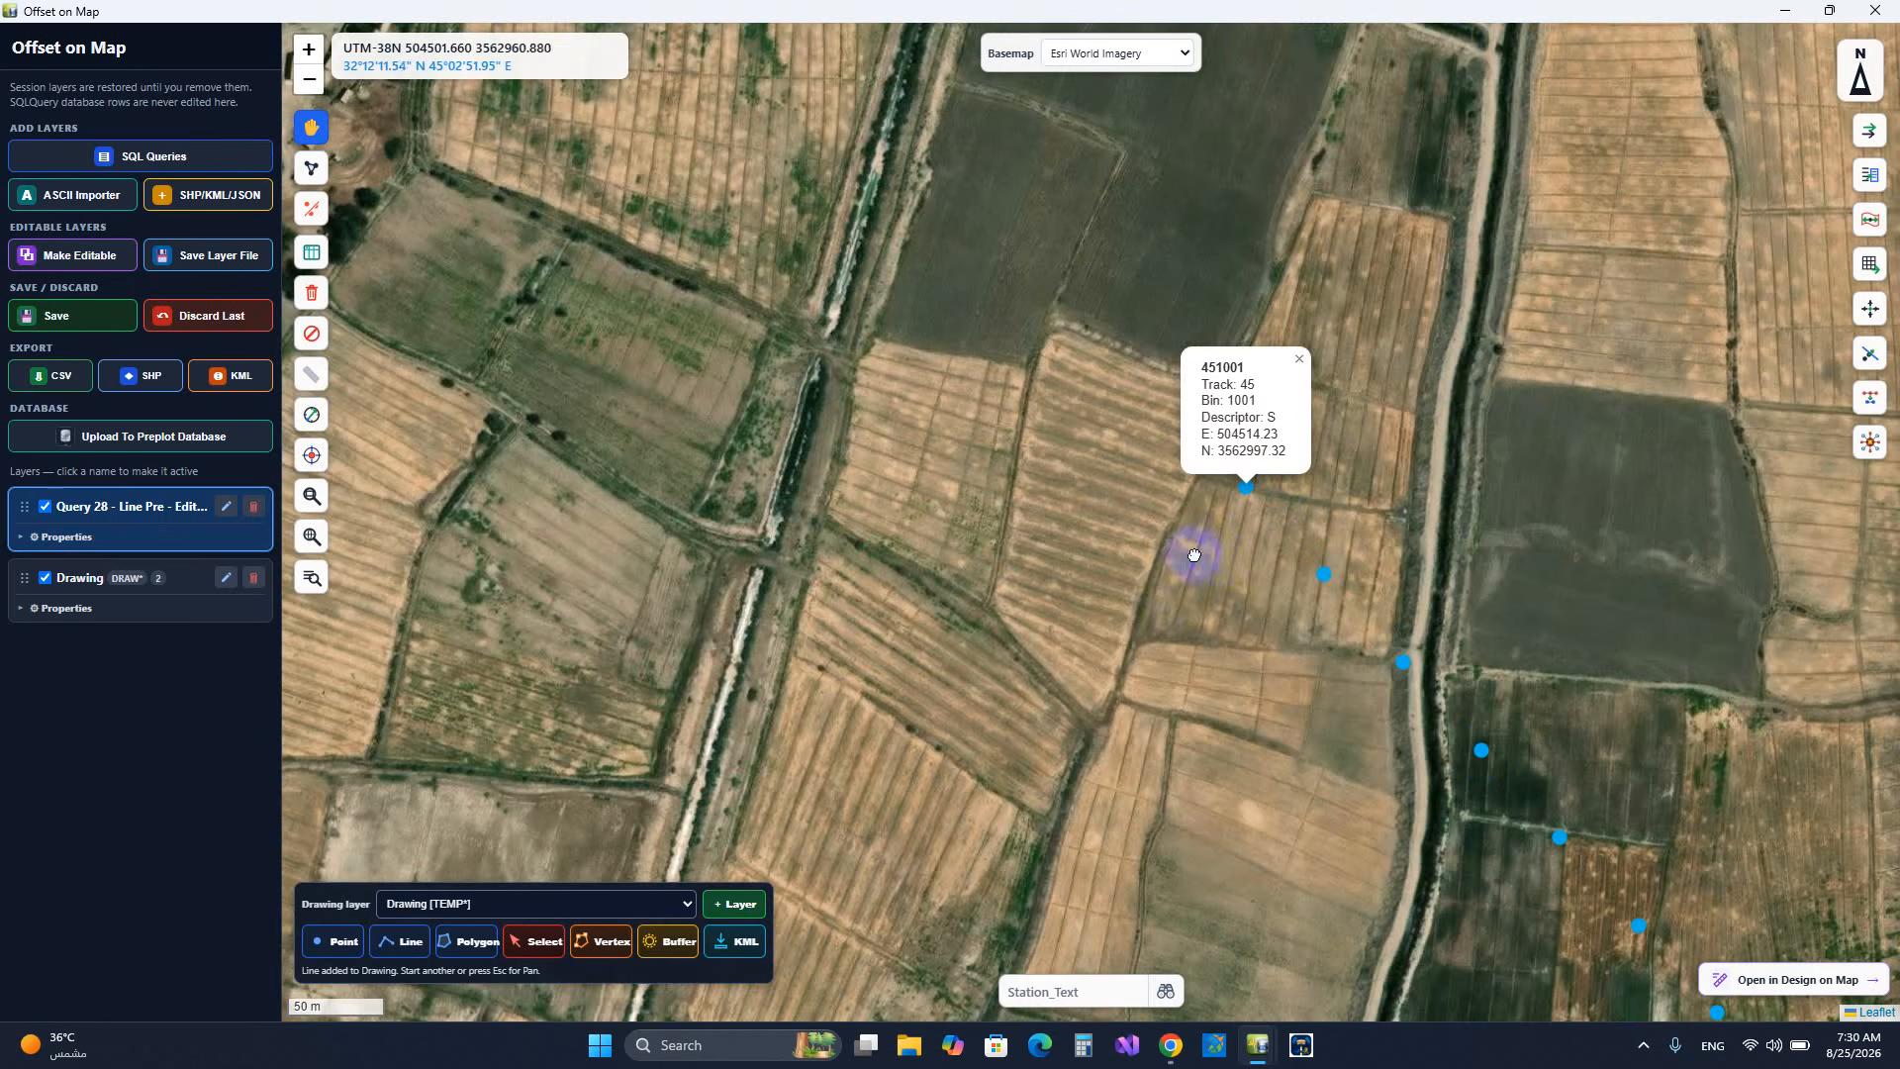
{"action": "left_click_drag", "start_coordinate": [1200, 556], "coordinate": [909, 358]}
{"action": "scroll", "coordinate": [910, 358], "scroll_direction": "up", "scroll_amount": 1}
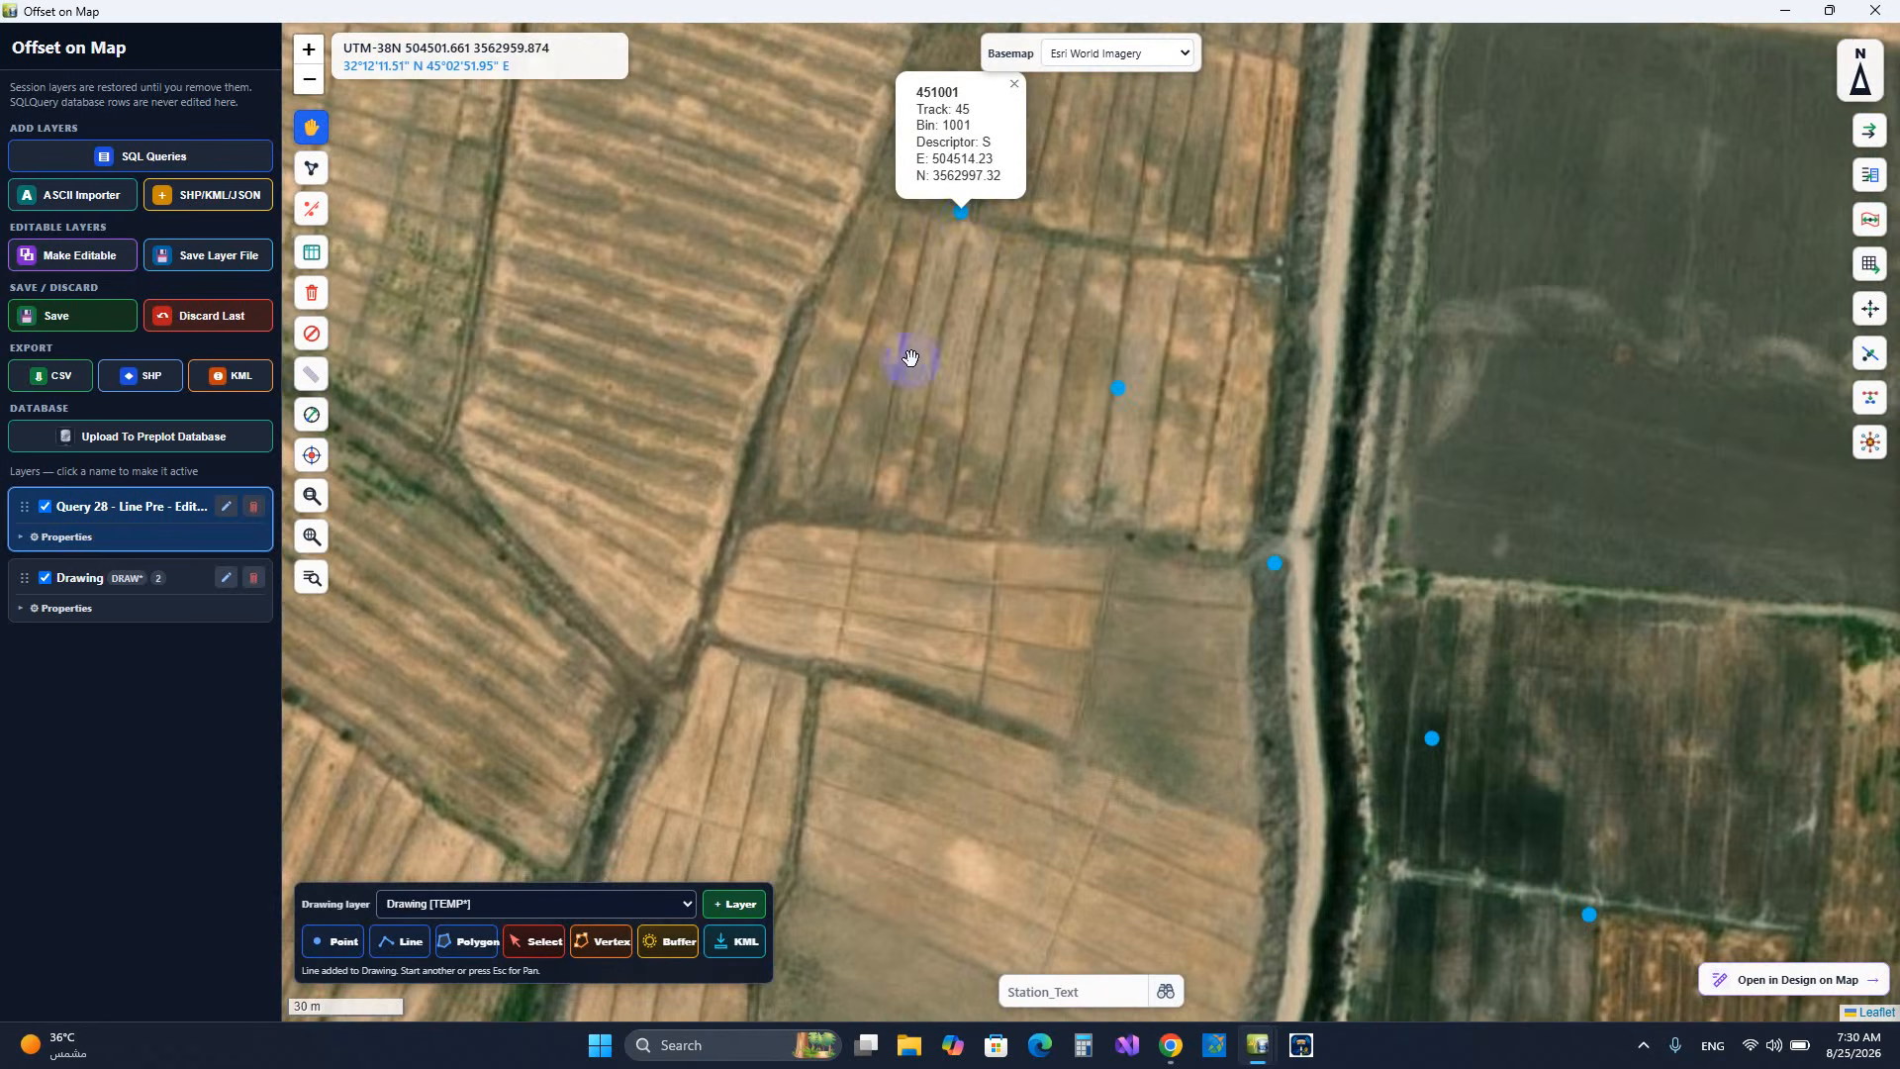
{"action": "left_click", "coordinate": [966, 221]}
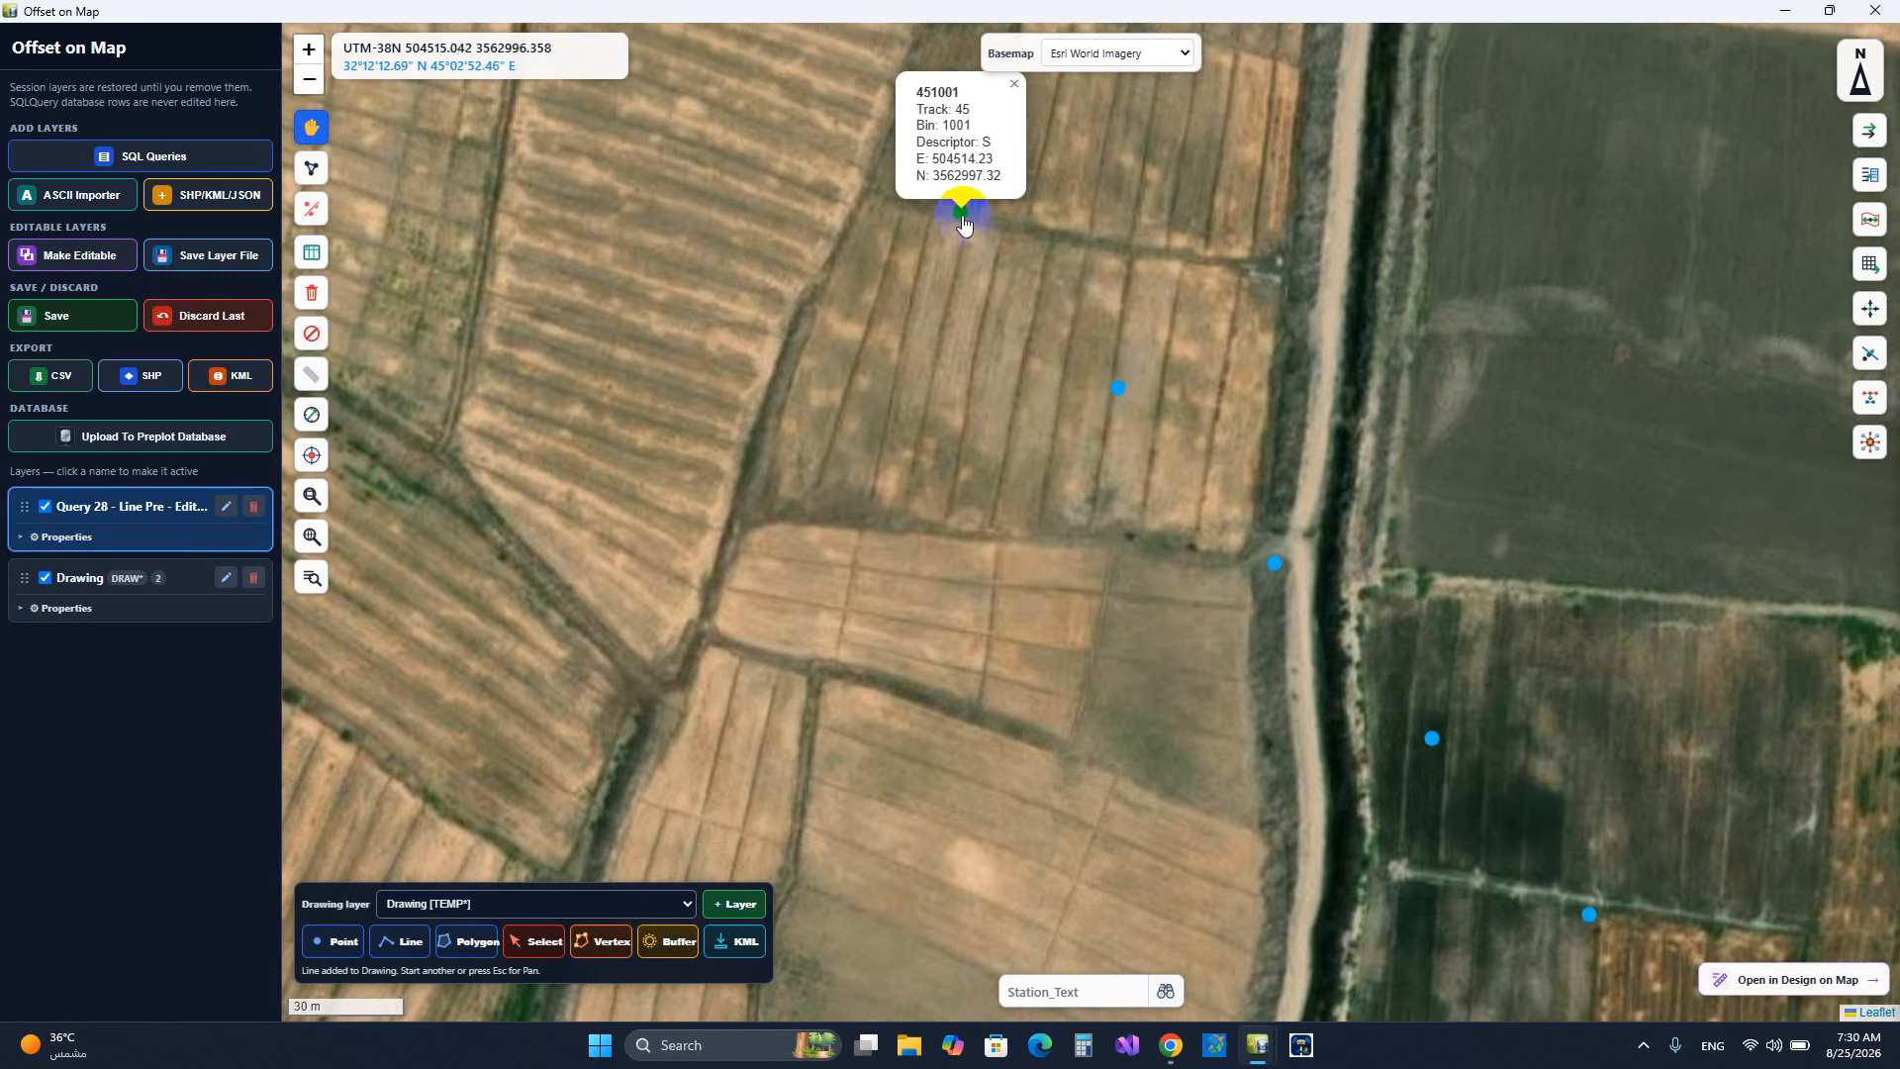
{"action": "scroll", "coordinate": [966, 272], "scroll_direction": "down", "scroll_amount": 1}
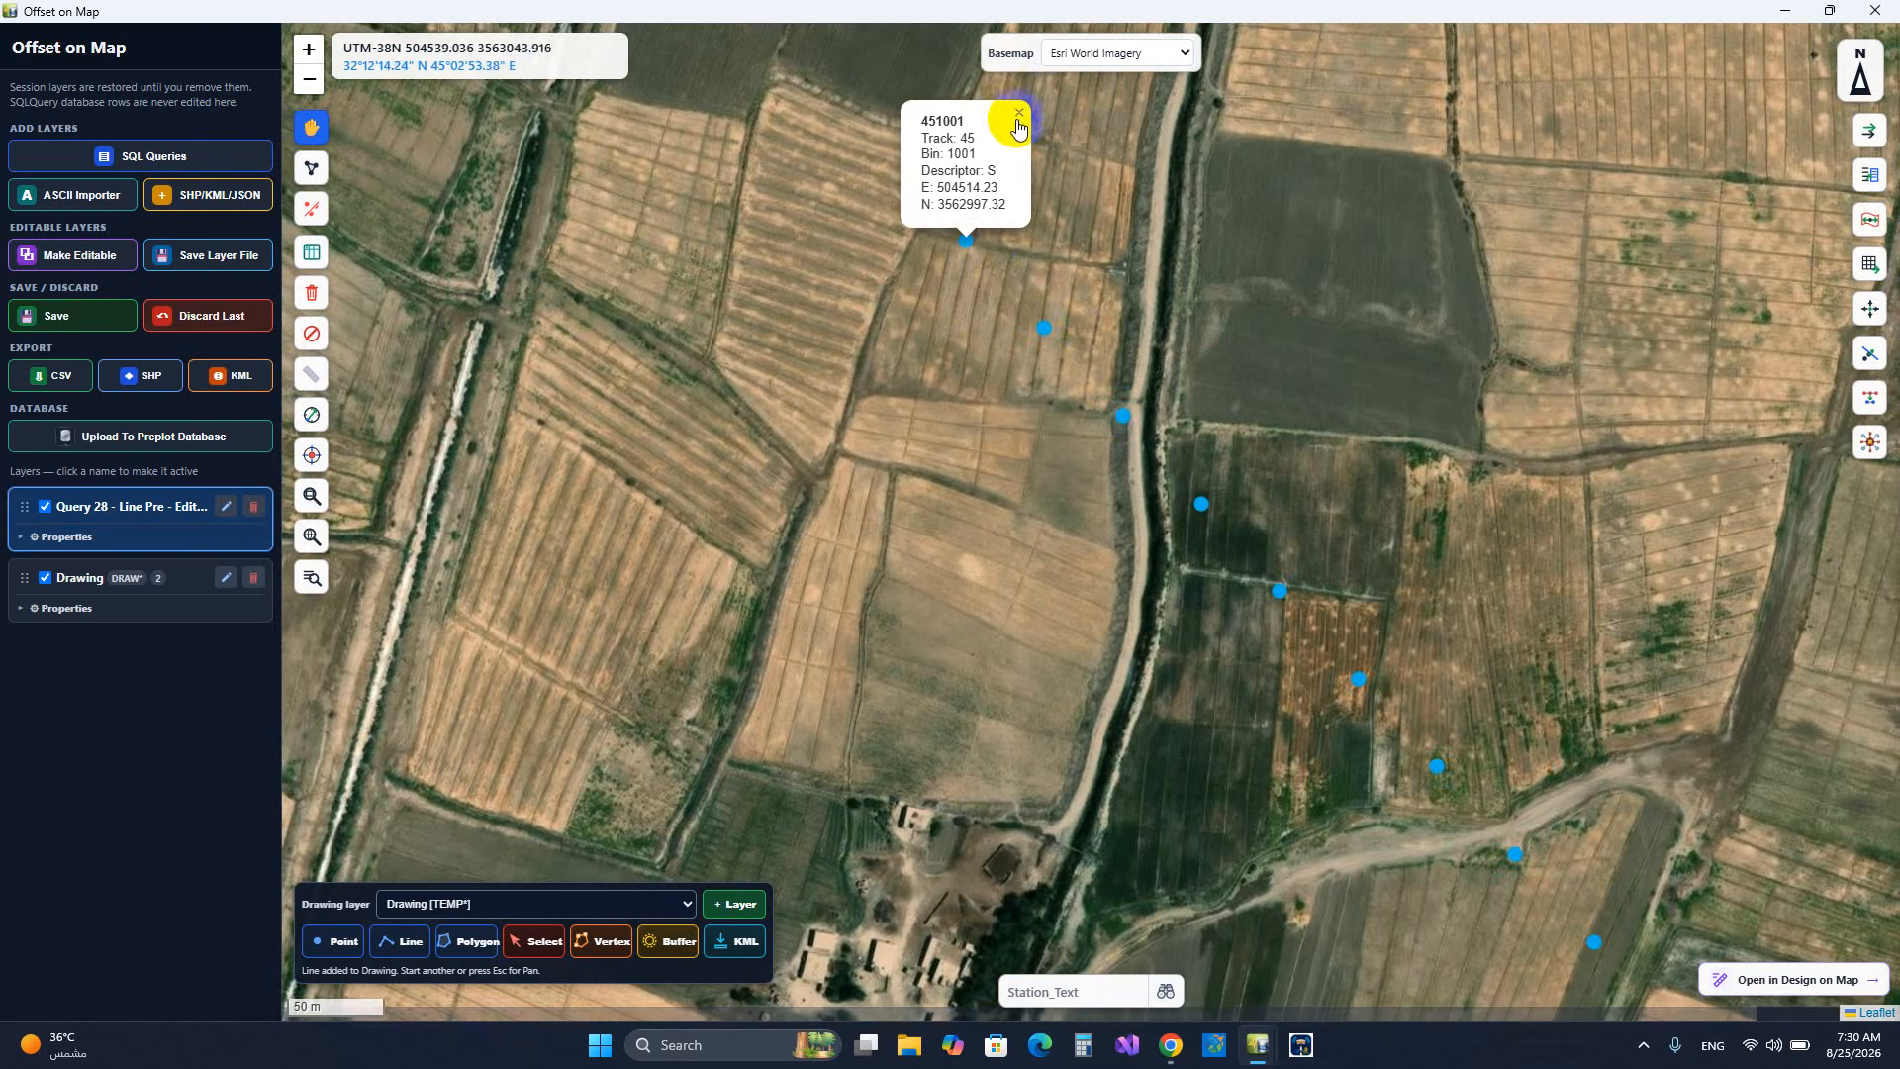
{"action": "left_click", "coordinate": [1018, 114]}
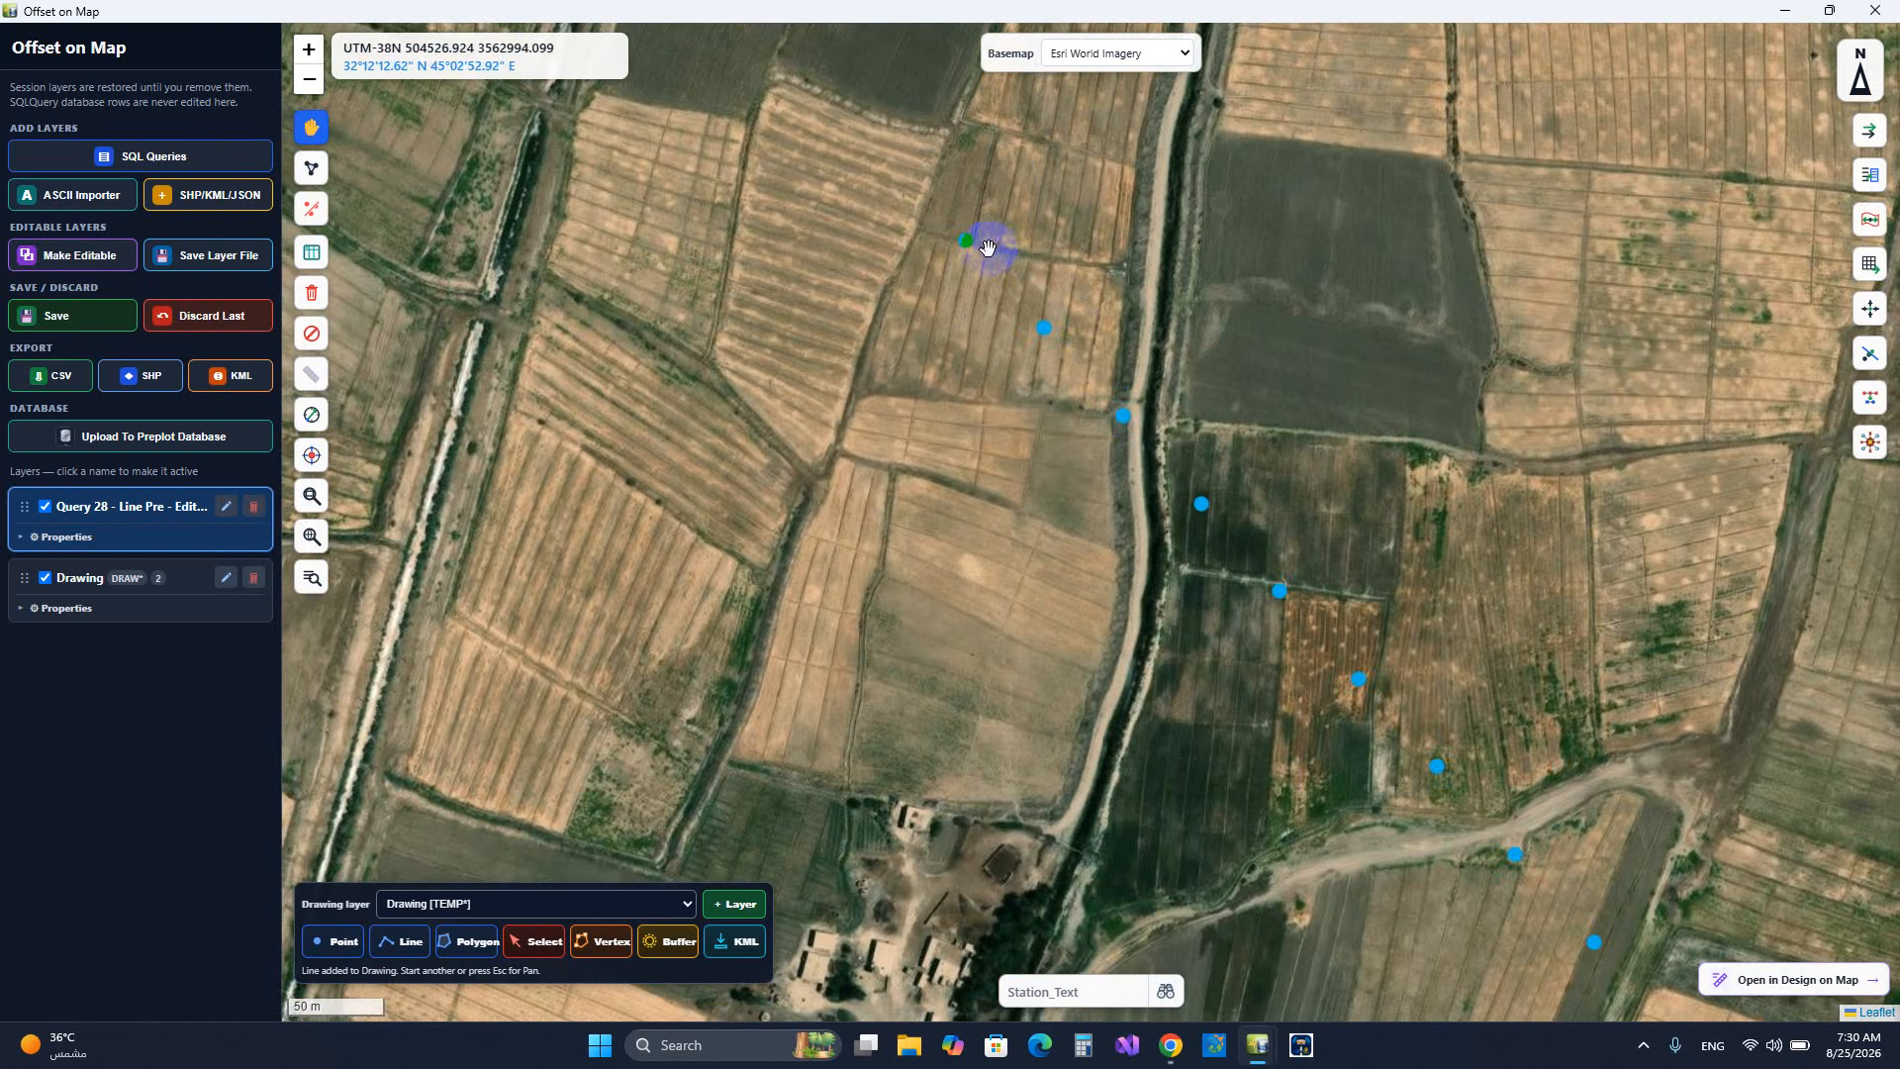
{"action": "scroll", "coordinate": [987, 247], "scroll_direction": "up", "scroll_amount": 1}
{"action": "left_click_drag", "start_coordinate": [1000, 323], "coordinate": [657, 412]}
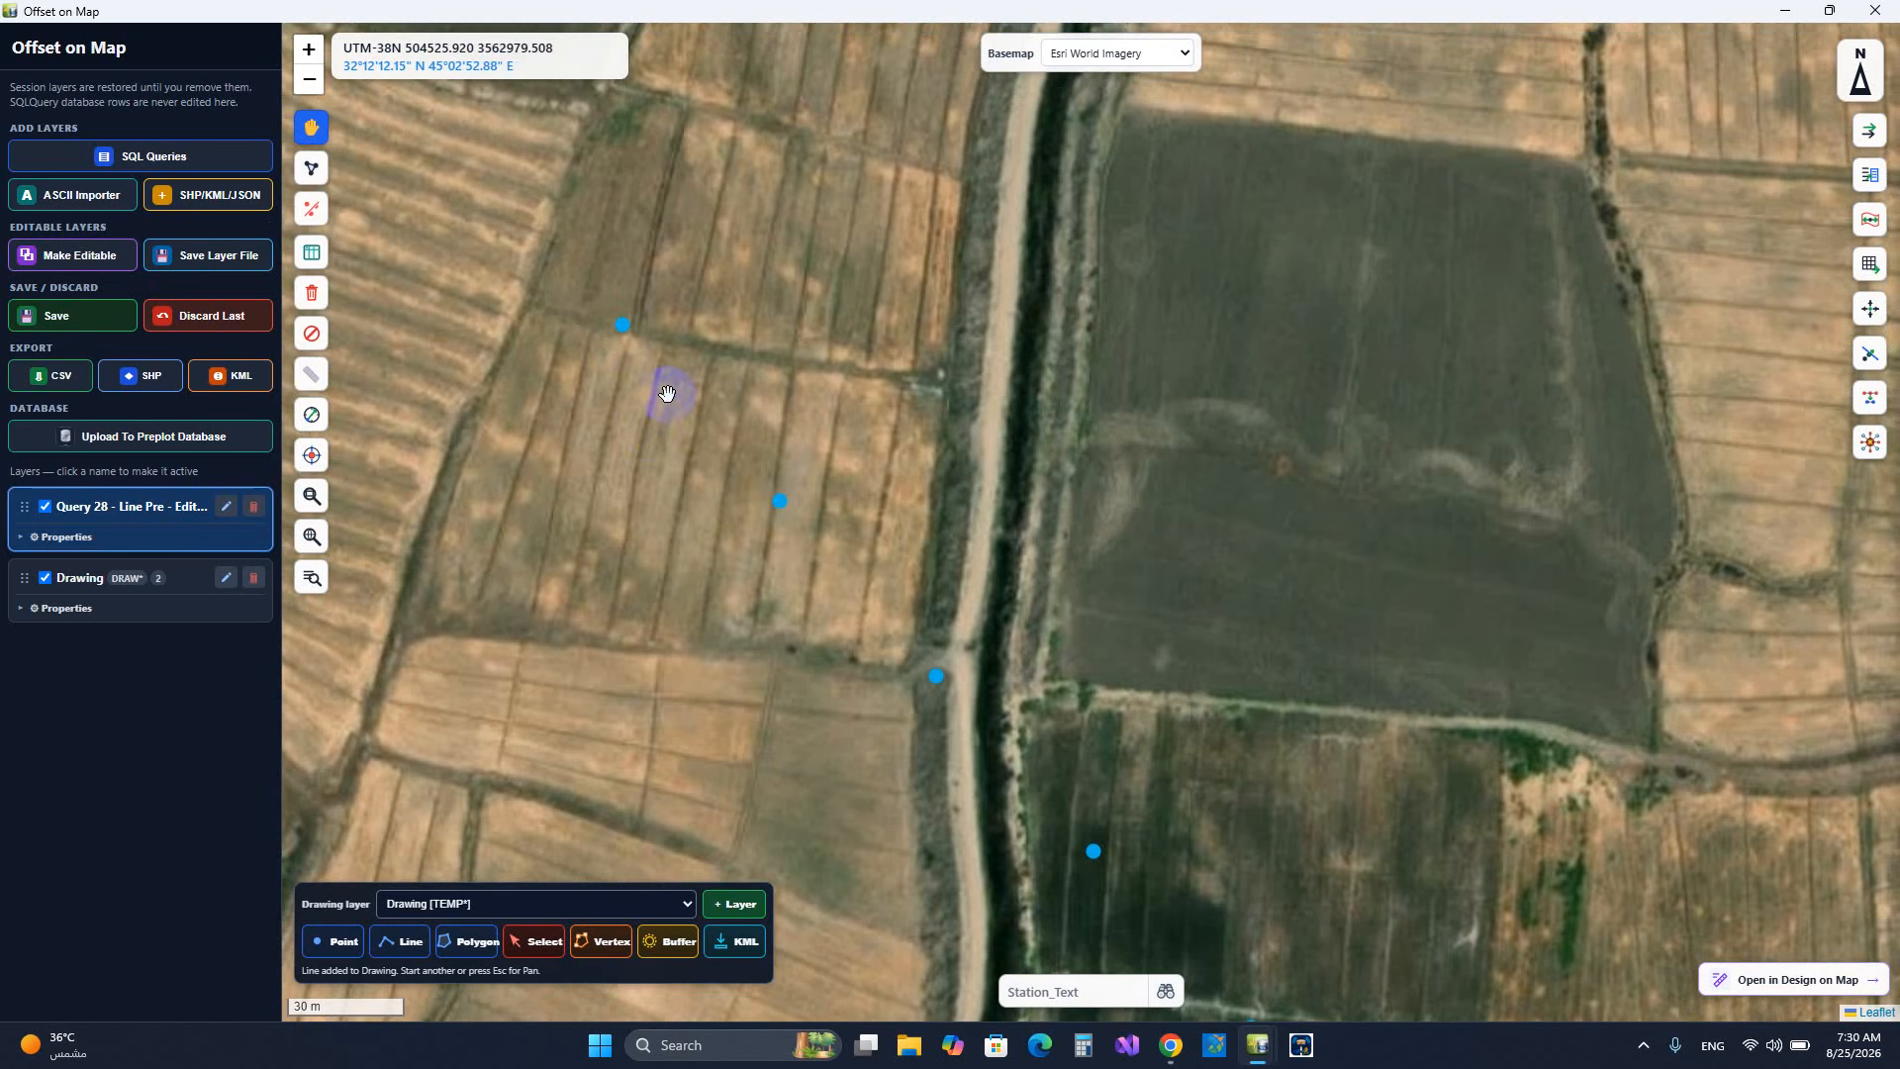
{"action": "scroll", "coordinate": [667, 394], "scroll_direction": "down", "scroll_amount": 1}
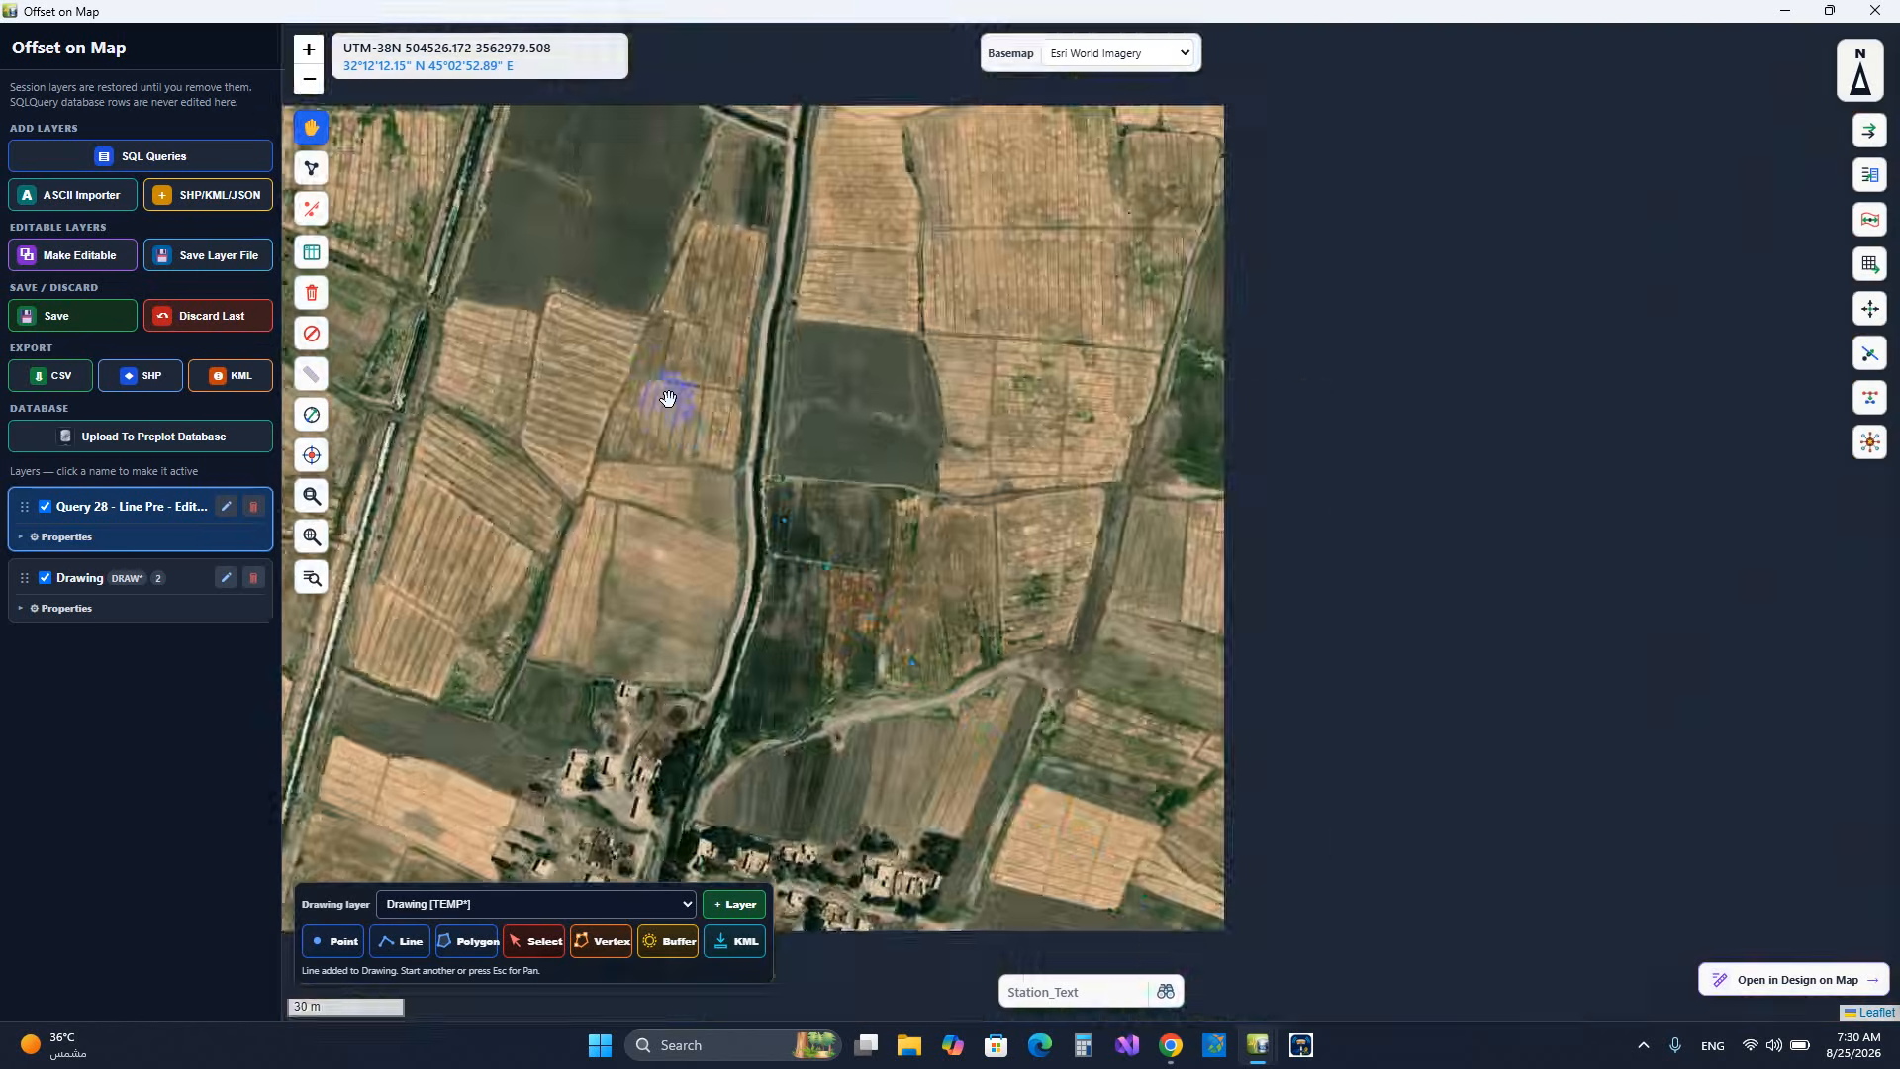
{"action": "left_click_drag", "start_coordinate": [659, 389], "coordinate": [718, 309]}
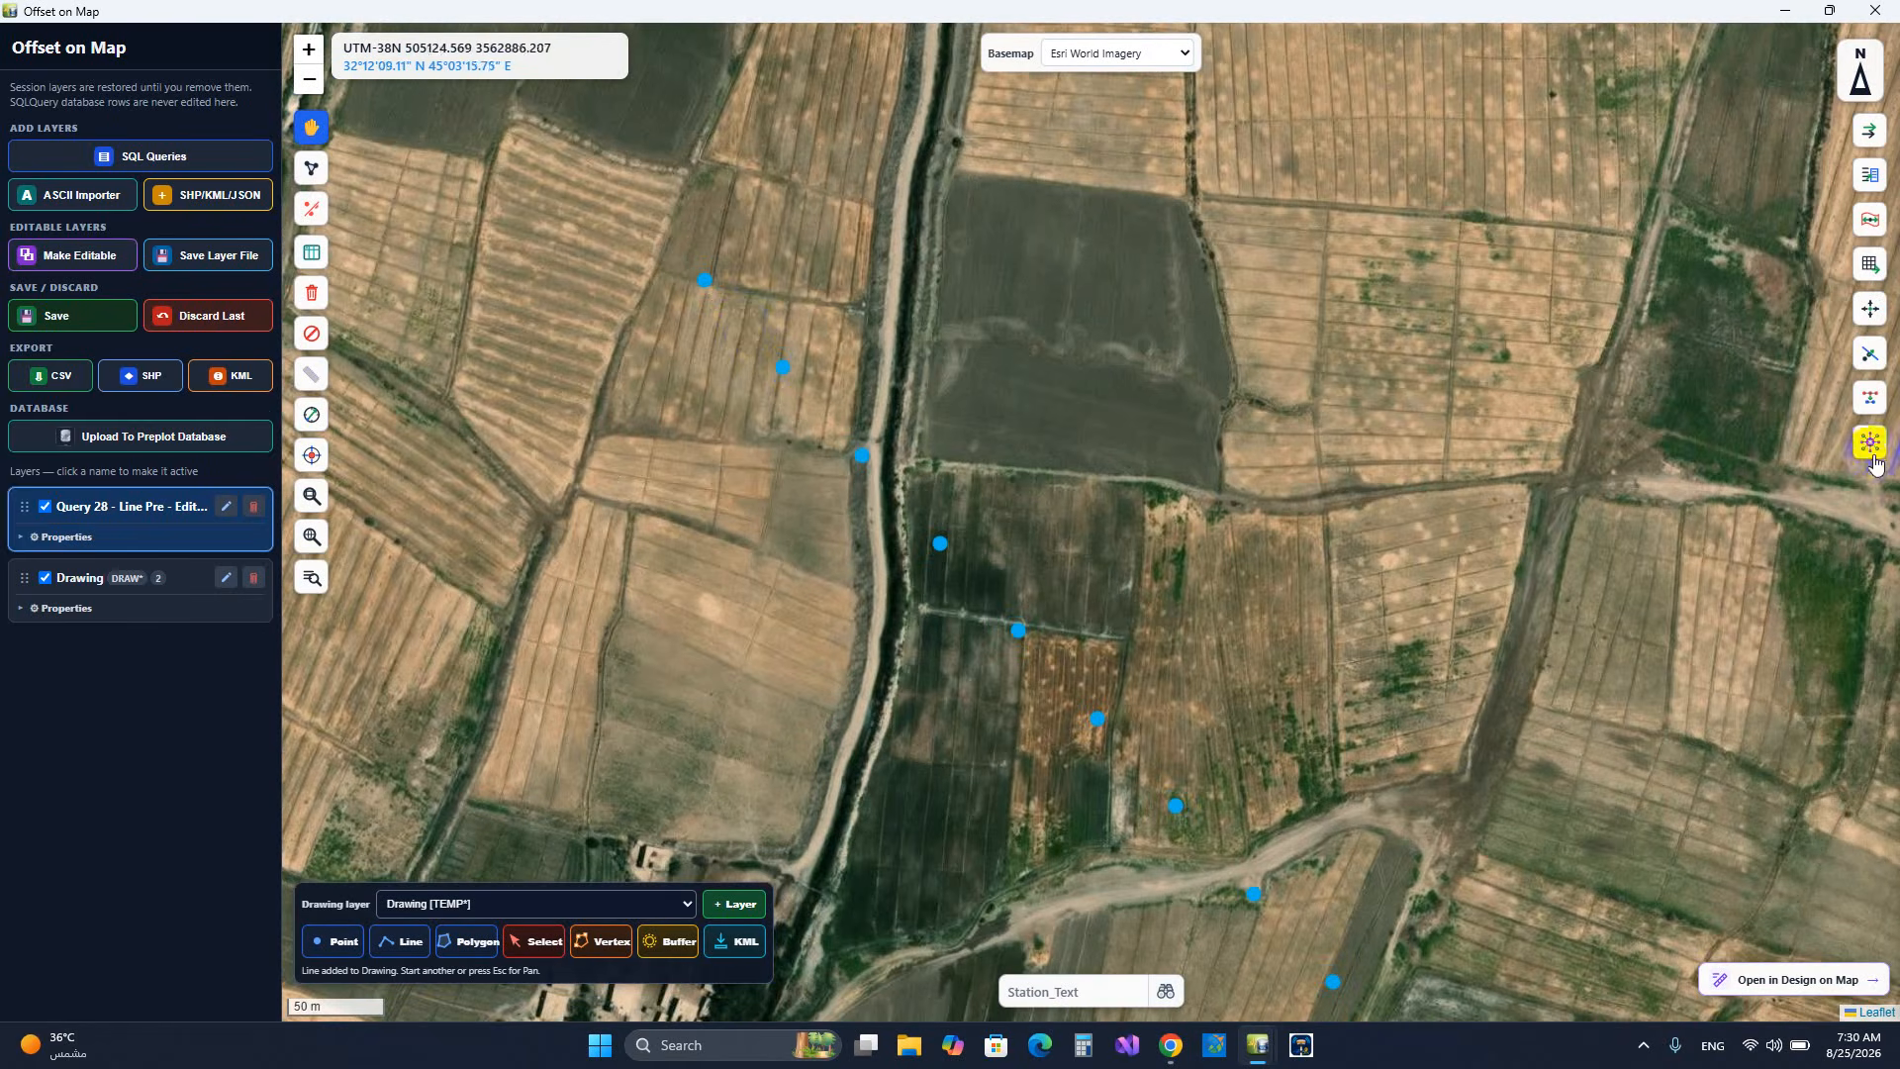
- Open Generate Secondary Layer for the Line Pre points and change that layer's point colour to red
{"action": "left_click", "coordinate": [1870, 398]}
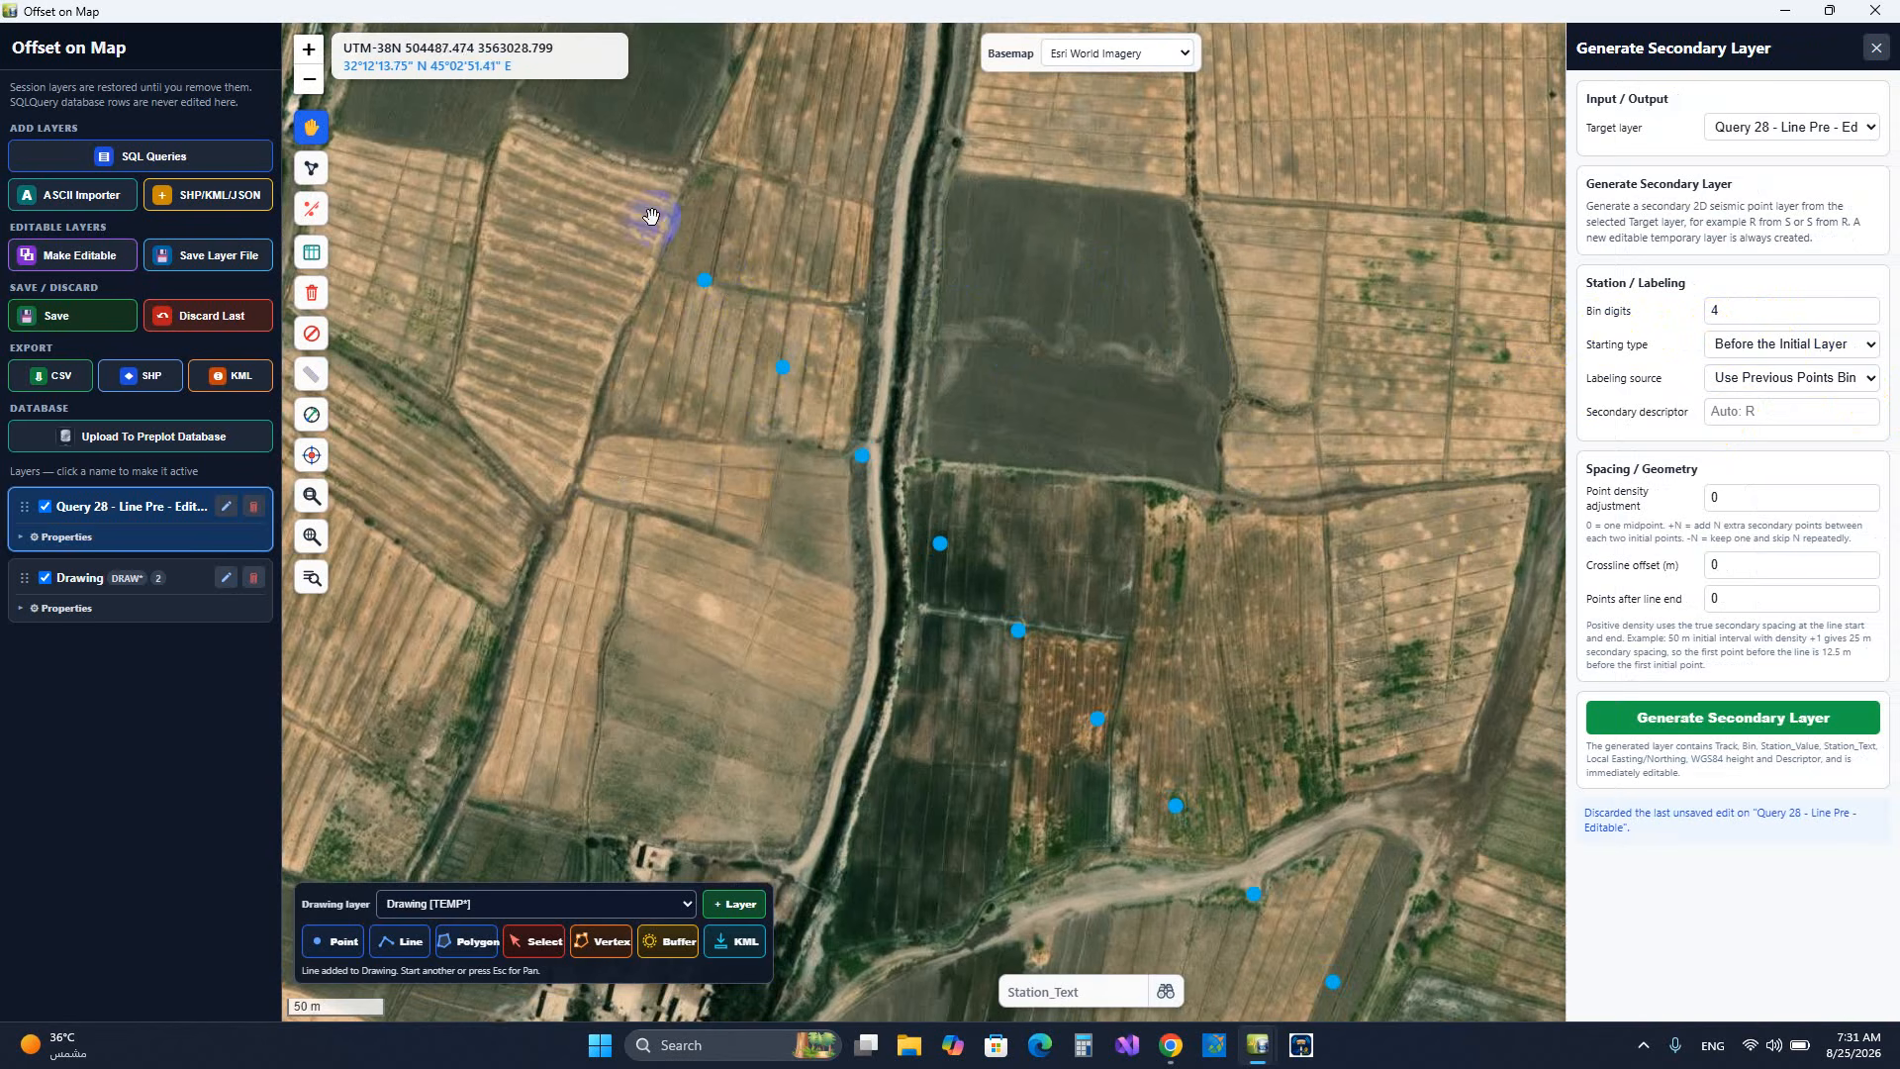
{"action": "left_click", "coordinate": [22, 545]}
{"action": "left_click", "coordinate": [164, 583]}
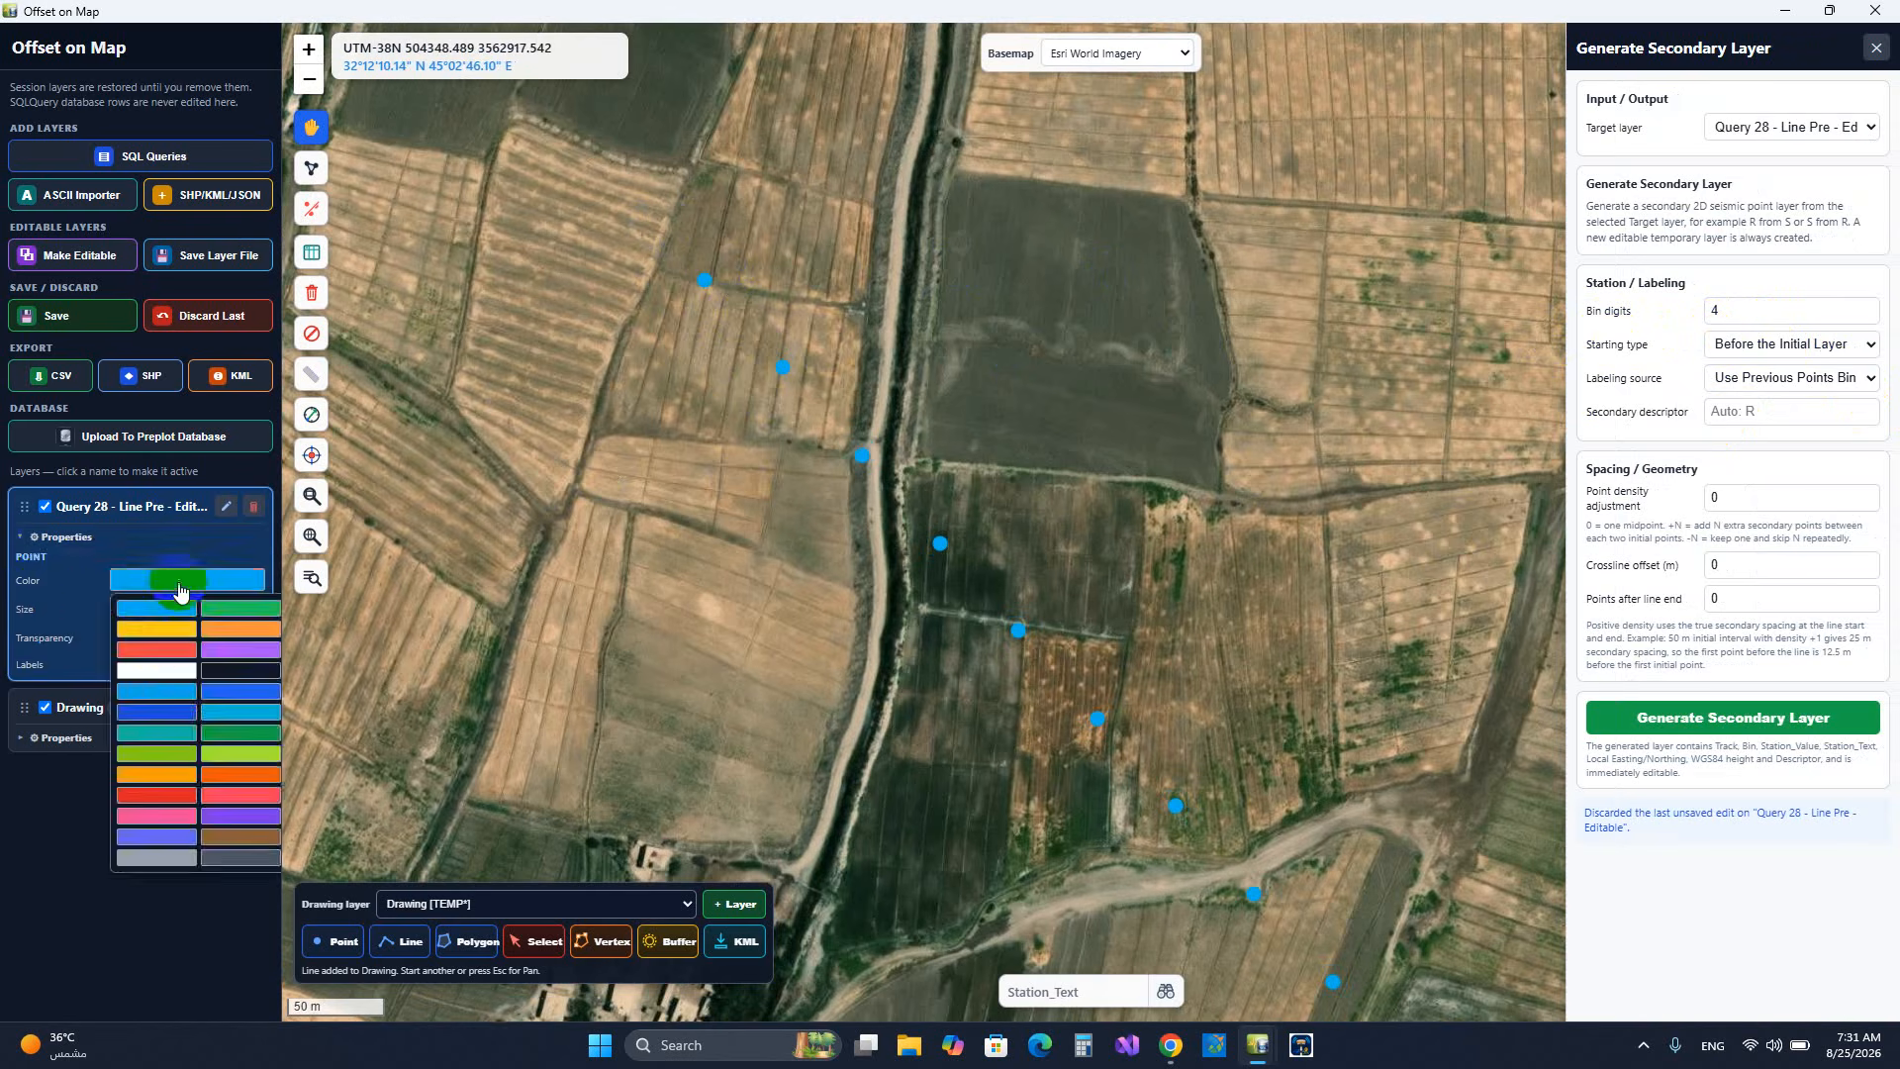
{"action": "left_click", "coordinate": [150, 655]}
{"action": "left_click", "coordinate": [25, 543]}
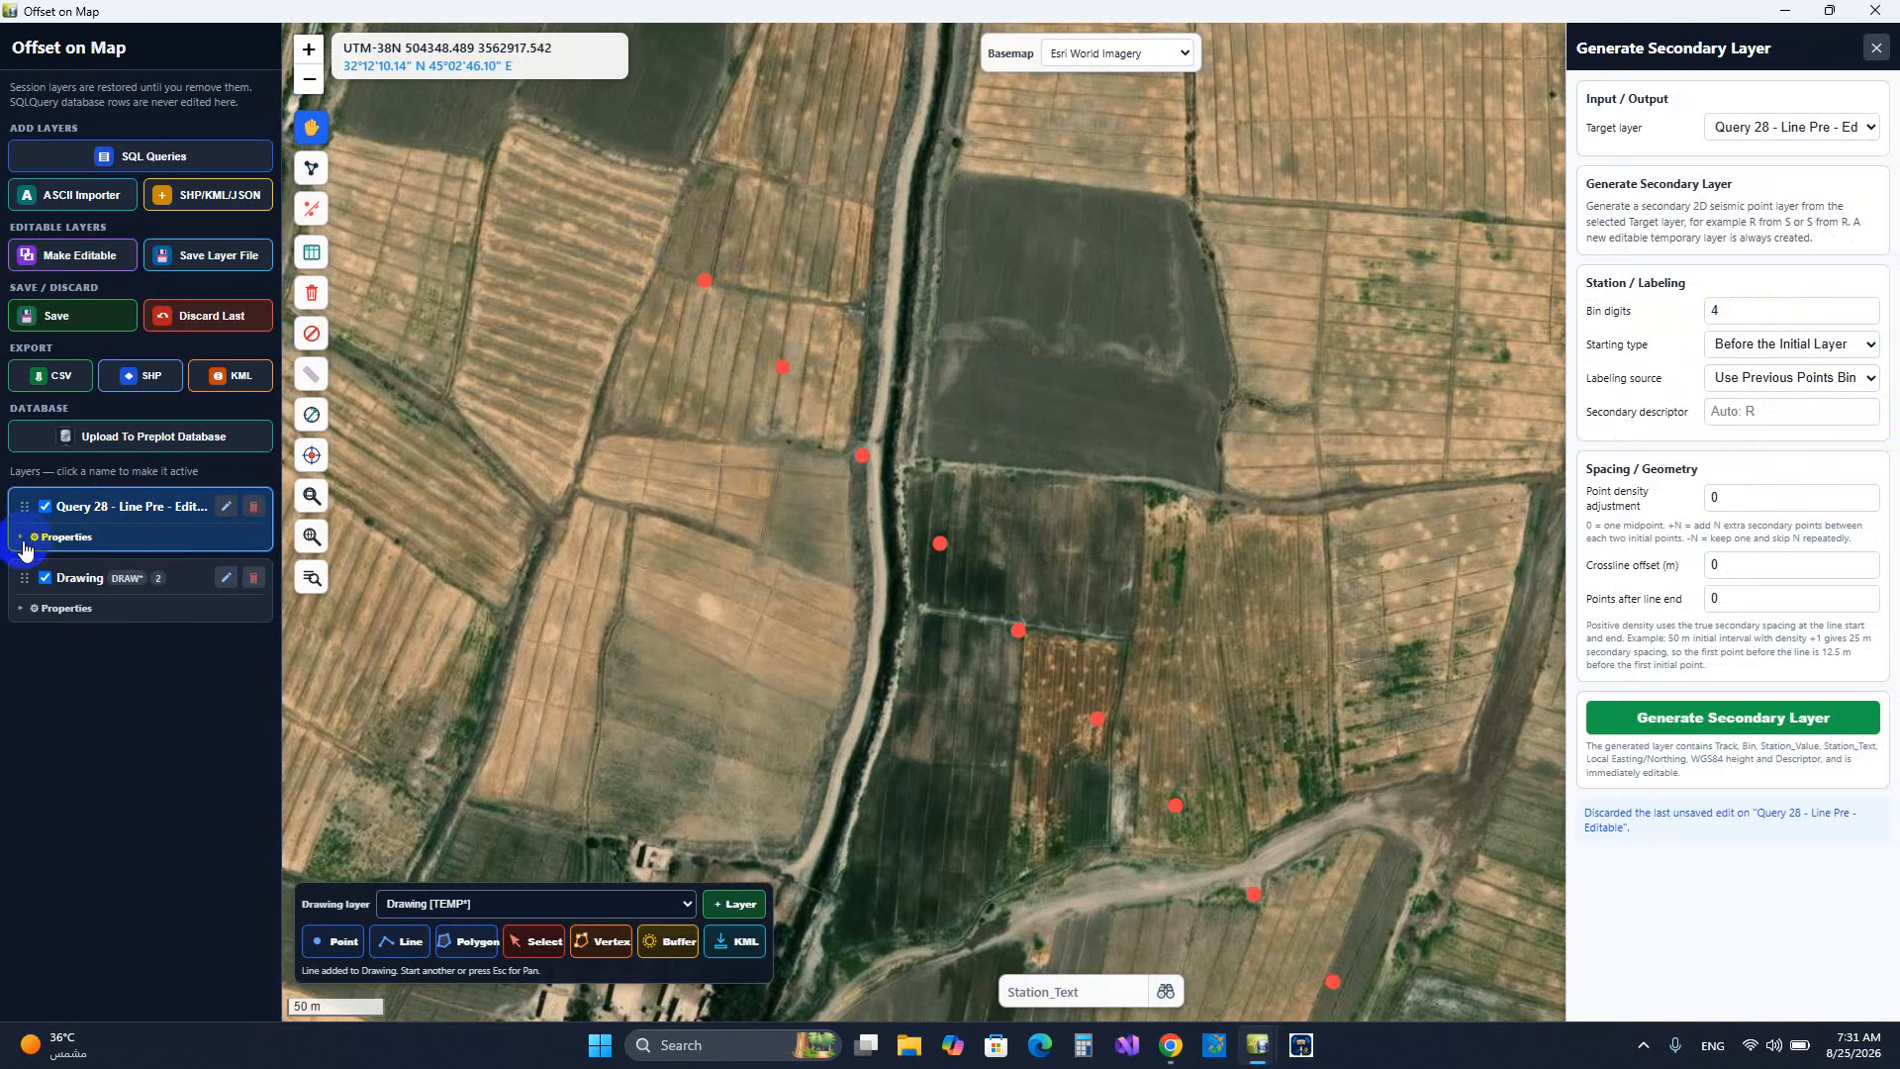
- Check the Line Pre descriptors in the attribute table and the starting types available for a secondary layer
{"action": "left_click", "coordinate": [312, 255]}
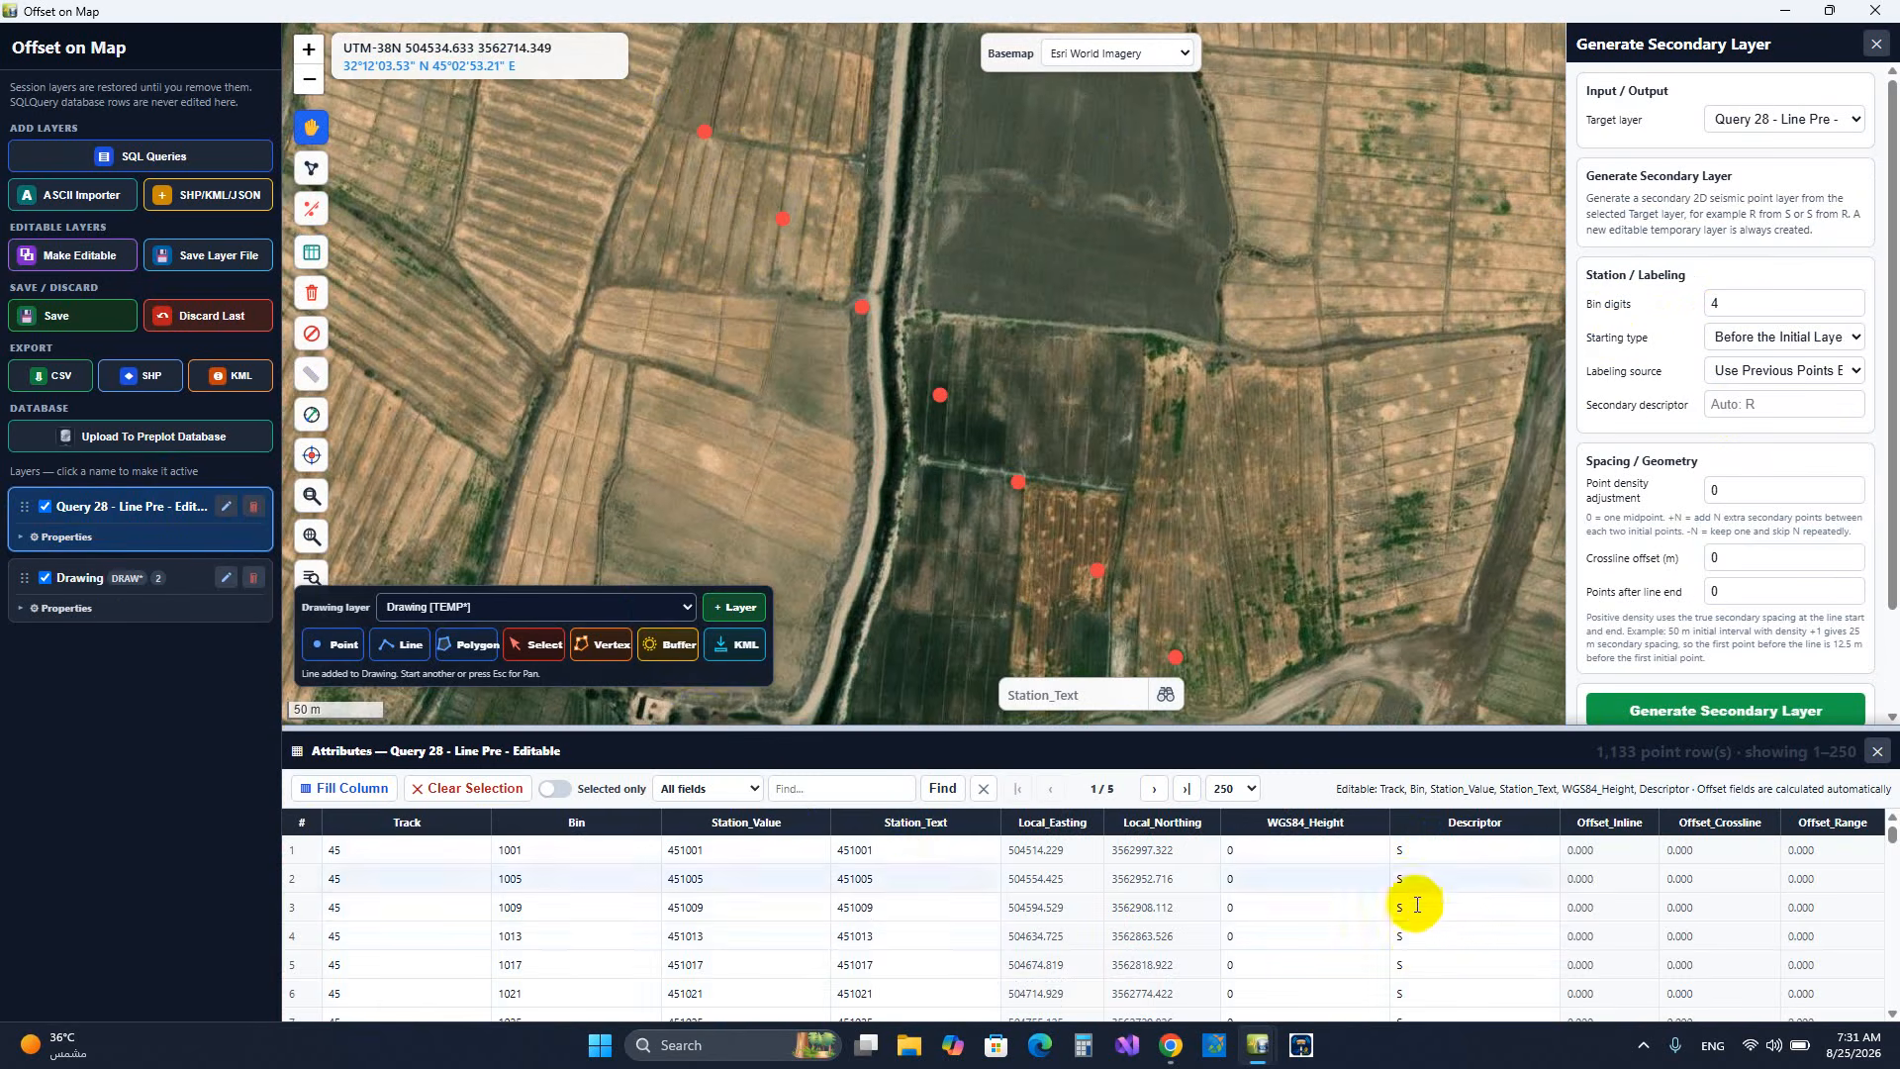
{"action": "left_click", "coordinate": [1877, 751]}
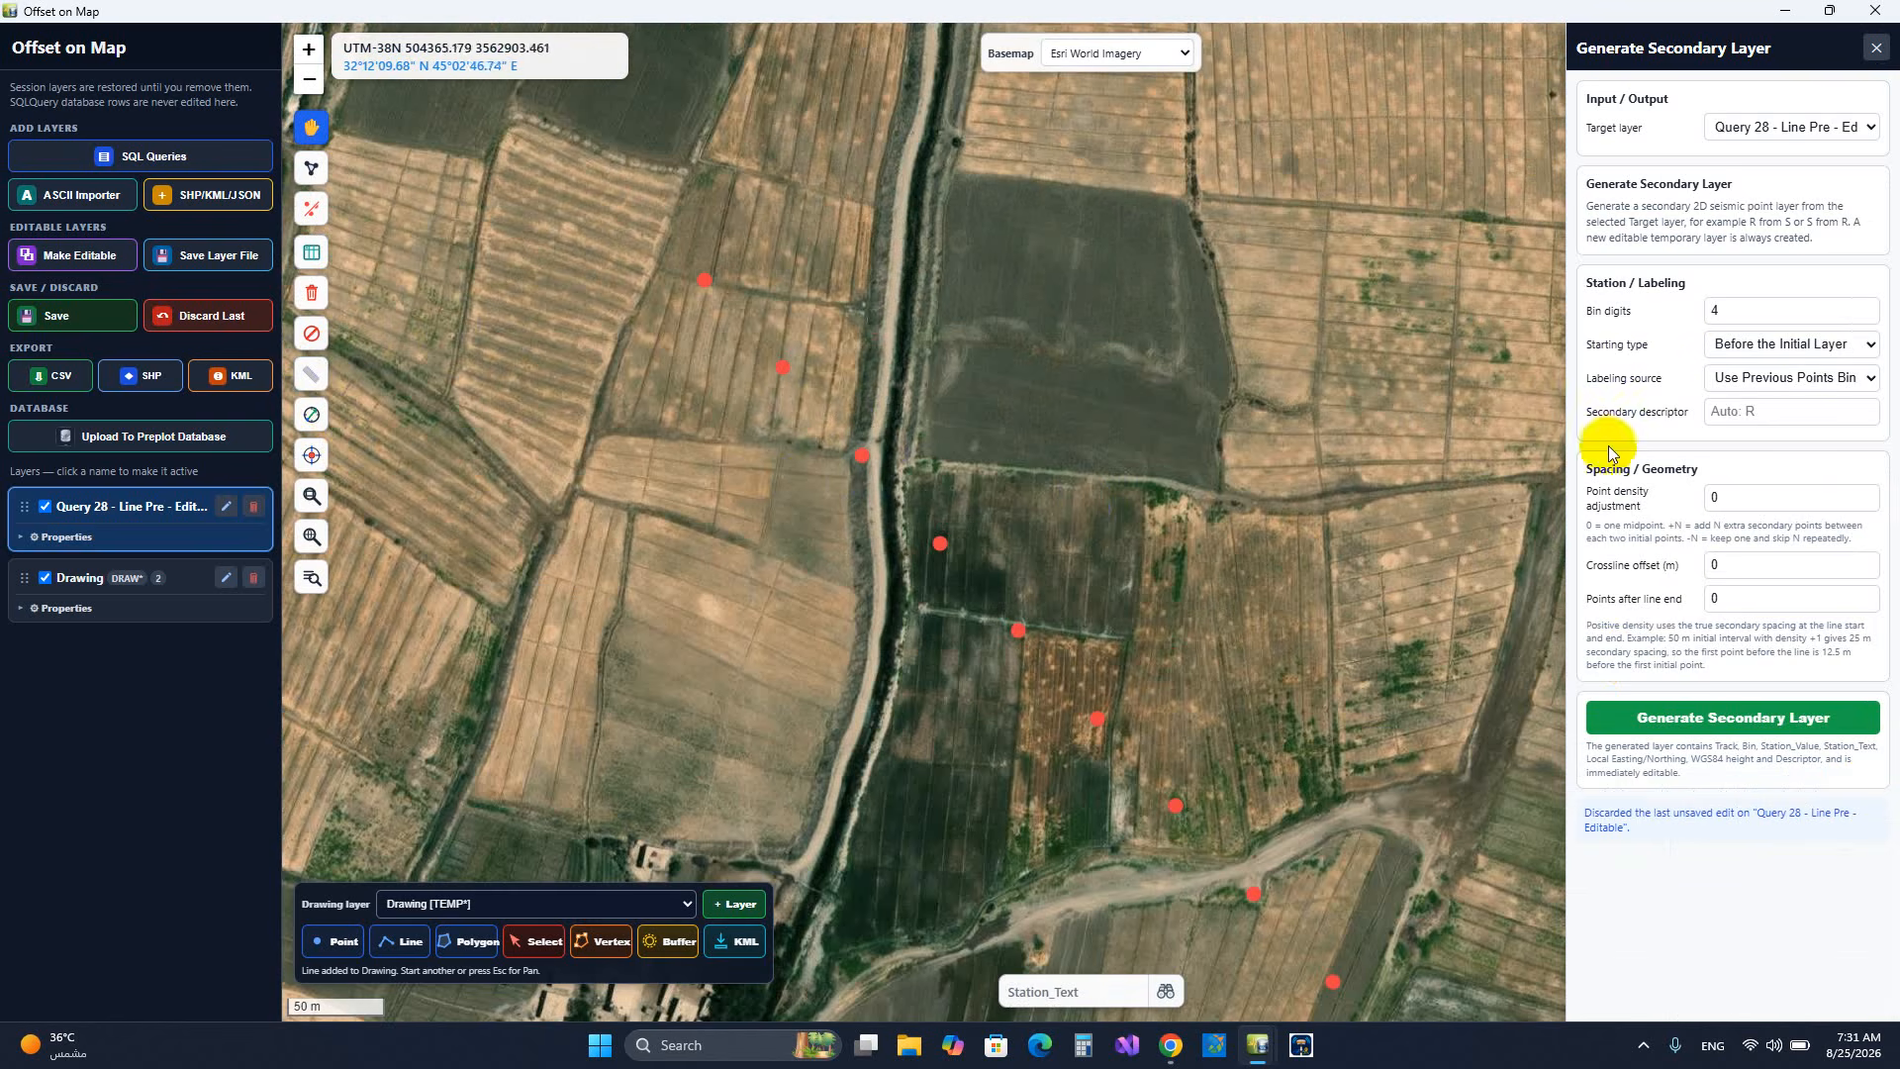
{"action": "left_click", "coordinate": [1749, 347]}
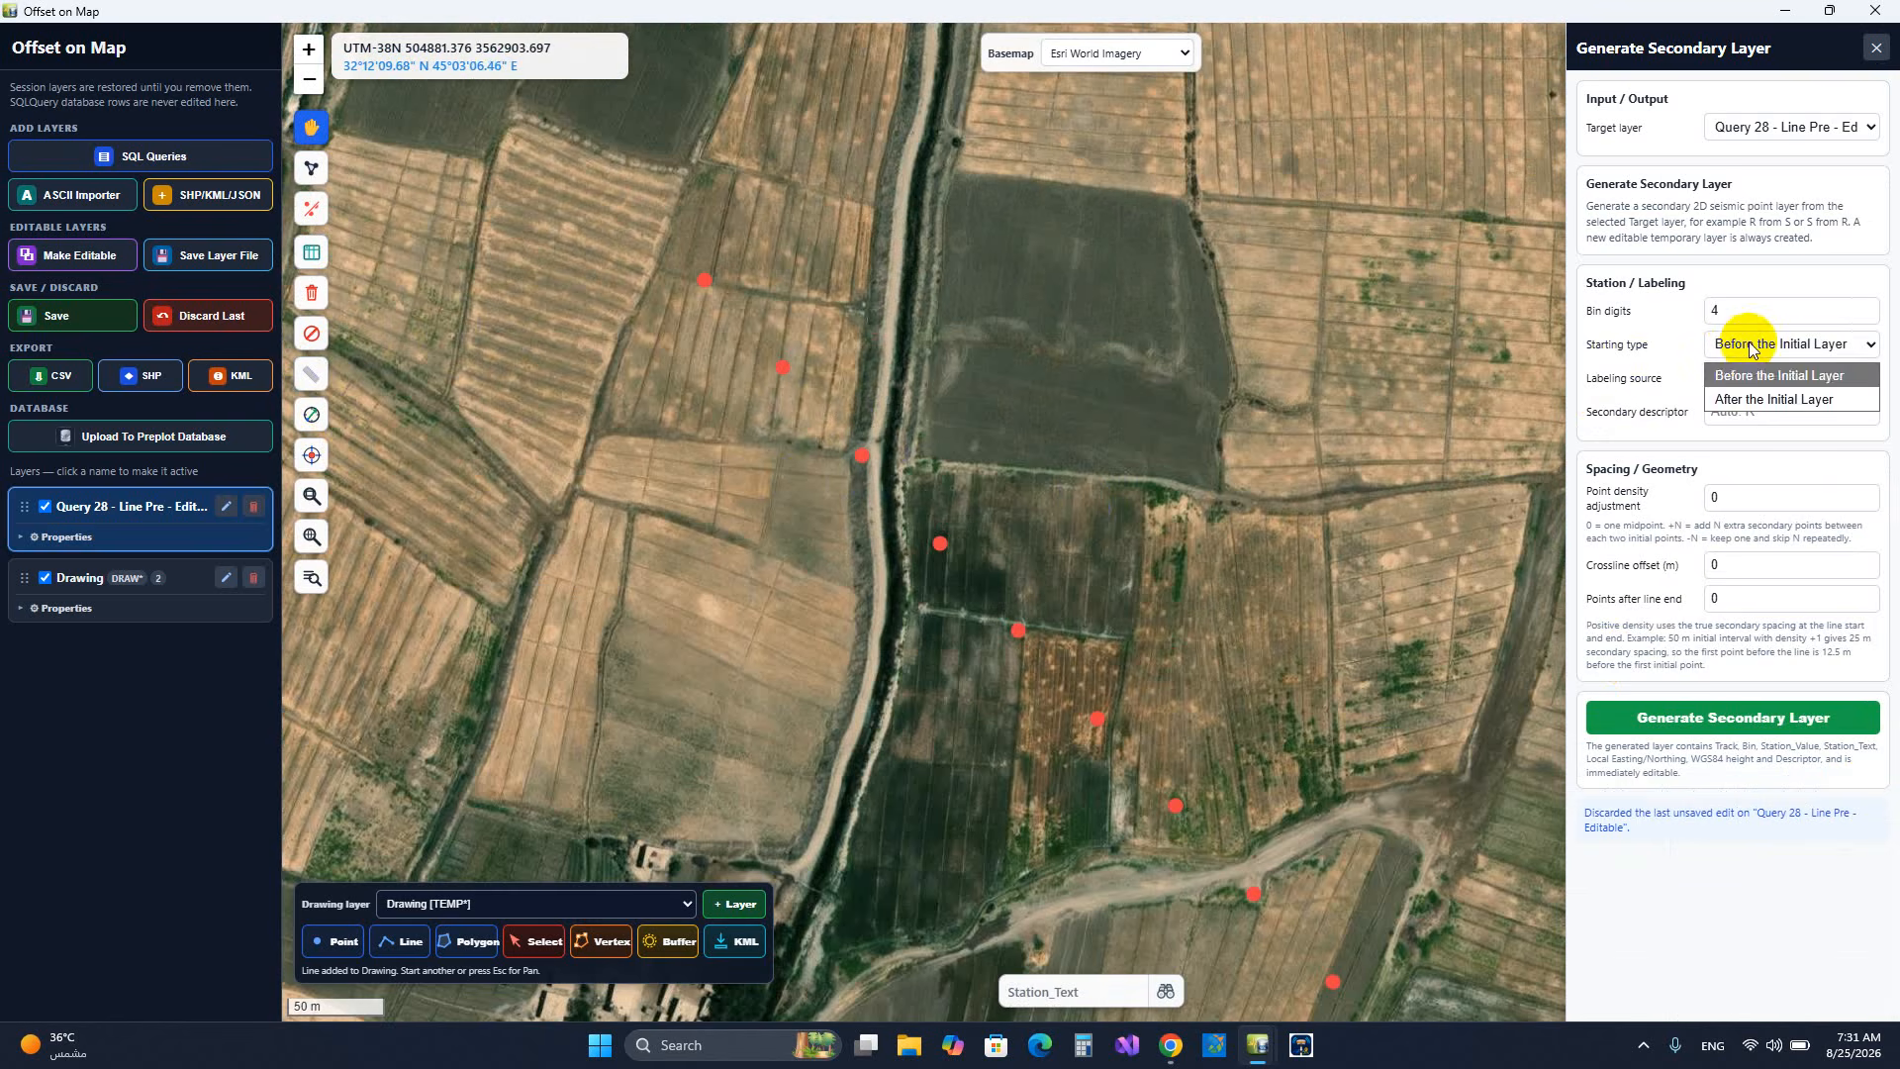
{"action": "left_click", "coordinate": [1750, 346]}
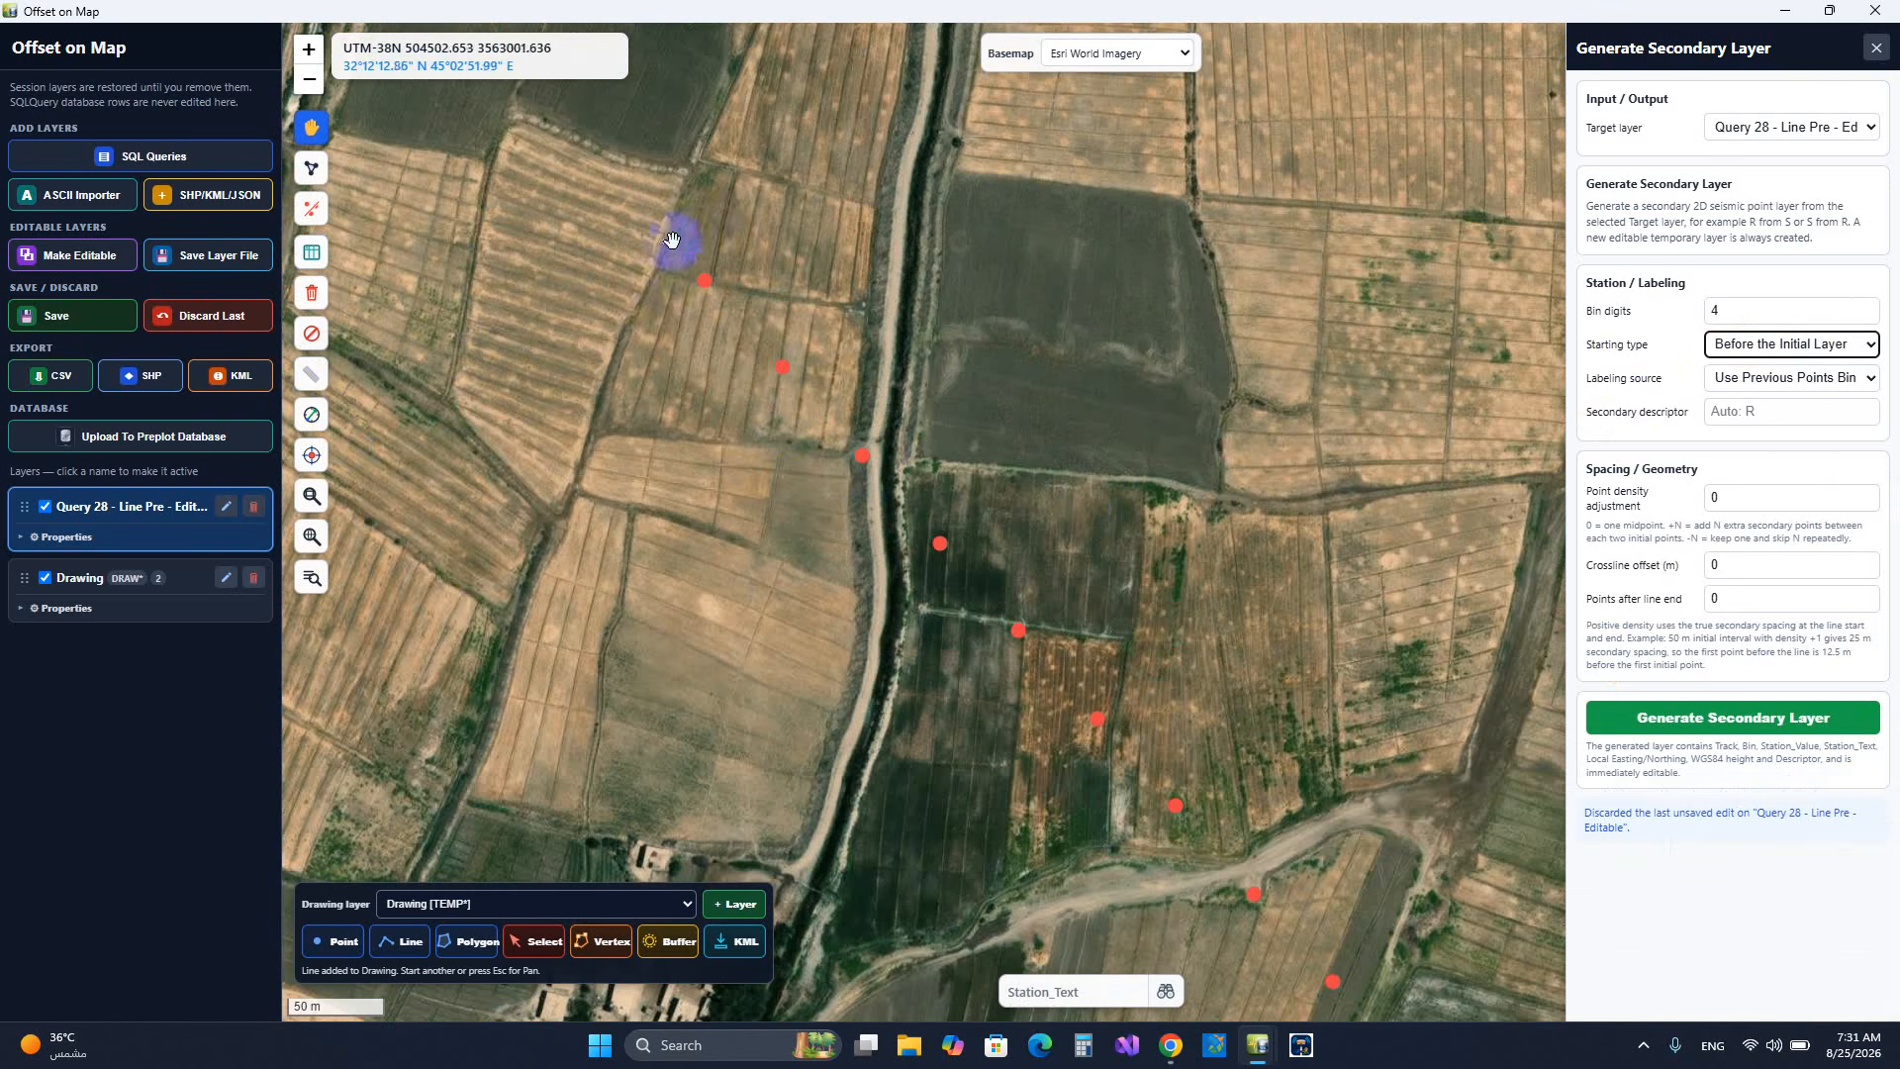
- Set the labeling source to Use Next Points Bin and check the station details of the first Line Pre point
{"action": "left_click", "coordinate": [1778, 389]}
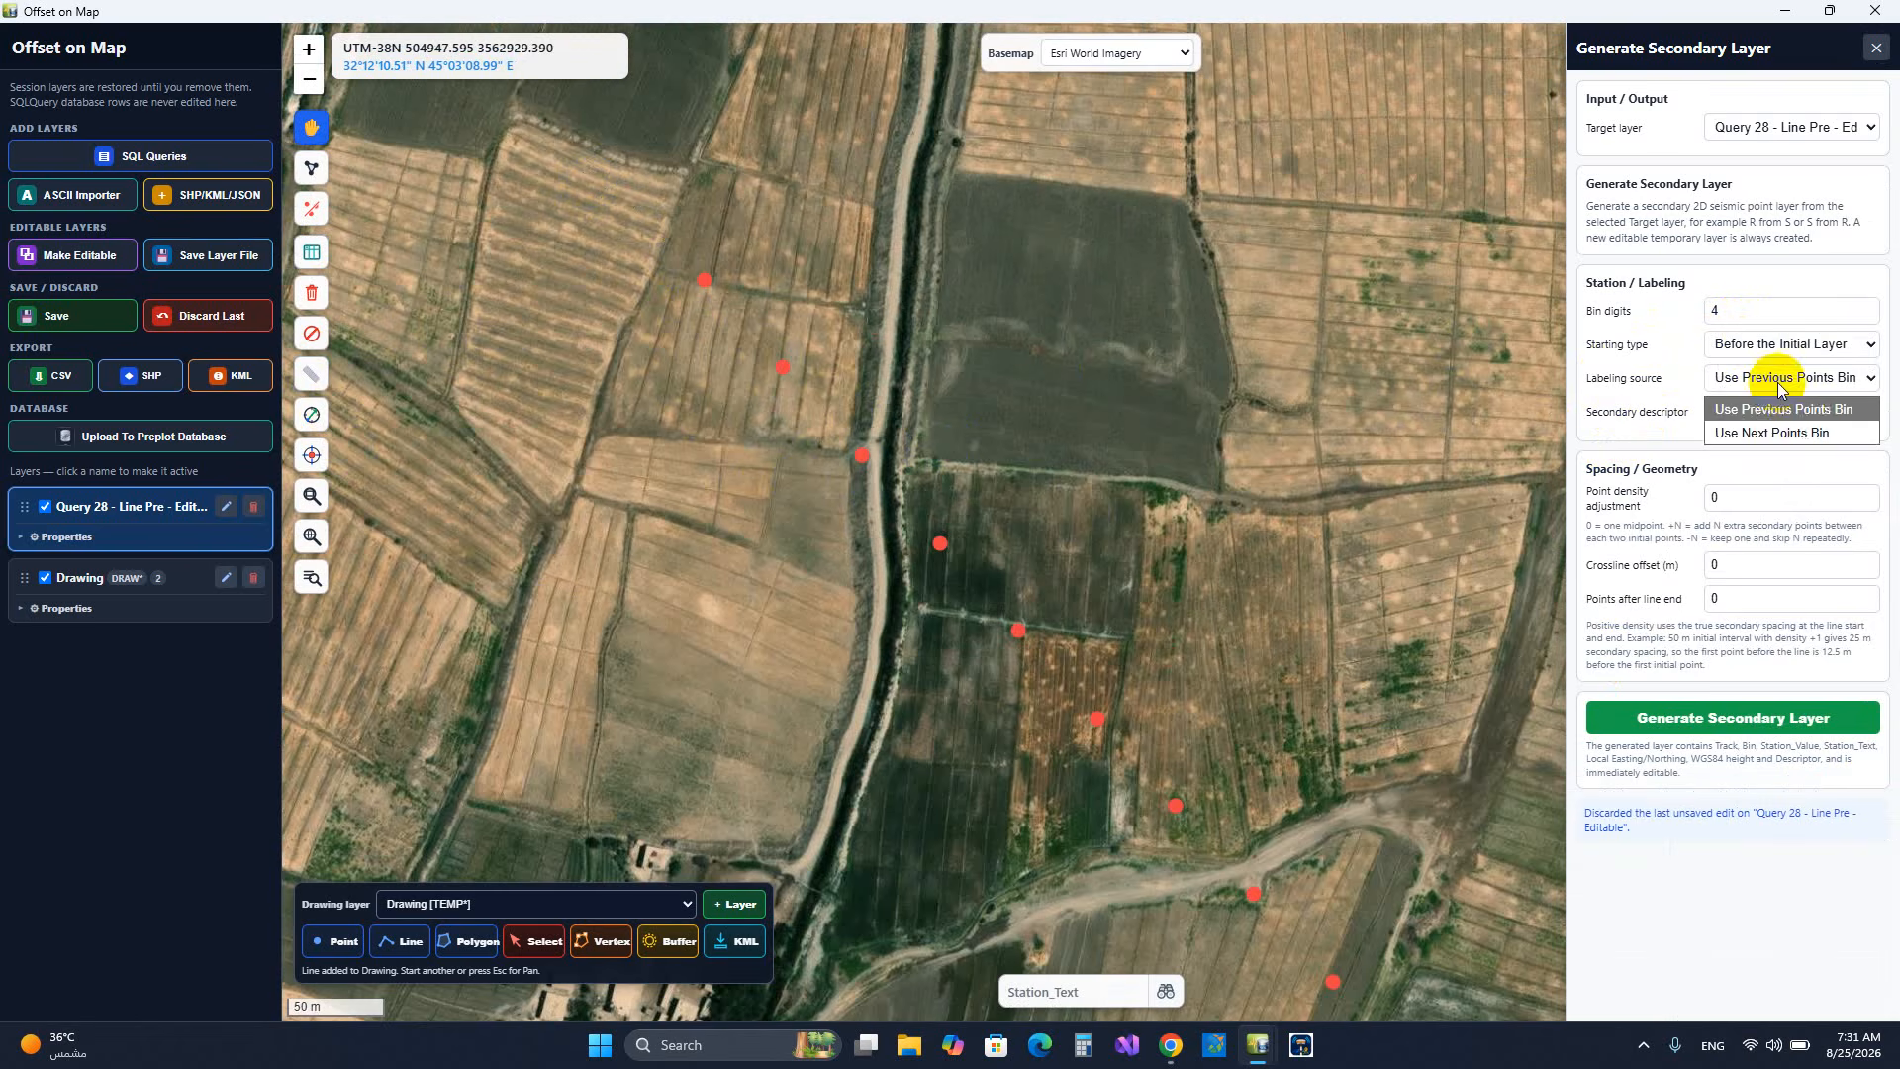
{"action": "left_click", "coordinate": [1772, 433]}
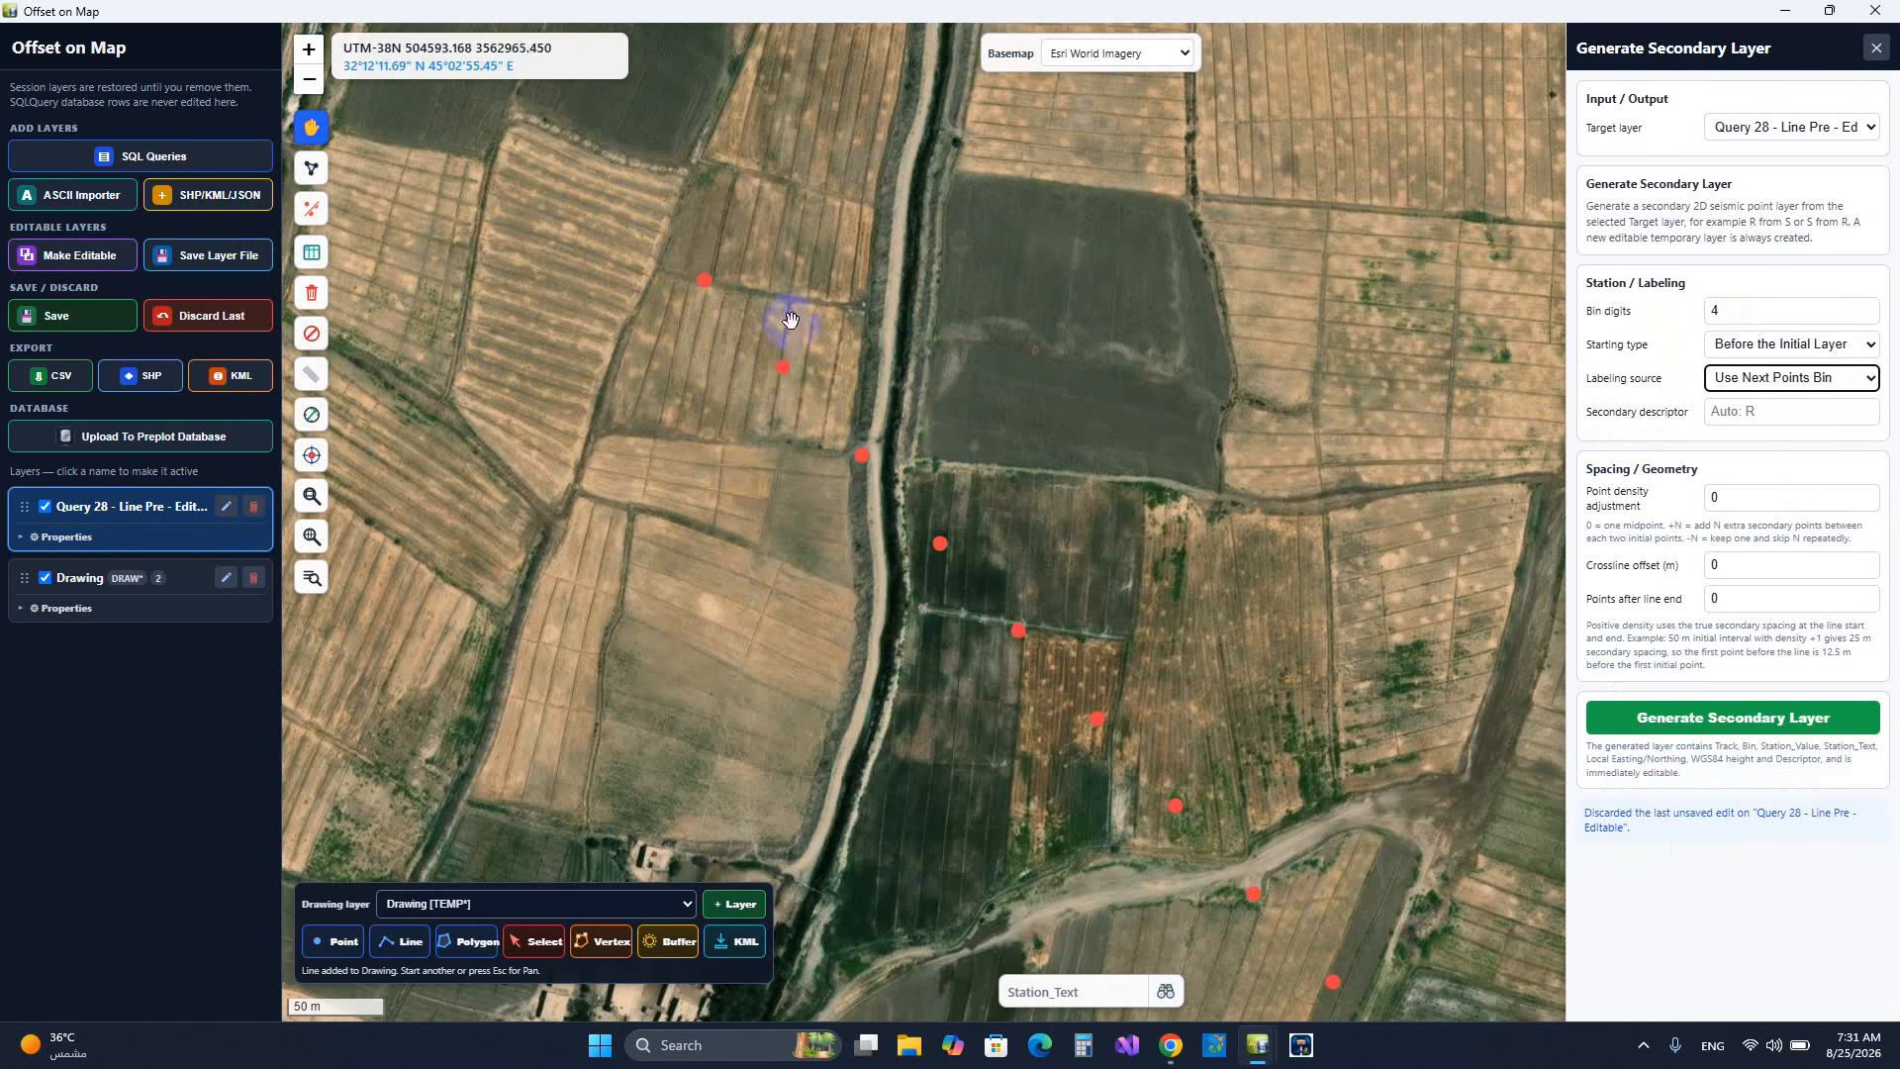
{"action": "left_click", "coordinate": [705, 281]}
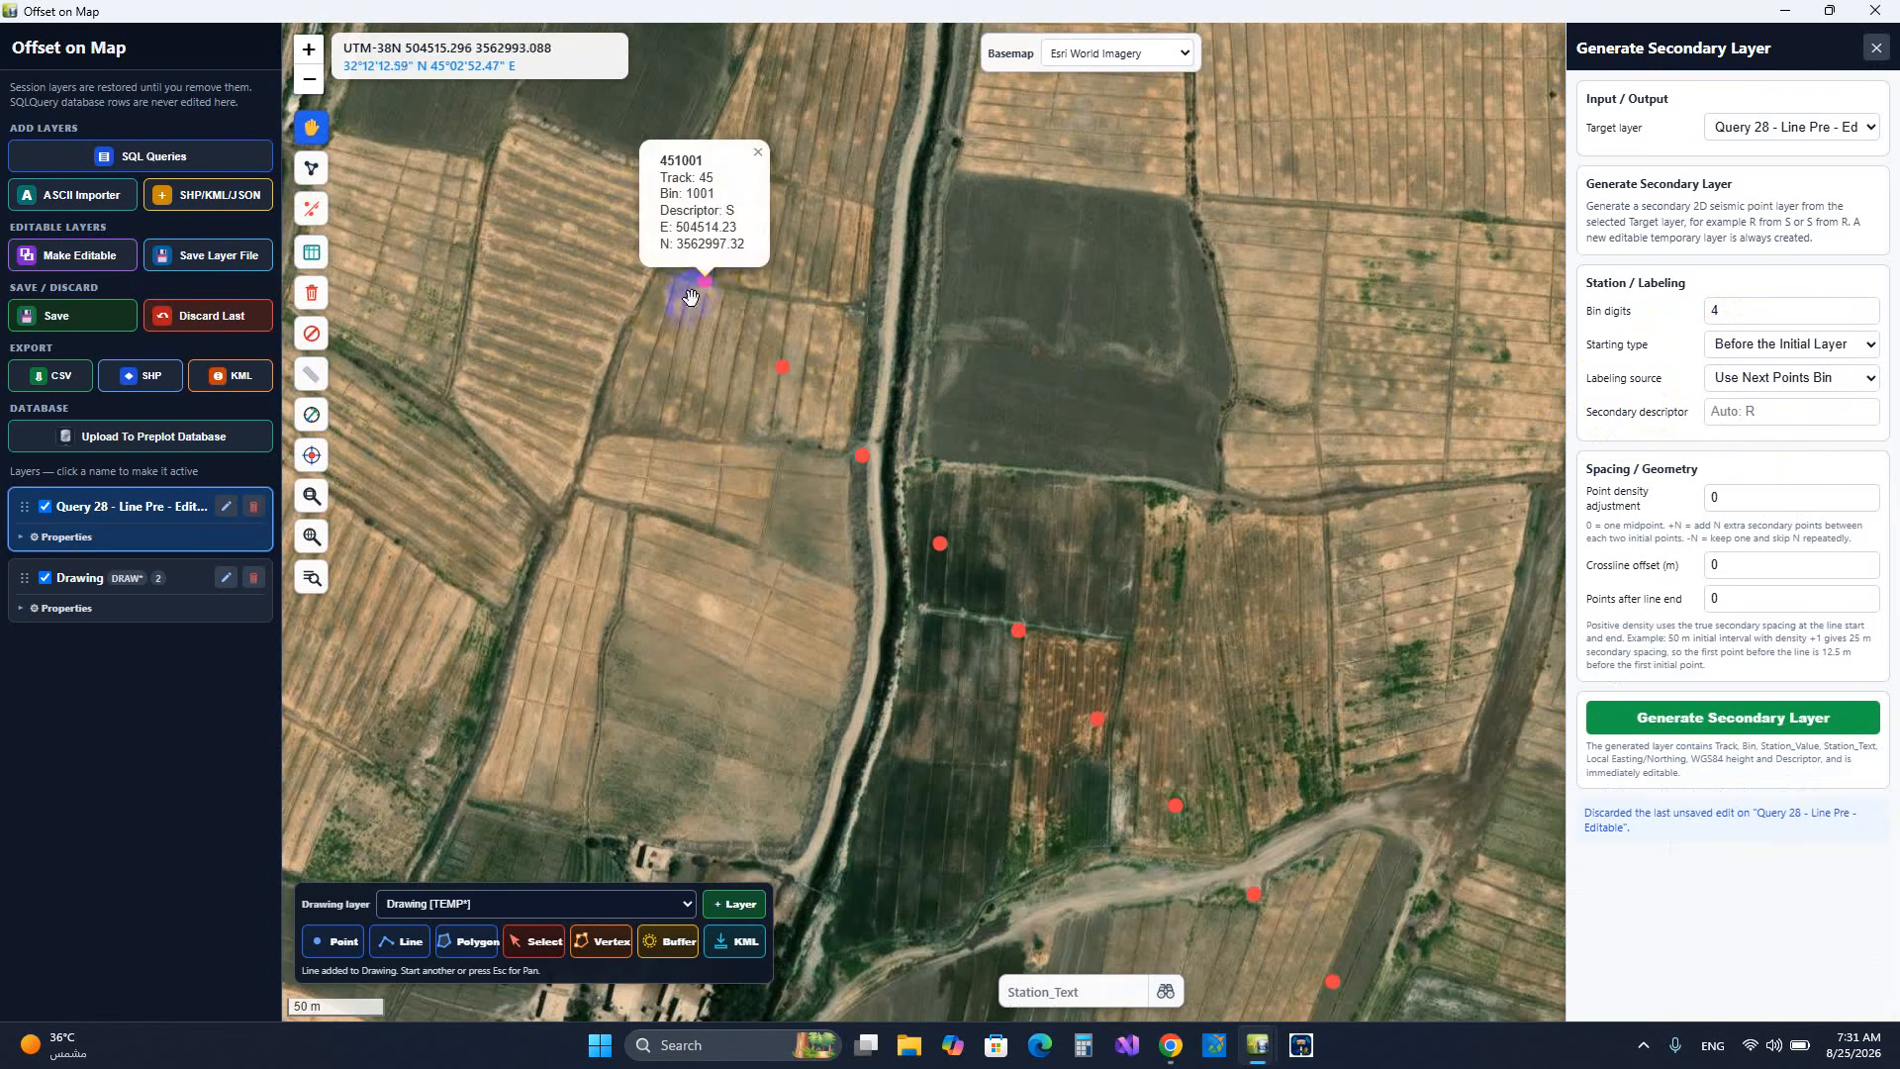
{"action": "left_click_drag", "start_coordinate": [753, 410], "coordinate": [761, 429]}
{"action": "left_click_drag", "start_coordinate": [705, 313], "coordinate": [774, 463]}
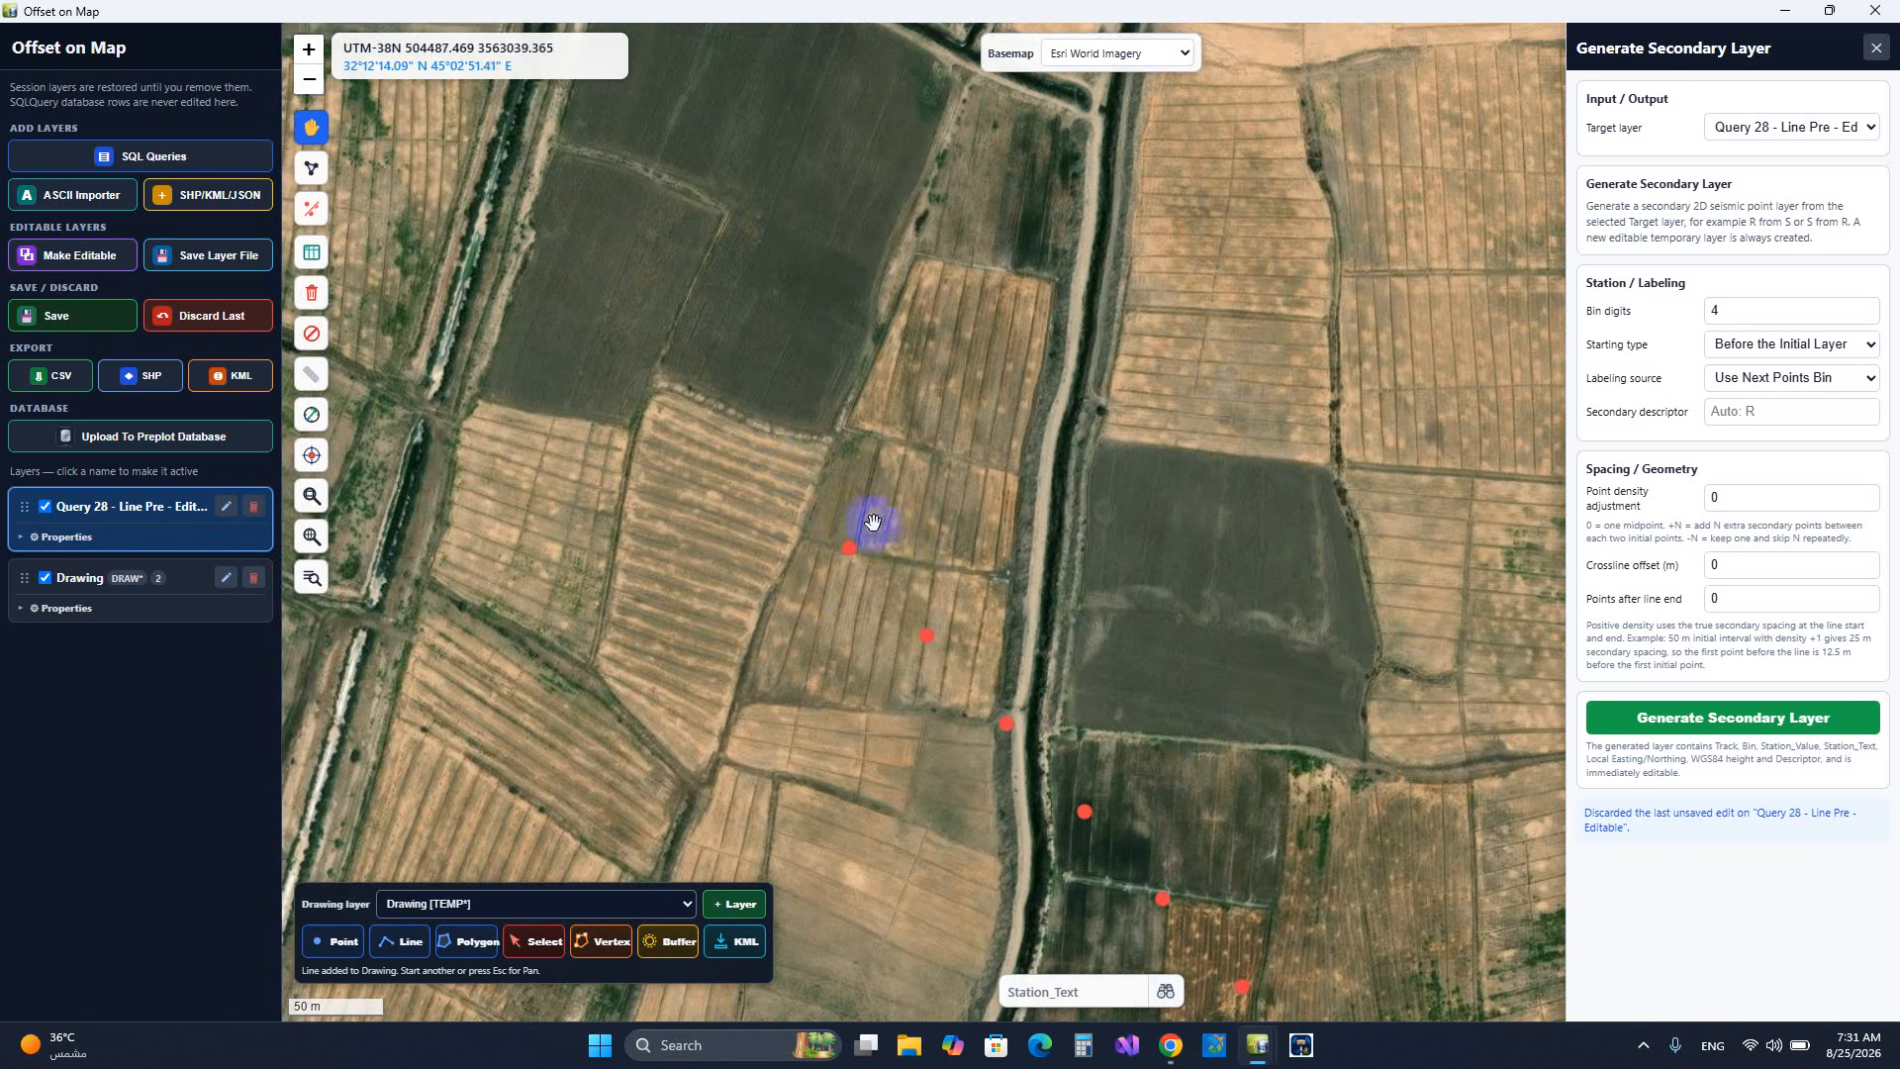
- Generate the secondary layer from Line Pre with point density adjustment 0, a 4 m crossline offset and 0 points after line end
{"action": "double_click", "coordinate": [1745, 495]}
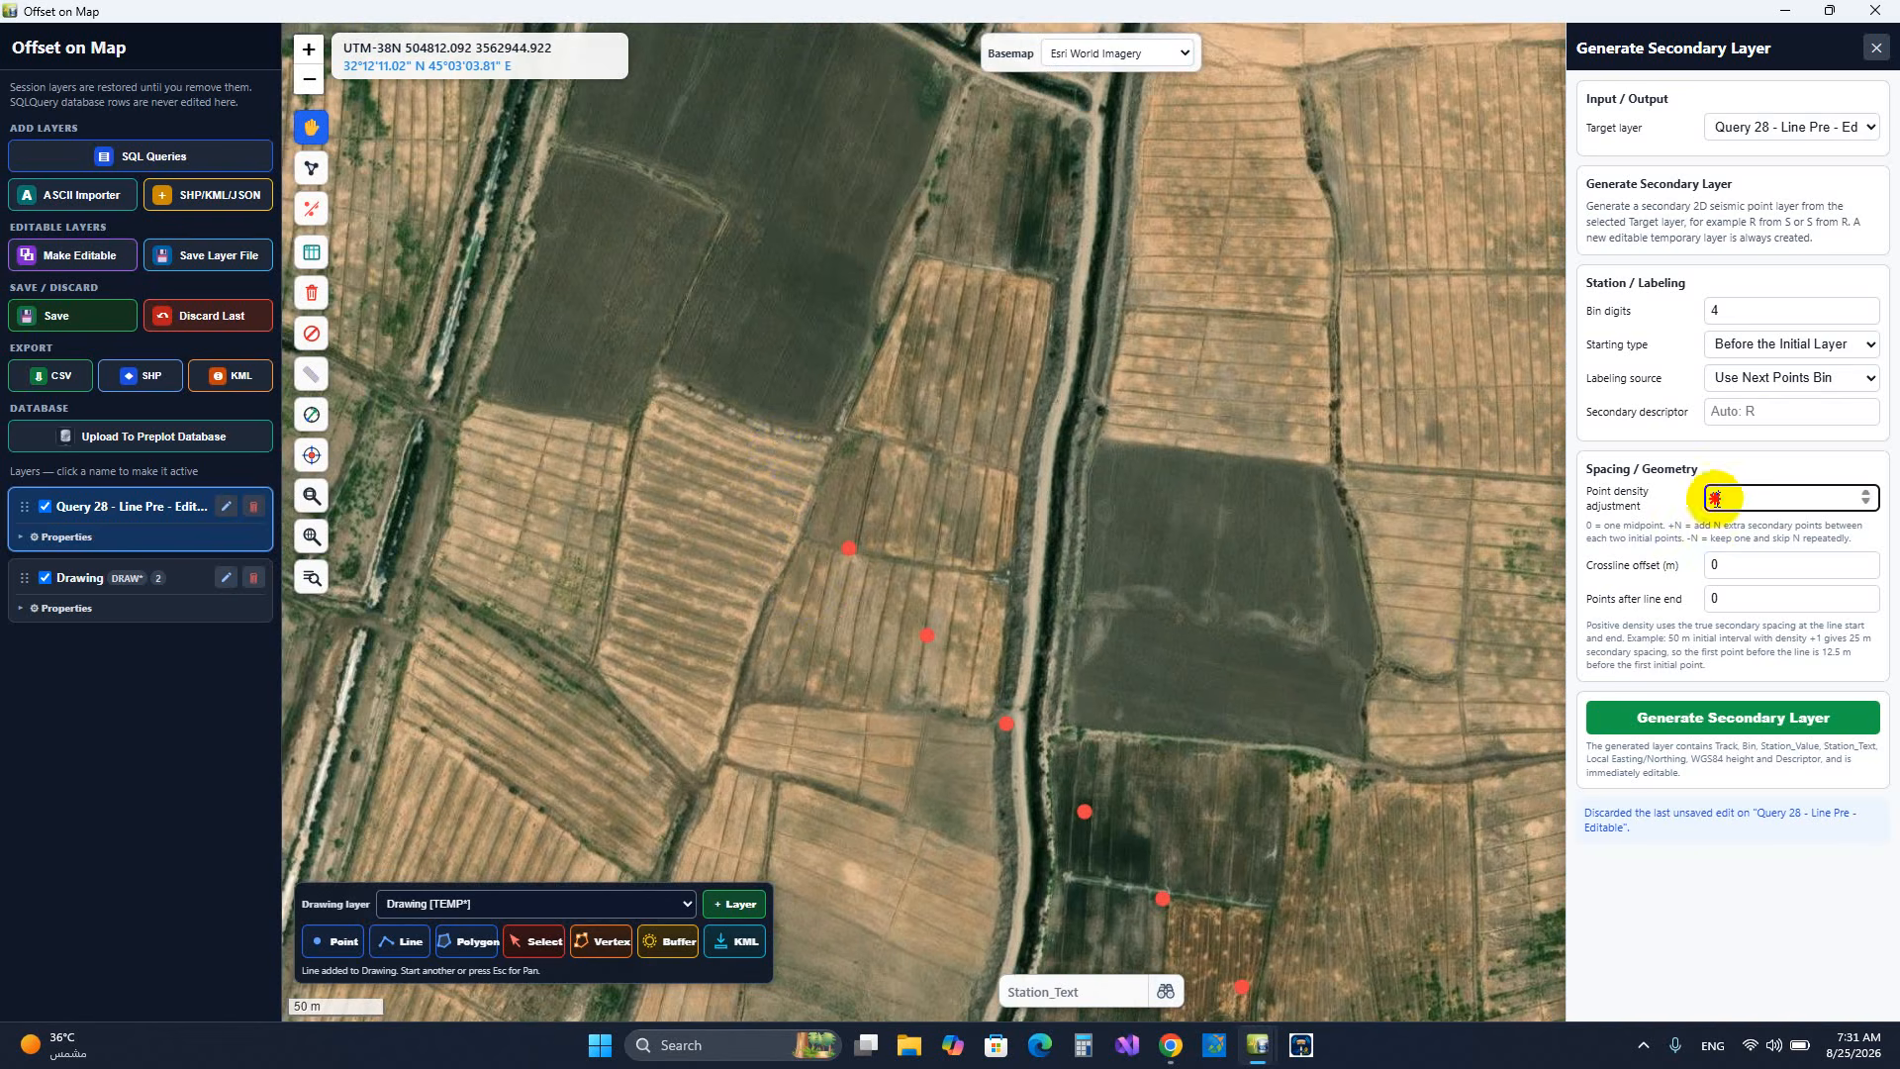
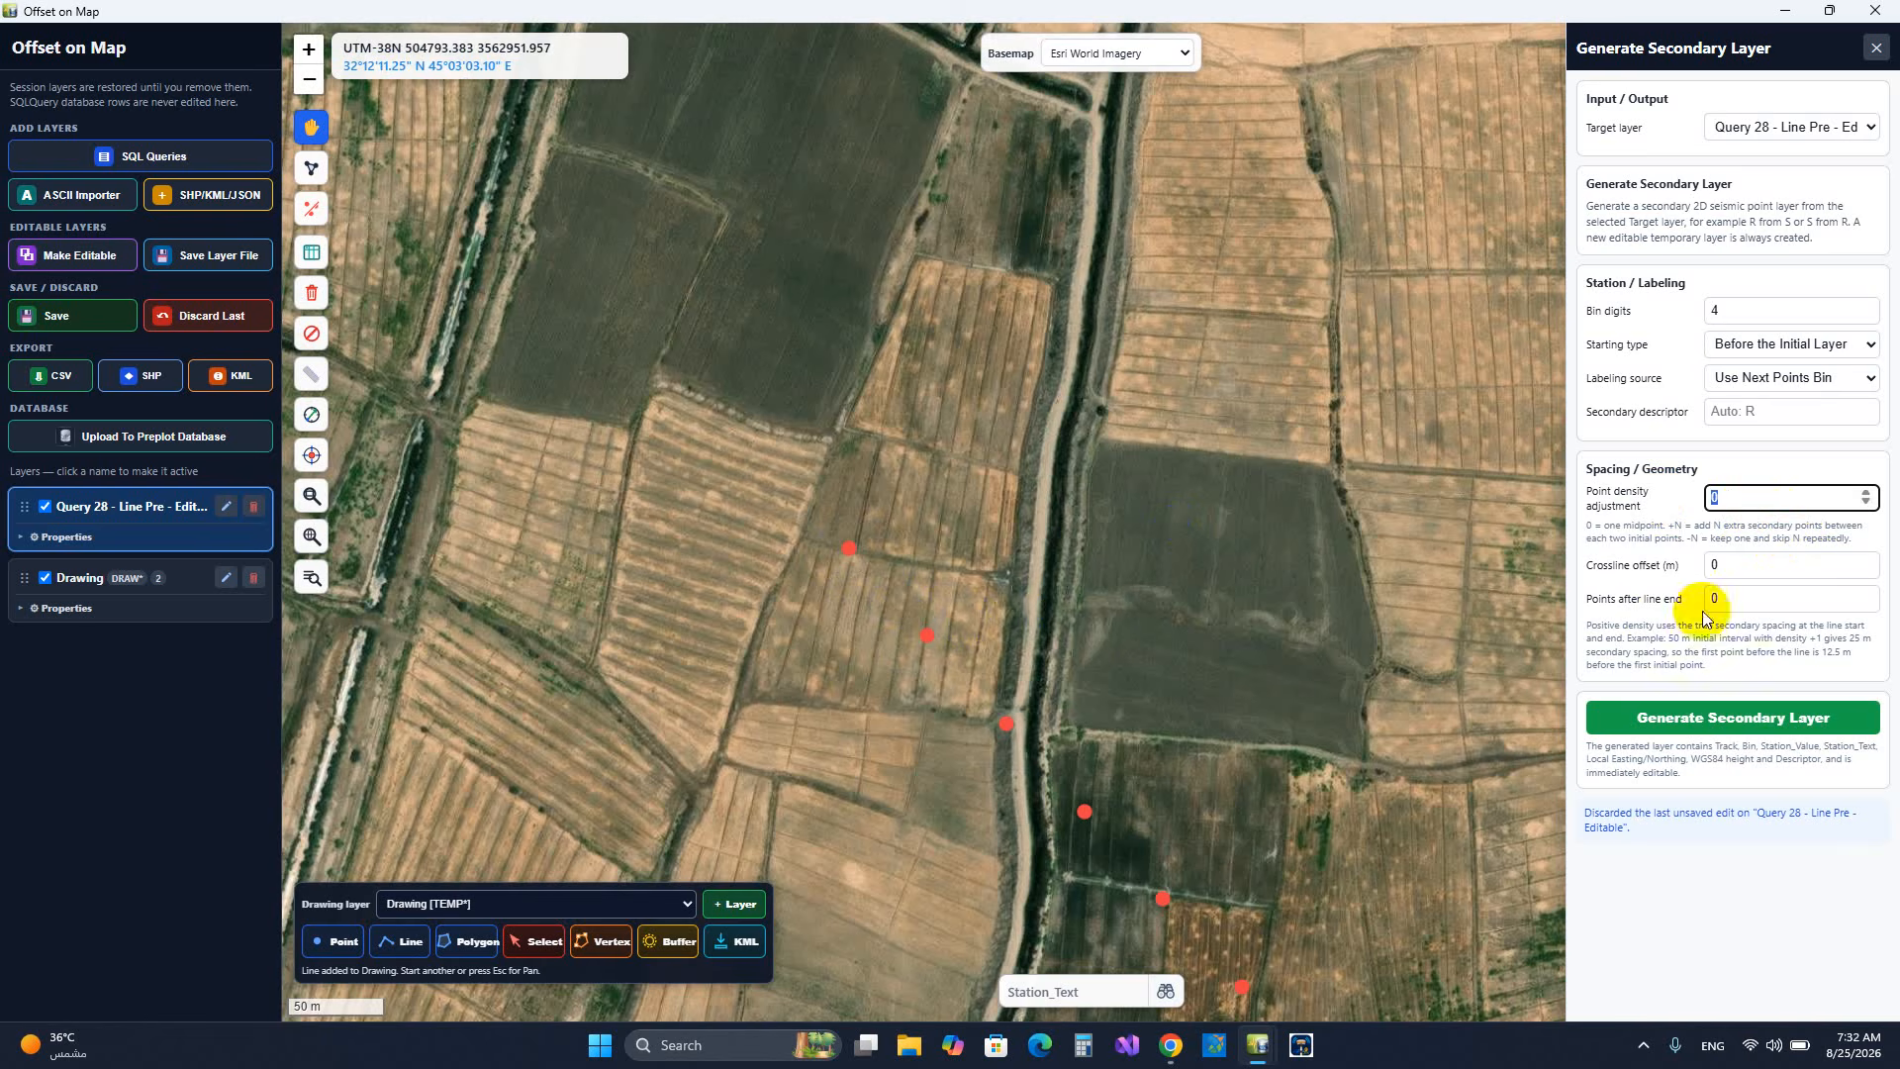
{"action": "key", "text": "Tab"}
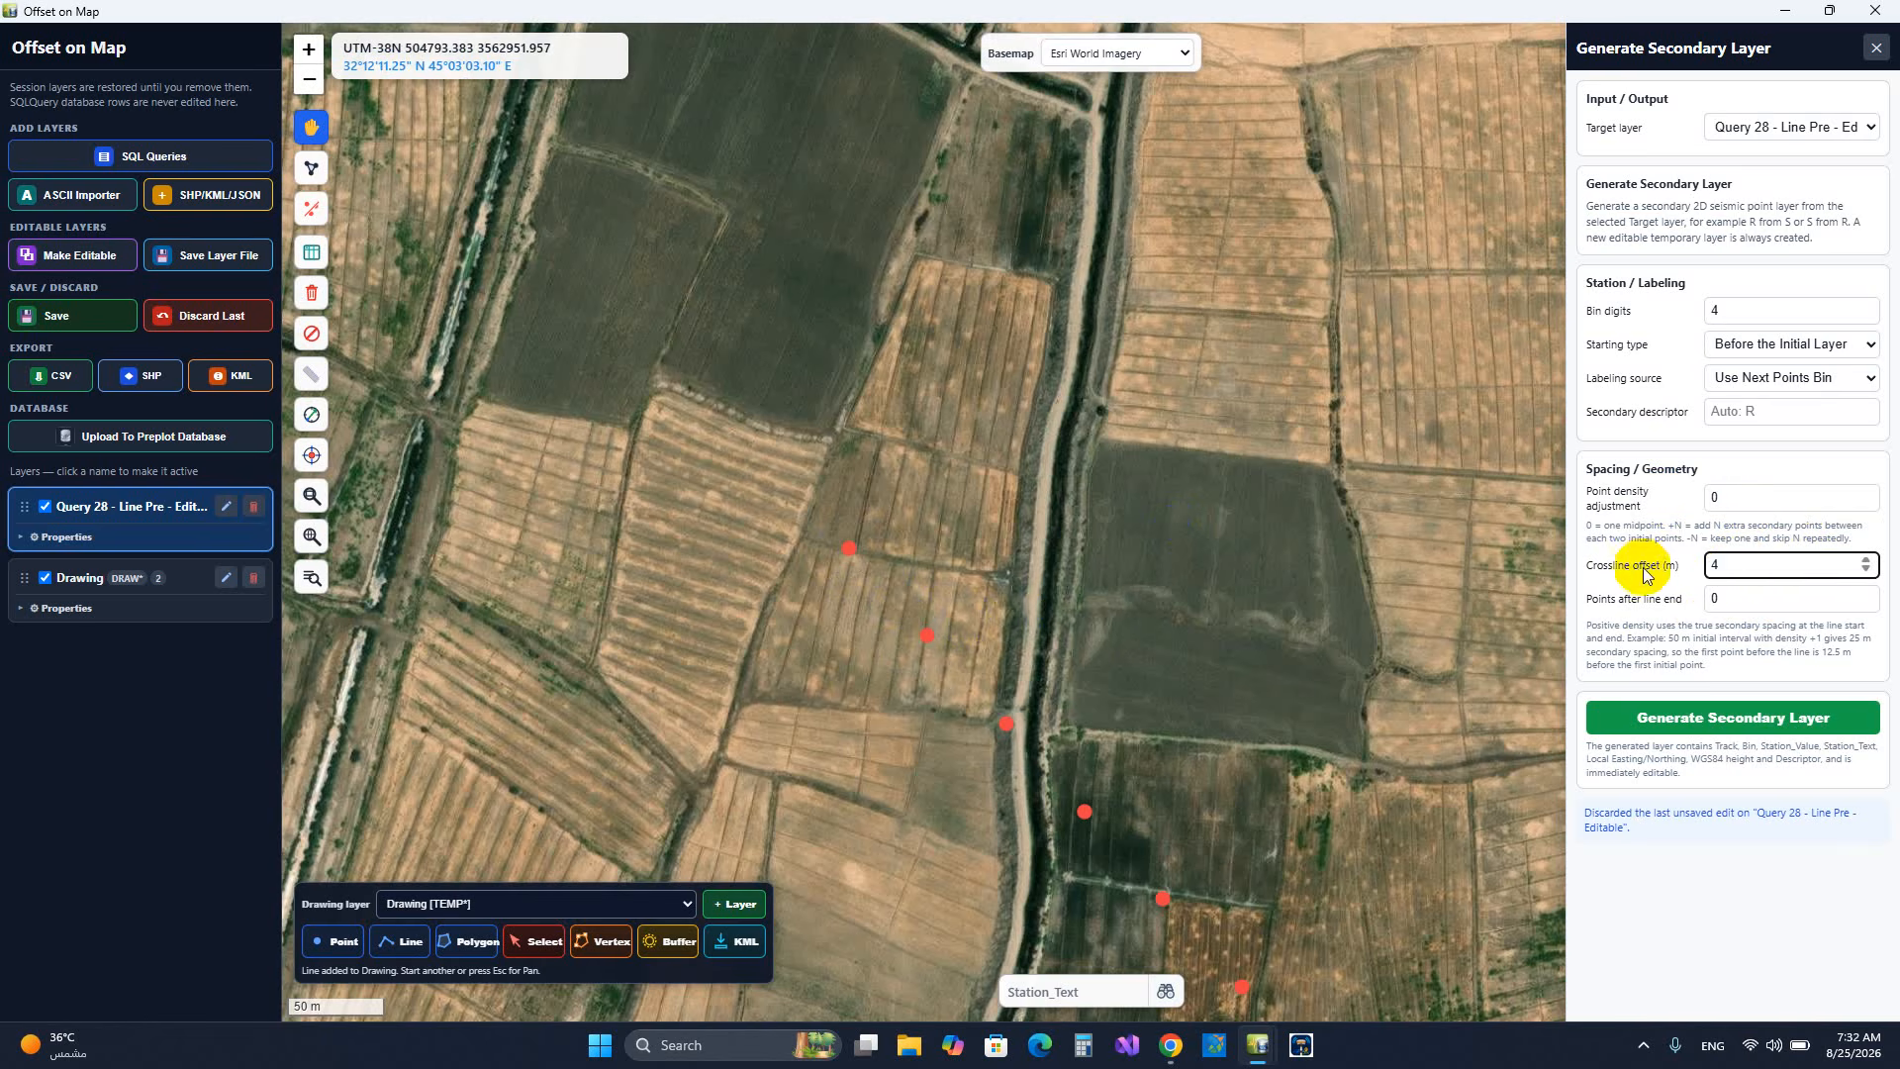
{"action": "left_click", "coordinate": [1718, 598]}
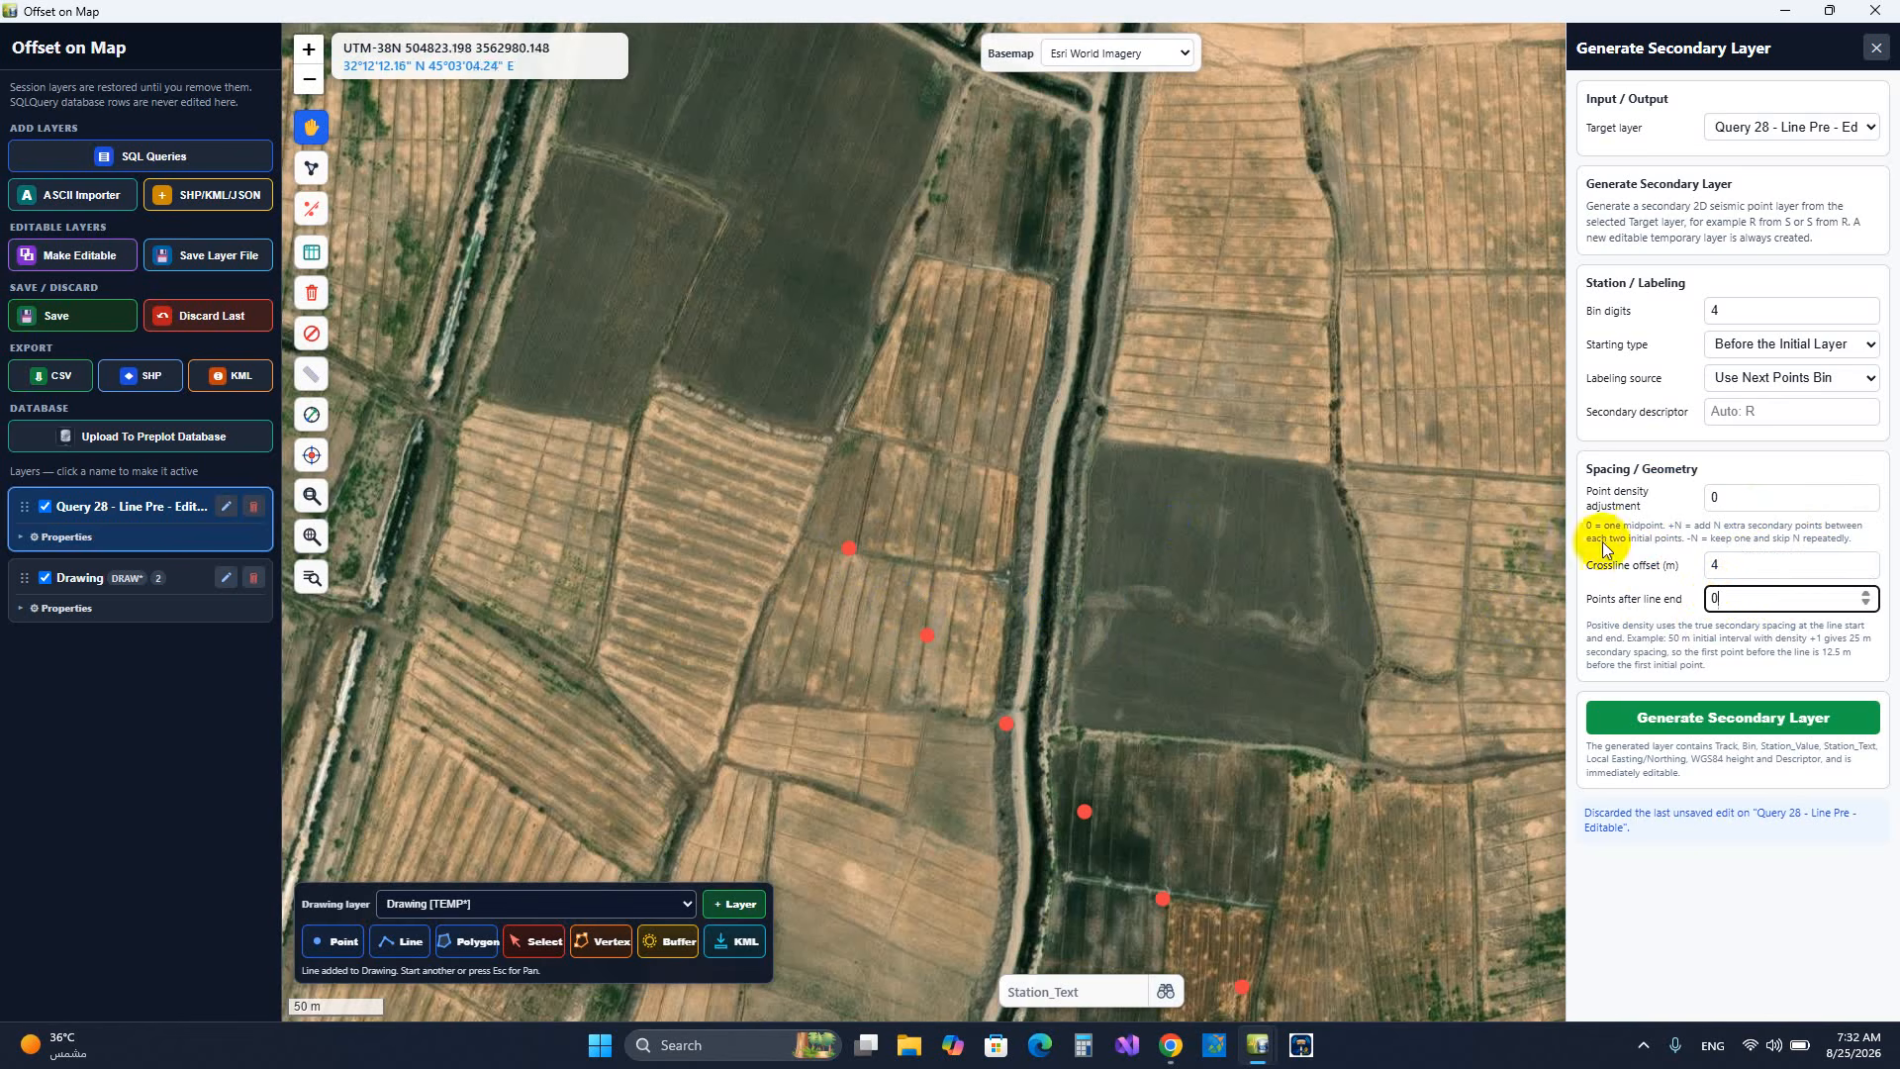
{"action": "left_click", "coordinate": [1748, 497]}
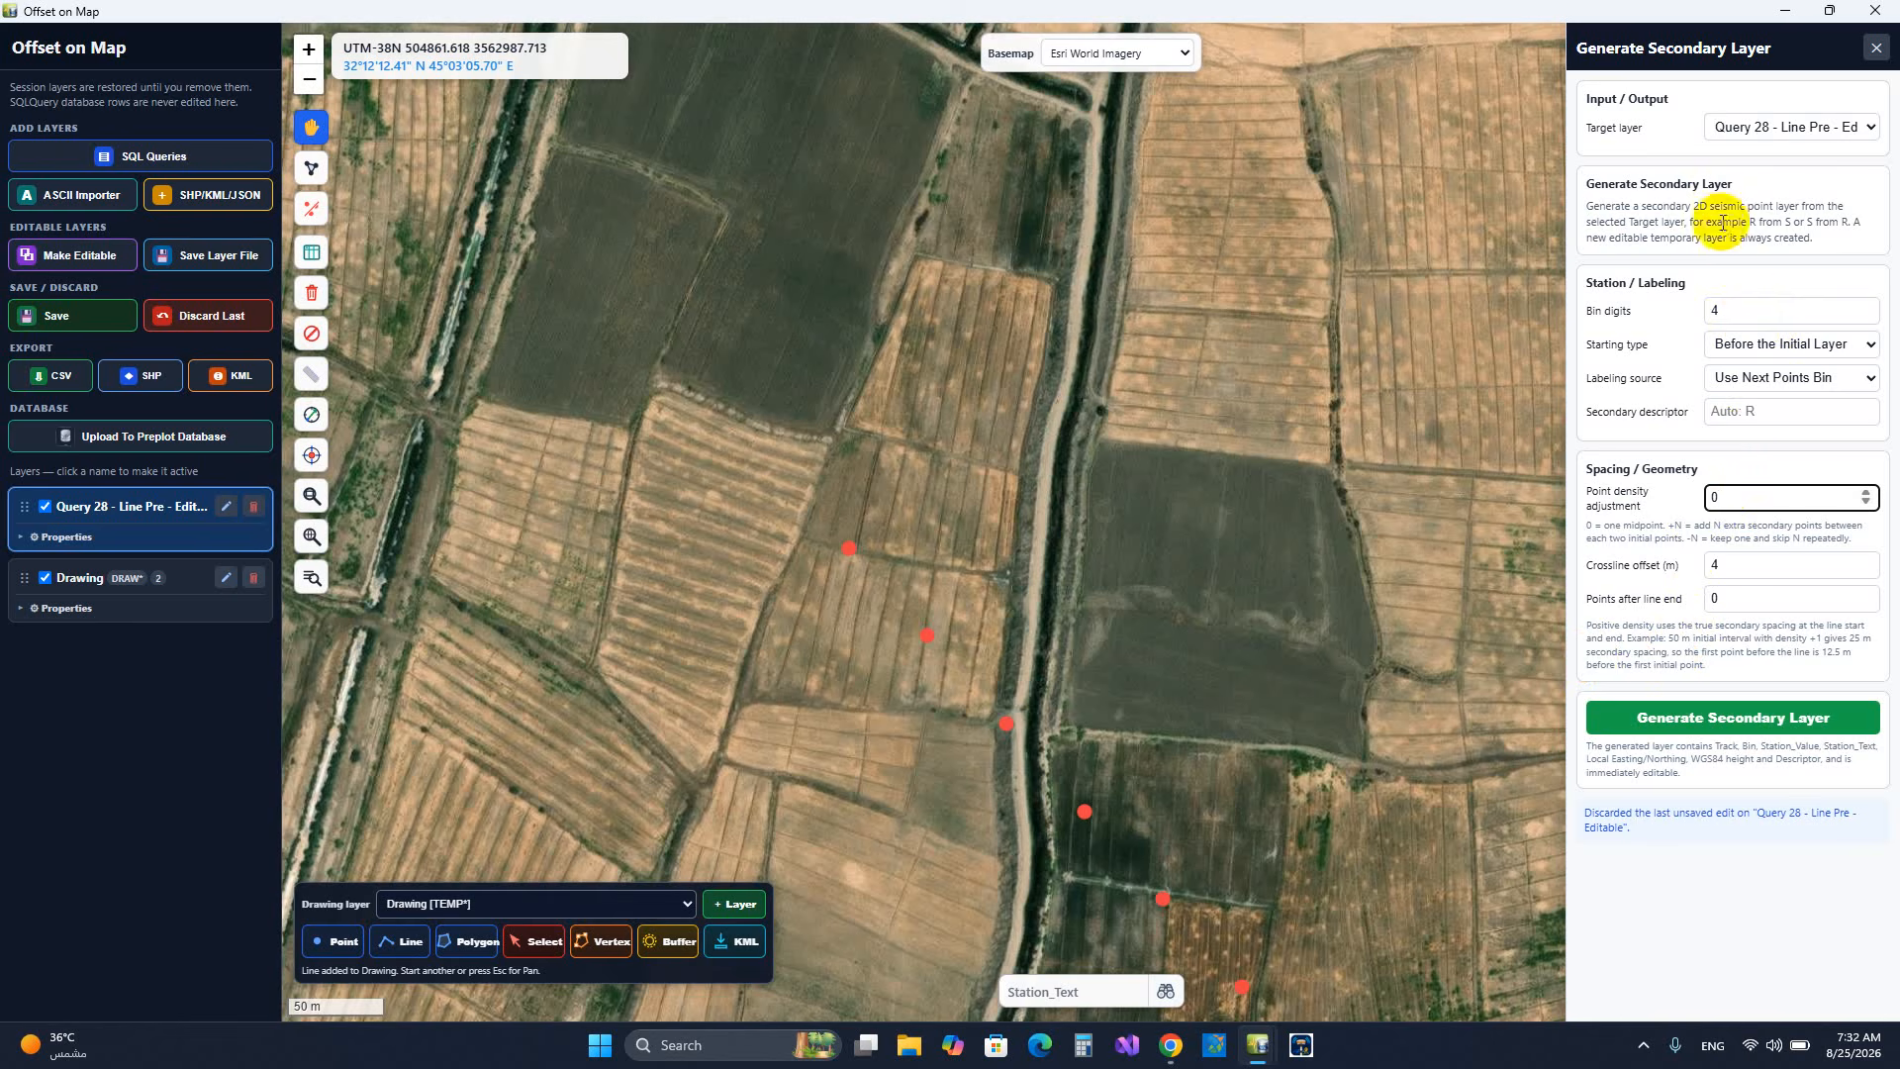
{"action": "left_click", "coordinate": [1694, 719]}
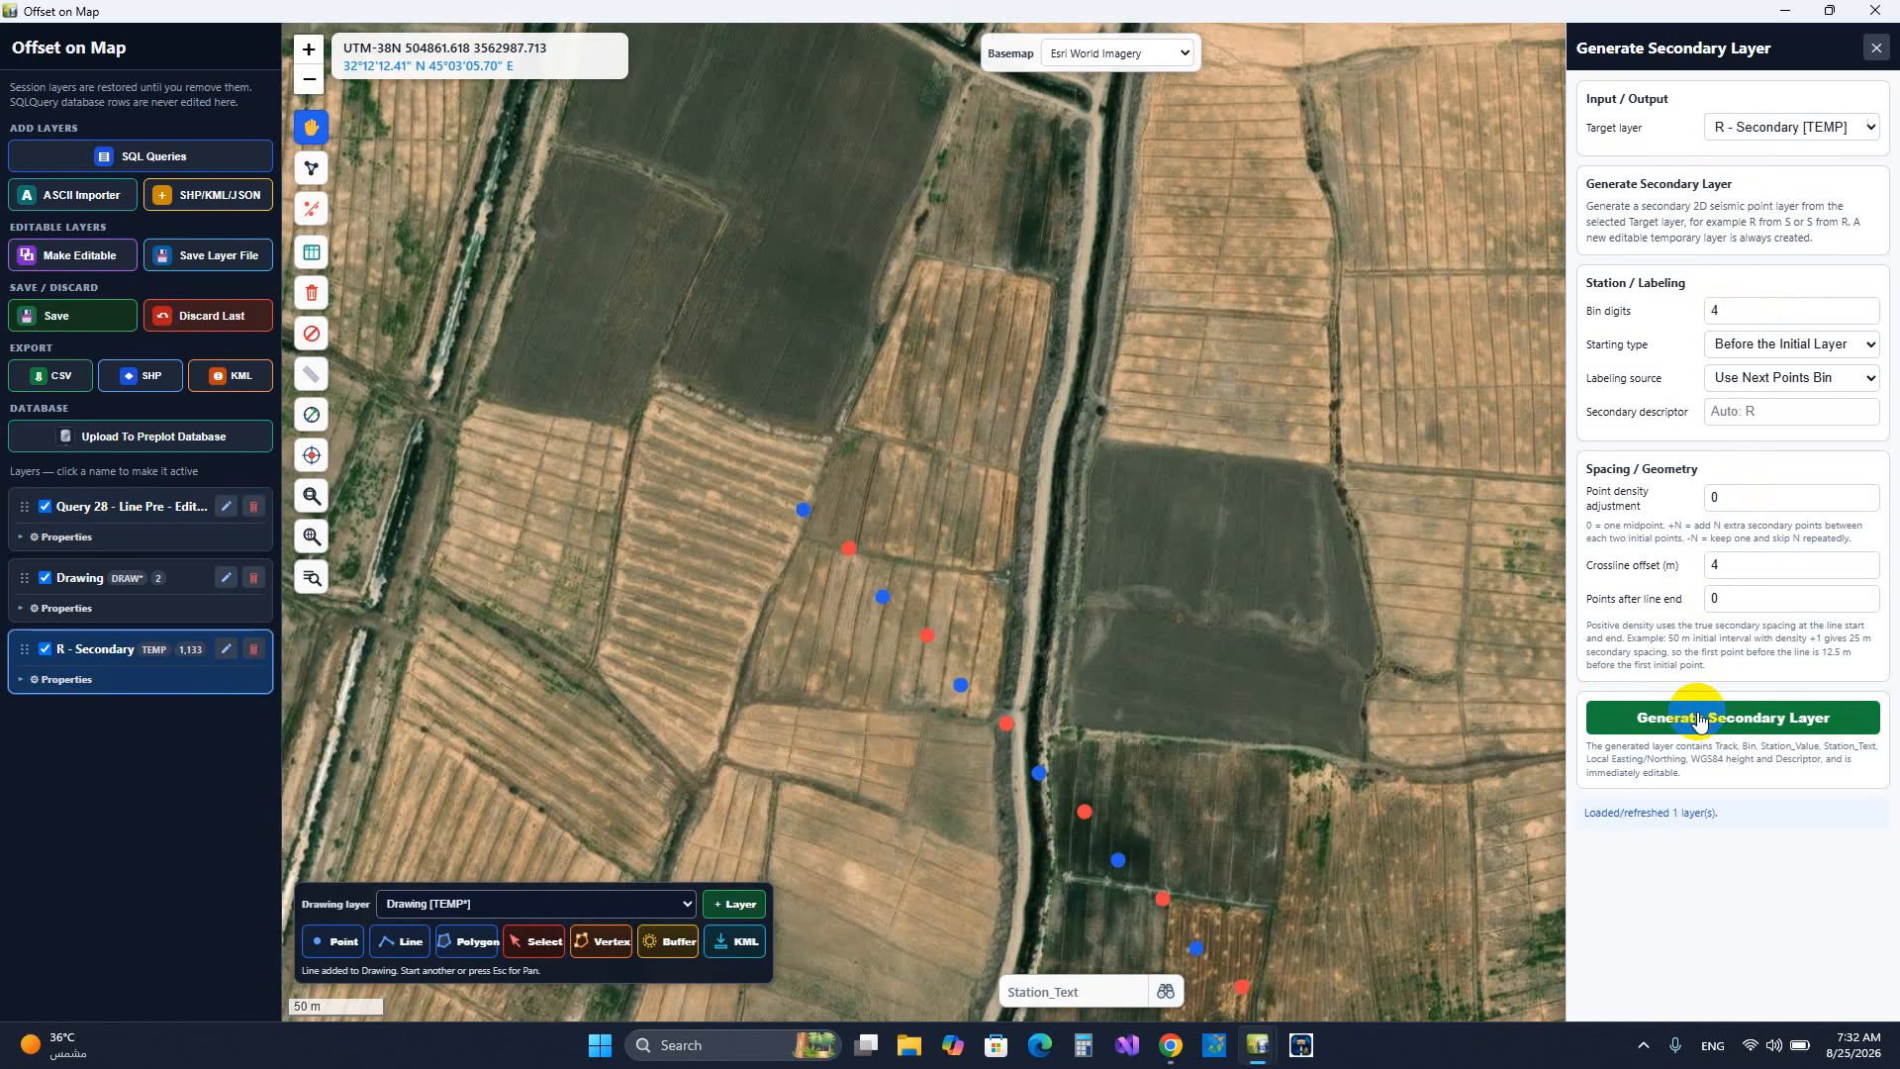
- Examine the first secondary point's station details and set the target layer back to Query 28 - Line Pre - Editable
{"action": "left_click", "coordinate": [801, 514]}
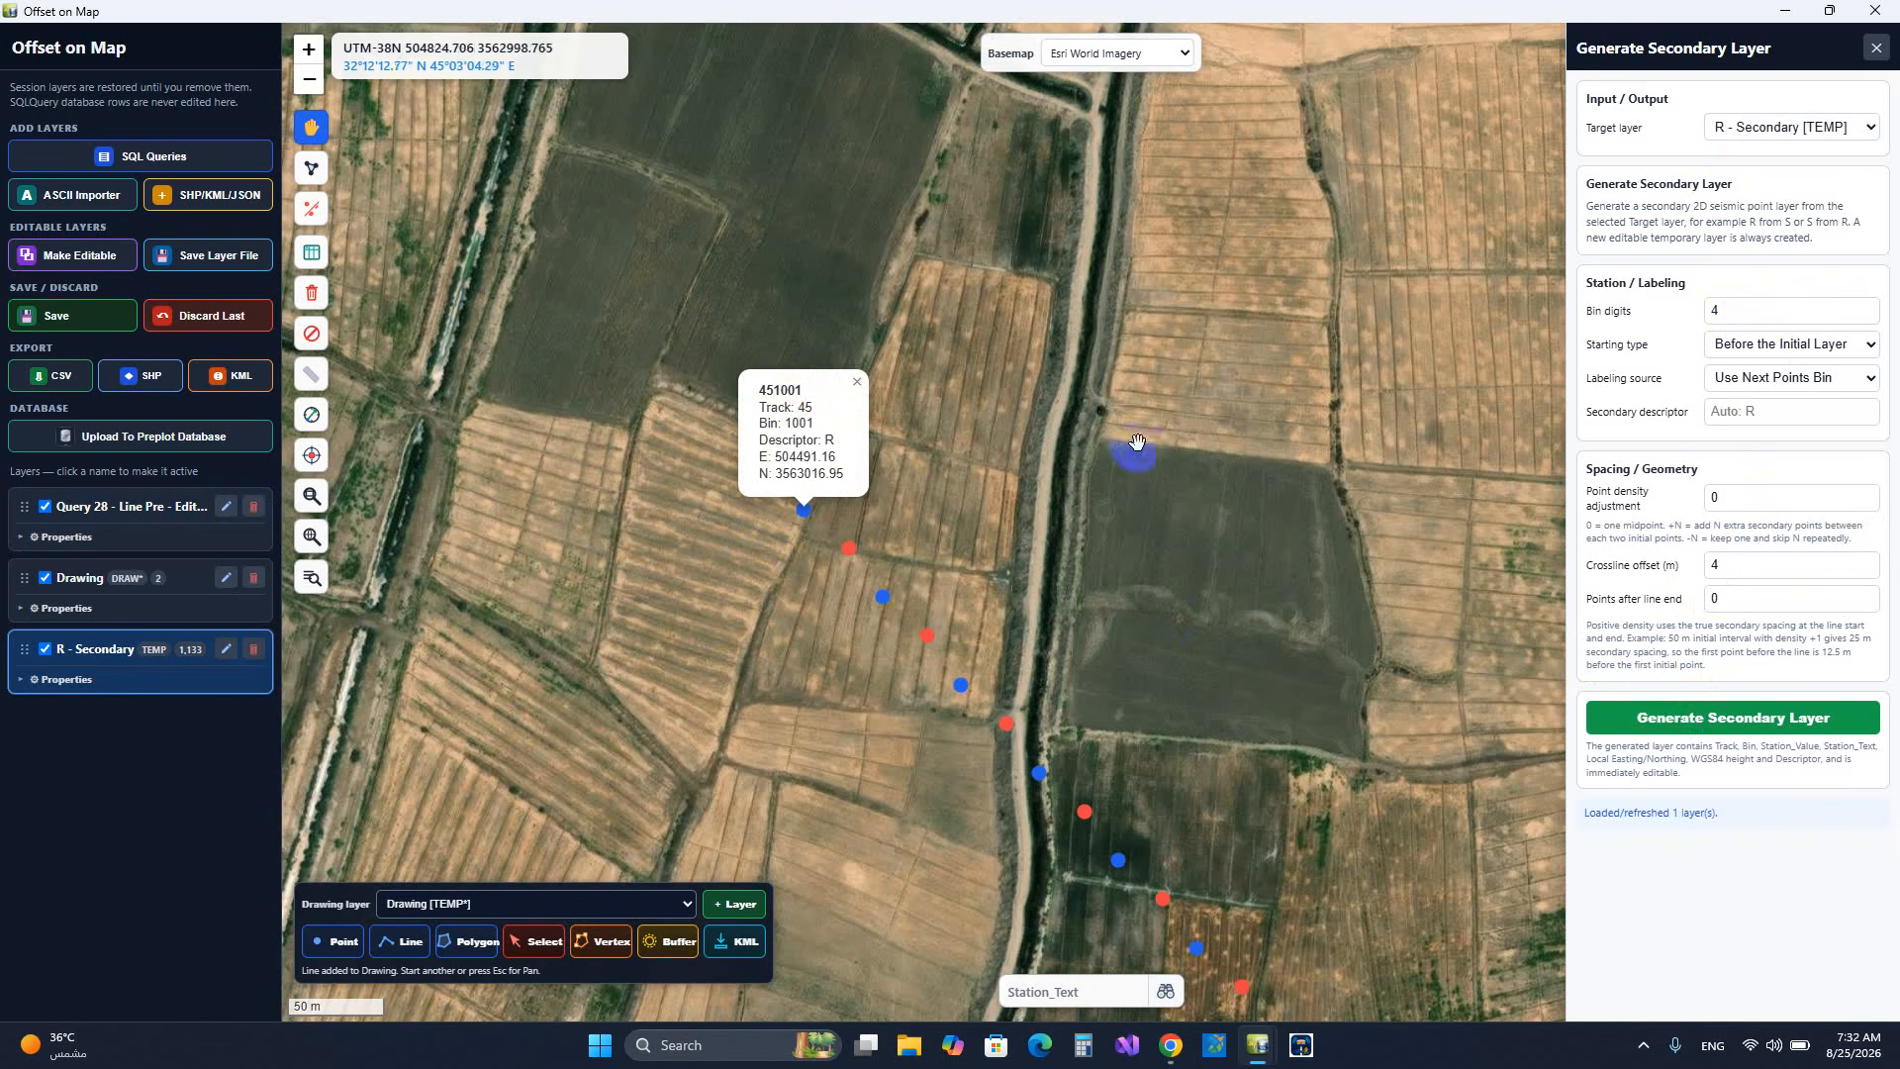
{"action": "left_click", "coordinate": [857, 381]}
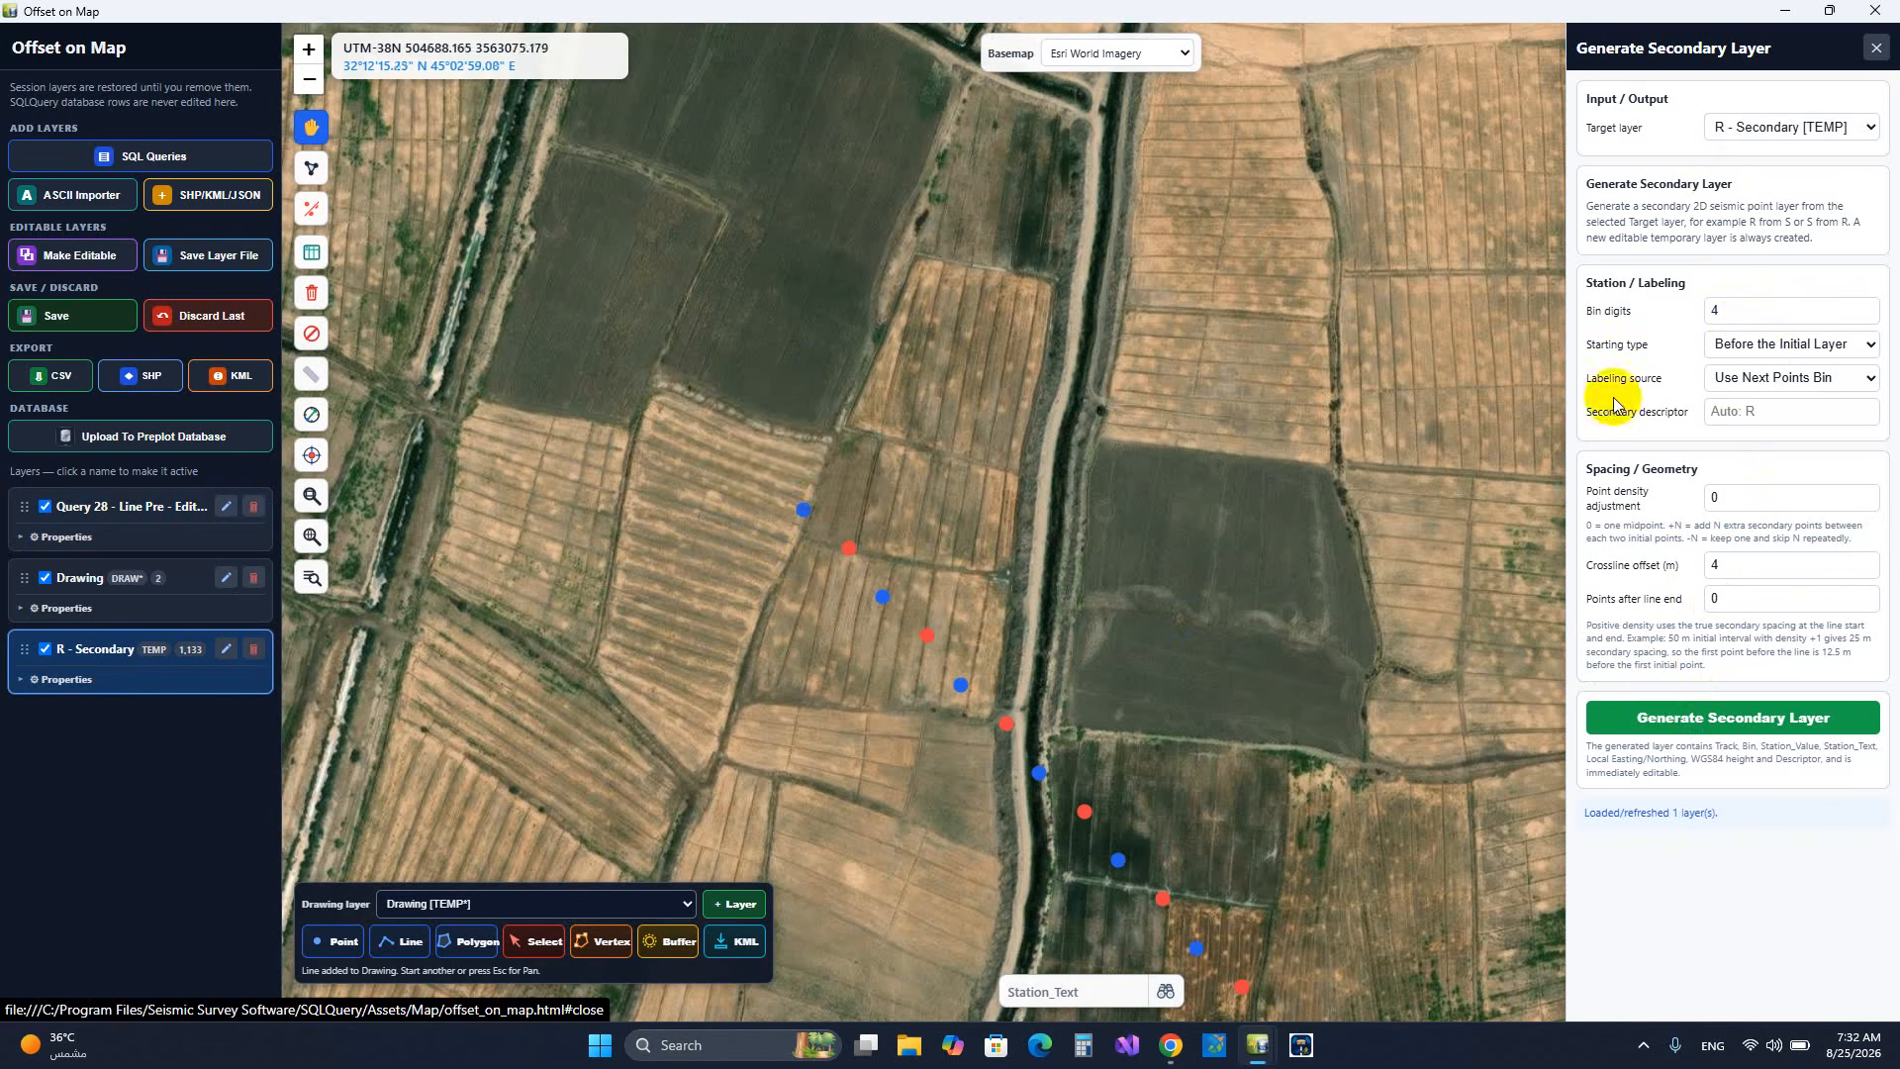
{"action": "left_click", "coordinate": [1757, 414]}
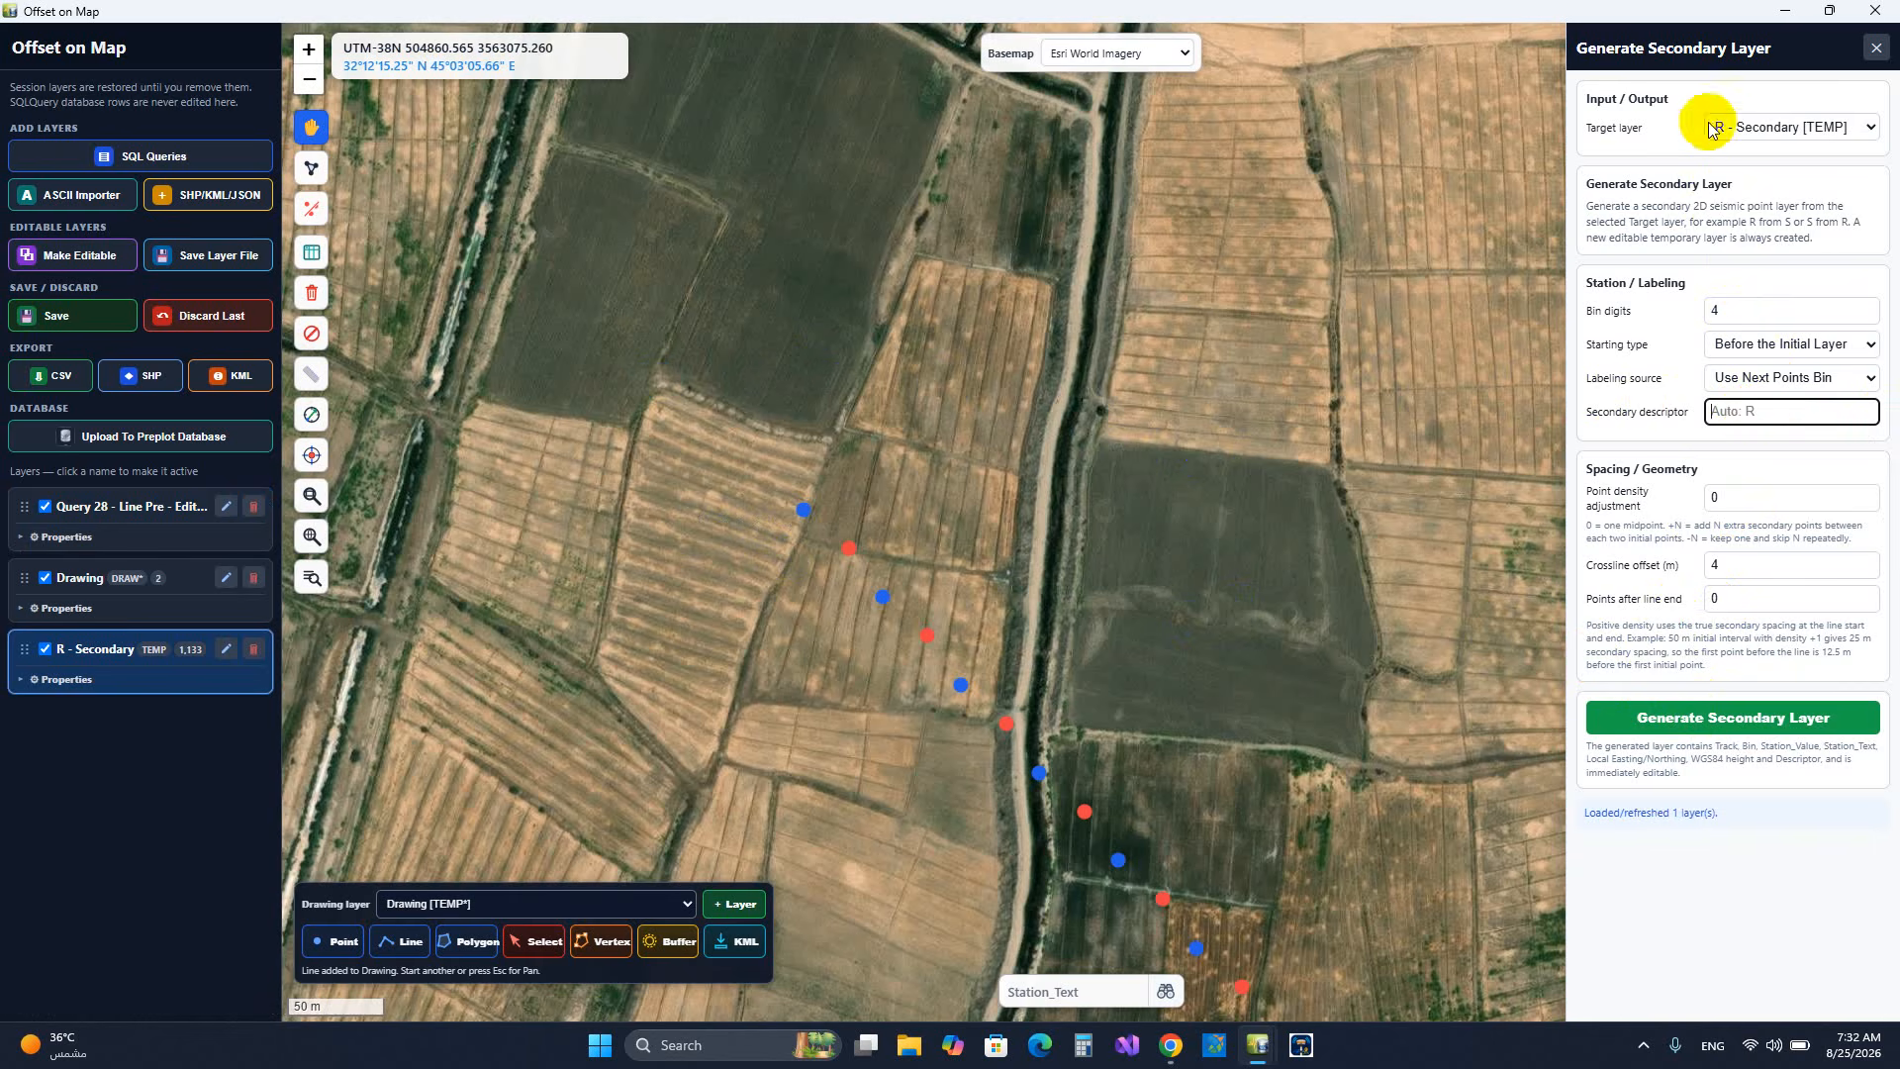
{"action": "left_click", "coordinate": [1755, 131]}
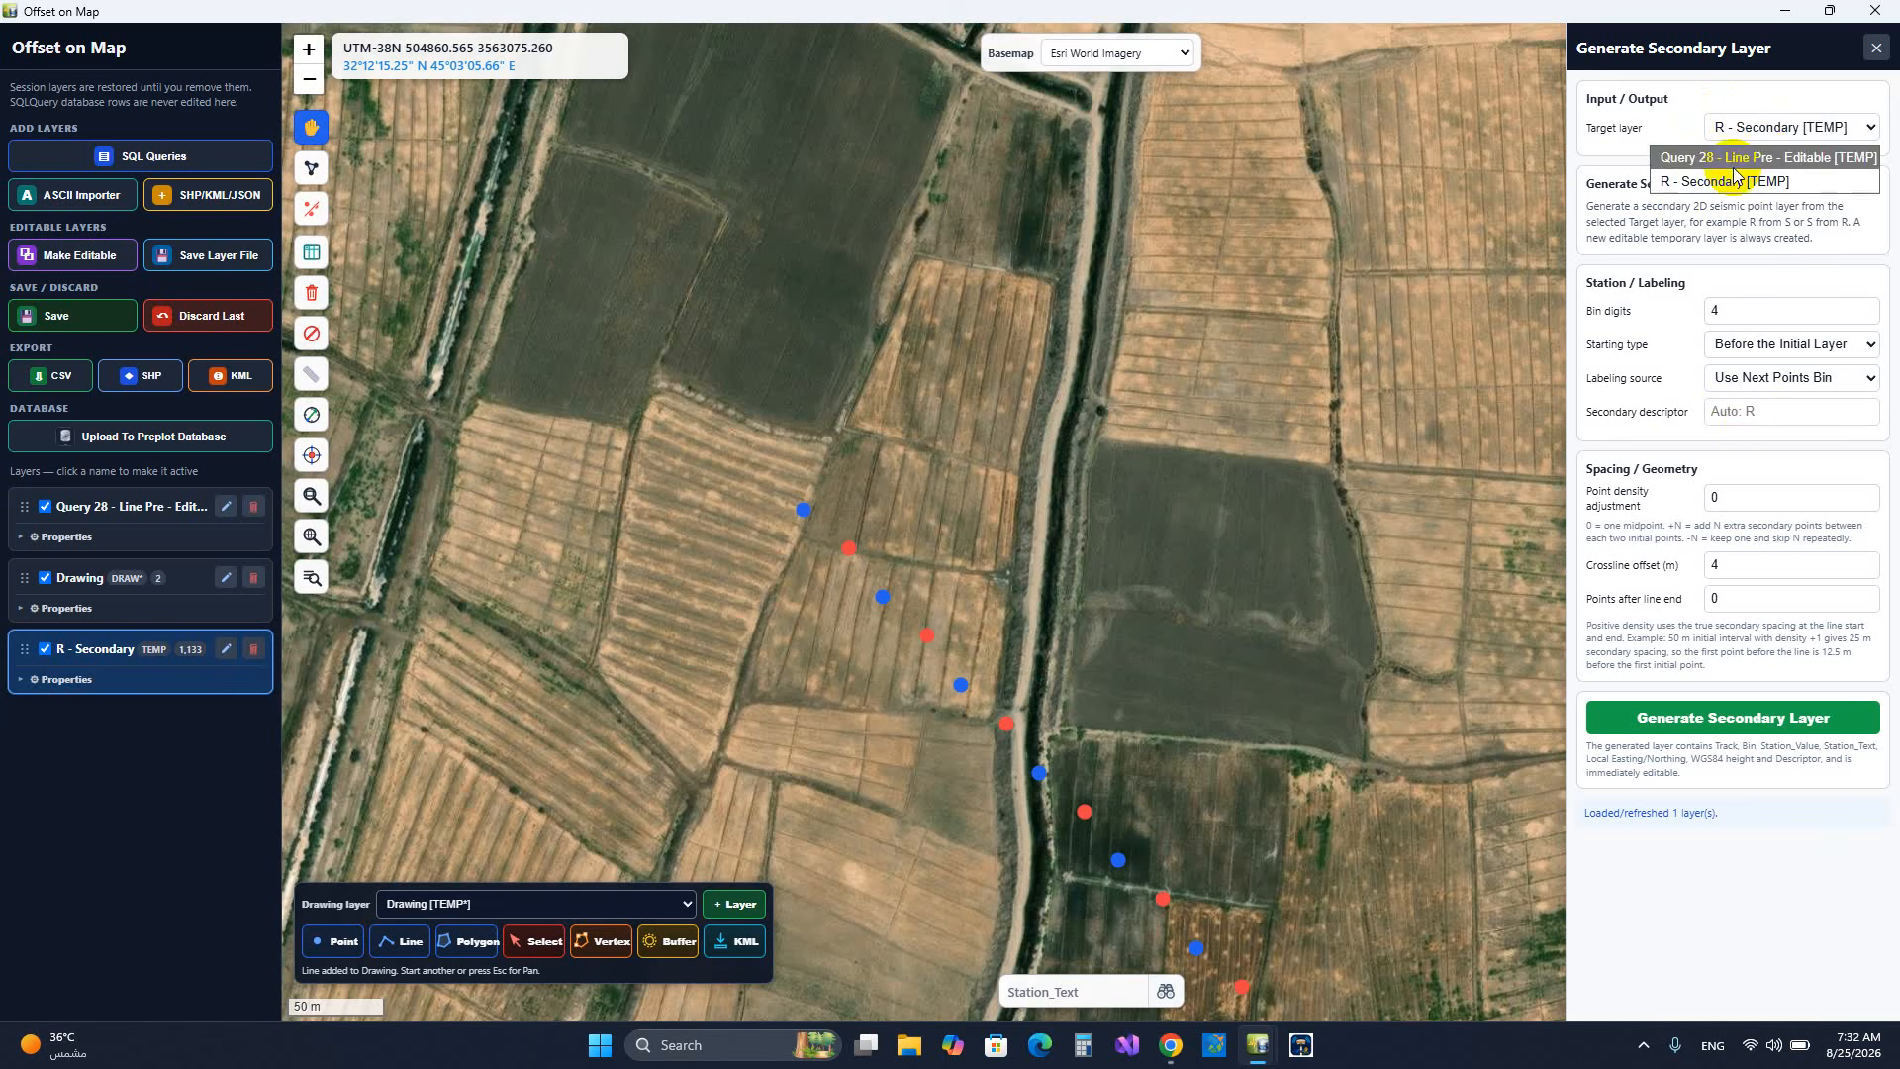
{"action": "left_click", "coordinate": [1741, 150]}
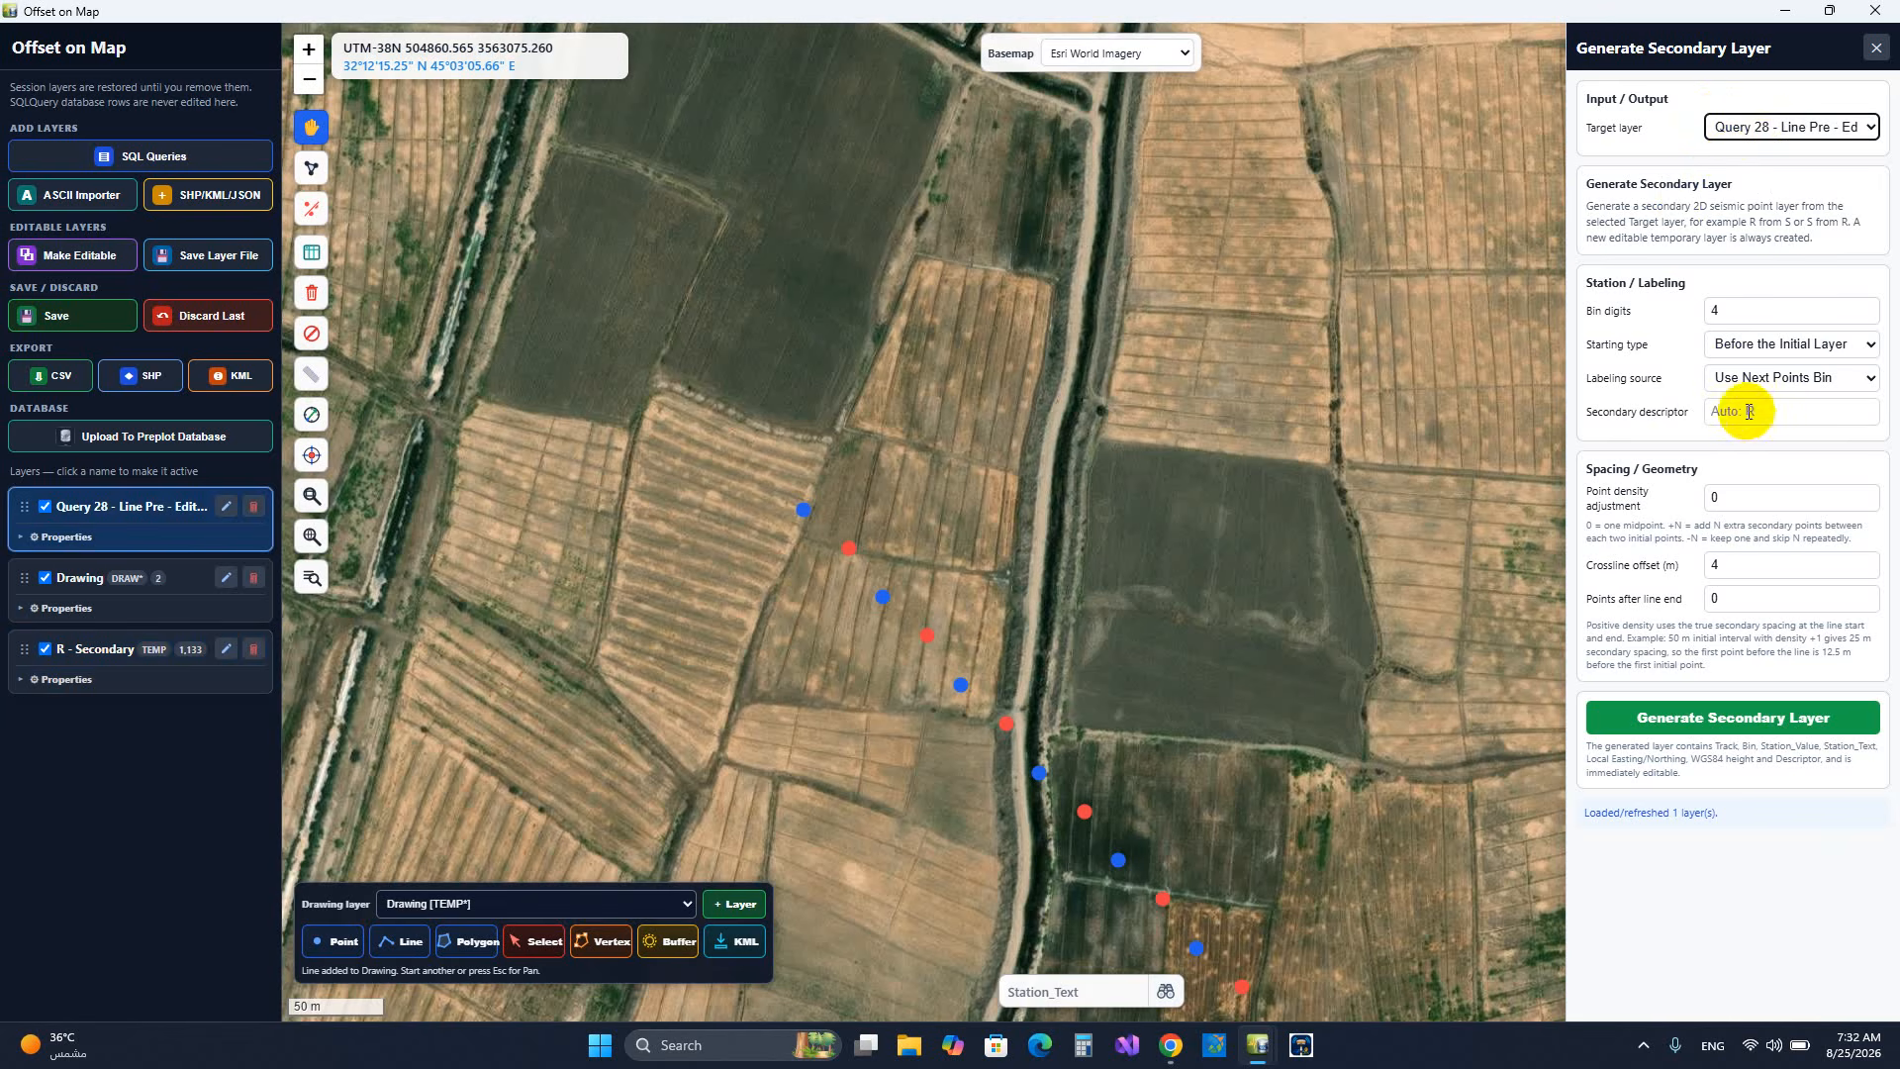
{"action": "left_click", "coordinate": [804, 510]}
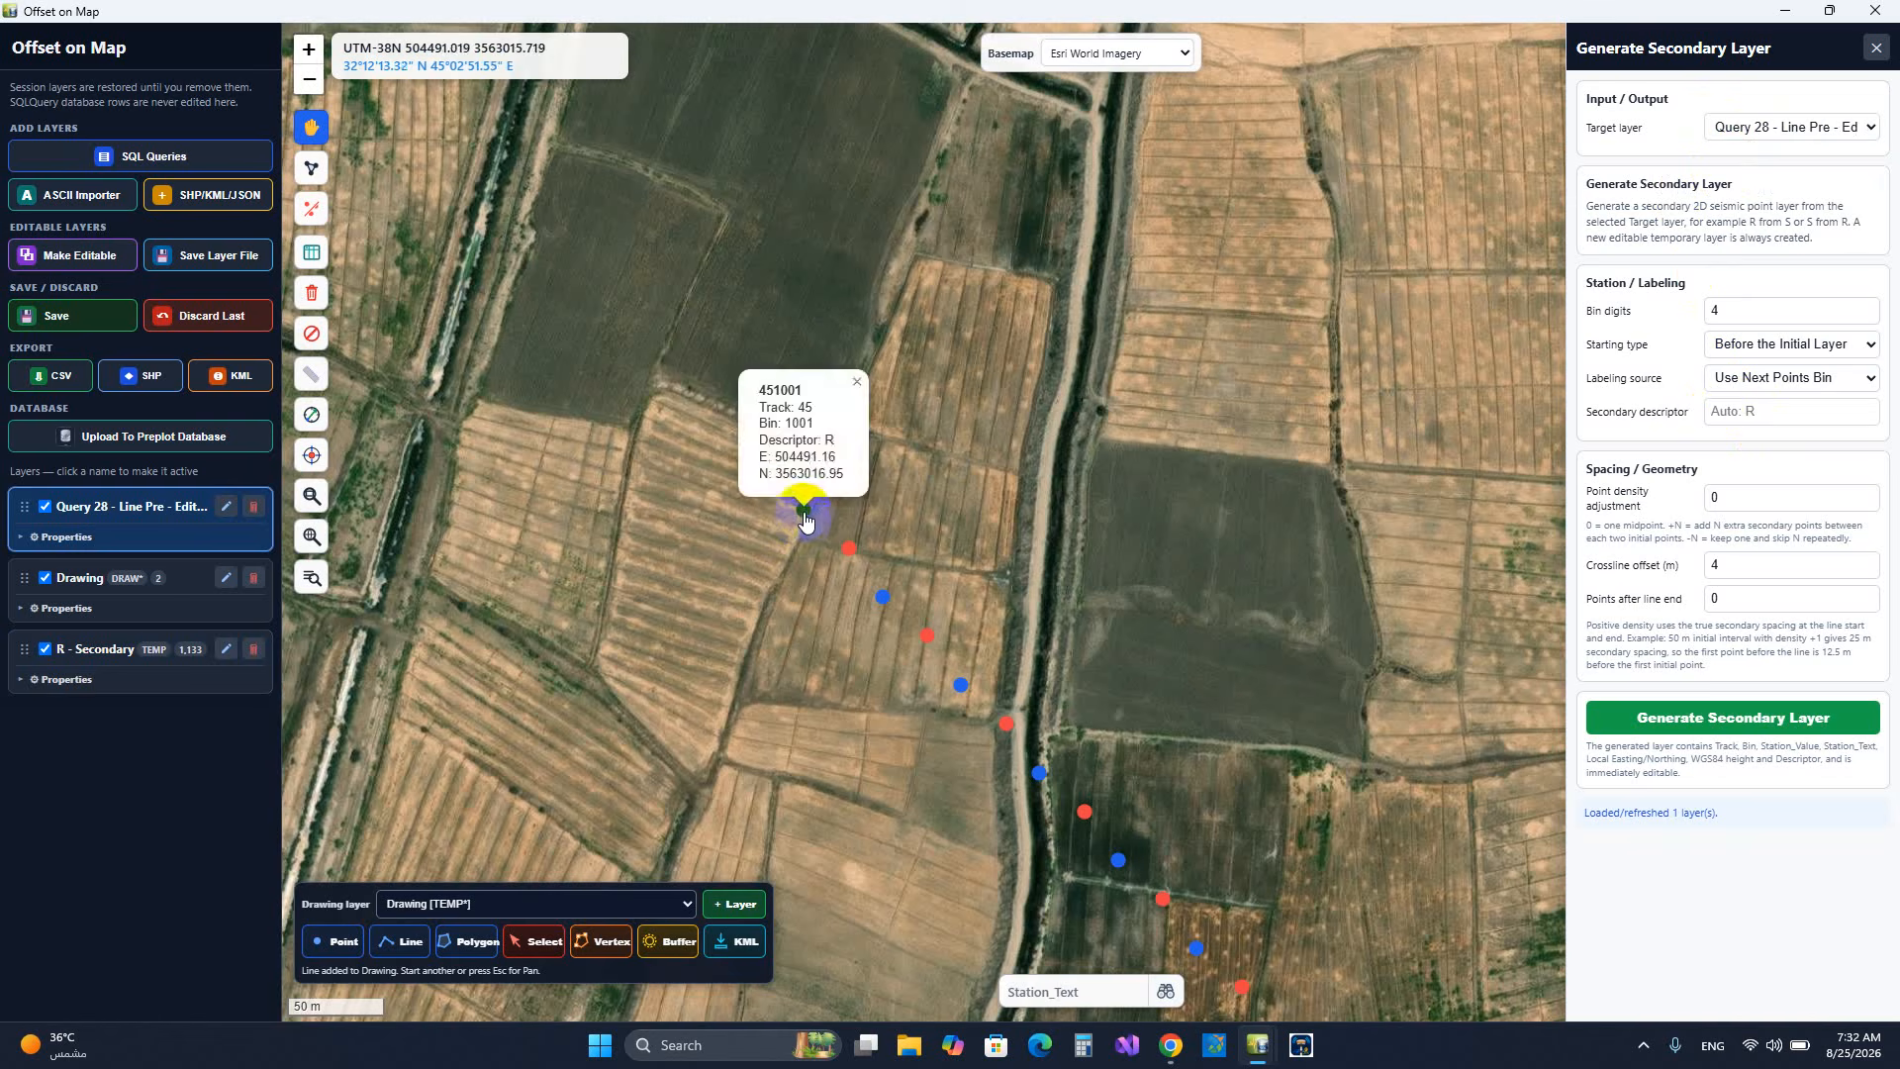
{"action": "left_click", "coordinate": [981, 504]}
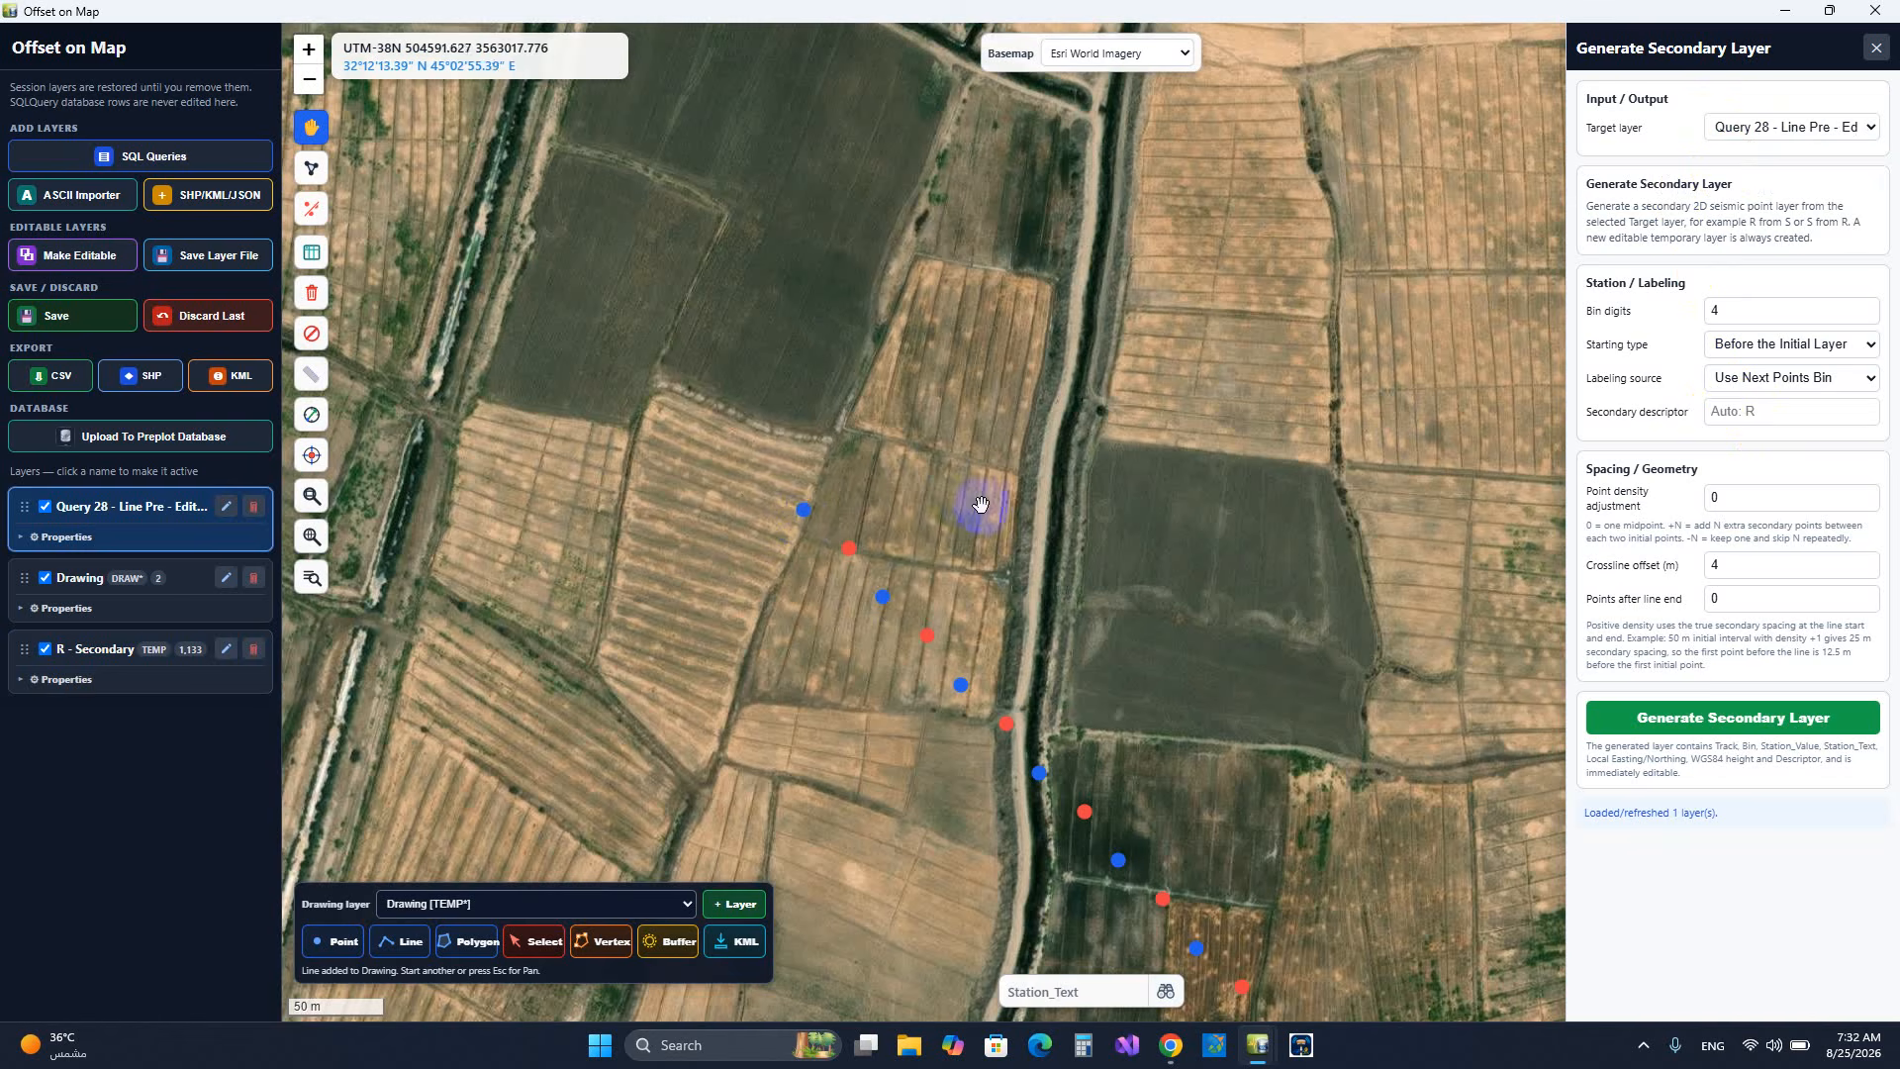
- Examine how the secondary points lie between the Line Pre points along the line, and close Generate Secondary Layer
{"action": "scroll", "coordinate": [990, 510], "scroll_direction": "down", "scroll_amount": 5}
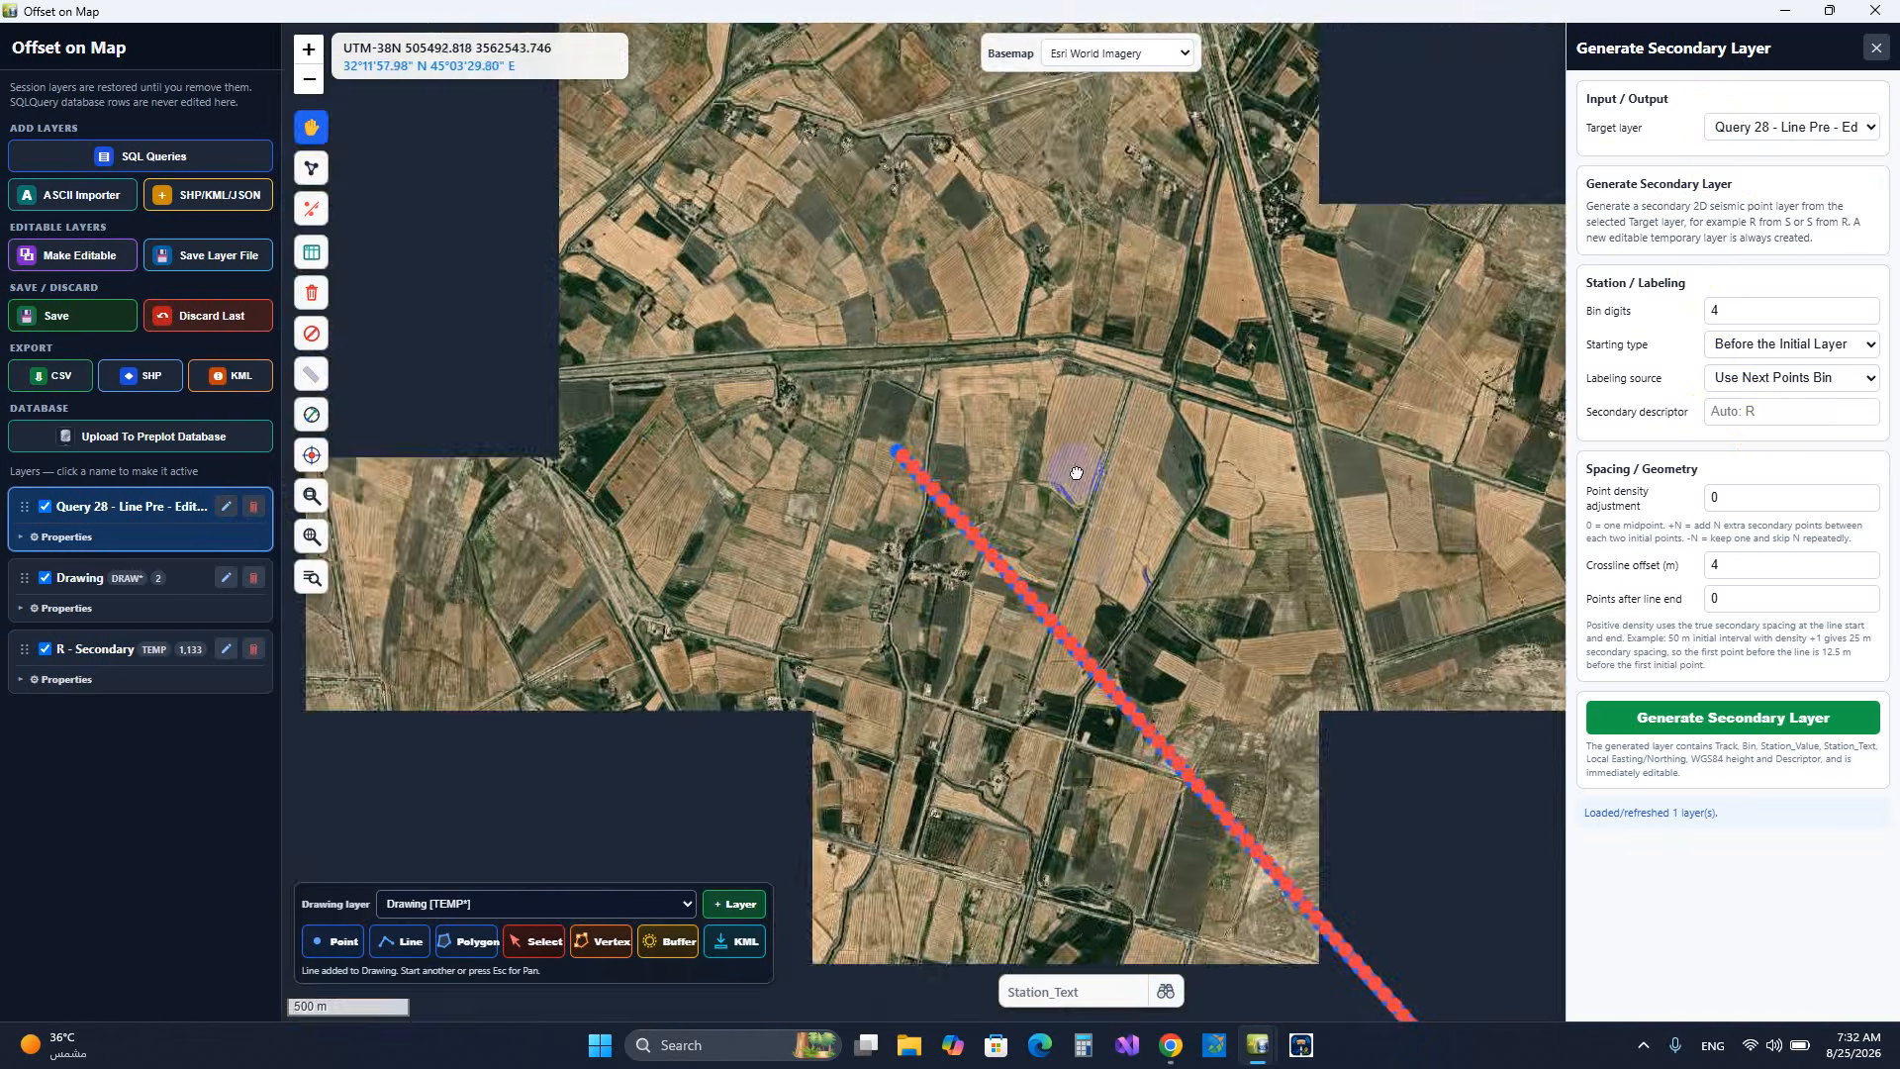
{"action": "scroll", "coordinate": [1019, 480], "scroll_direction": "up", "scroll_amount": 2}
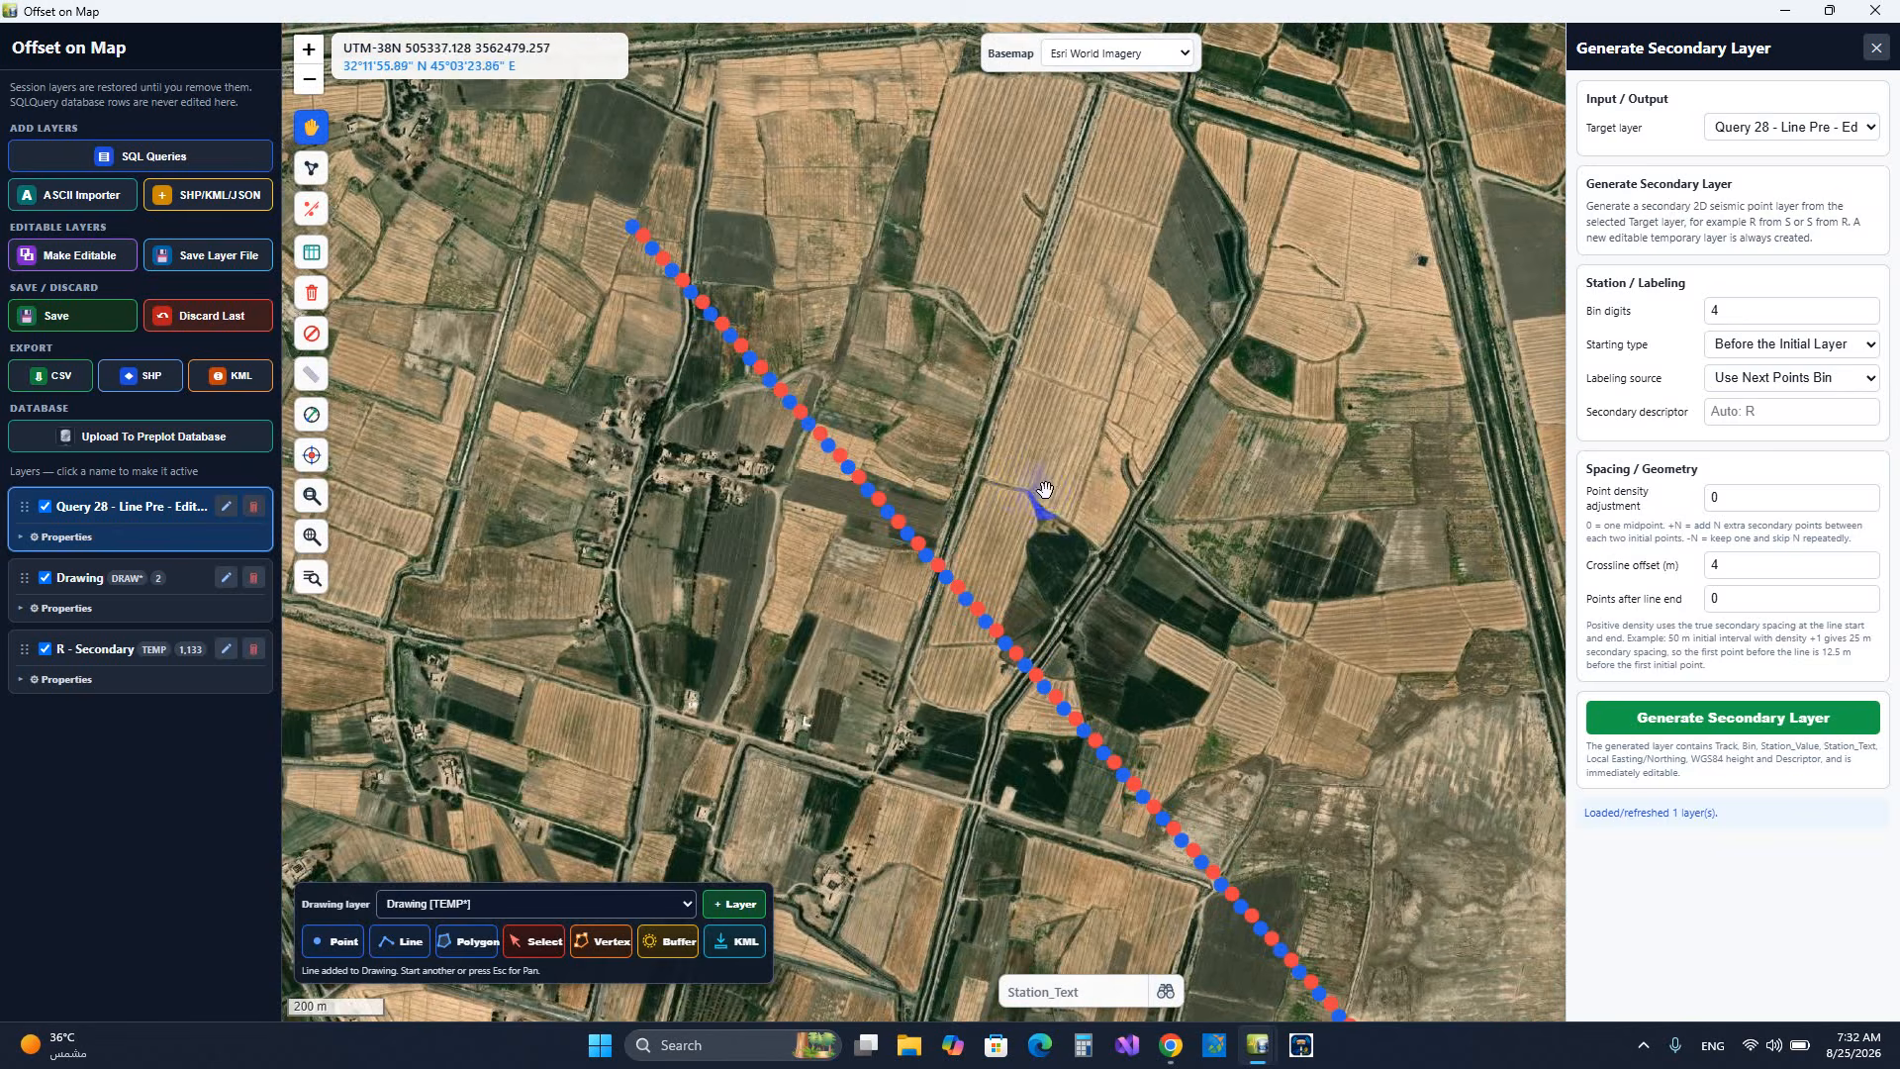
{"action": "left_click", "coordinate": [1877, 49]}
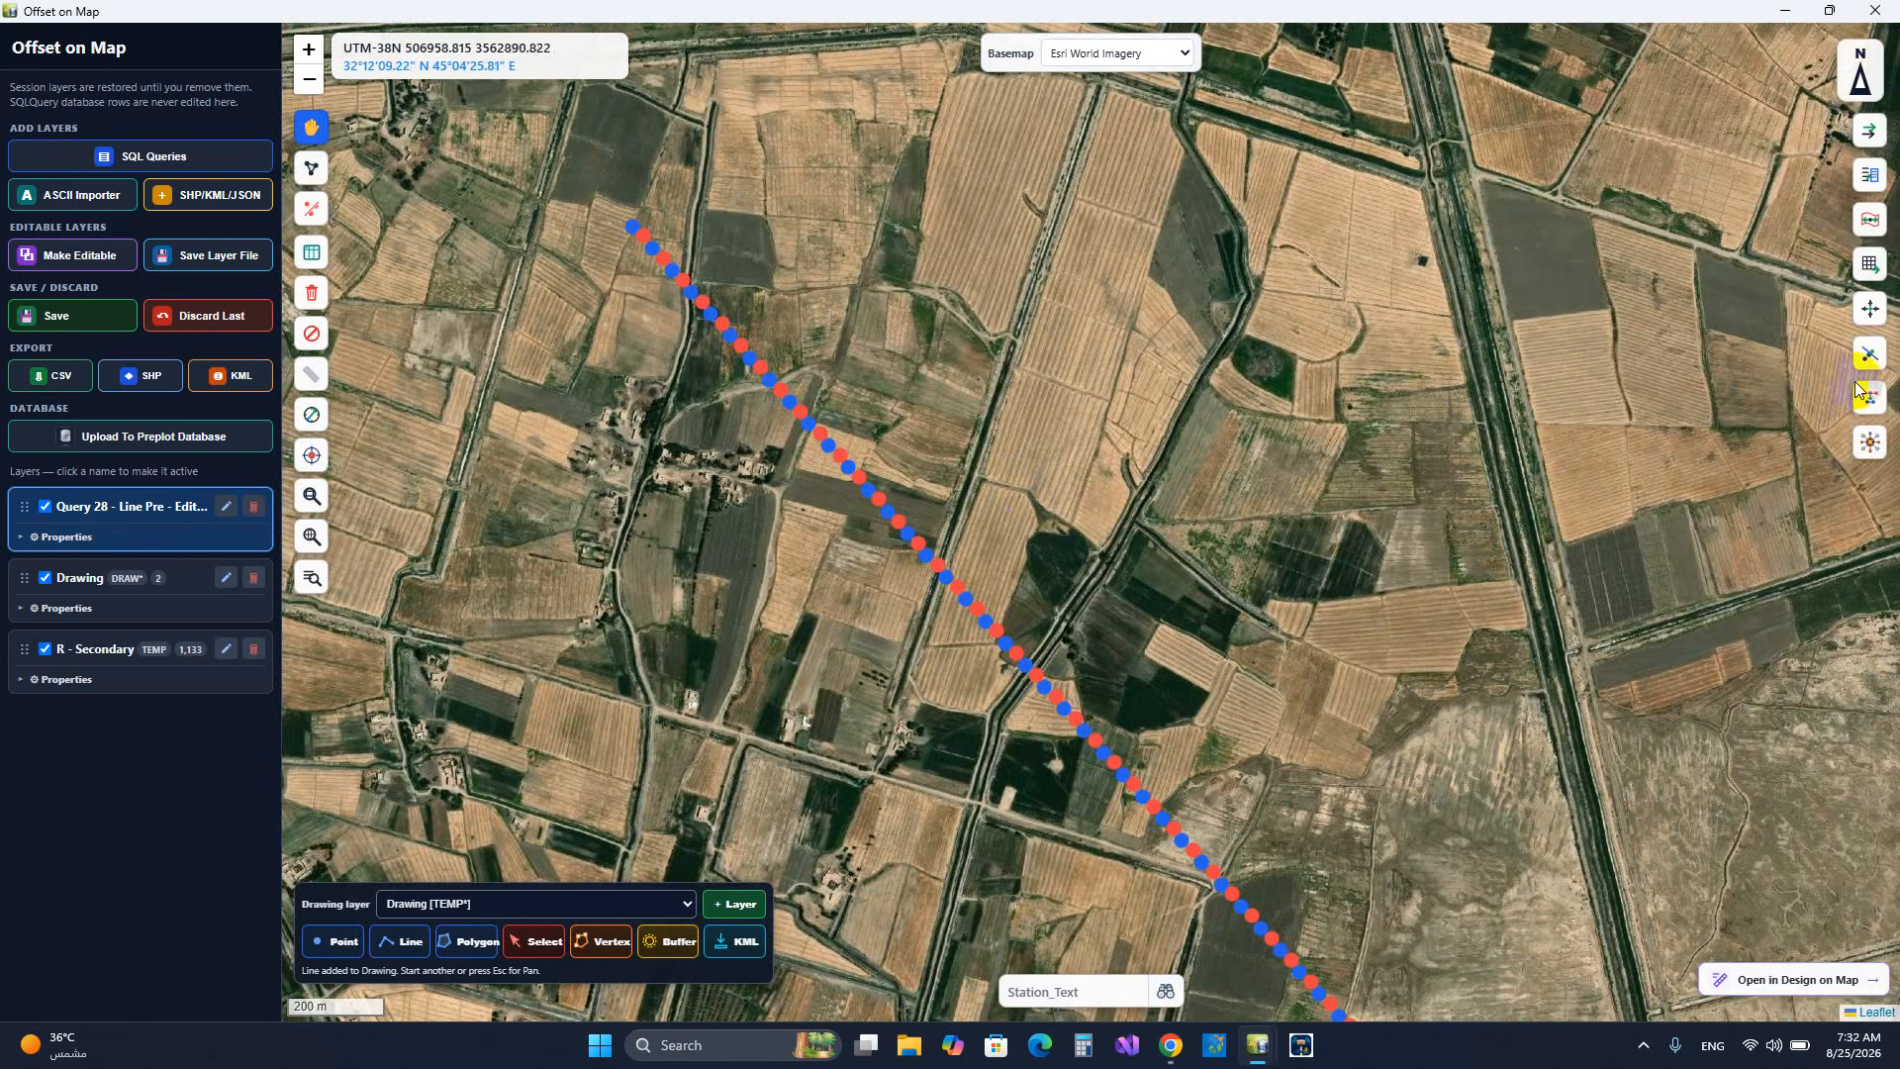
{"action": "left_click", "coordinate": [1869, 442]}
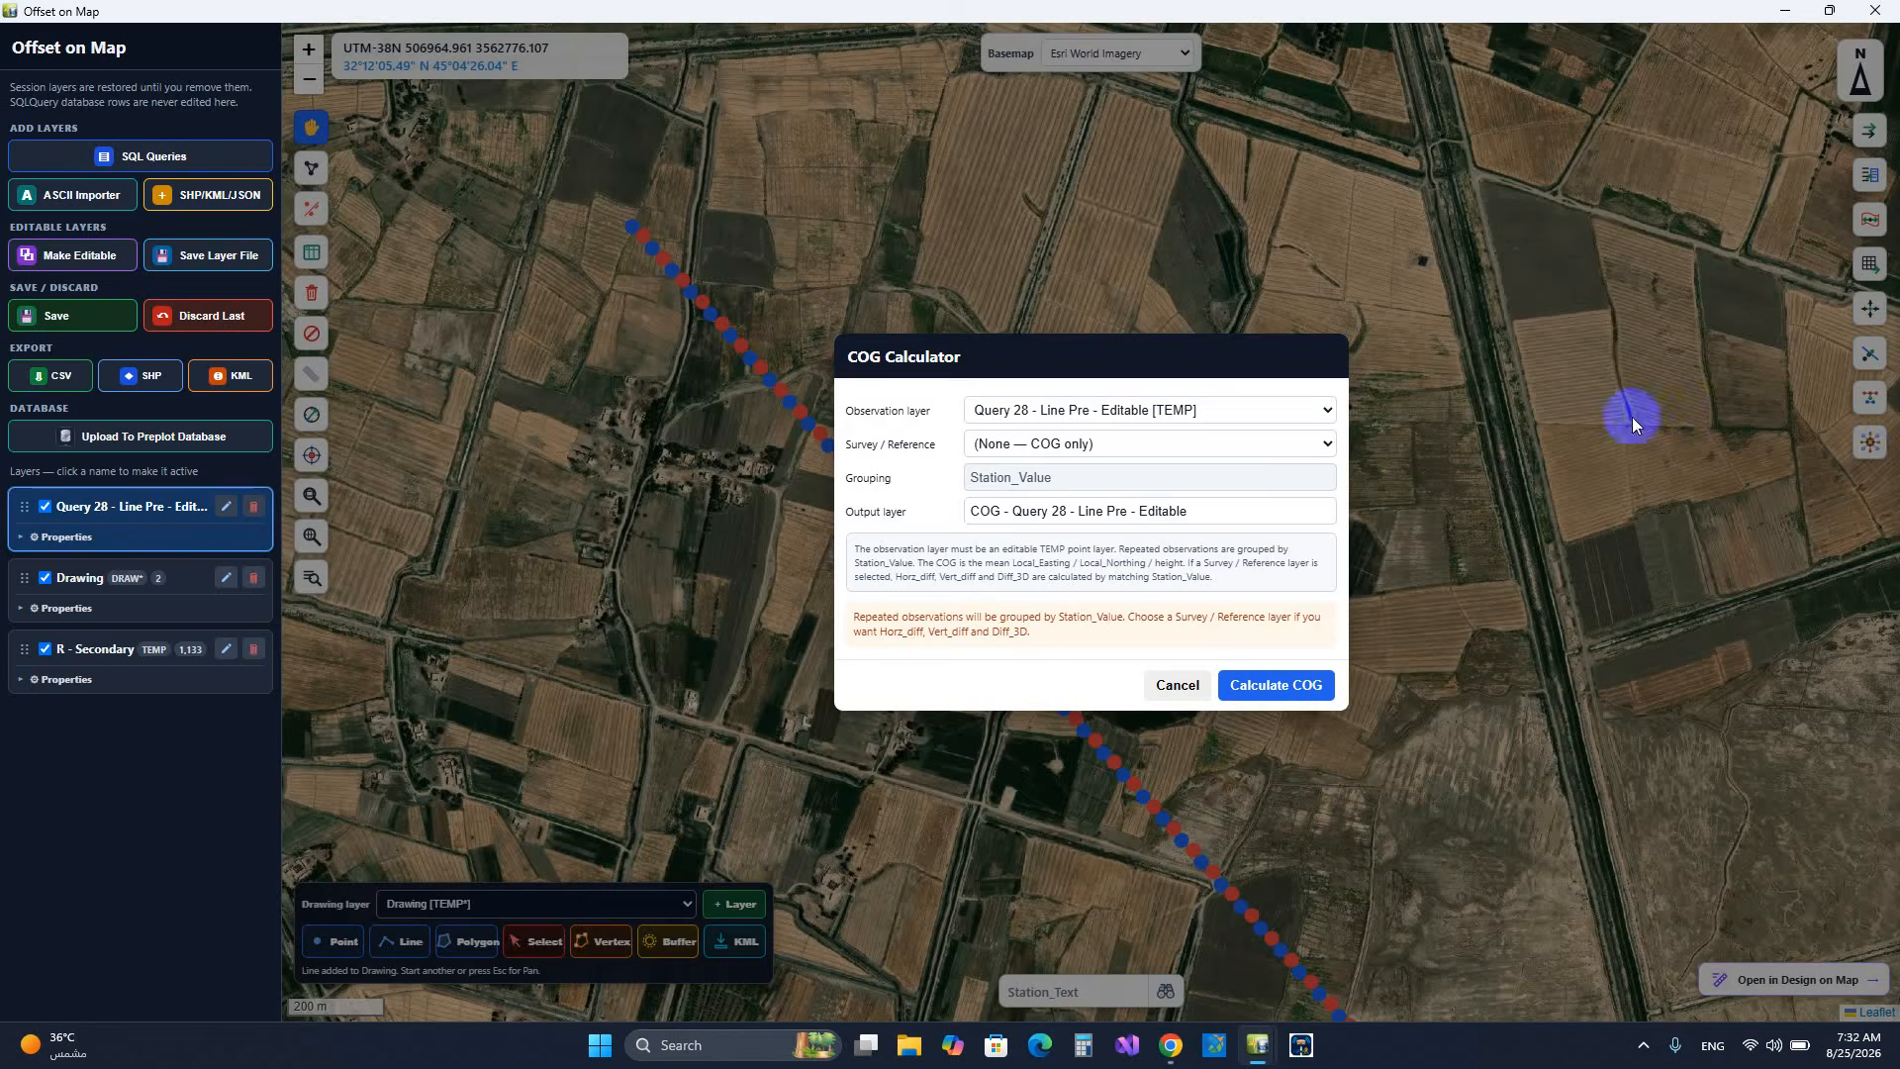
{"action": "left_click", "coordinate": [1177, 684]}
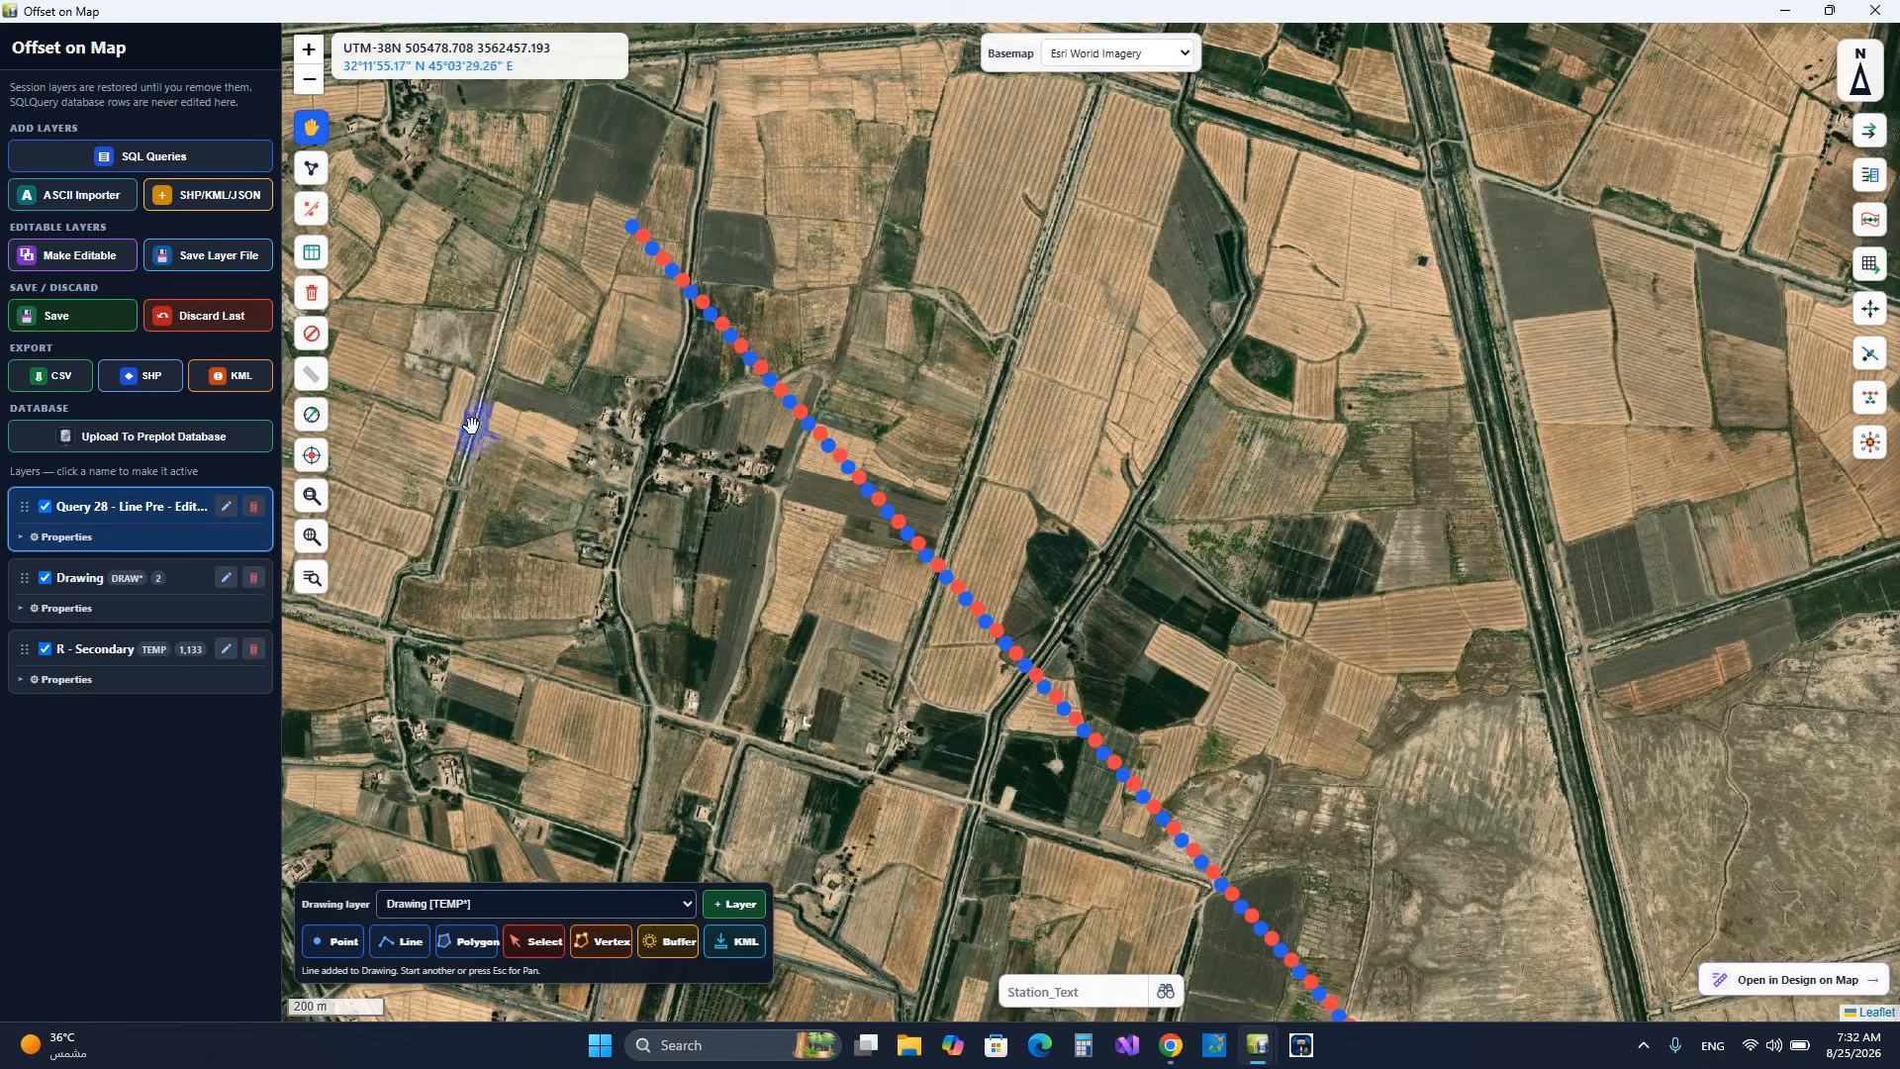
{"action": "scroll", "coordinate": [614, 200], "scroll_direction": "up", "scroll_amount": 3}
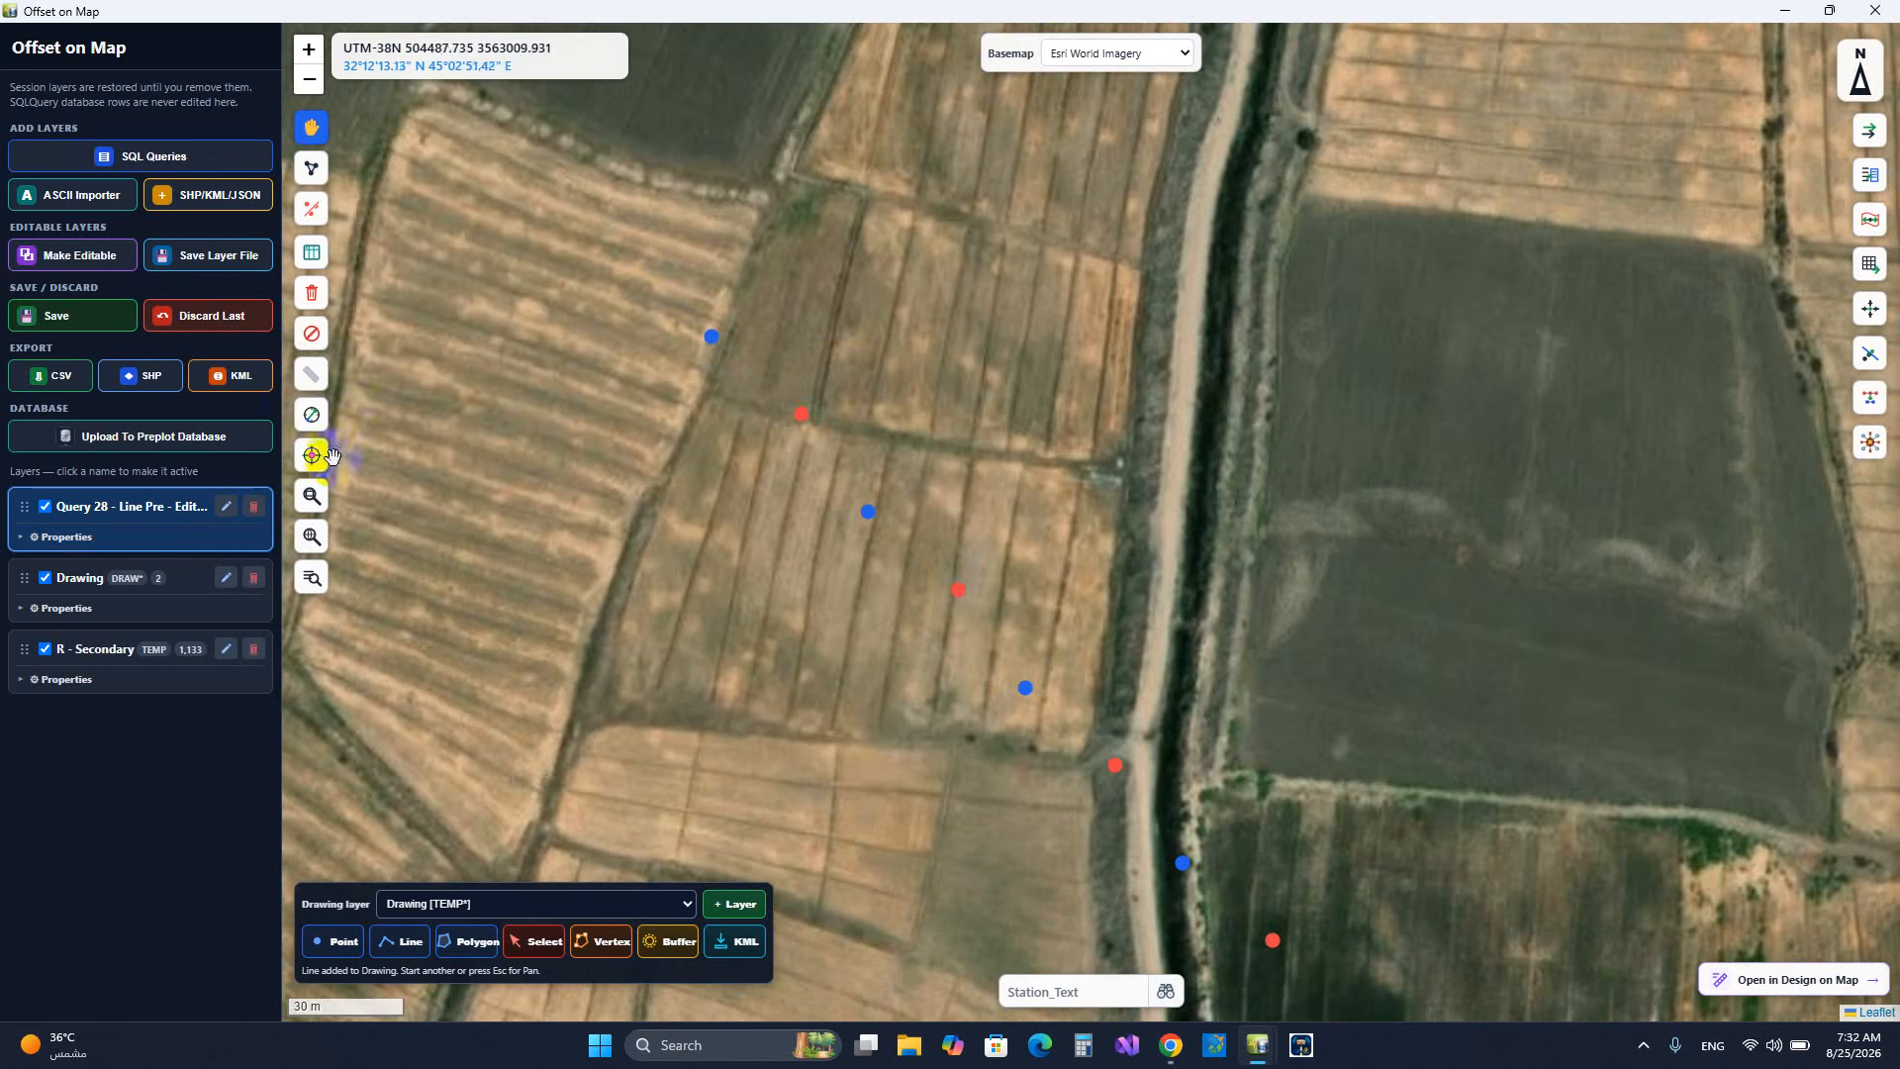
- Remove the Query 28 - Line Pre - Editable, Drawing and R - Secondary layers from the map
{"action": "left_click", "coordinate": [254, 507]}
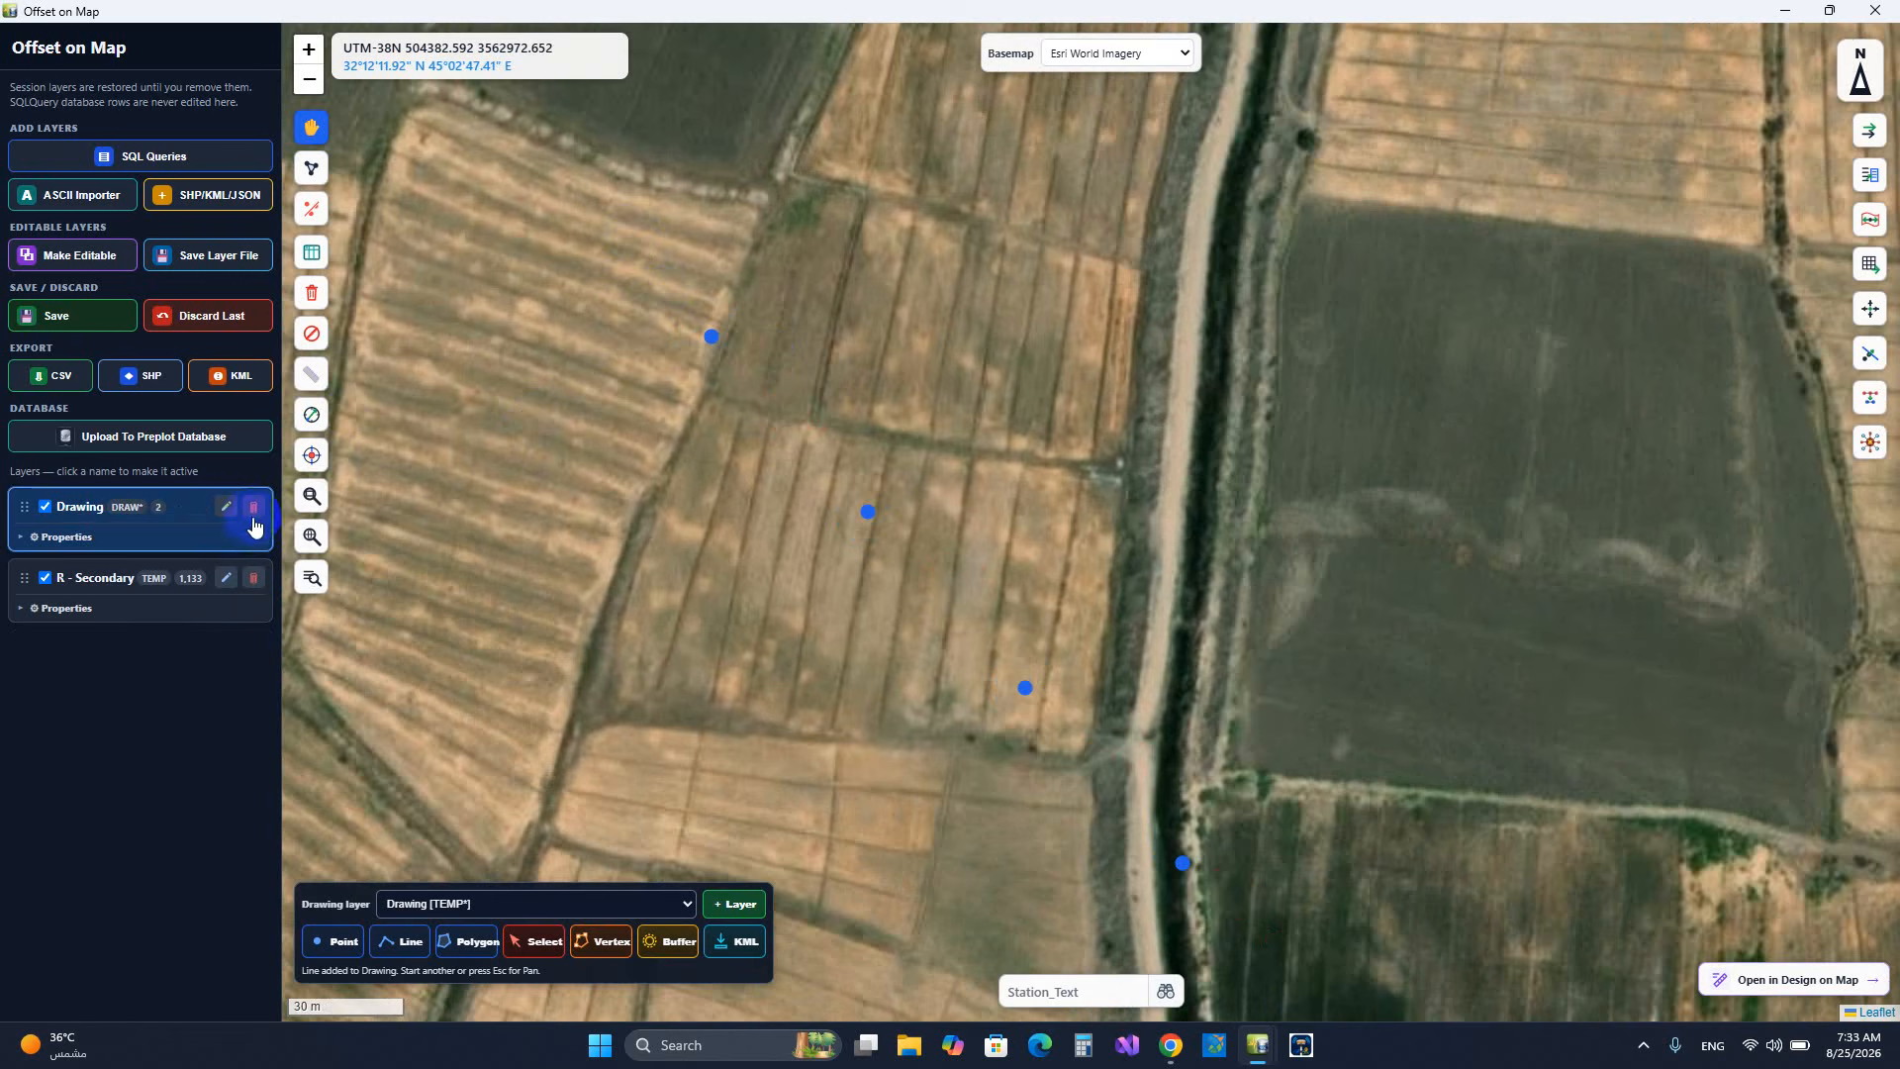
{"action": "left_click", "coordinate": [254, 510]}
{"action": "left_click", "coordinate": [254, 510]}
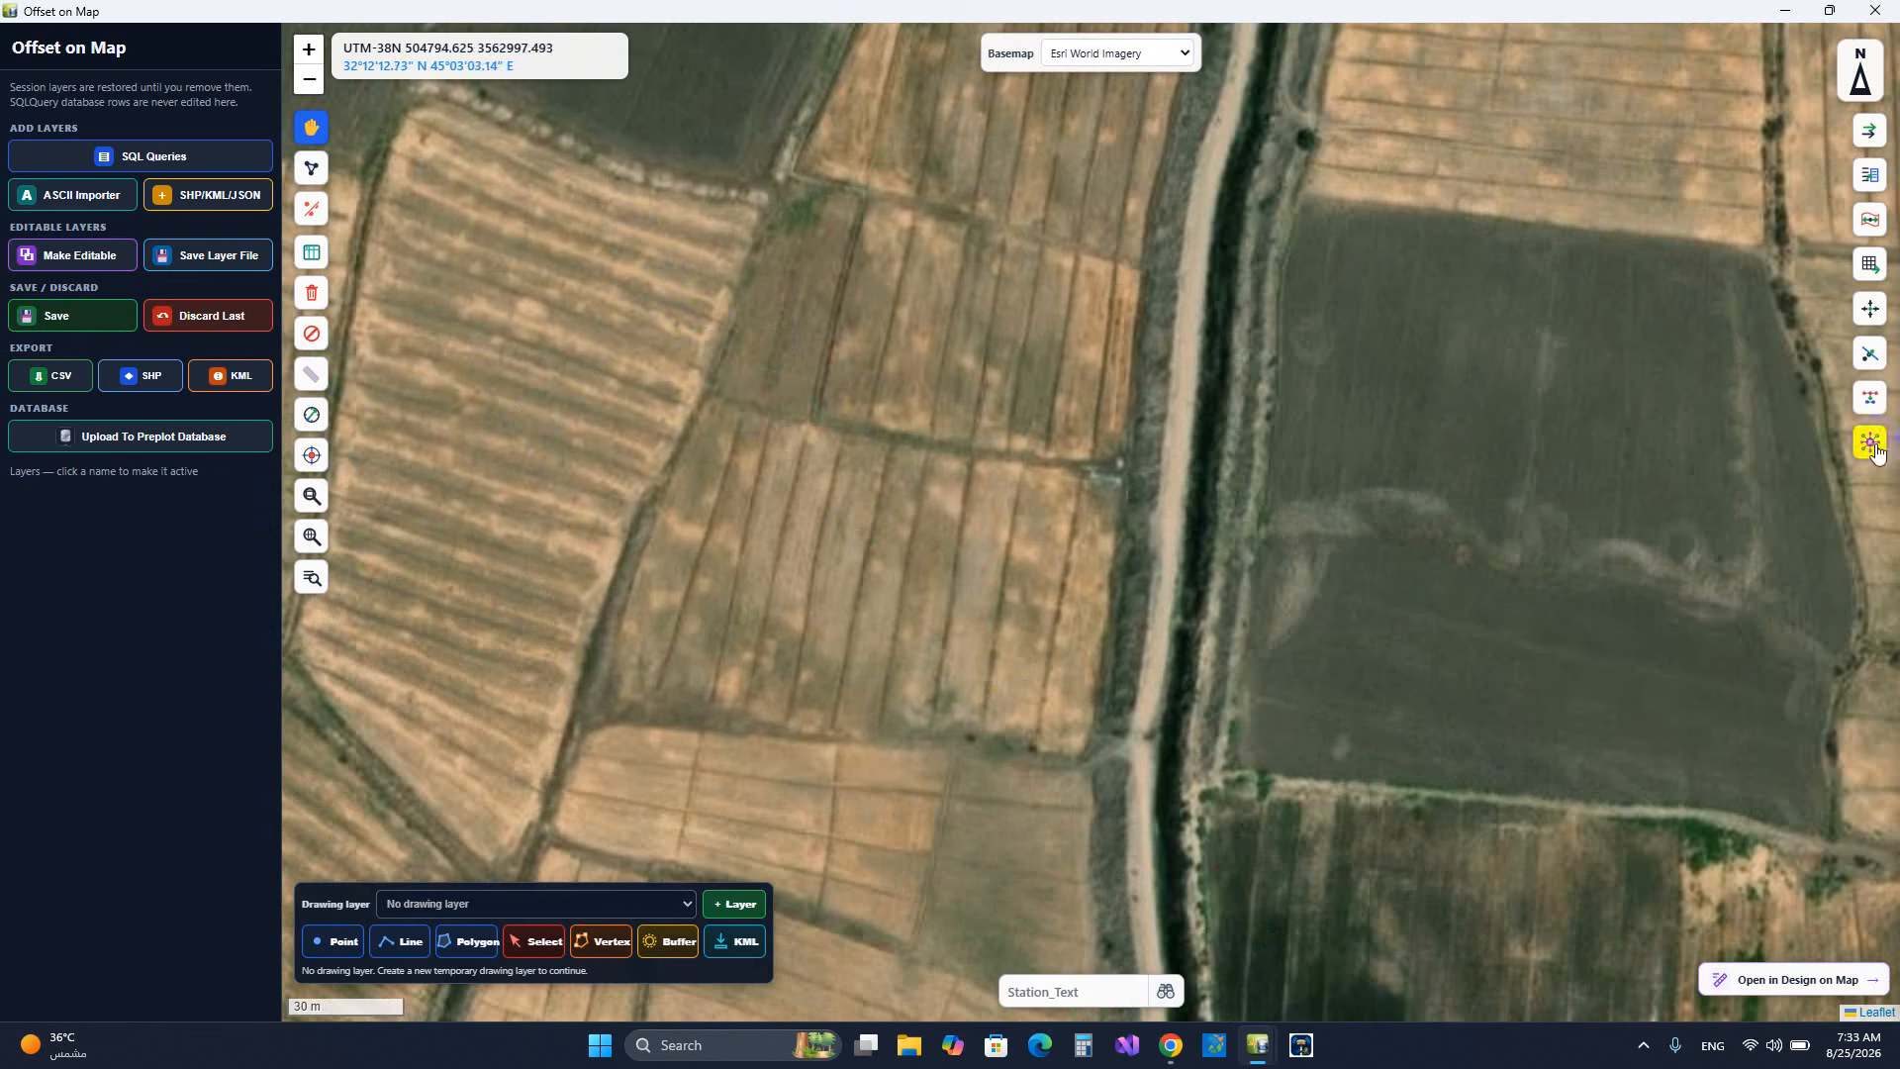
- Import VibratorPattern.kml from New folder (3) on the Desktop as a map layer
{"action": "scroll", "coordinate": [1215, 376], "scroll_direction": "down", "scroll_amount": 1}
{"action": "scroll", "coordinate": [1068, 392], "scroll_direction": "down", "scroll_amount": 2}
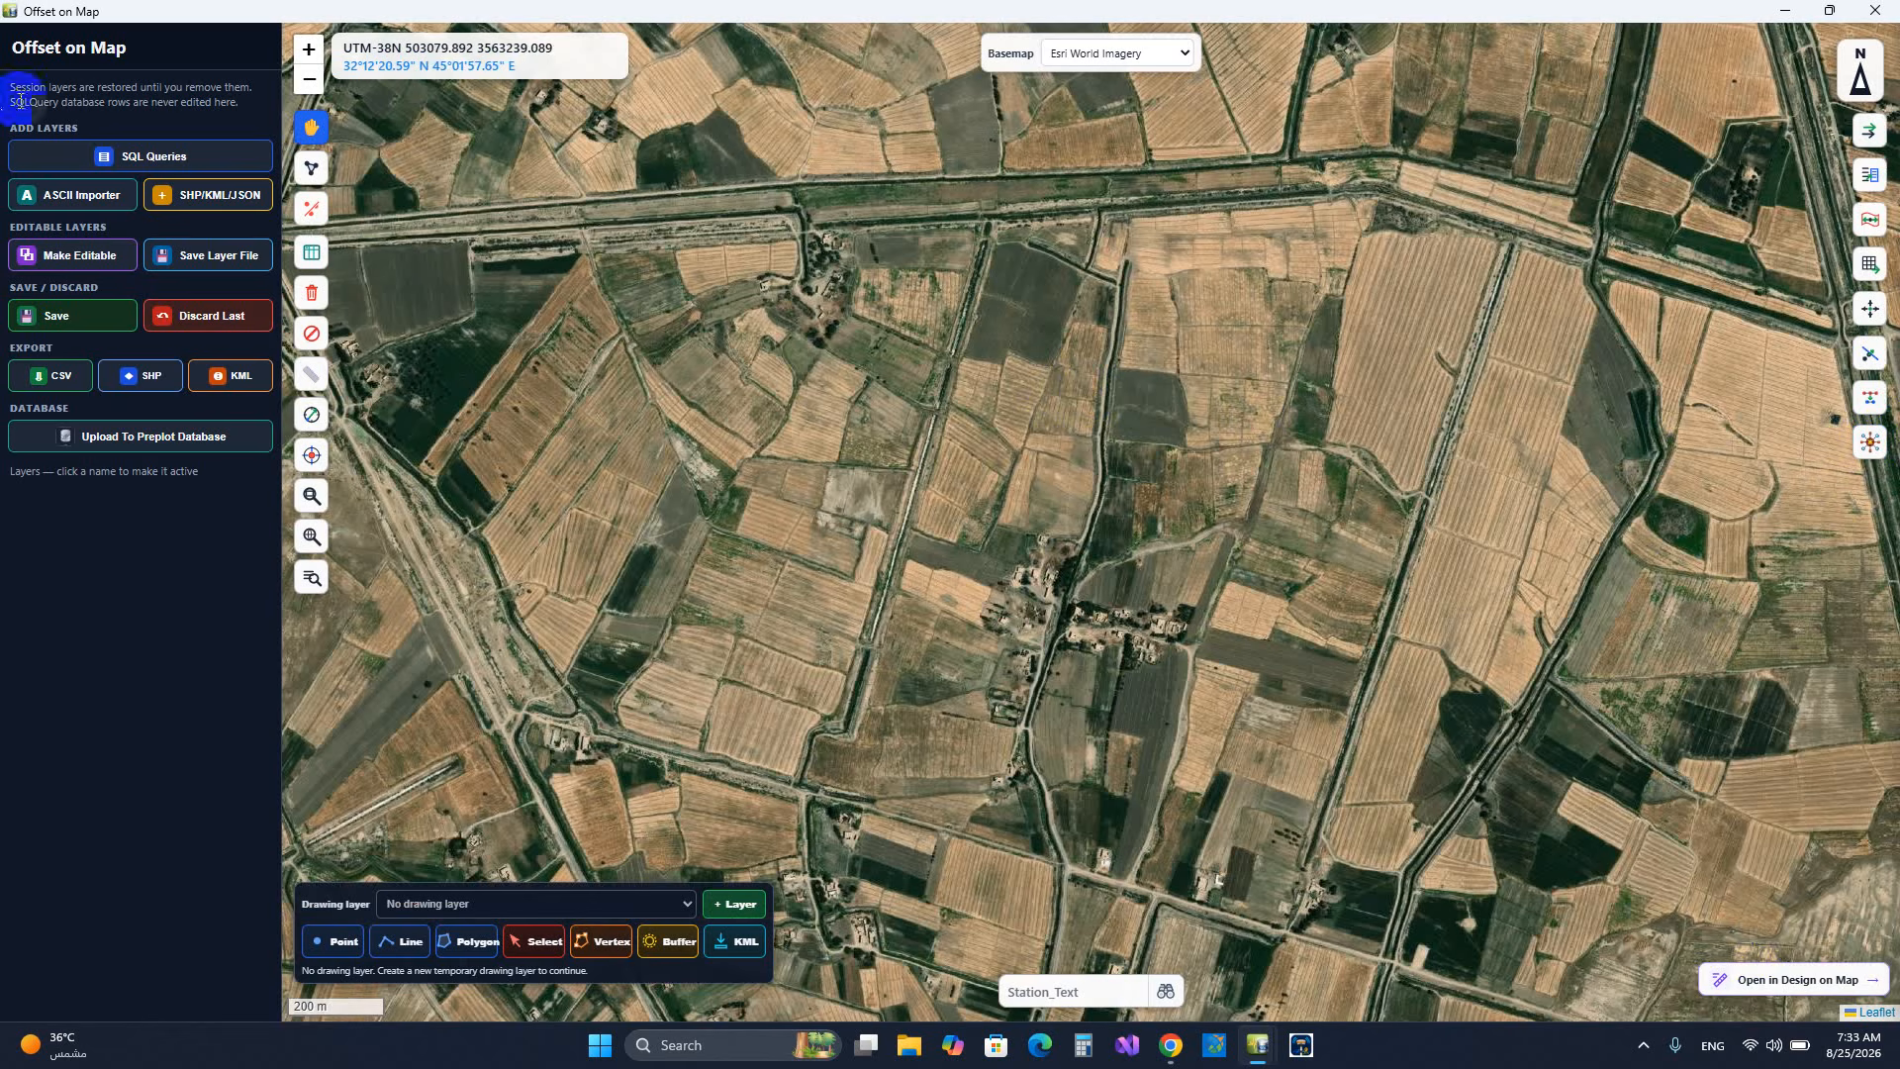
{"action": "left_click", "coordinate": [180, 194]}
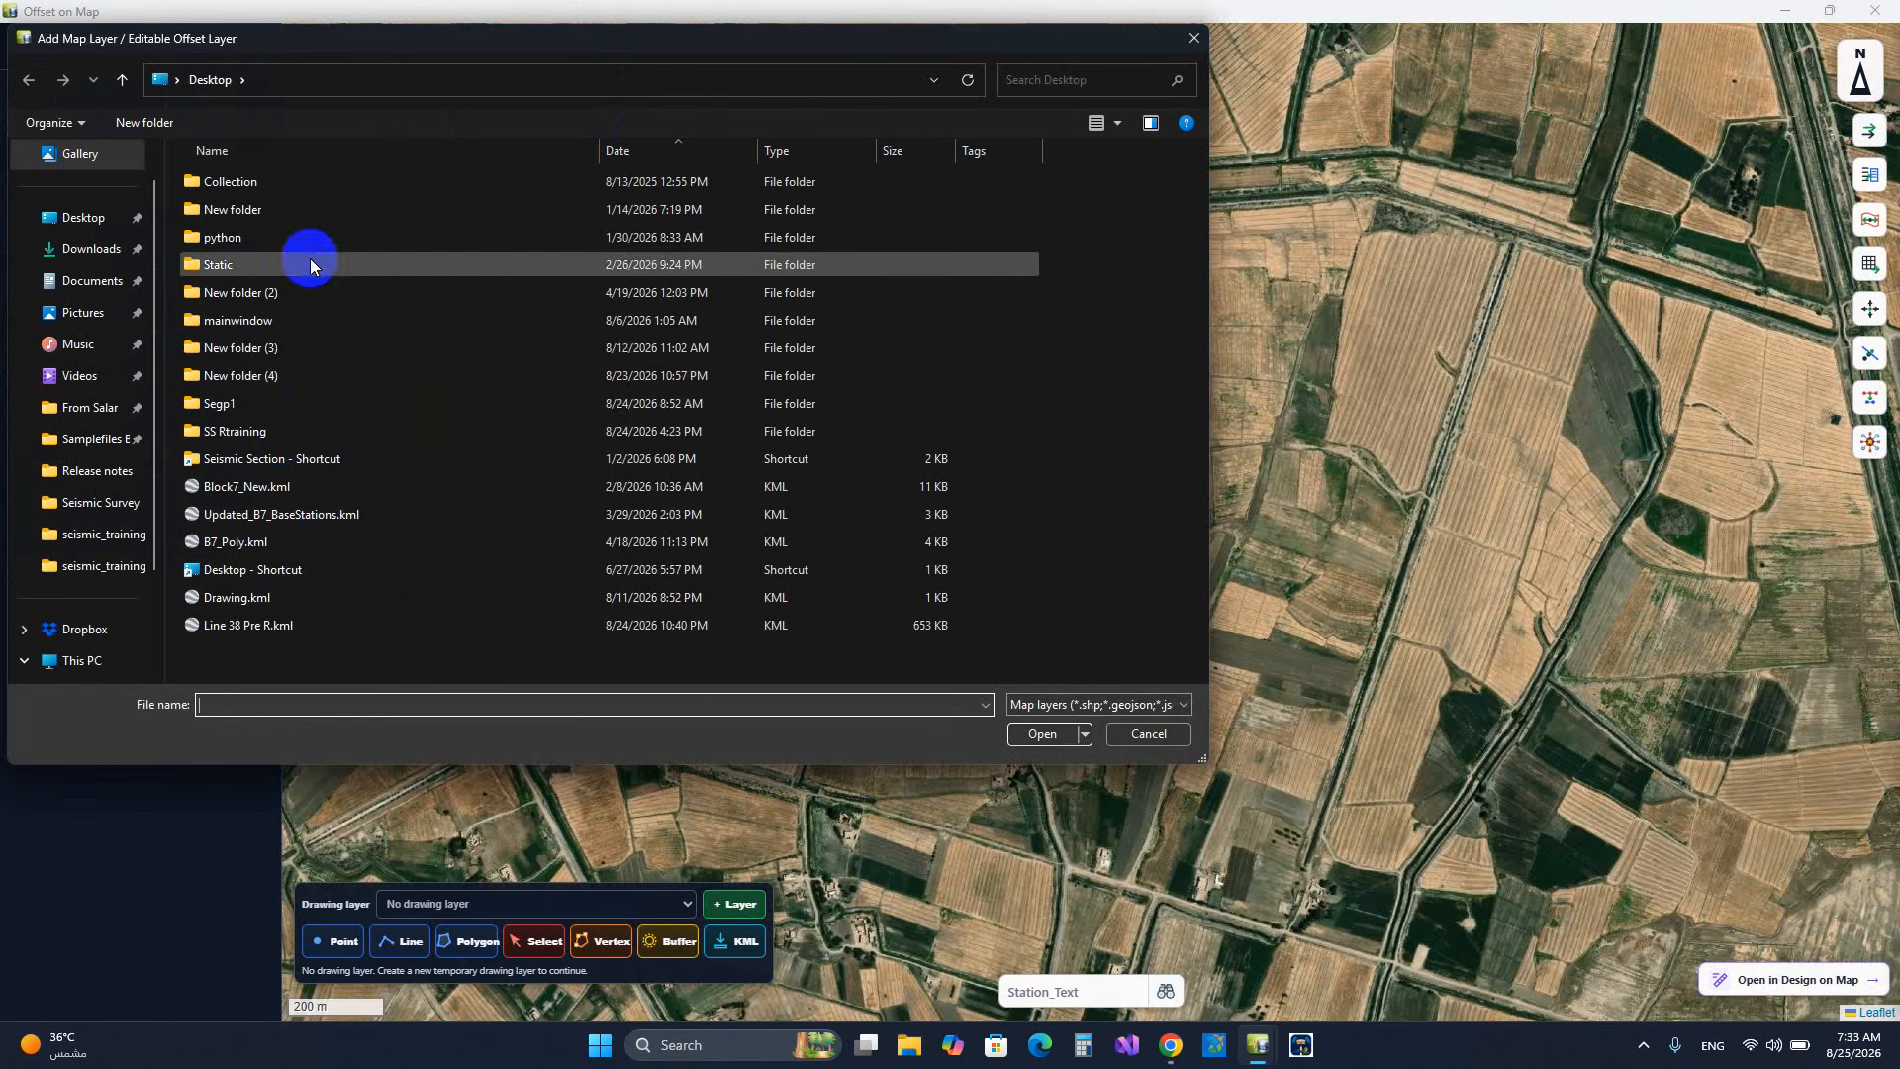
{"action": "left_click", "coordinate": [272, 354]}
{"action": "double_click", "coordinate": [272, 354]}
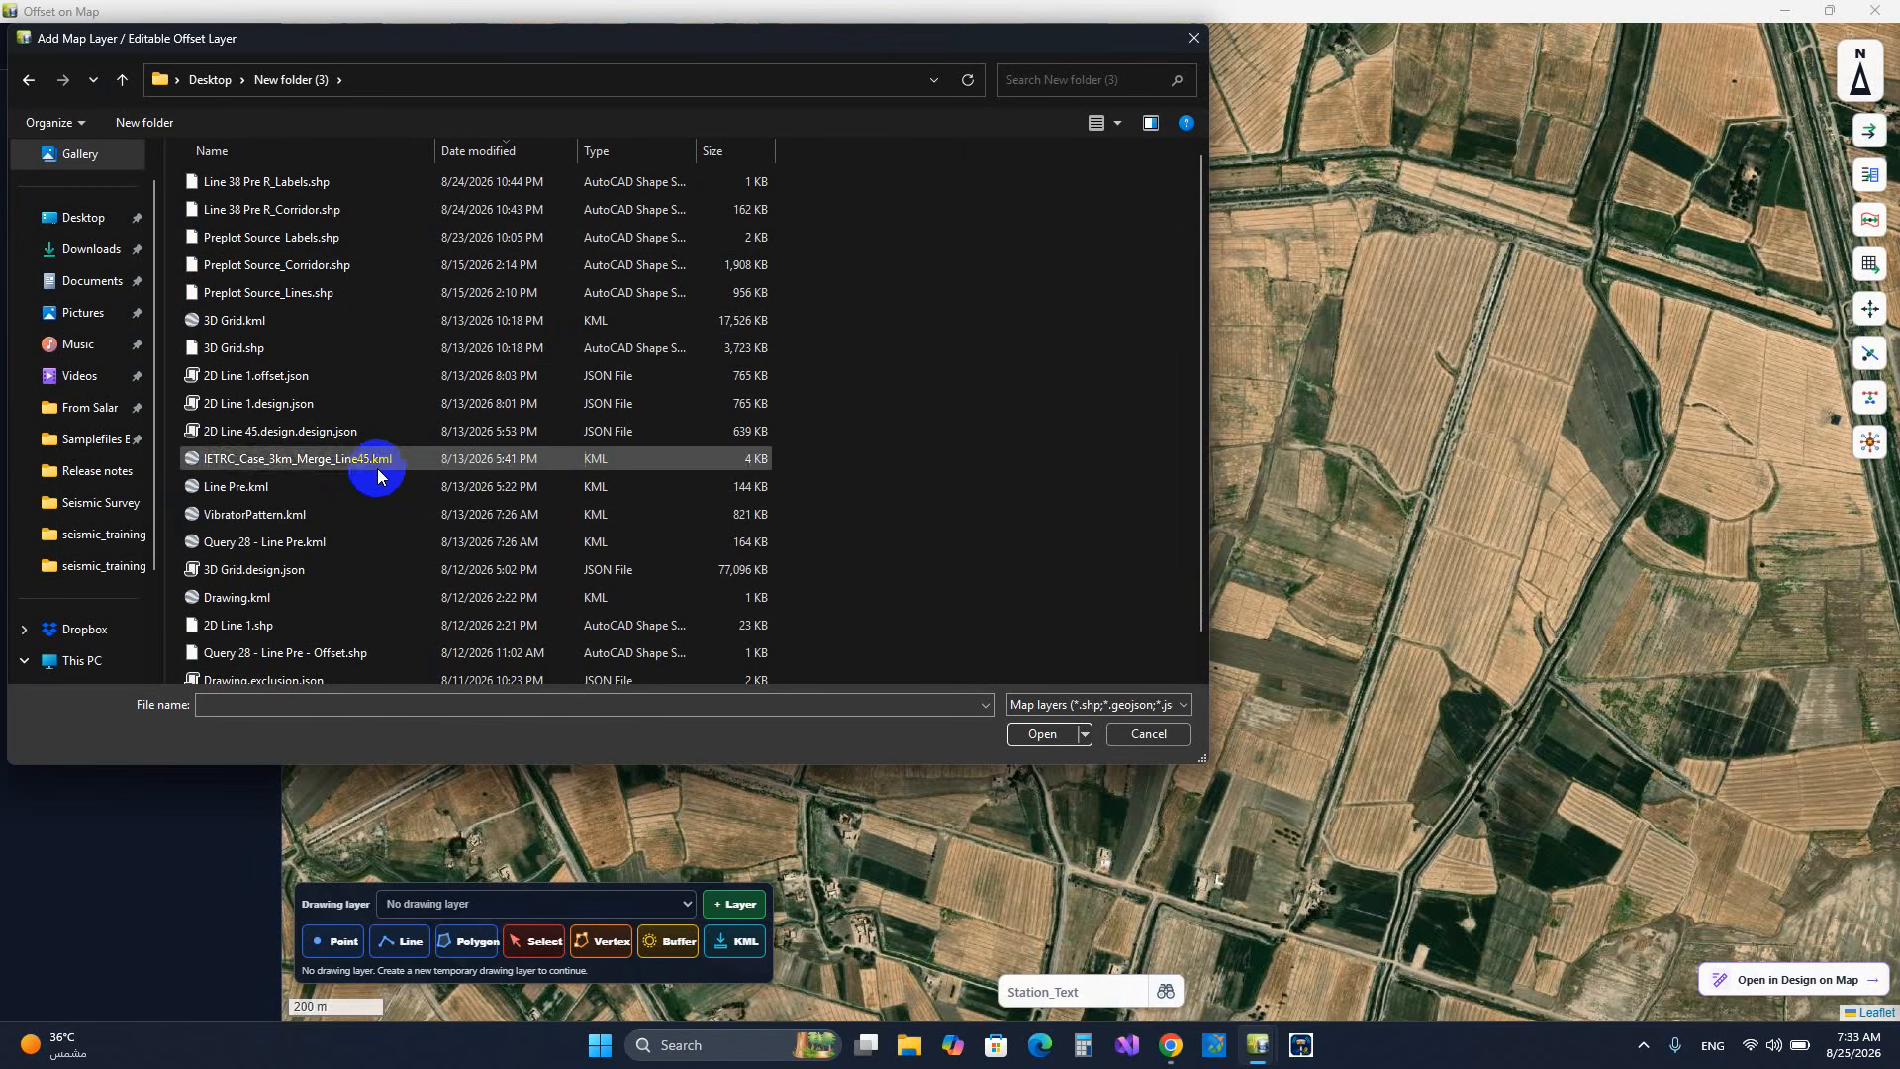
{"action": "scroll", "coordinate": [346, 569], "scroll_direction": "down", "scroll_amount": 1}
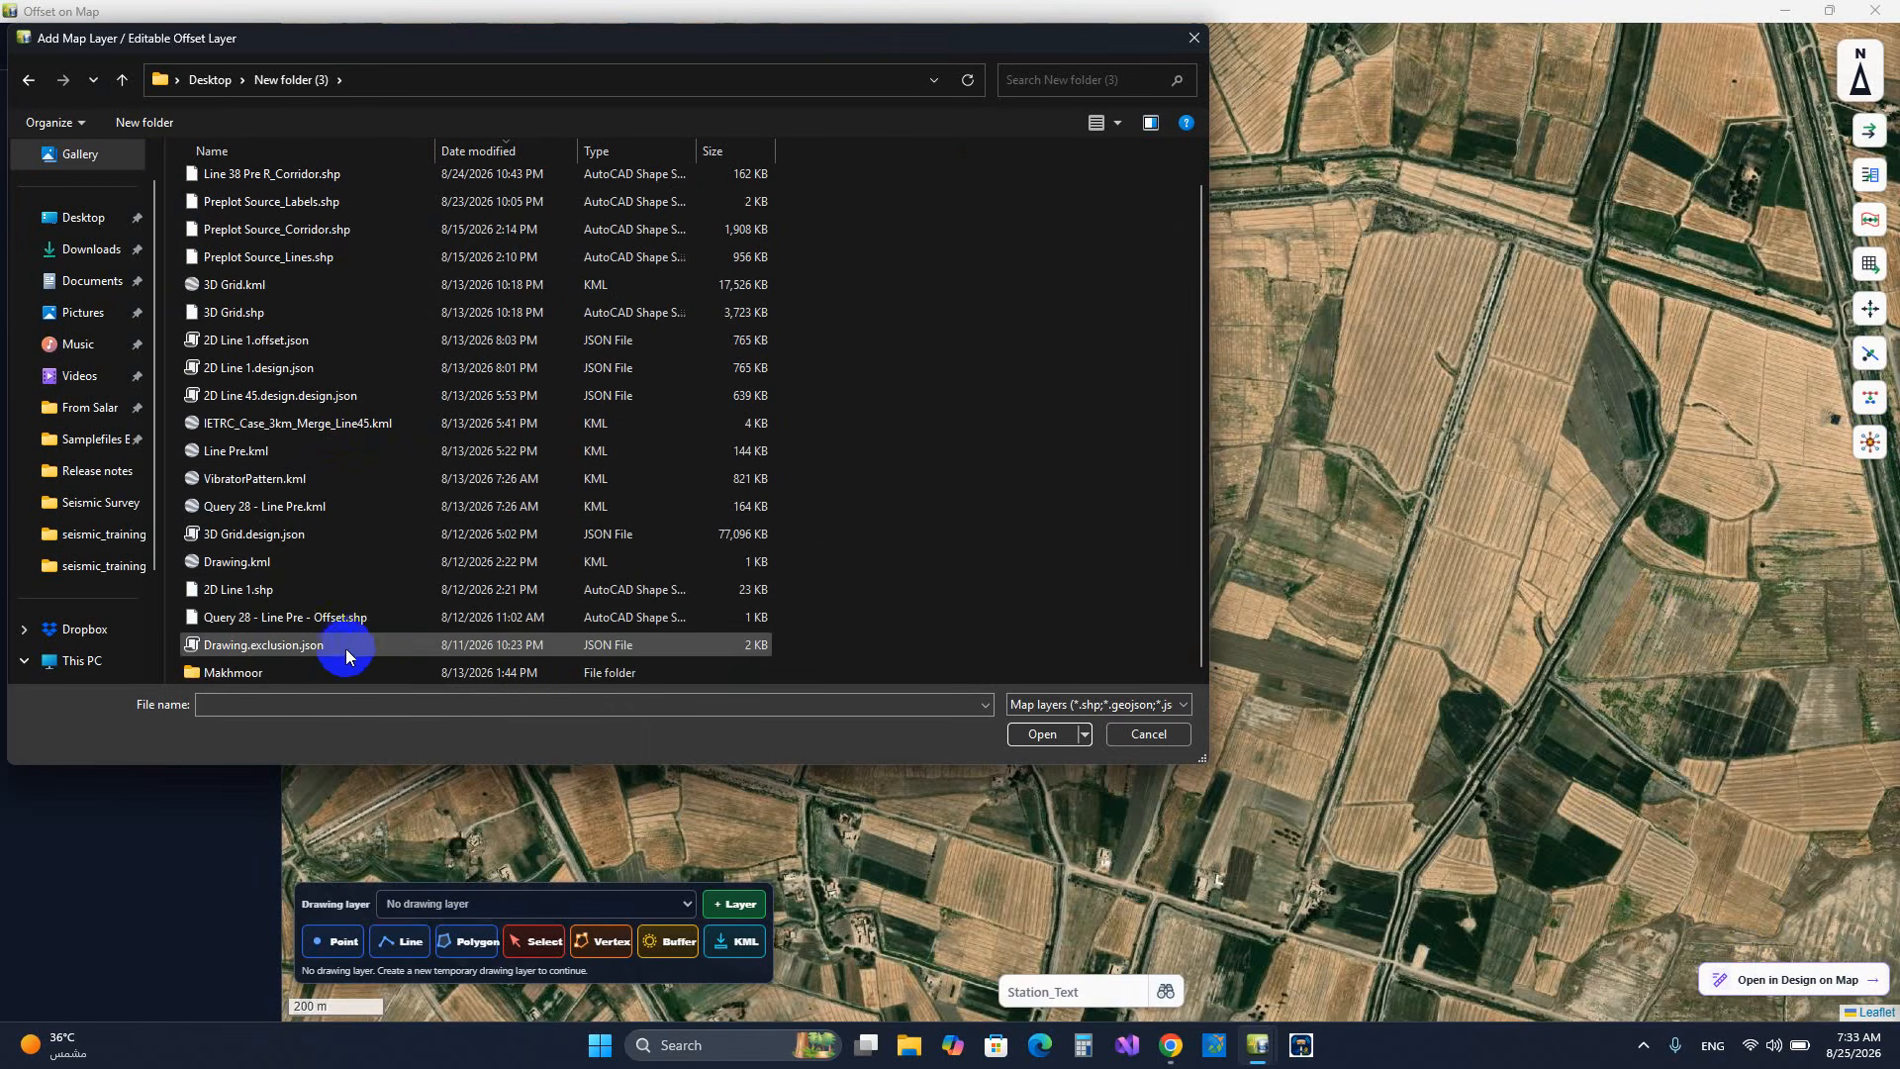
{"action": "scroll", "coordinate": [265, 554], "scroll_direction": "up", "scroll_amount": 1}
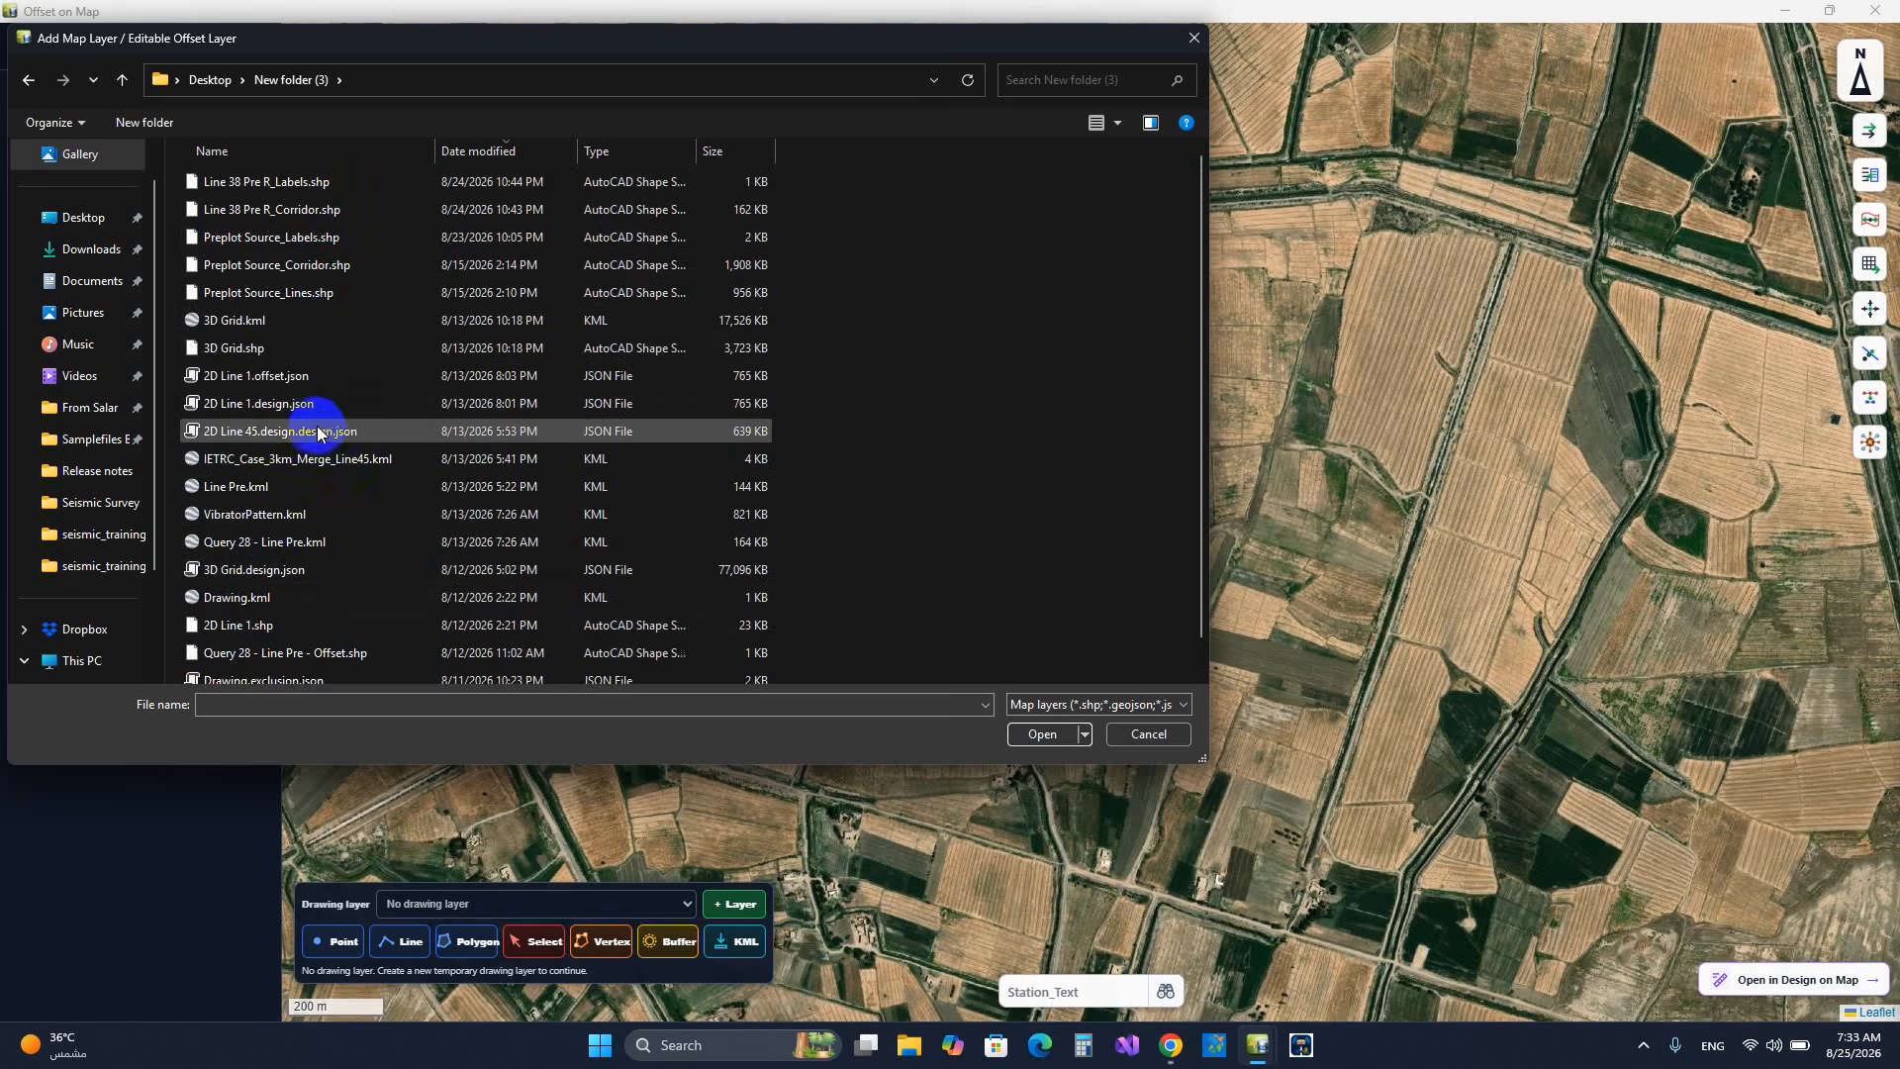
{"action": "left_click", "coordinate": [320, 515]}
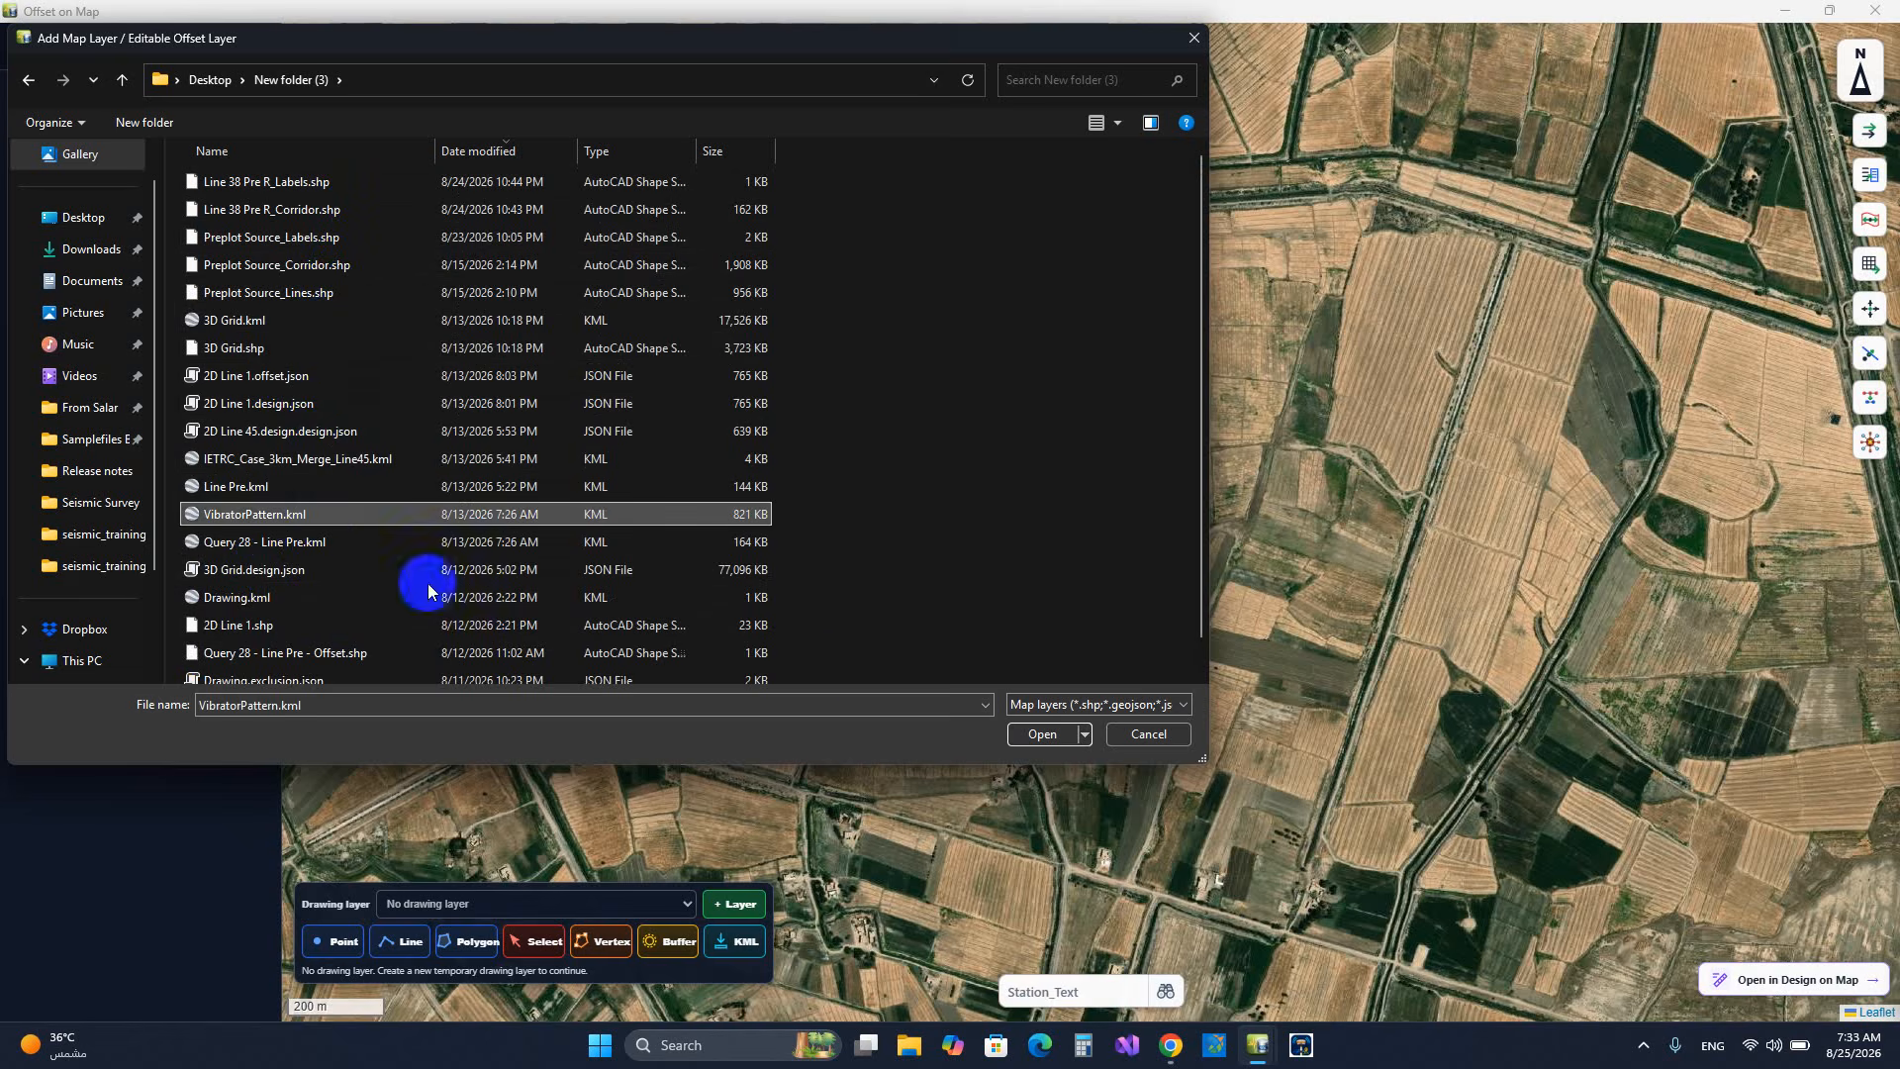
{"action": "left_click", "coordinate": [1042, 733]}
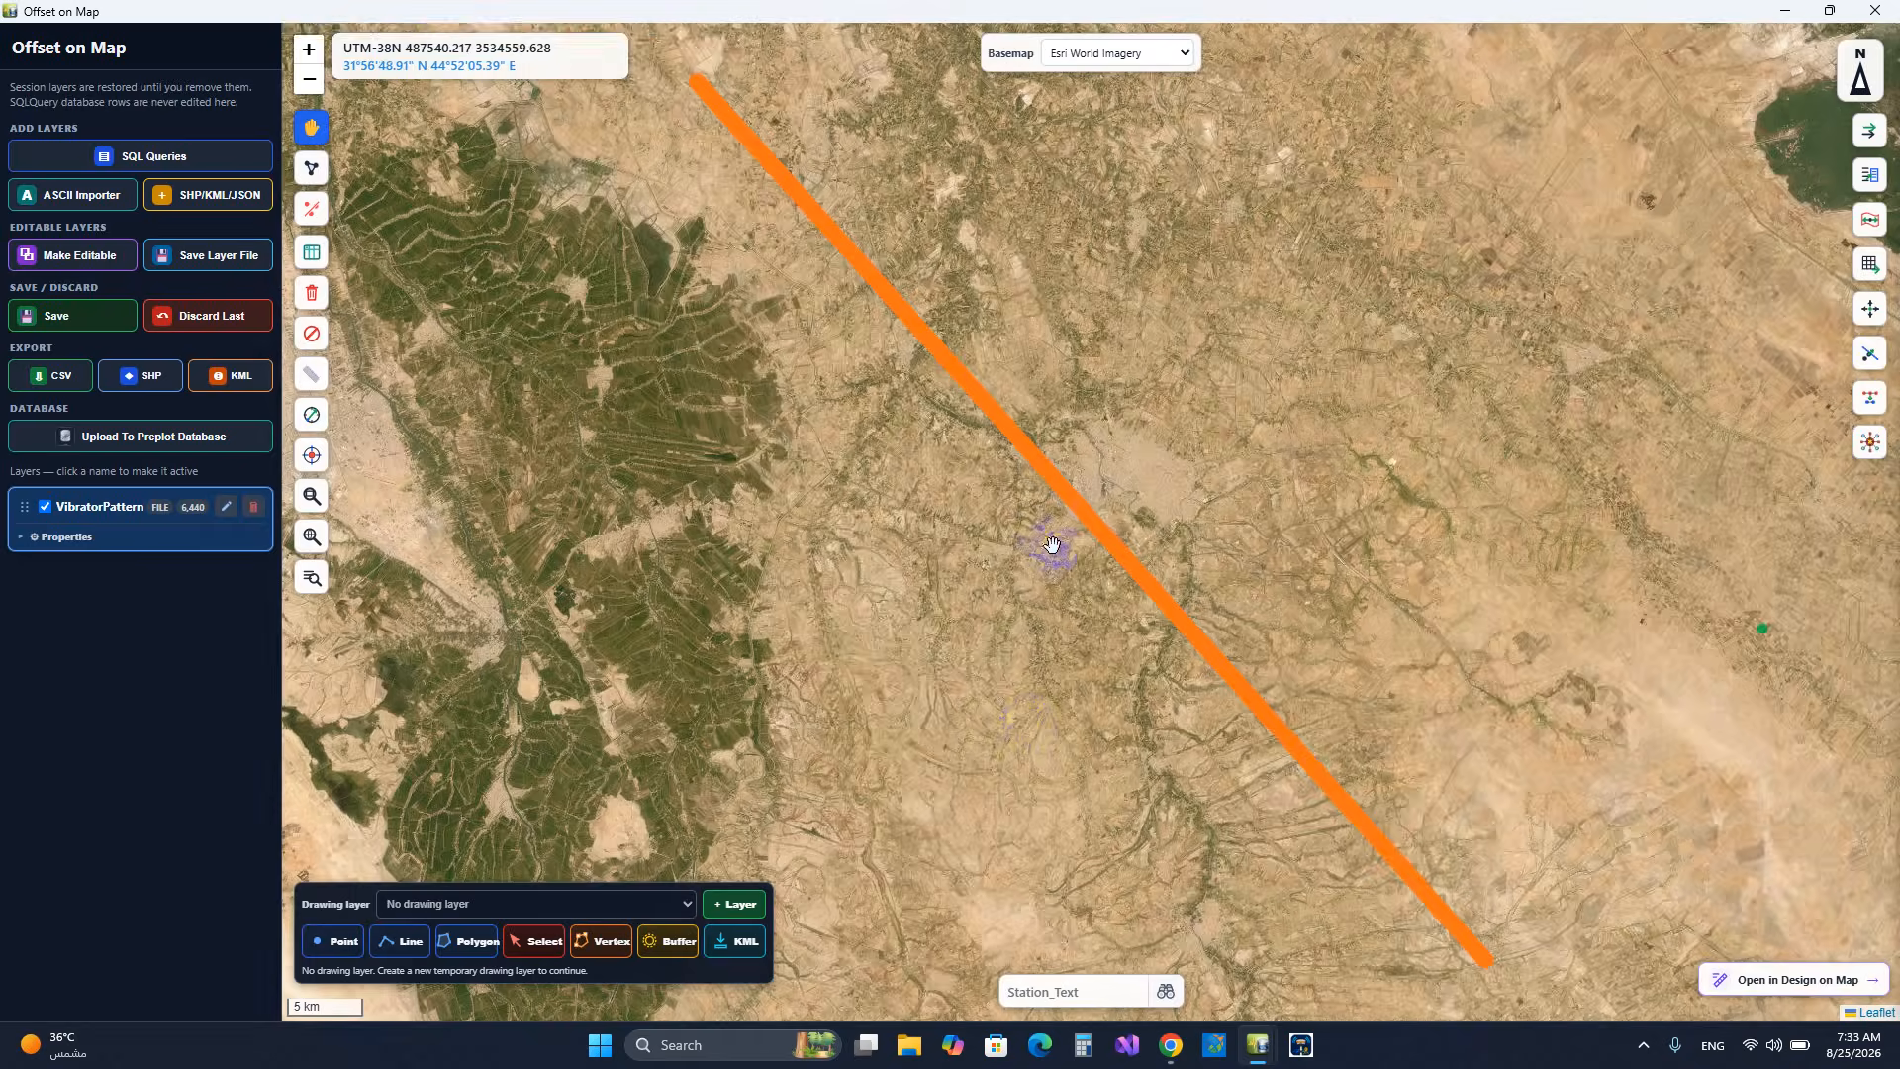
- Examine how the VibratorPattern points are arranged around each station along the line
{"action": "scroll", "coordinate": [1052, 544], "scroll_direction": "up", "scroll_amount": 6}
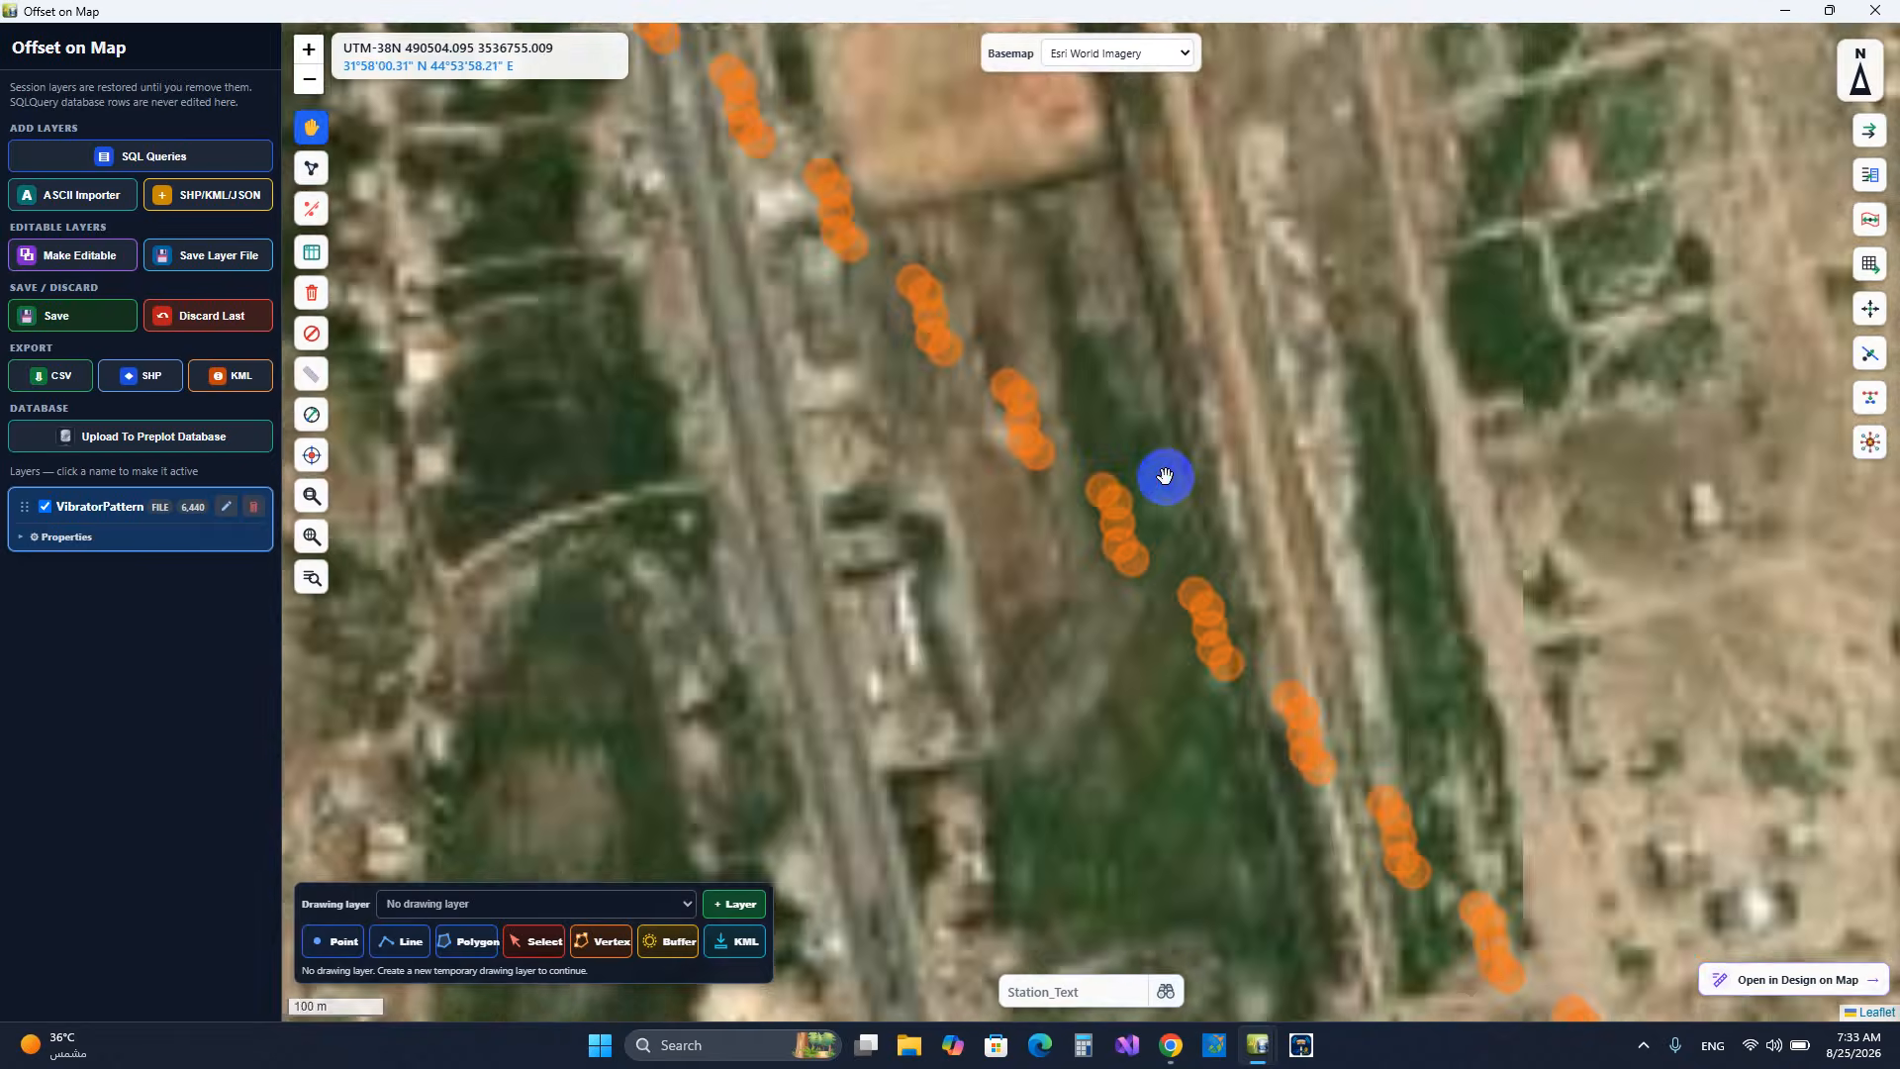
{"action": "scroll", "coordinate": [1094, 554], "scroll_direction": "up", "scroll_amount": 4}
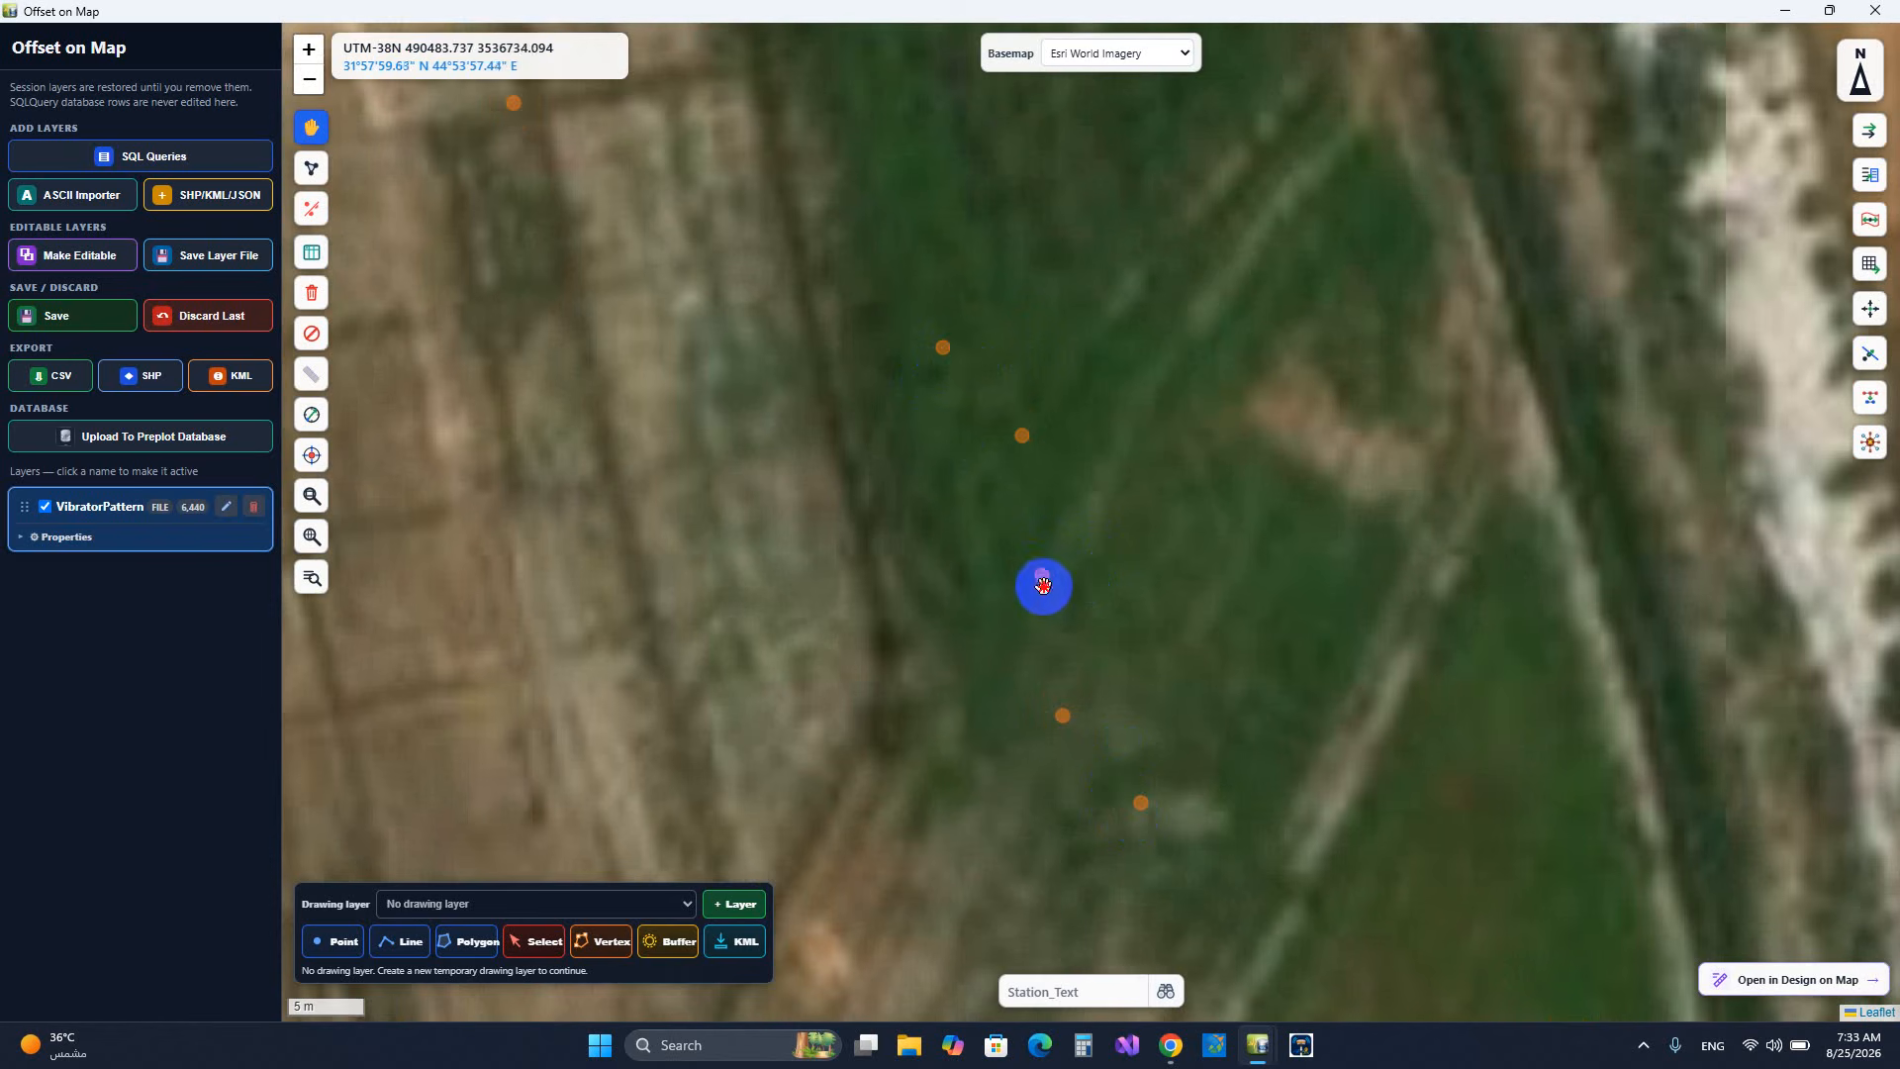
{"action": "left_click_drag", "start_coordinate": [1125, 803], "coordinate": [1125, 806]}
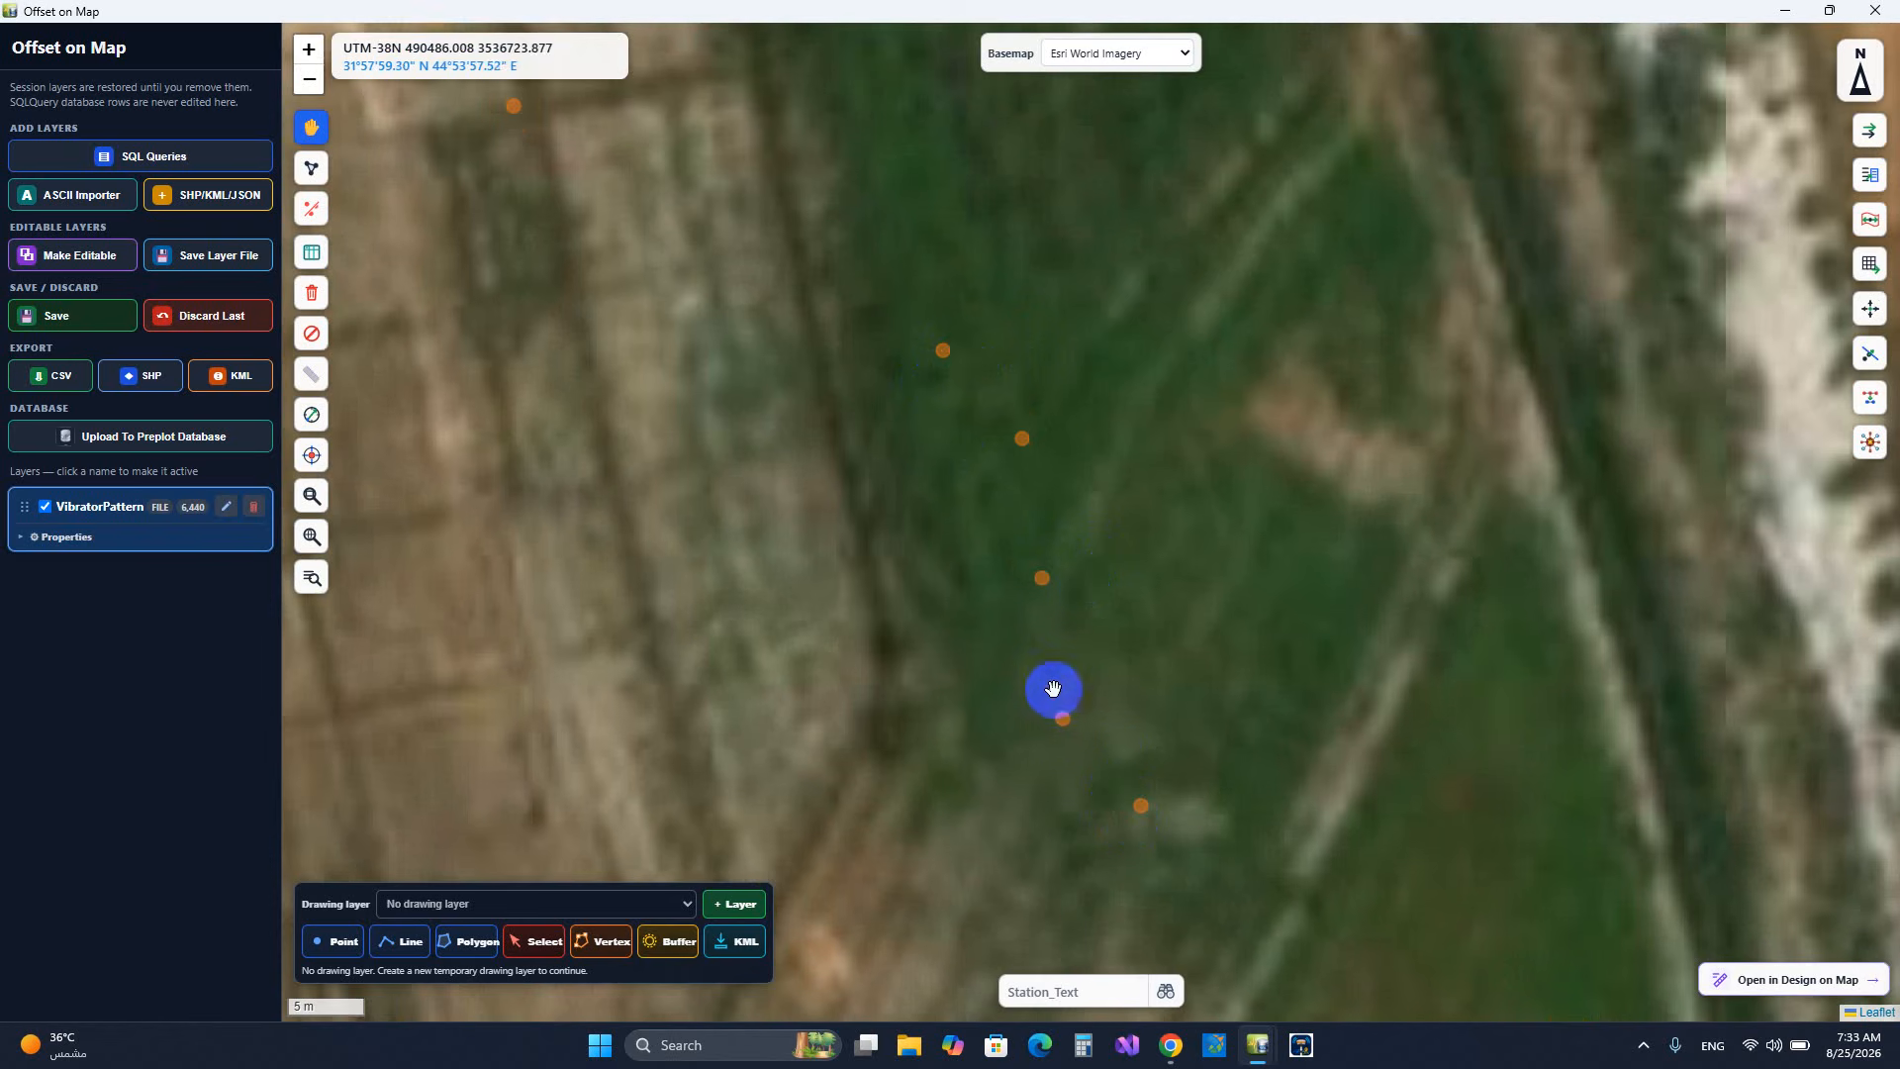
{"action": "left_click_drag", "start_coordinate": [1027, 473], "coordinate": [1022, 459]}
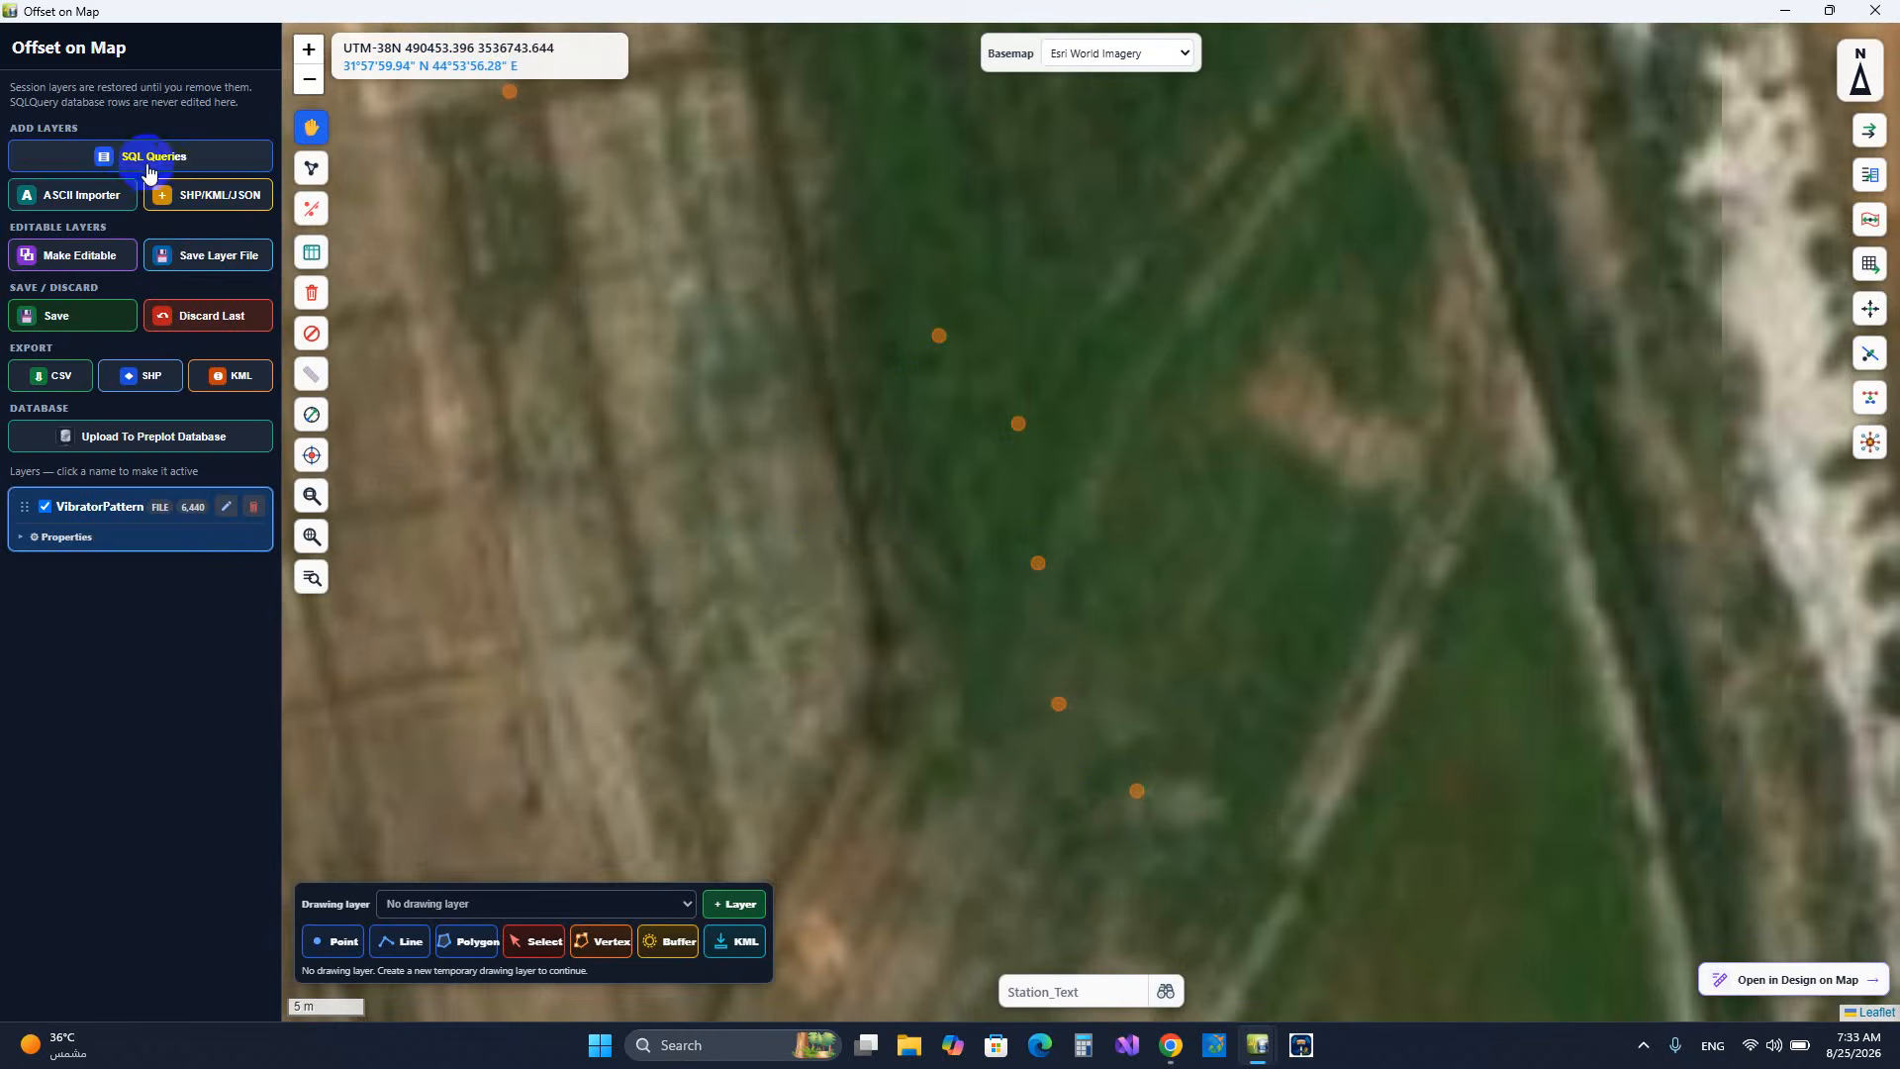
{"action": "left_click", "coordinate": [85, 269]}
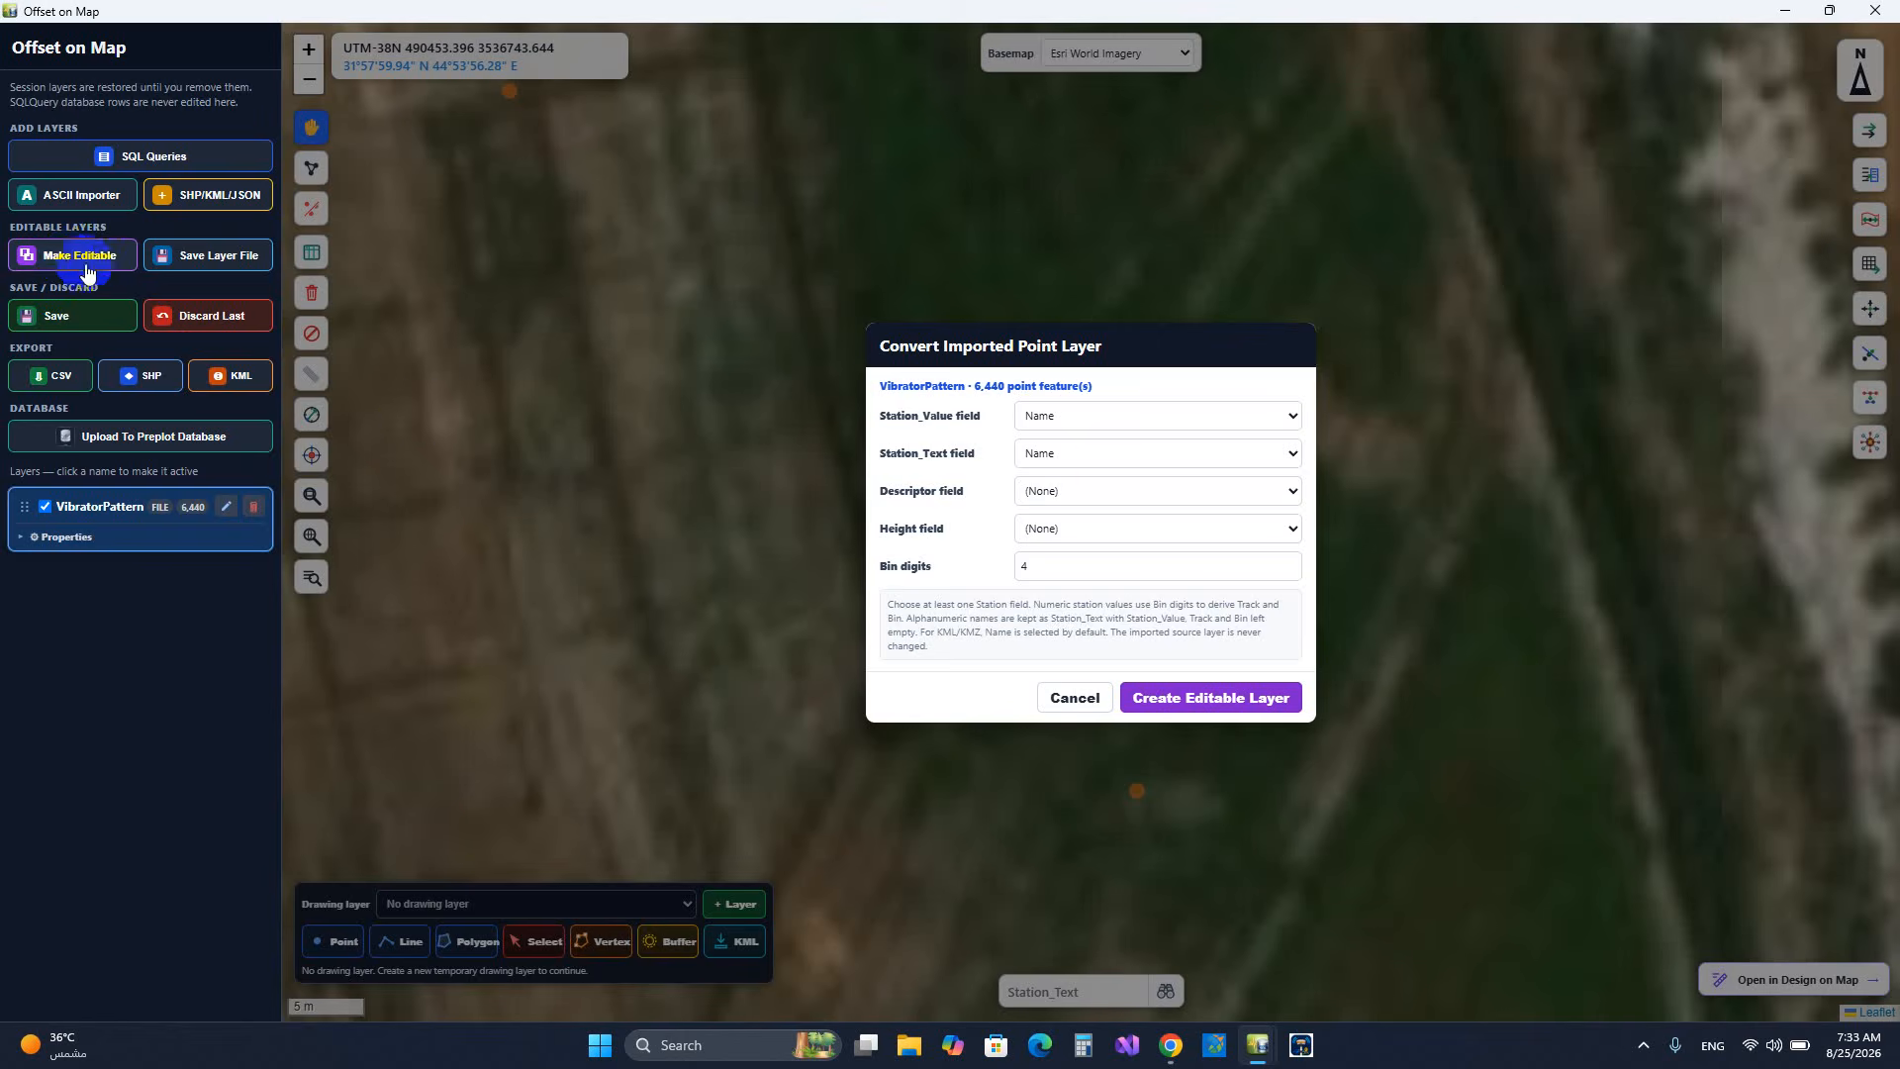
{"action": "left_click", "coordinate": [1093, 414]}
{"action": "left_click", "coordinate": [1093, 414]}
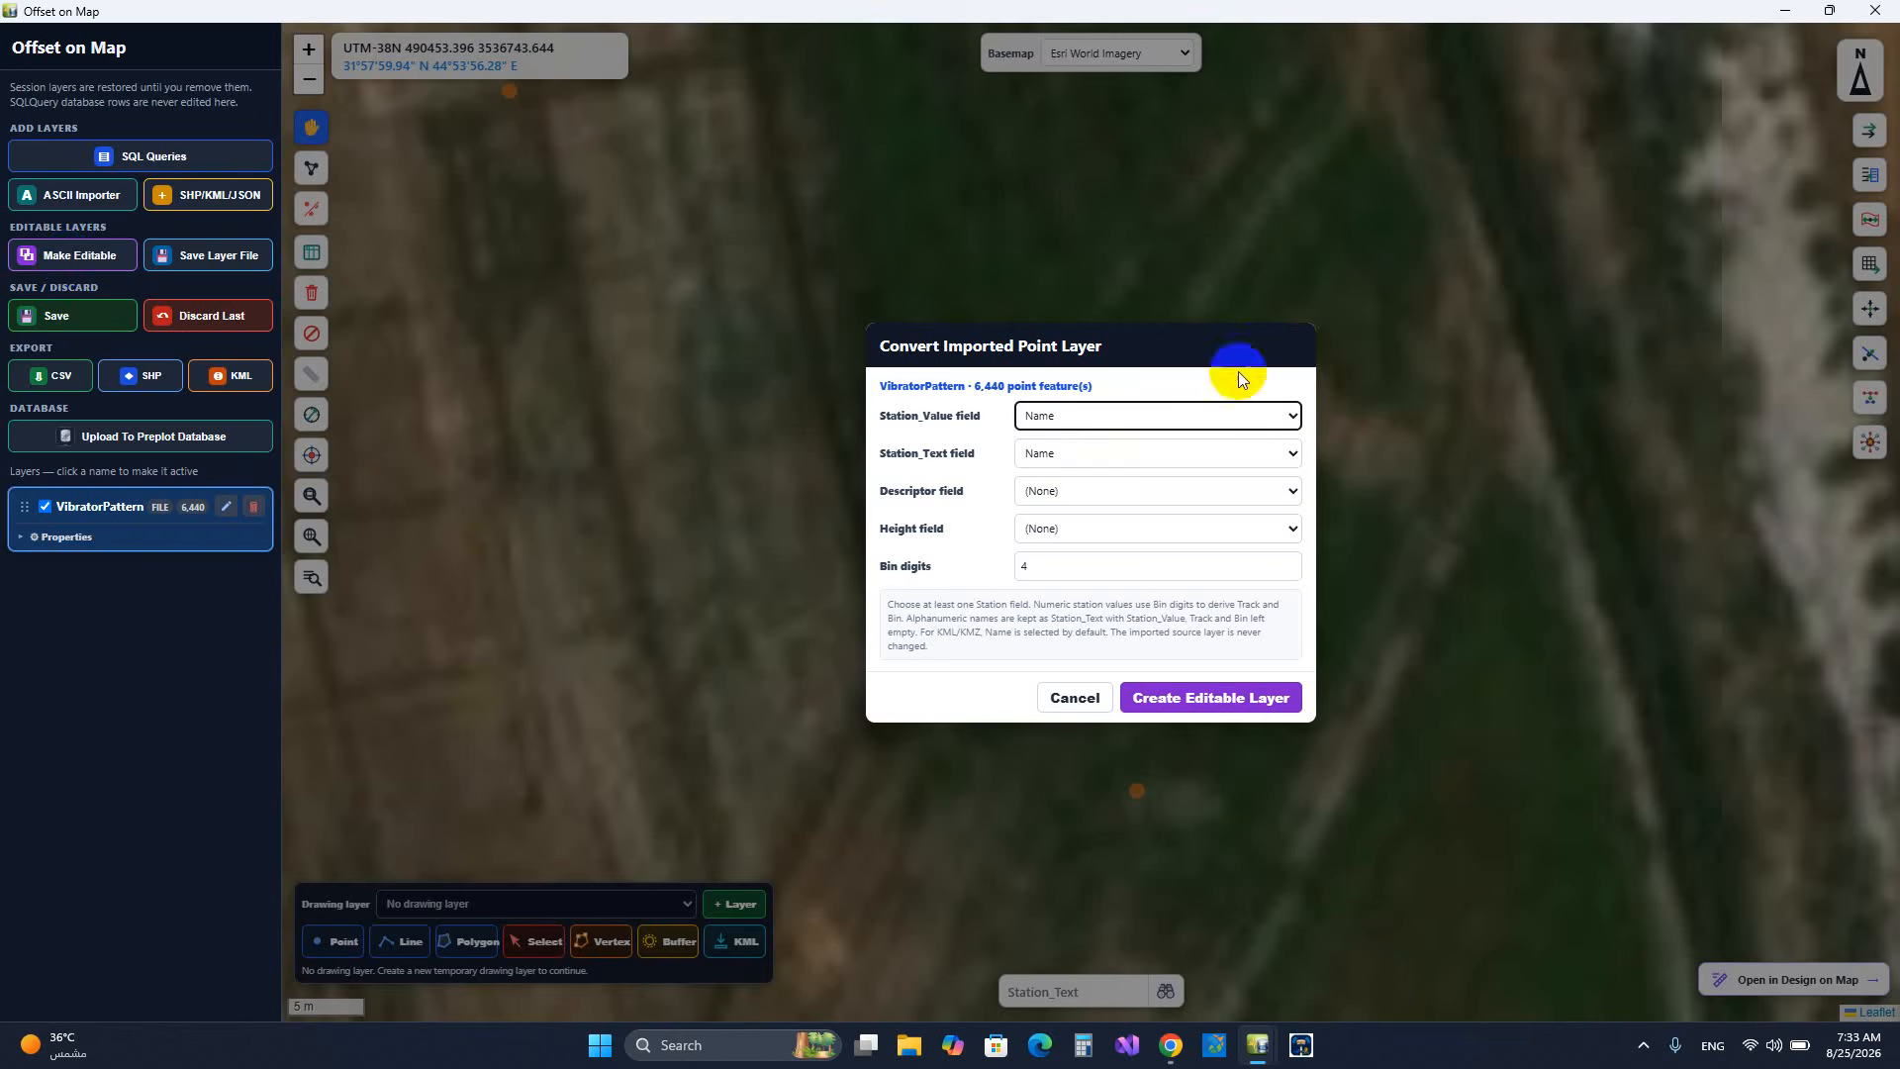
{"action": "left_click", "coordinate": [1060, 696]}
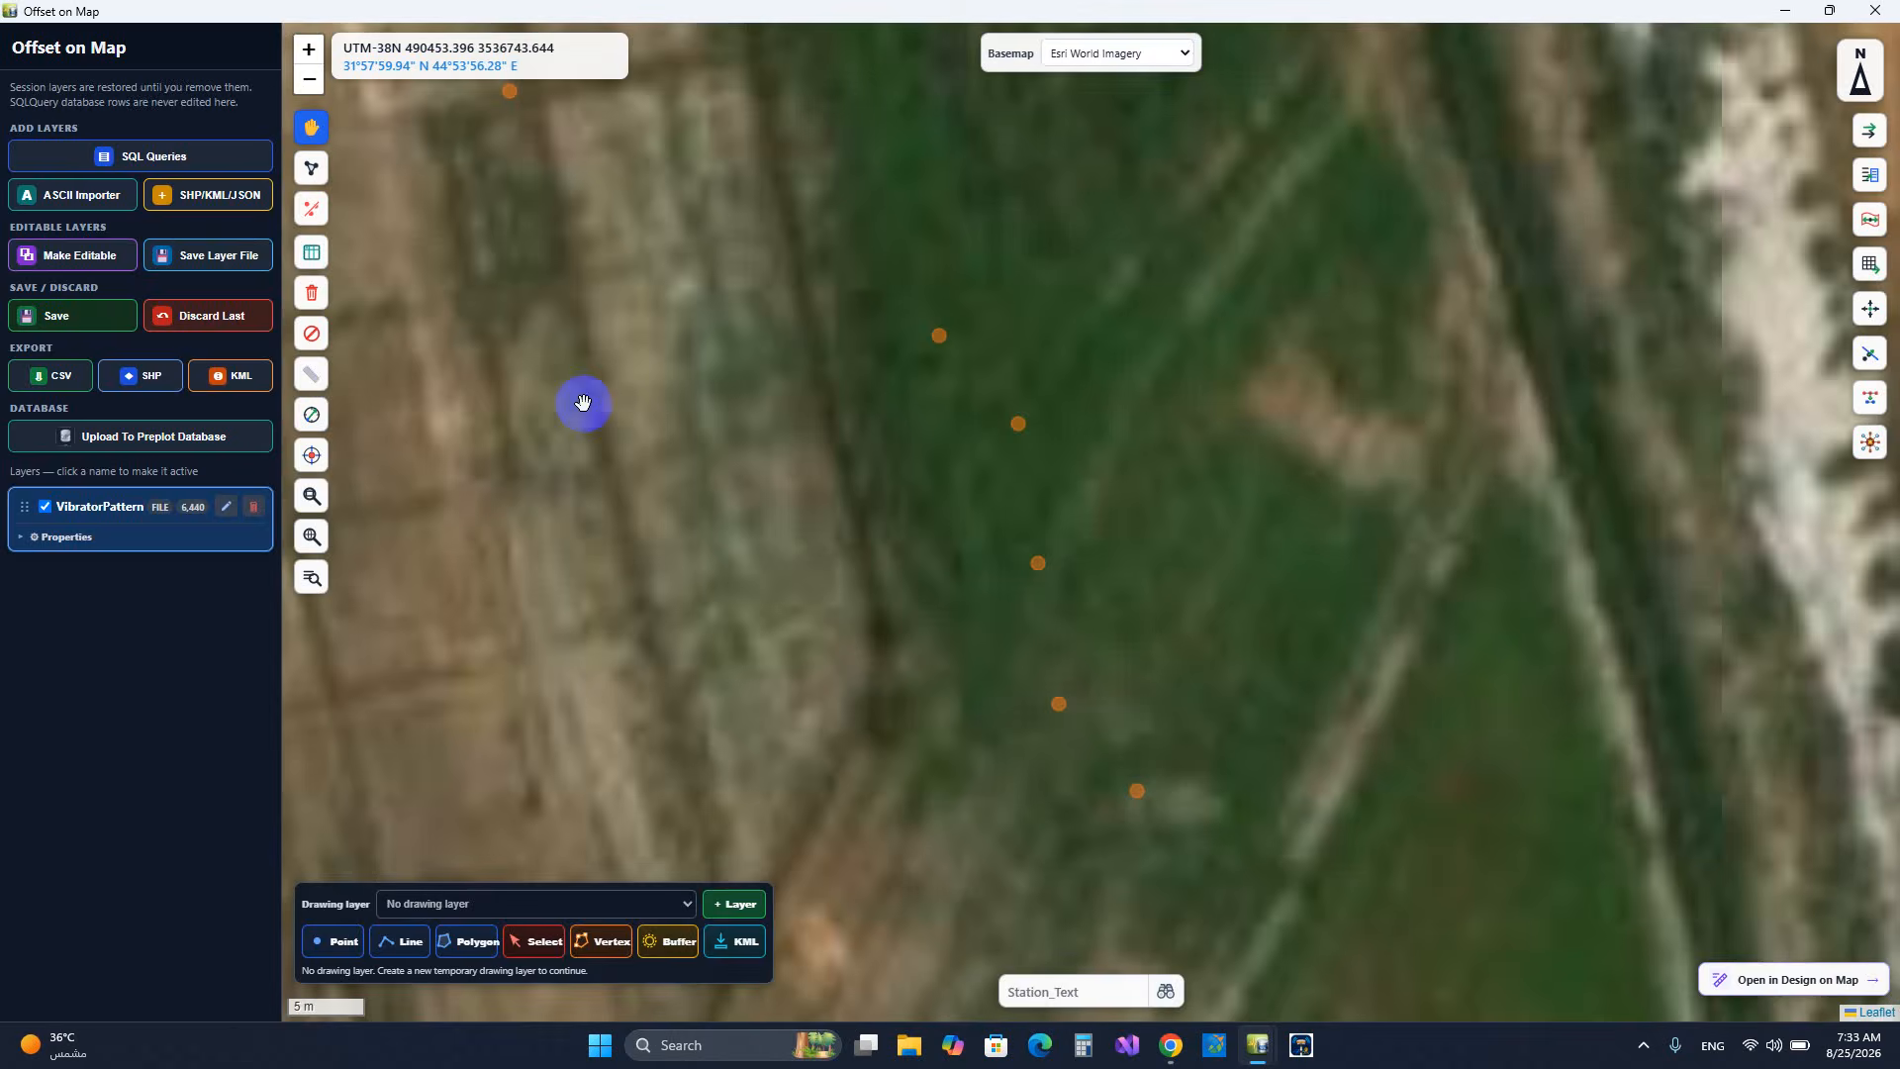
- Review the point names in VibratorPattern's attribute table, select the 381001A row, and close the table
{"action": "left_click", "coordinate": [310, 256]}
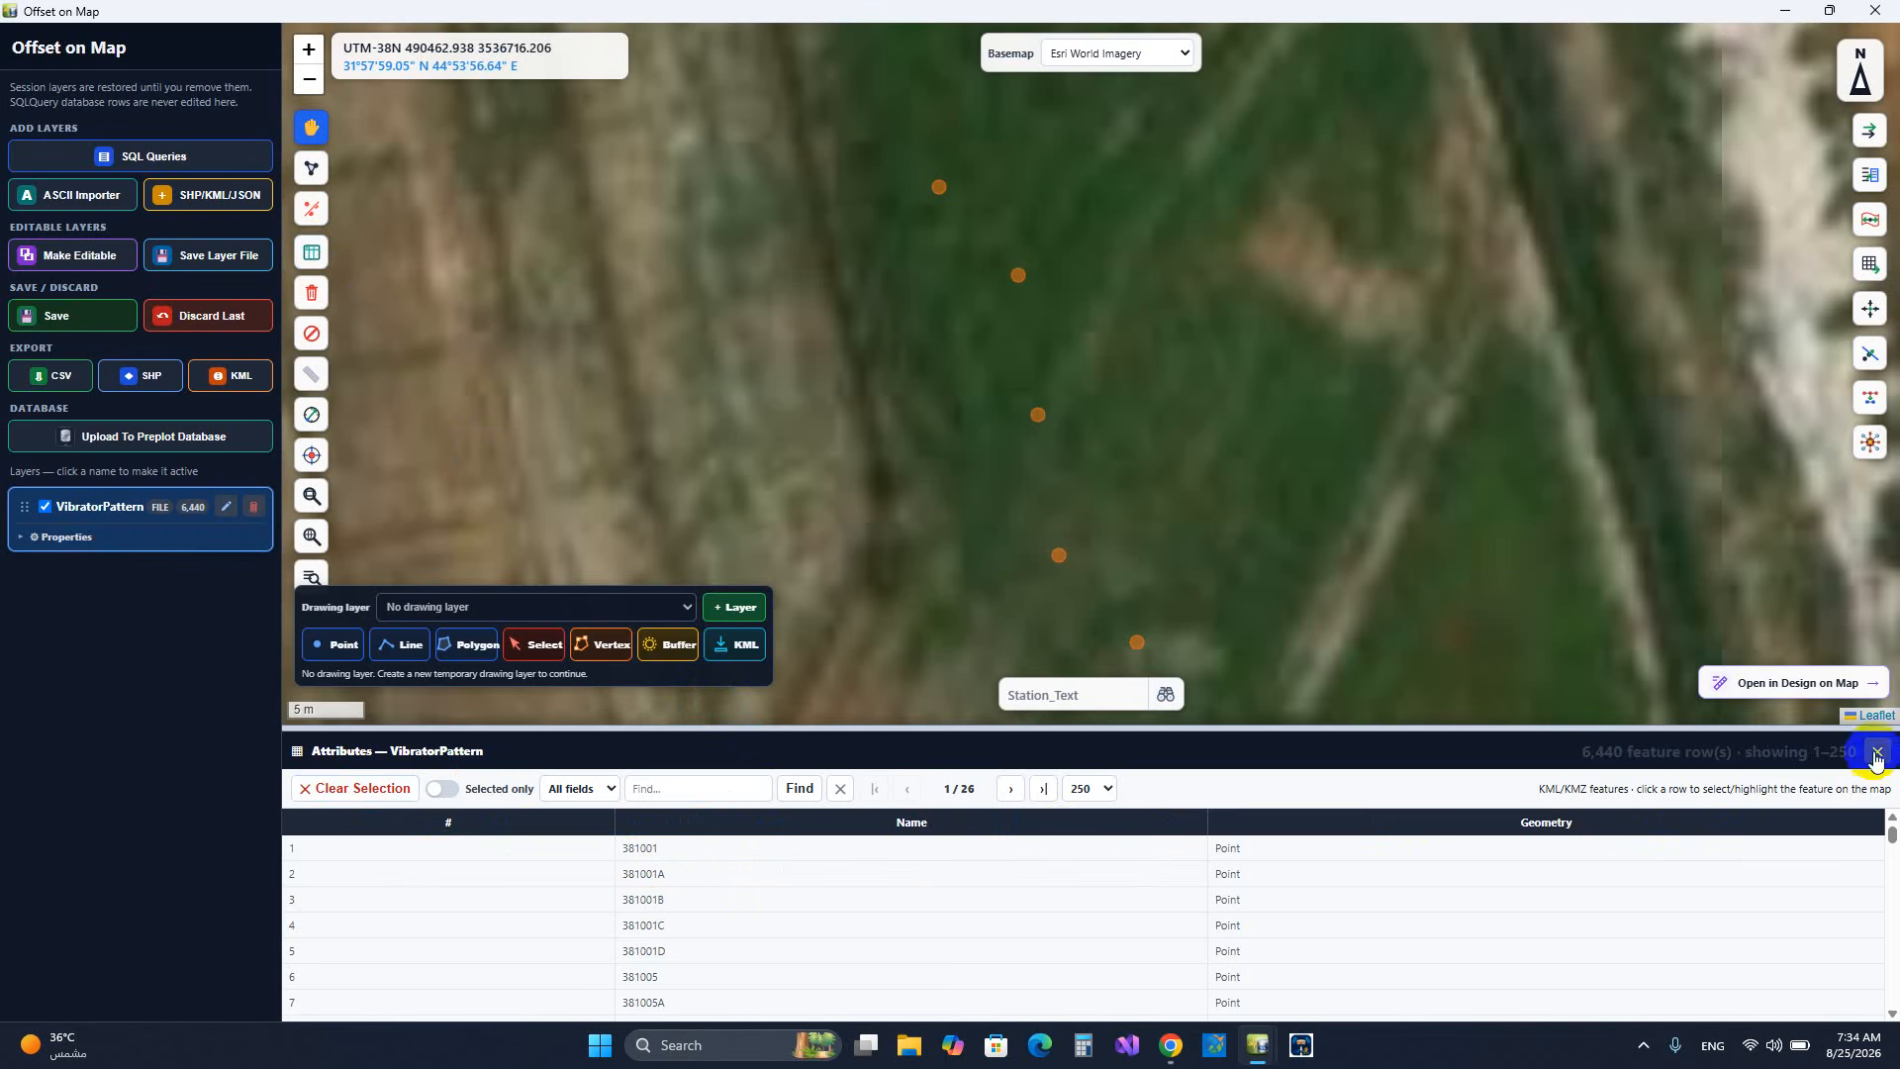
{"action": "right_click", "coordinate": [692, 849]}
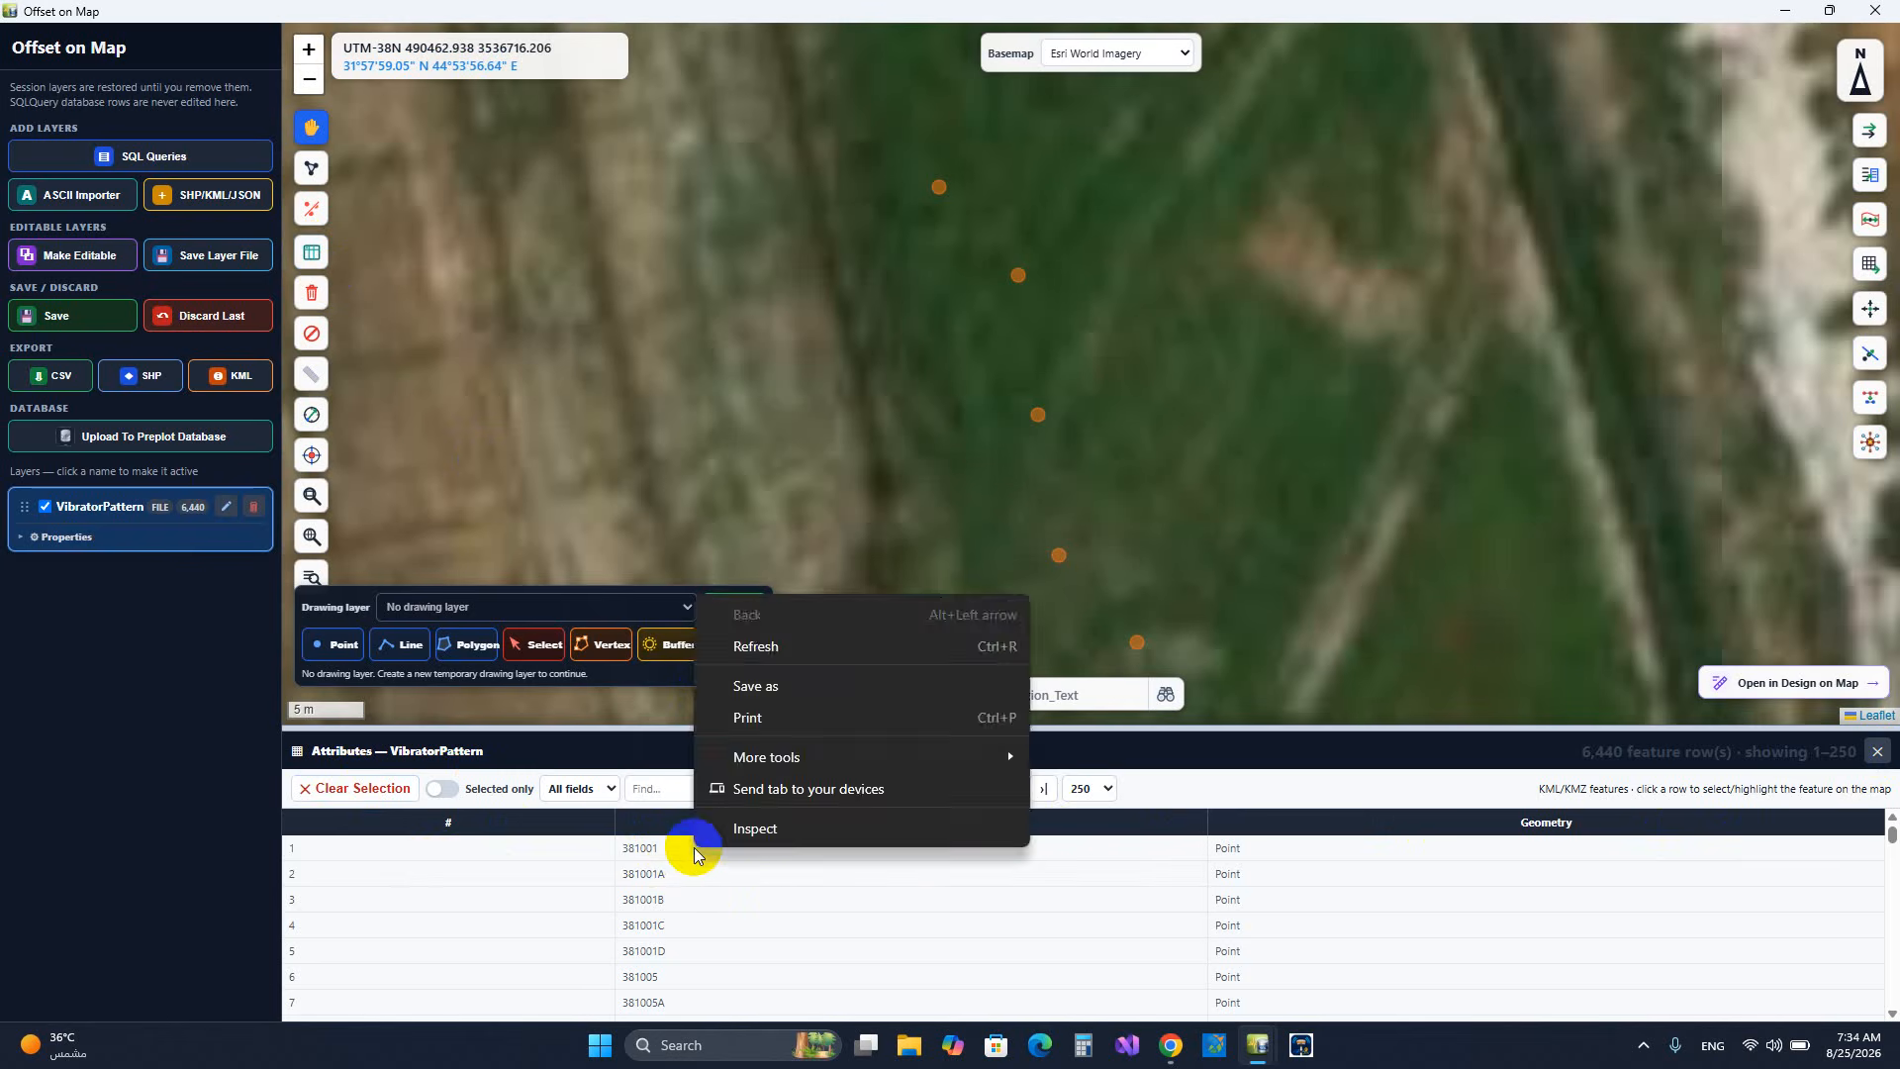
{"action": "key", "text": "Escape"}
{"action": "left_click", "coordinate": [690, 867]}
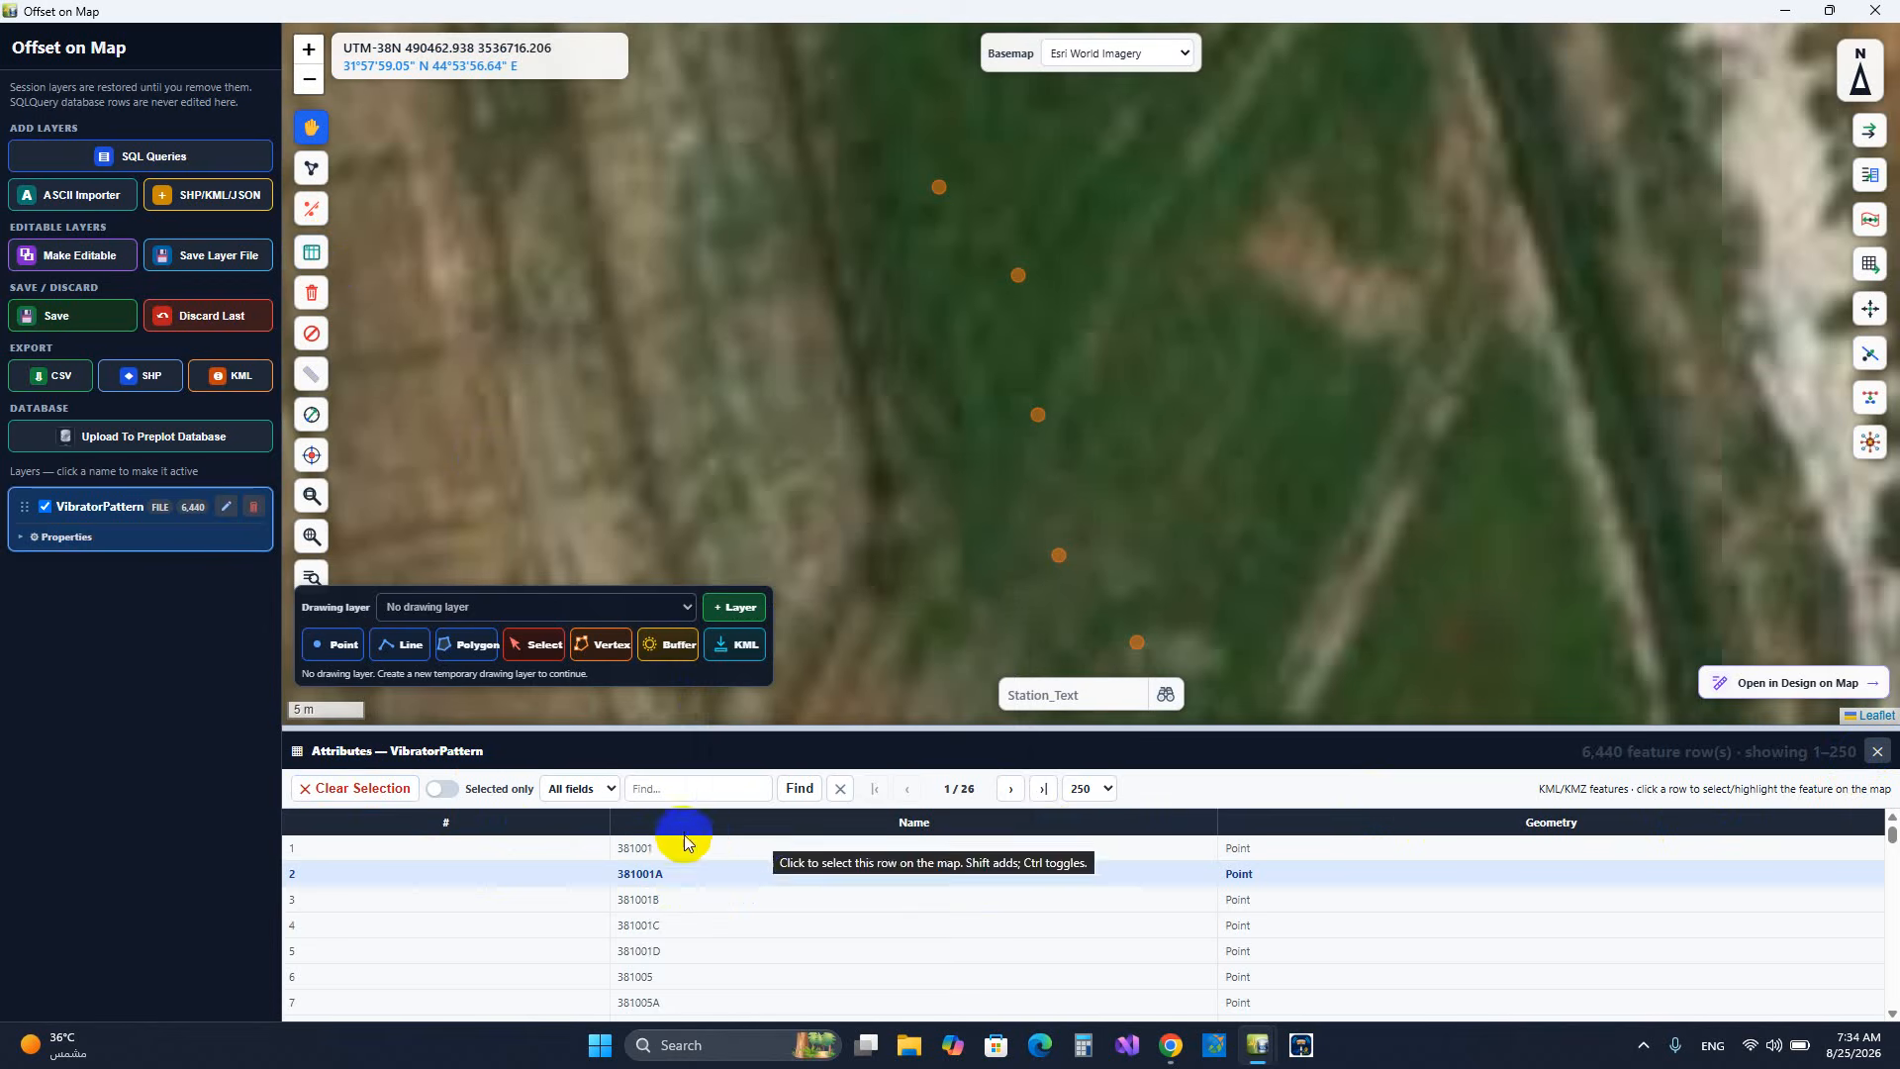
{"action": "left_click", "coordinate": [1877, 752]}
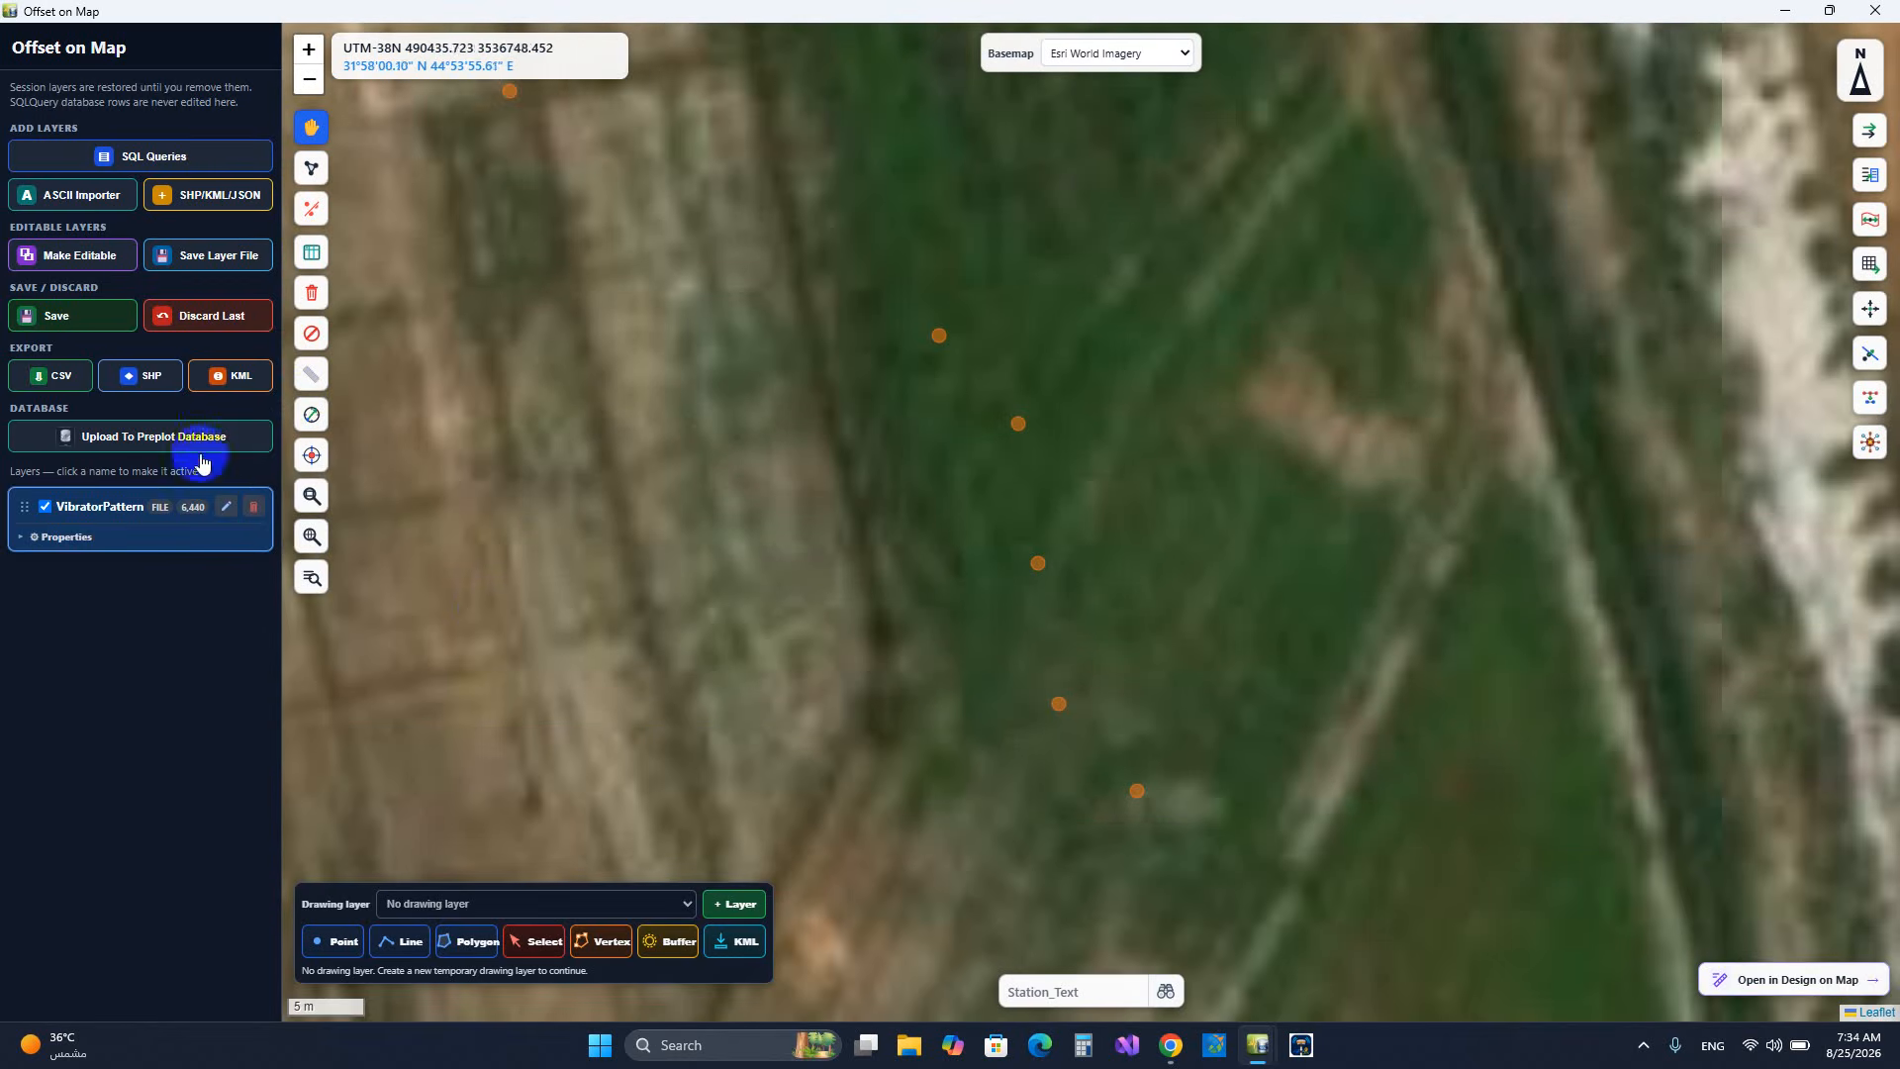
- Remove the VibratorPattern layer and import VibratorPattern.kml again
{"action": "left_click", "coordinate": [253, 506]}
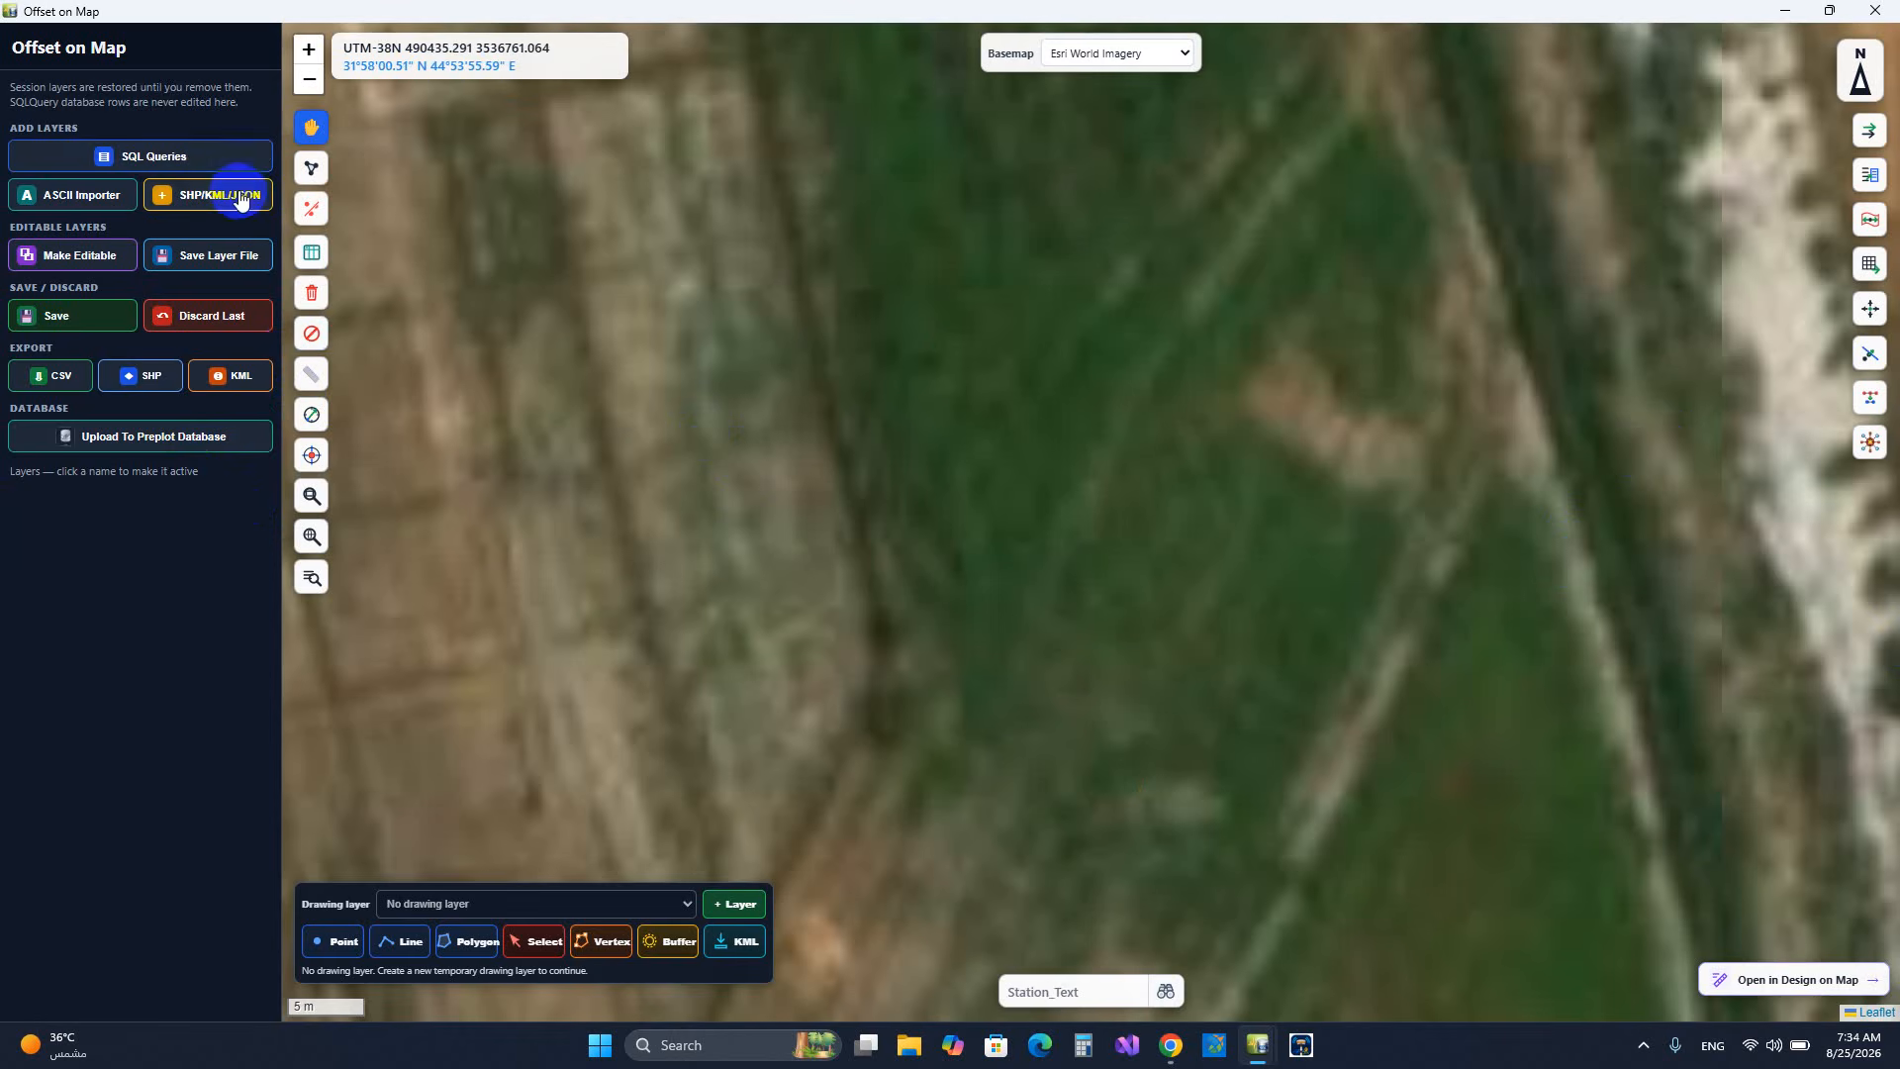
{"action": "left_click", "coordinate": [240, 195]}
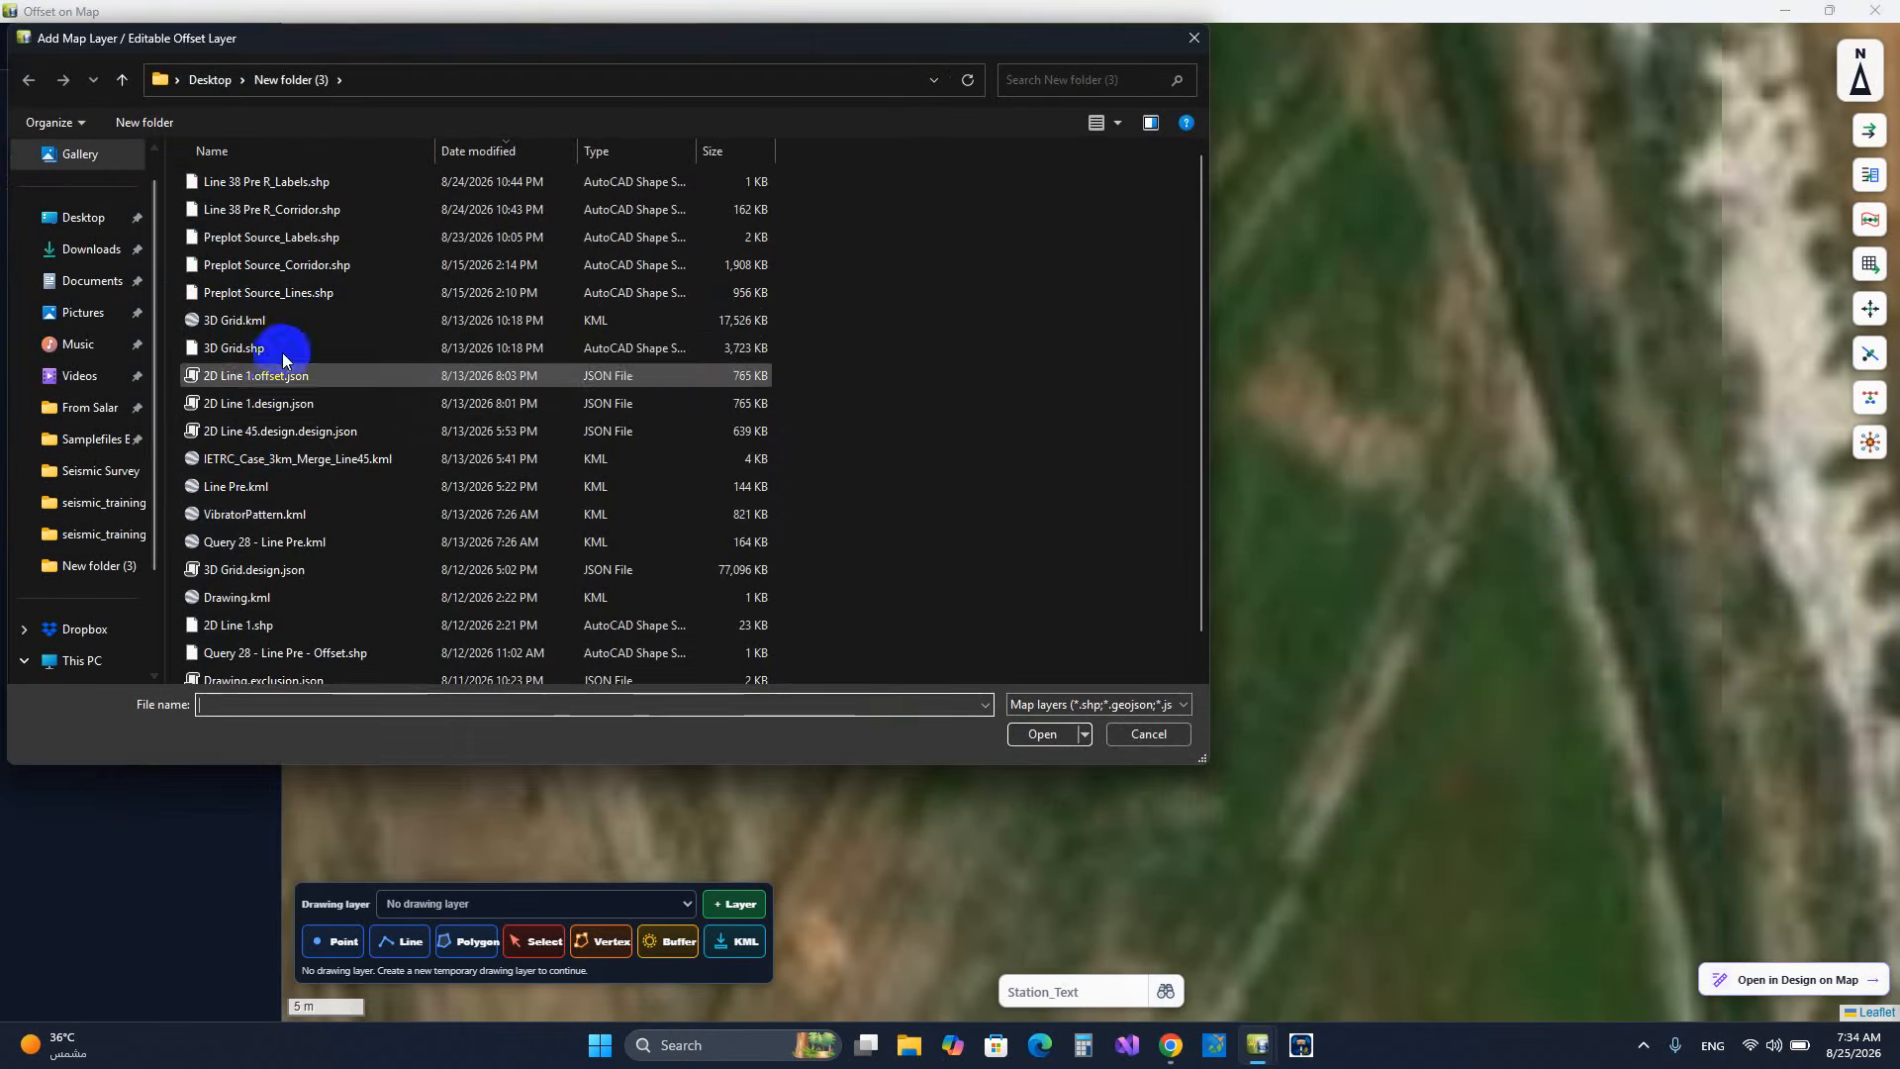
{"action": "left_click", "coordinate": [269, 511]}
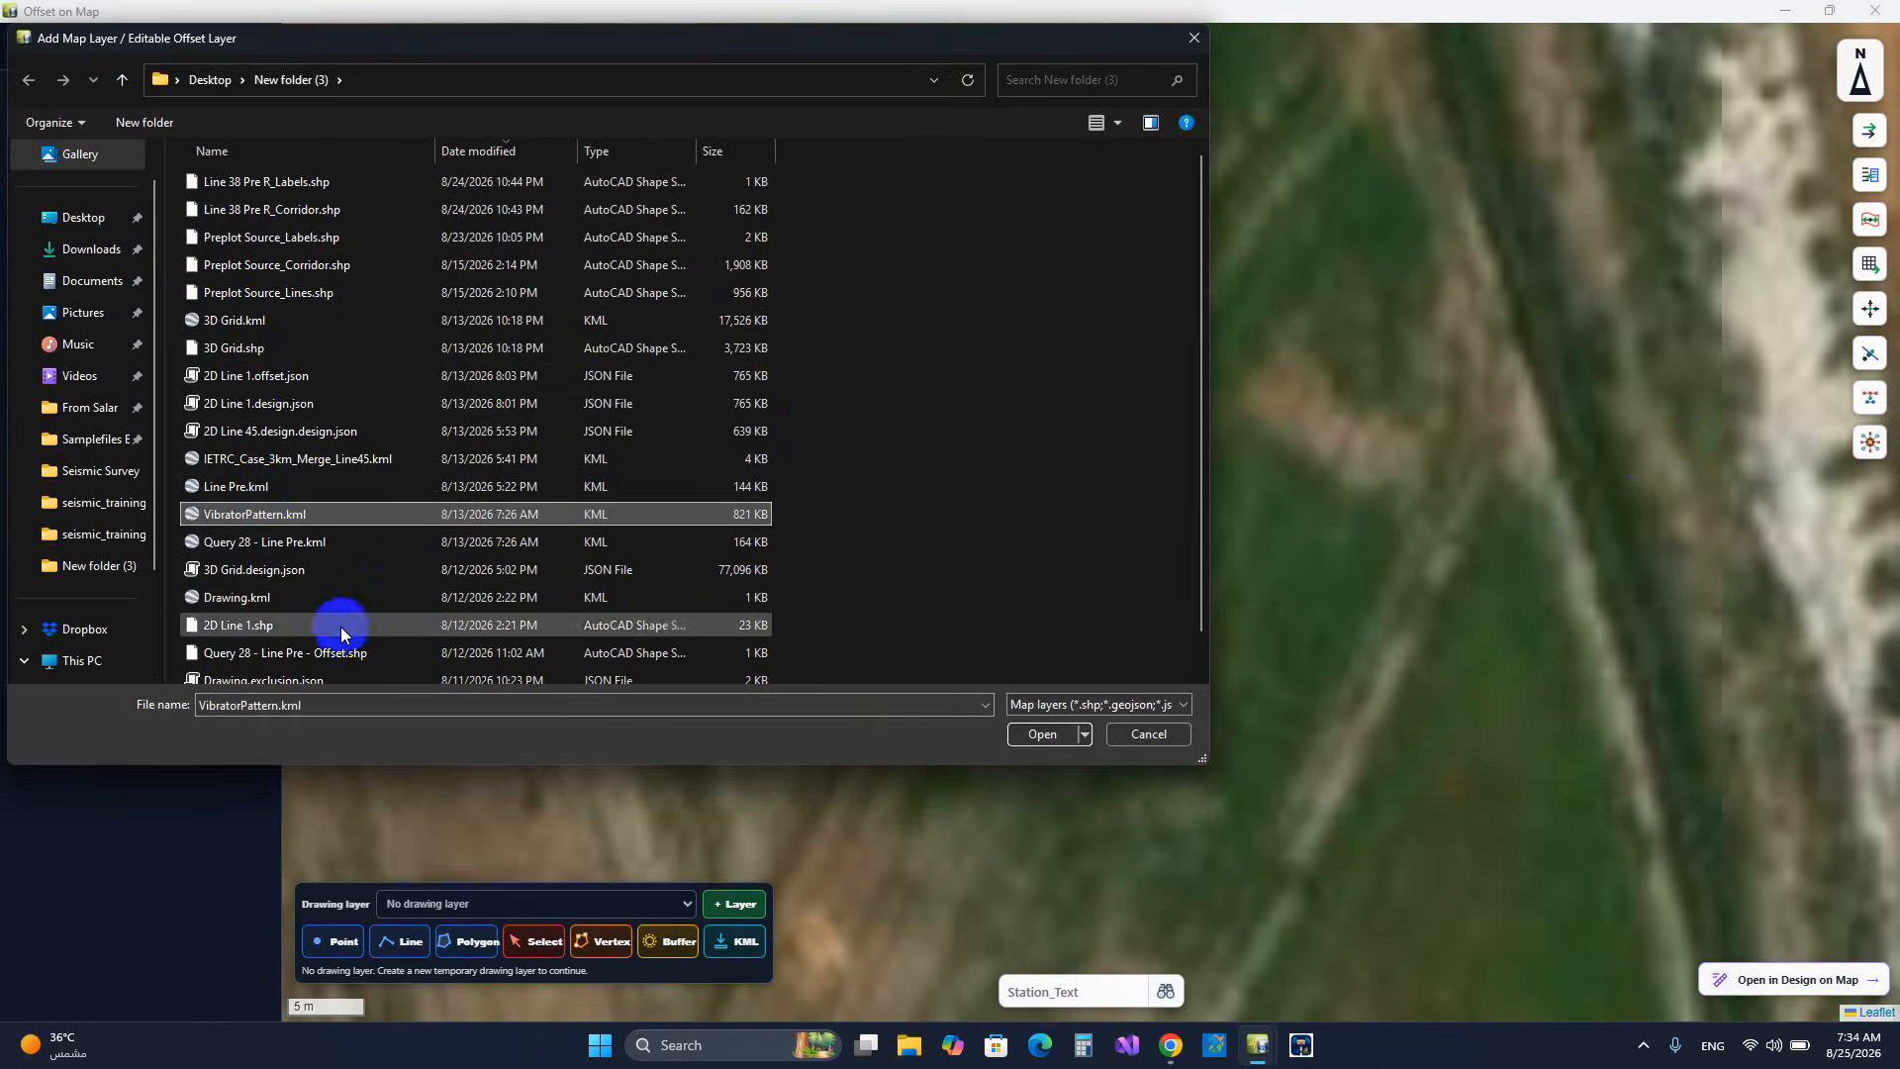
{"action": "left_click", "coordinate": [1060, 745]}
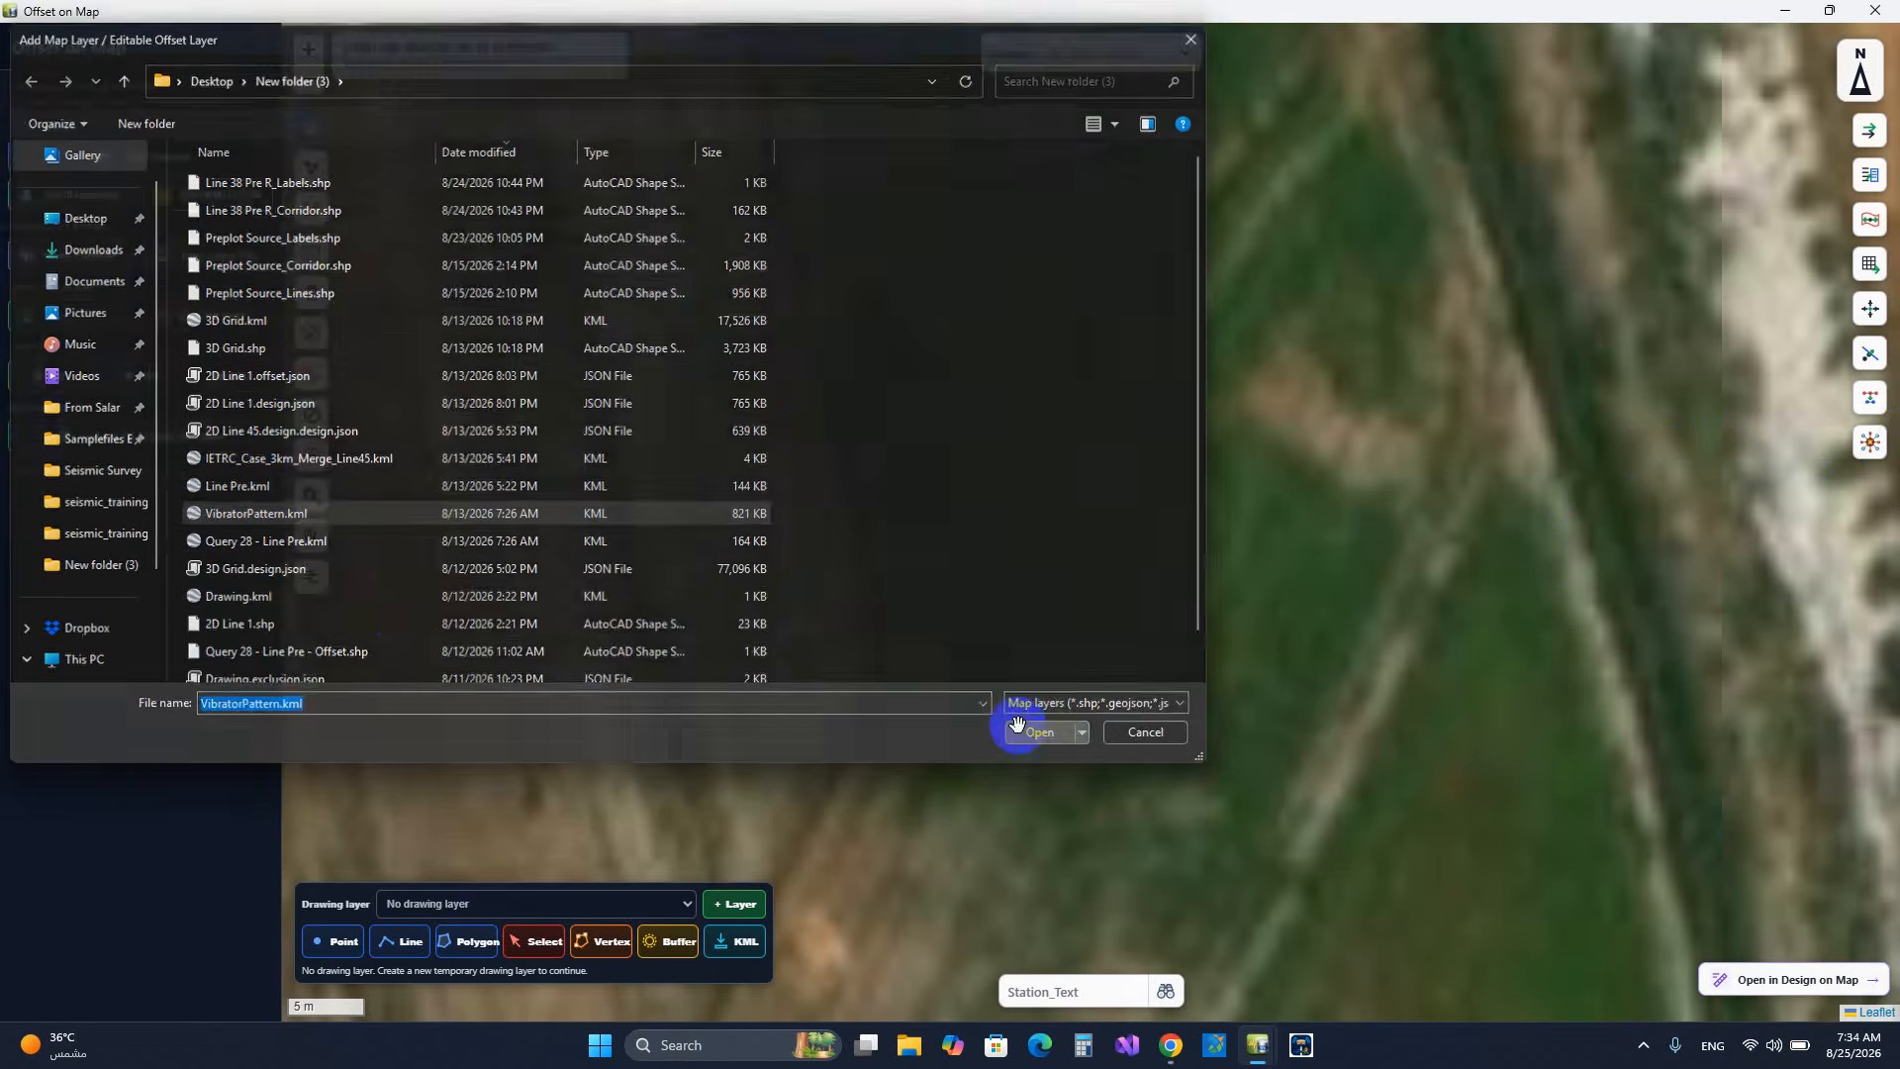
- Try to open the COG Calculator for the imported VibratorPattern layer
{"action": "scroll", "coordinate": [1152, 507], "scroll_direction": "up", "scroll_amount": 5}
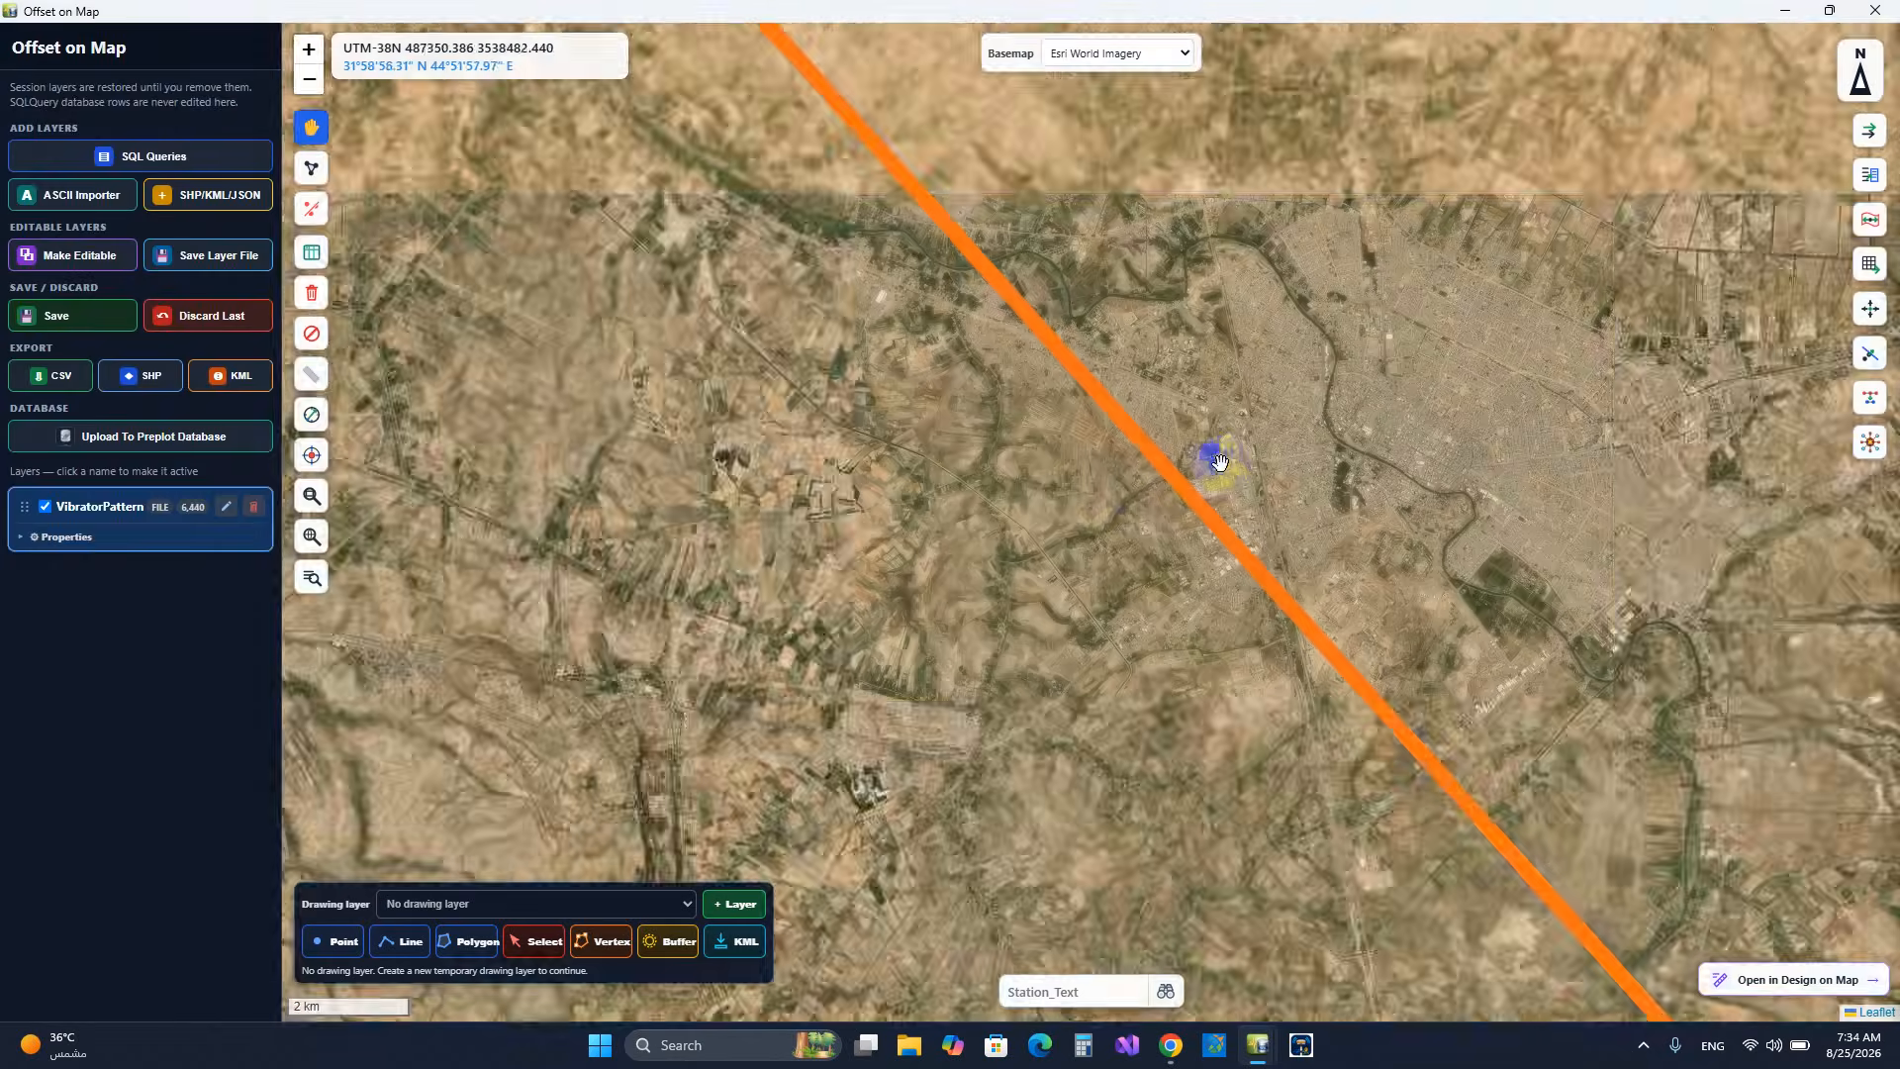
{"action": "scroll", "coordinate": [882, 490], "scroll_direction": "up", "scroll_amount": 4}
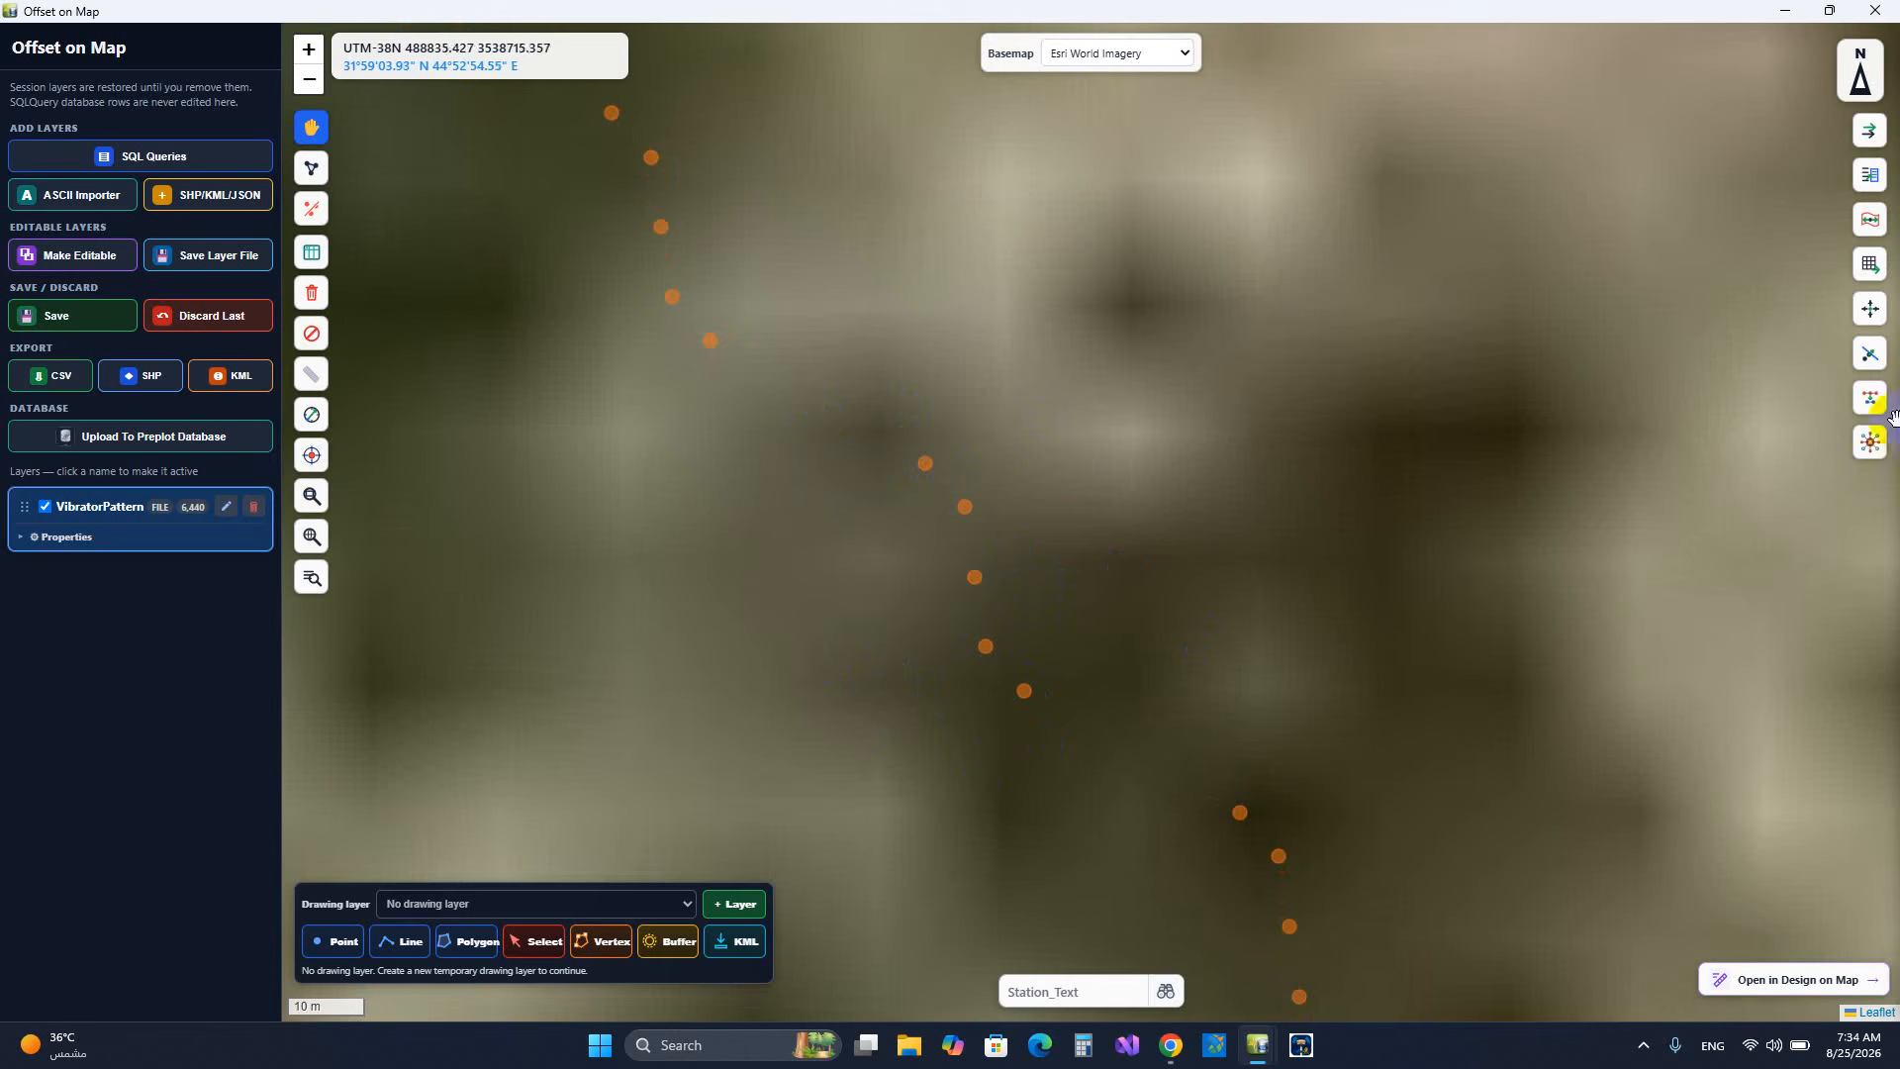
{"action": "left_click", "coordinate": [1870, 444]}
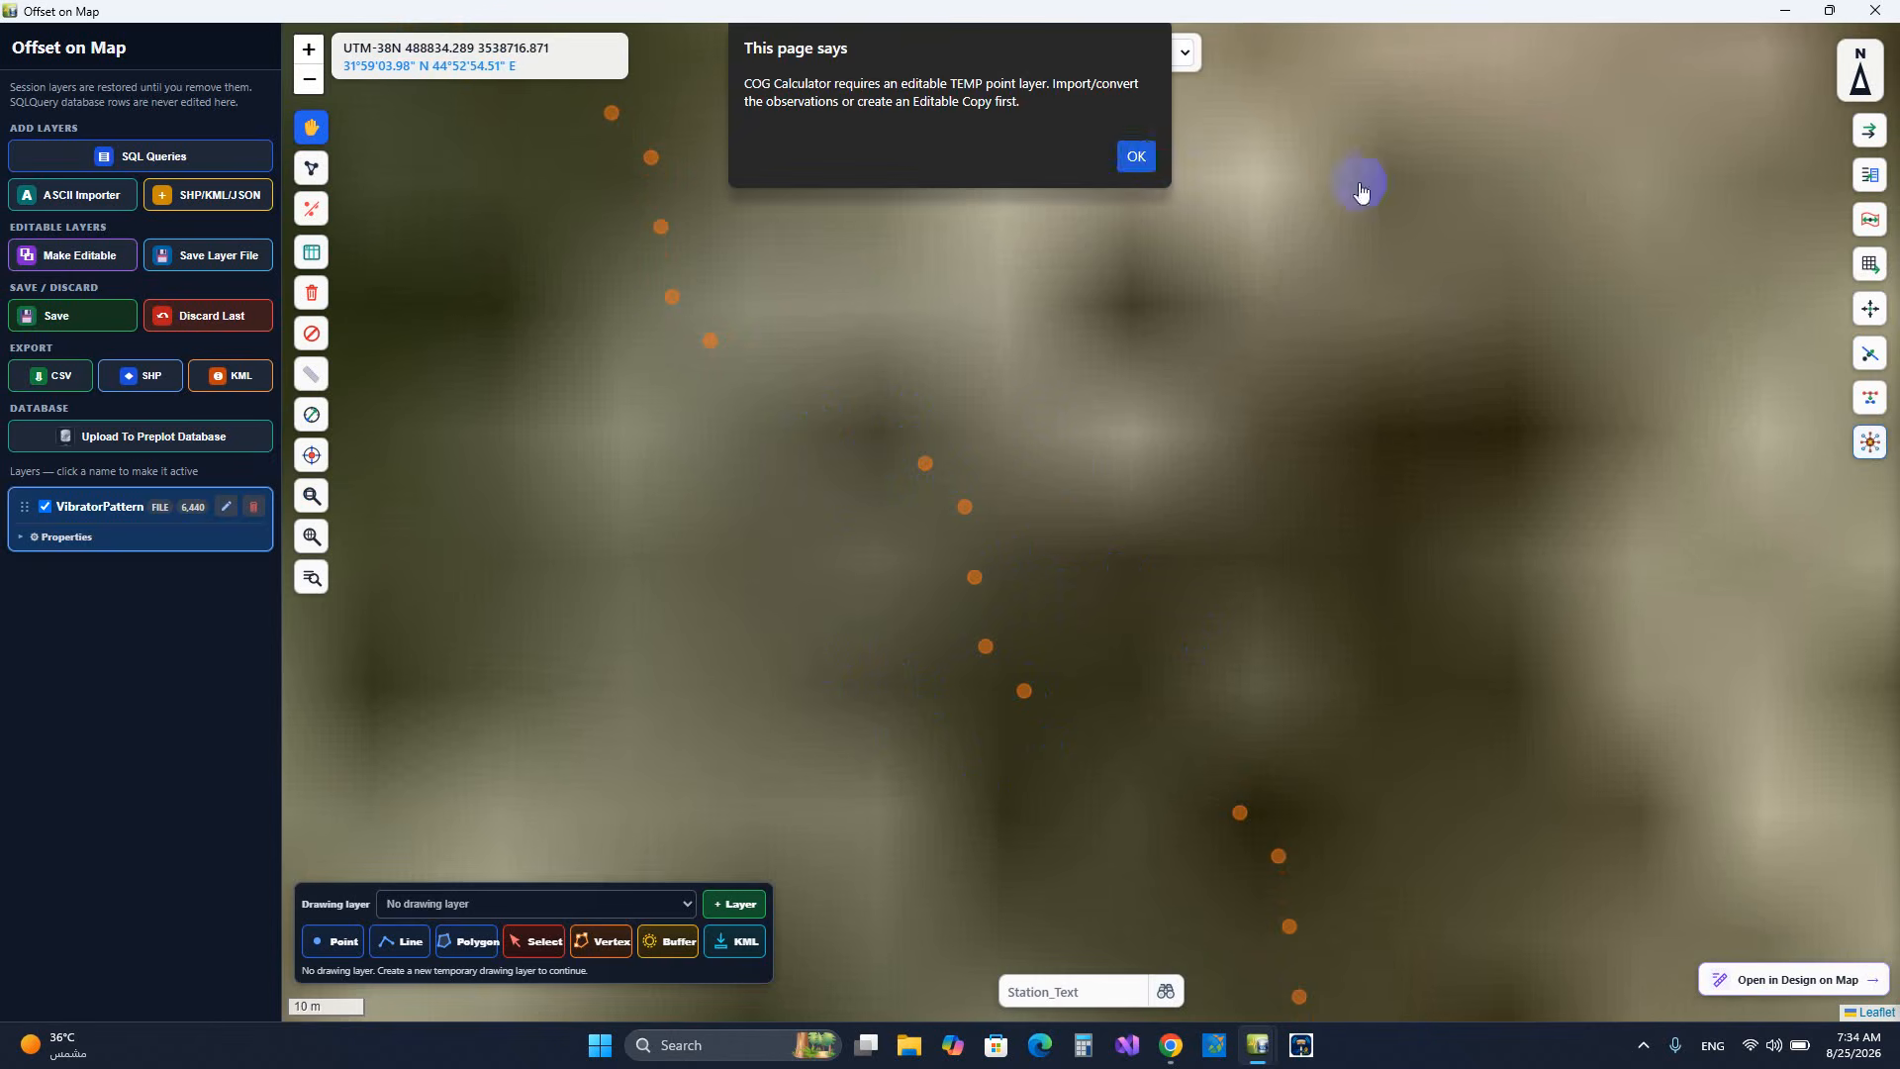
{"action": "left_click", "coordinate": [1143, 163]}
- Convert VibratorPattern into an editable layer with Name as both station fields and 4 bin digits, and remove the imported original
{"action": "left_click", "coordinate": [79, 255]}
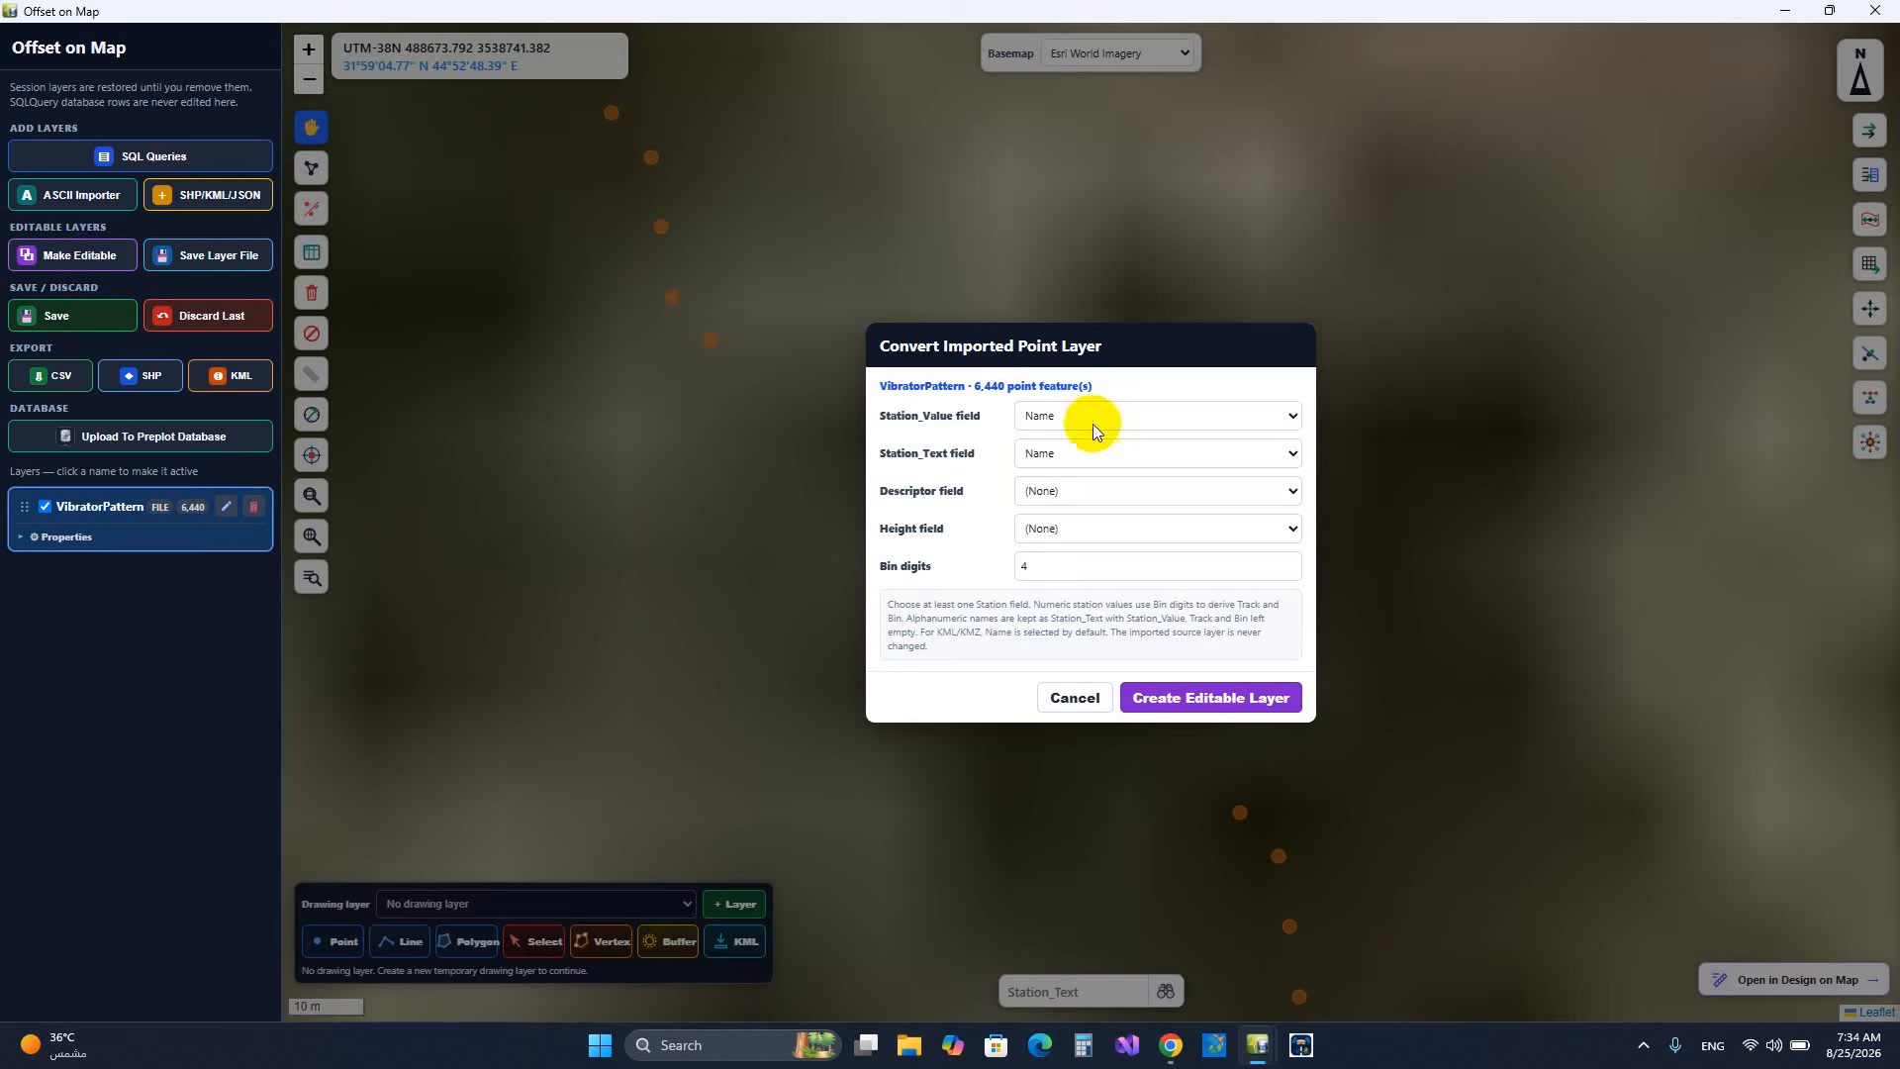
{"action": "left_click", "coordinate": [1185, 704]}
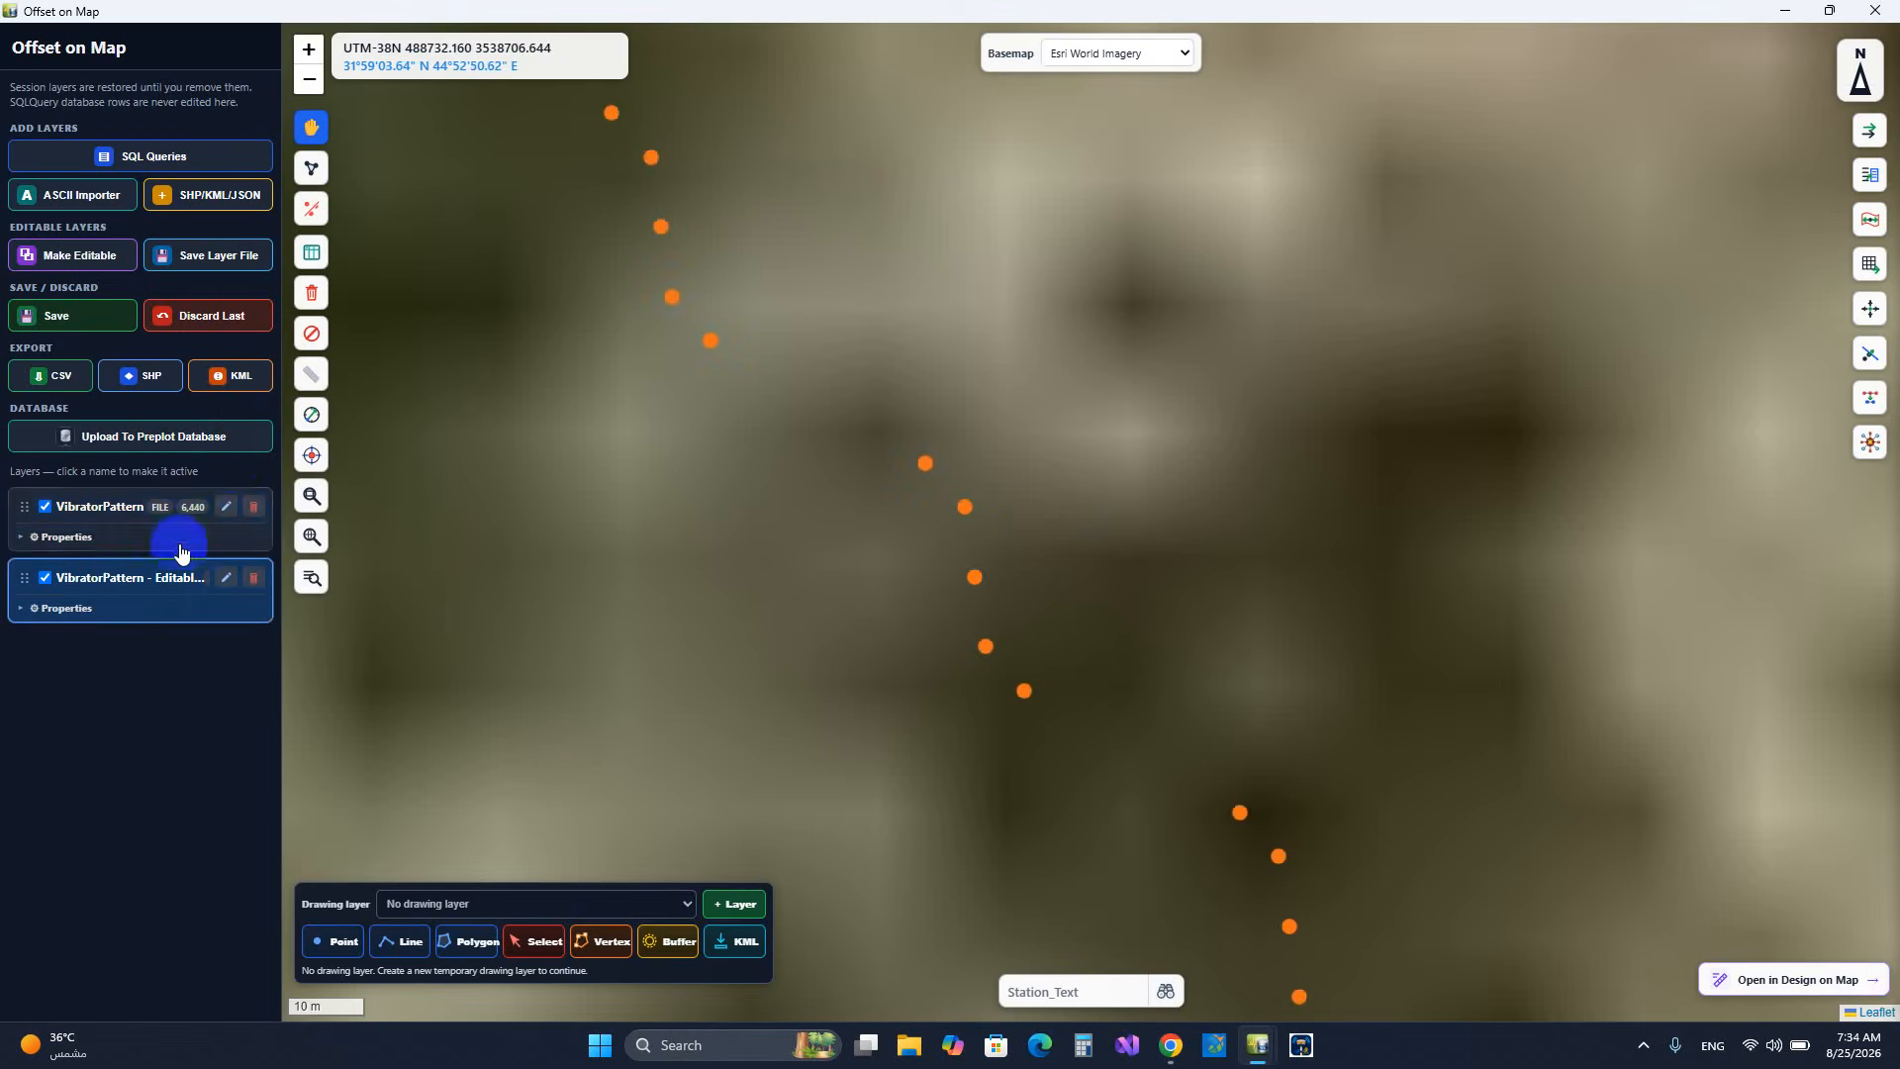
{"action": "left_click", "coordinate": [253, 506]}
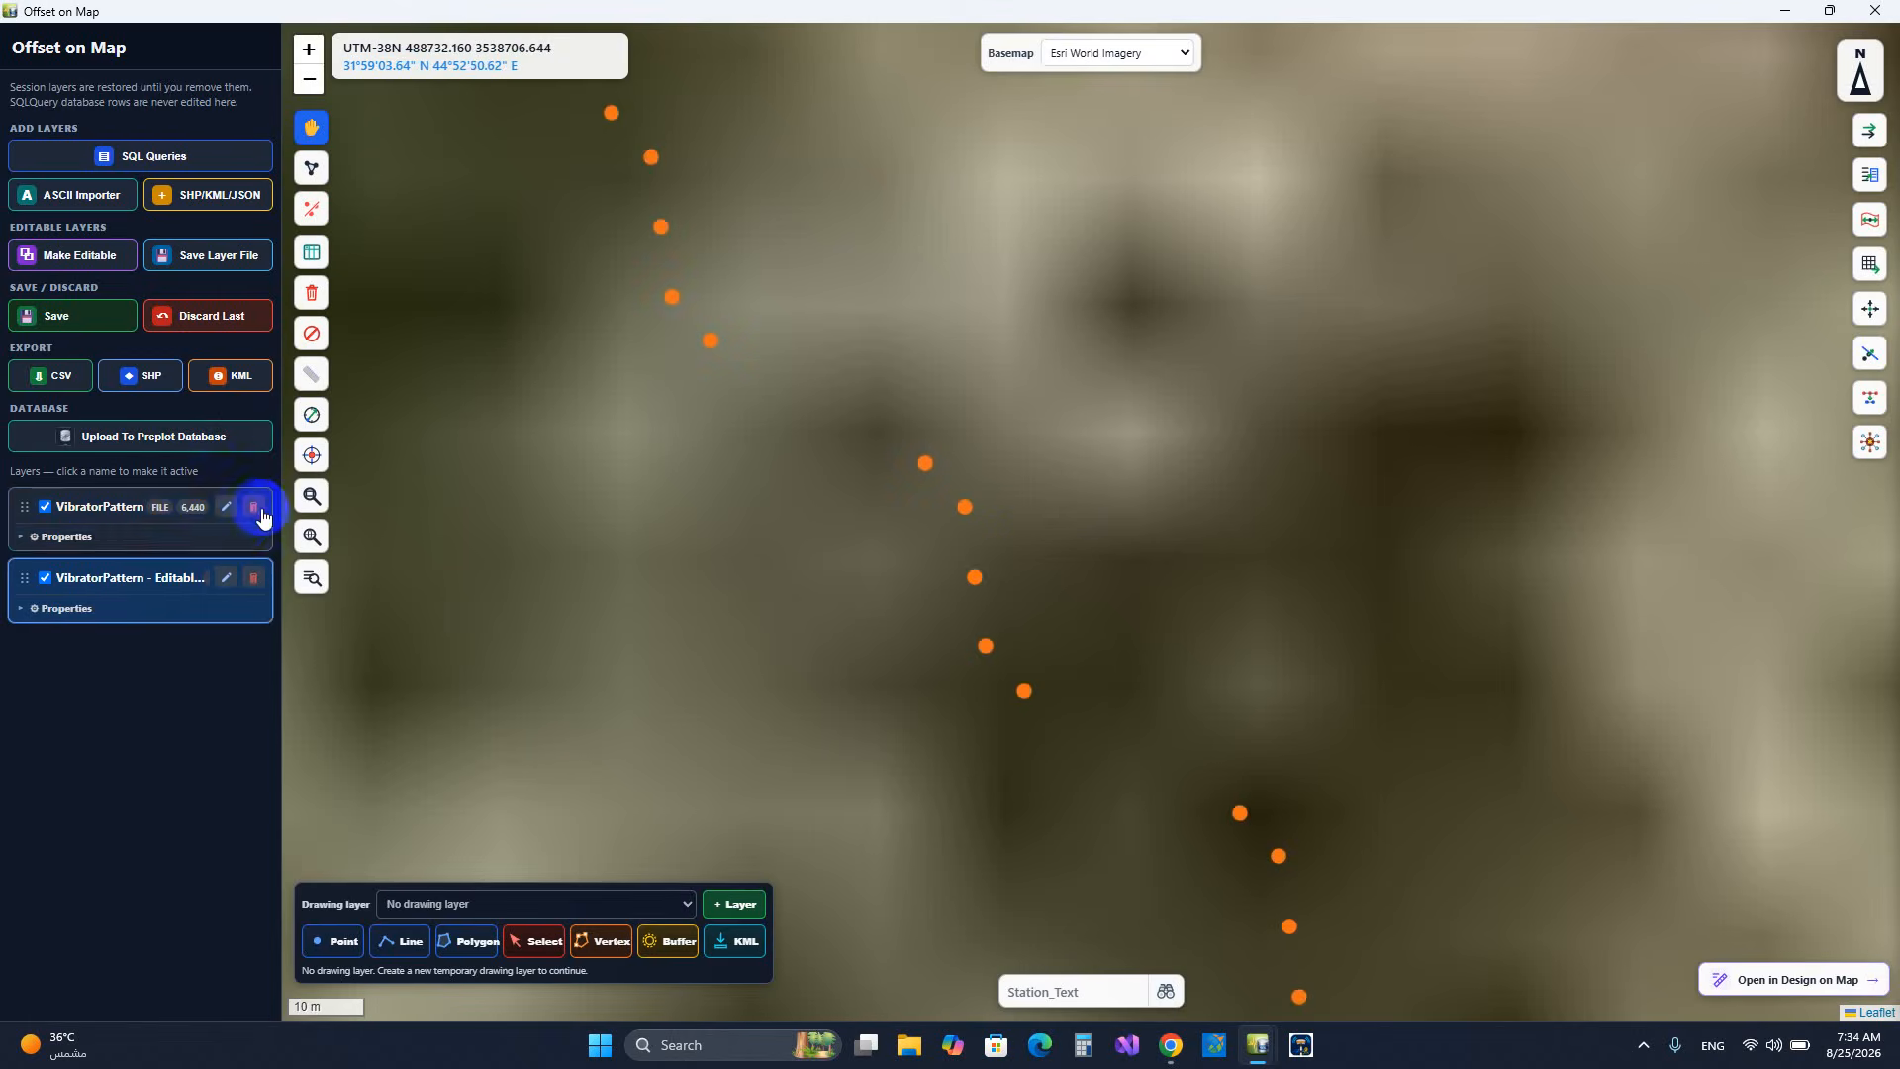
- Review the COG Calculator's observation layer, survey reference and output layer settings for the editable vibrator points, and cancel it
{"action": "left_click", "coordinate": [1869, 442]}
{"action": "left_click", "coordinate": [1103, 396]}
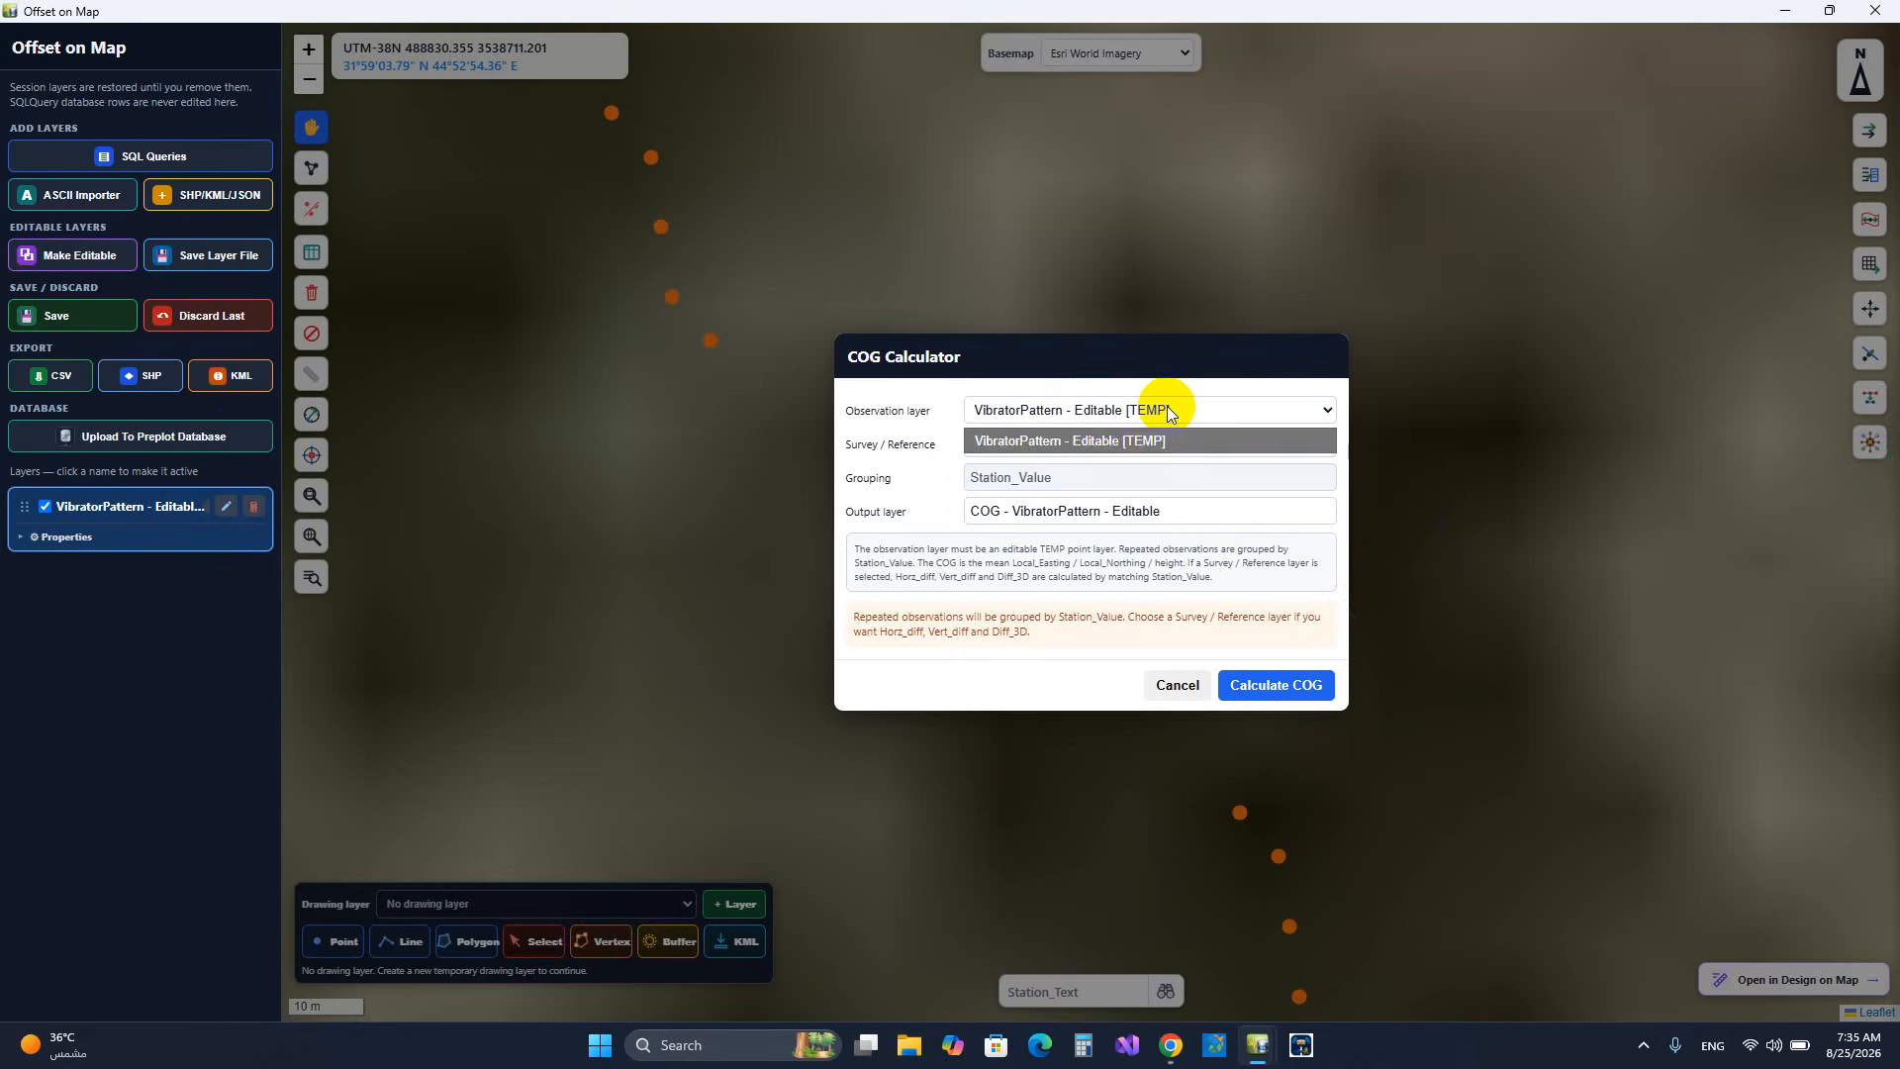
{"action": "left_click", "coordinate": [1119, 418]}
{"action": "left_click", "coordinate": [1124, 448]}
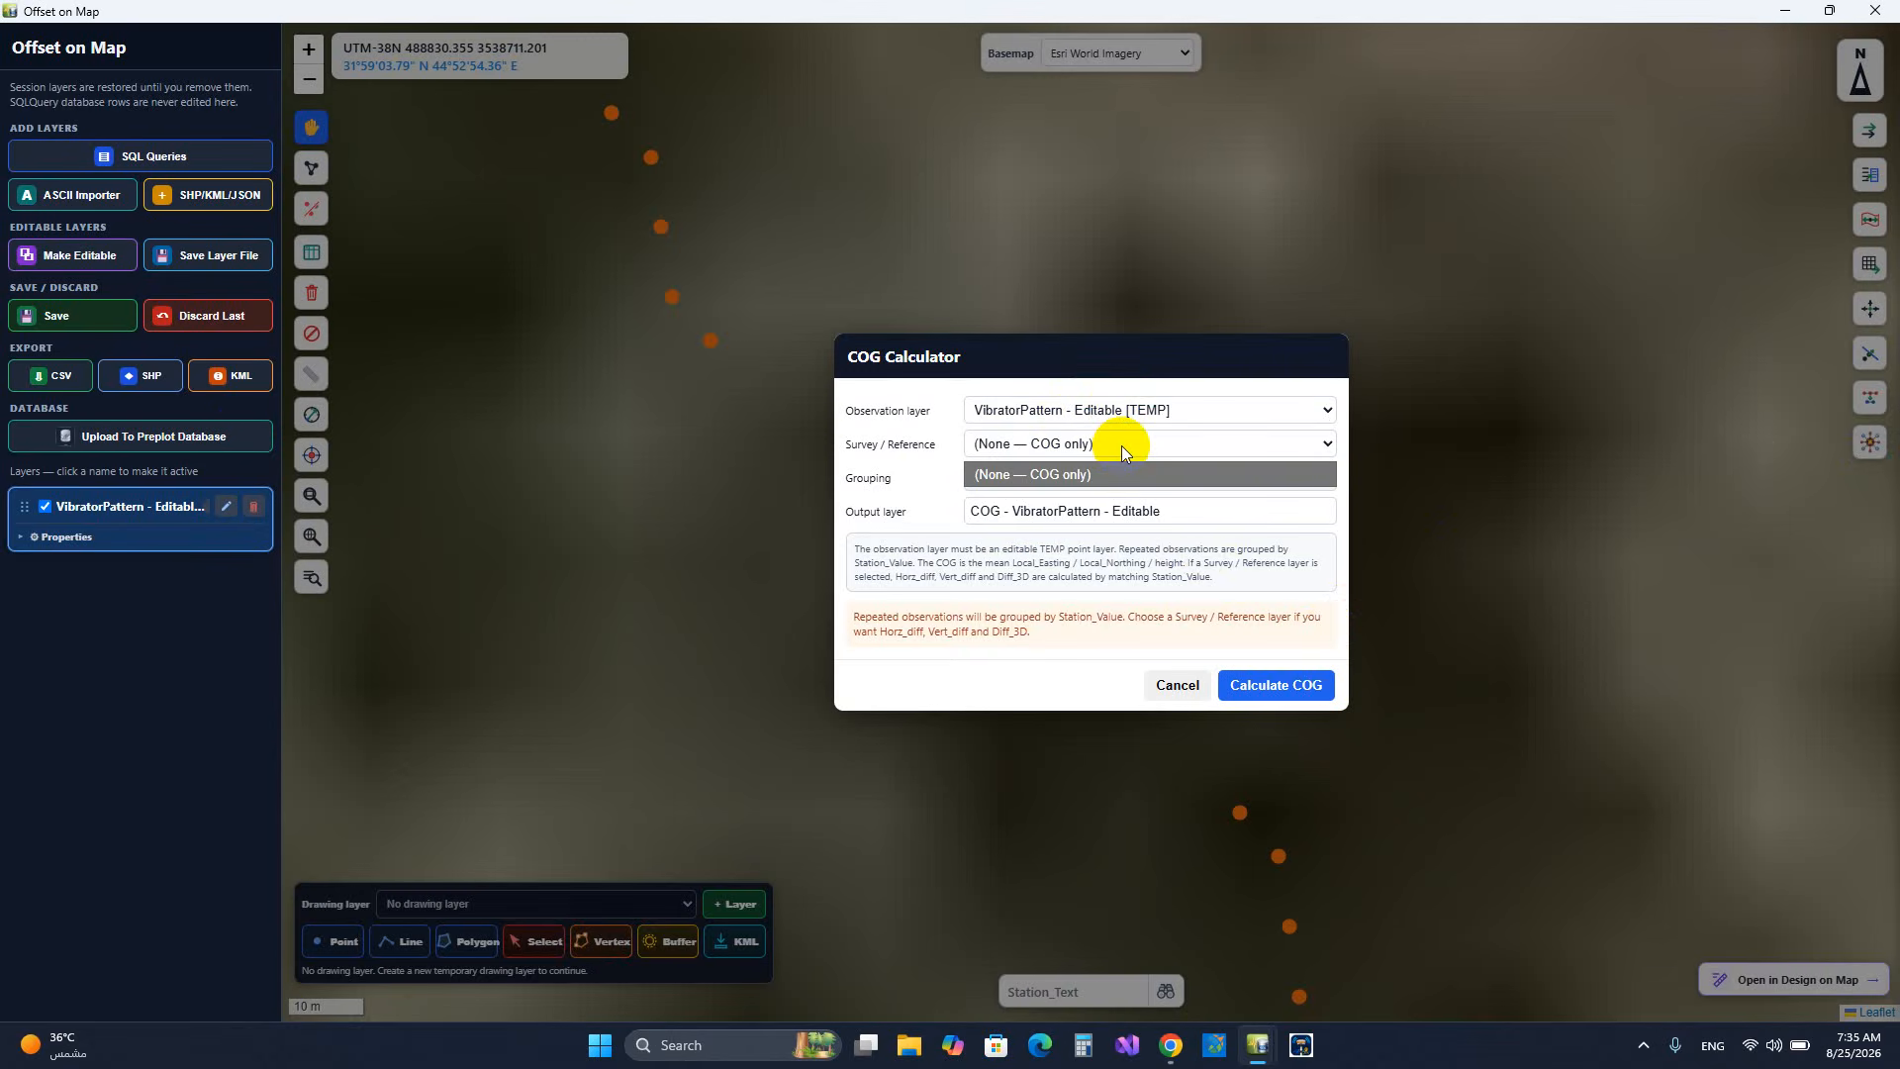
{"action": "left_click", "coordinate": [1120, 474]}
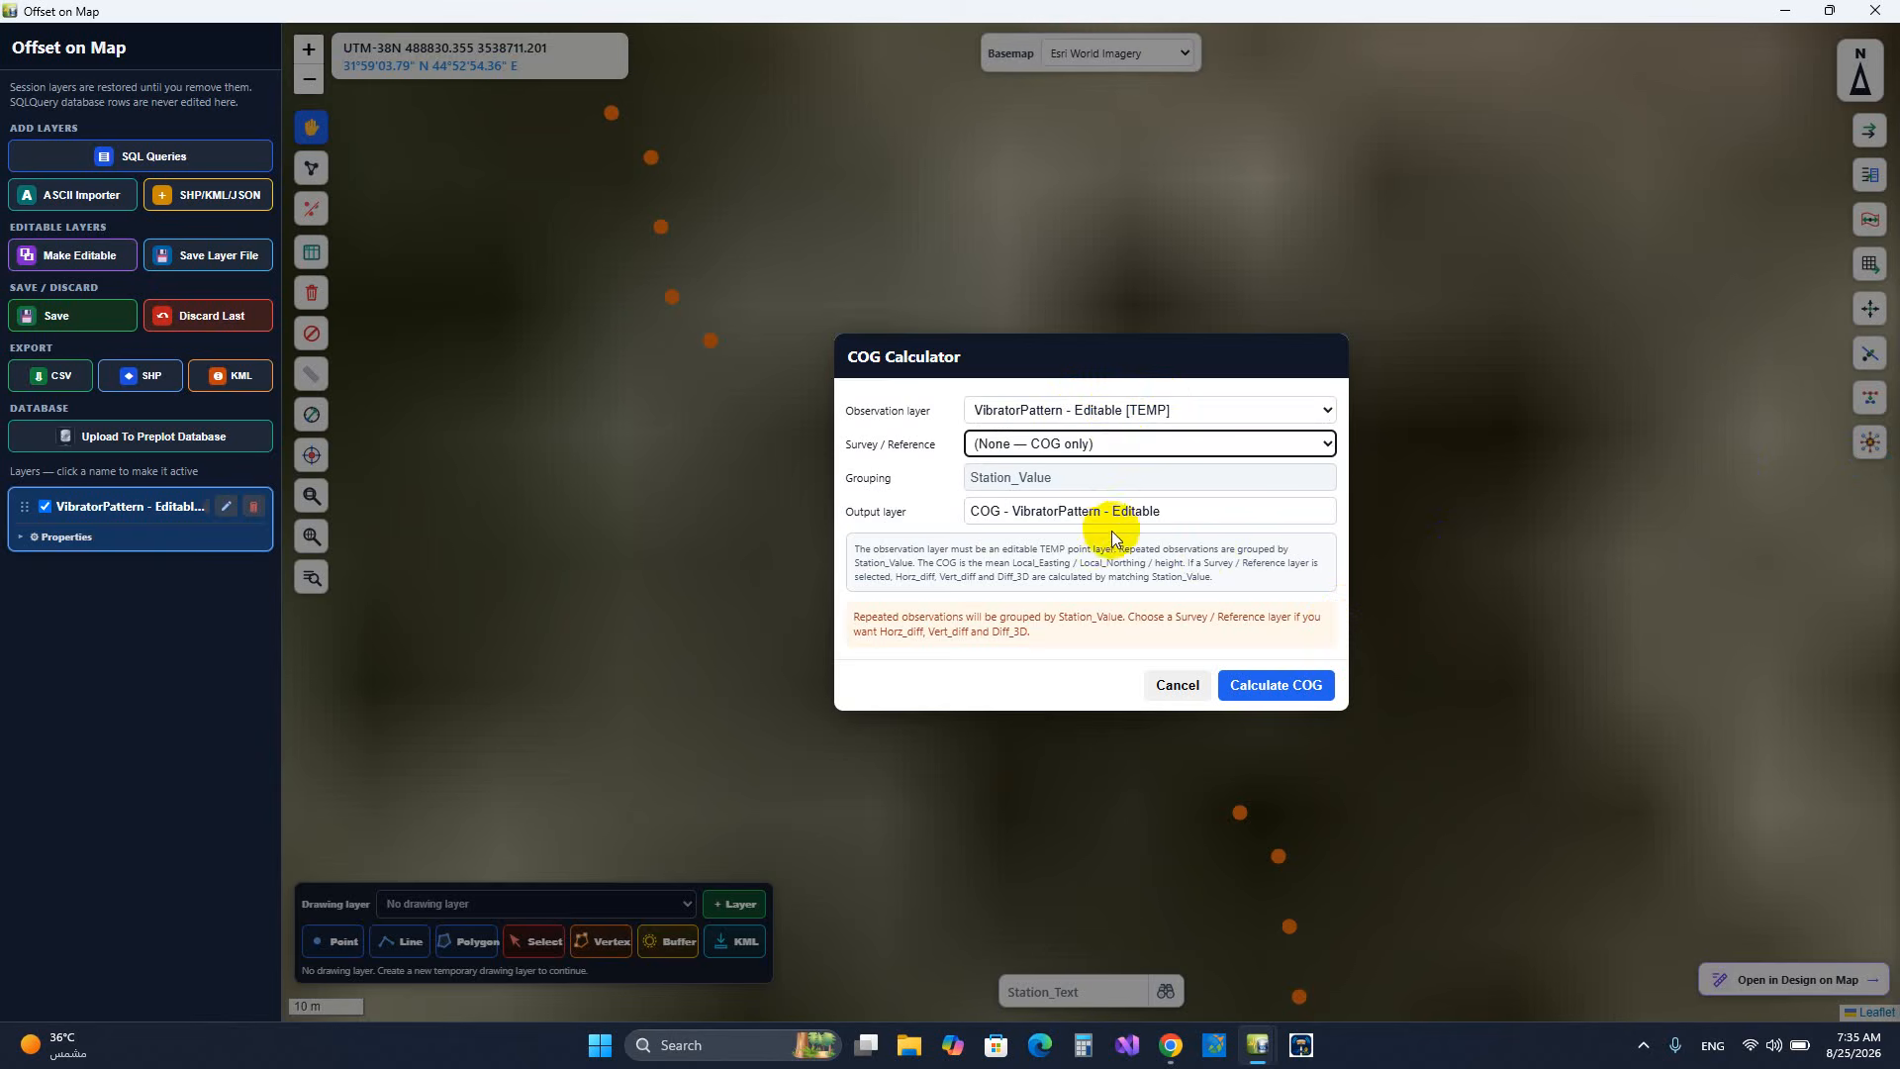
{"action": "left_click", "coordinate": [1119, 511]}
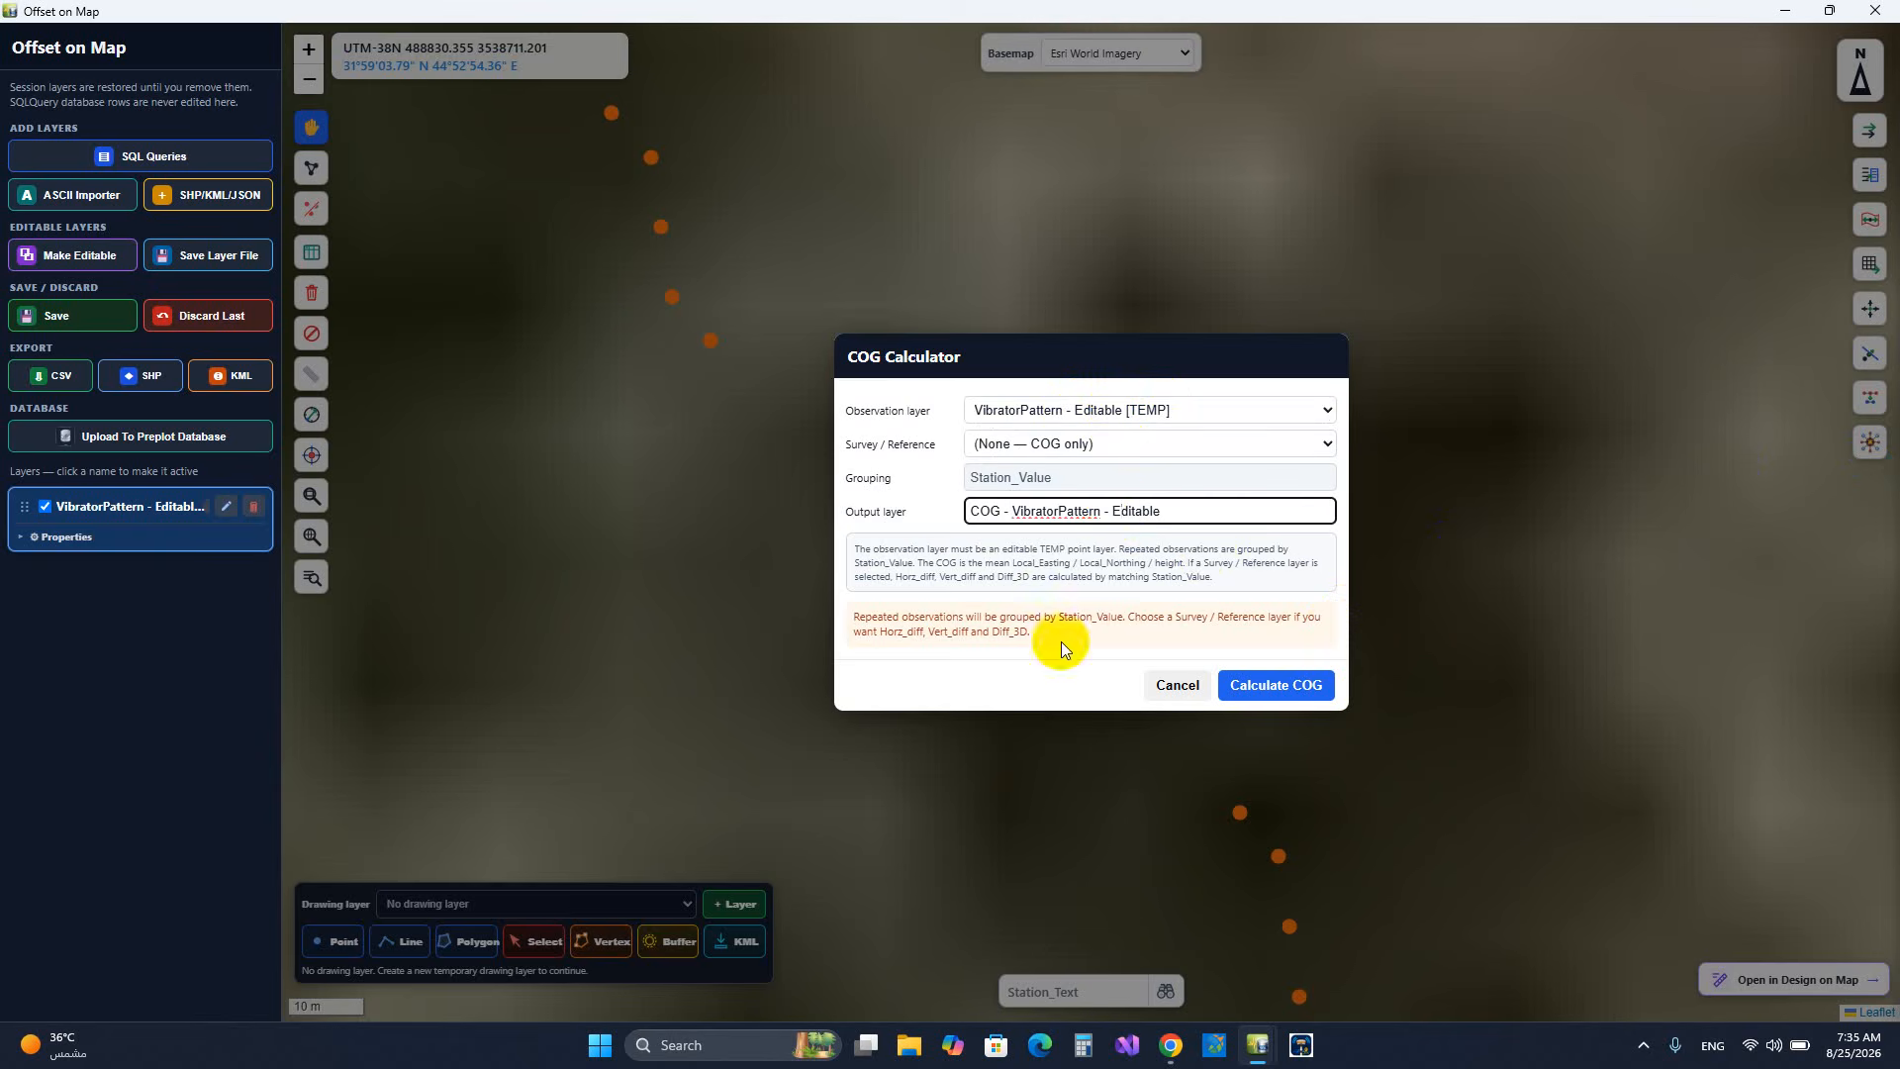
{"action": "left_click", "coordinate": [1177, 683]}
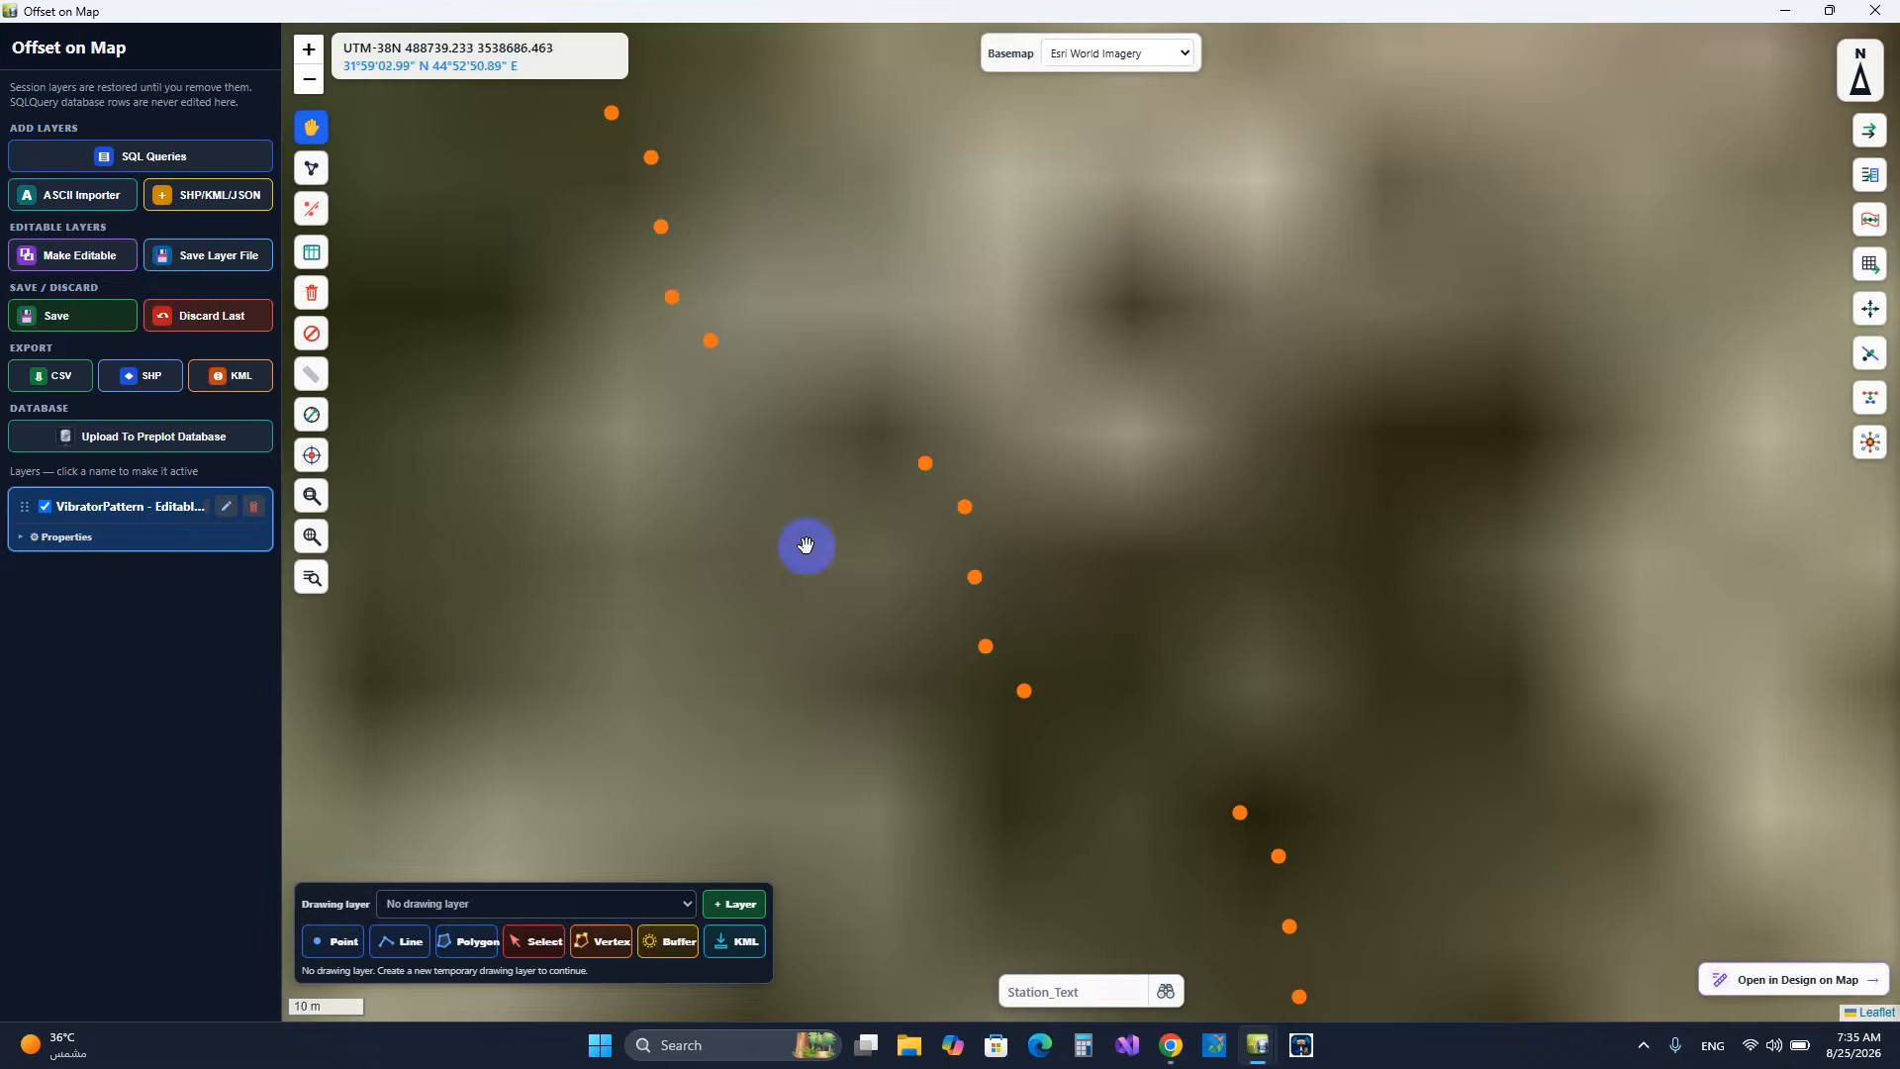
- Remove the VibratorPattern - Editable layer from the map
{"action": "left_click", "coordinate": [253, 507]}
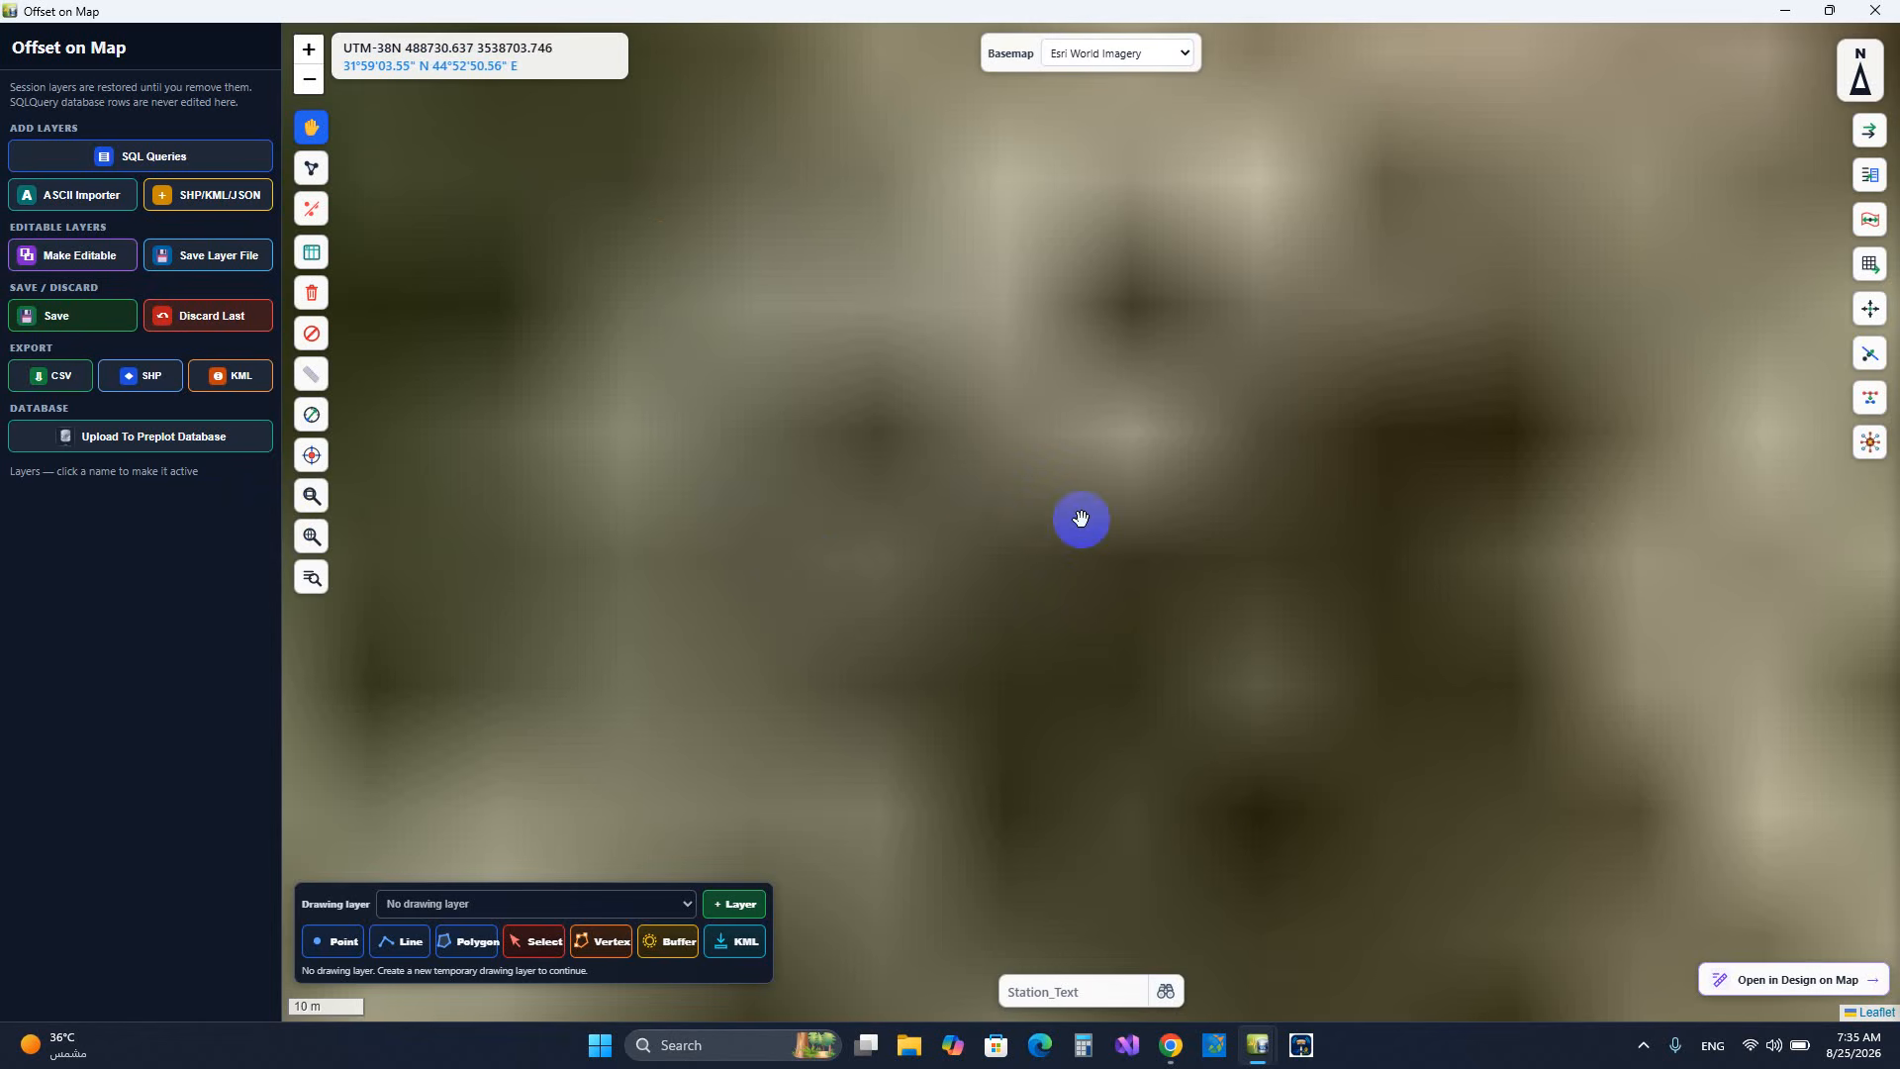
{"action": "scroll", "coordinate": [1081, 519], "scroll_direction": "down", "scroll_amount": 7}
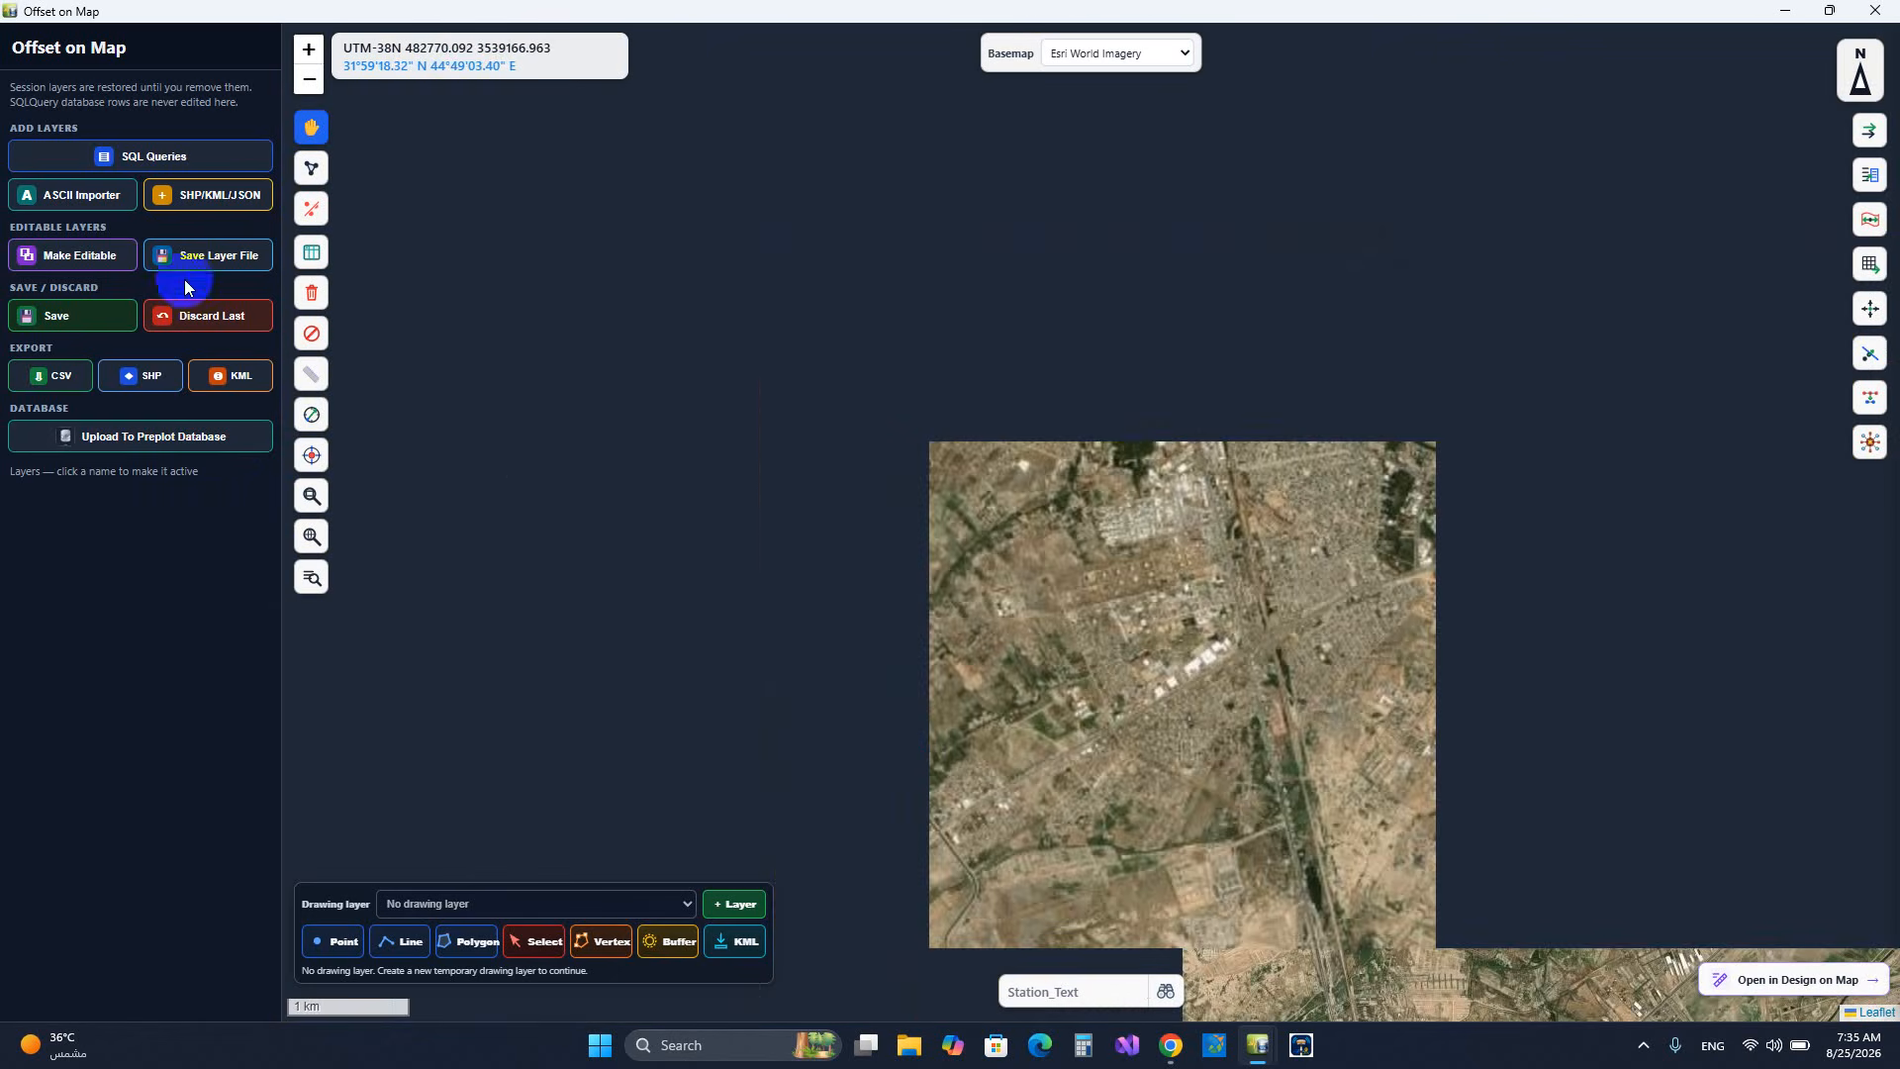
- Load the Query 28 - Line Pre layer from the SQL queries, convert it into an editable layer, and remove the original
{"action": "left_click", "coordinate": [163, 158]}
{"action": "left_click", "coordinate": [1228, 579]}
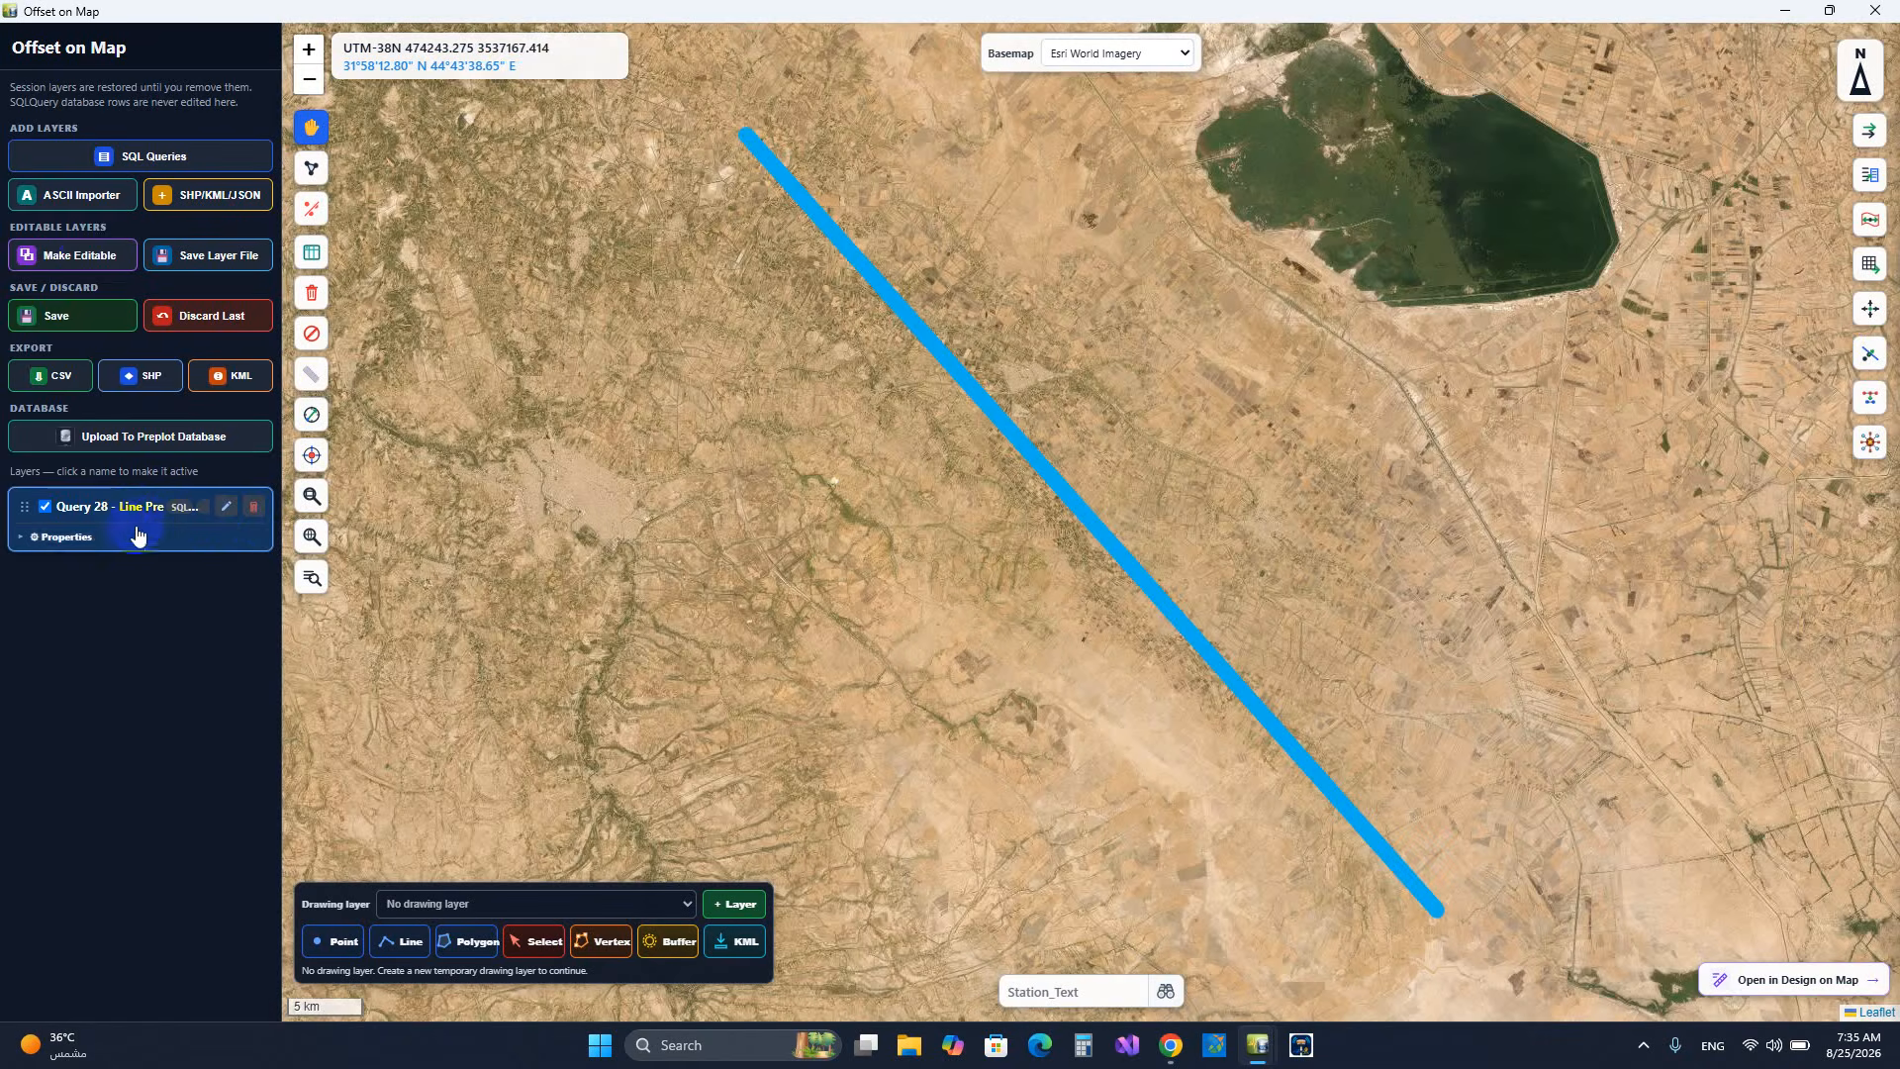
{"action": "left_click", "coordinate": [76, 255]}
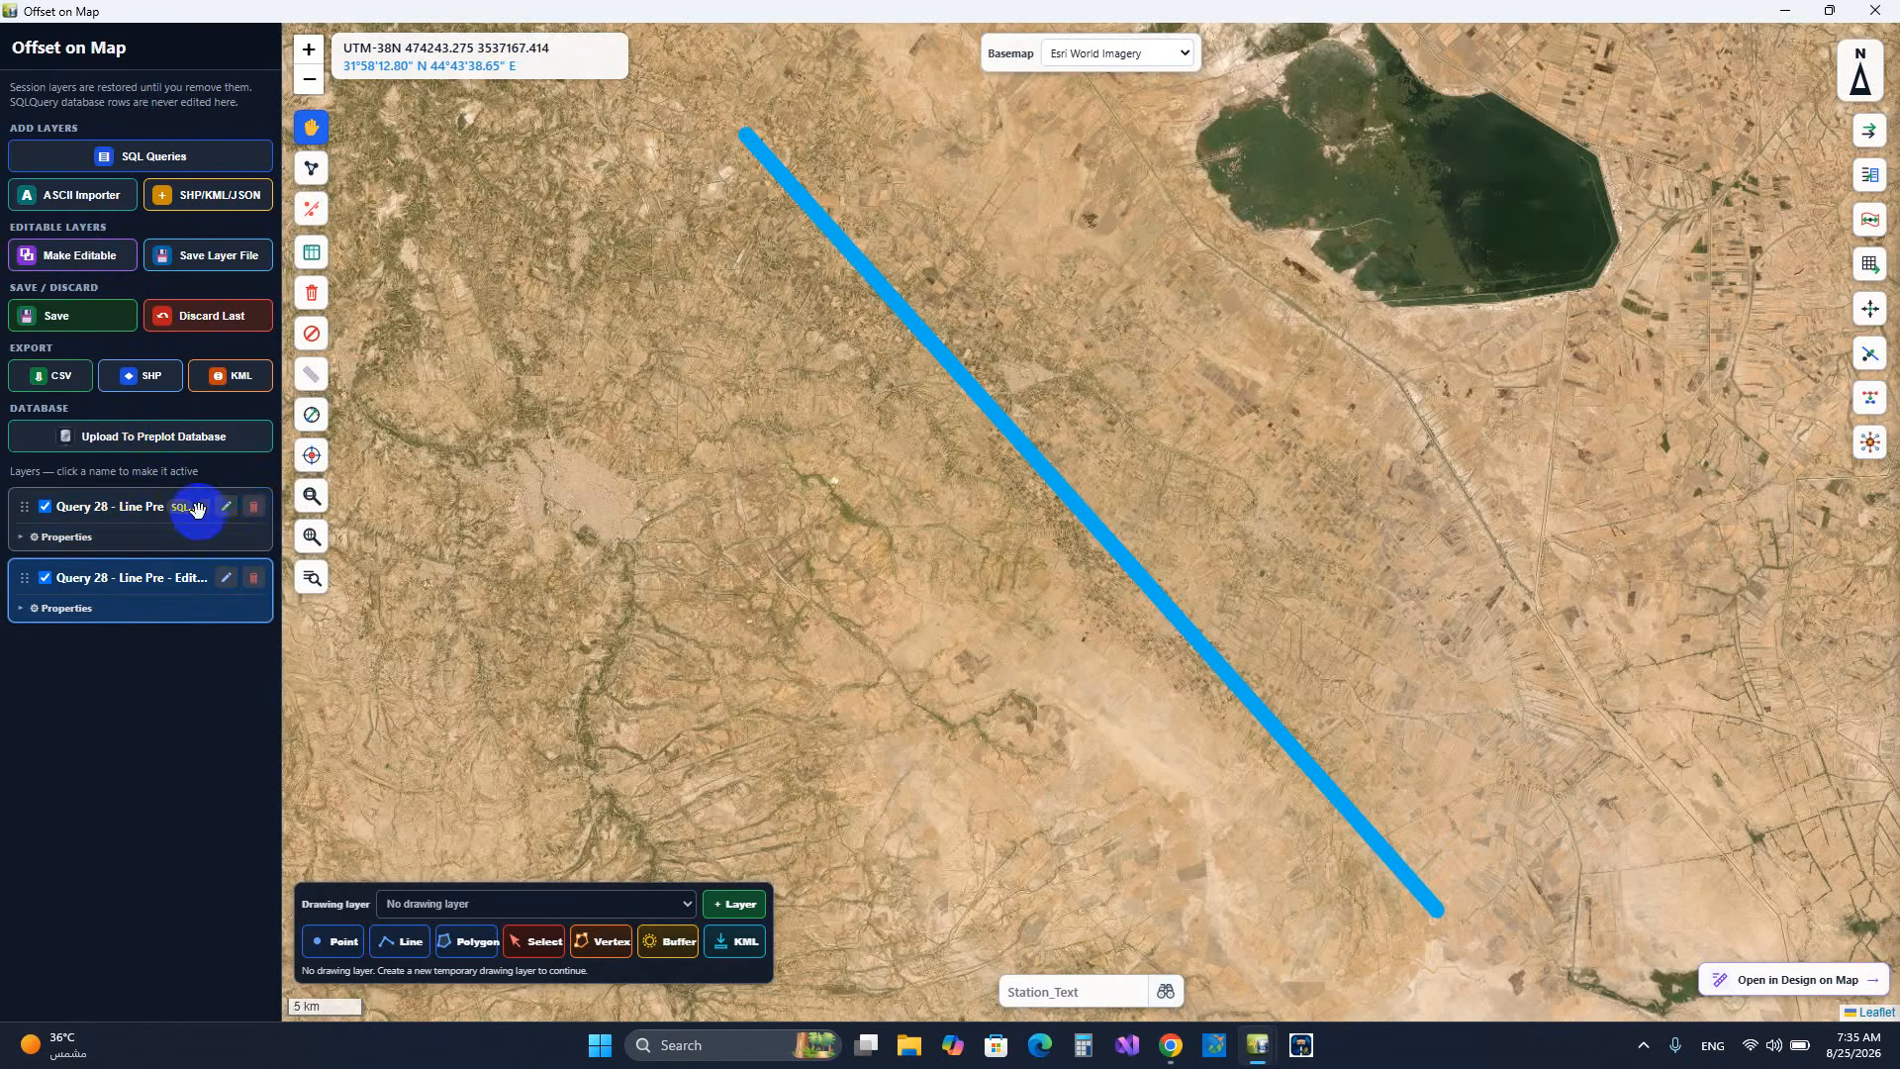
{"action": "left_click", "coordinate": [254, 508]}
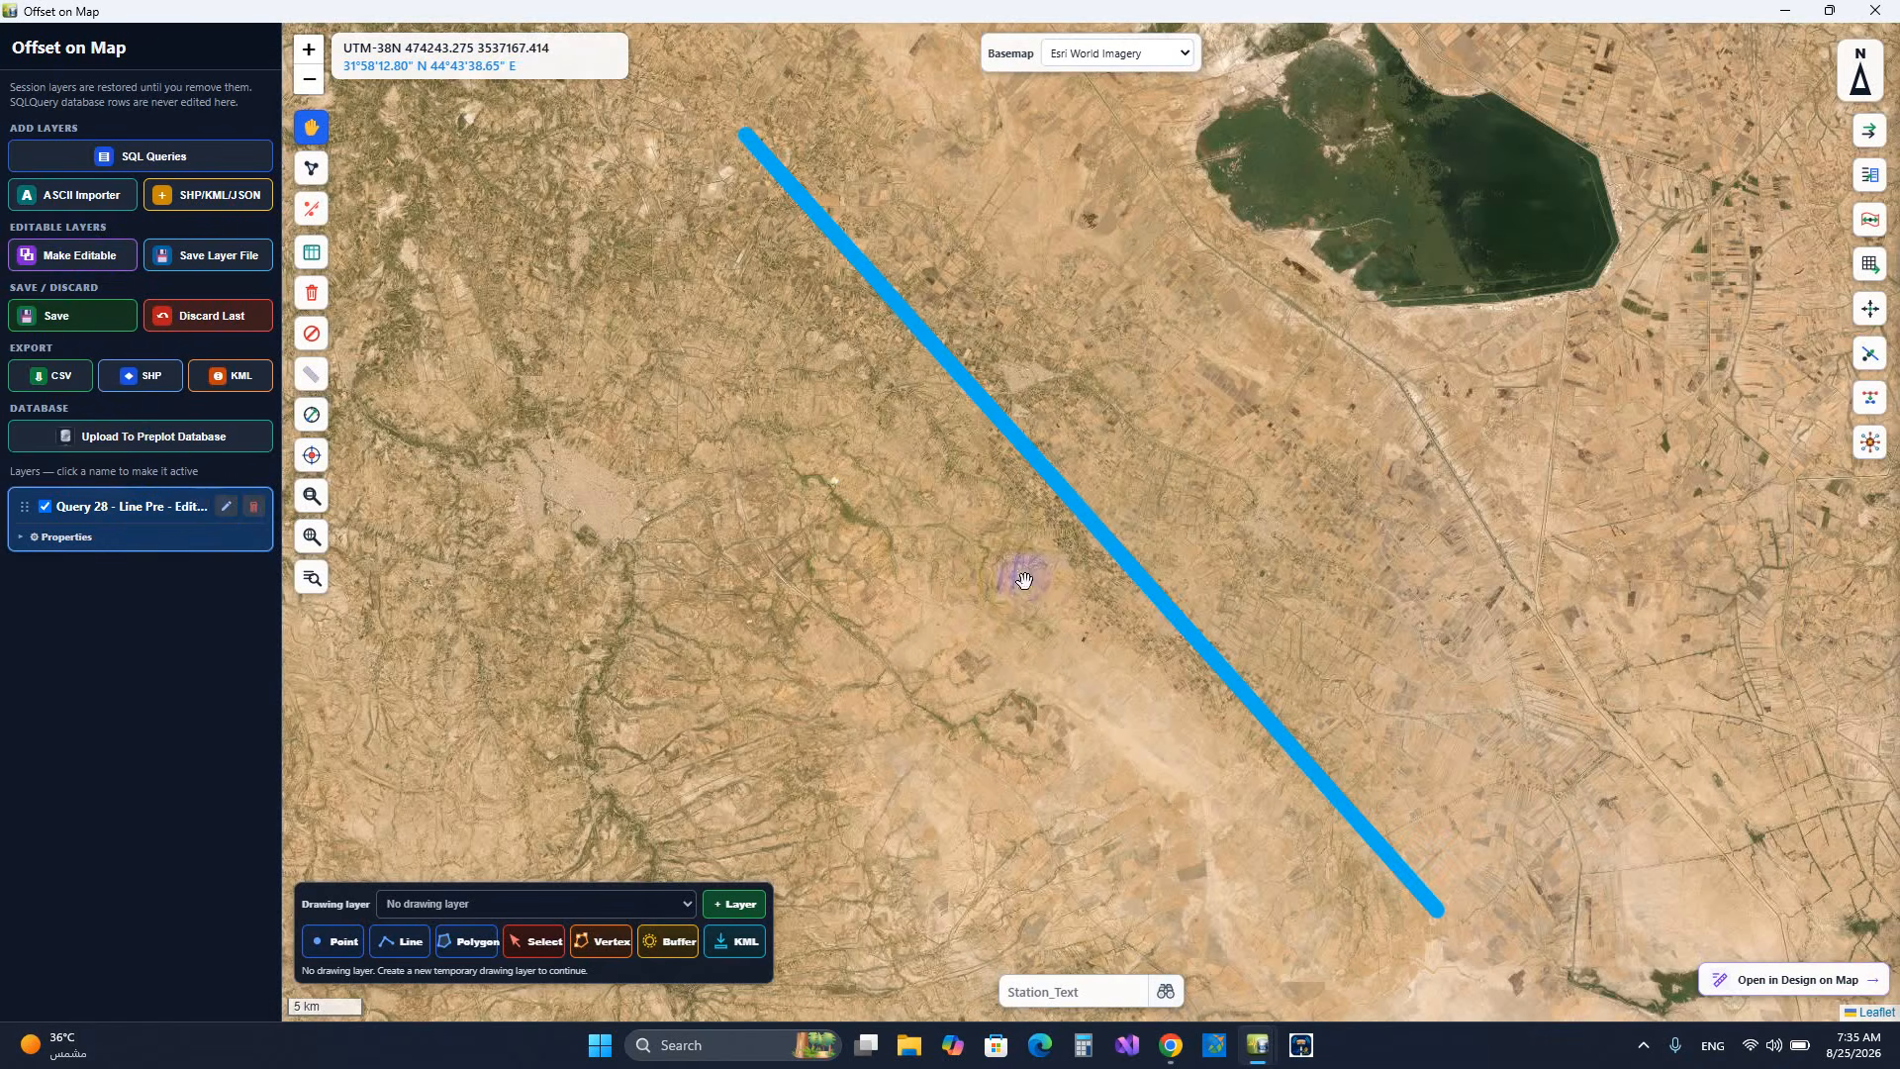
- Open Interactive Offset for the editable Query 28 - Line Pre layer and set the offset mode to Deflection Angle Offset
{"action": "left_click", "coordinate": [1869, 129]}
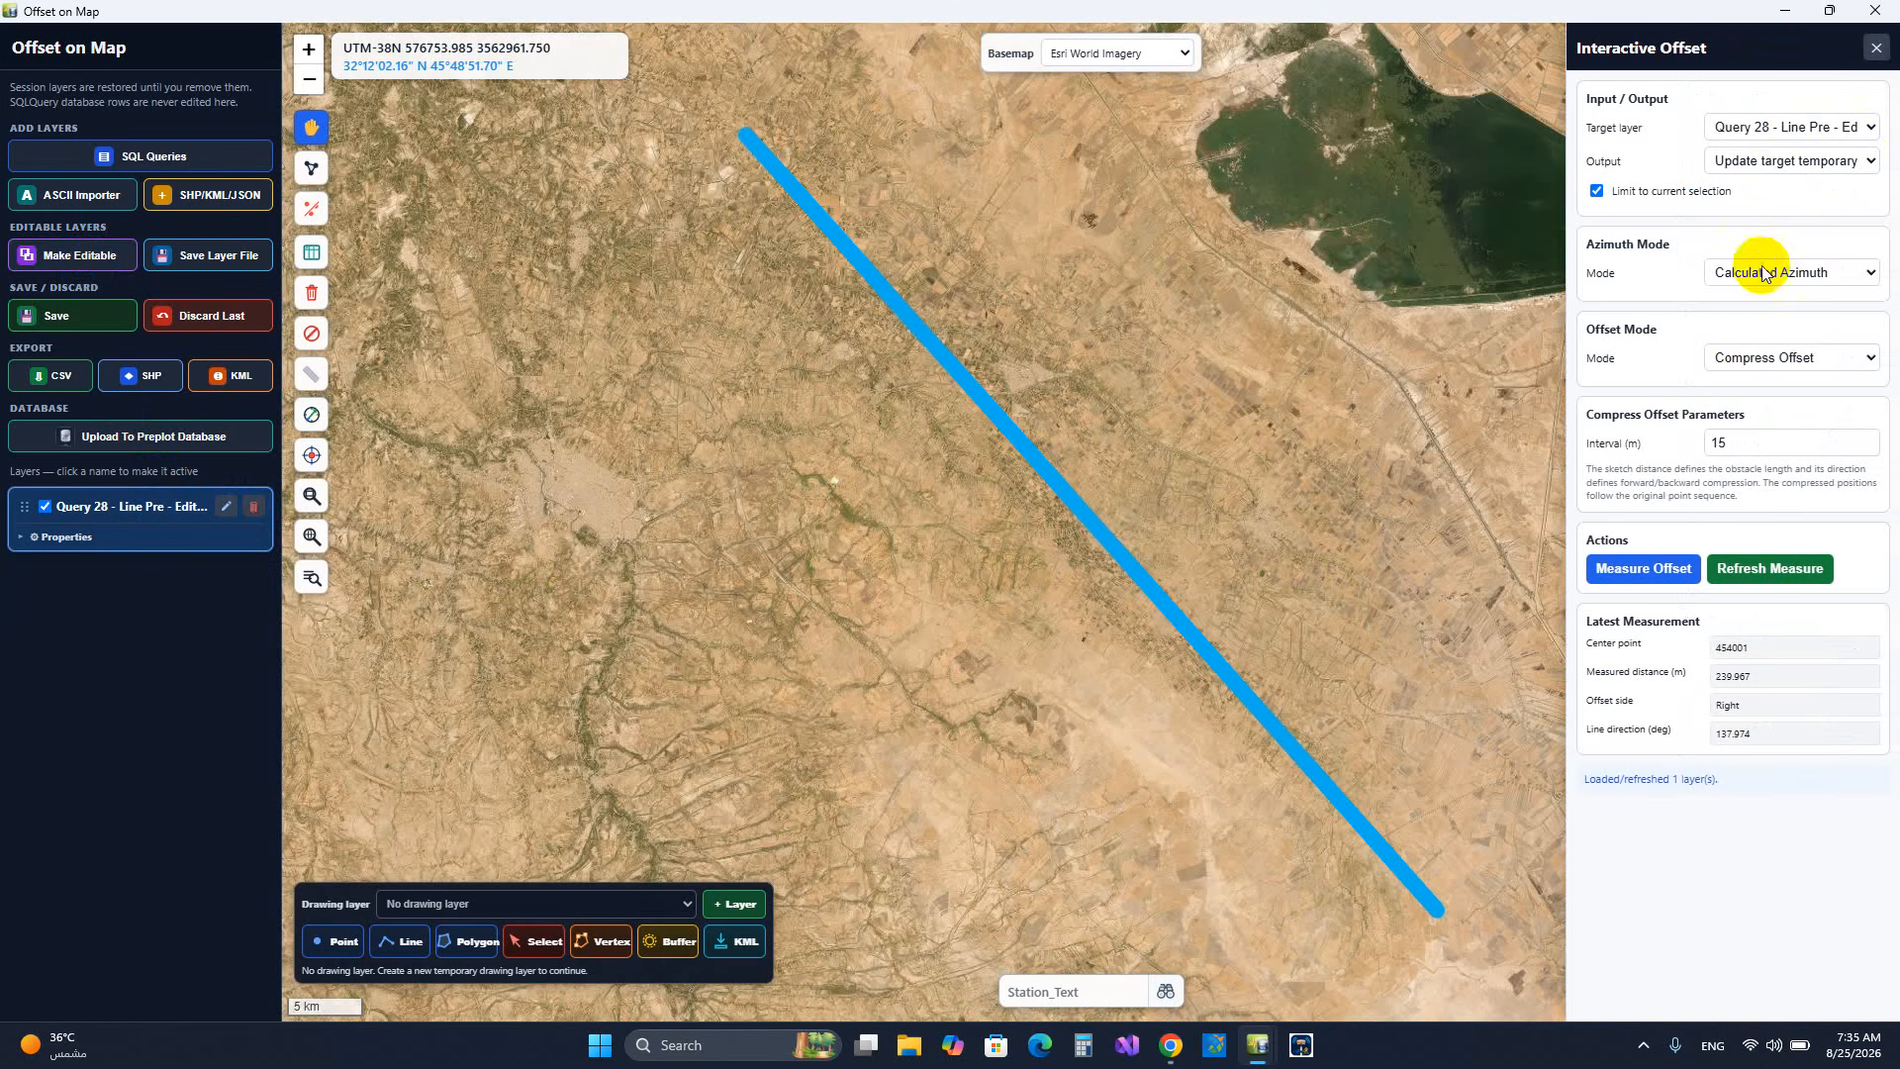
{"action": "left_click", "coordinate": [1755, 357]}
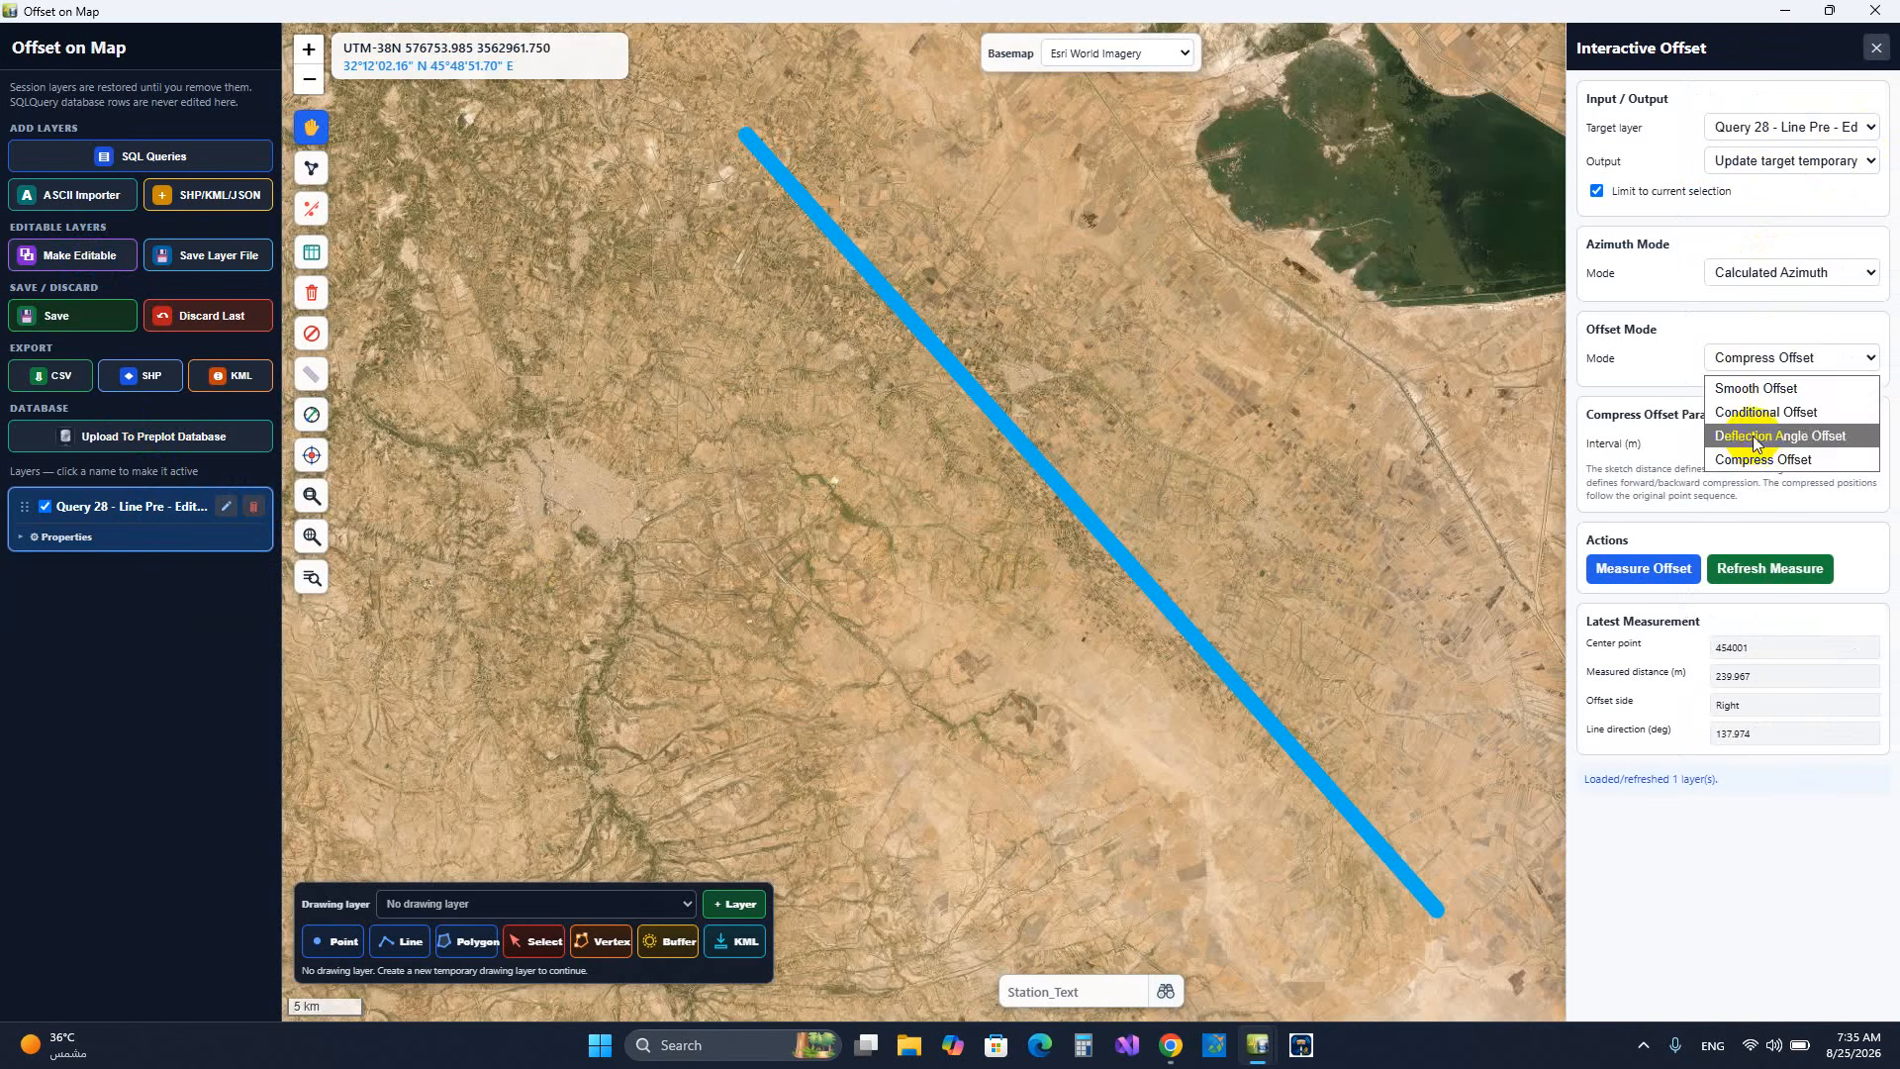
{"action": "left_click", "coordinate": [1756, 437]}
- Try to apply a deflection angle offset of about 1095 m to the line's left side, limited to the current selection
{"action": "left_click", "coordinate": [1623, 562]}
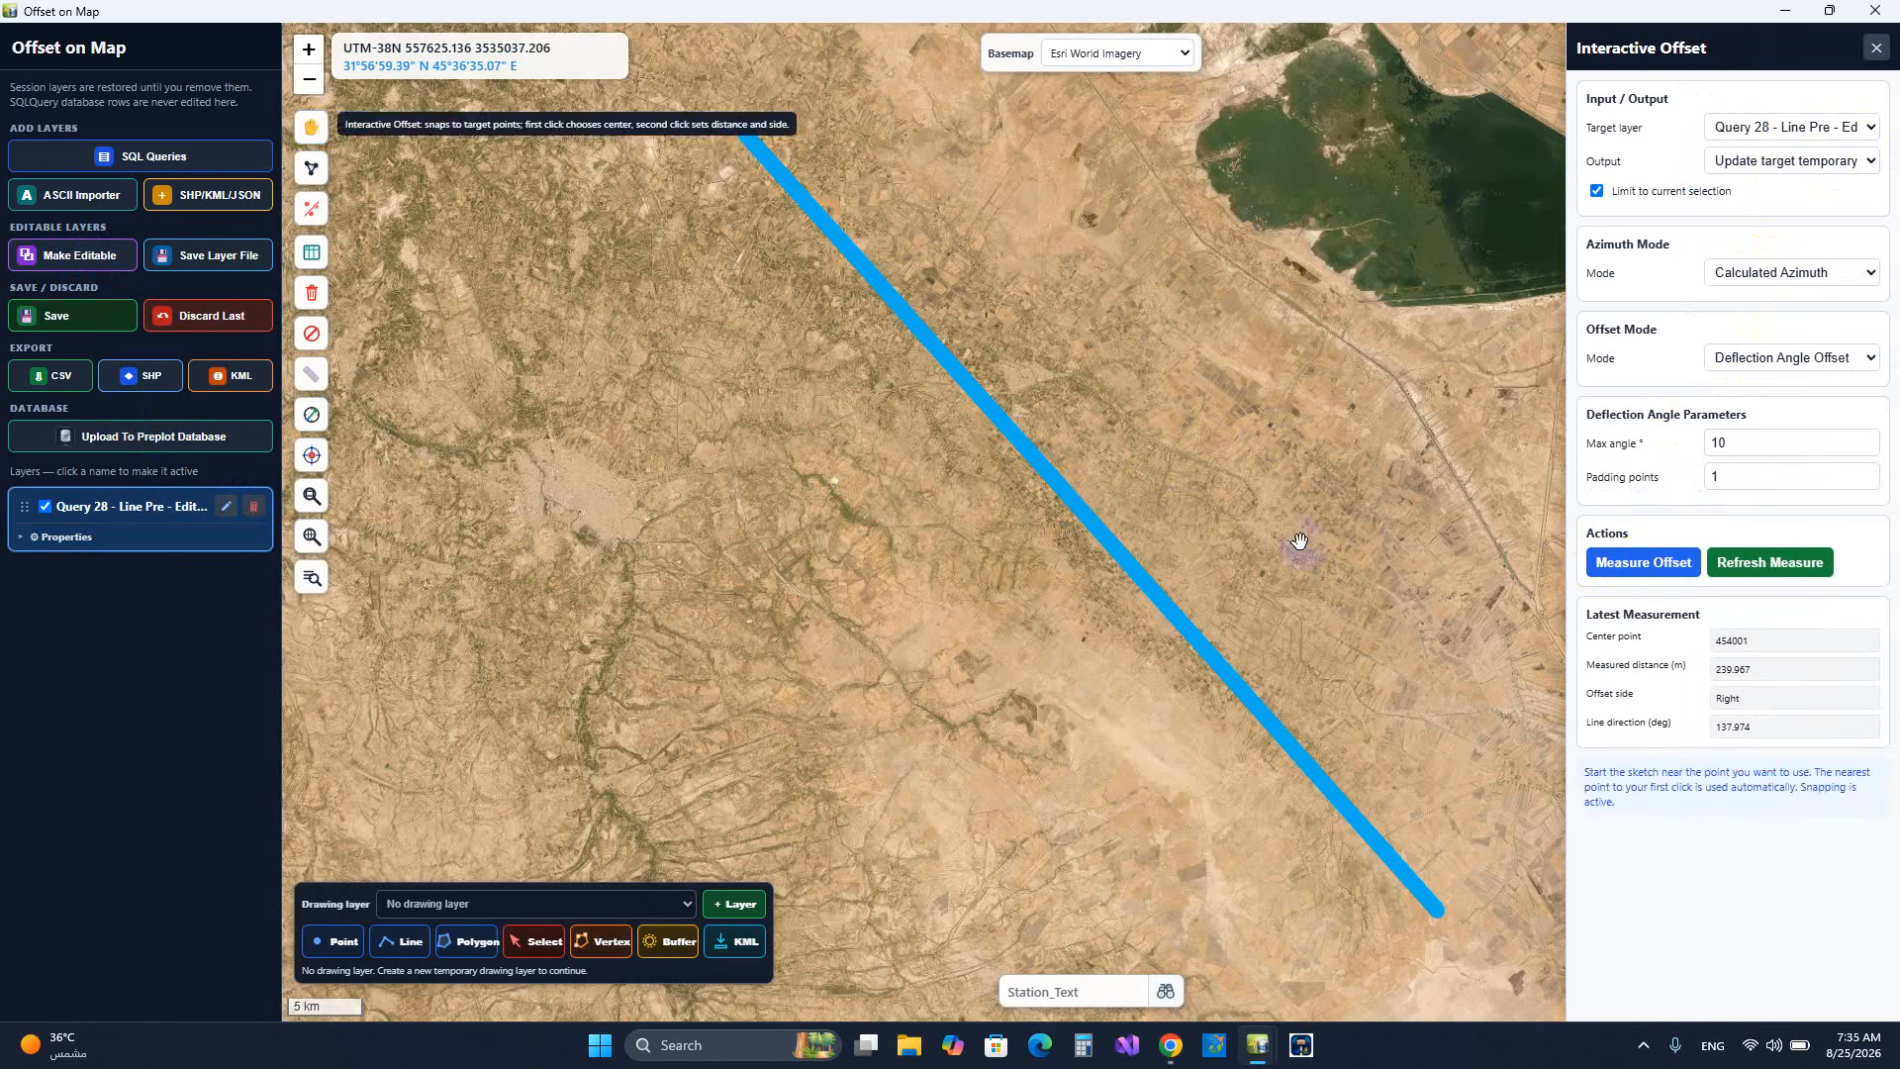
{"action": "left_click", "coordinate": [1152, 489]}
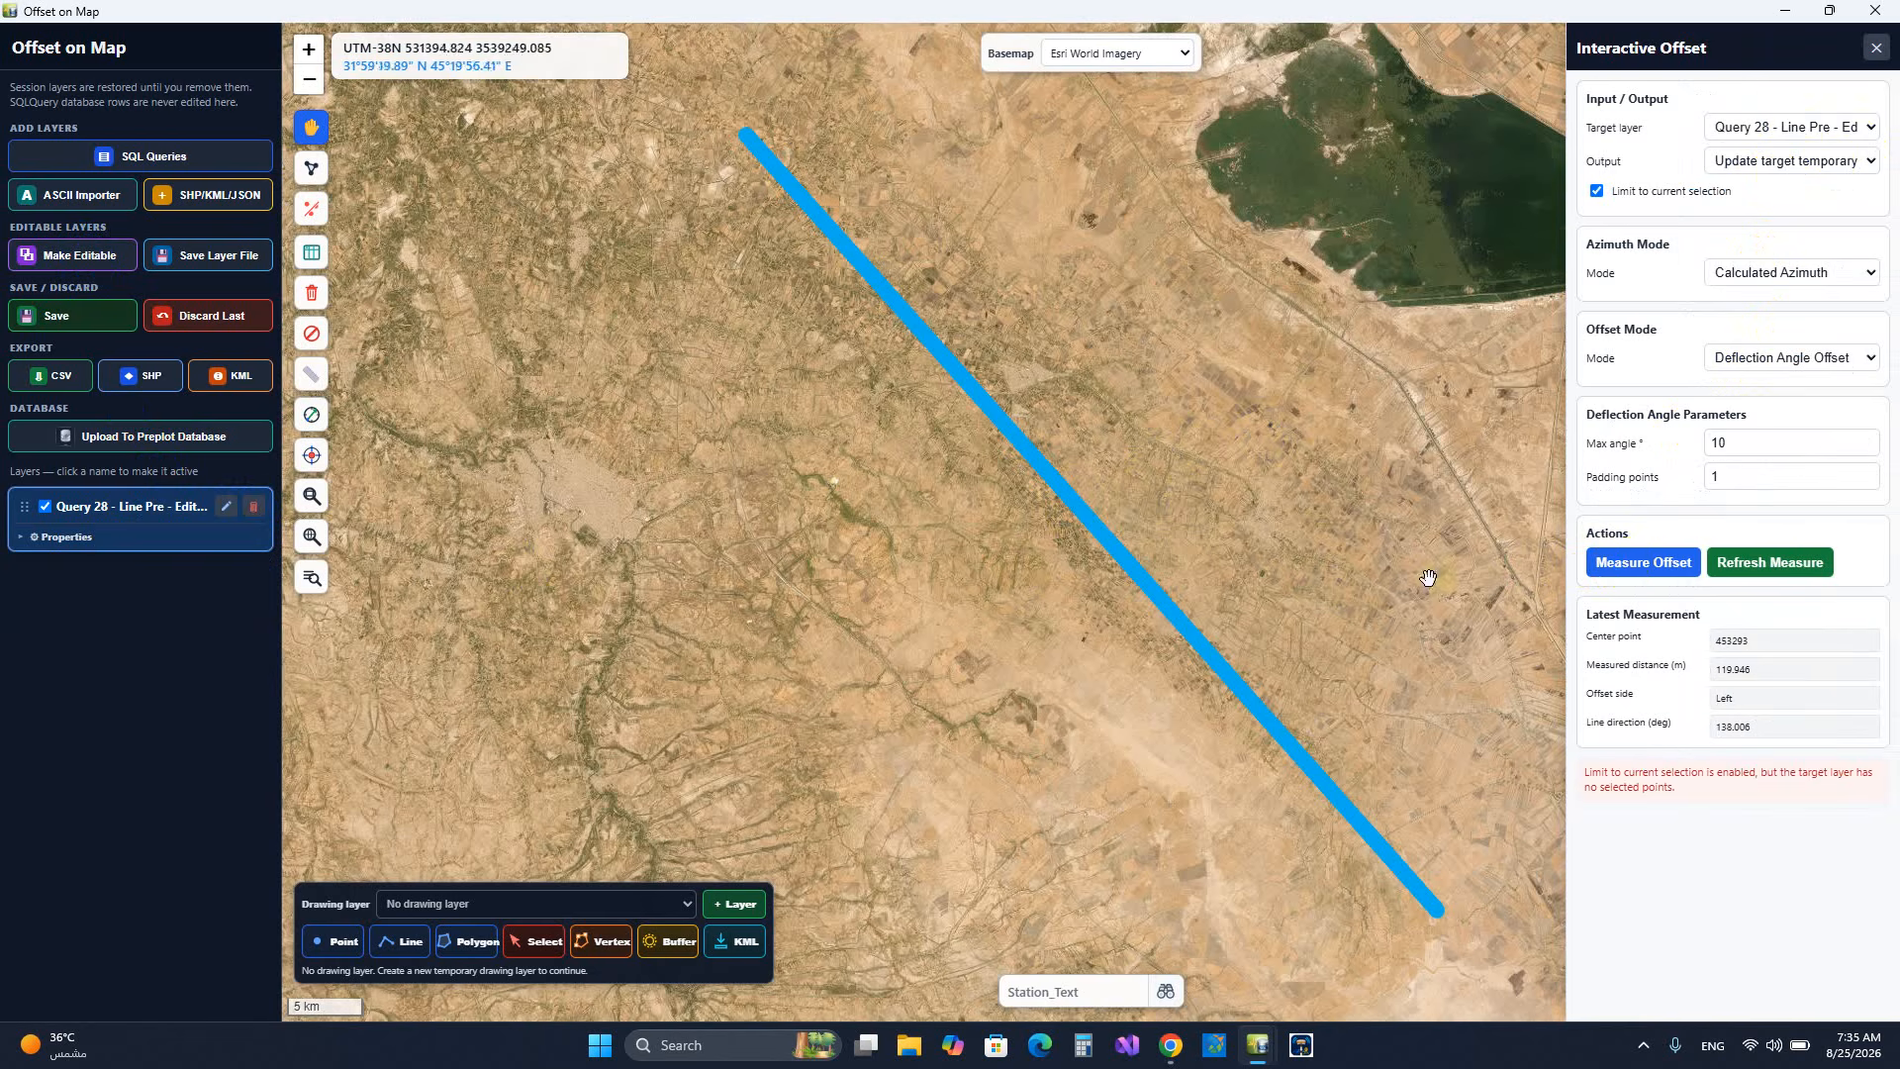
{"action": "left_click", "coordinate": [1643, 562]}
{"action": "scroll", "coordinate": [1201, 494], "scroll_direction": "up", "scroll_amount": 3}
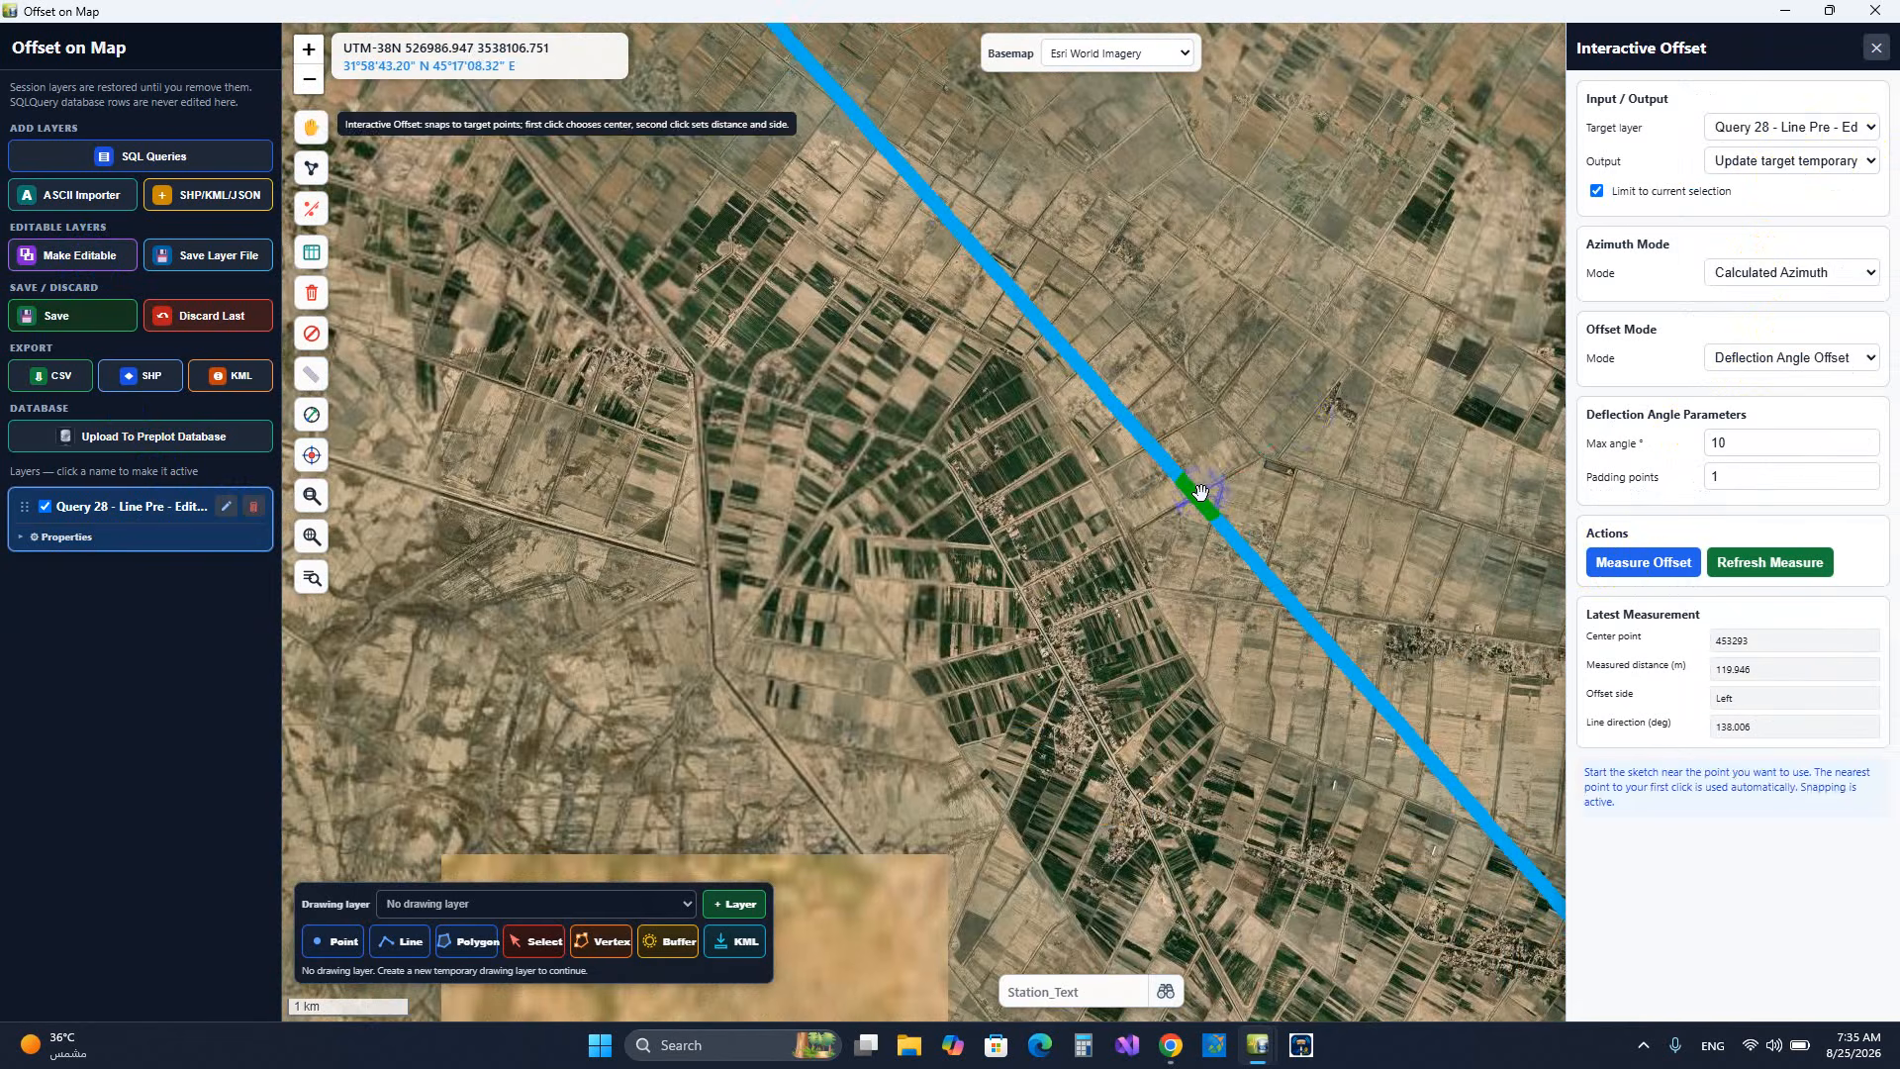
{"action": "left_click", "coordinate": [1192, 492]}
{"action": "left_click", "coordinate": [1306, 419]}
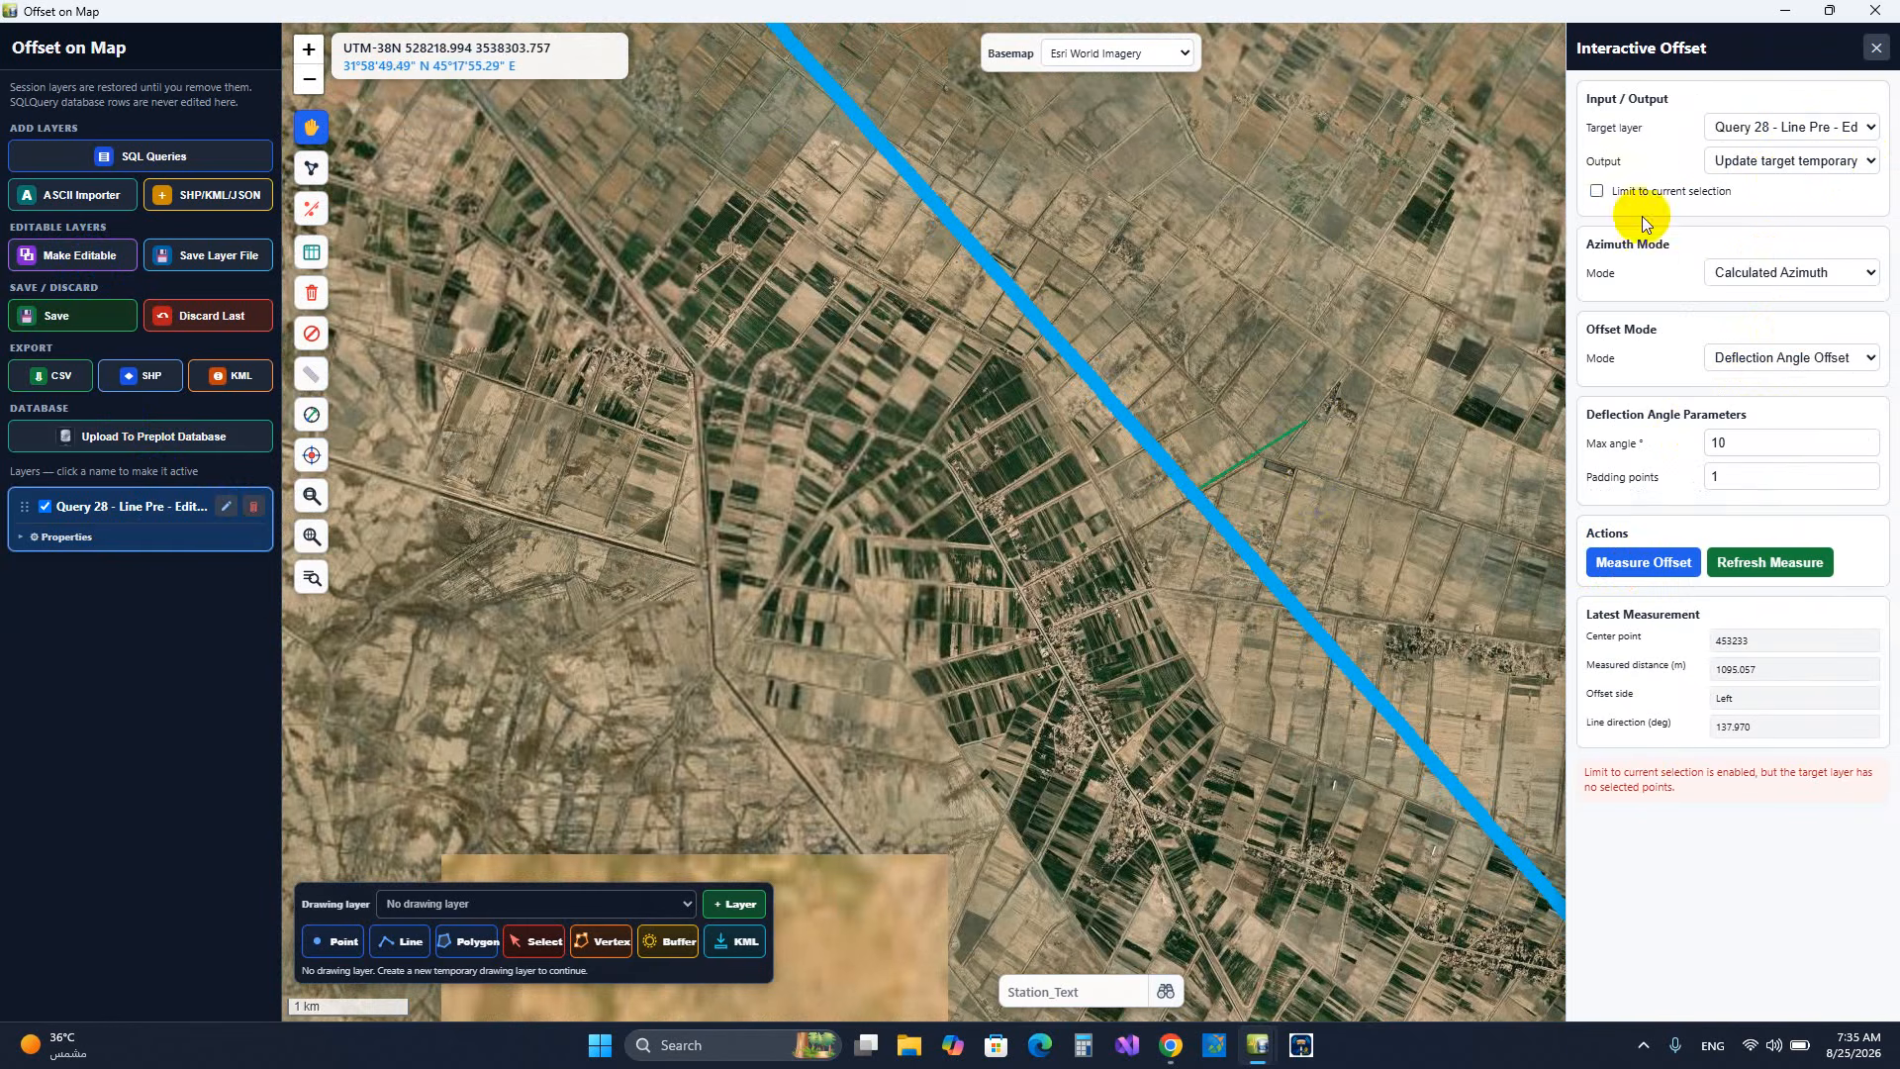
- With the current-selection limit off, apply a deflection angle offset of about 629 m to the line's left side, using maximum angle 10 and 1 padding point
{"action": "left_click", "coordinate": [1645, 560]}
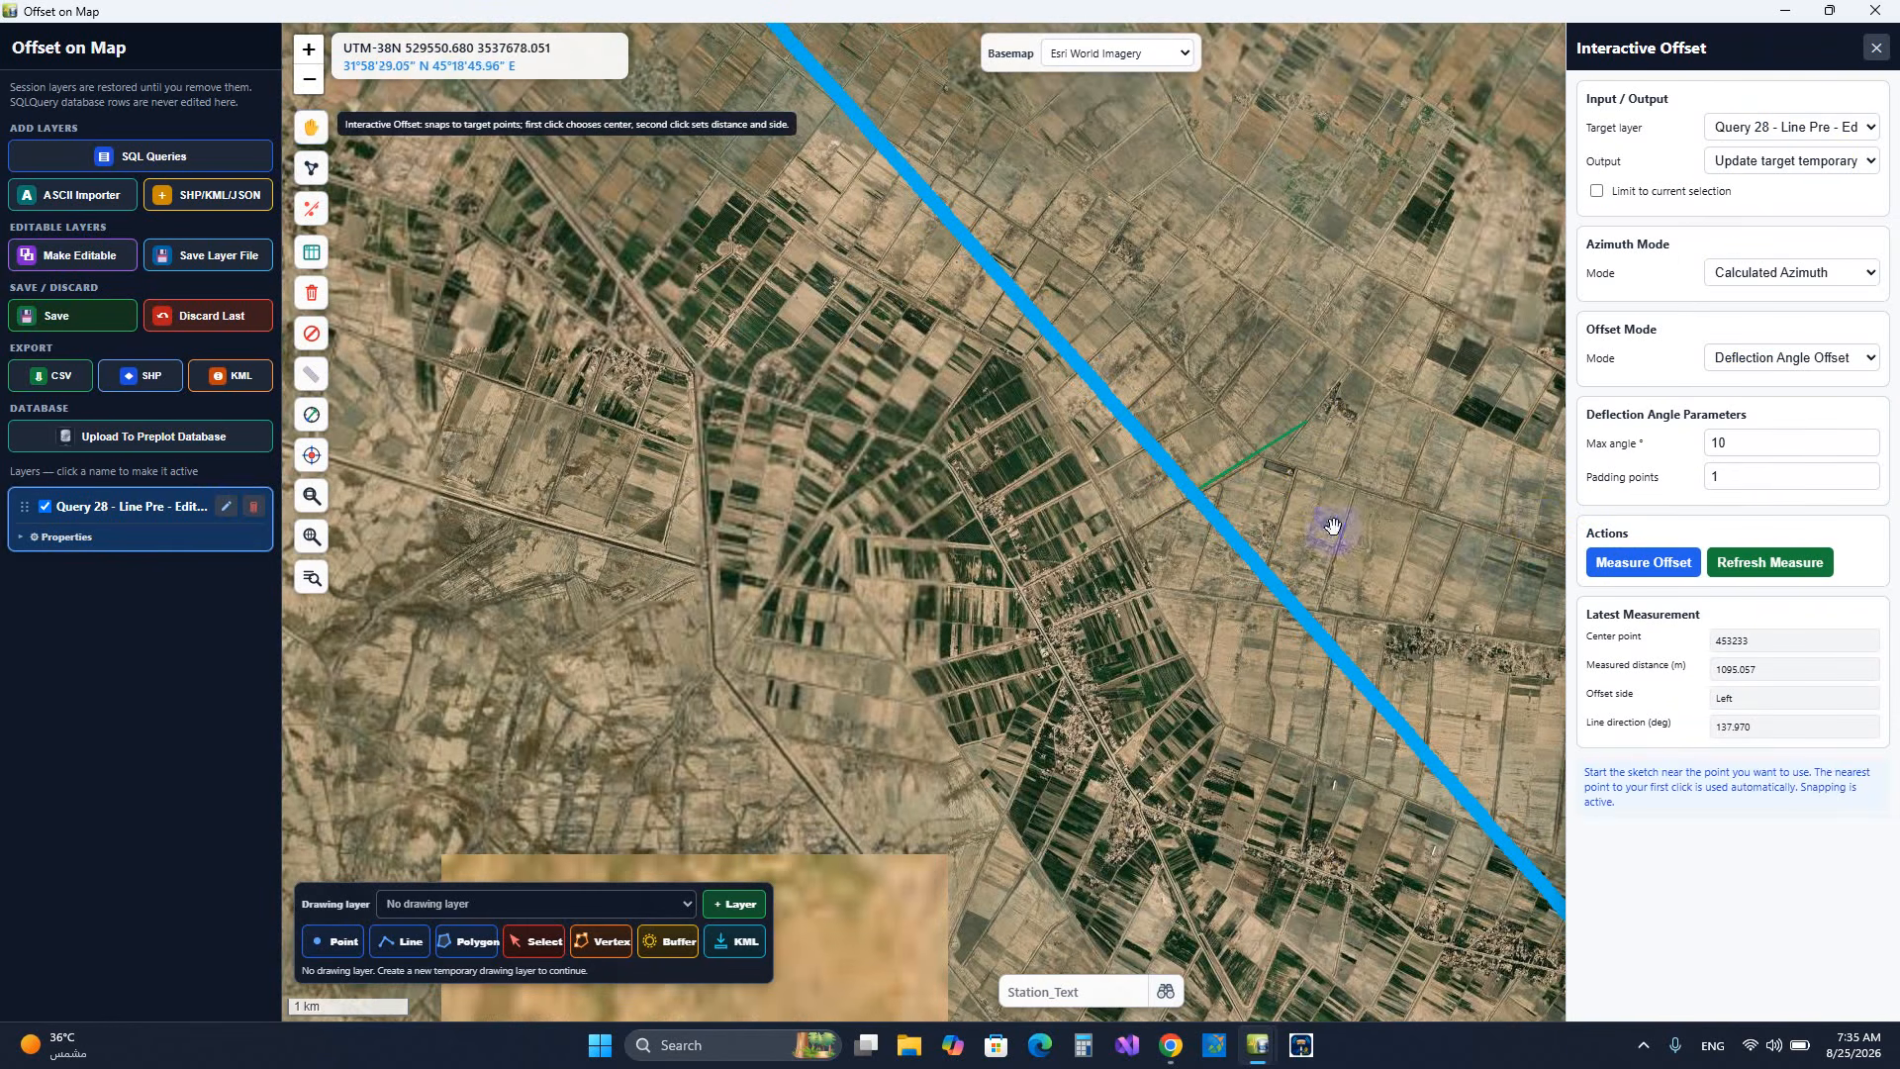
{"action": "left_click", "coordinate": [1645, 562]}
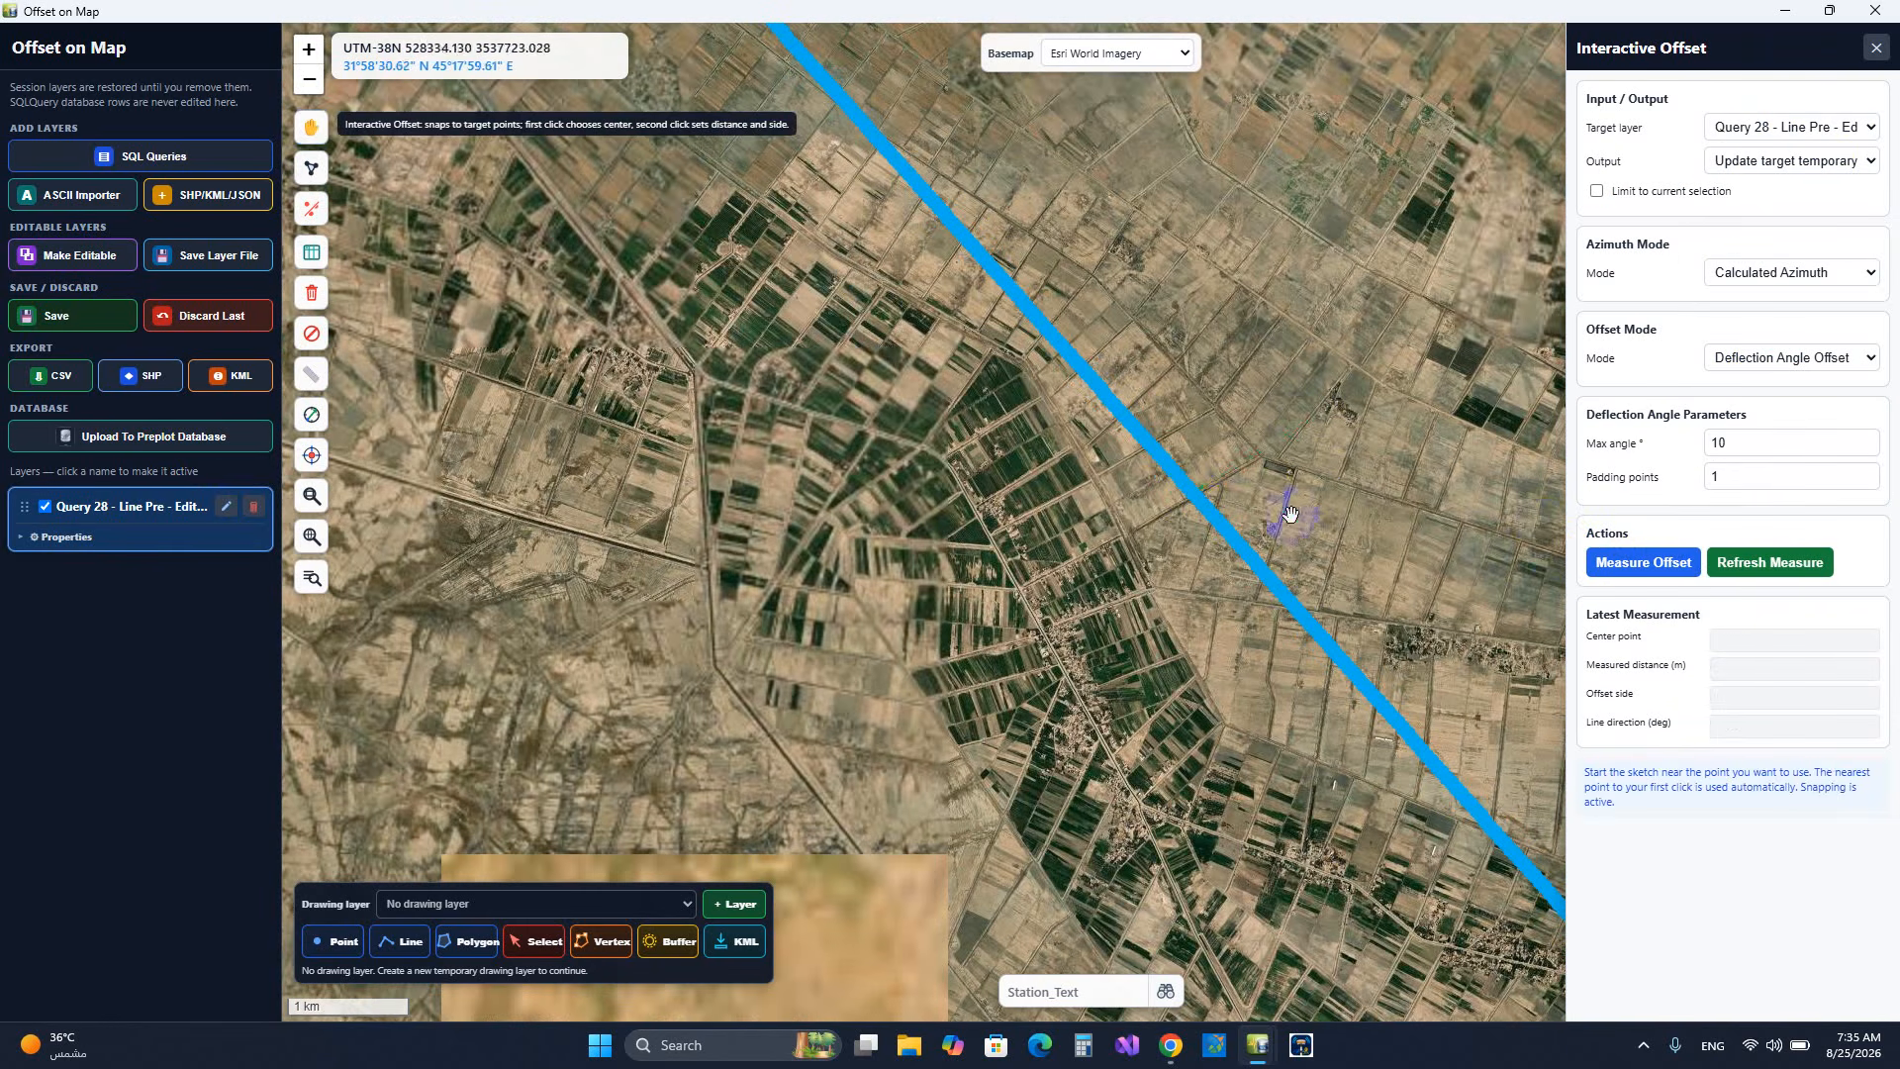
{"action": "left_click", "coordinate": [1251, 444]}
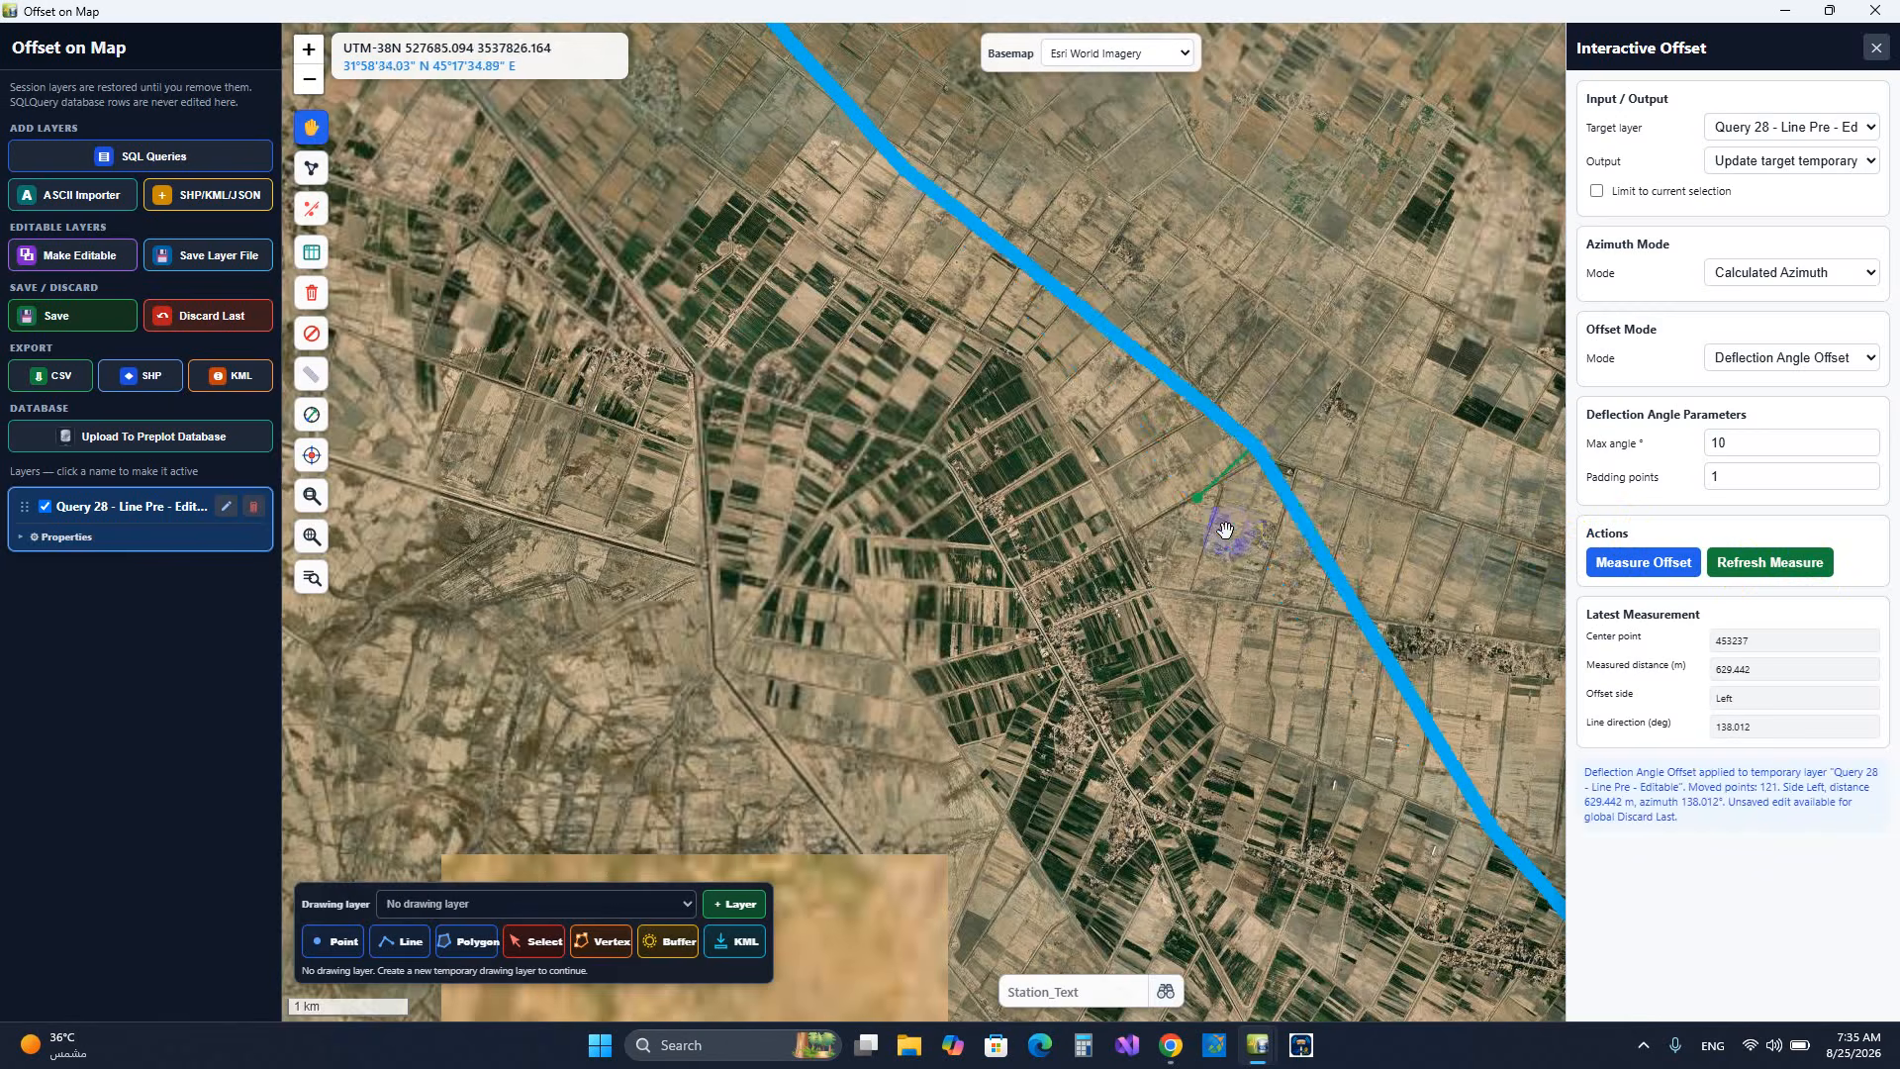
{"action": "scroll", "coordinate": [1224, 529], "scroll_direction": "down", "scroll_amount": 1}
{"action": "left_click_drag", "start_coordinate": [1128, 590], "coordinate": [722, 598]}
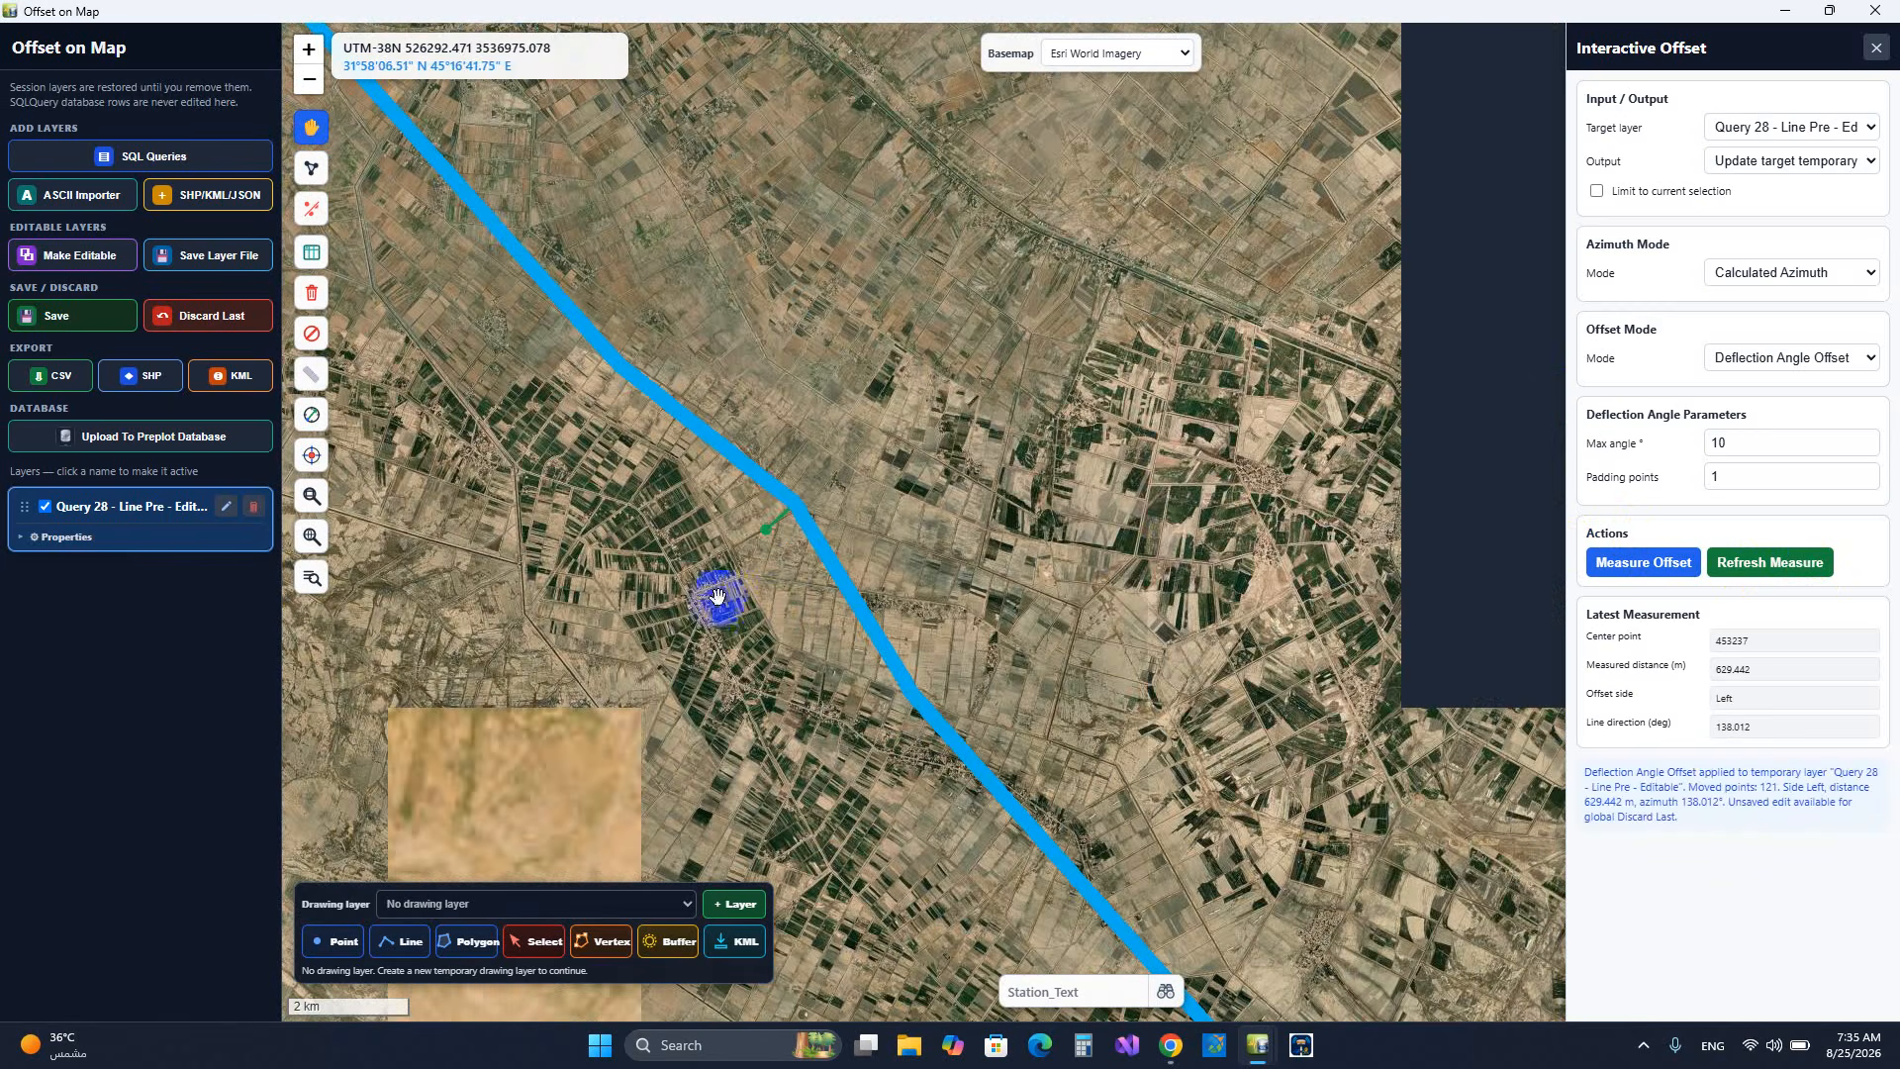
{"action": "left_click", "coordinate": [1876, 50]}
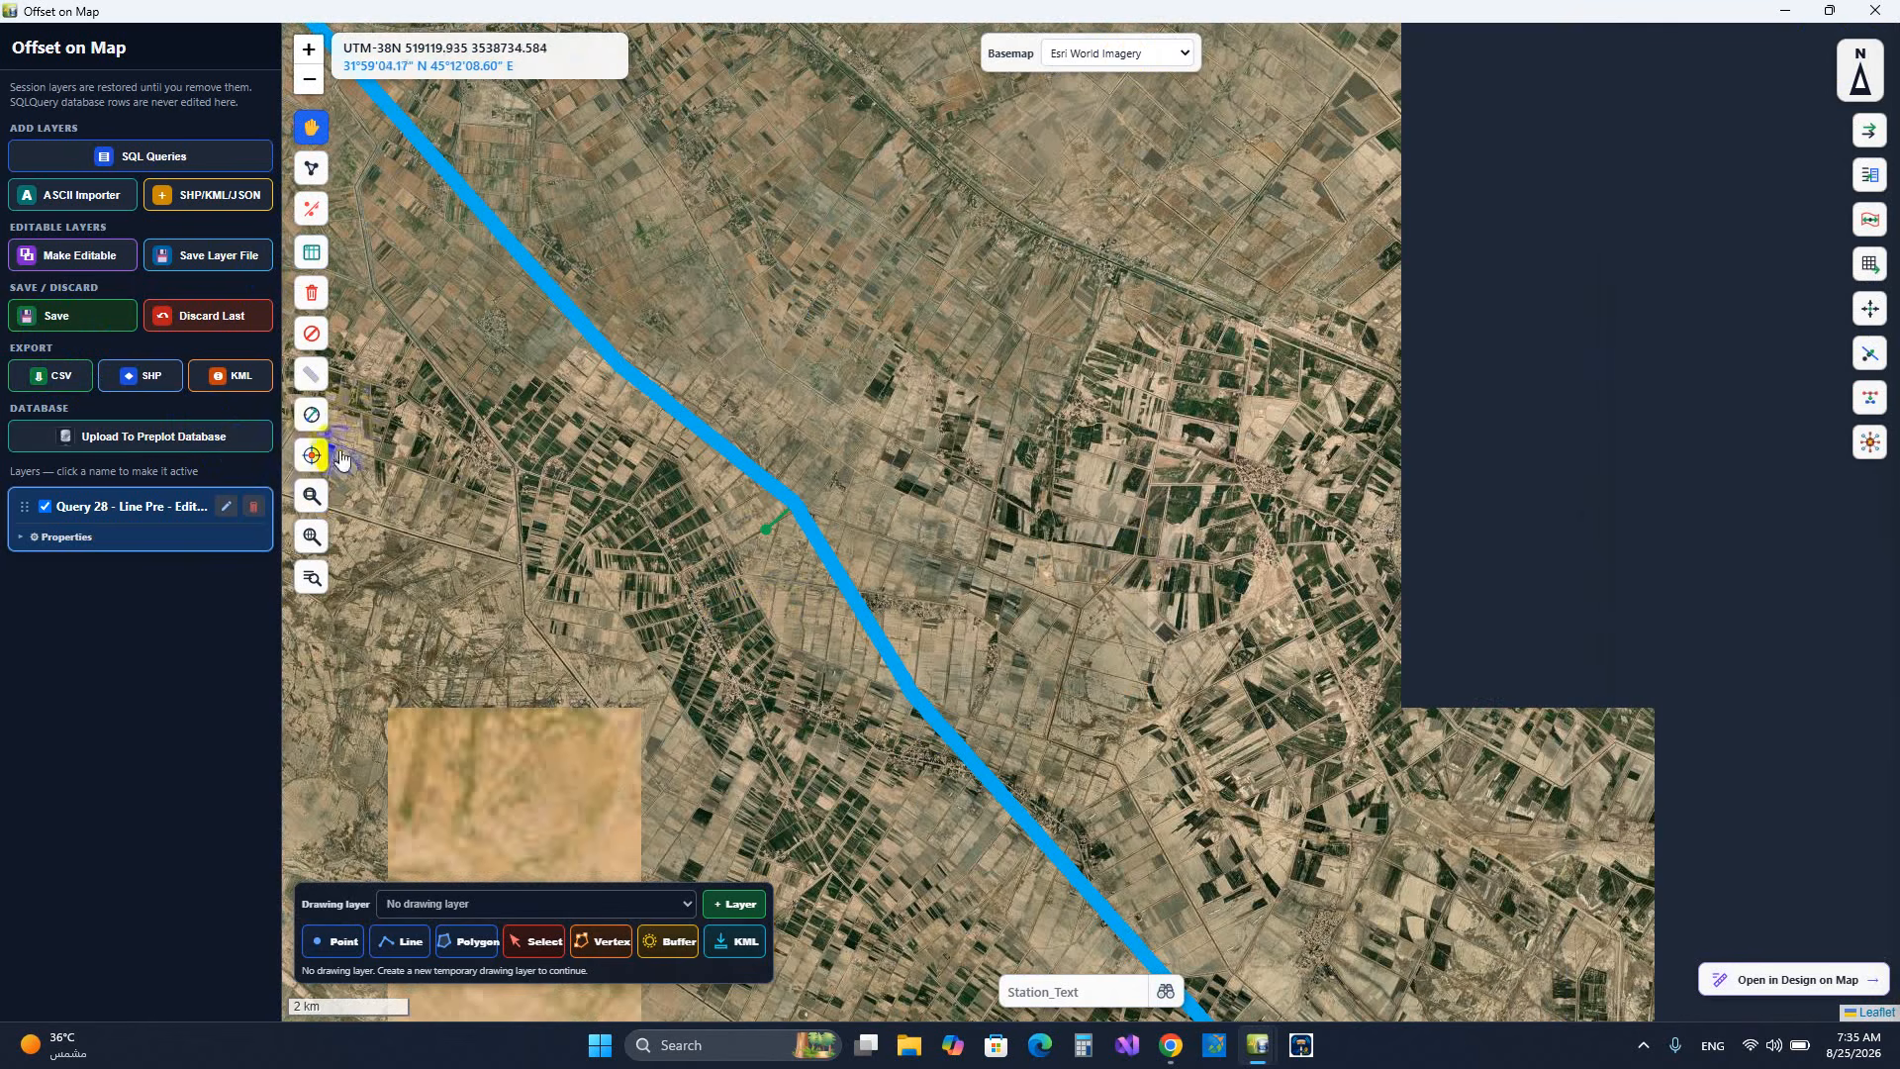
- Save the offset layer's temporary state and check its status in Interactive Offset
{"action": "left_click", "coordinate": [1870, 130]}
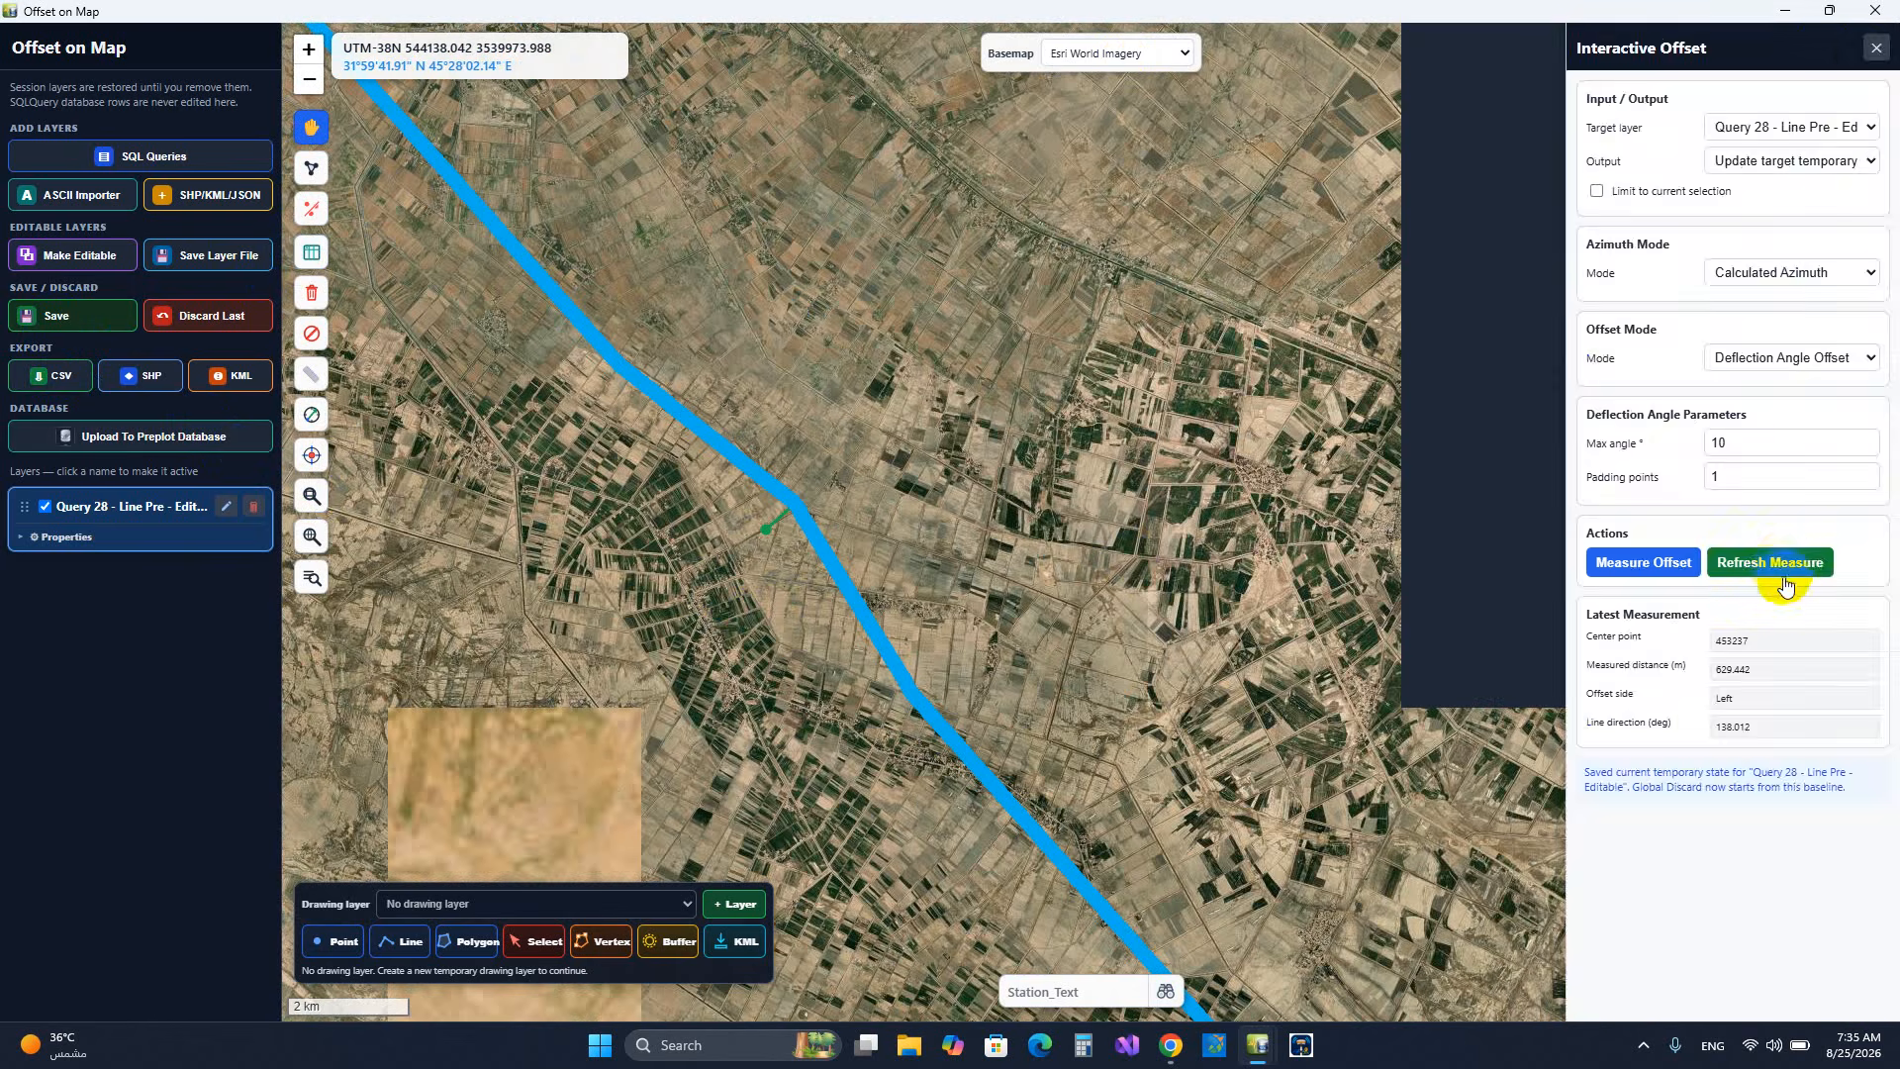
{"action": "left_click", "coordinate": [1876, 48]}
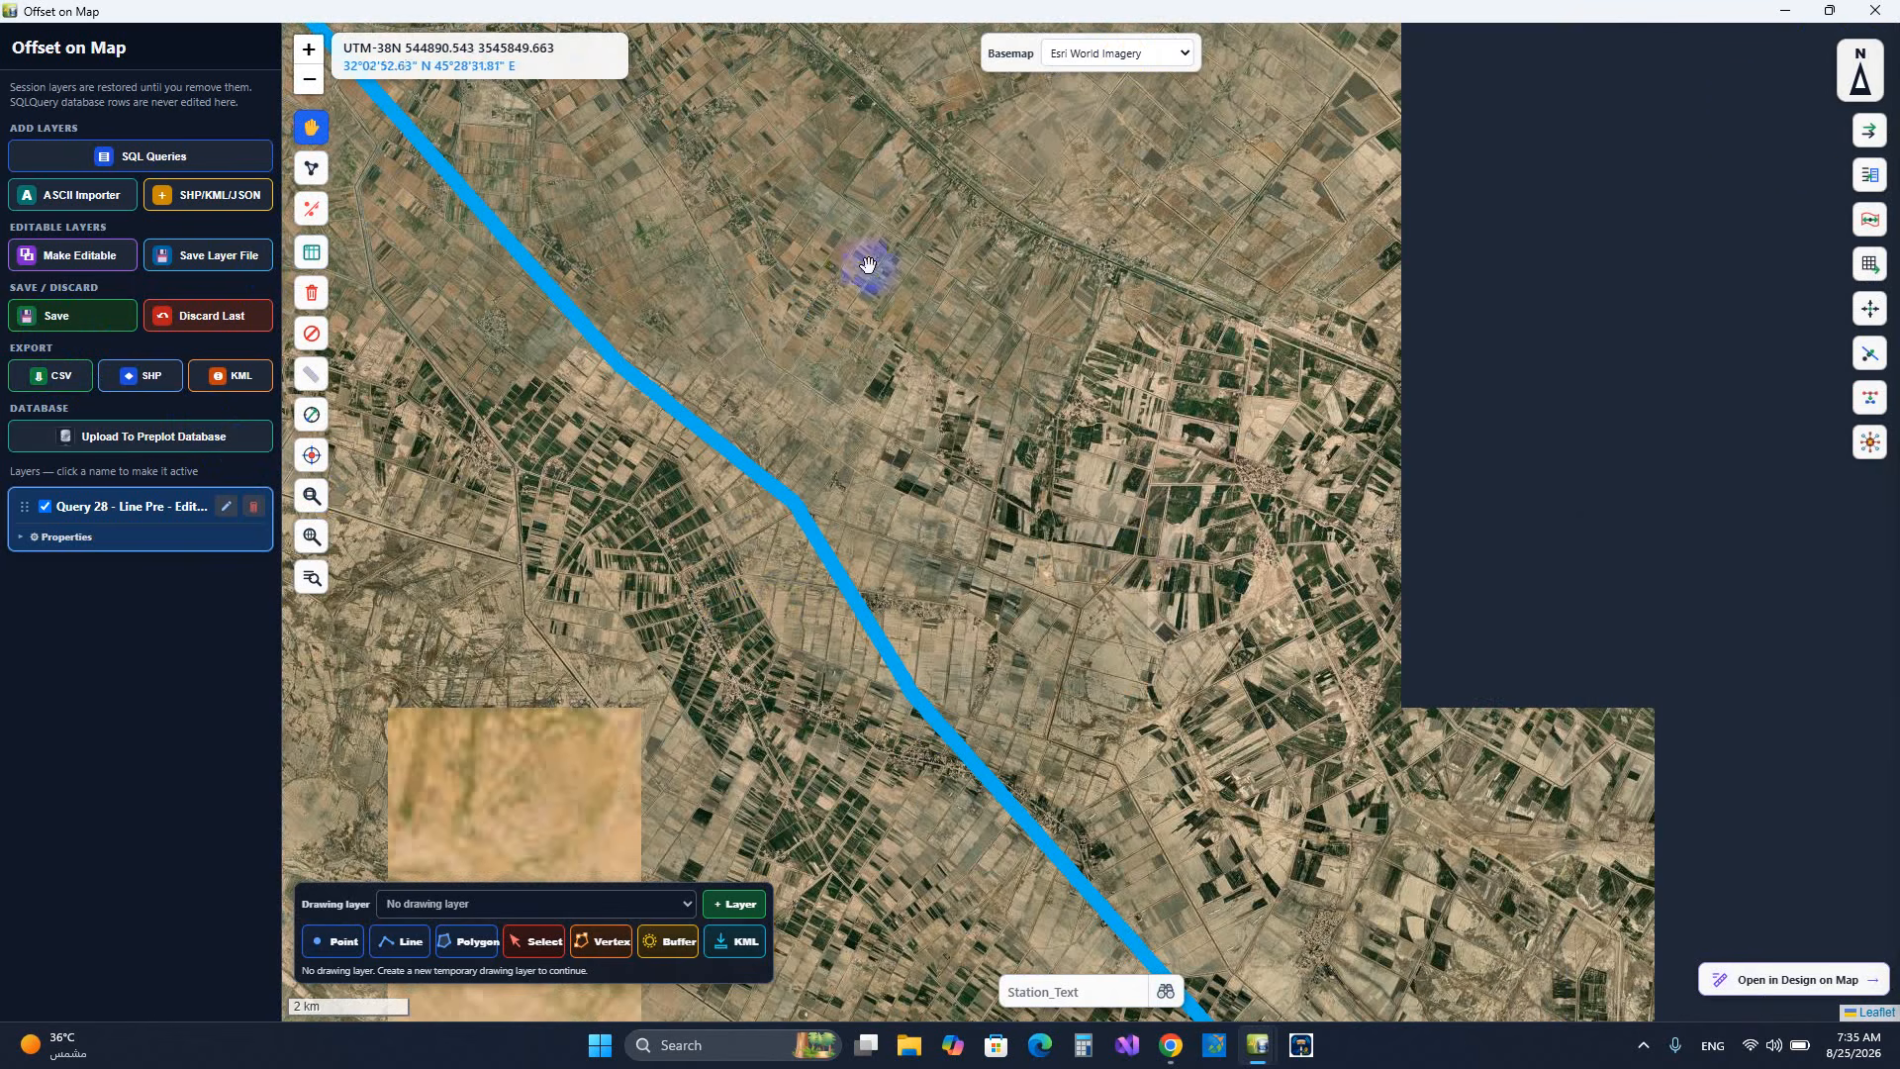
{"action": "left_click_drag", "start_coordinate": [803, 446], "coordinate": [1018, 479]}
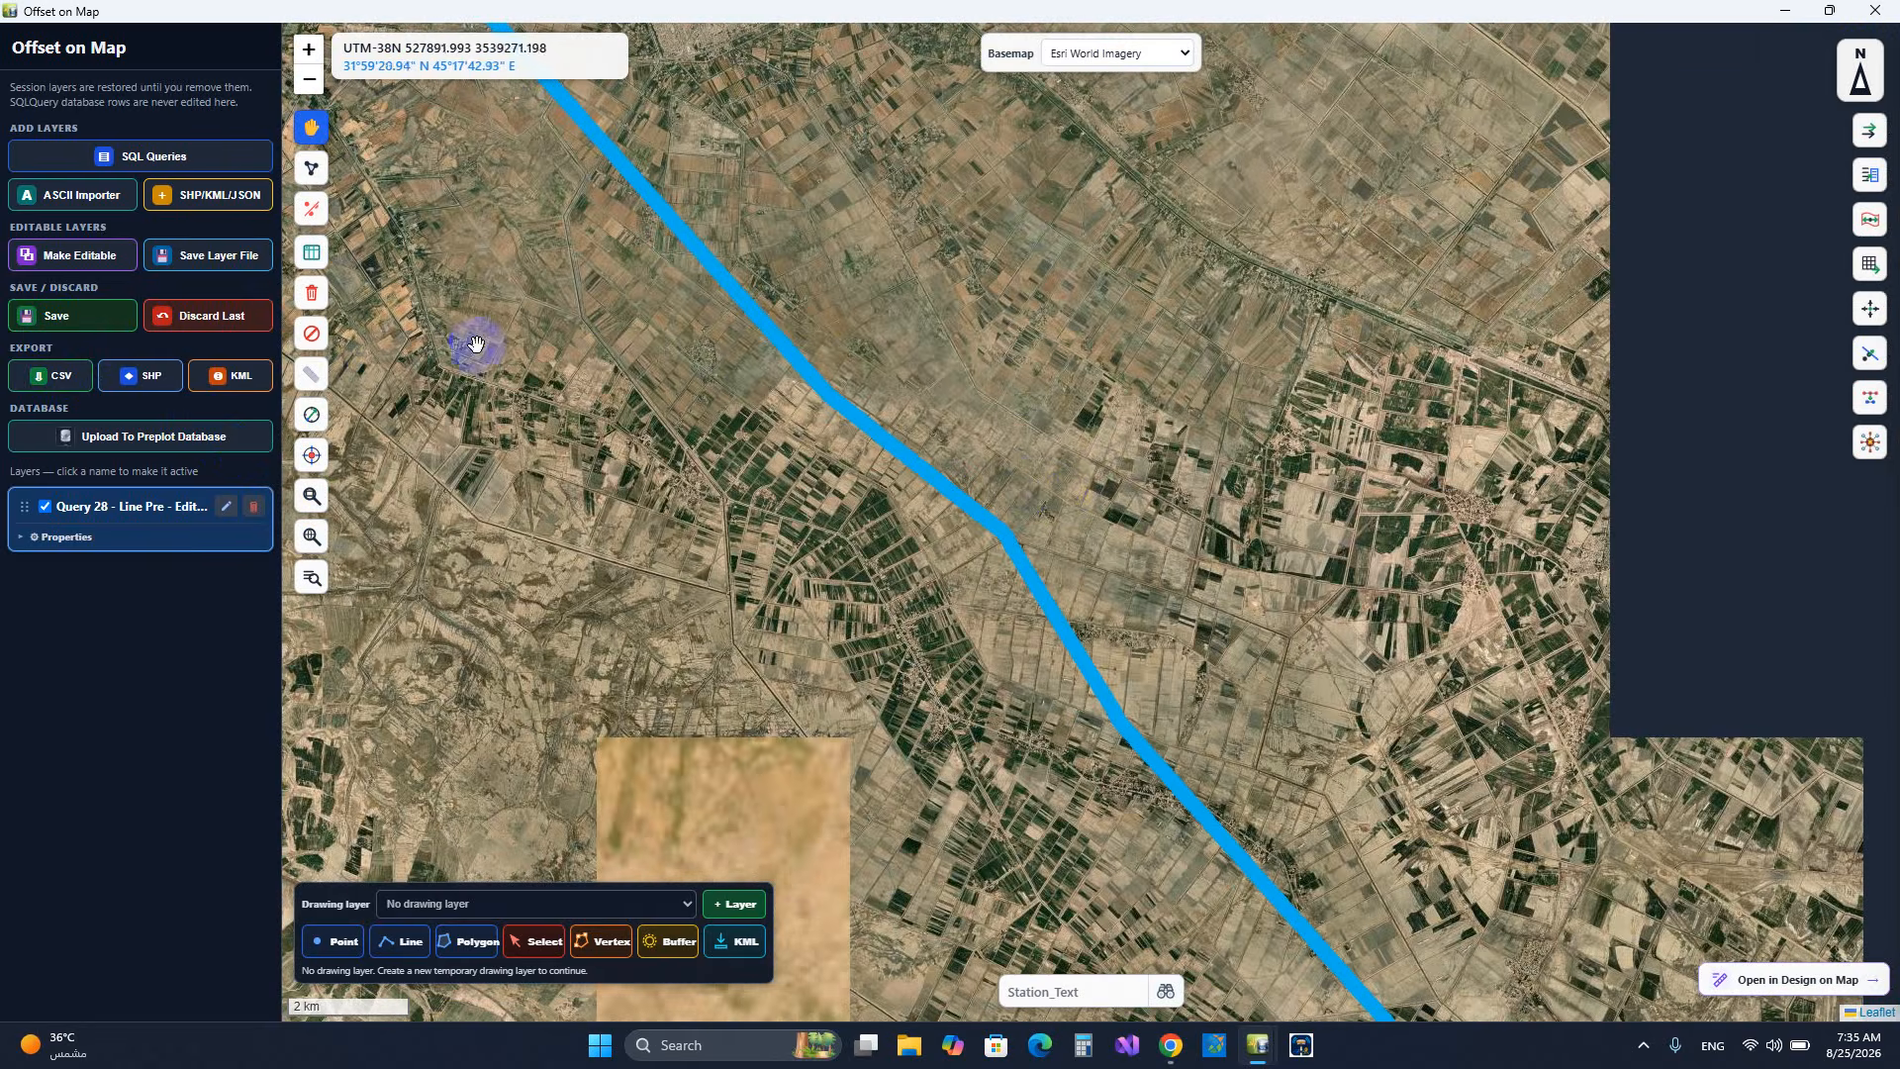
- Review the CSV and SHP export options for the offset editable layer, and cancel them
{"action": "left_click", "coordinate": [55, 377]}
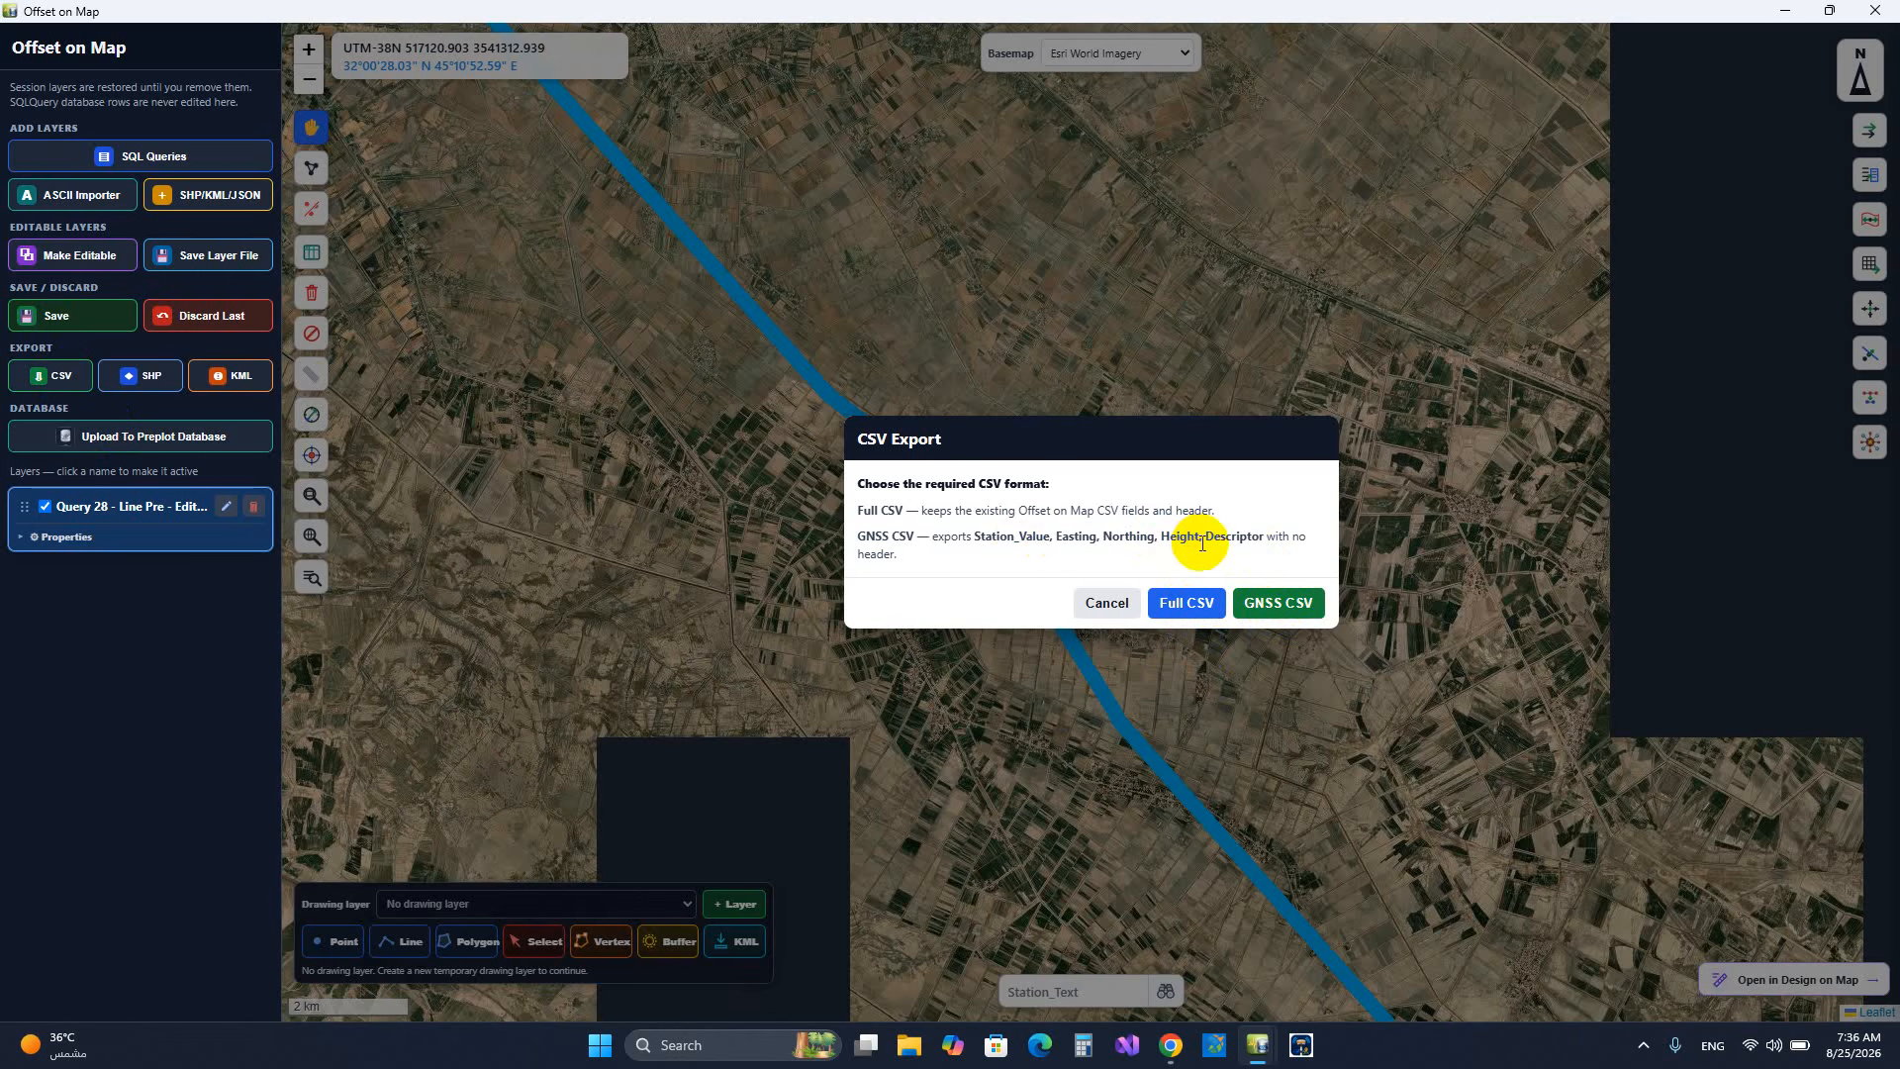
{"action": "left_click", "coordinate": [1106, 603]}
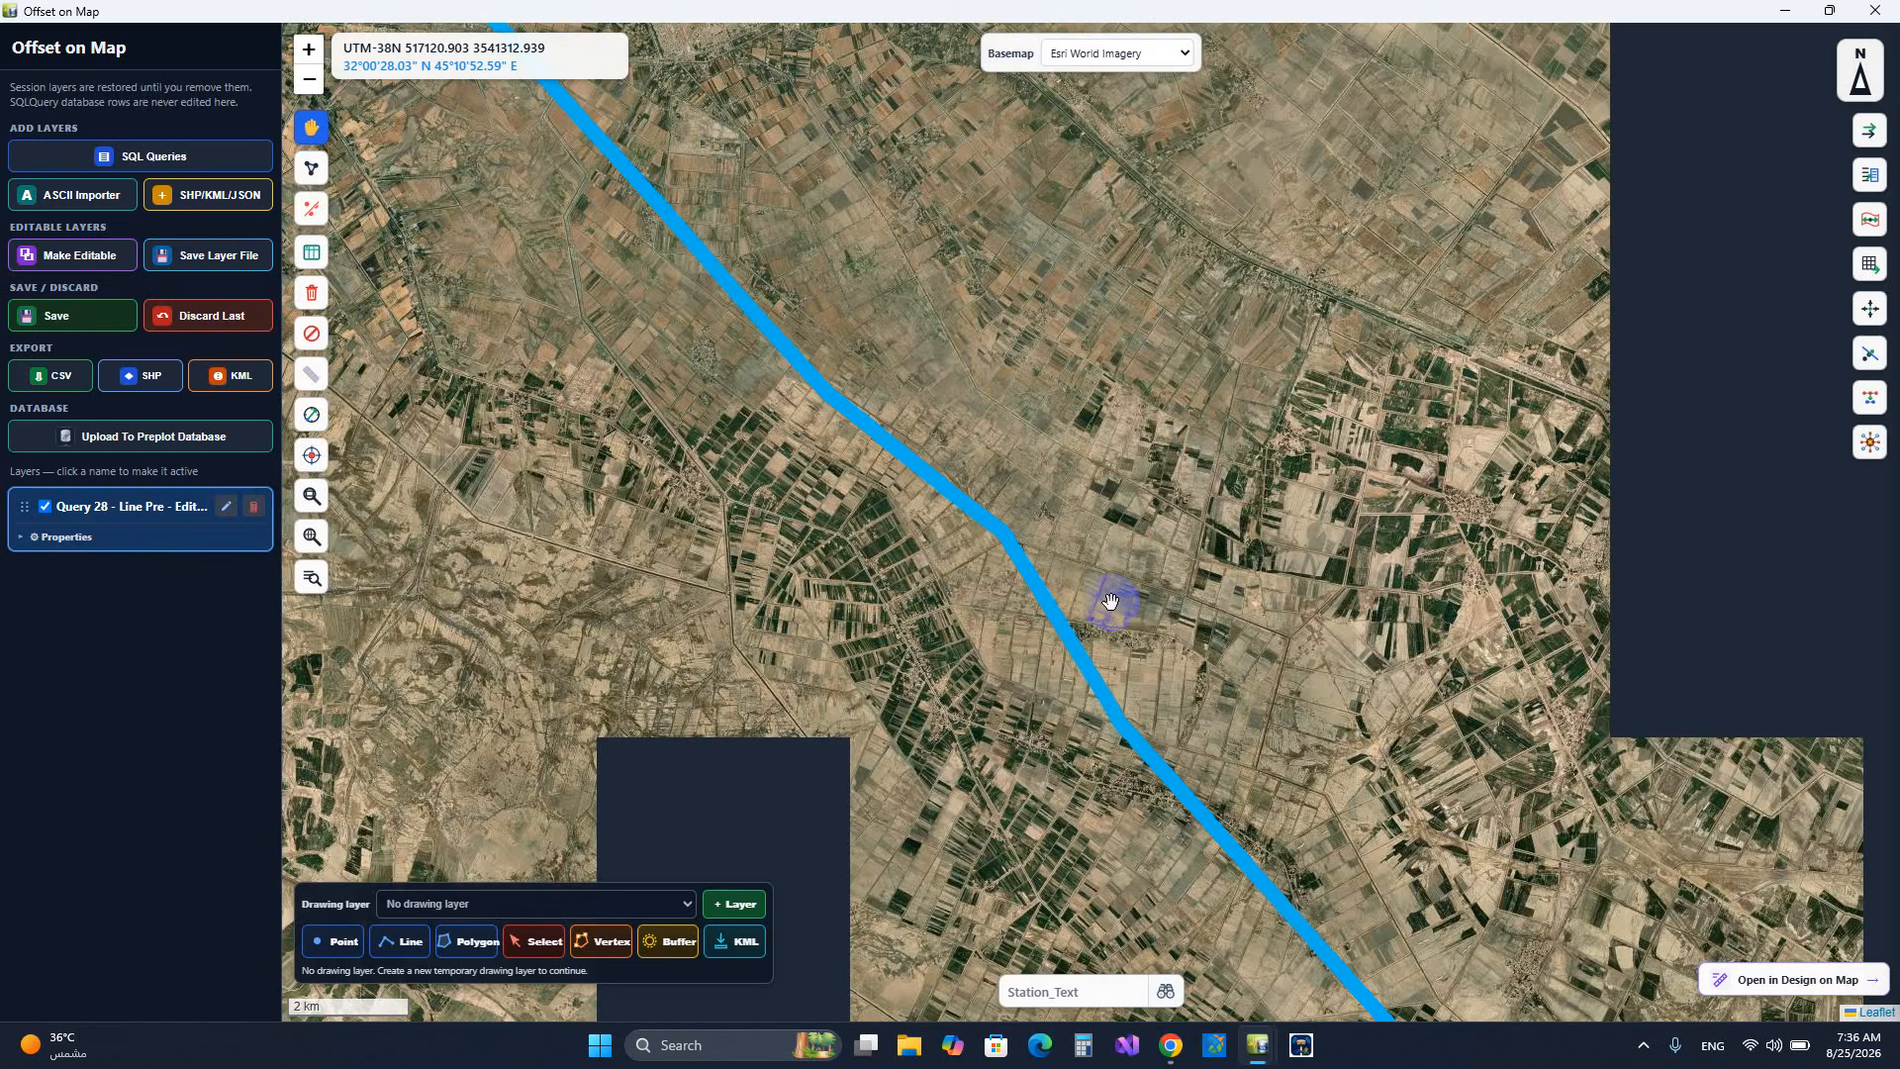
{"action": "left_click", "coordinate": [151, 386]}
{"action": "left_click", "coordinate": [1148, 734]}
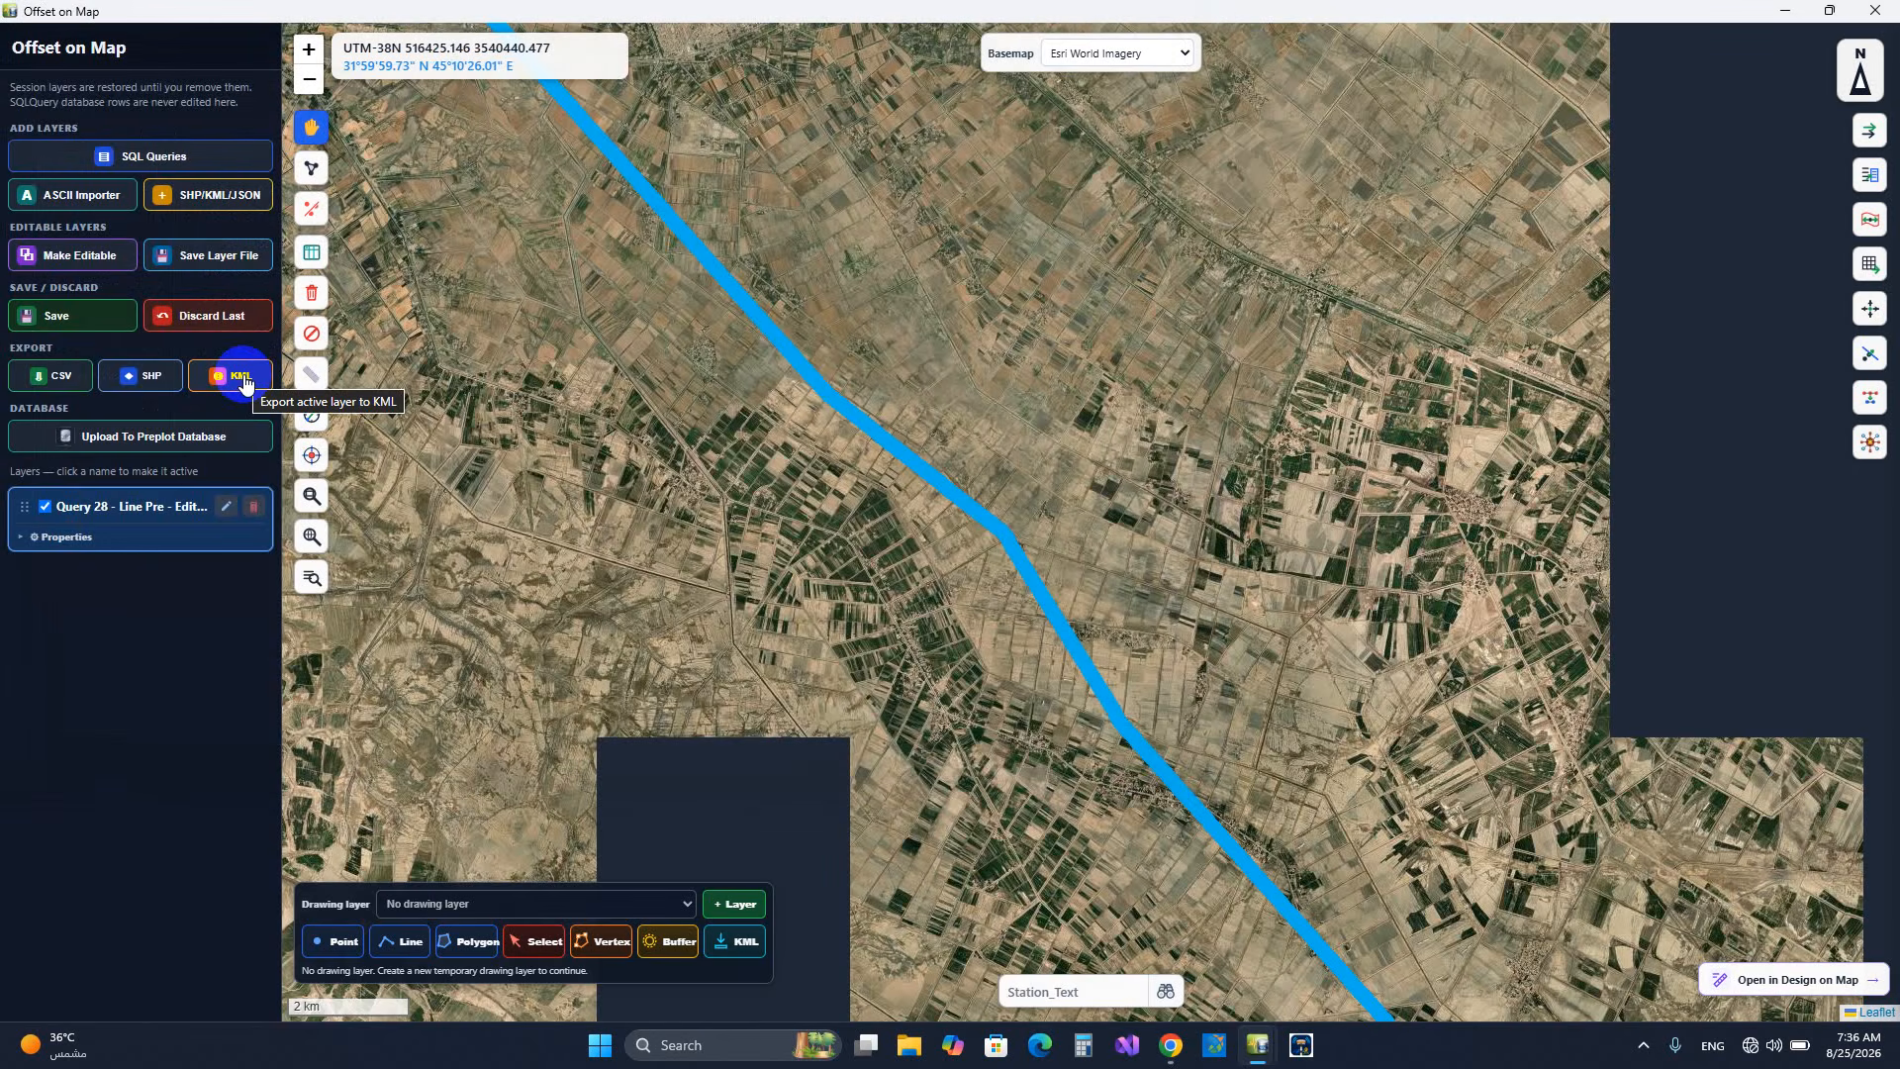
- Review the PREPLOT database upload settings for the offset editable layer, cancel the upload, and inspect the offset line on the map
{"action": "left_click", "coordinate": [149, 441]}
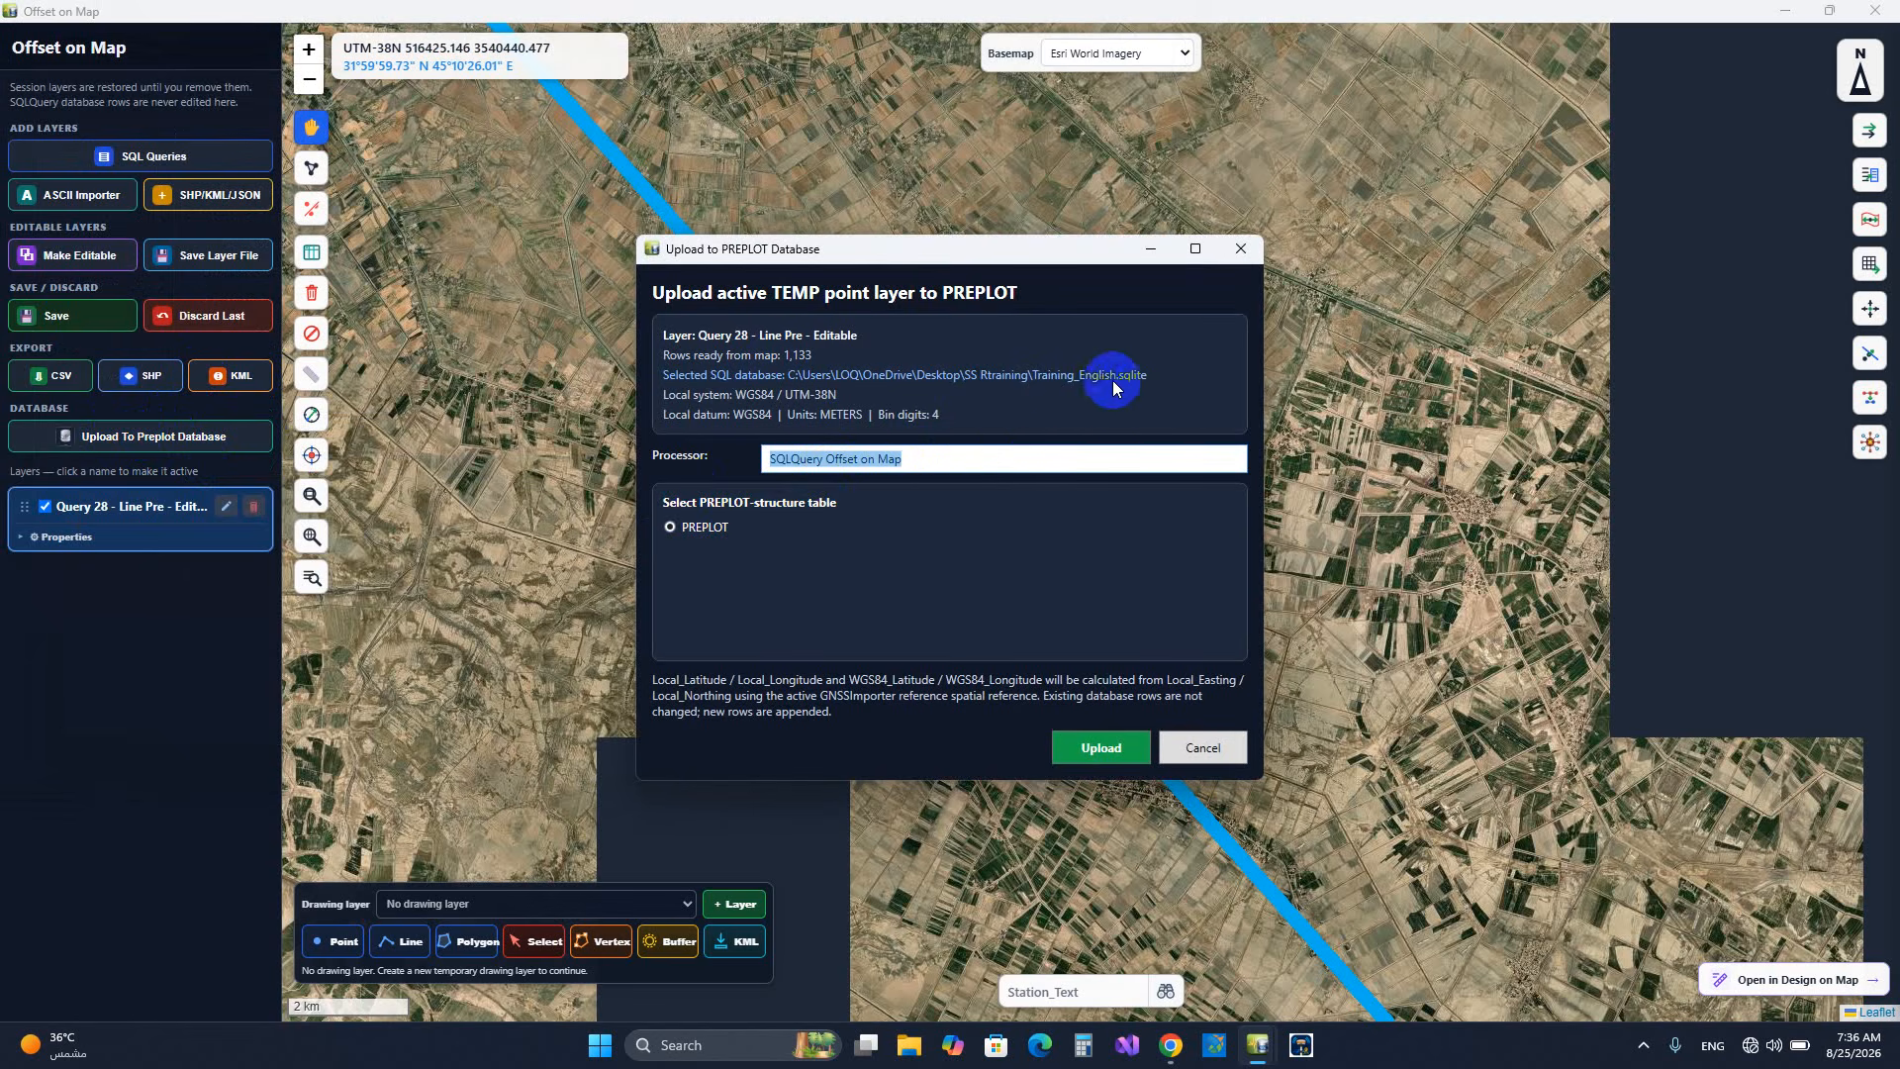
{"action": "left_click", "coordinate": [1209, 745]}
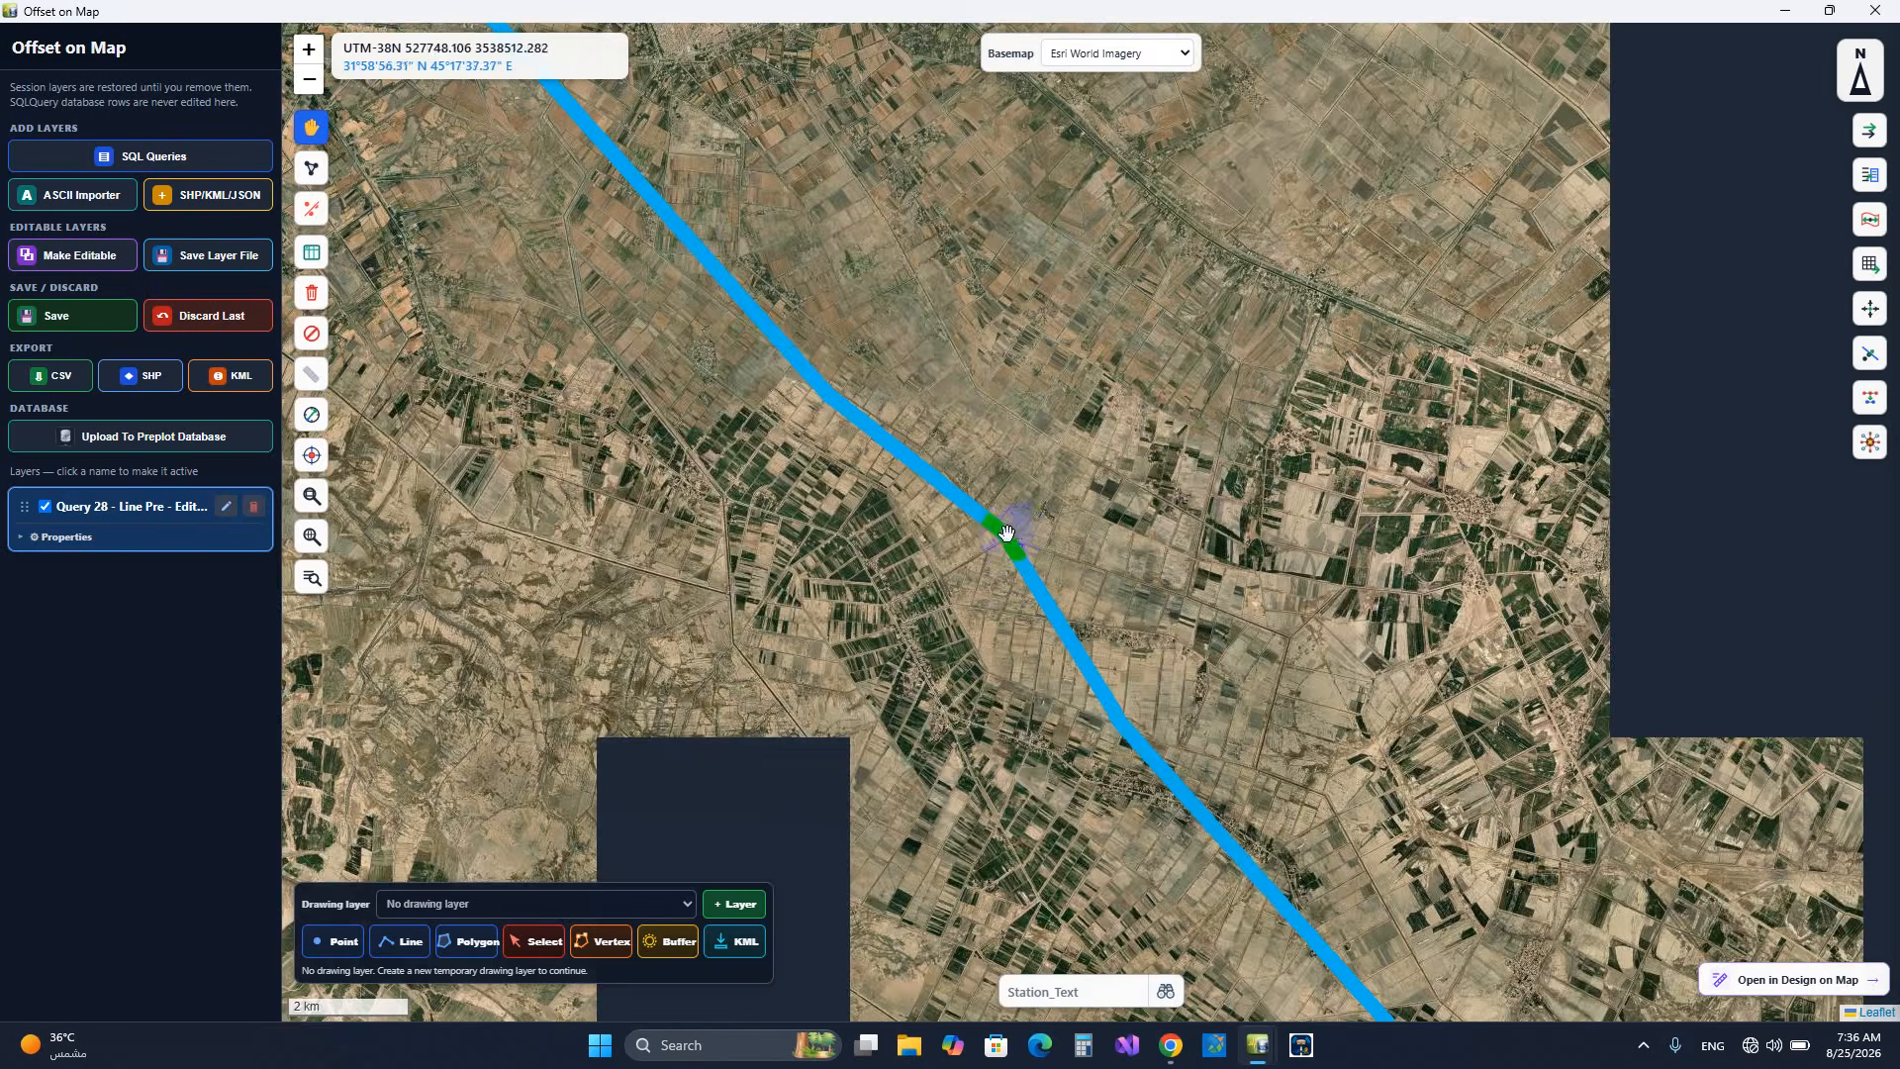
{"action": "scroll", "coordinate": [918, 624], "scroll_direction": "down", "scroll_amount": 1}
{"action": "left_click_drag", "start_coordinate": [937, 645], "coordinate": [798, 649]}
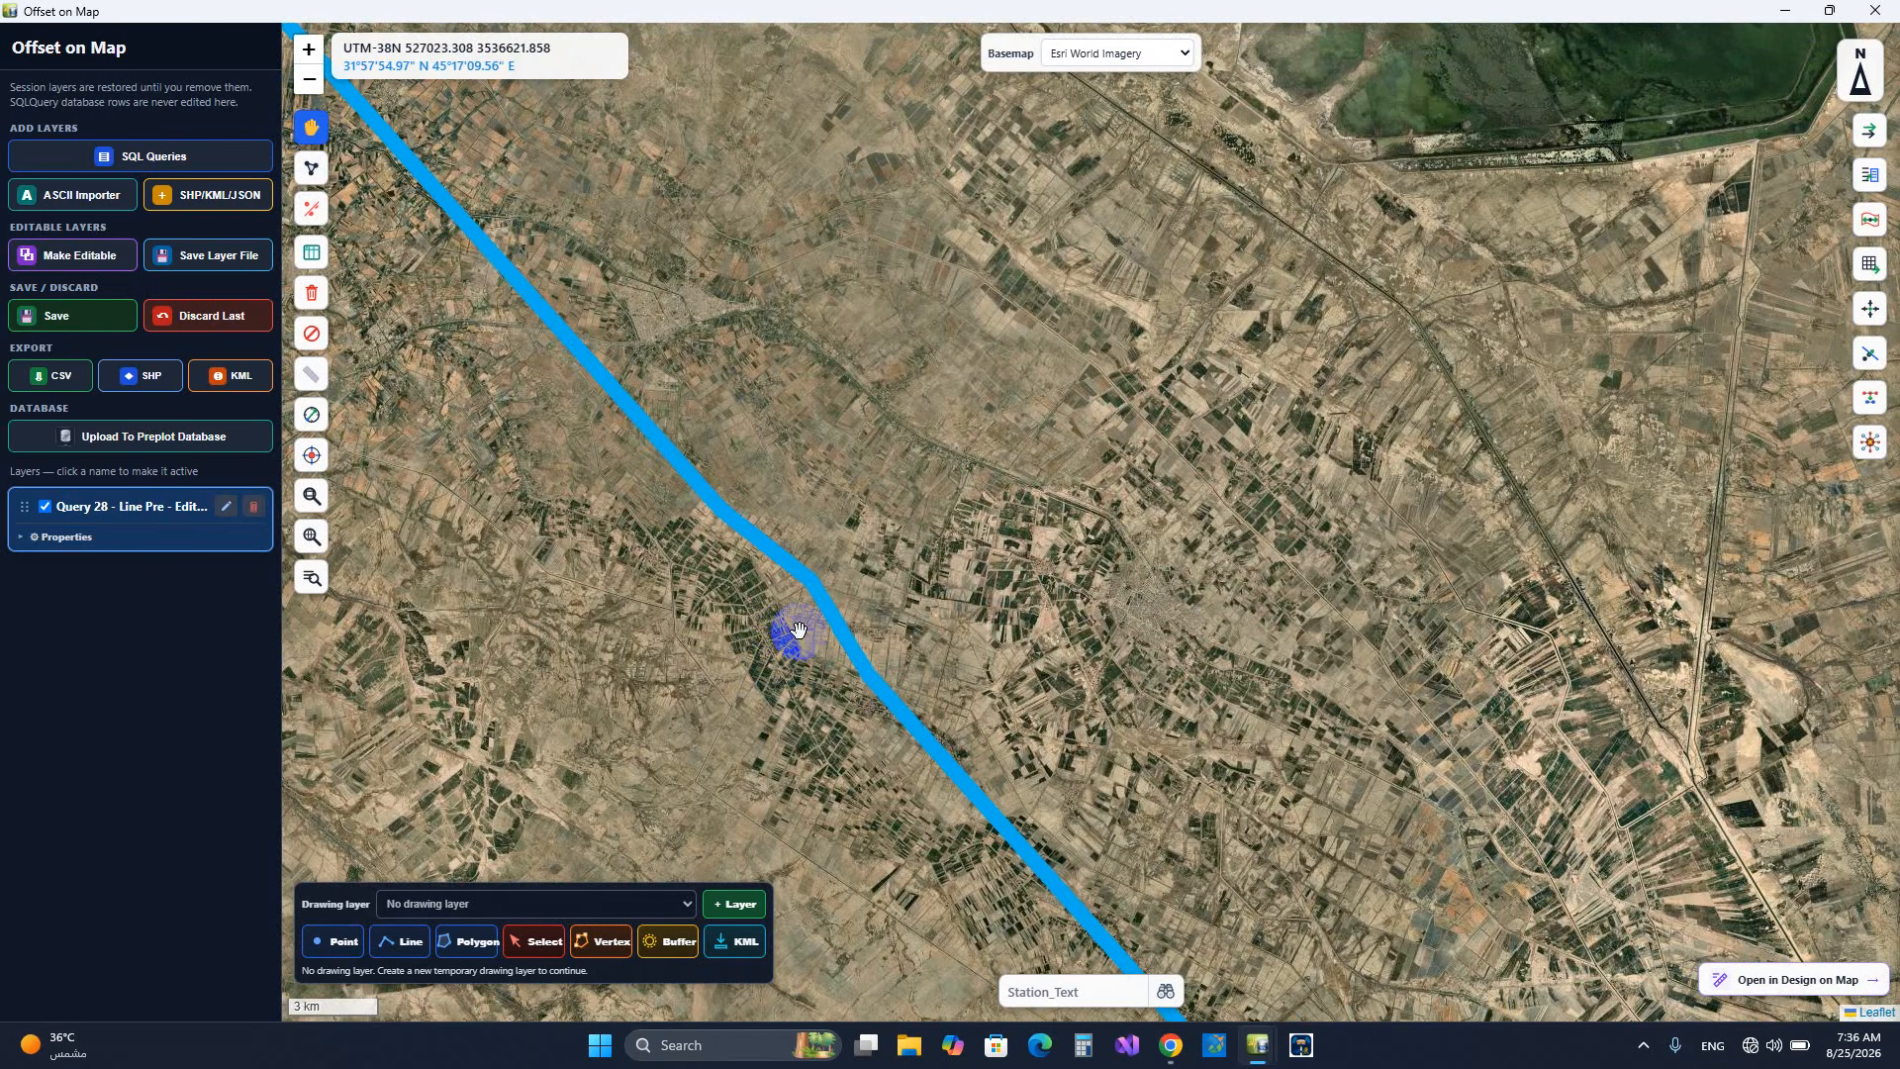